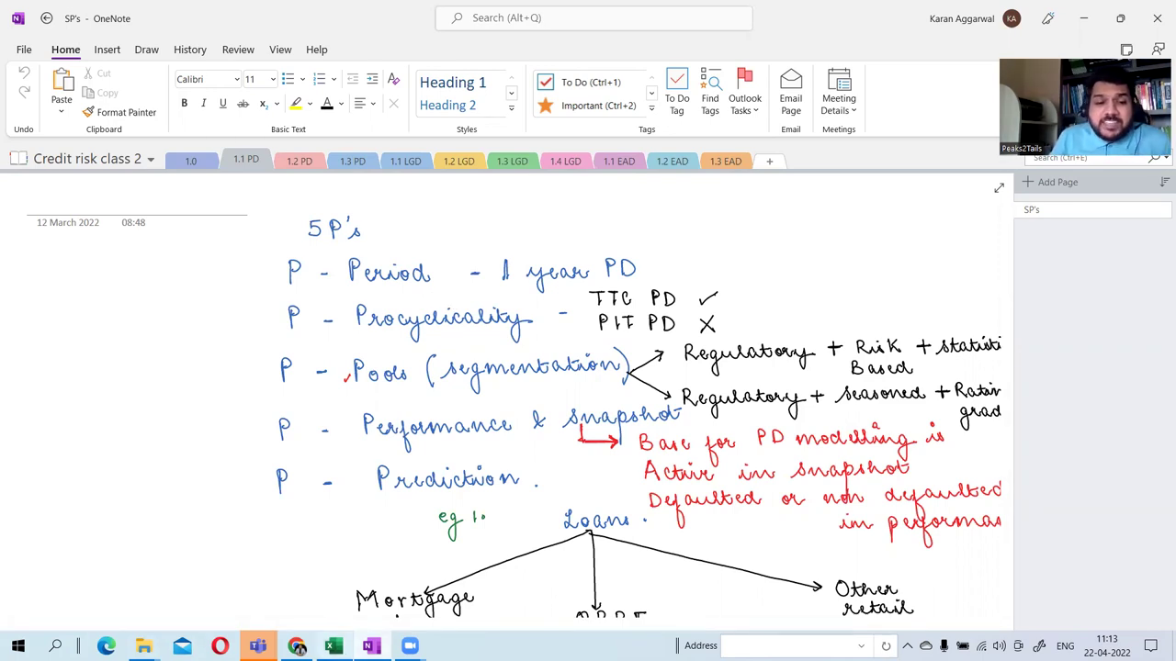
# Switch to the Excel workbook Credit Risk IFRS 9.xlsx and look through the quarterly default rate data on sheet 1.1.
pyautogui.hotkey('alt', 'Tab')
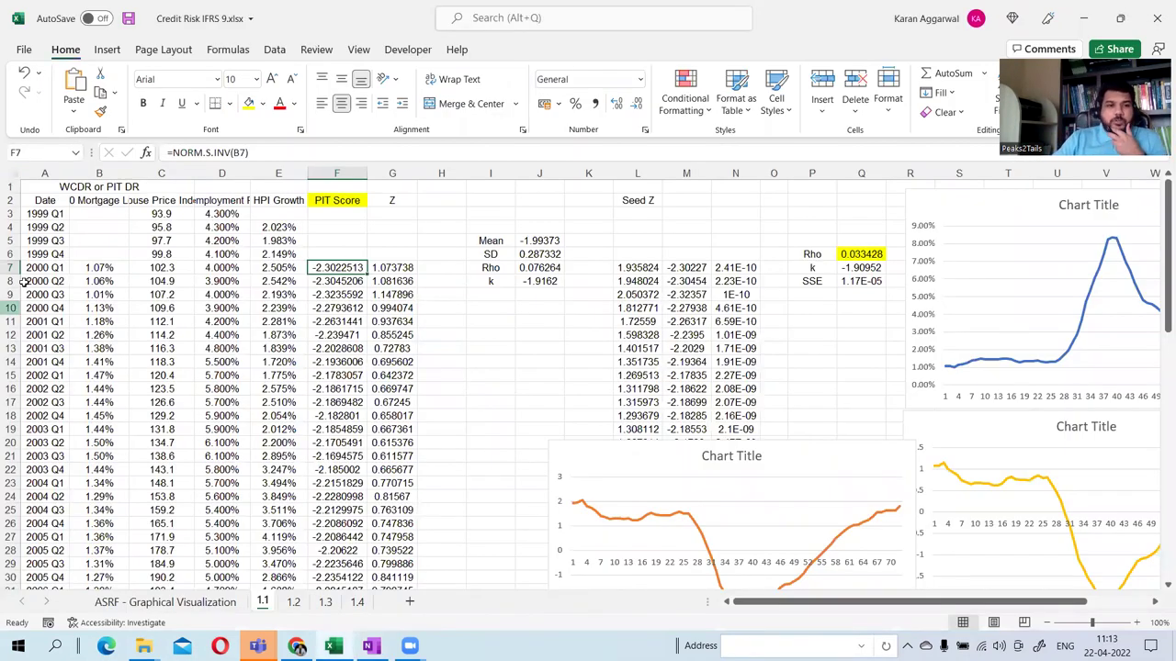
pyautogui.scroll(-3, 41, 258)
pyautogui.scroll(-14, 41, 258)
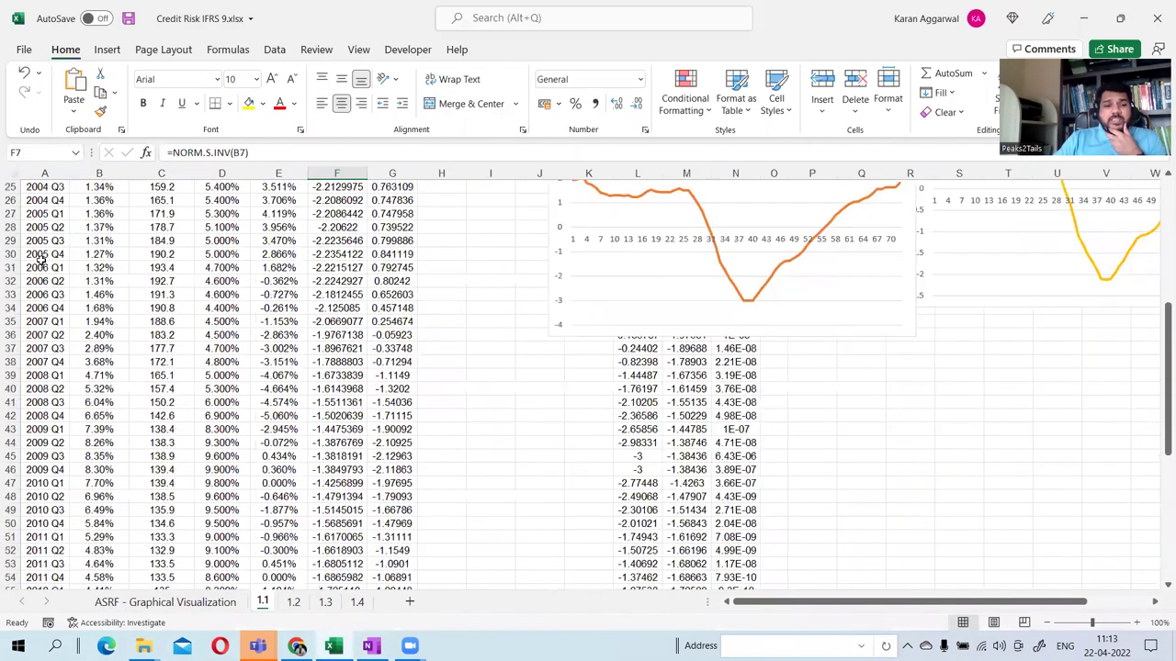
pyautogui.scroll(17, 41, 257)
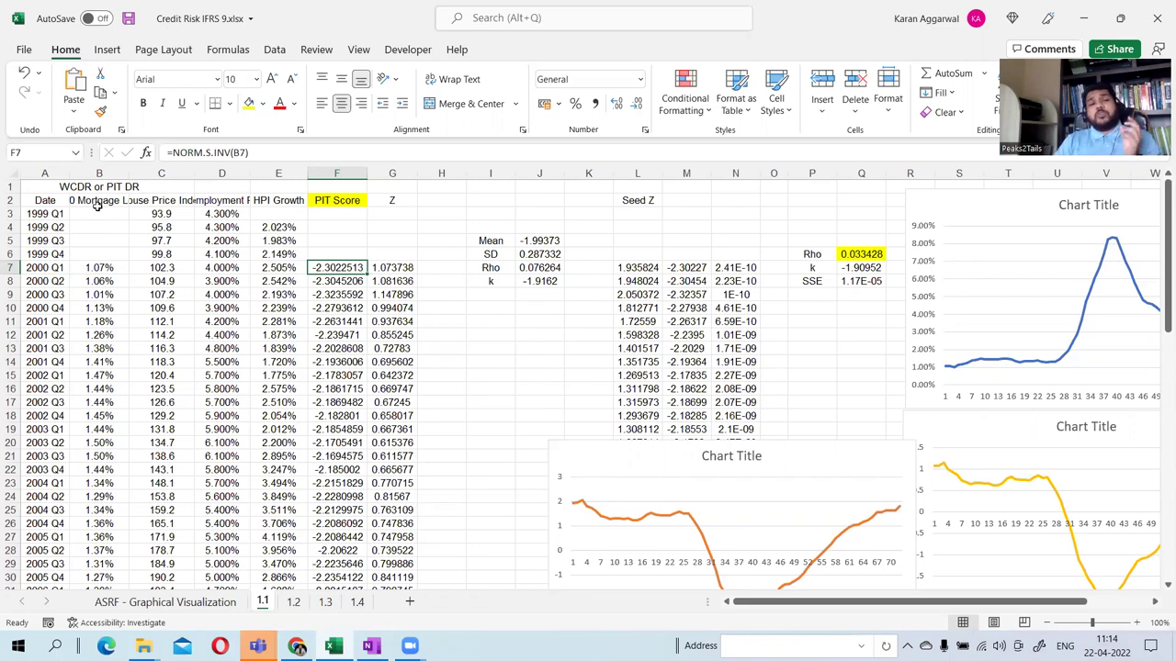
# Insert a basic 2-D line chart of the mortgage default rates in B7:B78.
pyautogui.click(84, 267)
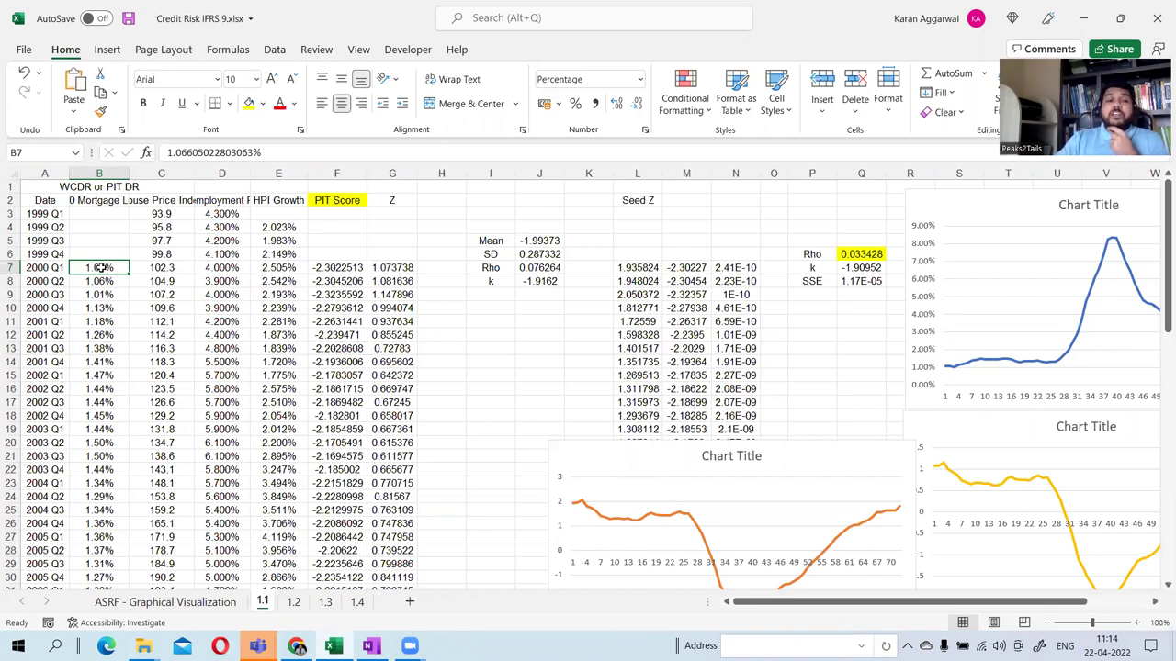
pyautogui.moveTo(100, 267); pyautogui.dragTo(101, 564)
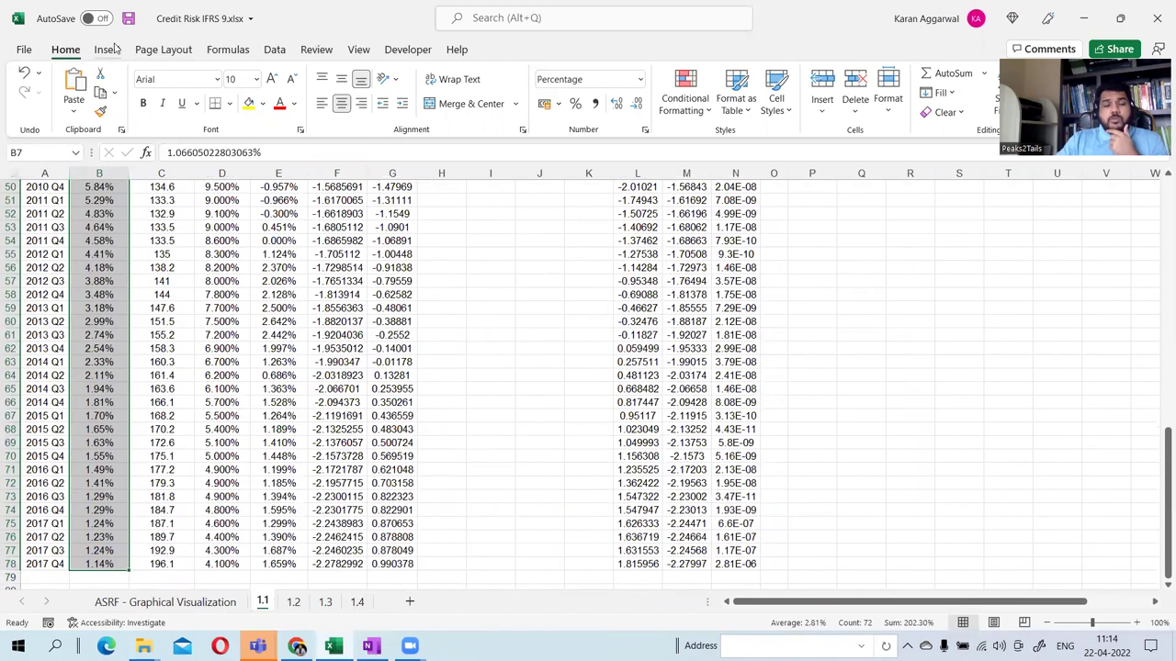
pyautogui.click(108, 50)
pyautogui.click(426, 94)
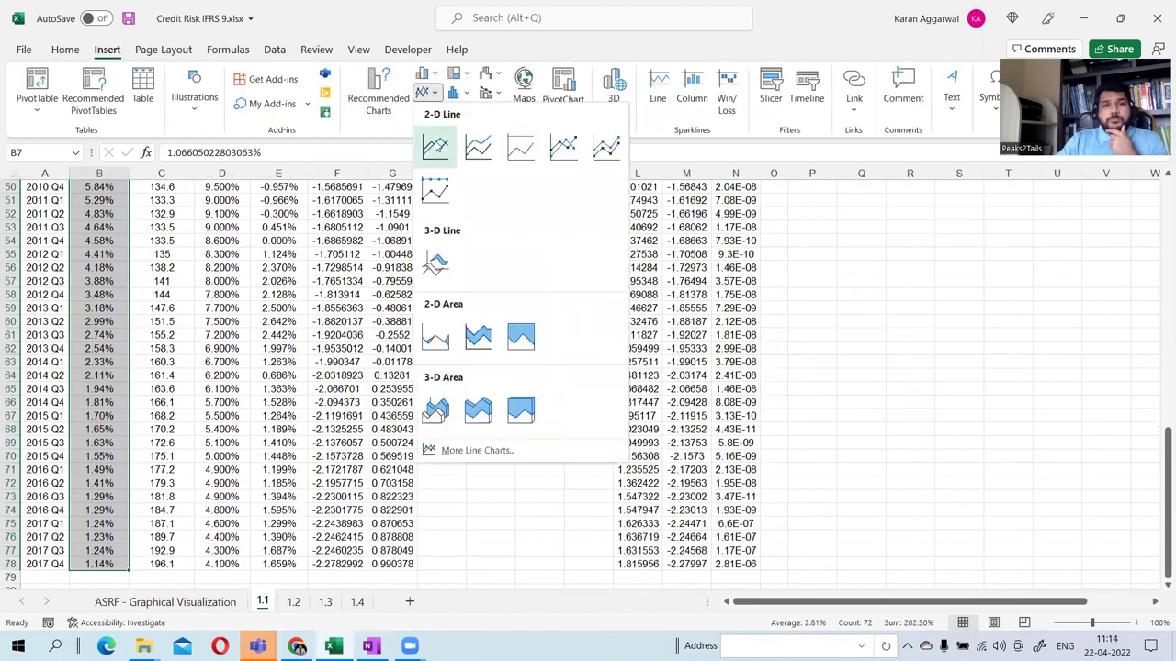
pyautogui.click(436, 148)
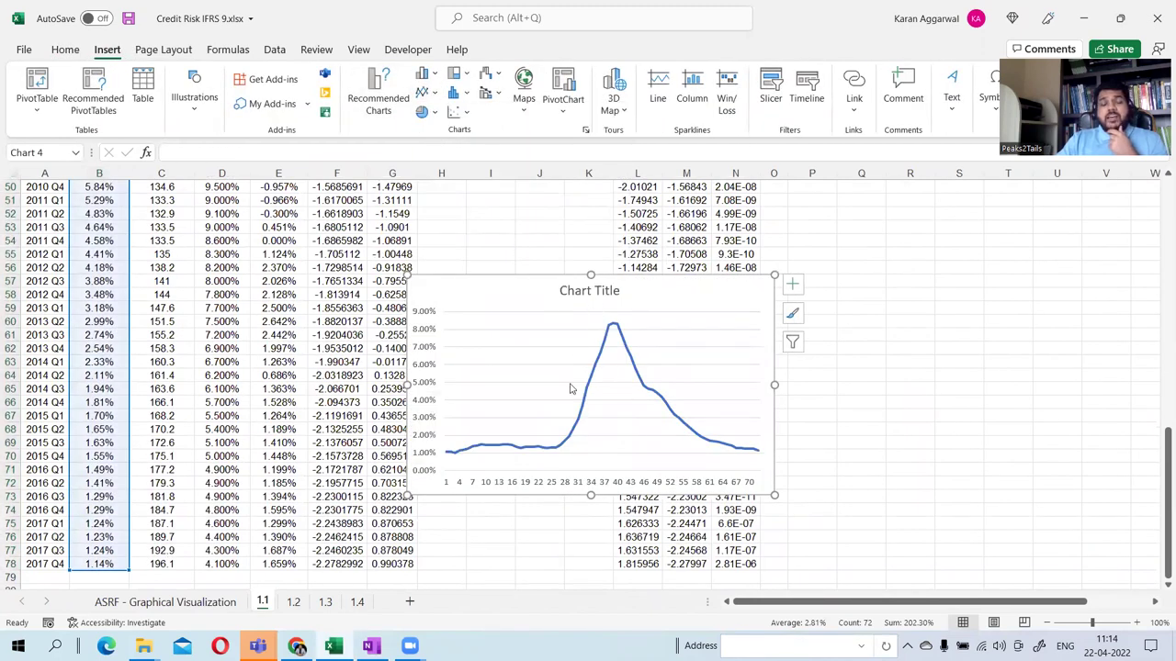
# Move the new line chart up to about row 10, clear of the data in columns A to H.
pyautogui.scroll(2, 518, 397)
pyautogui.scroll(2, 520, 385)
pyautogui.moveTo(506, 459); pyautogui.dragTo(343, 263)
pyautogui.scroll(4, 338, 327)
pyautogui.scroll(8, 338, 327)
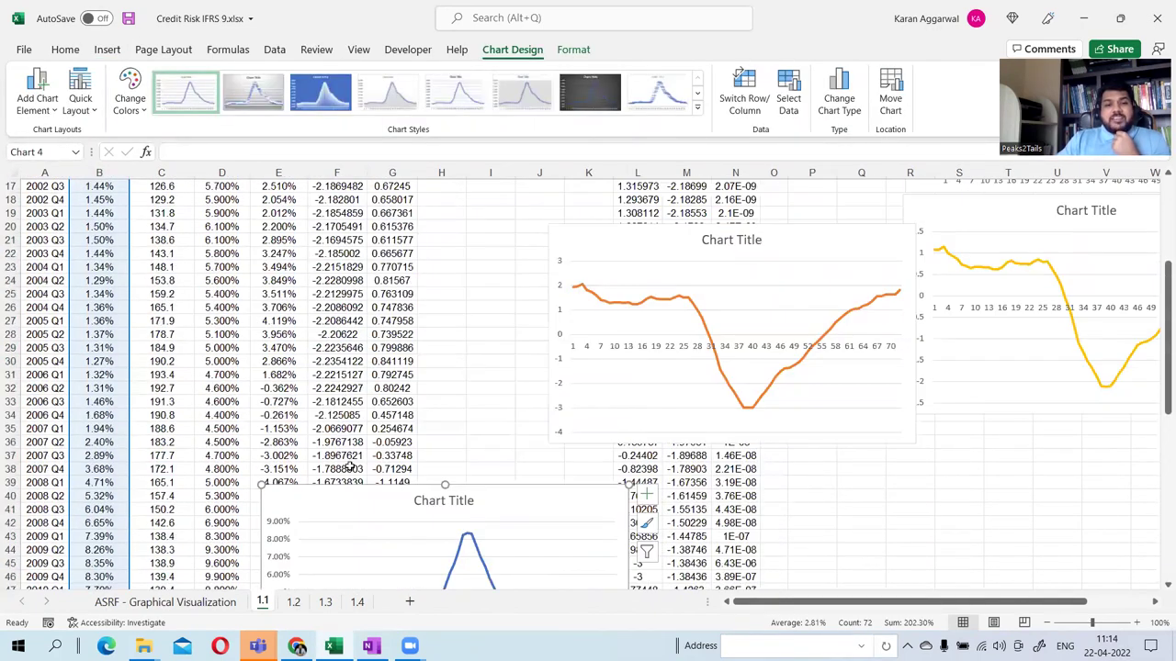
pyautogui.scroll(-3, 346, 341)
pyautogui.moveTo(367, 570); pyautogui.dragTo(301, 305)
pyautogui.scroll(2, 294, 265)
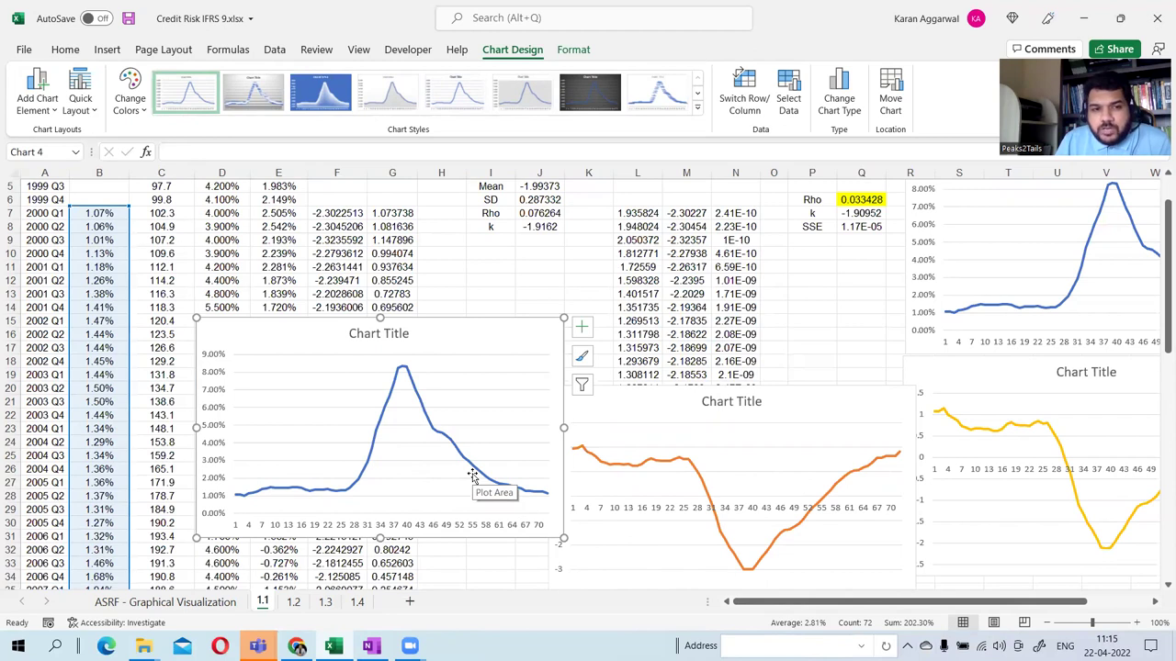
pyautogui.moveTo(310, 350); pyautogui.dragTo(659, 288)
# Enter =AVERAGE($B$7:$B$78) in H7 and fill the formula down to H78.
pyautogui.click(423, 212)
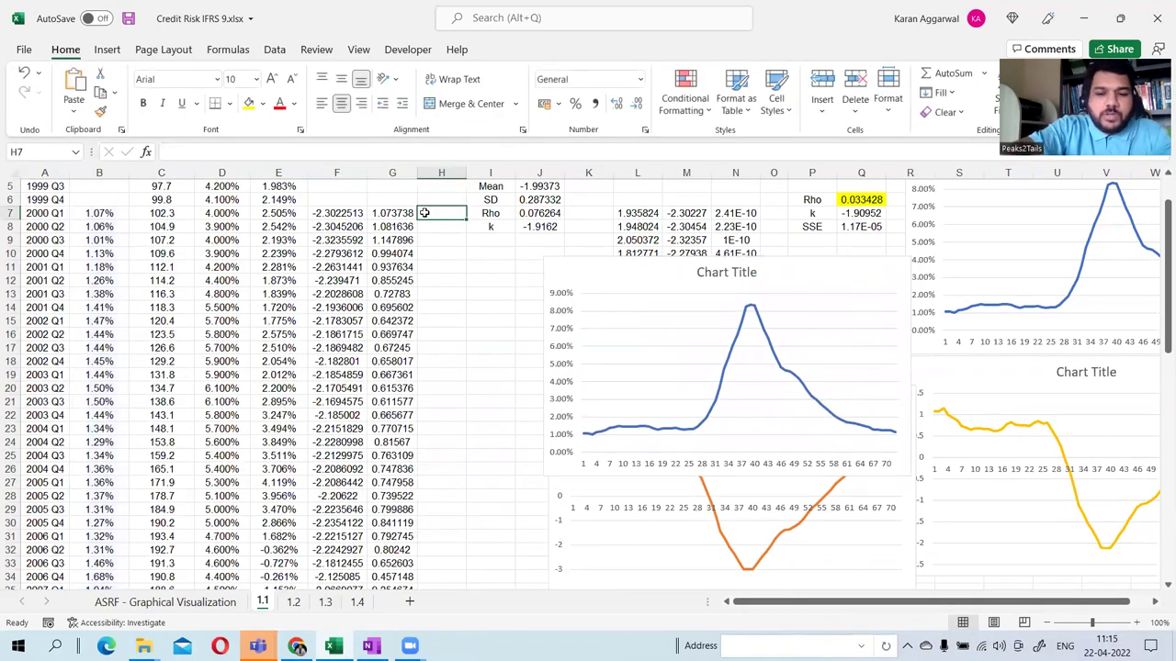
pyautogui.write('=average')
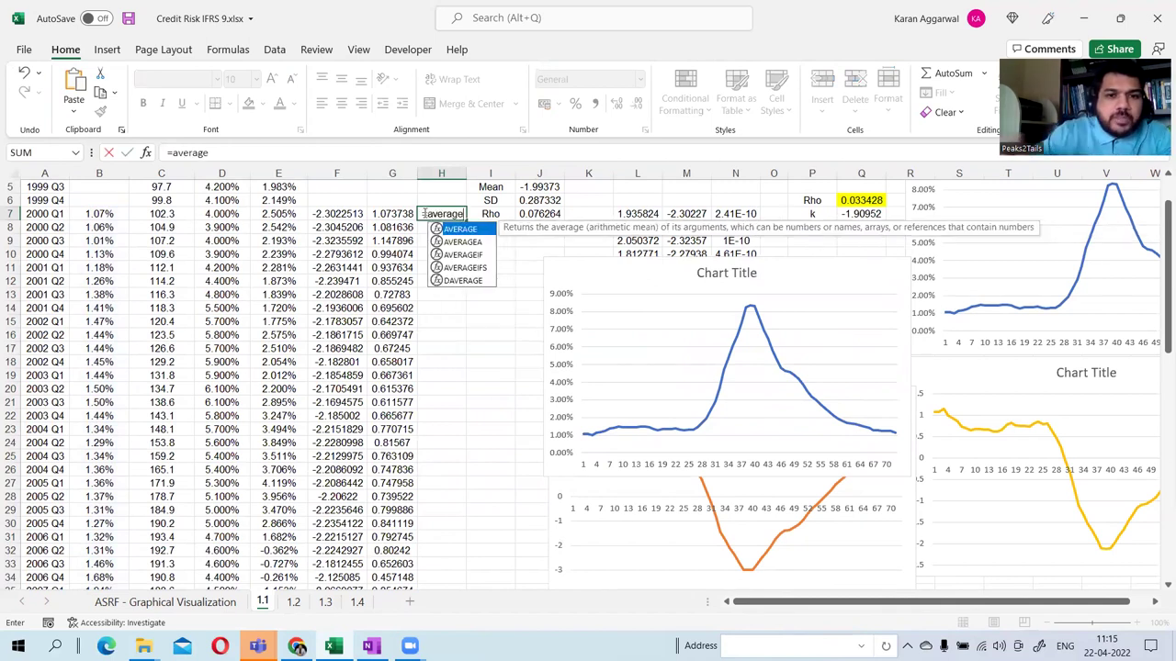
pyautogui.press('Tab')
pyautogui.click(113, 213)
pyautogui.hotkey('ctrl', 'shift', 'Down')
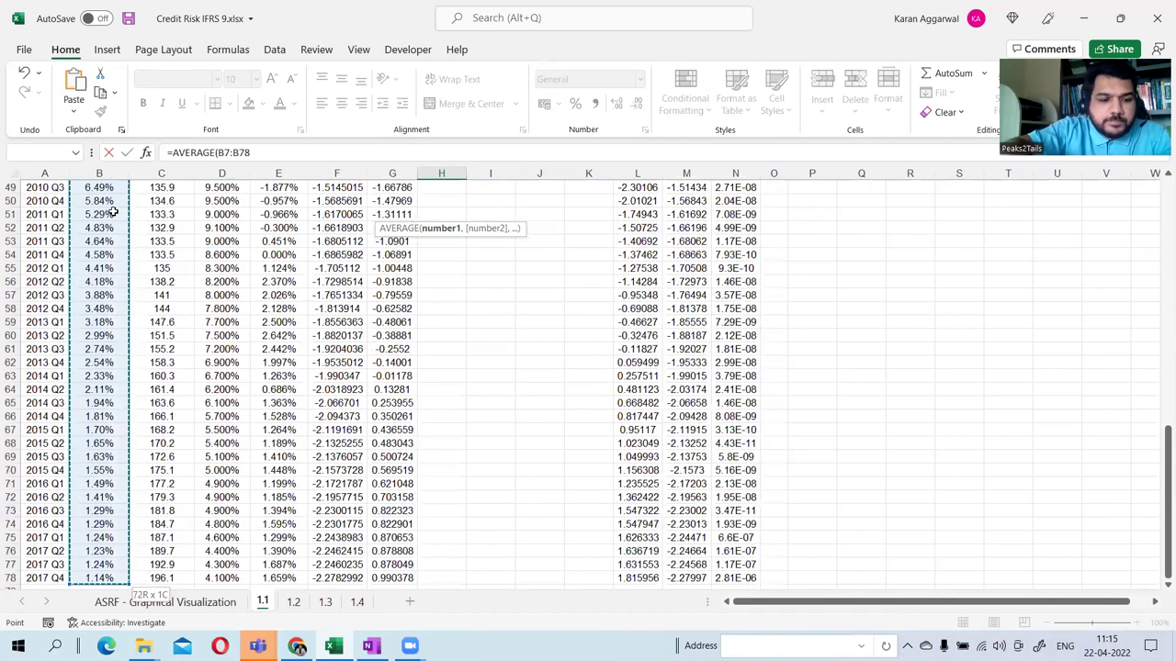
pyautogui.press('F4')
pyautogui.write(')')
pyautogui.press('Return')
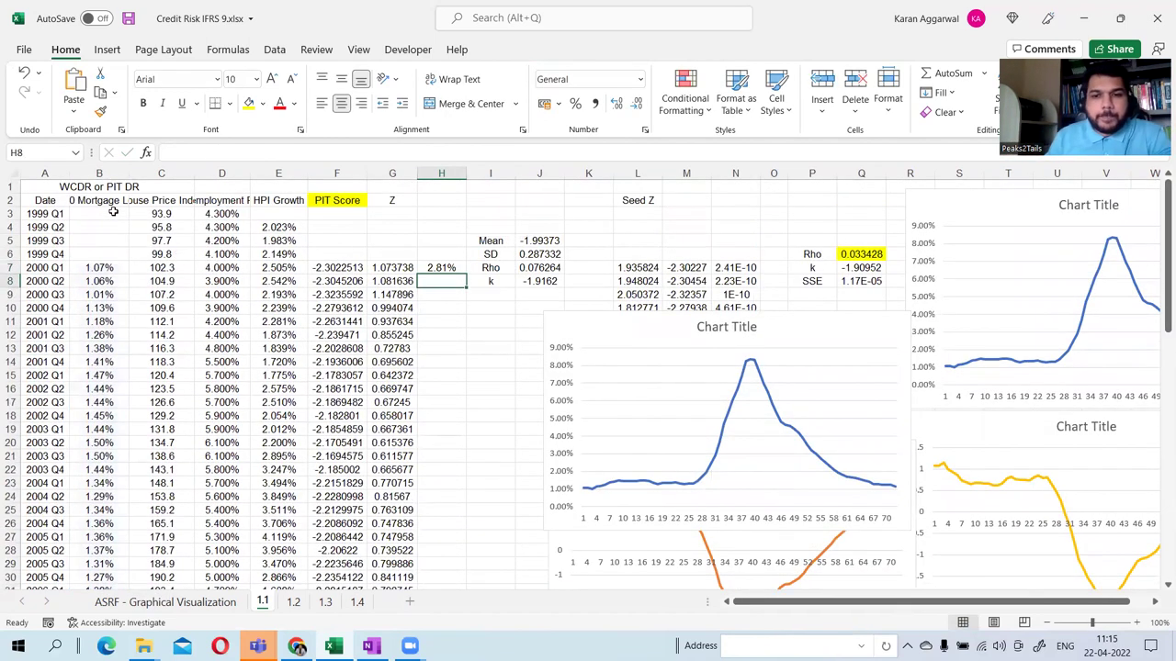
pyautogui.click(439, 268)
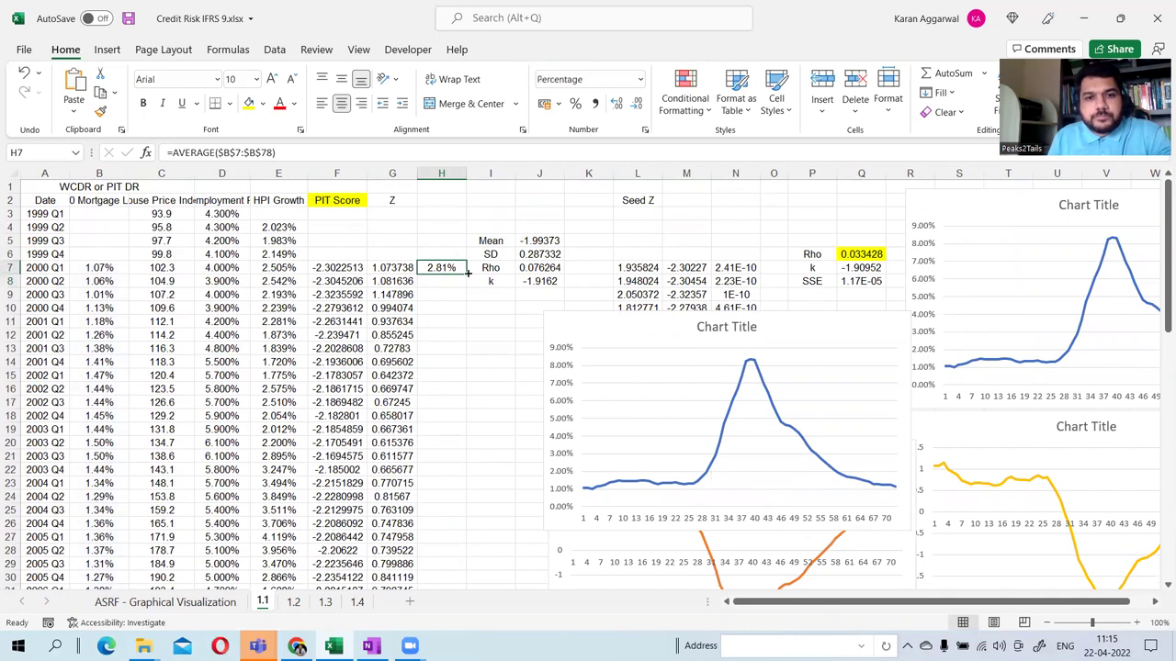
pyautogui.doubleClick(467, 273)
# Add the average default rates in H7:H78 as a second series to the new default rate line chart.
pyautogui.moveTo(731, 347); pyautogui.dragTo(671, 337)
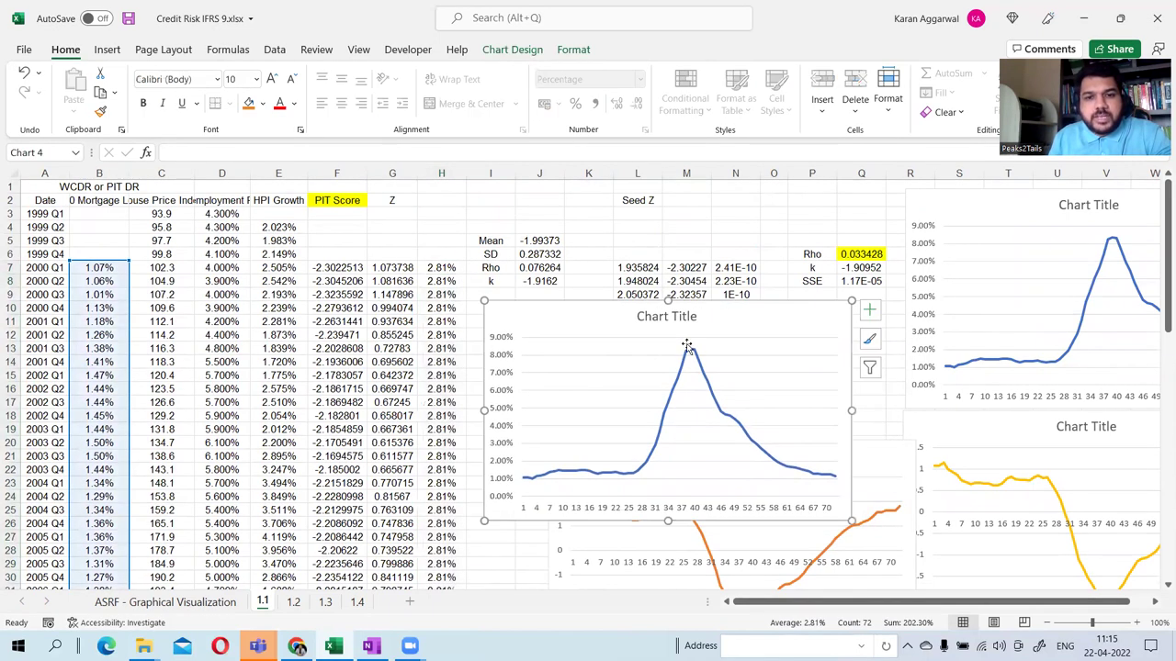
pyautogui.click(686, 348)
pyautogui.rightClick(687, 349)
pyautogui.click(723, 435)
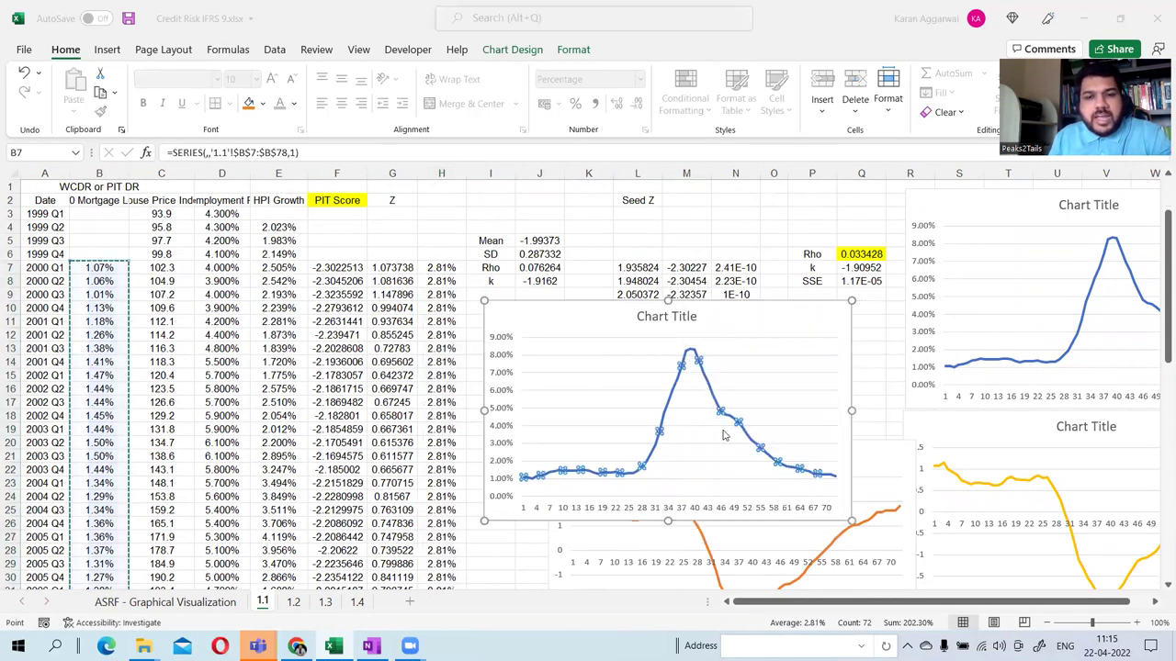
pyautogui.click(386, 393)
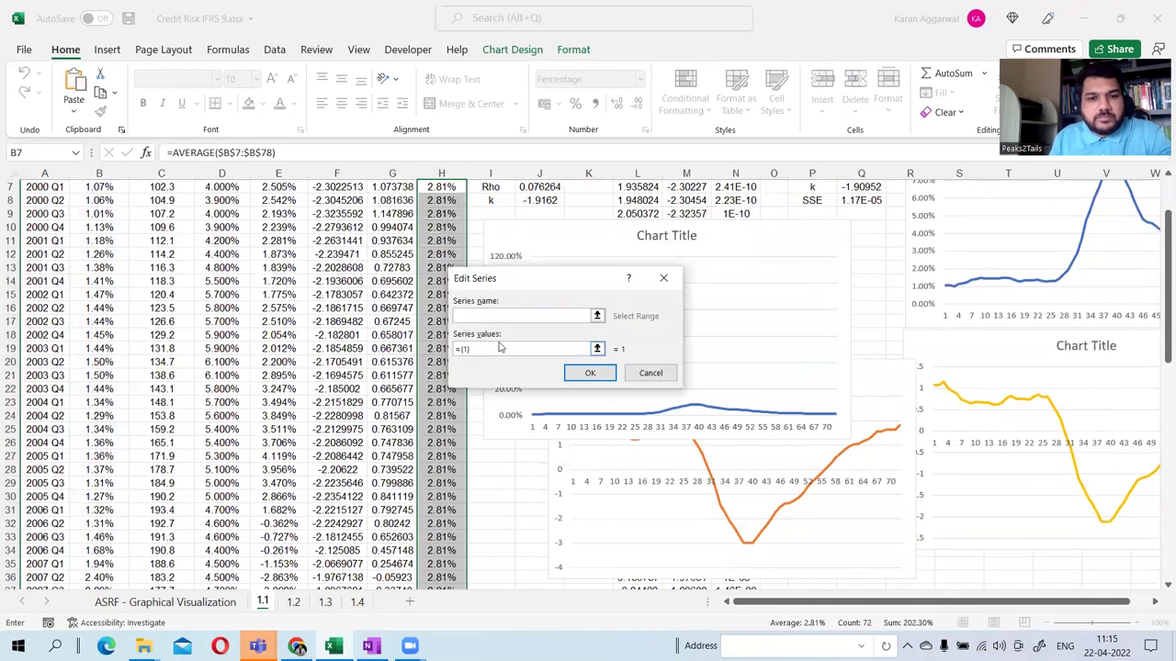
pyautogui.click(467, 350)
pyautogui.press('BackSpace')
pyautogui.press('BackSpace')
pyautogui.press('BackSpace')
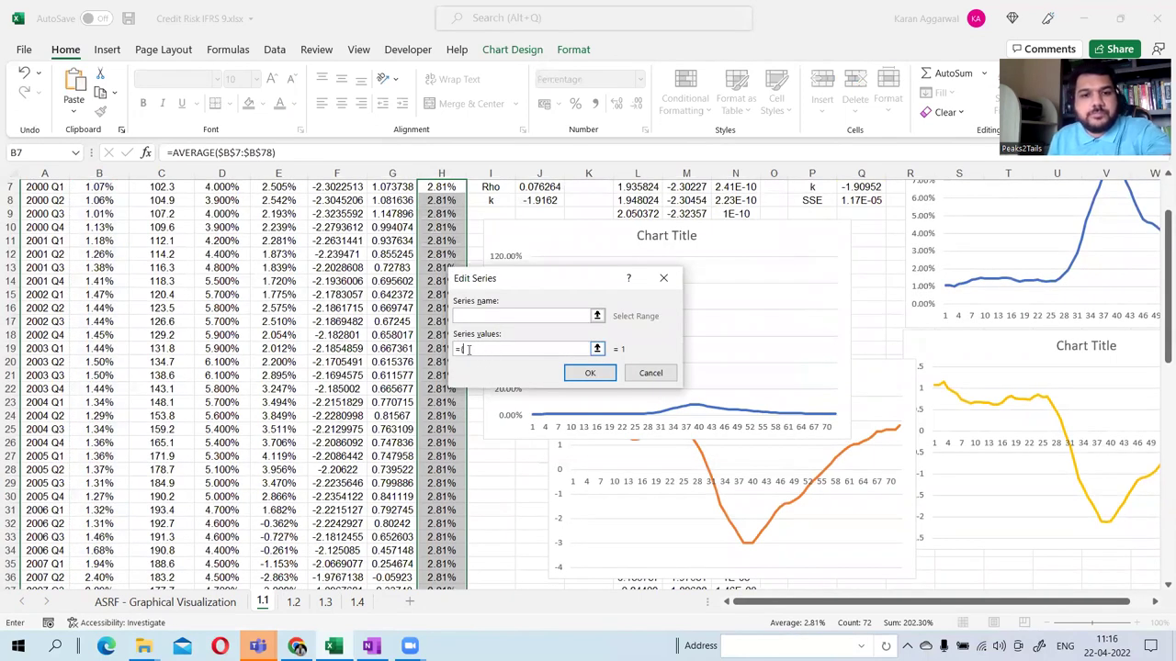
pyautogui.scroll(2, 450, 303)
pyautogui.click(434, 267)
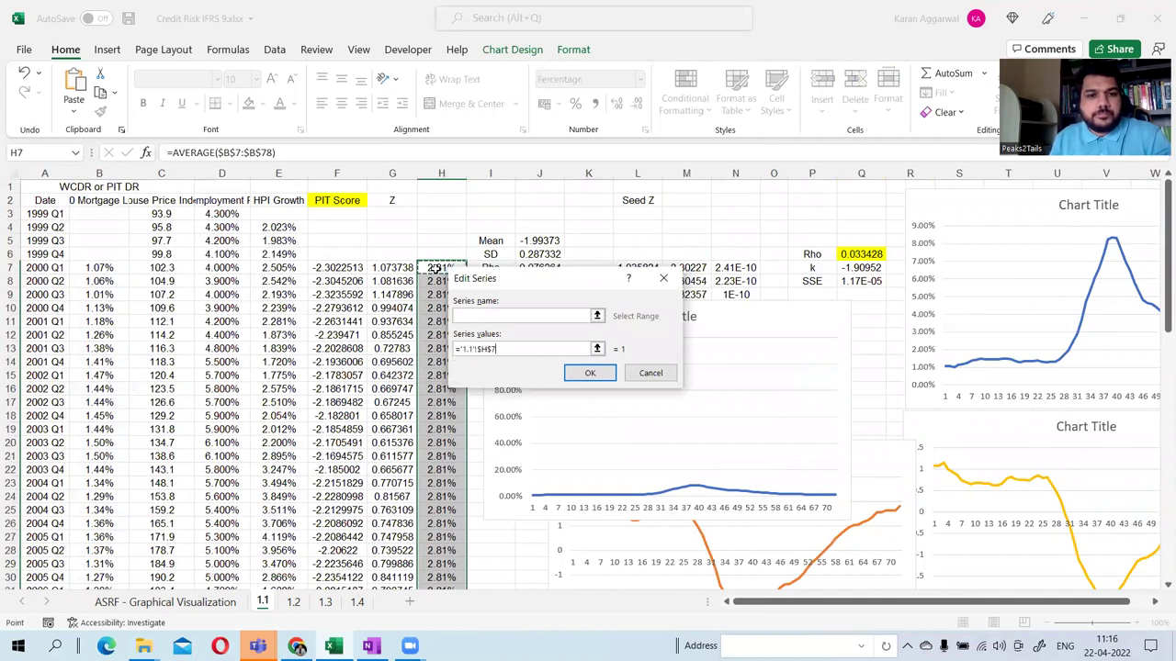
pyautogui.hotkey('ctrl', 'shift', 'Down')
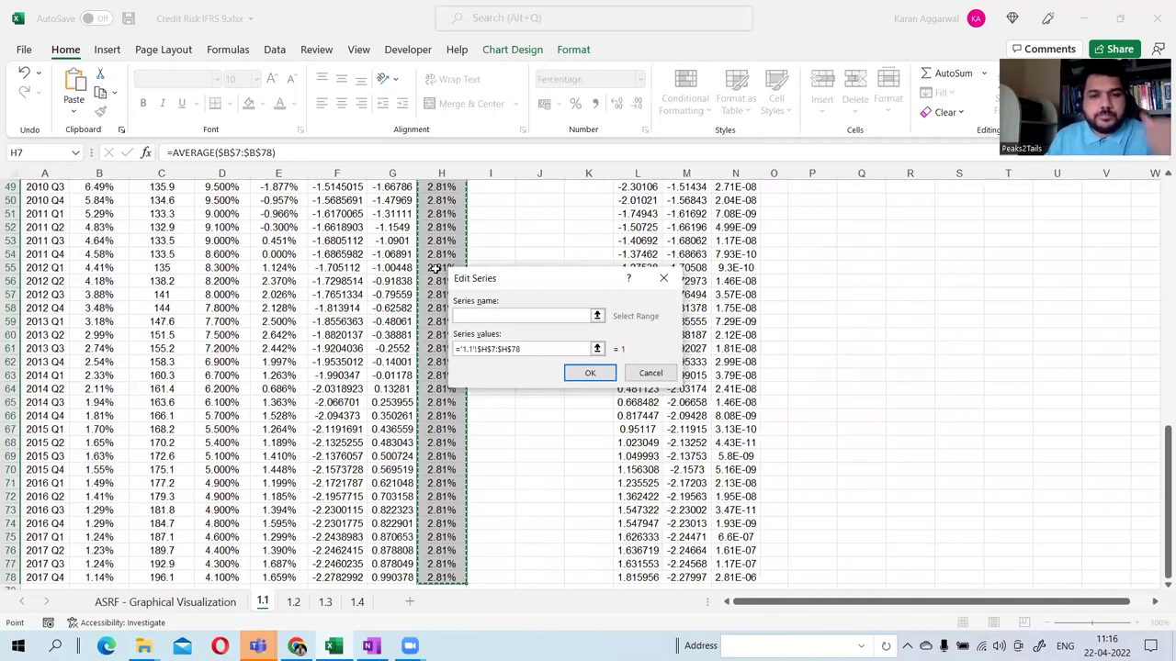
pyautogui.click(590, 373)
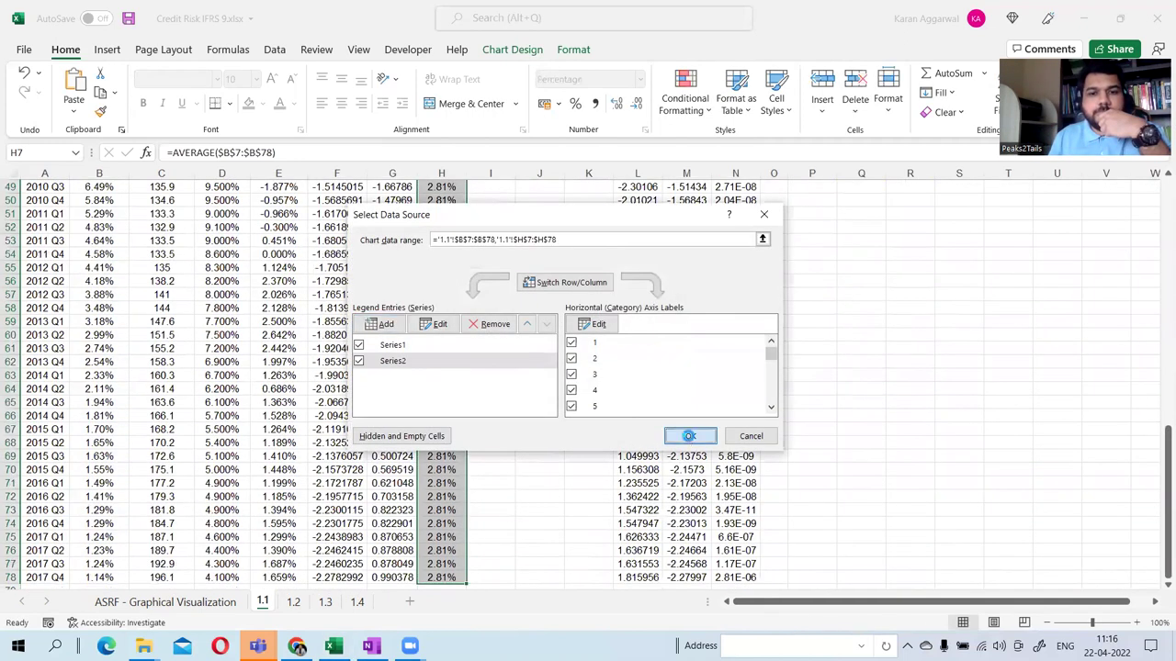
pyautogui.click(689, 437)
# Move the two-series chart to the top of the sheet, over columns E to L.
pyautogui.scroll(16, 584, 324)
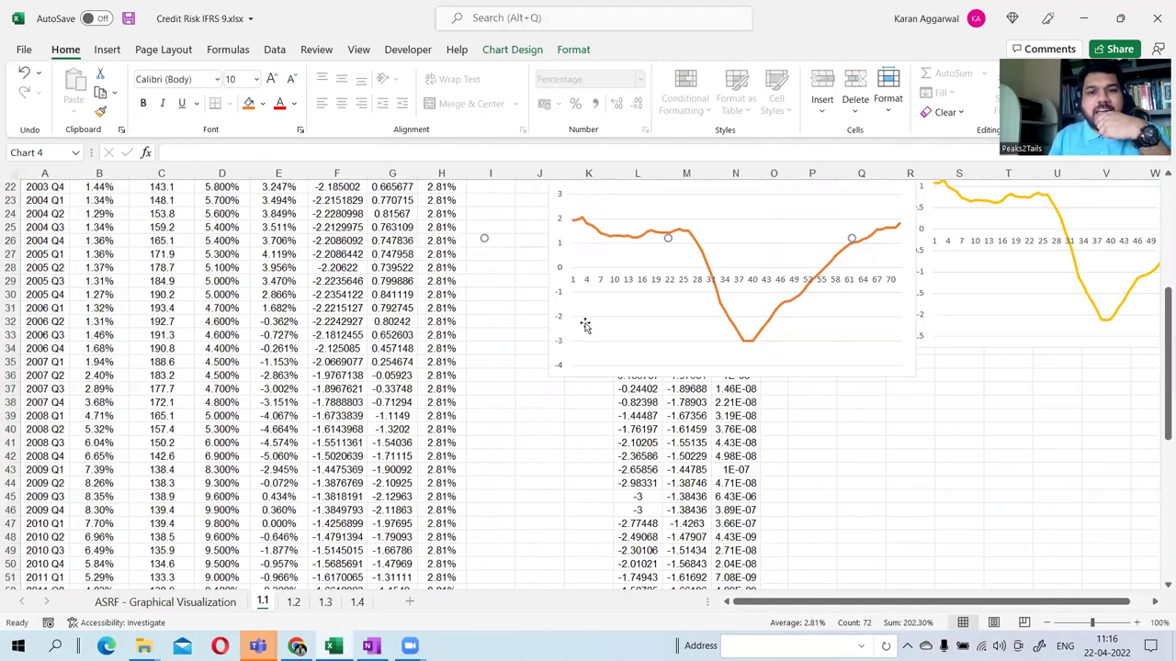
pyautogui.moveTo(553, 307); pyautogui.dragTo(146, 244)
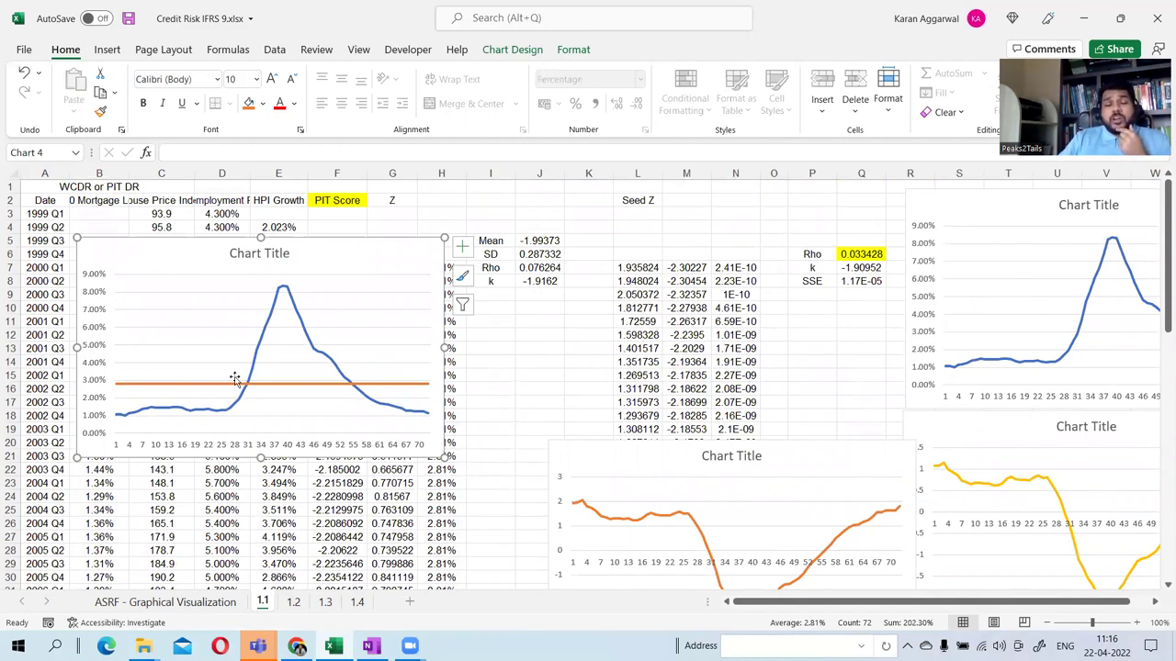
pyautogui.moveTo(247, 384)
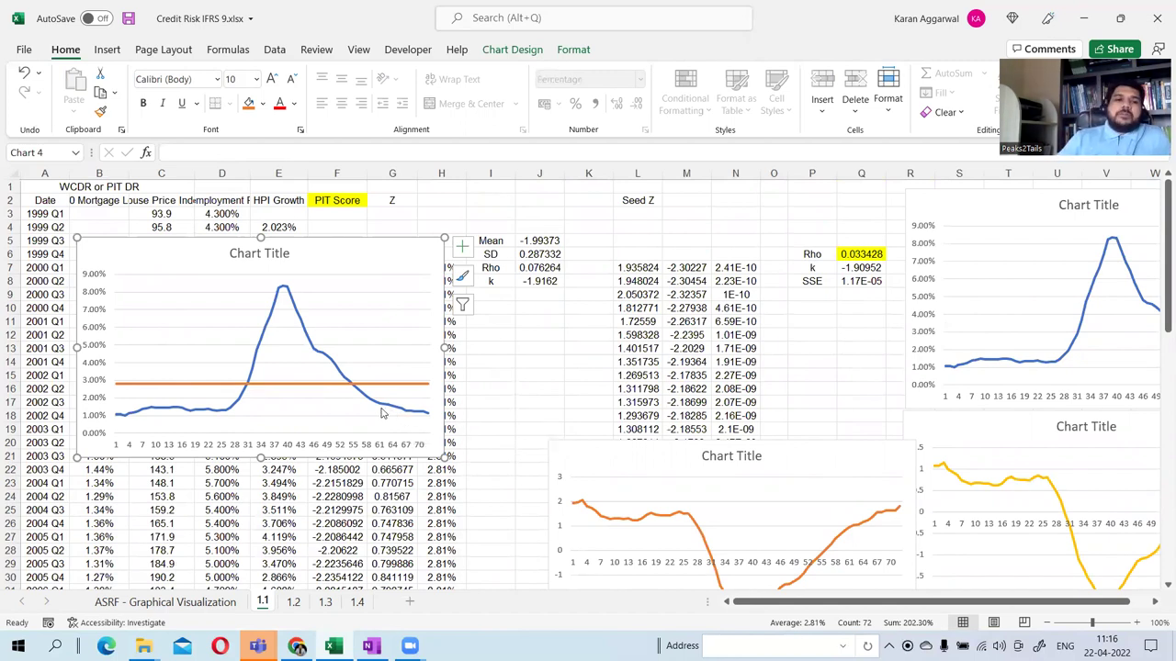
pyautogui.moveTo(188, 262); pyautogui.dragTo(371, 233)
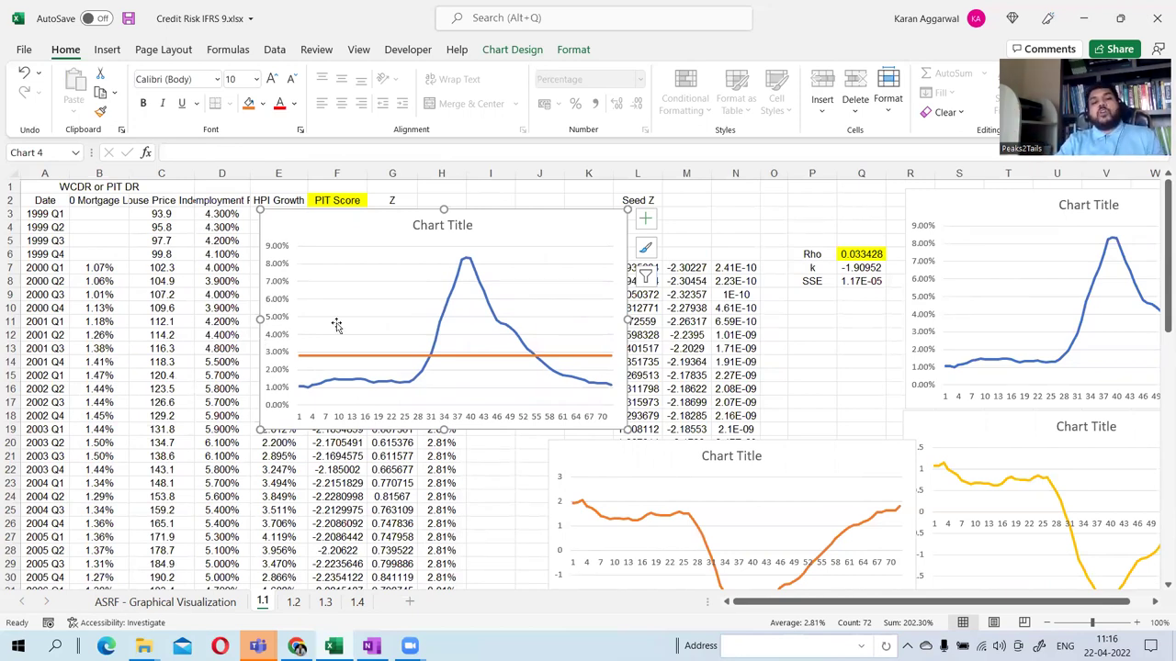
# Examine the default rates in column B down to 2017 Q4 in B78 and compare them with the chart's average line.
pyautogui.scroll(-20, 99, 376)
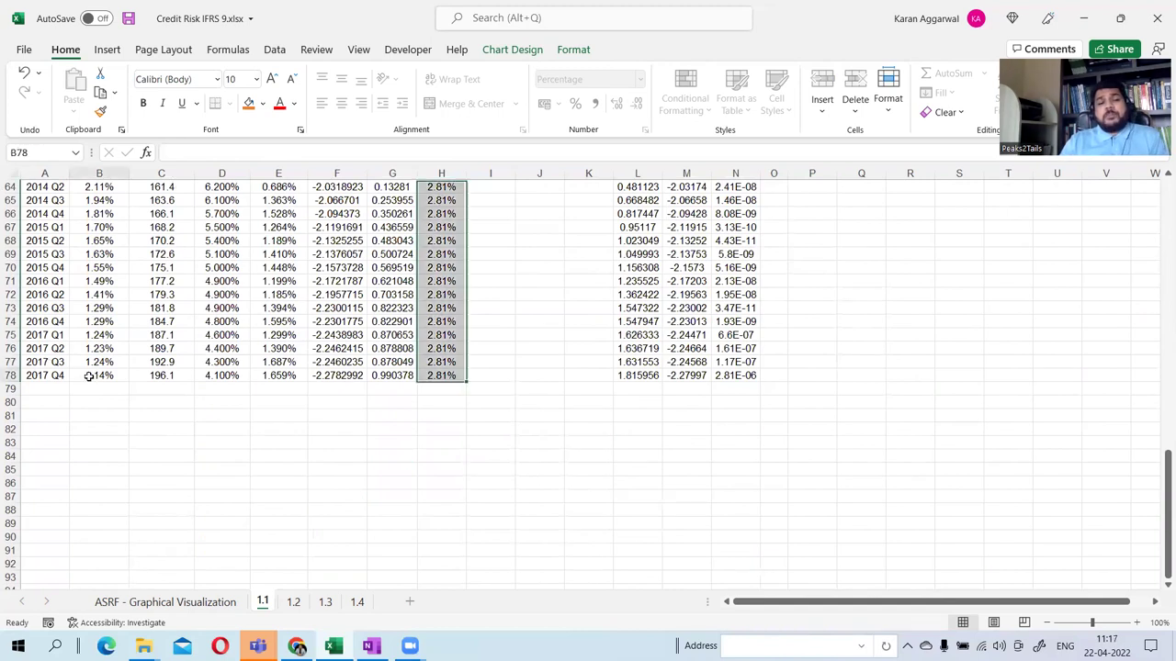
pyautogui.press('Escape')
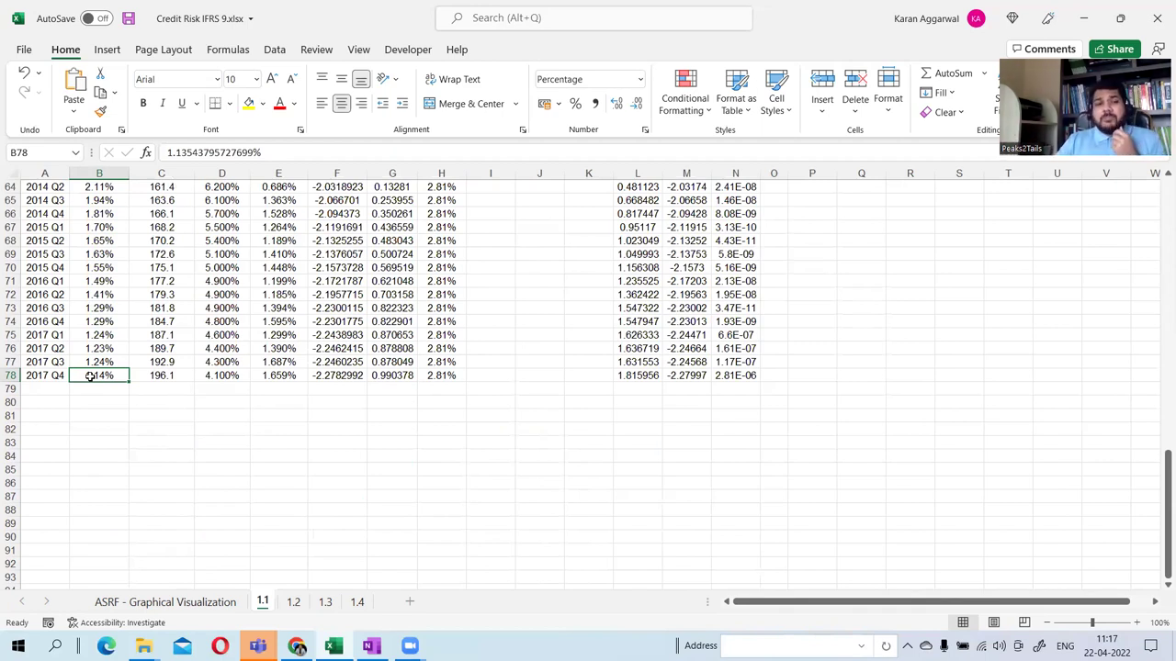
pyautogui.scroll(17, 138, 340)
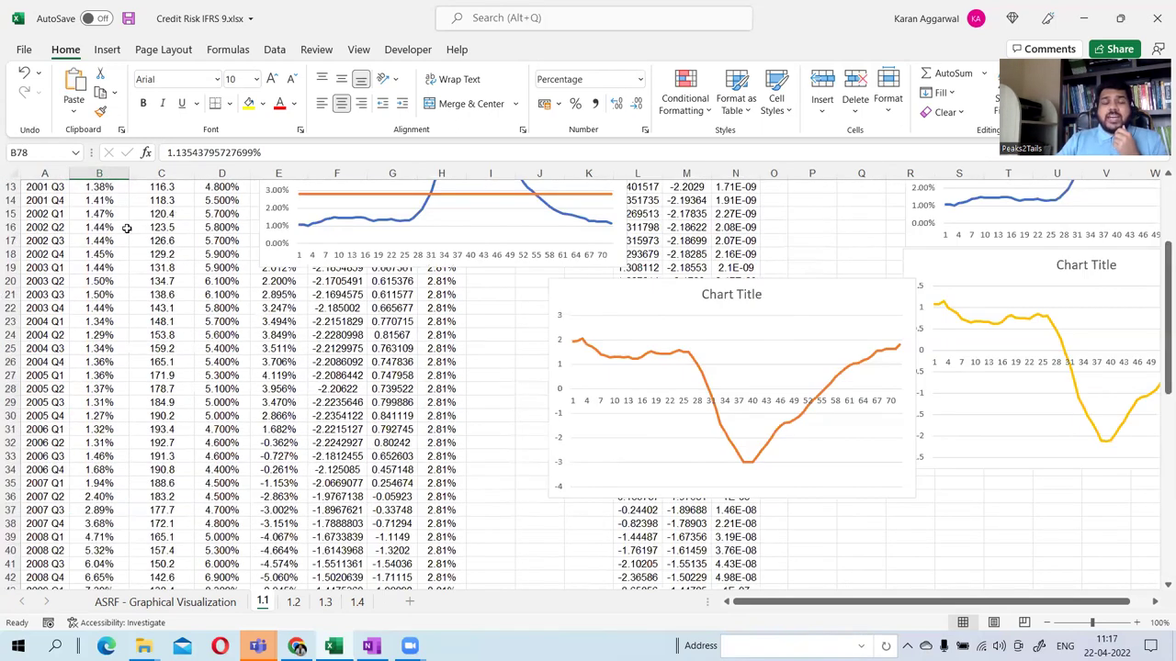
pyautogui.scroll(4, 127, 228)
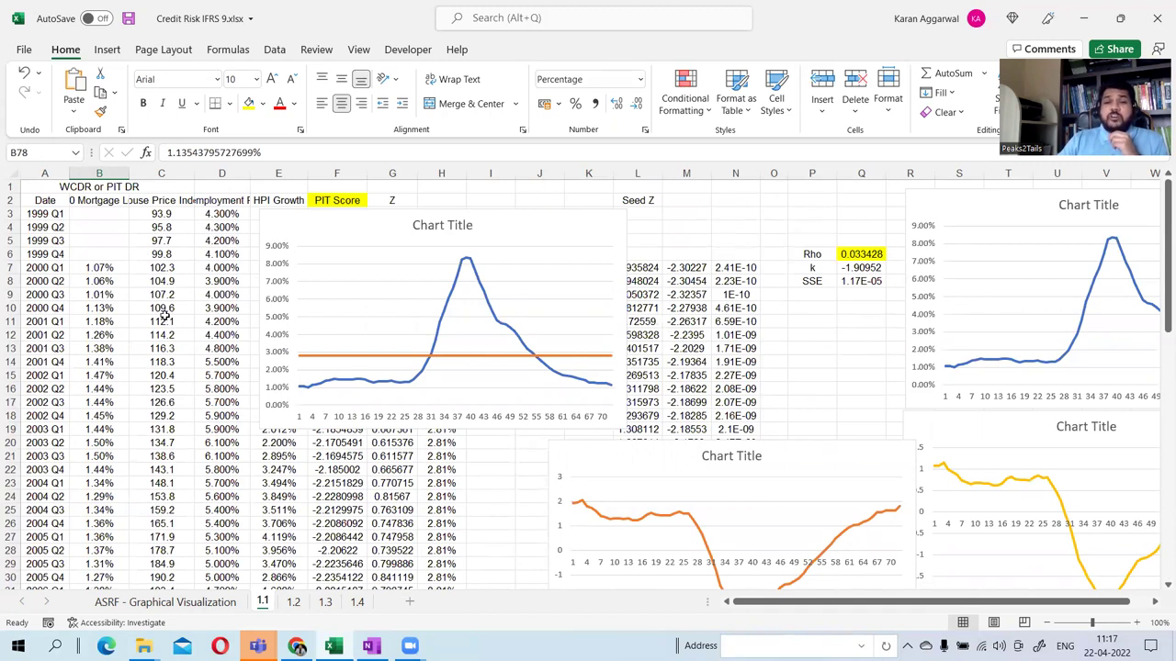
pyautogui.scroll(-1, 166, 317)
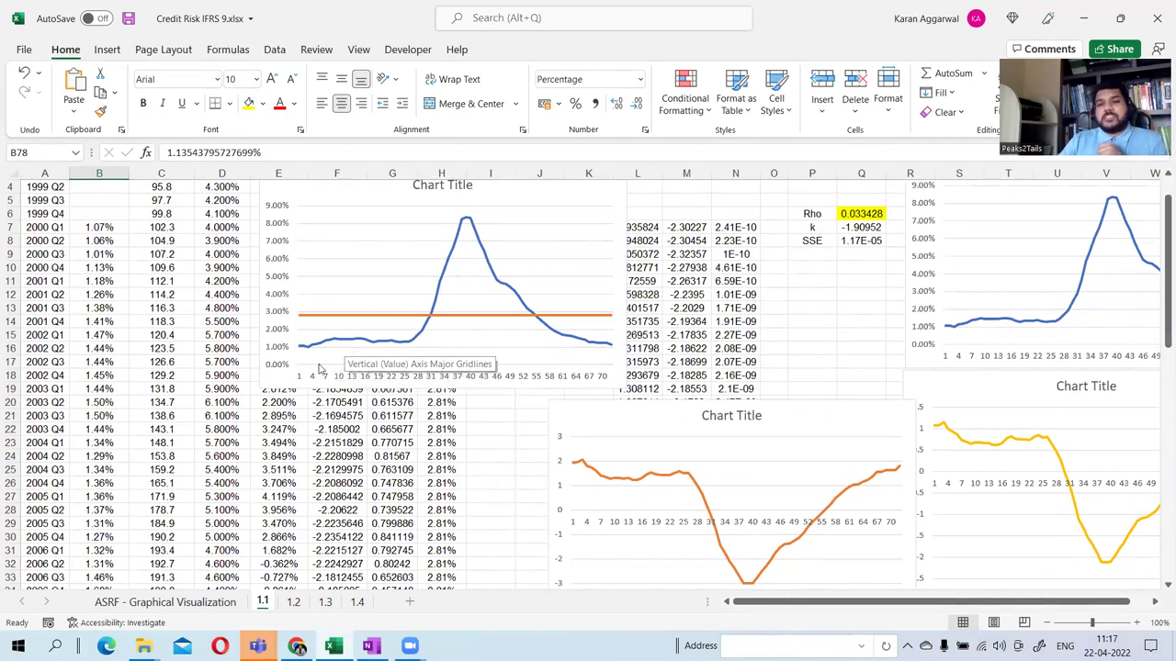
pyautogui.scroll(-14, 320, 368)
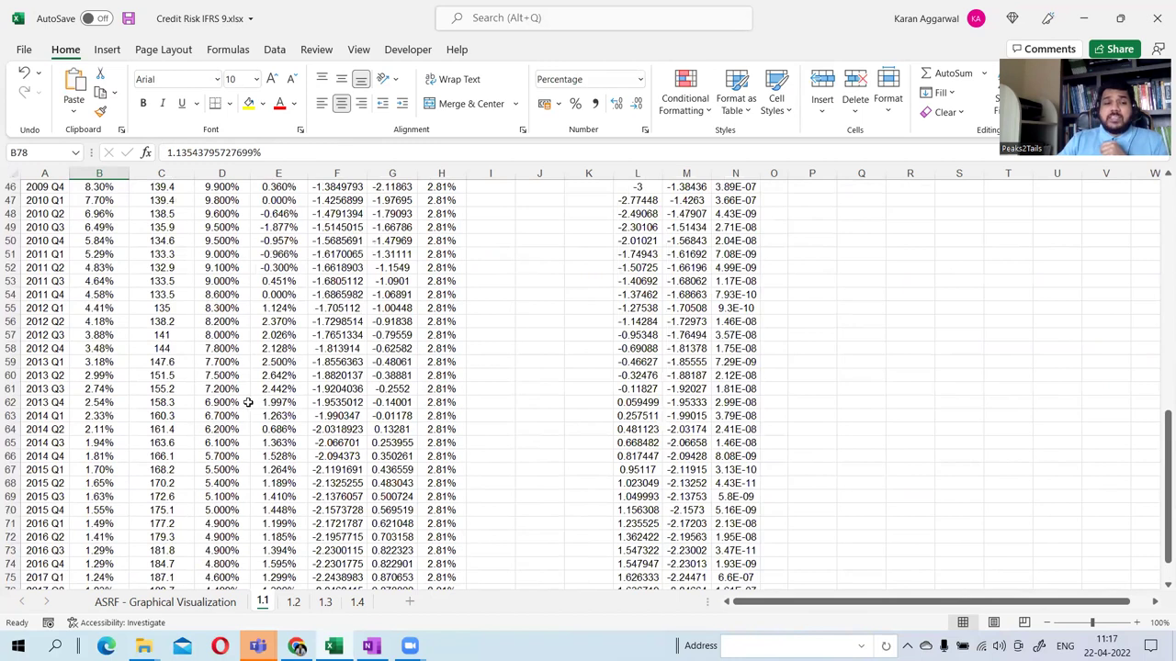
pyautogui.scroll(-4, 248, 402)
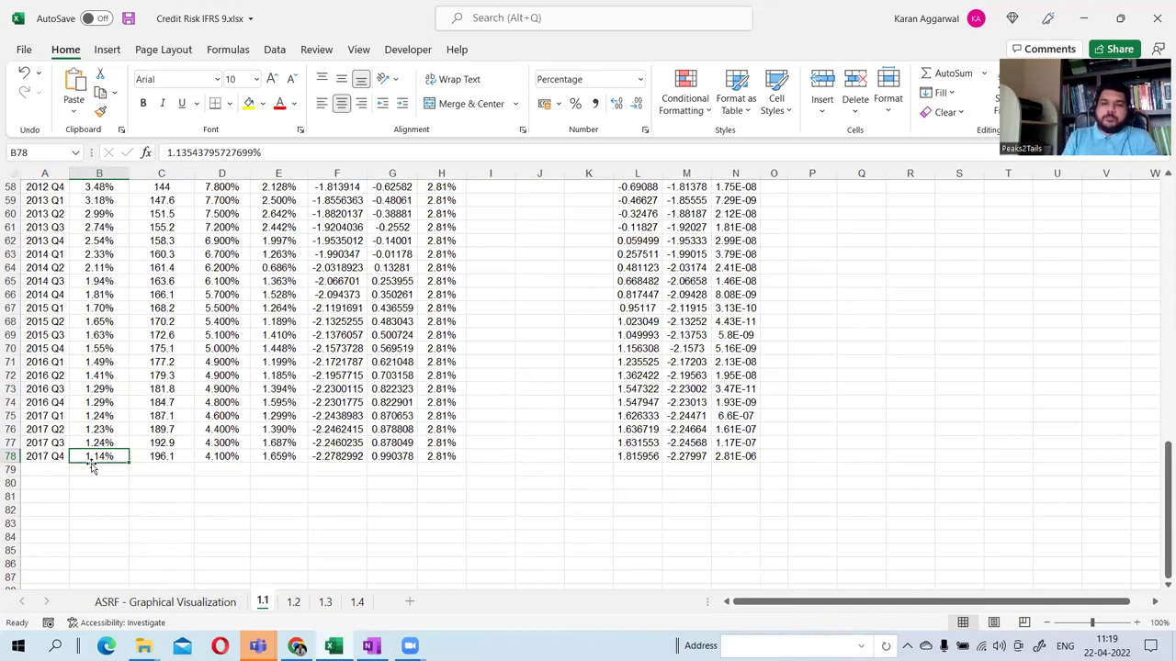
pyautogui.scroll(15, 327, 464)
# Check the 5 P's notes in OneNote and return to the default rate chart on sheet 1.1 in Excel.
pyautogui.click(371, 646)
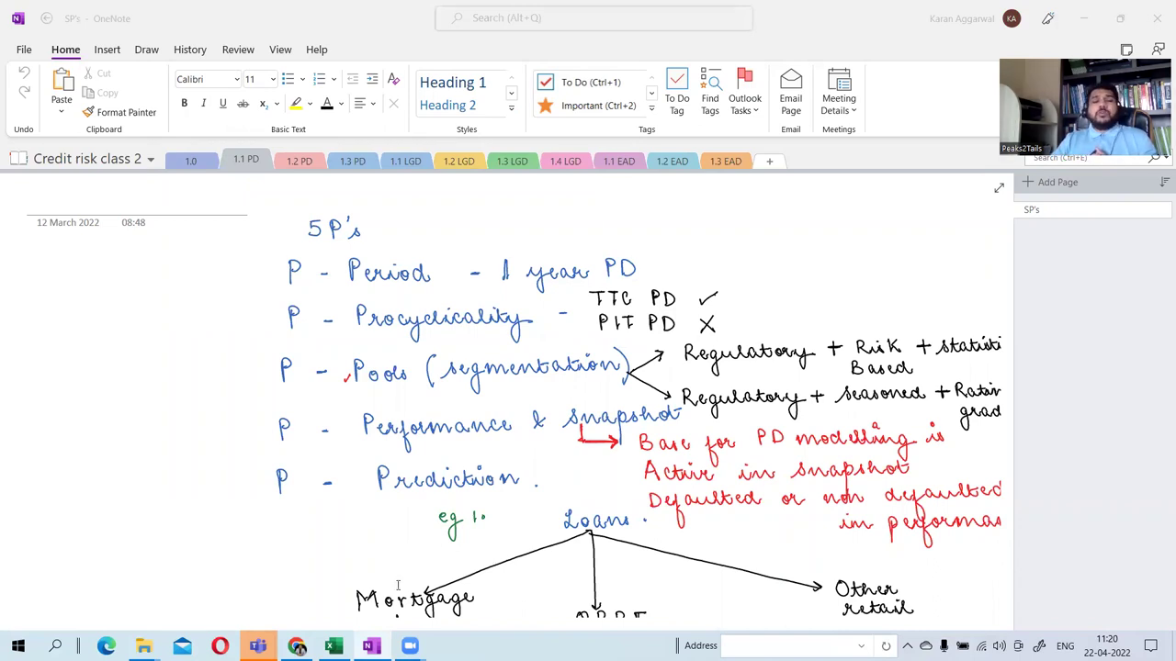
pyautogui.click(333, 646)
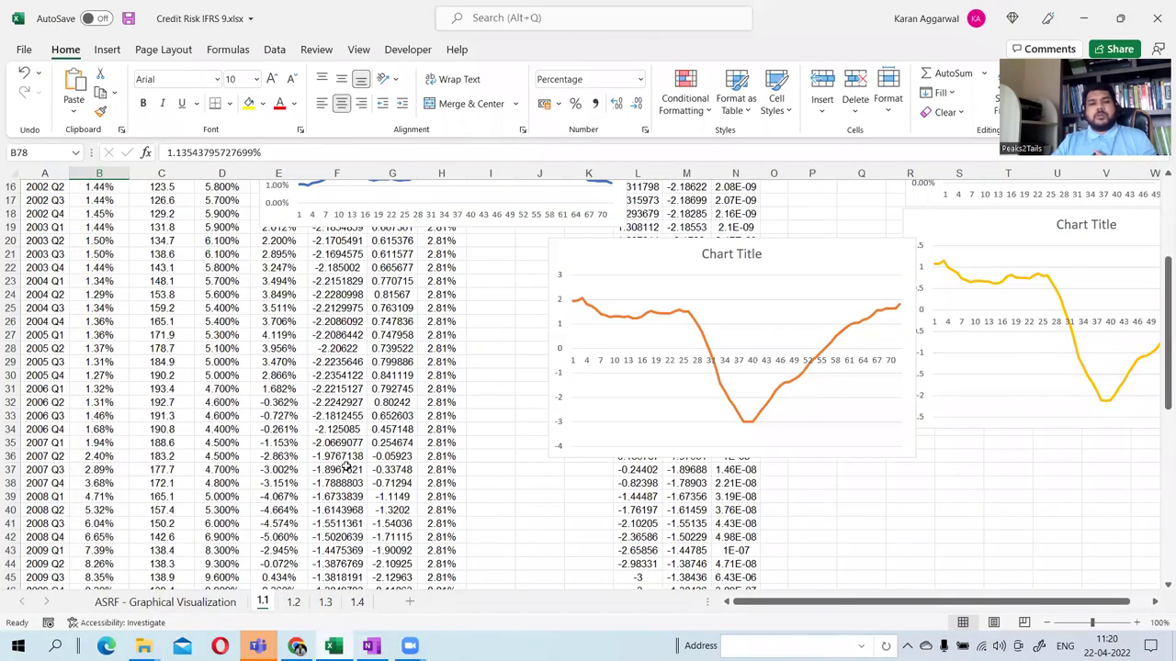
pyautogui.scroll(5, 347, 467)
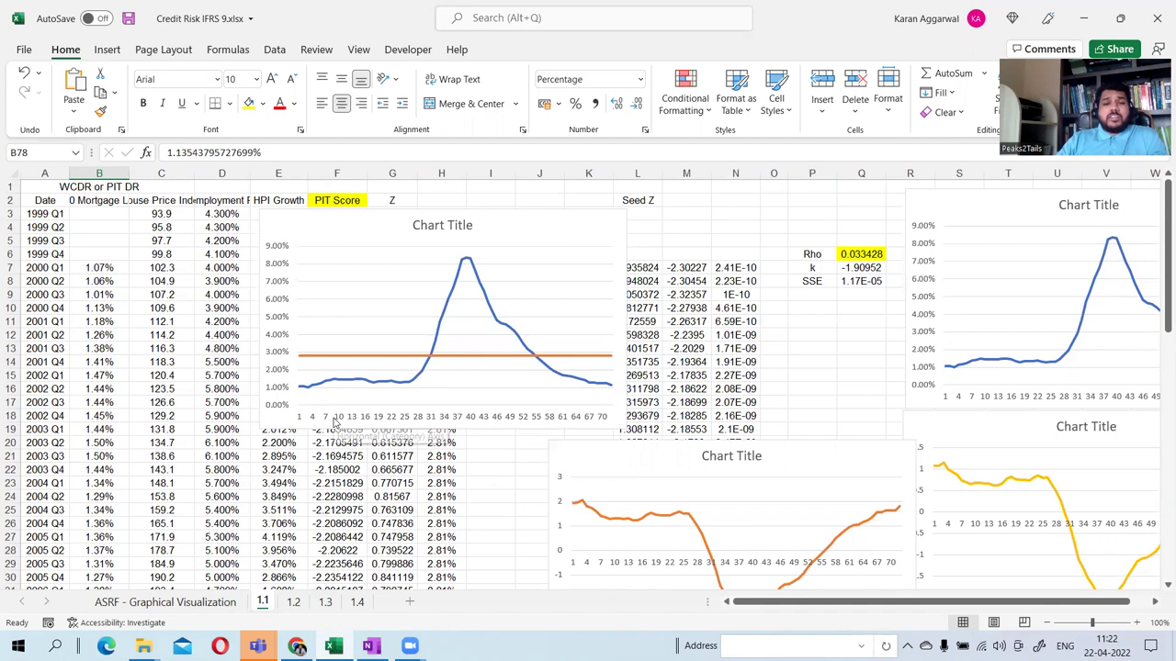
# Compare the quarterly default rates in column B down to 2017 Q4 with the default rate and average lines in the chart.
pyautogui.scroll(-18, 119, 469)
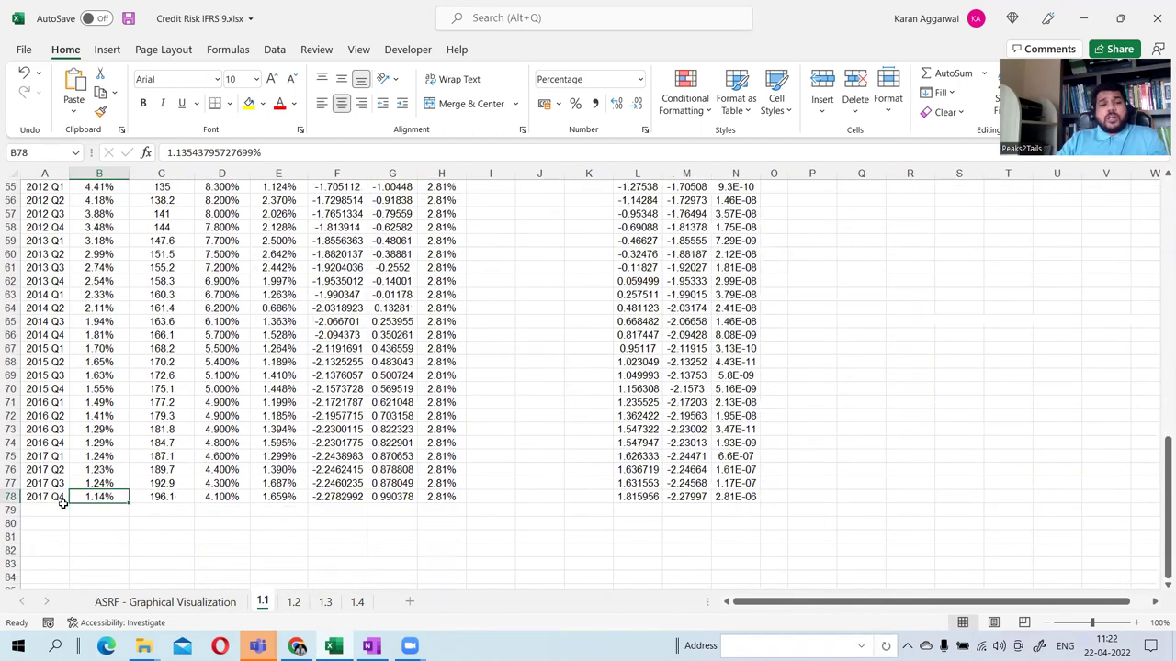
pyautogui.scroll(17, 213, 430)
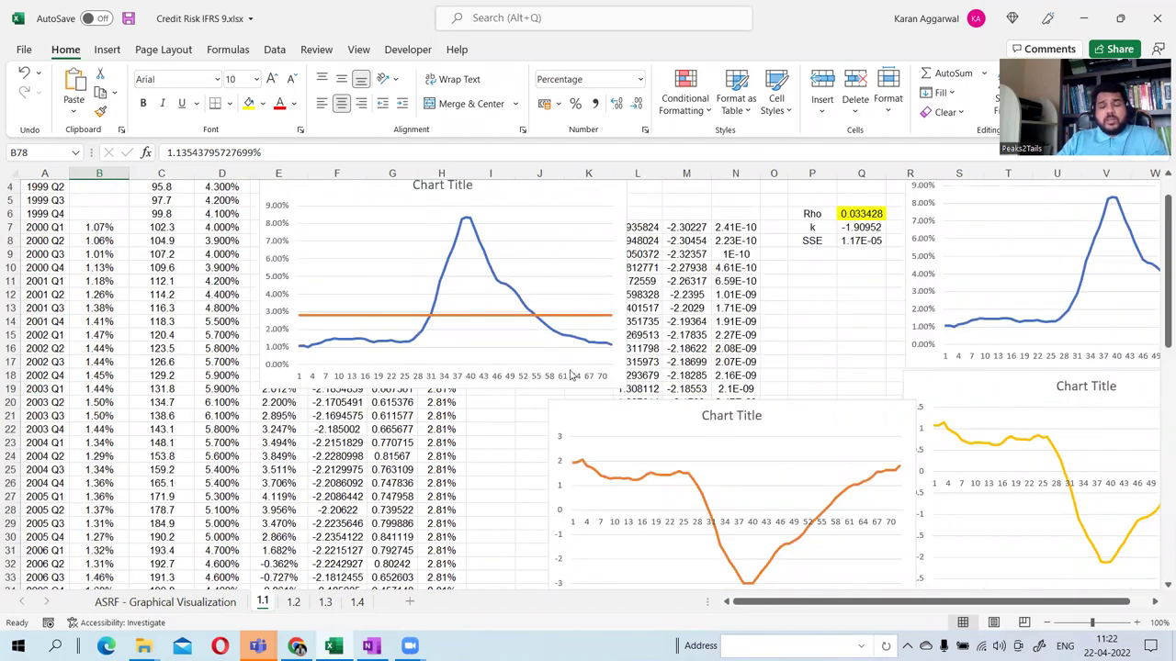
pyautogui.scroll(1, 92, 389)
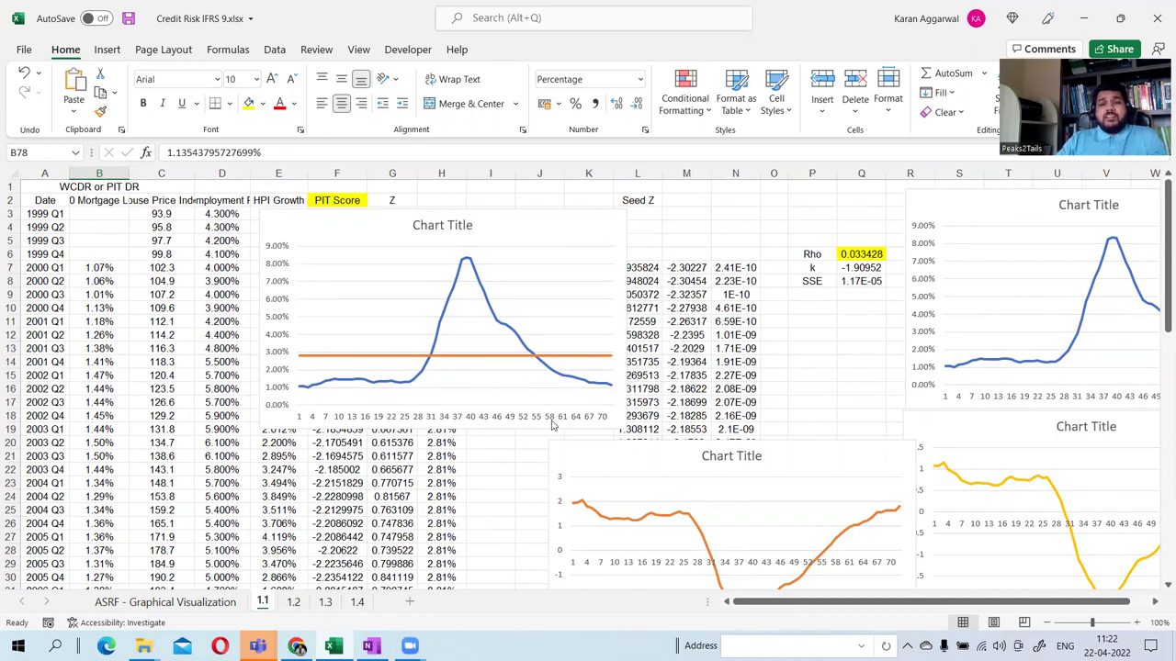
pyautogui.scroll(-7, 259, 463)
pyautogui.scroll(-5, 119, 485)
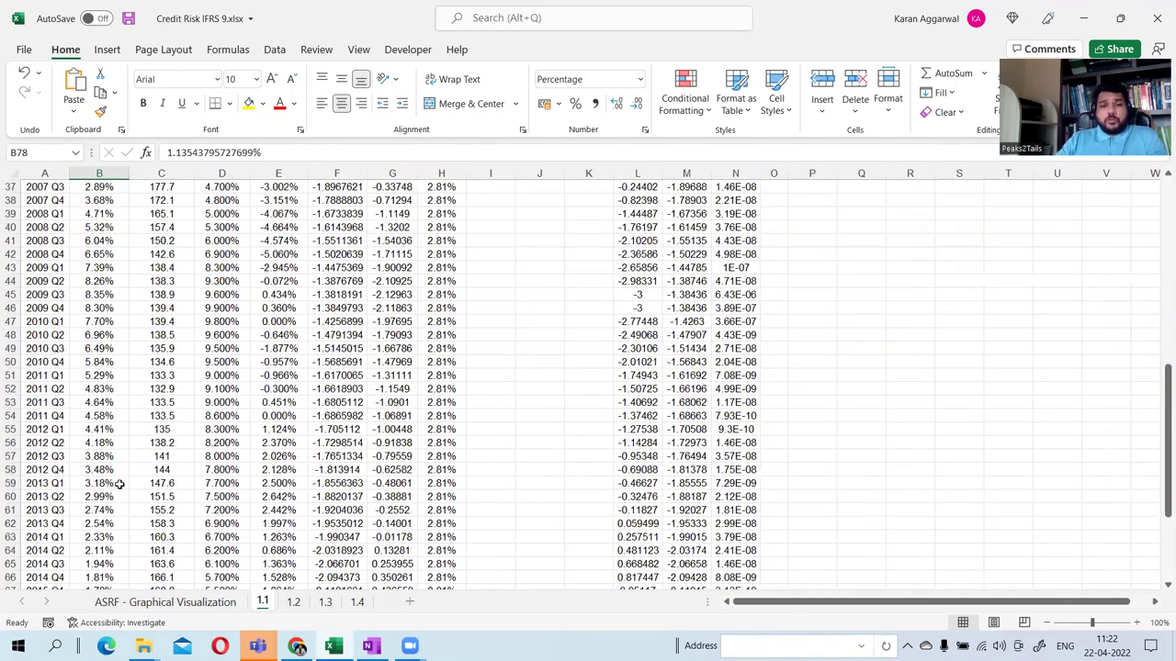
pyautogui.scroll(12, 432, 441)
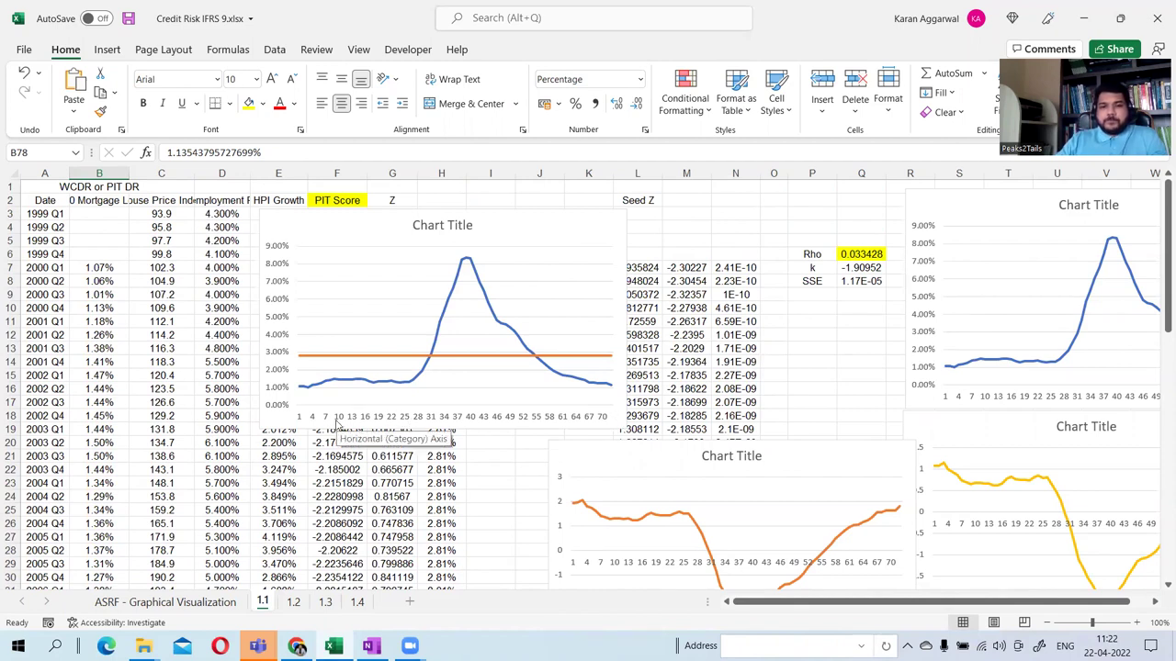
pyautogui.scroll(-14, 276, 468)
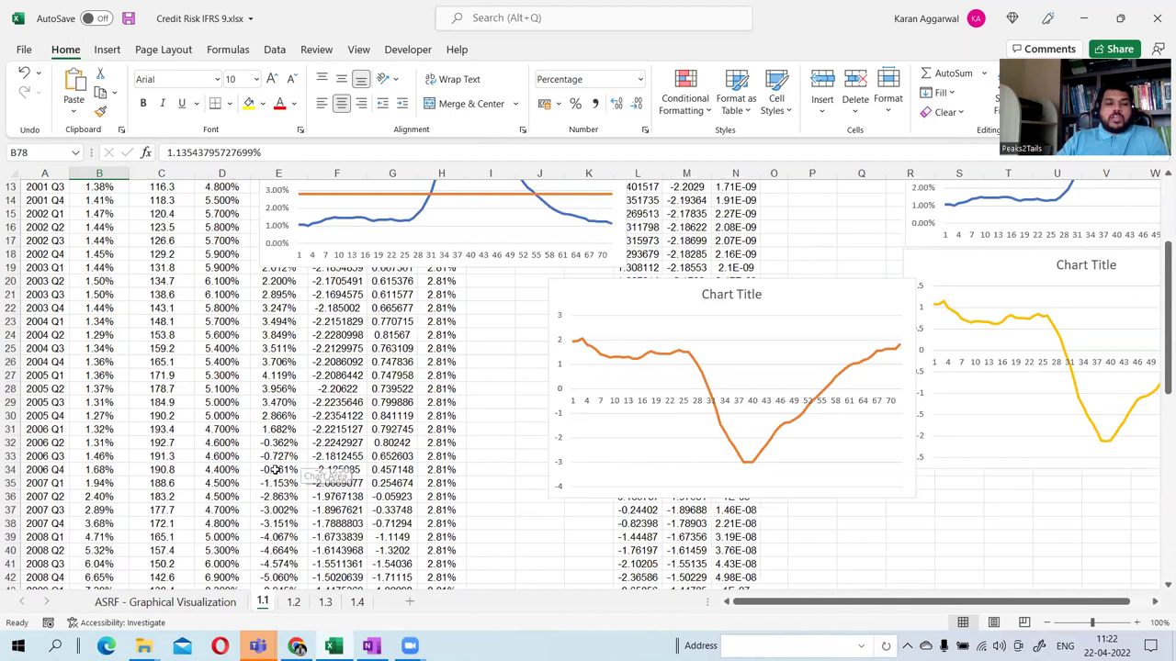
pyautogui.scroll(-5, 184, 491)
pyautogui.scroll(7, 178, 489)
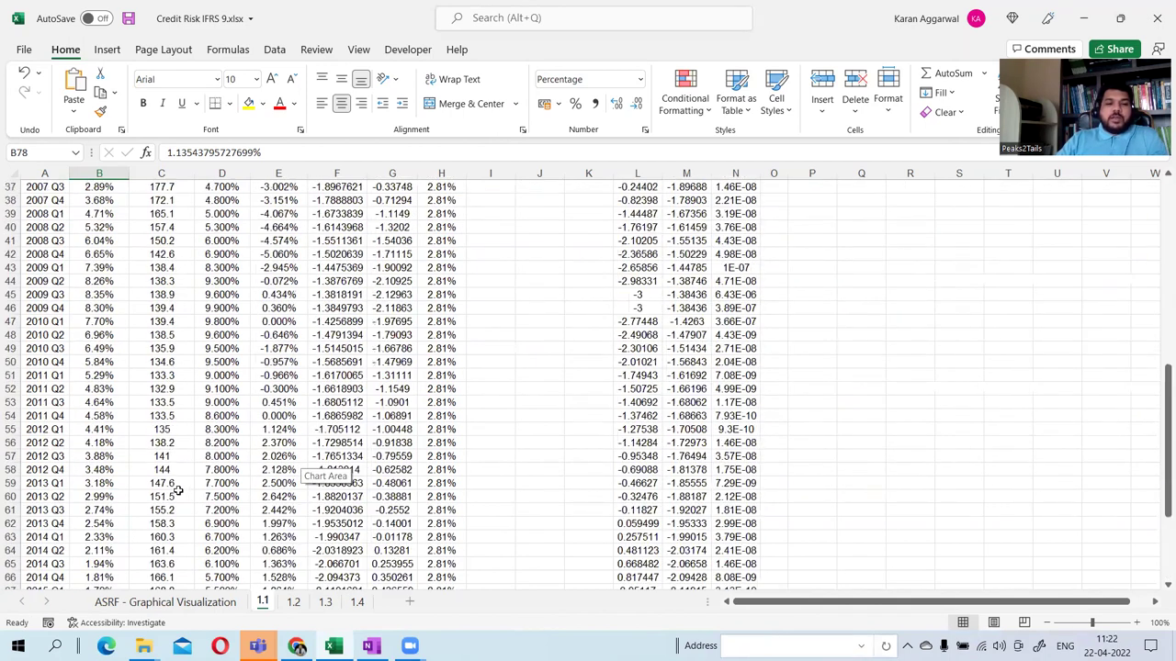
pyautogui.scroll(12, 178, 492)
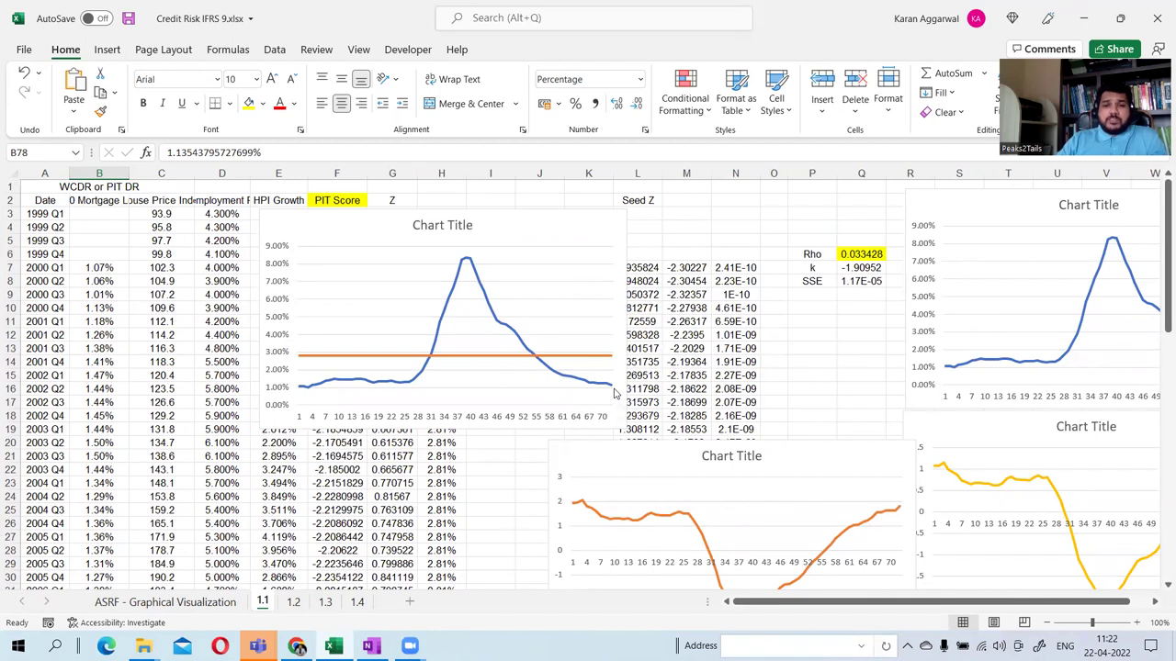
pyautogui.moveTo(610, 392)
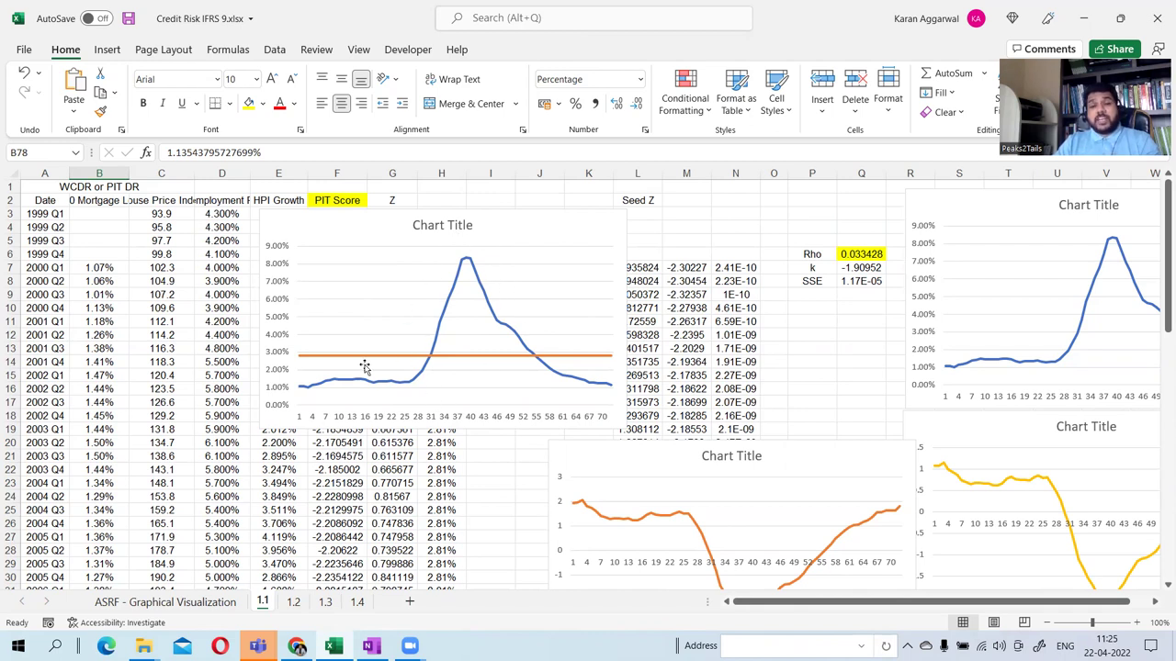
# Highlight the crisis-period default rates from 2008 Q3 to 2010 Q3 in B41:B49 and compare them with the chart.
pyautogui.scroll(-7, 365, 368)
pyautogui.moveTo(82, 442); pyautogui.dragTo(85, 555)
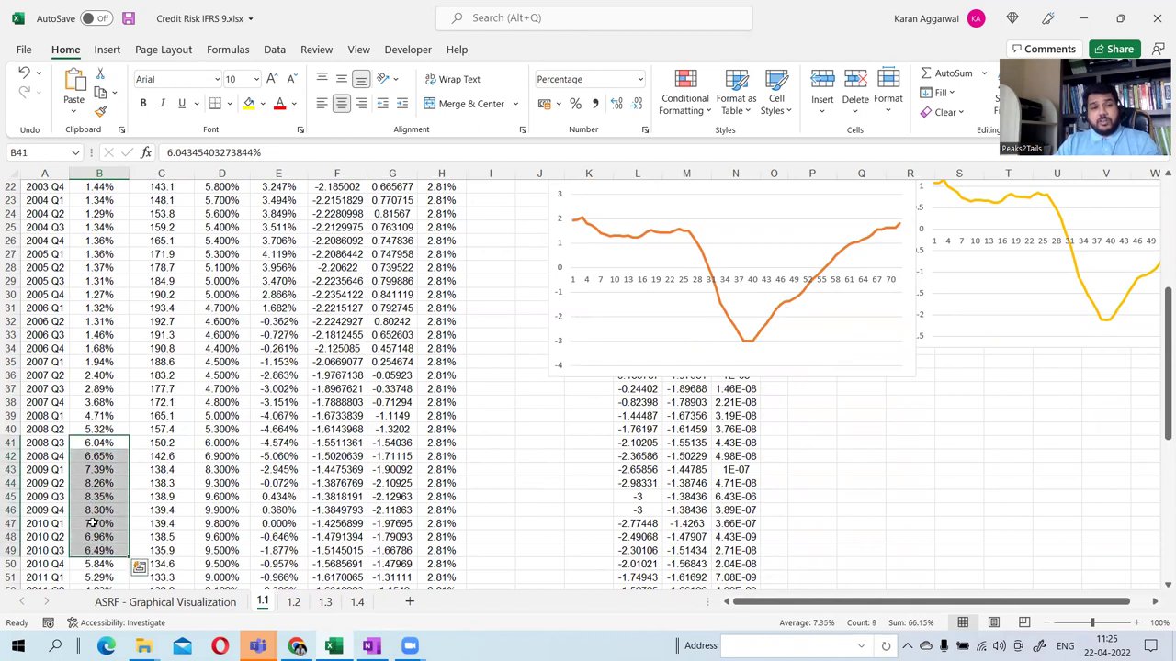
pyautogui.scroll(-1, 92, 524)
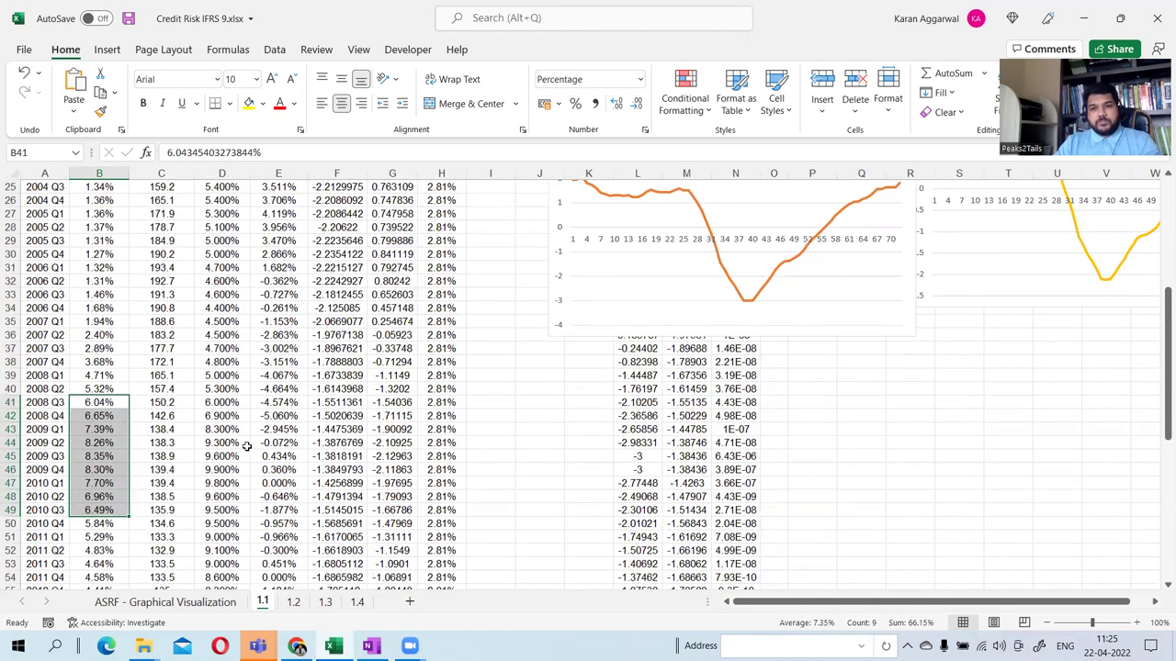
pyautogui.scroll(8, 247, 445)
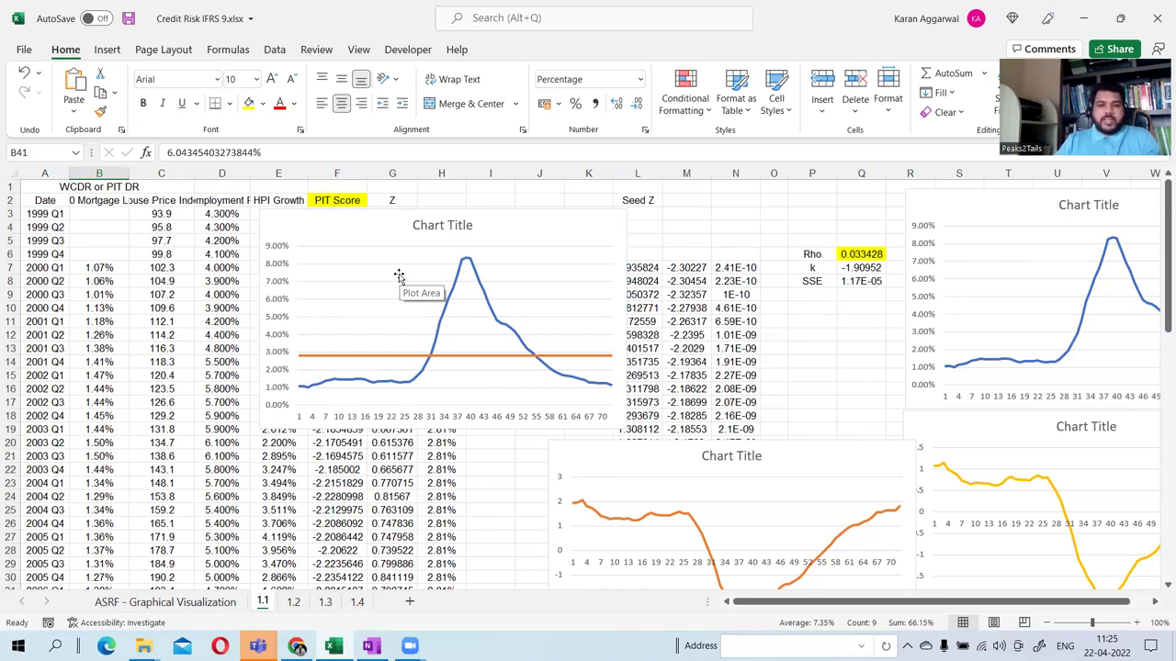
# Switch to OneNote and open the blank page of section 1.2 in the Credit Risk 3 notebook.
pyautogui.click(370, 645)
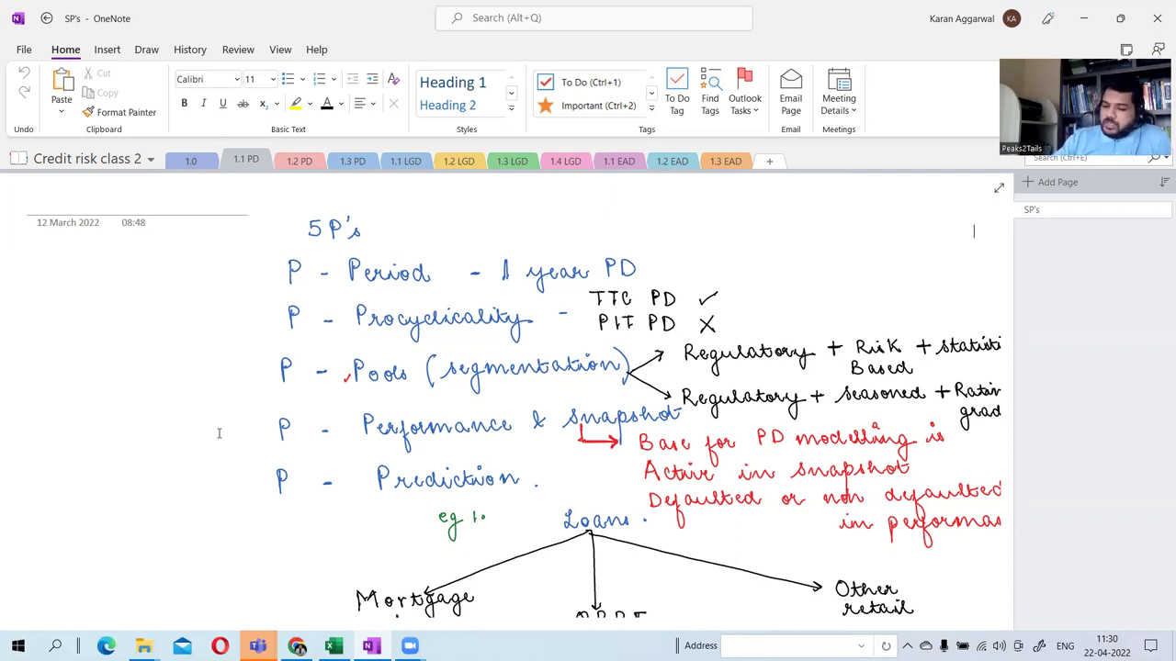
pyautogui.scroll(-15, 438, 368)
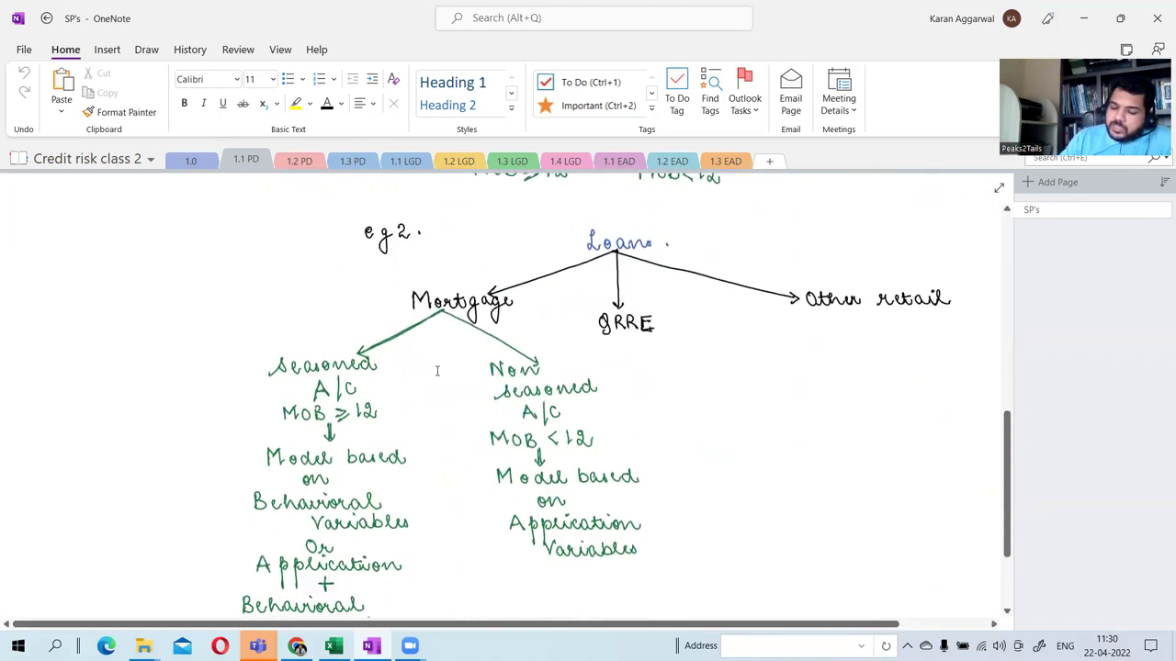
pyautogui.scroll(15, 437, 368)
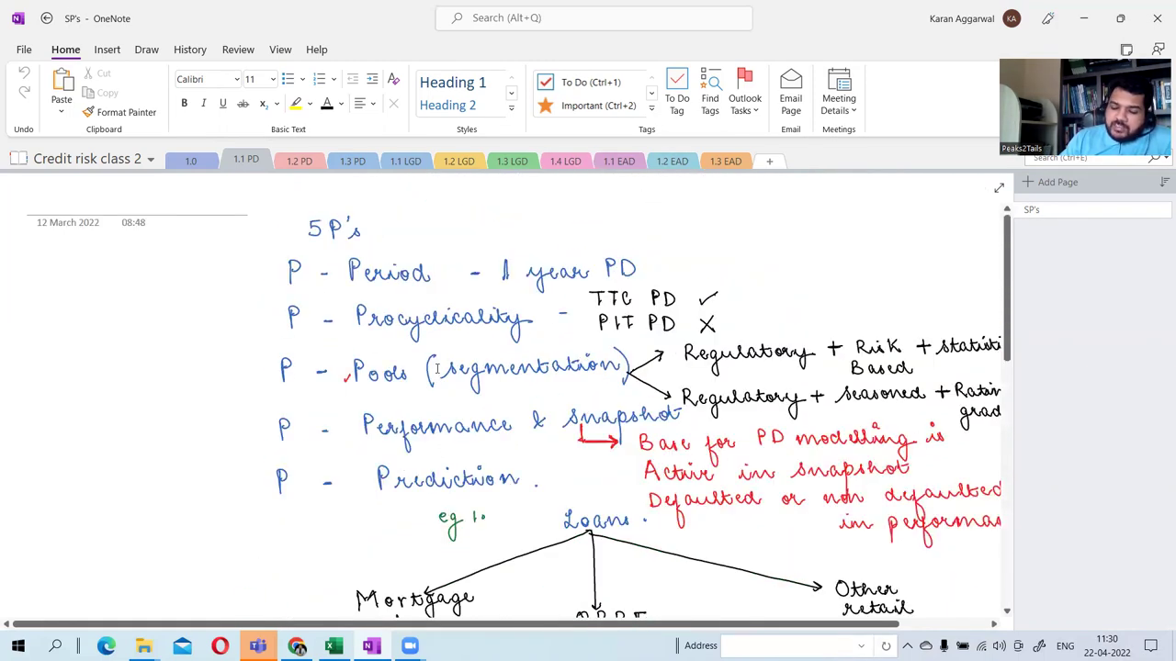
pyautogui.click(118, 161)
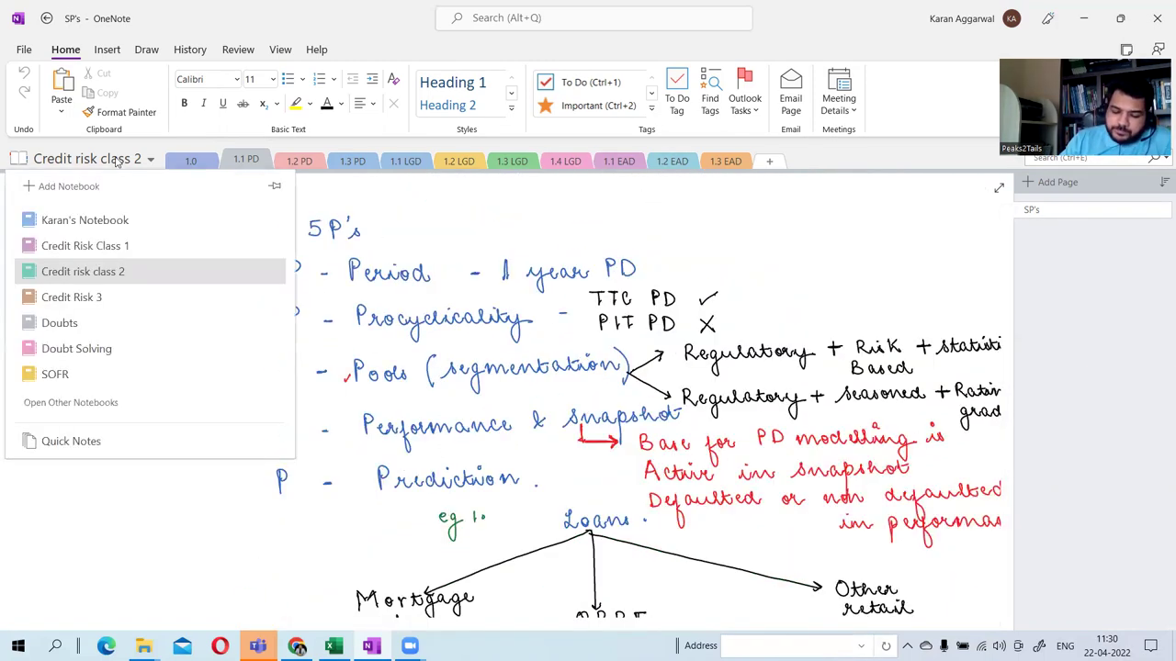
pyautogui.click(79, 303)
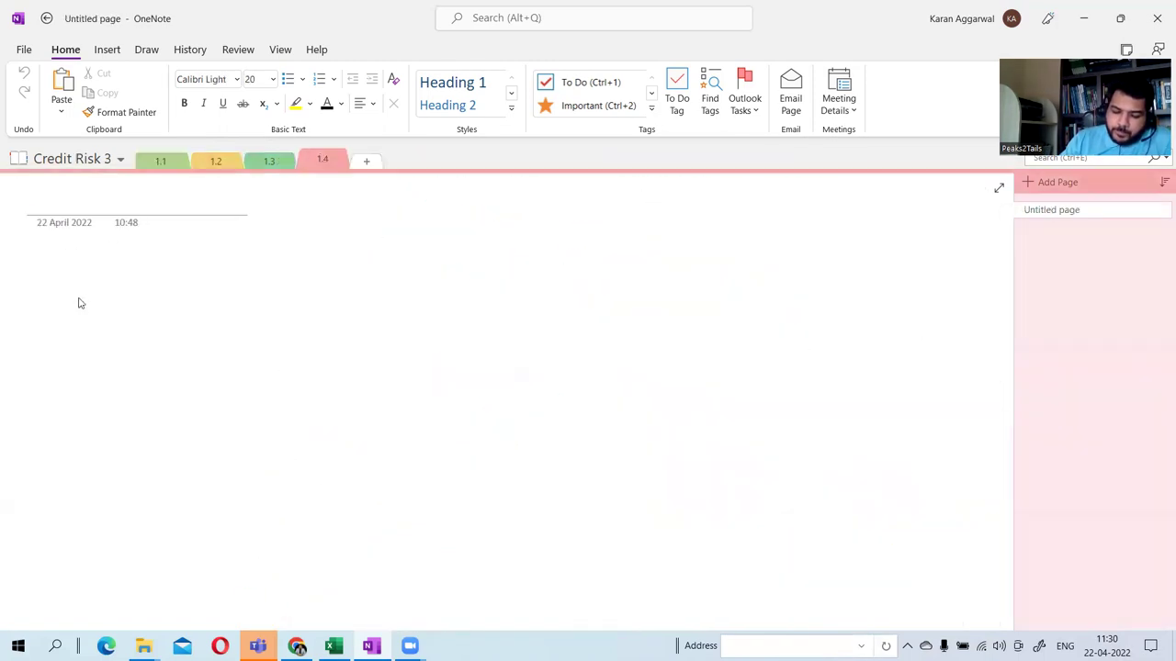
pyautogui.click(109, 51)
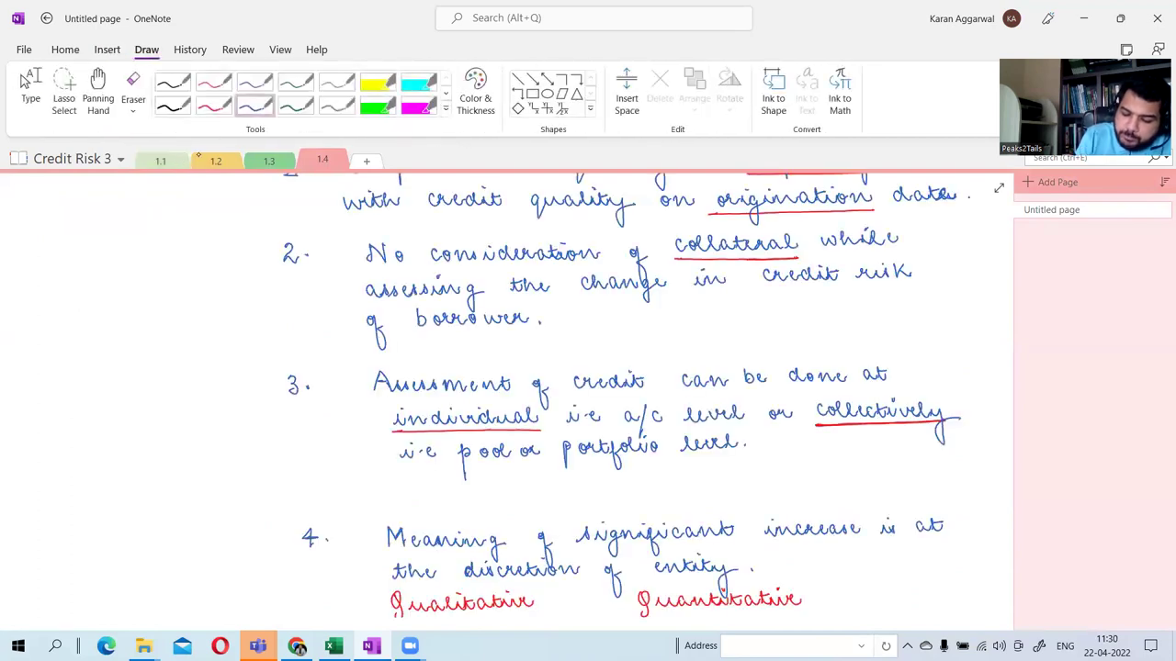
pyautogui.click(216, 161)
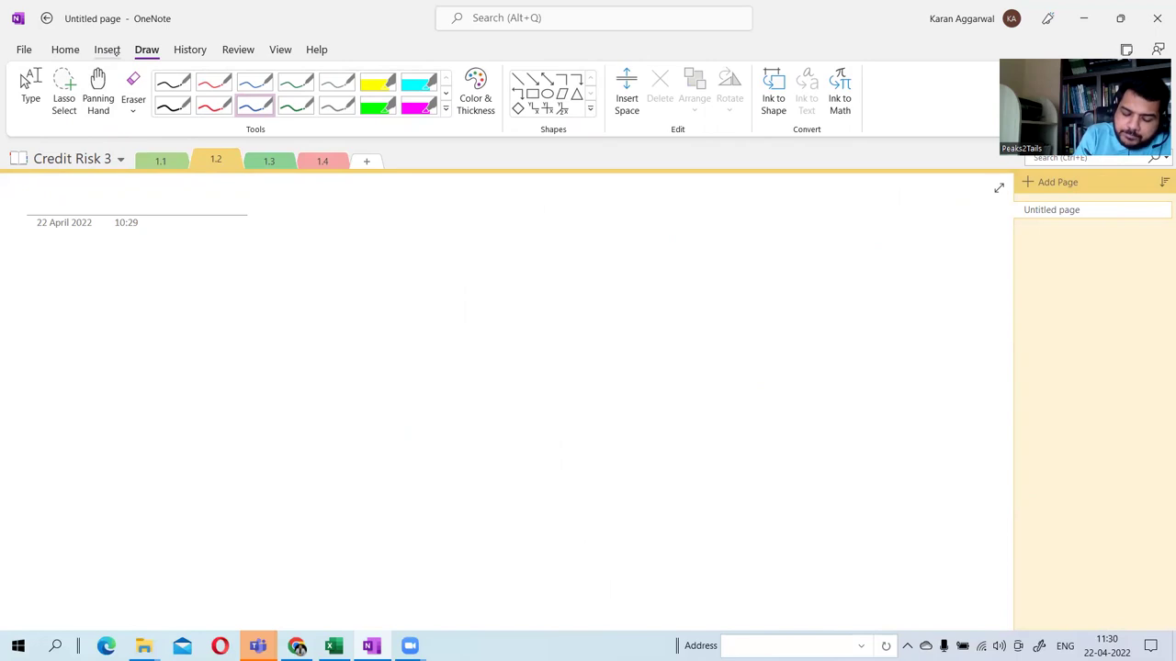
# Draw a black horizontal timeline with end ticks near the page top and split it into five periods with red arcs.
pyautogui.click(173, 105)
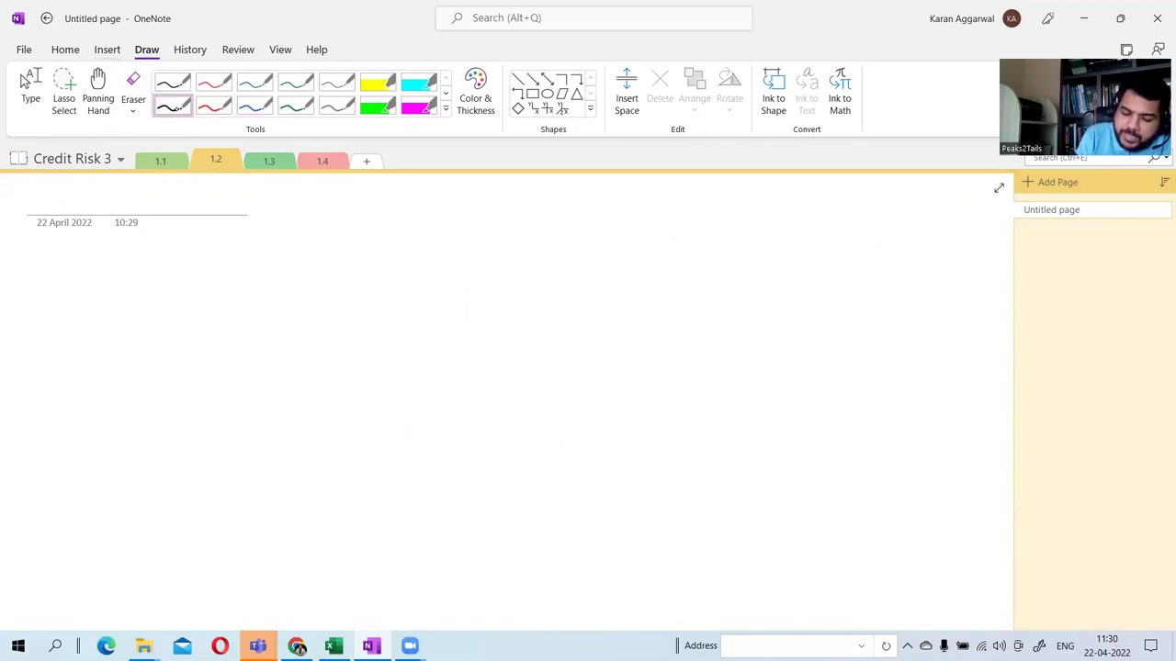
pyautogui.moveTo(331, 255); pyautogui.dragTo(332, 274)
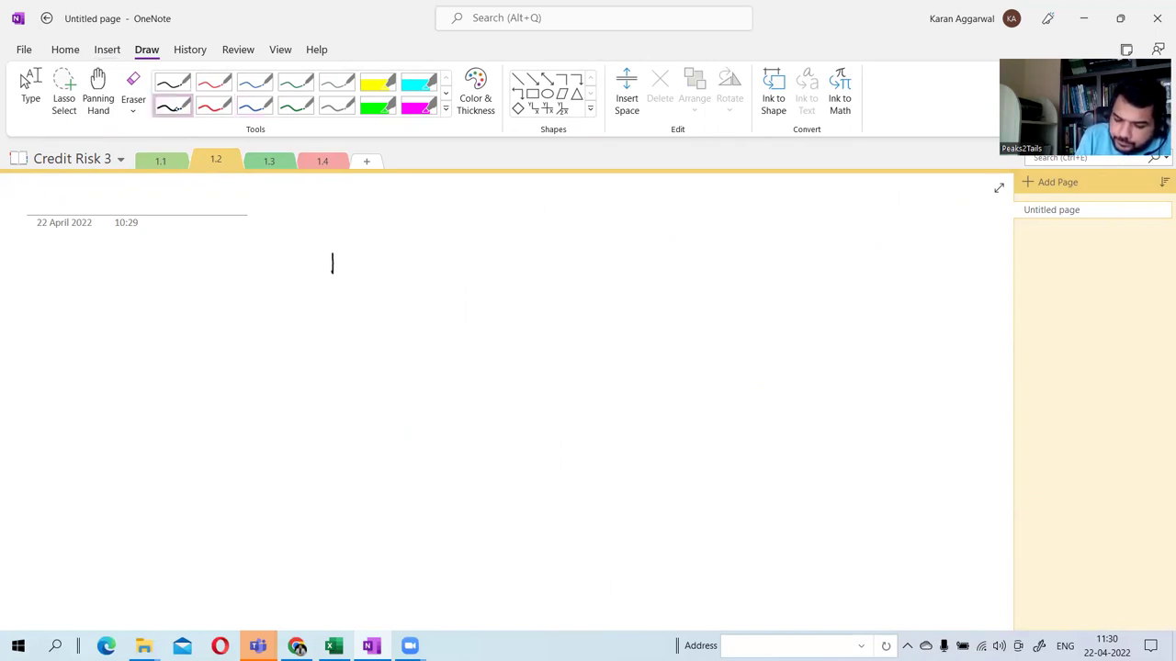
pyautogui.click(517, 80)
pyautogui.click(517, 80)
pyautogui.moveTo(333, 264); pyautogui.dragTo(680, 265)
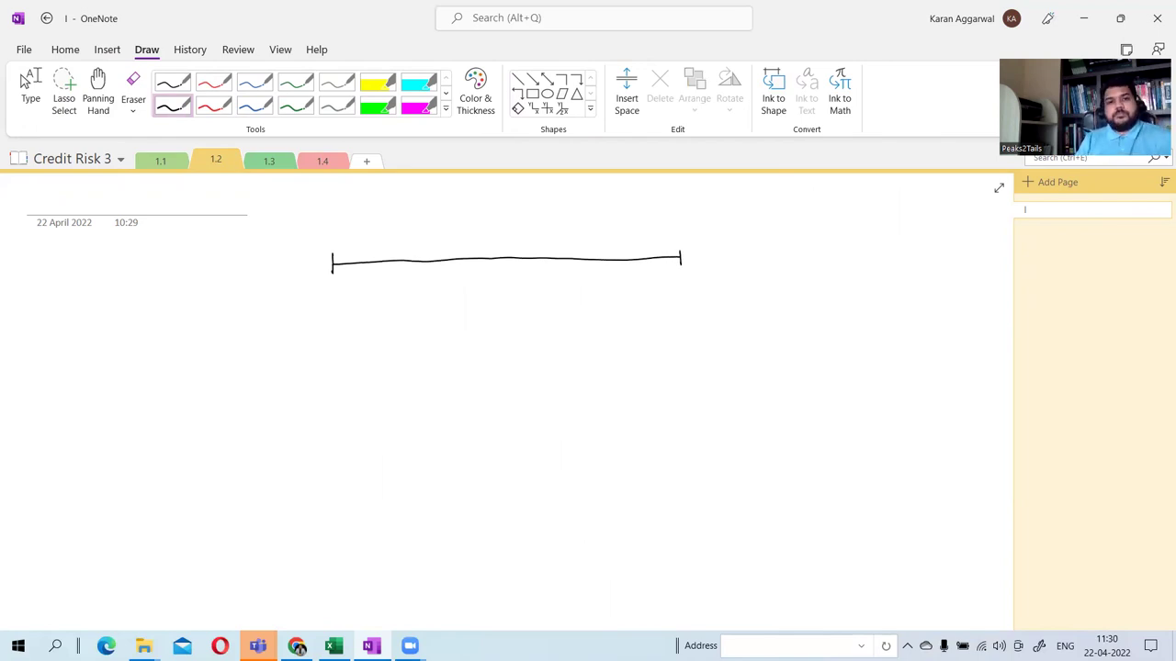
pyautogui.click(230, 105)
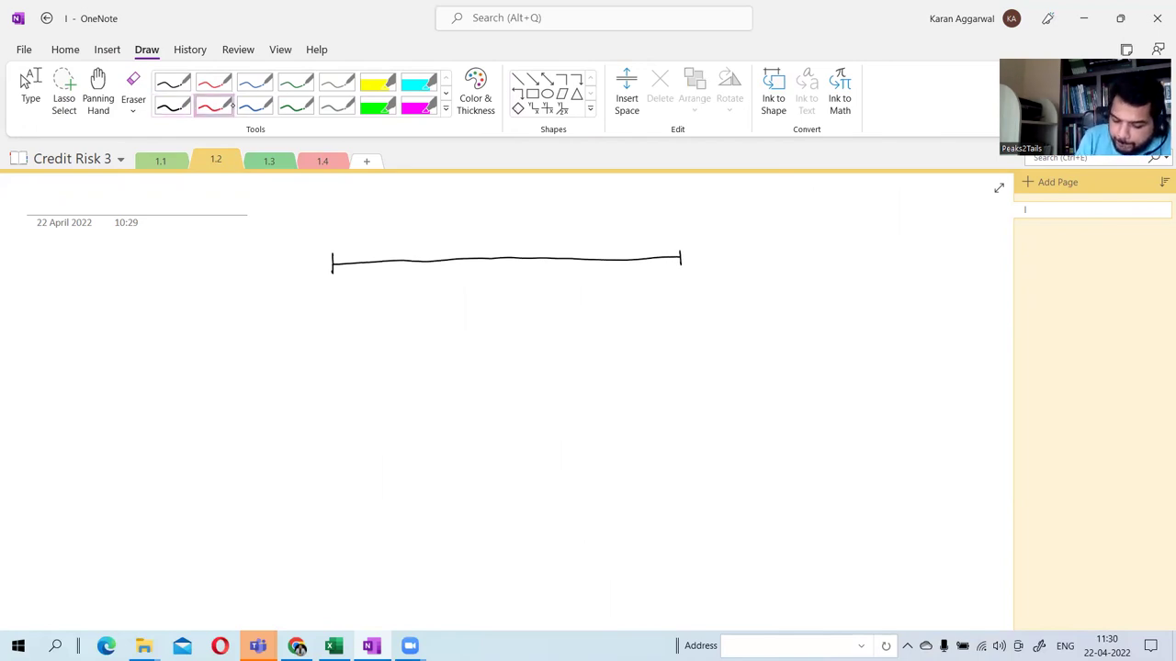
pyautogui.moveTo(334, 263)
pyautogui.mouseDown()
pyautogui.moveTo(391, 248)
pyautogui.moveTo(406, 262)
pyautogui.moveTo(430, 245)
pyautogui.moveTo(484, 259)
pyautogui.moveTo(549, 244)
pyautogui.moveTo(560, 258)
pyautogui.moveTo(601, 238)
pyautogui.moveTo(625, 256)
pyautogui.moveTo(643, 241)
pyautogui.moveTo(680, 261)
pyautogui.mouseUp()
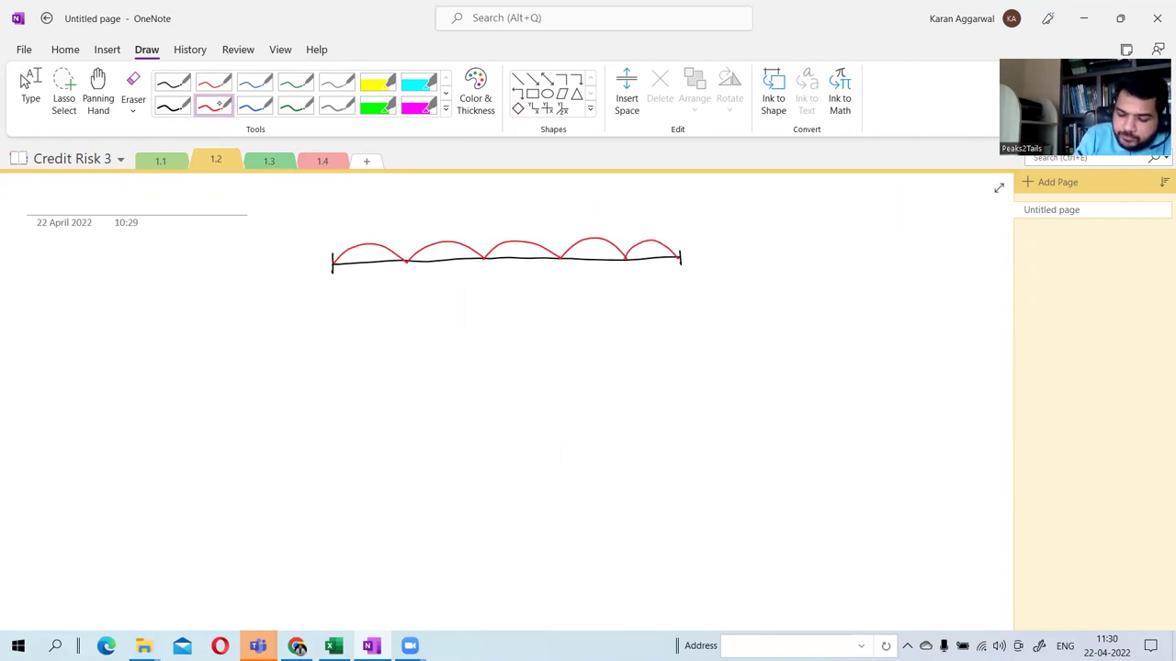
# Draw a green arc spanning the whole timeline, label it "Cumulative PD" and cross the label out.
pyautogui.click(310, 106)
pyautogui.moveTo(332, 261)
pyautogui.mouseDown()
pyautogui.moveTo(392, 212)
pyautogui.moveTo(482, 195)
pyautogui.moveTo(553, 201)
pyautogui.moveTo(676, 253)
pyautogui.mouseUp()
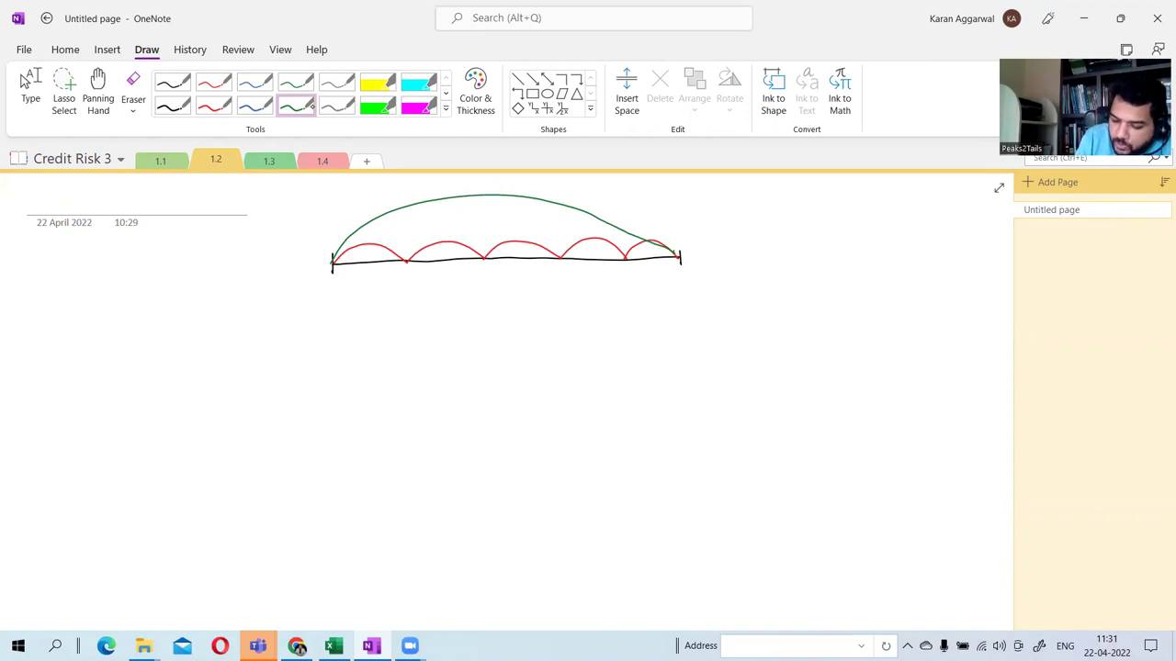
pyautogui.moveTo(444, 197)
pyautogui.mouseDown()
pyautogui.moveTo(450, 208)
pyautogui.moveTo(564, 193)
pyautogui.mouseUp()
pyautogui.moveTo(492, 211)
pyautogui.mouseDown()
pyautogui.moveTo(494, 224)
pyautogui.moveTo(514, 221)
pyautogui.moveTo(485, 213)
pyautogui.mouseUp()
pyautogui.moveTo(502, 206)
pyautogui.mouseDown()
pyautogui.moveTo(522, 224)
pyautogui.moveTo(517, 192)
pyautogui.mouseUp()
# Number the five periods 1 to 5 in black below the timeline and bracket them with the label "cumulate".
pyautogui.click(173, 107)
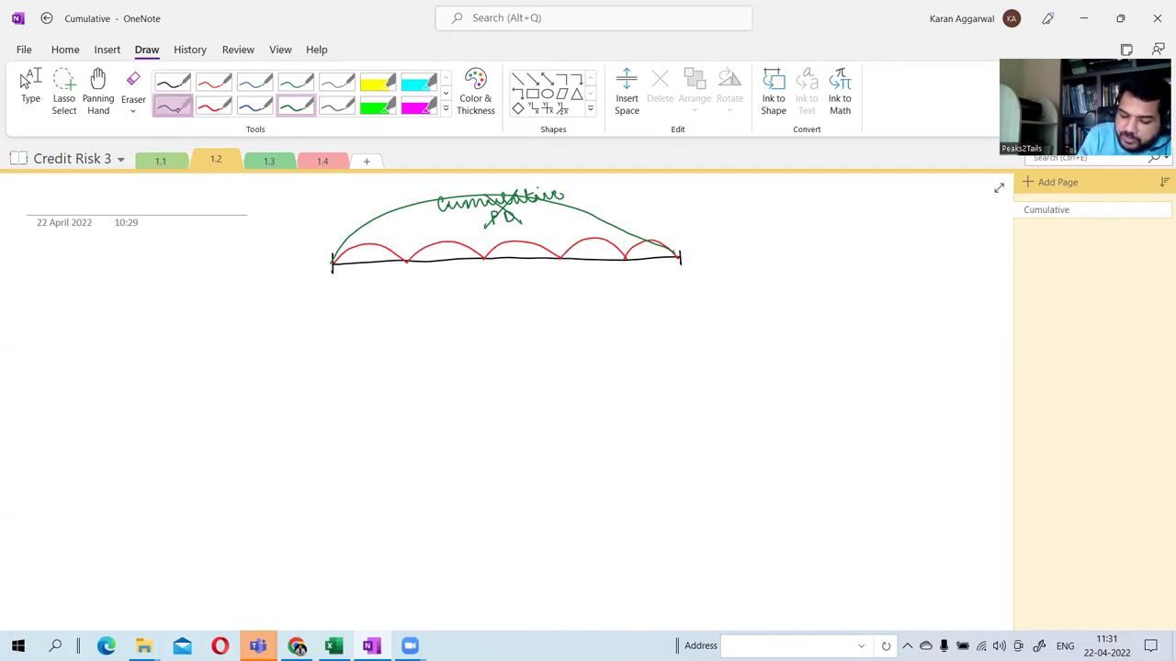
pyautogui.moveTo(374, 269)
pyautogui.mouseDown()
pyautogui.moveTo(378, 282)
pyautogui.moveTo(522, 270)
pyautogui.moveTo(514, 276)
pyautogui.mouseUp()
pyautogui.moveTo(585, 264); pyautogui.dragTo(584, 279)
pyautogui.moveTo(648, 262); pyautogui.dragTo(647, 274)
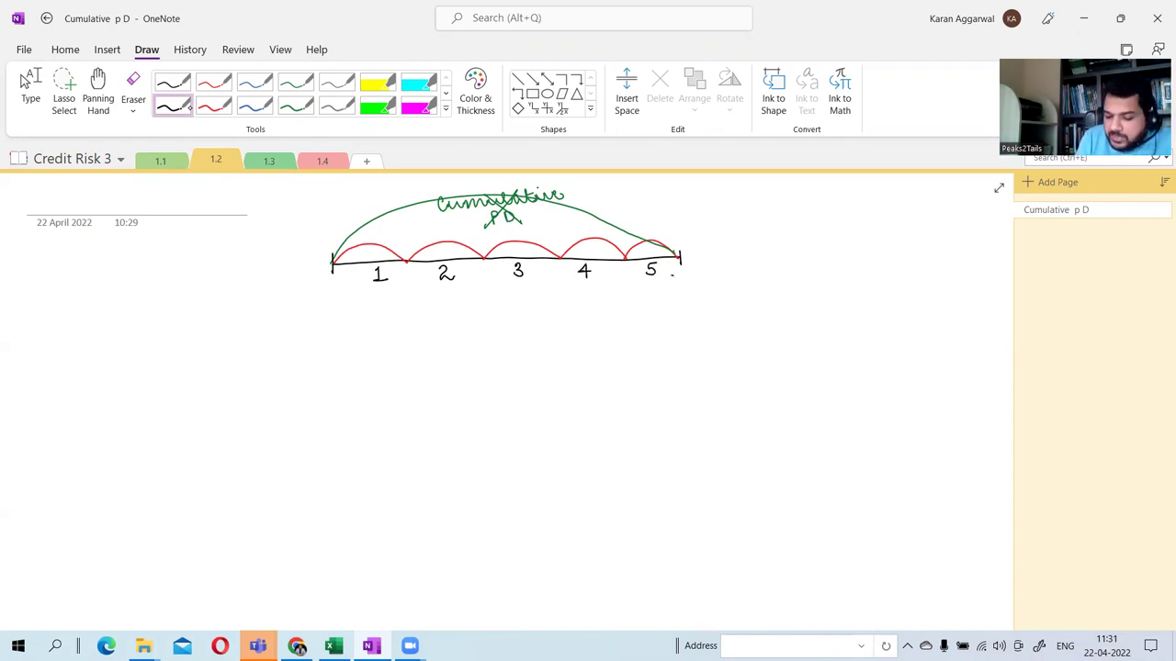
pyautogui.moveTo(399, 292); pyautogui.dragTo(649, 287)
pyautogui.moveTo(469, 312); pyautogui.dragTo(577, 312)
pyautogui.click(595, 314)
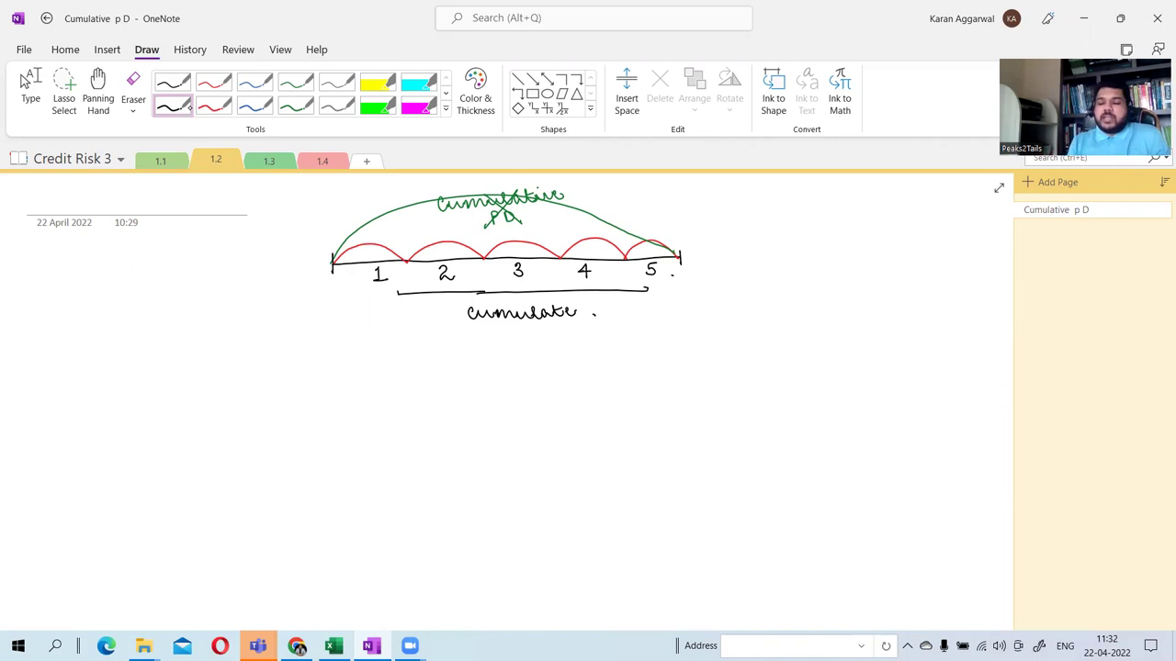
# Handwrite "Term structure of PD." in black beside the start of the timeline.
pyautogui.moveTo(202, 225)
pyautogui.mouseDown()
pyautogui.moveTo(217, 224)
pyautogui.moveTo(209, 240)
pyautogui.mouseUp()
pyautogui.moveTo(219, 235); pyautogui.dragTo(264, 240)
pyautogui.moveTo(210, 253)
pyautogui.mouseDown()
pyautogui.moveTo(199, 266)
pyautogui.moveTo(308, 263)
pyautogui.mouseUp()
pyautogui.moveTo(217, 280); pyautogui.dragTo(221, 287)
pyautogui.moveTo(231, 277)
pyautogui.mouseDown()
pyautogui.moveTo(229, 312)
pyautogui.moveTo(233, 292)
pyautogui.mouseUp()
pyautogui.moveTo(248, 276); pyautogui.dragTo(250, 283)
pyautogui.moveTo(264, 276); pyautogui.dragTo(266, 289)
pyautogui.click(286, 287)
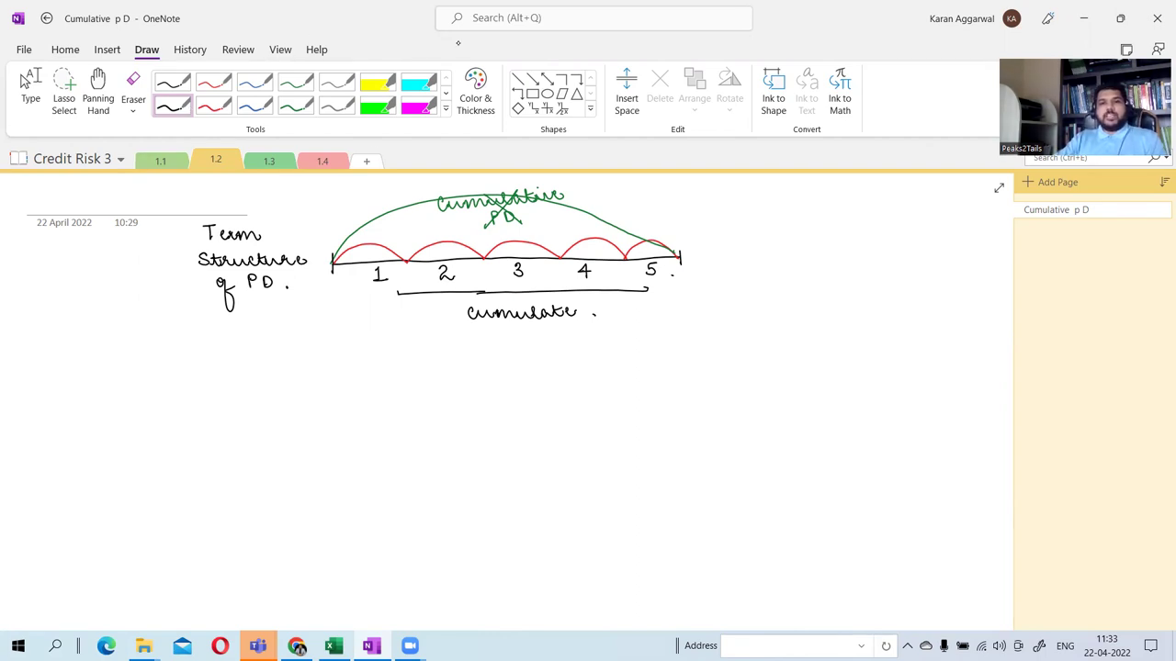
pyautogui.press('Escape')
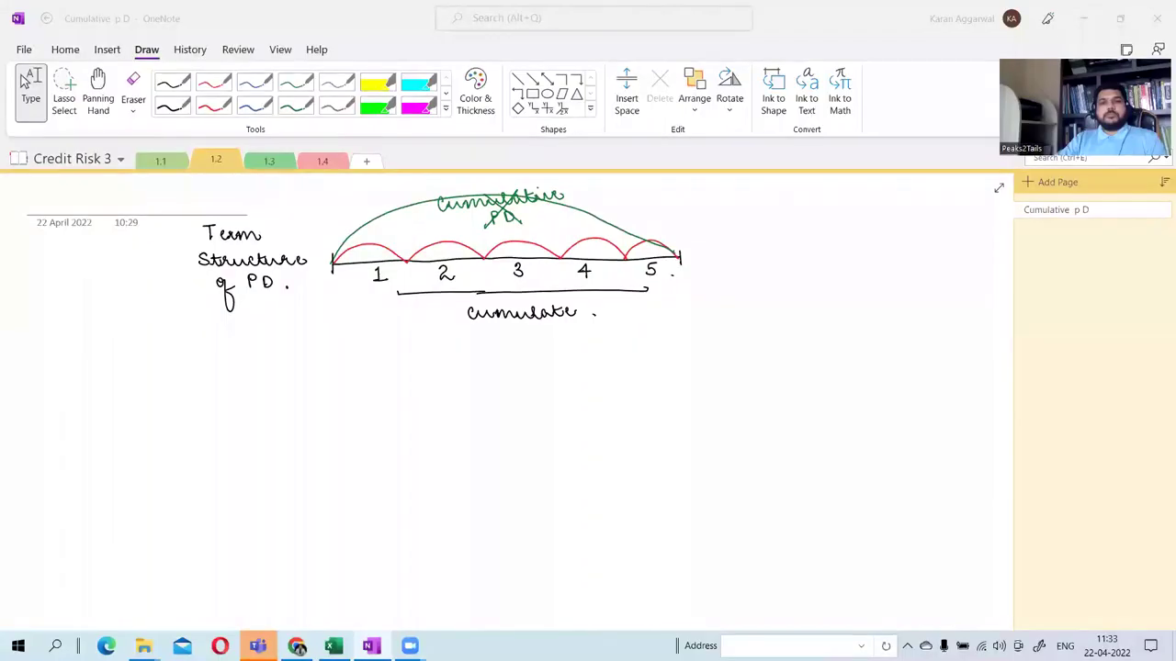
# Handwrite the black heading "3 Famous Model." below the timeline diagram.
pyautogui.click(611, 366)
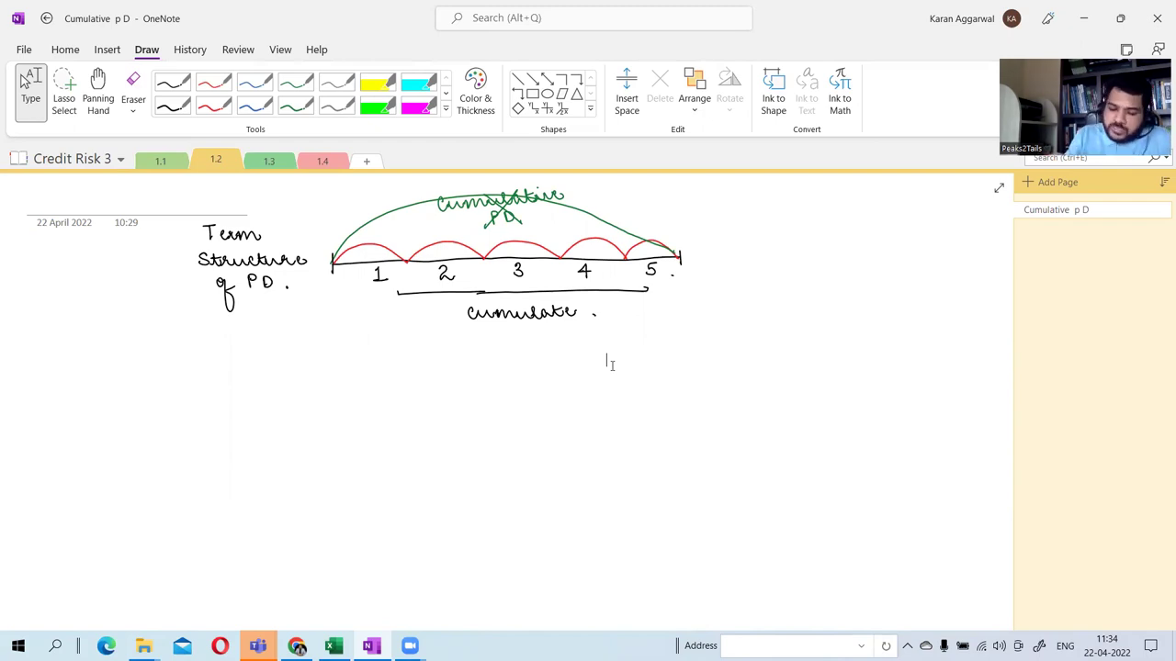
pyautogui.click(183, 105)
pyautogui.moveTo(342, 359)
pyautogui.mouseDown()
pyautogui.moveTo(340, 372)
pyautogui.moveTo(382, 362)
pyautogui.moveTo(395, 375)
pyautogui.moveTo(473, 373)
pyautogui.moveTo(481, 358)
pyautogui.moveTo(488, 373)
pyautogui.moveTo(503, 367)
pyautogui.mouseUp()
pyautogui.moveTo(504, 363); pyautogui.dragTo(548, 371)
# Handwrite "a) Z Score Methodology" in red under the 3 Famous Model heading and add the marker "b)" below it.
pyautogui.click(214, 107)
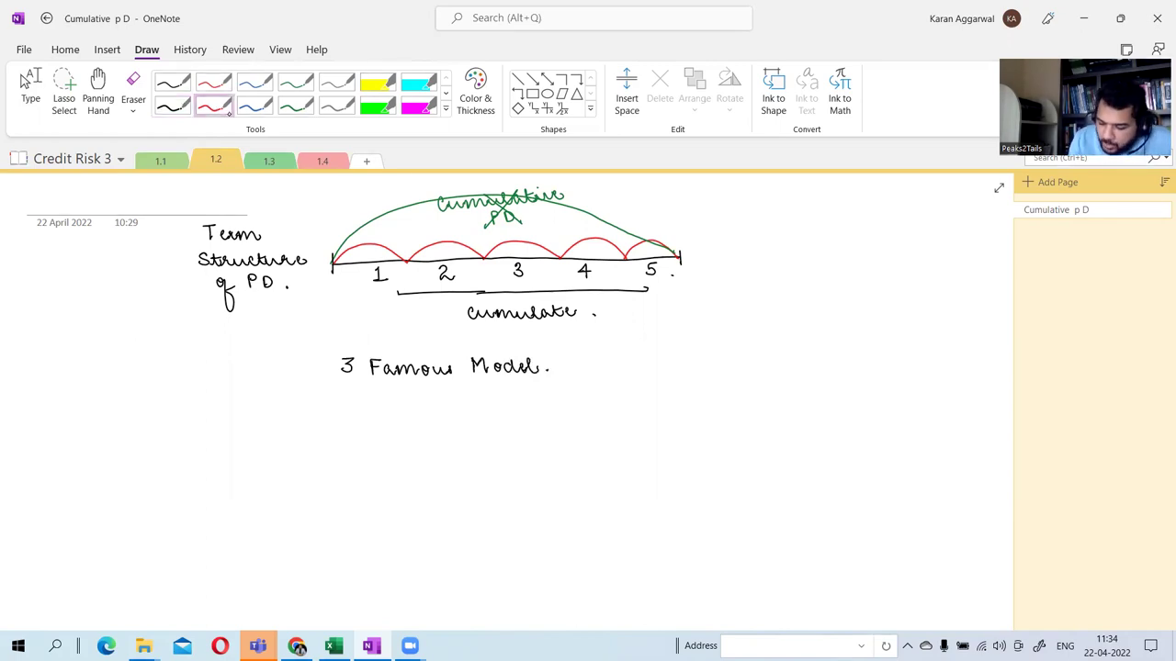
pyautogui.moveTo(321, 401)
pyautogui.mouseDown()
pyautogui.moveTo(314, 413)
pyautogui.moveTo(330, 423)
pyautogui.moveTo(412, 396)
pyautogui.moveTo(405, 411)
pyautogui.moveTo(432, 411)
pyautogui.mouseUp()
pyautogui.moveTo(444, 401)
pyautogui.mouseDown()
pyautogui.moveTo(438, 411)
pyautogui.moveTo(523, 408)
pyautogui.mouseUp()
pyautogui.moveTo(520, 398)
pyautogui.mouseDown()
pyautogui.moveTo(544, 407)
pyautogui.moveTo(590, 392)
pyautogui.moveTo(605, 419)
pyautogui.moveTo(628, 422)
pyautogui.mouseUp()
pyautogui.moveTo(311, 436); pyautogui.dragTo(327, 459)
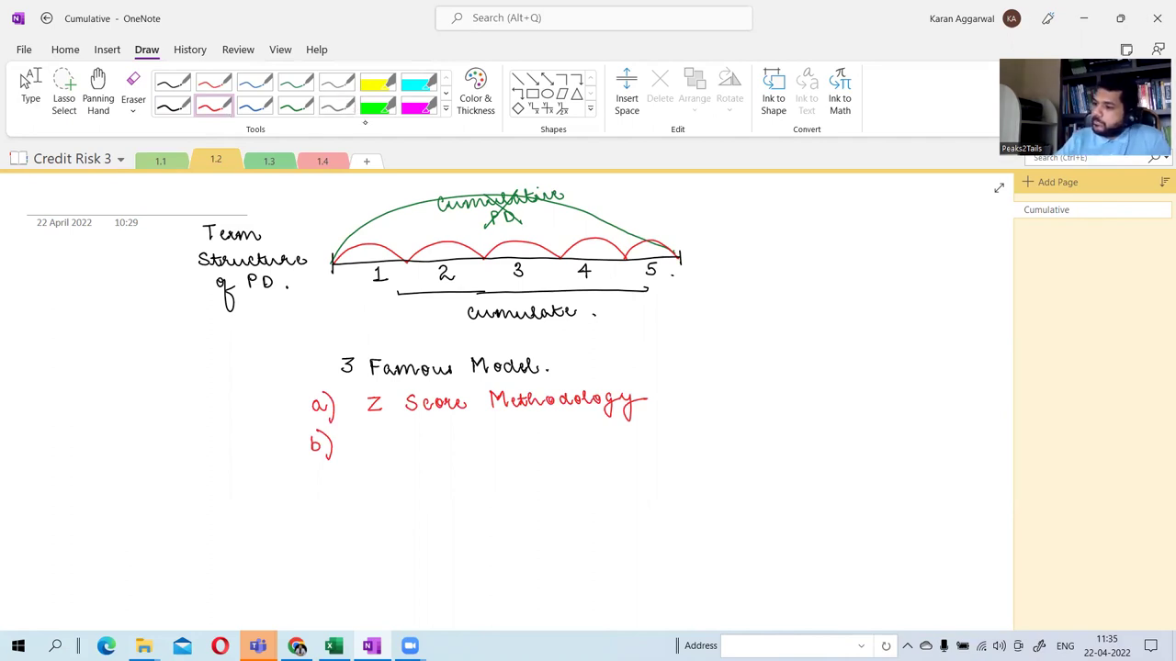
# Handwrite "Calibration to Target Central Tendency" in red as the text of item b.
pyautogui.press('Escape')
pyautogui.scroll(-2, 480, 320)
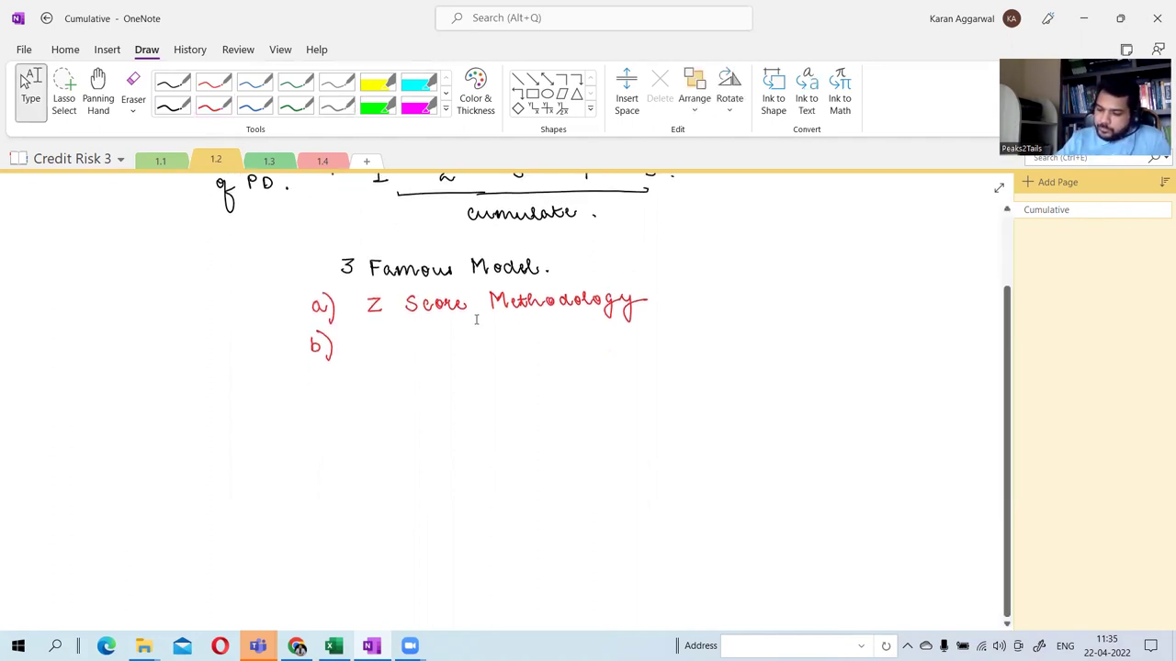
pyautogui.scroll(2, 475, 318)
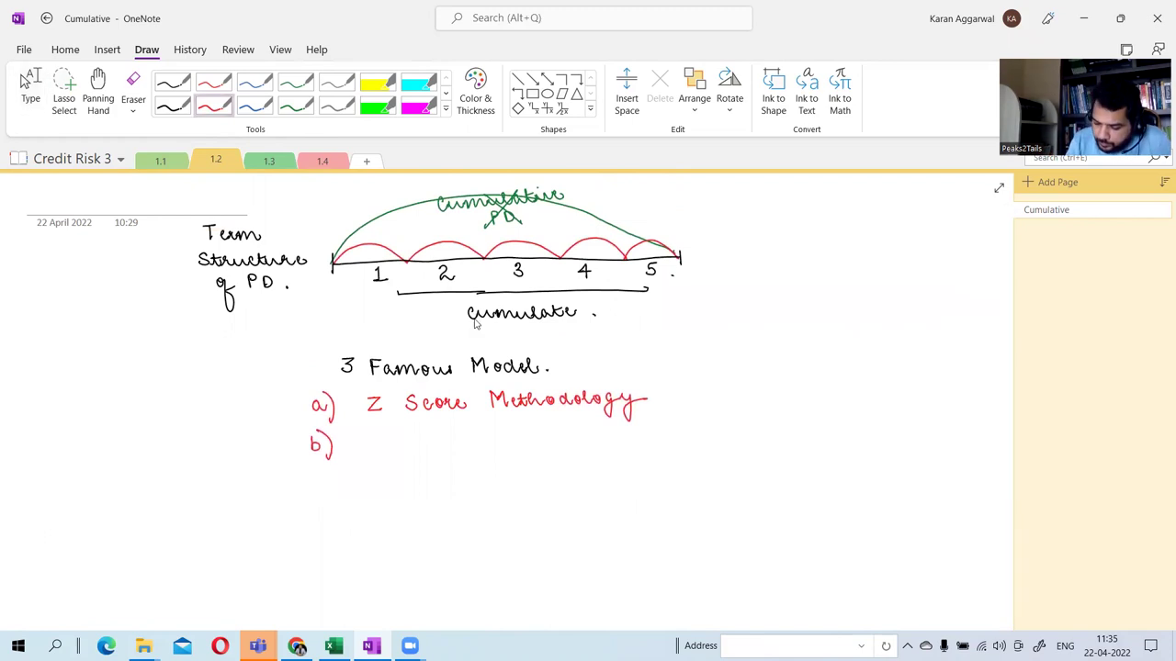
pyautogui.moveTo(379, 439)
pyautogui.mouseDown()
pyautogui.moveTo(379, 454)
pyautogui.moveTo(434, 441)
pyautogui.moveTo(473, 450)
pyautogui.mouseUp()
pyautogui.moveTo(476, 444); pyautogui.dragTo(493, 449)
pyautogui.moveTo(491, 450); pyautogui.dragTo(501, 450)
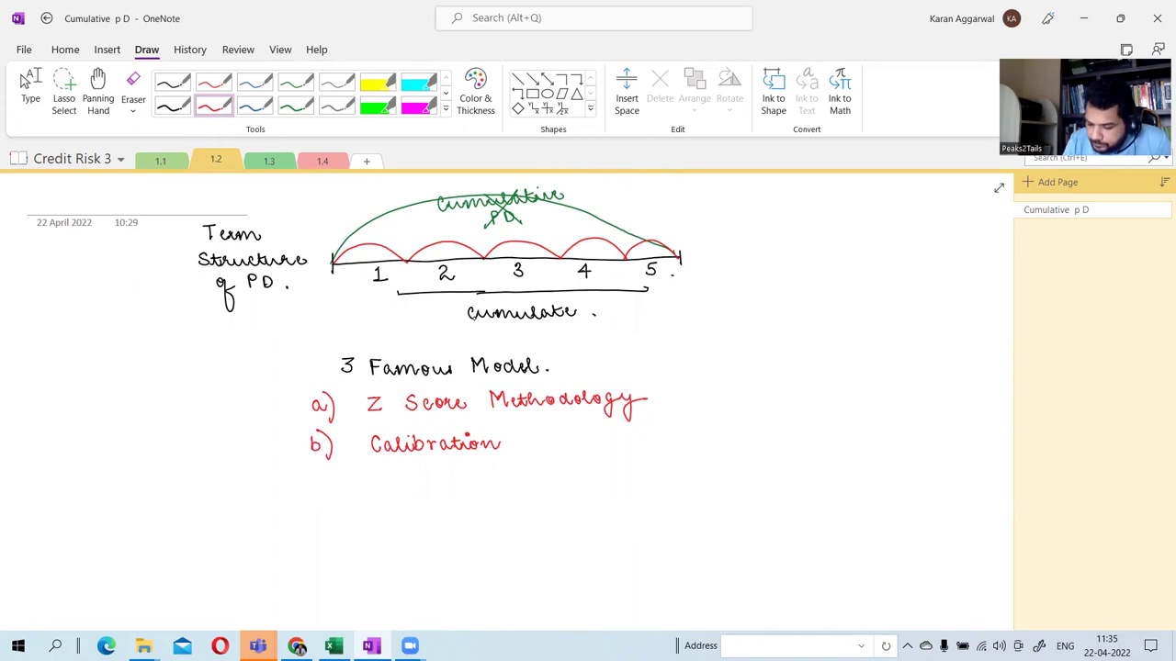
pyautogui.moveTo(521, 439)
pyautogui.mouseDown()
pyautogui.moveTo(547, 444)
pyautogui.moveTo(584, 427)
pyautogui.moveTo(576, 446)
pyautogui.moveTo(614, 433)
pyautogui.moveTo(621, 456)
pyautogui.moveTo(642, 444)
pyautogui.mouseUp()
pyautogui.moveTo(636, 435); pyautogui.dragTo(746, 439)
pyautogui.moveTo(743, 441)
pyautogui.mouseDown()
pyautogui.moveTo(751, 425)
pyautogui.moveTo(759, 439)
pyautogui.mouseUp()
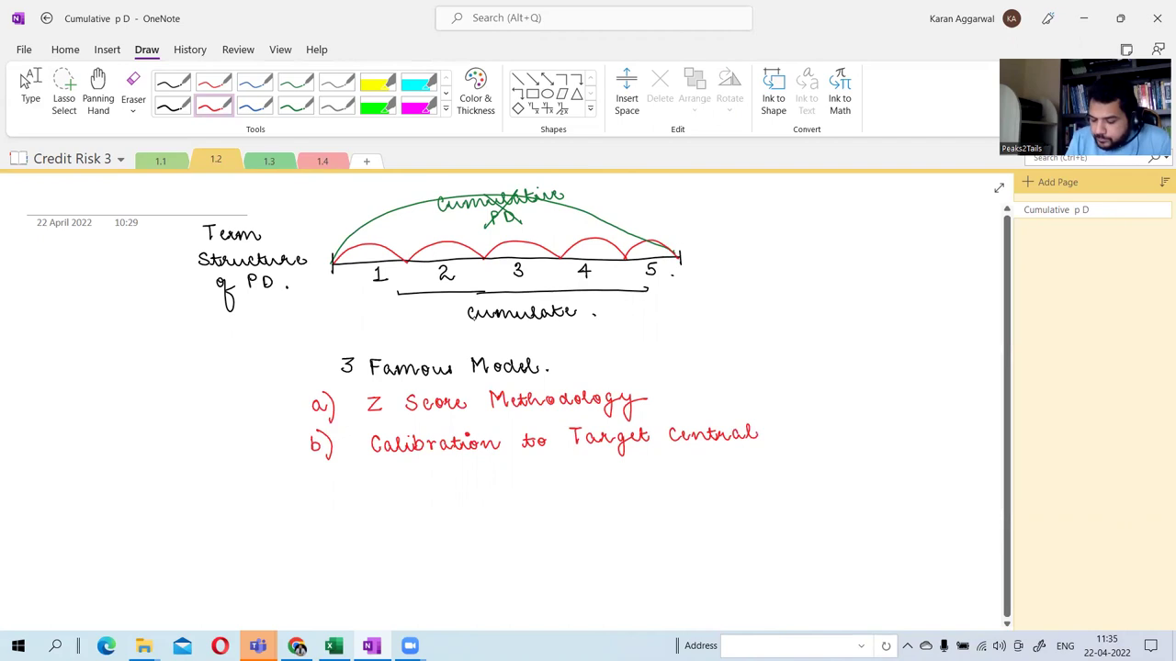
pyautogui.moveTo(434, 462); pyautogui.dragTo(446, 461)
pyautogui.moveTo(439, 462)
pyautogui.mouseDown()
pyautogui.moveTo(438, 477)
pyautogui.moveTo(476, 477)
pyautogui.moveTo(490, 462)
pyautogui.moveTo(551, 494)
pyautogui.mouseUp()
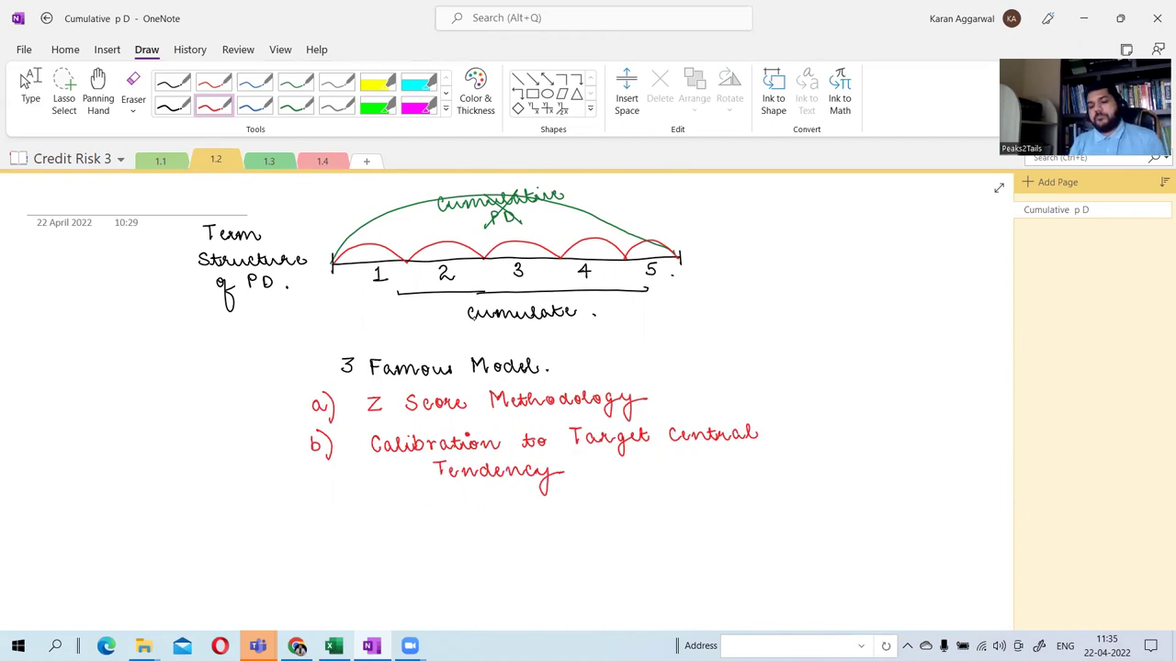
# Continue item b in red with the words "through Log Odds Shift.".
pyautogui.moveTo(586, 458)
pyautogui.mouseDown()
pyautogui.moveTo(605, 470)
pyautogui.moveTo(661, 463)
pyautogui.moveTo(656, 485)
pyautogui.moveTo(685, 468)
pyautogui.mouseUp()
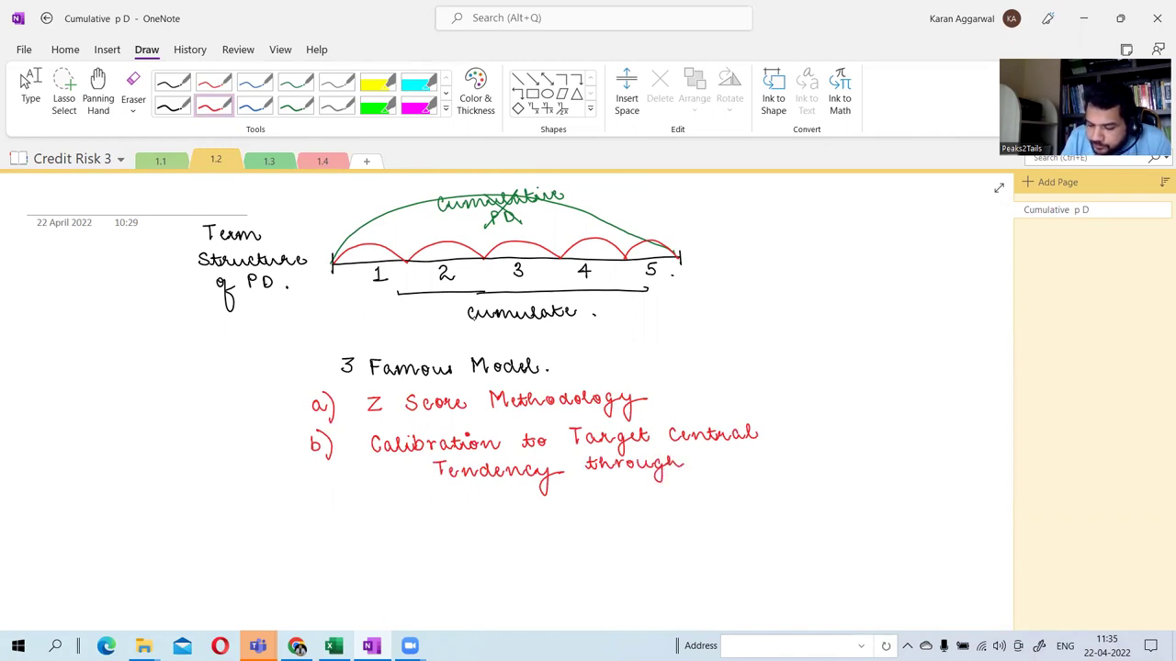
pyautogui.moveTo(446, 489)
pyautogui.mouseDown()
pyautogui.moveTo(480, 515)
pyautogui.moveTo(476, 531)
pyautogui.mouseUp()
pyautogui.moveTo(520, 492)
pyautogui.mouseDown()
pyautogui.moveTo(531, 501)
pyautogui.moveTo(542, 489)
pyautogui.moveTo(548, 504)
pyautogui.mouseUp()
pyautogui.moveTo(557, 489)
pyautogui.mouseDown()
pyautogui.moveTo(554, 505)
pyautogui.moveTo(597, 487)
pyautogui.moveTo(621, 501)
pyautogui.mouseUp()
pyautogui.moveTo(628, 488)
pyautogui.mouseDown()
pyautogui.moveTo(621, 522)
pyautogui.moveTo(636, 490)
pyautogui.mouseUp()
pyautogui.click(650, 489)
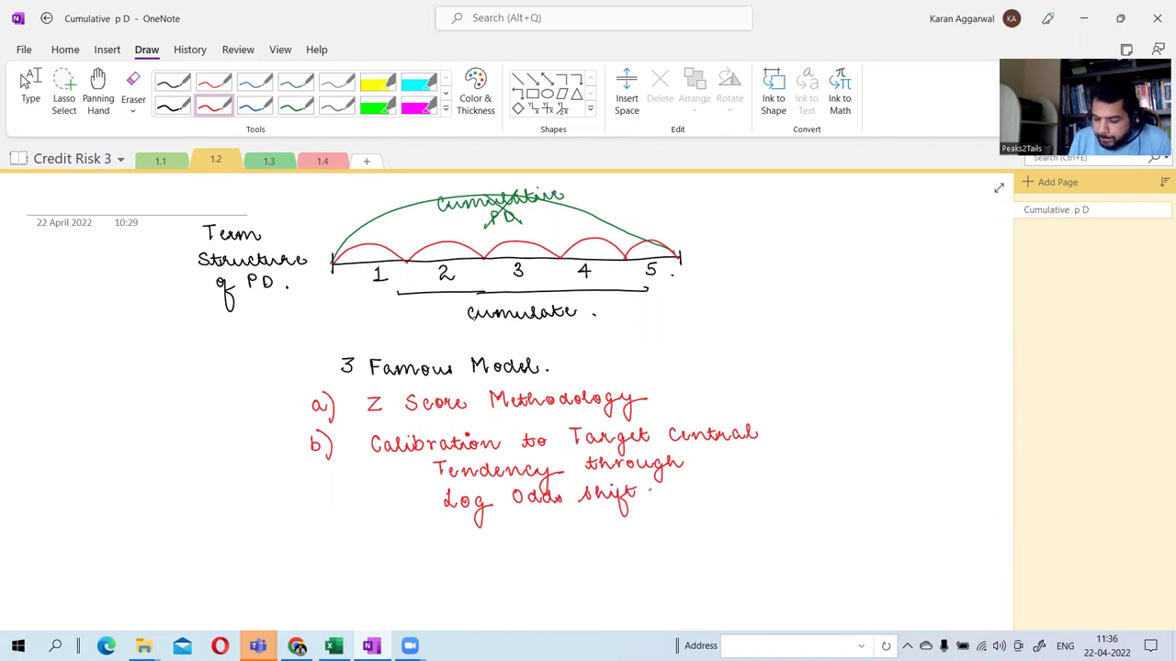
# Handwrite the third model in red as the next list item below item b.
pyautogui.moveTo(335, 534); pyautogui.dragTo(336, 548)
pyautogui.moveTo(336, 524)
pyautogui.mouseDown()
pyautogui.moveTo(346, 562)
pyautogui.moveTo(432, 533)
pyautogui.moveTo(441, 547)
pyautogui.moveTo(469, 540)
pyautogui.moveTo(505, 558)
pyautogui.moveTo(511, 546)
pyautogui.moveTo(518, 557)
pyautogui.moveTo(535, 544)
pyautogui.moveTo(604, 544)
pyautogui.mouseUp()
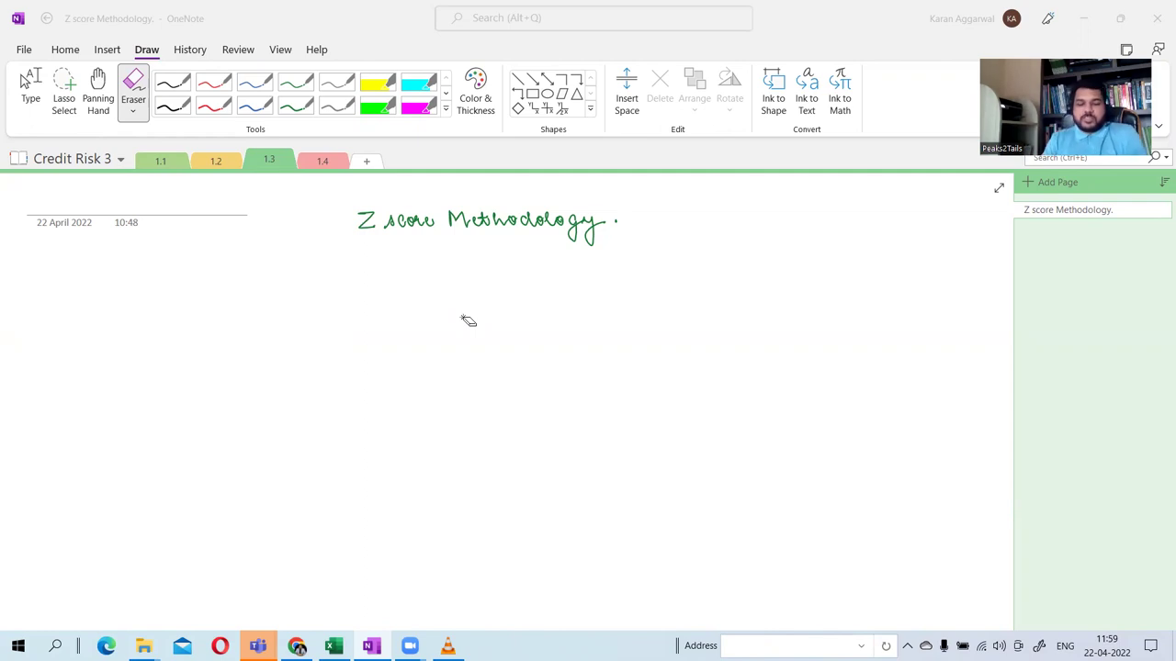
# Handwrite the start of the formula, "W.C.D.R = N(", in black below the Z score Methodology heading.
pyautogui.click(184, 105)
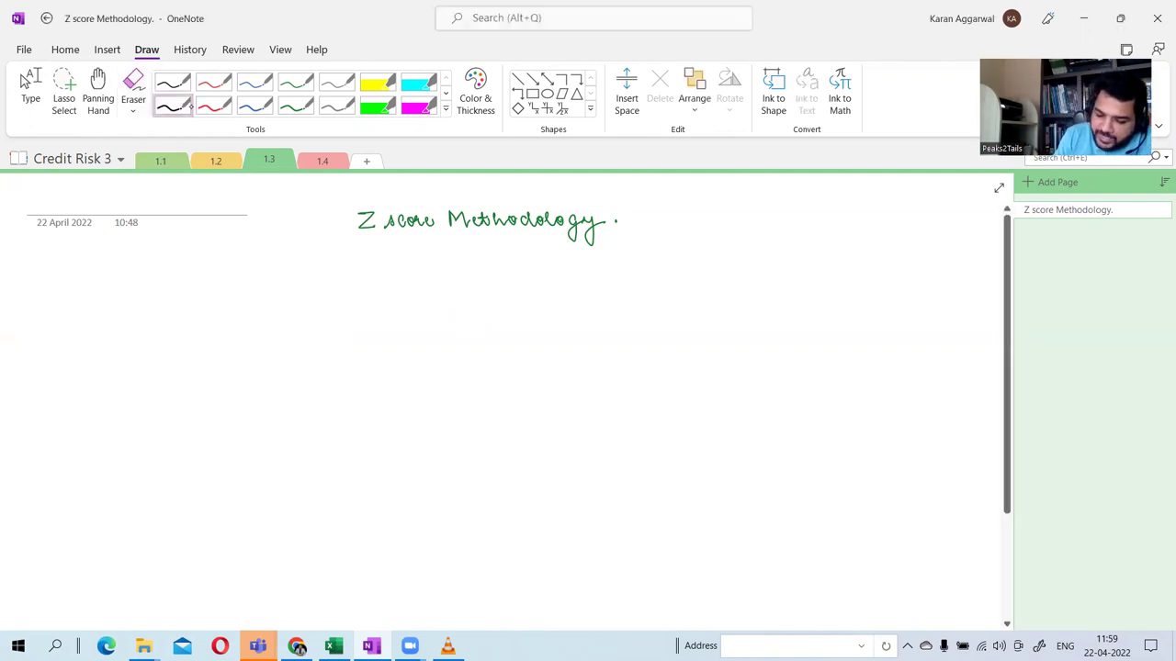
pyautogui.moveTo(282, 281)
pyautogui.mouseDown()
pyautogui.moveTo(291, 298)
pyautogui.moveTo(299, 282)
pyautogui.moveTo(371, 297)
pyautogui.mouseUp()
pyautogui.click(309, 290)
pyautogui.click(334, 290)
pyautogui.click(362, 290)
pyautogui.moveTo(372, 283); pyautogui.dragTo(382, 297)
pyautogui.moveTo(410, 290)
pyautogui.mouseDown()
pyautogui.moveTo(458, 297)
pyautogui.moveTo(458, 285)
pyautogui.moveTo(490, 331)
pyautogui.mouseUp()
# Write the numerator "K − √ρ N⁻¹(0.001)" inside the bracket of the W.C.D.R formula.
pyautogui.moveTo(508, 278)
pyautogui.mouseDown()
pyautogui.moveTo(508, 294)
pyautogui.moveTo(521, 294)
pyautogui.mouseUp()
pyautogui.moveTo(538, 286)
pyautogui.mouseDown()
pyautogui.moveTo(618, 273)
pyautogui.moveTo(603, 300)
pyautogui.moveTo(607, 285)
pyautogui.mouseUp()
pyautogui.moveTo(635, 280); pyautogui.dragTo(648, 291)
pyautogui.click(658, 281)
pyautogui.moveTo(648, 291)
pyautogui.mouseDown()
pyautogui.moveTo(649, 280)
pyautogui.moveTo(691, 287)
pyautogui.moveTo(692, 299)
pyautogui.mouseUp()
pyautogui.moveTo(708, 279)
pyautogui.mouseDown()
pyautogui.moveTo(703, 290)
pyautogui.moveTo(732, 278)
pyautogui.mouseUp()
pyautogui.click(719, 285)
pyautogui.moveTo(743, 280); pyautogui.dragTo(746, 280)
pyautogui.moveTo(763, 277); pyautogui.dragTo(770, 294)
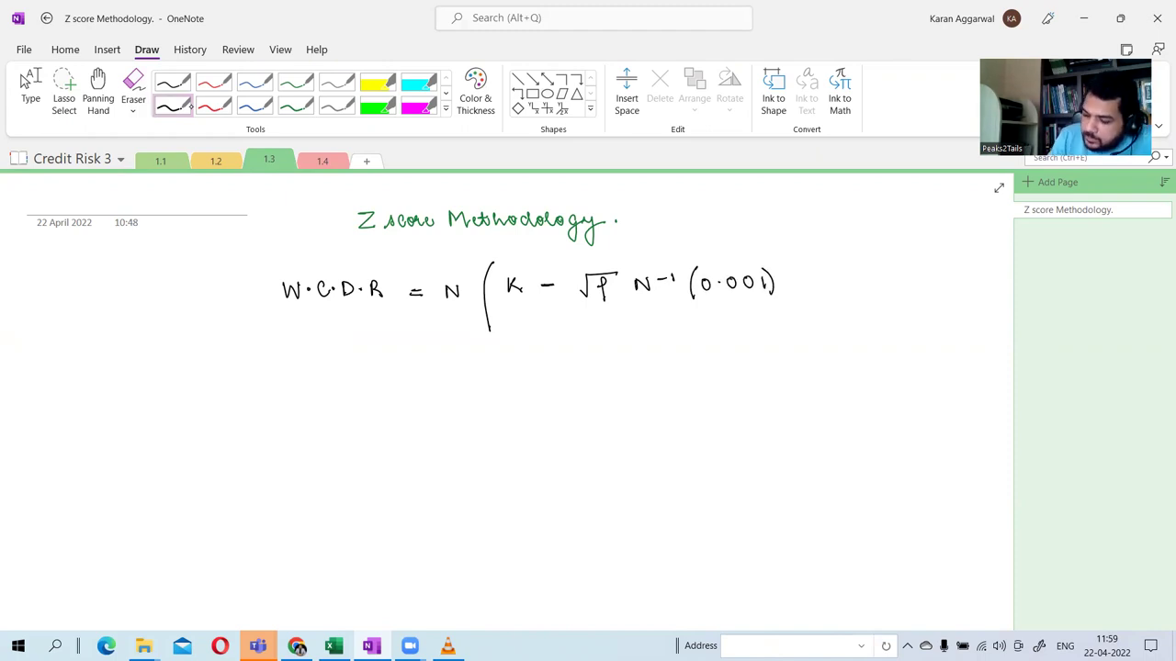
# Add the fraction line, the denominator "√(1 − ρ)" and the closing bracket to the W.C.D.R formula.
pyautogui.moveTo(507, 310); pyautogui.dragTo(768, 307)
pyautogui.moveTo(568, 333)
pyautogui.mouseDown()
pyautogui.moveTo(578, 321)
pyautogui.moveTo(663, 318)
pyautogui.moveTo(594, 342)
pyautogui.moveTo(627, 335)
pyautogui.moveTo(637, 351)
pyautogui.mouseUp()
pyautogui.moveTo(577, 320); pyautogui.dragTo(667, 318)
pyautogui.moveTo(772, 256); pyautogui.dragTo(777, 345)
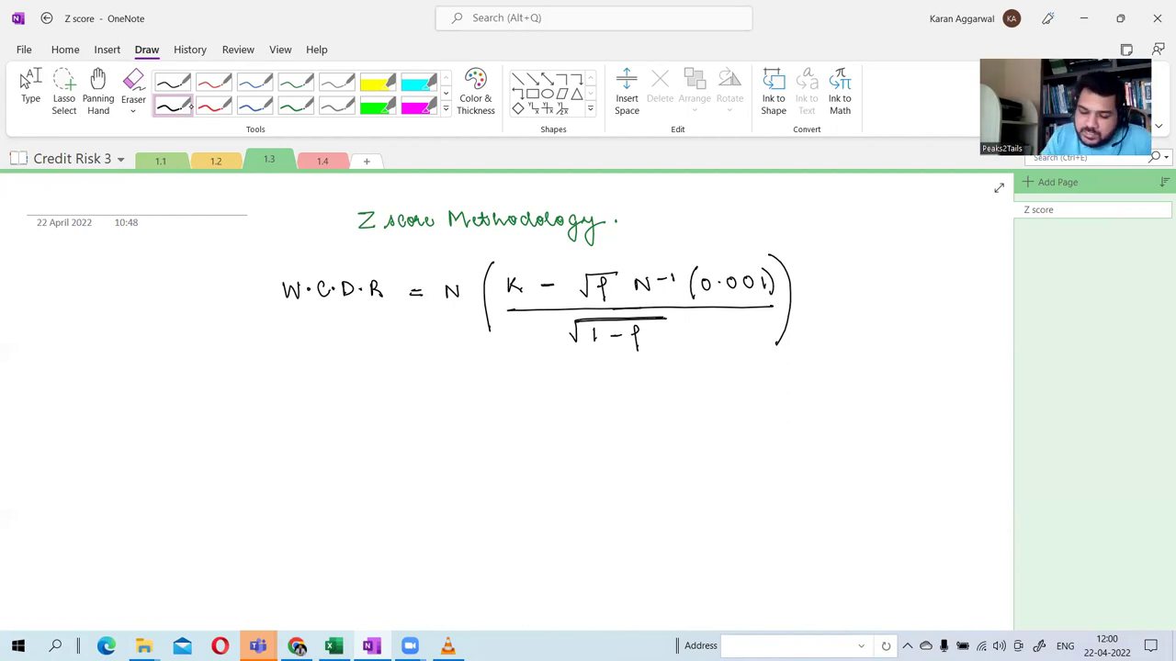
# Circle √ρ in red and point an arrow from it to the note "Correlation btw loans & Market", numbered 1.
pyautogui.click(221, 105)
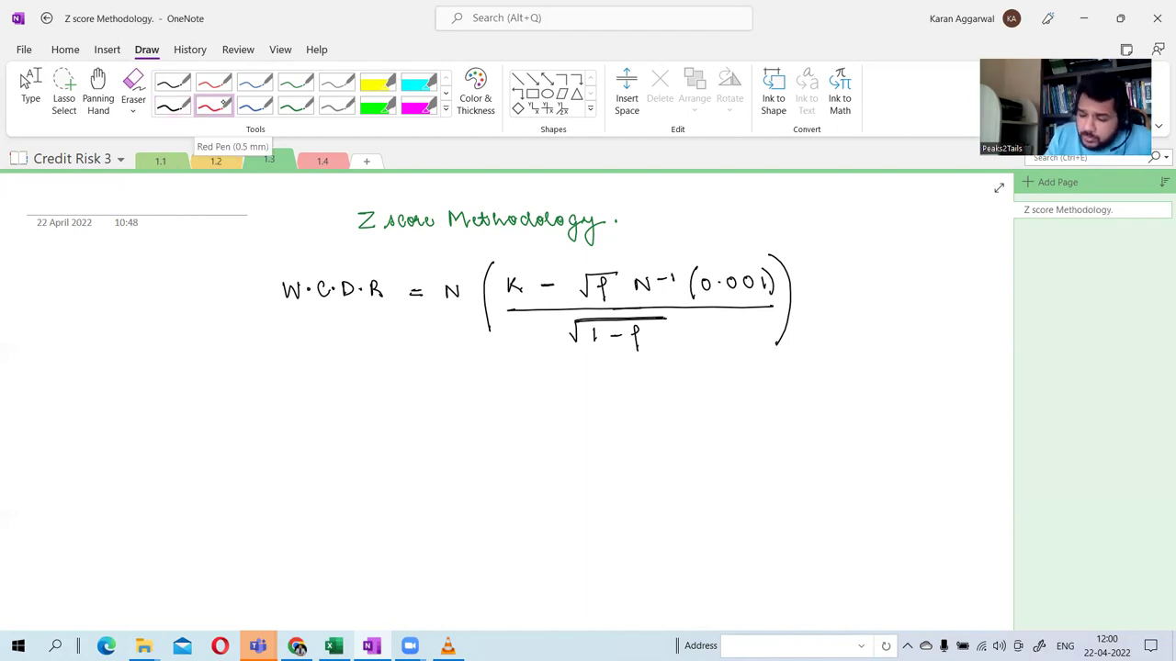
pyautogui.moveTo(613, 264)
pyautogui.mouseDown()
pyautogui.moveTo(572, 299)
pyautogui.moveTo(621, 304)
pyautogui.moveTo(617, 264)
pyautogui.mouseUp()
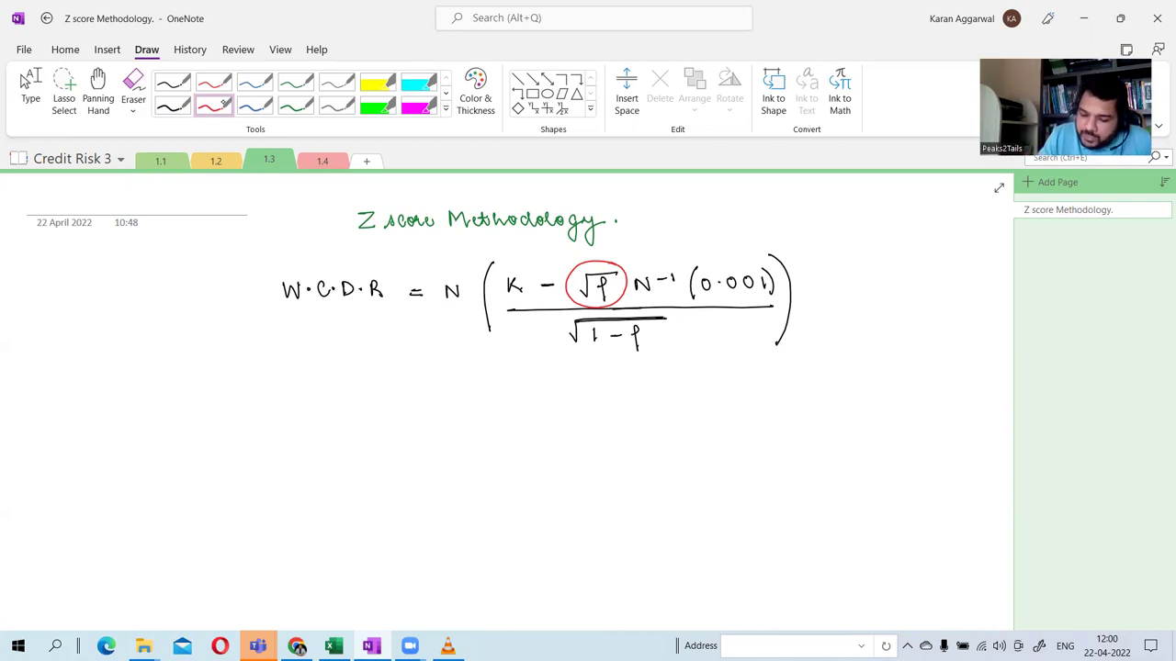
pyautogui.moveTo(573, 303); pyautogui.dragTo(509, 375)
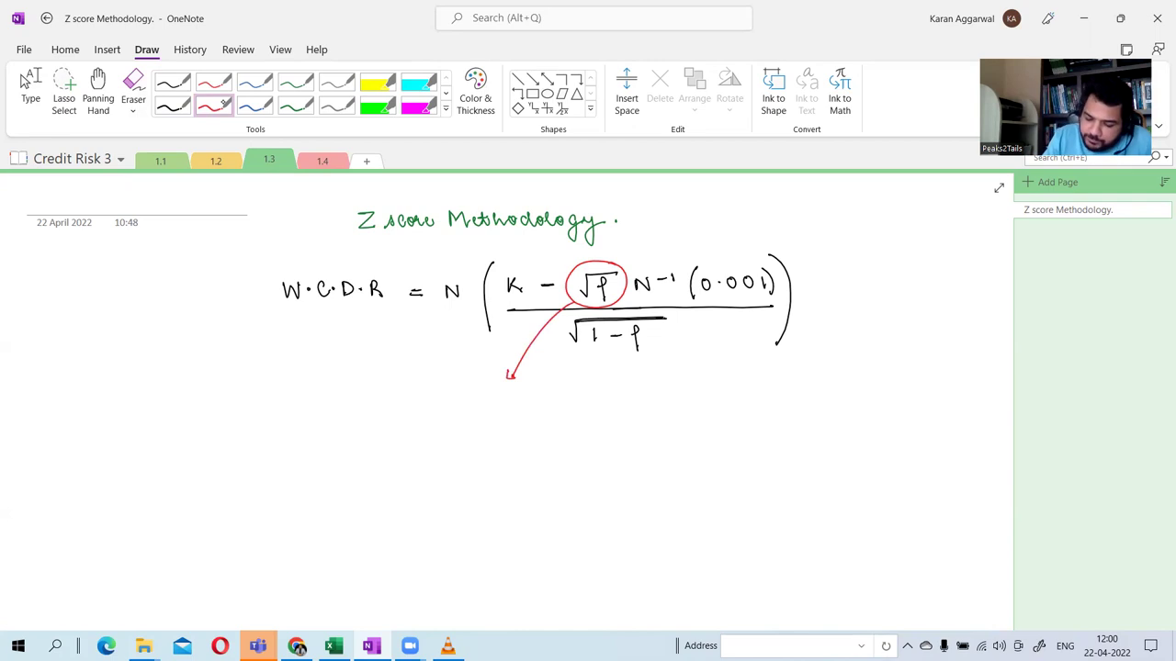
pyautogui.moveTo(387, 425)
pyautogui.mouseDown()
pyautogui.moveTo(405, 431)
pyautogui.moveTo(495, 386)
pyautogui.moveTo(424, 441)
pyautogui.moveTo(539, 376)
pyautogui.mouseUp()
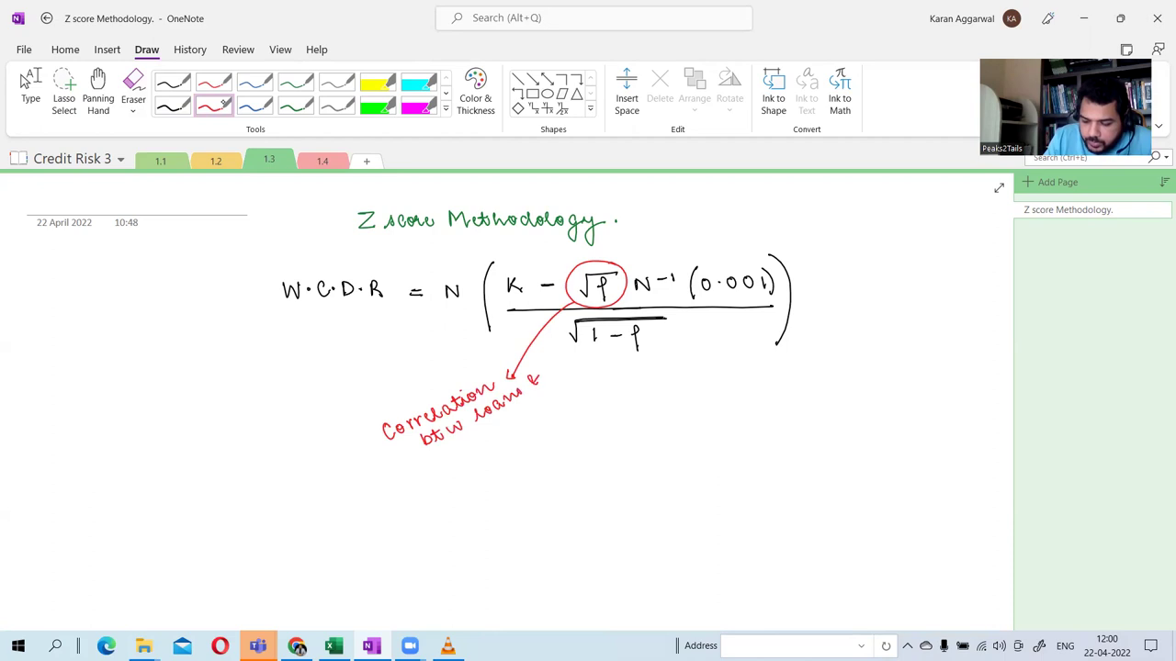
pyautogui.moveTo(458, 448); pyautogui.dragTo(531, 406)
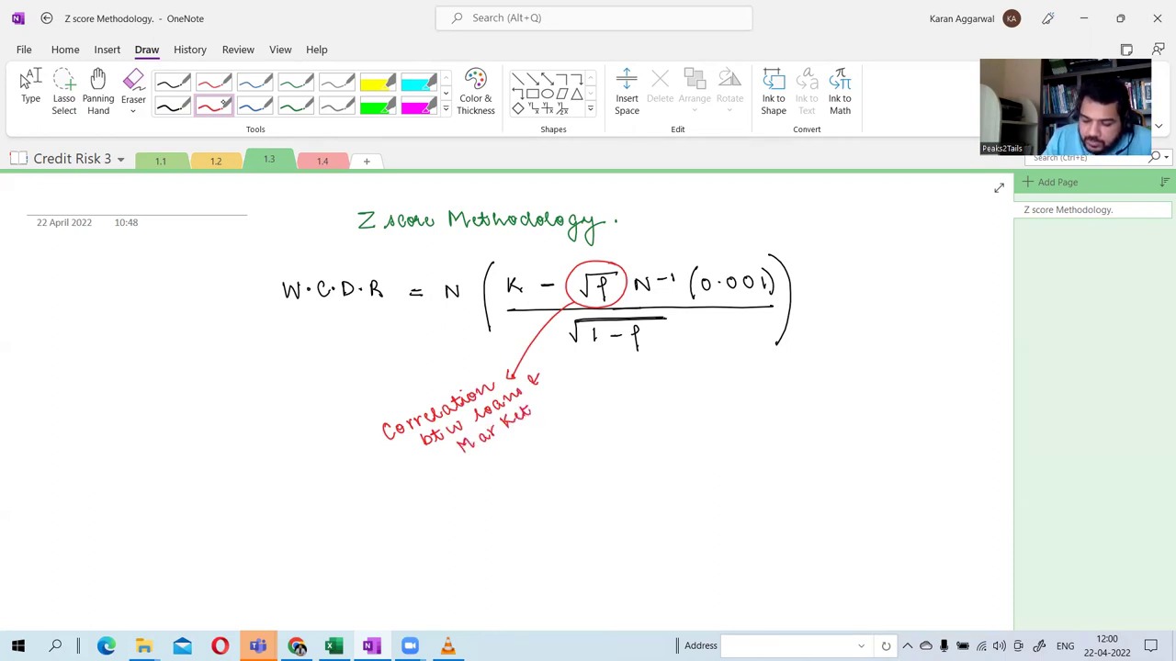
pyautogui.moveTo(355, 452); pyautogui.dragTo(358, 462)
# Add a second red note numbered 2, reading "Corr. btw loans & Market", below the first correlation note.
pyautogui.moveTo(399, 505); pyautogui.dragTo(415, 515)
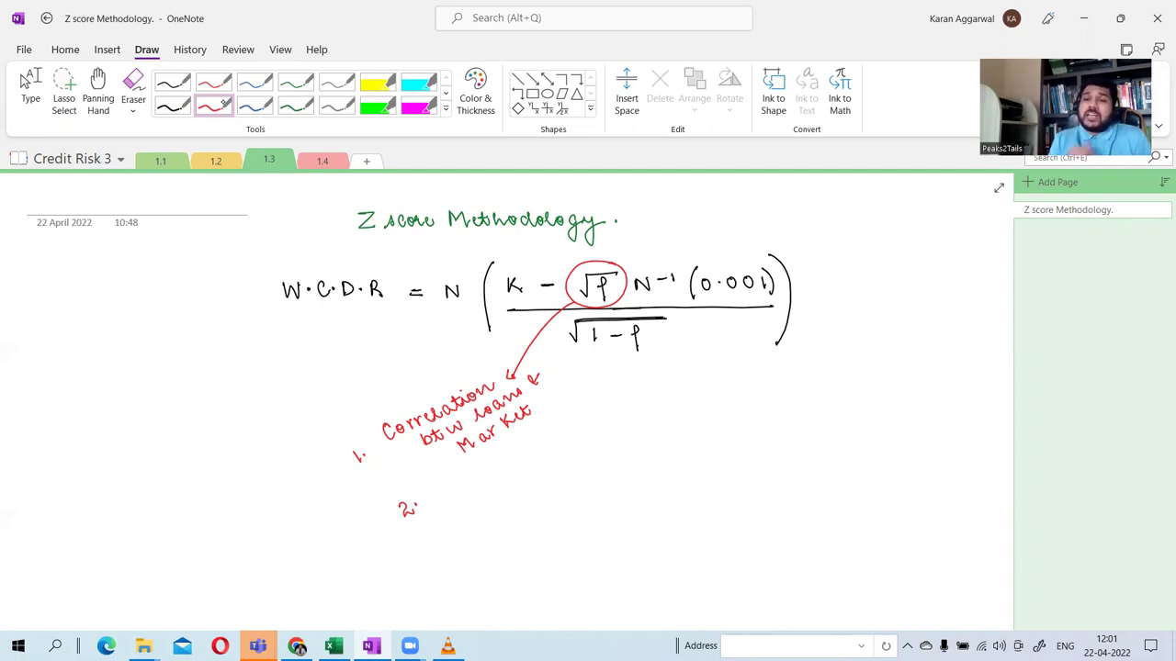
pyautogui.moveTo(456, 480)
pyautogui.mouseDown()
pyautogui.moveTo(455, 494)
pyautogui.moveTo(476, 478)
pyautogui.mouseUp()
pyautogui.moveTo(479, 485); pyautogui.dragTo(548, 434)
pyautogui.moveTo(469, 514); pyautogui.dragTo(517, 477)
pyautogui.moveTo(534, 466)
pyautogui.mouseDown()
pyautogui.moveTo(527, 475)
pyautogui.moveTo(535, 468)
pyautogui.mouseUp()
pyautogui.moveTo(542, 464); pyautogui.dragTo(605, 416)
pyautogui.click(565, 447)
# Complete note 2 in red by equating it to the square root of "Corr. btw loans".
pyautogui.moveTo(500, 515); pyautogui.dragTo(512, 509)
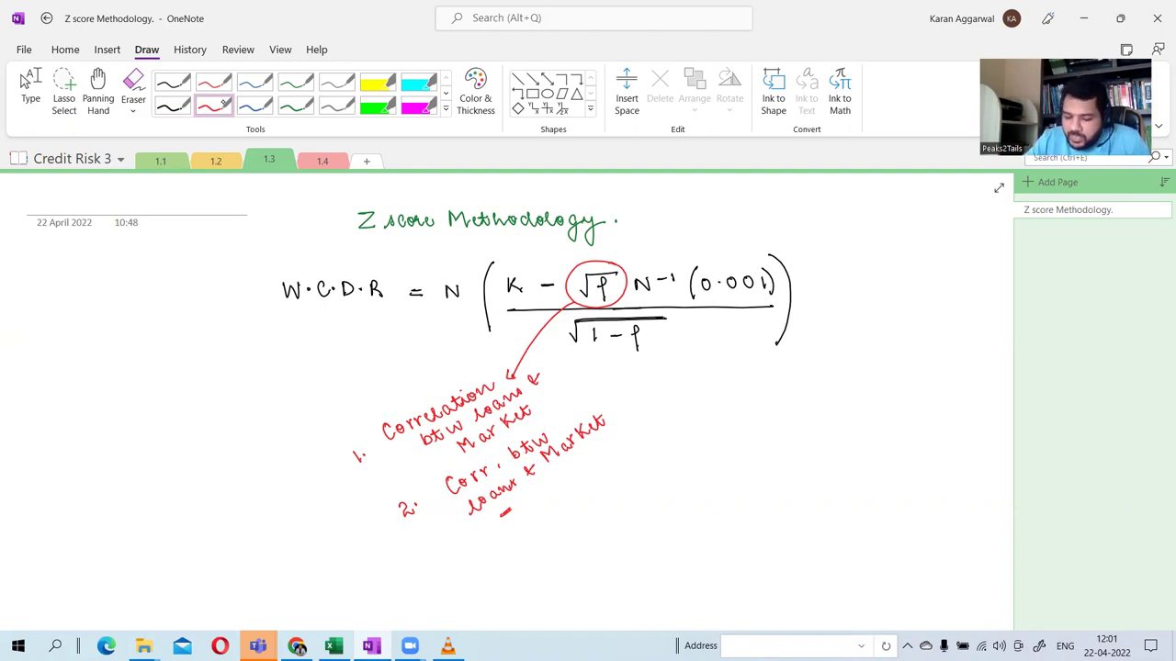
pyautogui.moveTo(522, 503); pyautogui.dragTo(609, 424)
pyautogui.moveTo(549, 489)
pyautogui.mouseDown()
pyautogui.moveTo(546, 500)
pyautogui.moveTo(578, 474)
pyautogui.mouseUp()
pyautogui.moveTo(588, 459)
pyautogui.mouseDown()
pyautogui.moveTo(597, 466)
pyautogui.moveTo(671, 410)
pyautogui.mouseUp()
pyautogui.moveTo(582, 449); pyautogui.dragTo(668, 392)
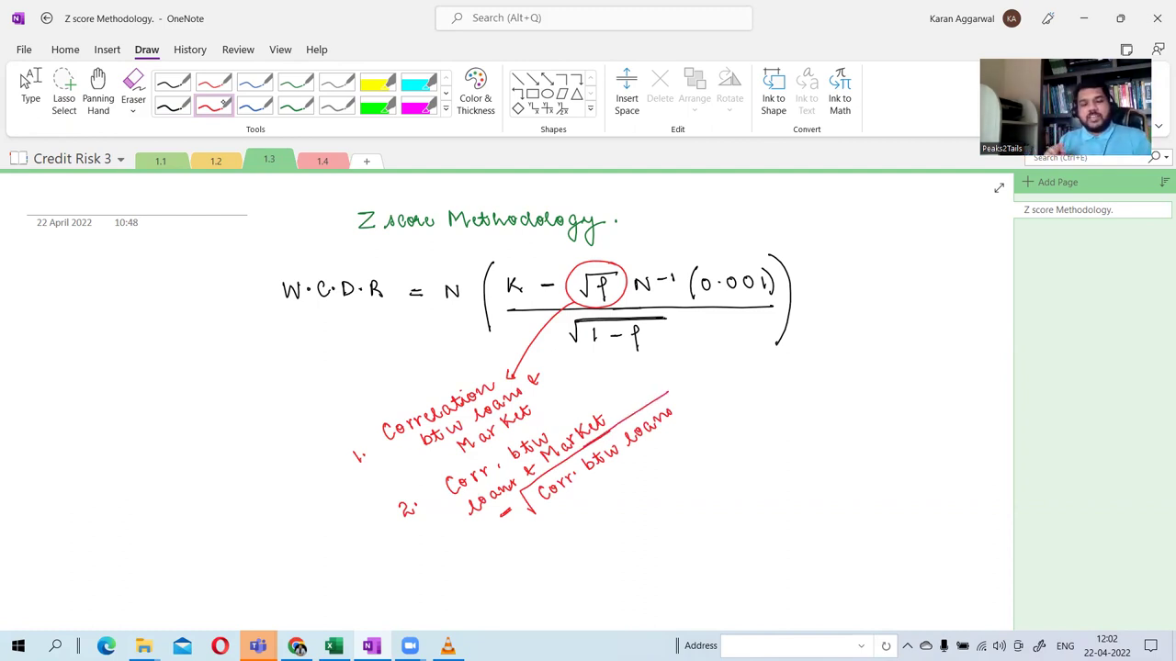
# Draw a blue arrow from 0.001 in the formula and annotate it "Worst case Value of Market Value.".
pyautogui.scroll(-1, 1001, 603)
pyautogui.hscroll(4, 992, 623)
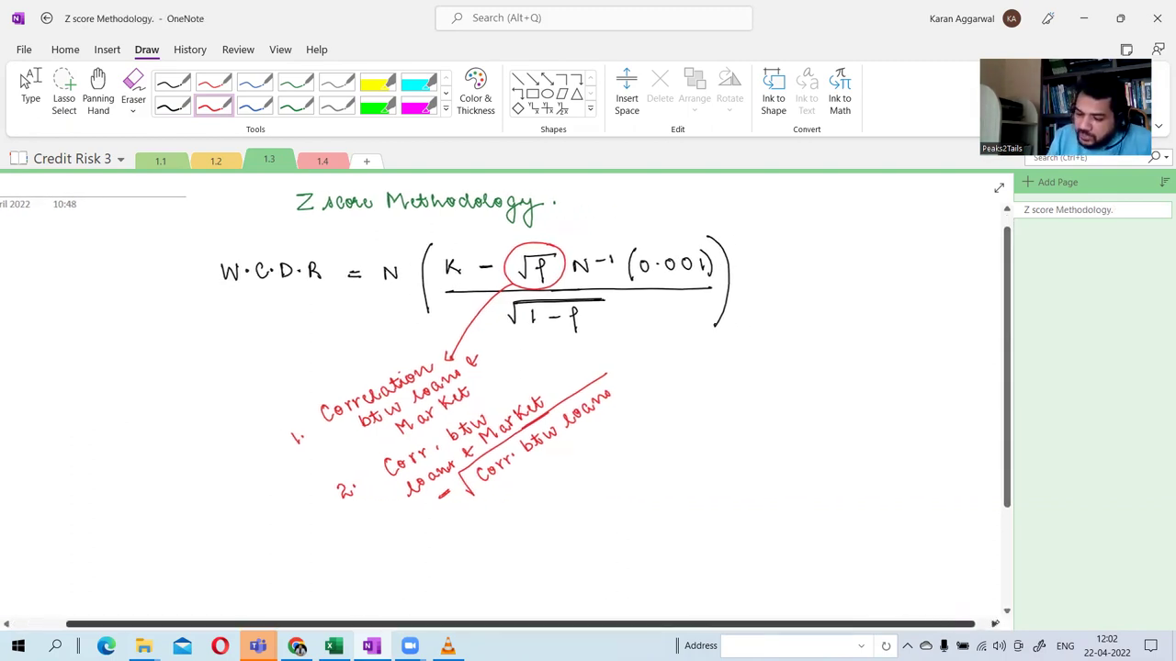
pyautogui.click(269, 104)
pyautogui.moveTo(640, 250); pyautogui.dragTo(735, 249)
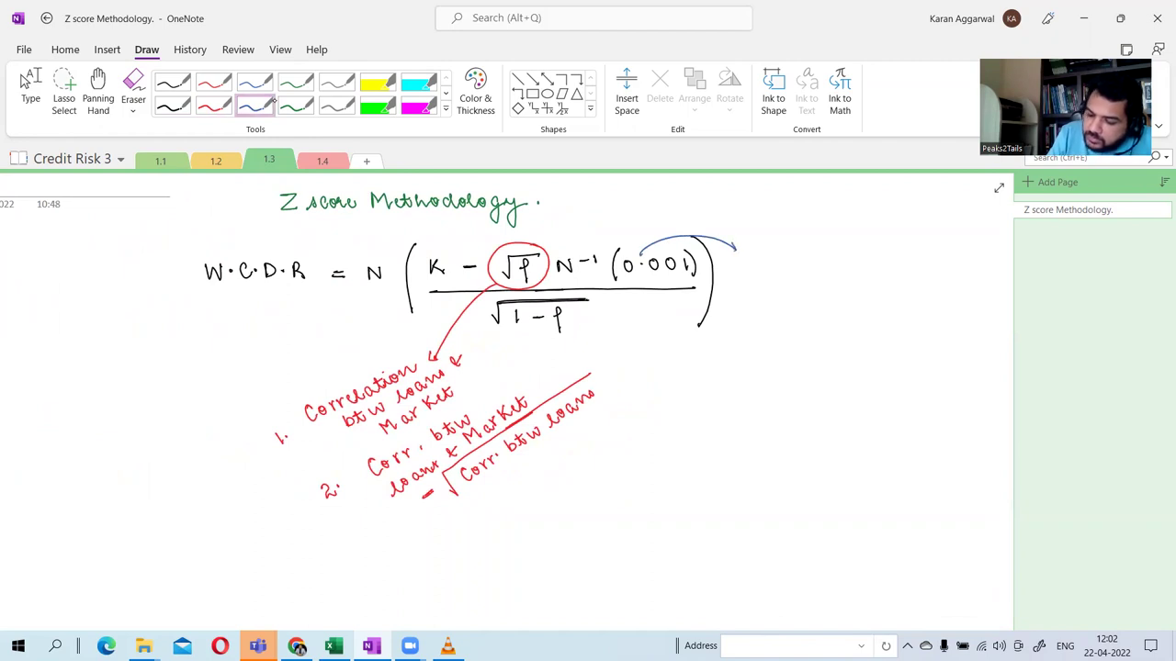
pyautogui.moveTo(746, 252); pyautogui.dragTo(821, 257)
pyautogui.moveTo(838, 250); pyautogui.dragTo(860, 255)
pyautogui.moveTo(745, 273)
pyautogui.mouseDown()
pyautogui.moveTo(777, 286)
pyautogui.moveTo(810, 277)
pyautogui.mouseUp()
pyautogui.moveTo(830, 274)
pyautogui.mouseDown()
pyautogui.moveTo(834, 303)
pyautogui.moveTo(839, 288)
pyautogui.mouseUp()
pyautogui.moveTo(757, 311)
pyautogui.mouseDown()
pyautogui.moveTo(764, 298)
pyautogui.moveTo(774, 311)
pyautogui.moveTo(832, 309)
pyautogui.mouseUp()
pyautogui.moveTo(825, 298)
pyautogui.mouseDown()
pyautogui.moveTo(838, 296)
pyautogui.moveTo(794, 319)
pyautogui.moveTo(846, 324)
pyautogui.mouseUp()
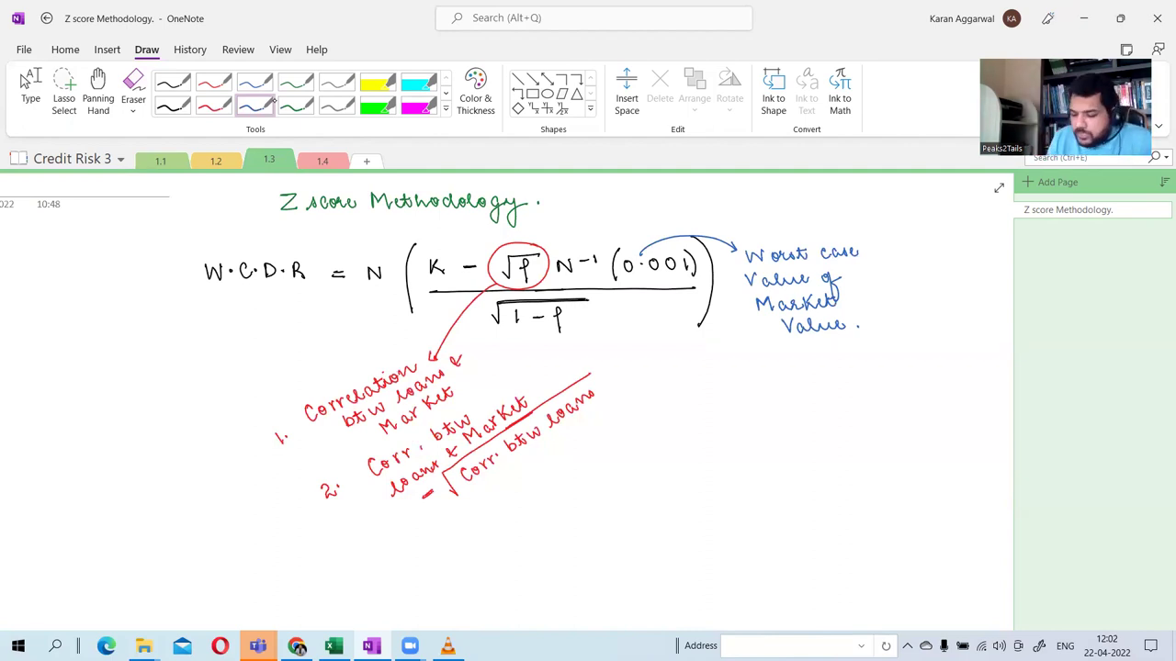
# Sketch a black bell curve with a baseline beside the correlation notes and label its centre line "√ρ M".
pyautogui.click(172, 106)
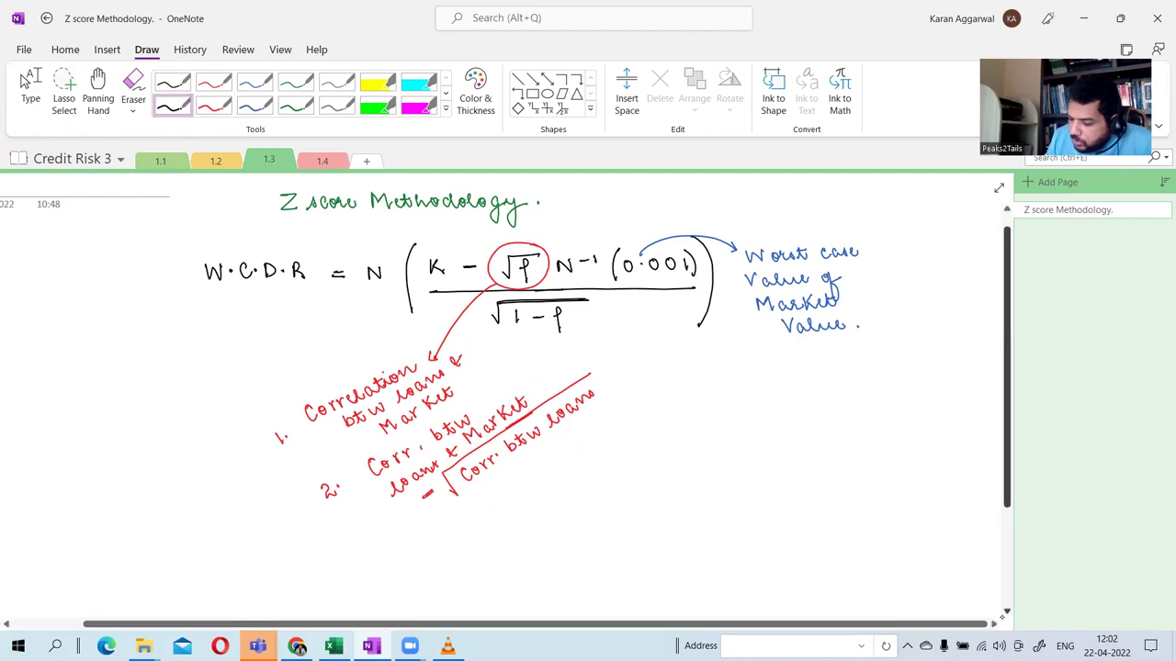
pyautogui.scroll(-1, 921, 608)
pyautogui.scroll(-2, 506, 395)
pyautogui.moveTo(596, 440)
pyautogui.mouseDown()
pyautogui.moveTo(698, 362)
pyautogui.moveTo(779, 431)
pyautogui.moveTo(800, 435)
pyautogui.moveTo(616, 449)
pyautogui.moveTo(799, 440)
pyautogui.mouseUp()
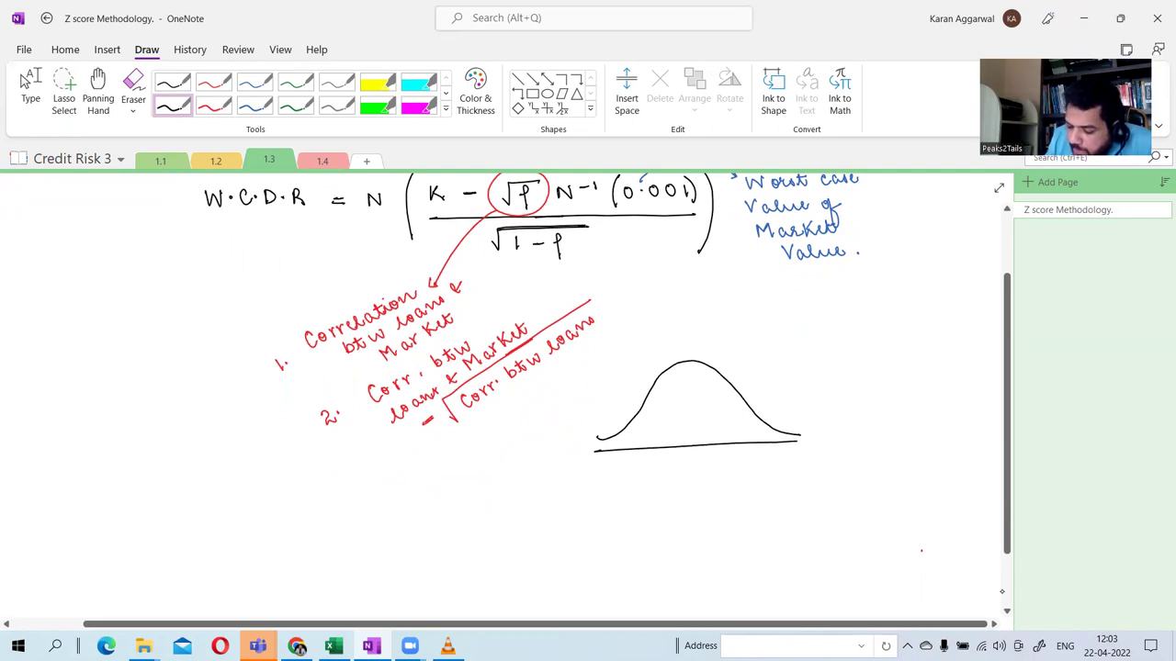
pyautogui.moveTo(690, 359)
pyautogui.mouseDown()
pyautogui.moveTo(683, 482)
pyautogui.moveTo(689, 455)
pyautogui.mouseUp()
pyautogui.moveTo(695, 465)
pyautogui.mouseDown()
pyautogui.moveTo(690, 489)
pyautogui.moveTo(702, 454)
pyautogui.moveTo(727, 471)
pyautogui.mouseUp()
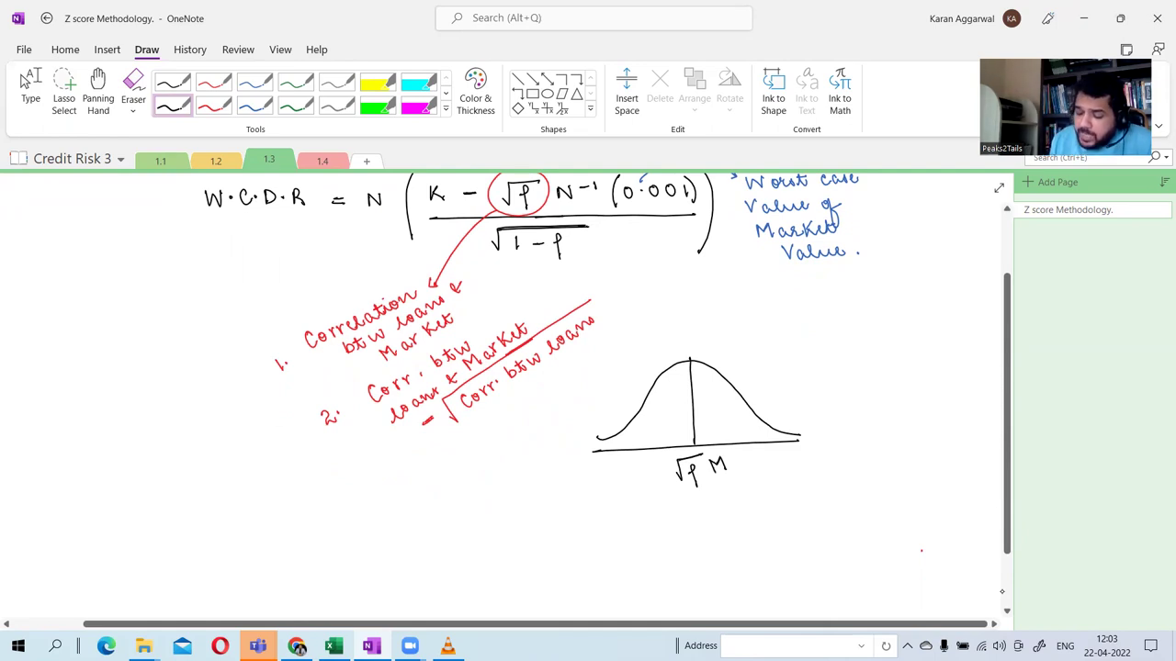
# Write "σ² = 1 − ρ" beside the bell curve and mark the left-tail threshold K, labelled "N⁻¹(PD)".
pyautogui.moveTo(748, 362)
pyautogui.mouseDown()
pyautogui.moveTo(777, 354)
pyautogui.moveTo(787, 369)
pyautogui.mouseUp()
pyautogui.moveTo(775, 374)
pyautogui.mouseDown()
pyautogui.moveTo(845, 363)
pyautogui.moveTo(846, 393)
pyautogui.mouseUp()
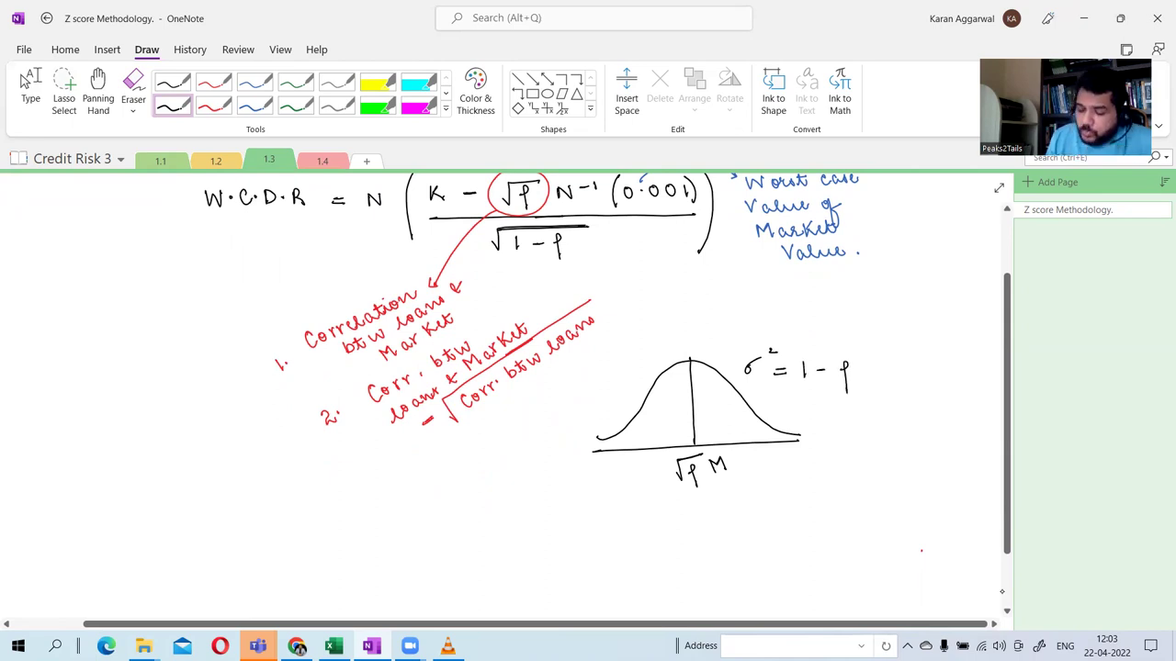
pyautogui.moveTo(618, 435)
pyautogui.mouseDown()
pyautogui.moveTo(623, 468)
pyautogui.moveTo(597, 481)
pyautogui.mouseUp()
pyautogui.moveTo(603, 480)
pyautogui.mouseDown()
pyautogui.moveTo(626, 491)
pyautogui.moveTo(635, 471)
pyautogui.moveTo(659, 493)
pyautogui.mouseUp()
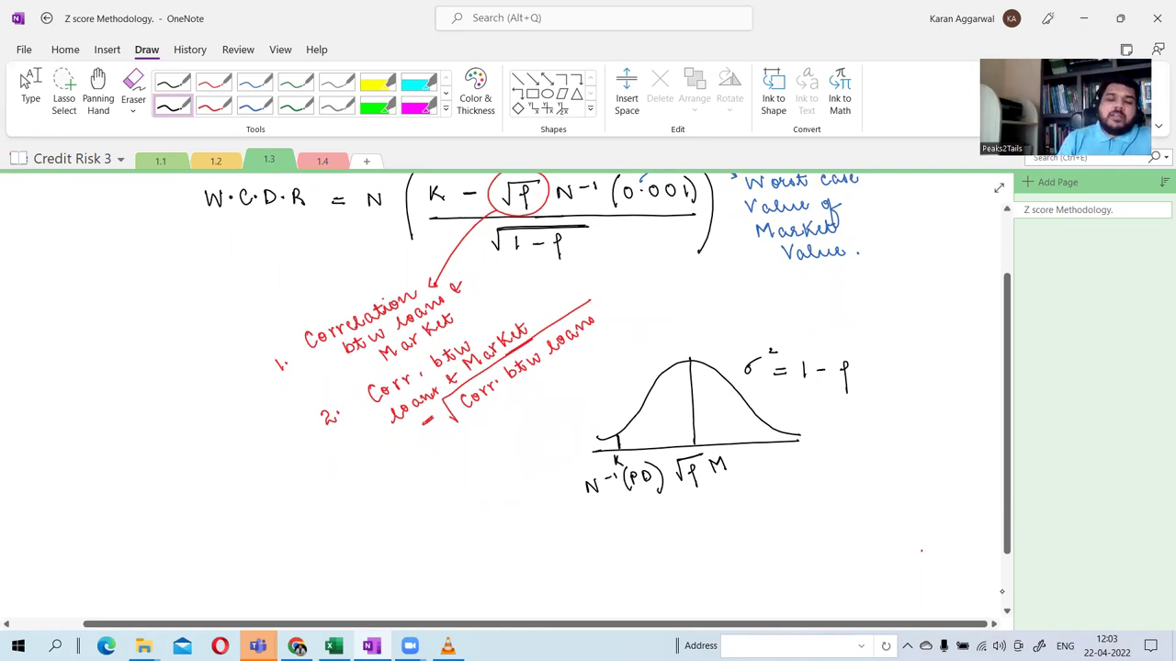
# Handwrite the default probability "P(X < K)" below the bell curve.
pyautogui.moveTo(642, 508)
pyautogui.mouseDown()
pyautogui.moveTo(642, 527)
pyautogui.moveTo(683, 523)
pyautogui.mouseUp()
pyautogui.moveTo(681, 508)
pyautogui.mouseDown()
pyautogui.moveTo(671, 524)
pyautogui.moveTo(711, 521)
pyautogui.mouseUp()
pyautogui.scroll(-1, 607, 368)
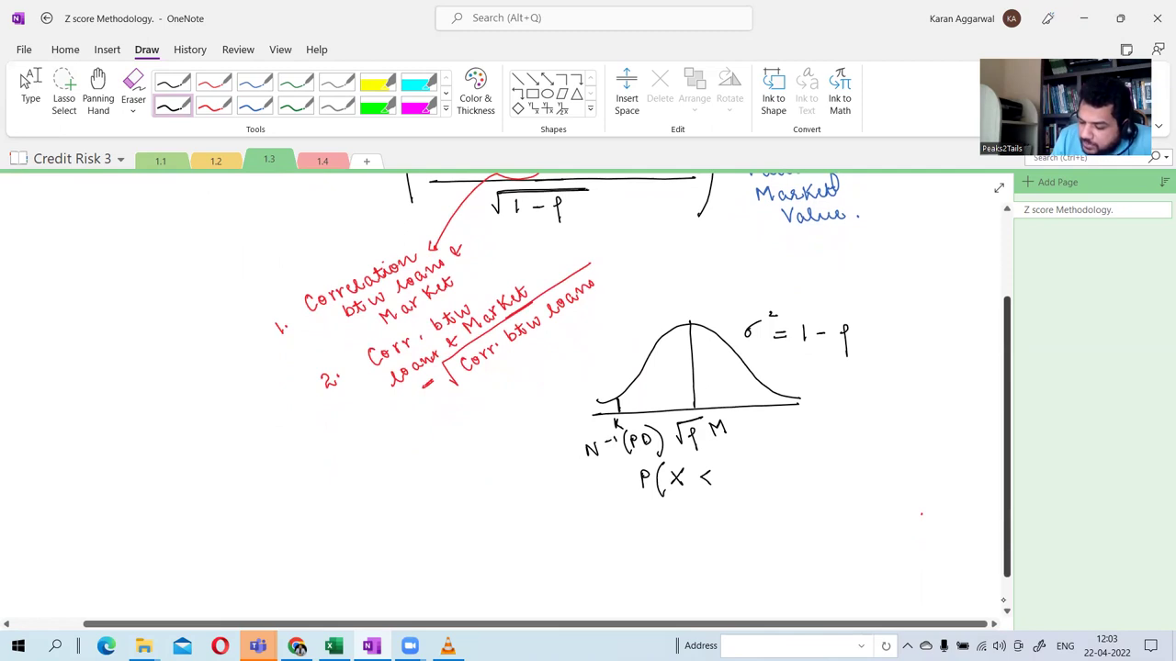
pyautogui.moveTo(726, 466); pyautogui.dragTo(726, 482)
pyautogui.moveTo(736, 466); pyautogui.dragTo(743, 485)
# Write the alternative form "Or P(asset returns < threshold)" on the line below P(X < K).
pyautogui.moveTo(631, 502)
pyautogui.mouseDown()
pyautogui.moveTo(627, 517)
pyautogui.moveTo(663, 508)
pyautogui.mouseUp()
pyautogui.moveTo(680, 494)
pyautogui.mouseDown()
pyautogui.moveTo(677, 519)
pyautogui.moveTo(746, 509)
pyautogui.mouseUp()
pyautogui.moveTo(740, 501); pyautogui.dragTo(856, 503)
pyautogui.moveTo(851, 496)
pyautogui.mouseDown()
pyautogui.moveTo(924, 500)
pyautogui.moveTo(946, 487)
pyautogui.moveTo(949, 505)
pyautogui.mouseUp()
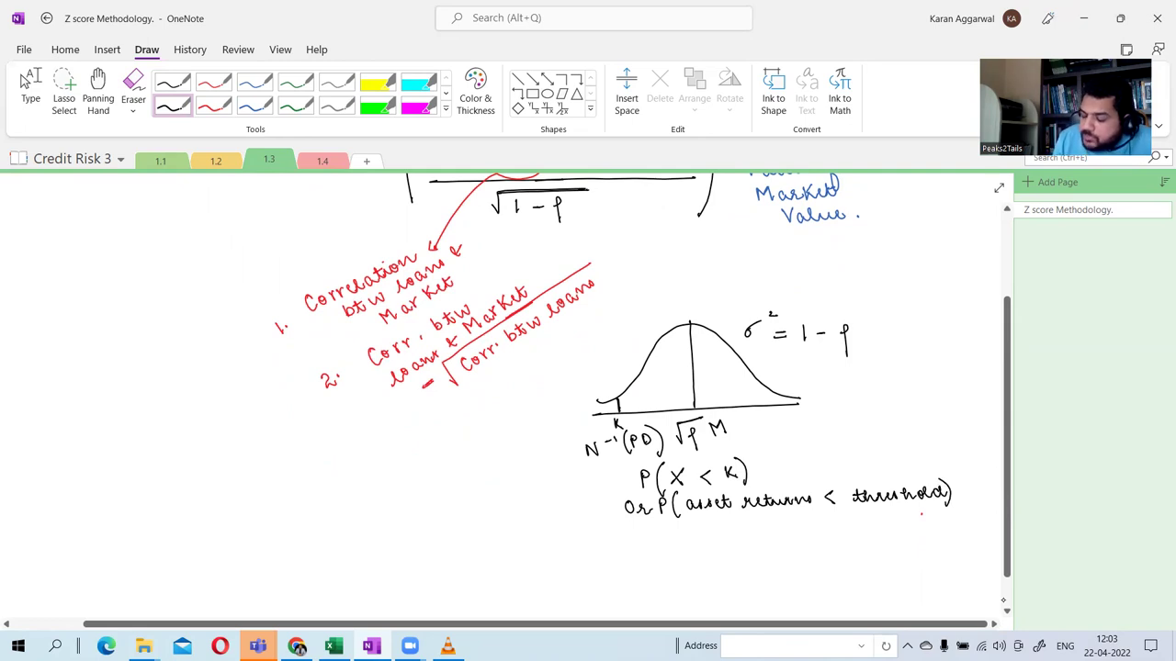
# Write the standardised form "P(Z < (K − √ρ M) / √(1 − ρ))" below the asset returns line.
pyautogui.moveTo(654, 533); pyautogui.dragTo(654, 550)
pyautogui.moveTo(654, 533); pyautogui.dragTo(654, 544)
pyautogui.moveTo(677, 528)
pyautogui.mouseDown()
pyautogui.moveTo(672, 560)
pyautogui.moveTo(724, 543)
pyautogui.mouseUp()
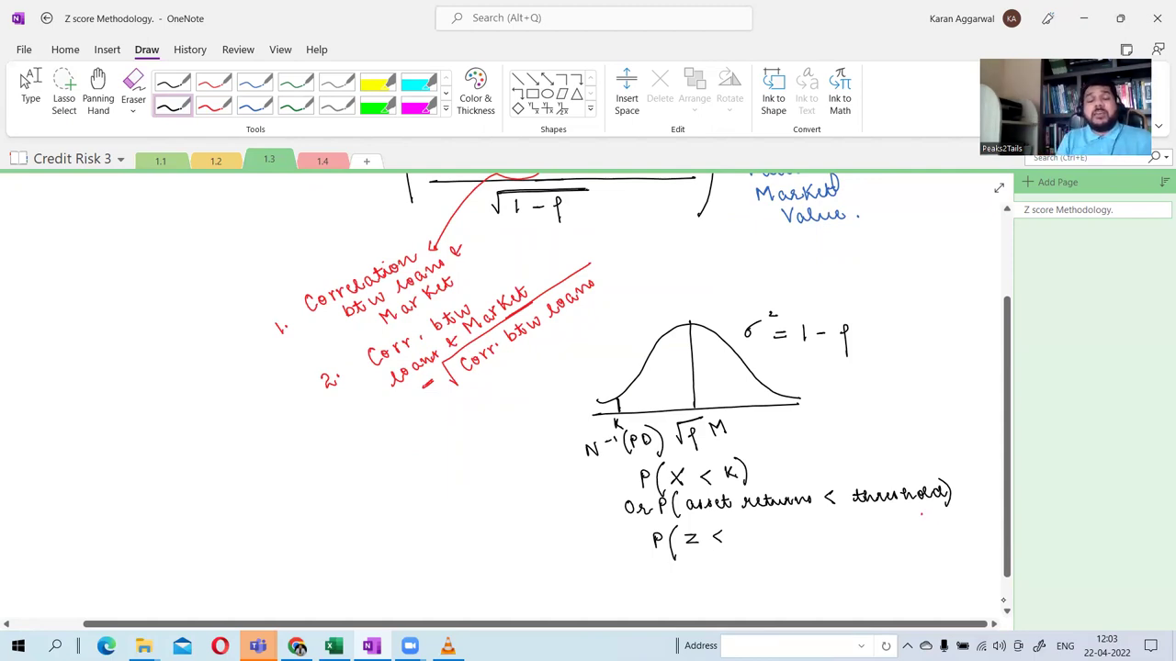
pyautogui.moveTo(744, 531)
pyautogui.mouseDown()
pyautogui.moveTo(744, 544)
pyautogui.moveTo(797, 542)
pyautogui.moveTo(819, 524)
pyautogui.moveTo(807, 550)
pyautogui.moveTo(834, 526)
pyautogui.moveTo(837, 538)
pyautogui.mouseUp()
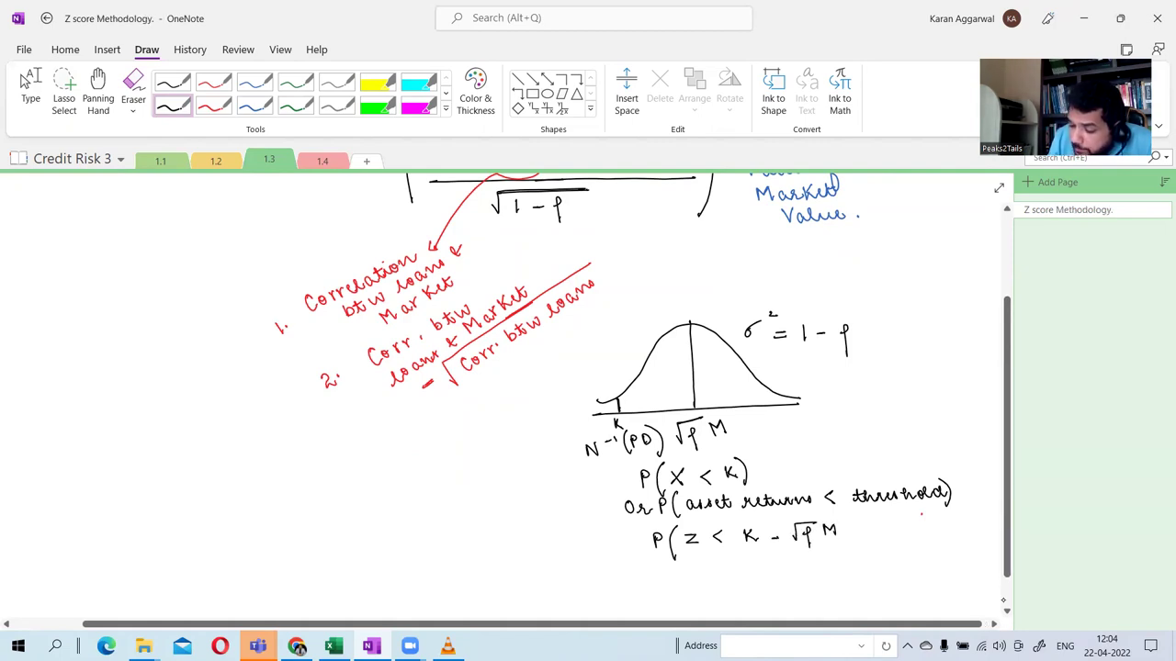
pyautogui.moveTo(732, 550); pyautogui.dragTo(847, 548)
pyautogui.moveTo(751, 573)
pyautogui.mouseDown()
pyautogui.moveTo(790, 560)
pyautogui.moveTo(757, 581)
pyautogui.moveTo(788, 571)
pyautogui.moveTo(799, 590)
pyautogui.moveTo(810, 559)
pyautogui.mouseUp()
pyautogui.moveTo(850, 511); pyautogui.dragTo(851, 595)
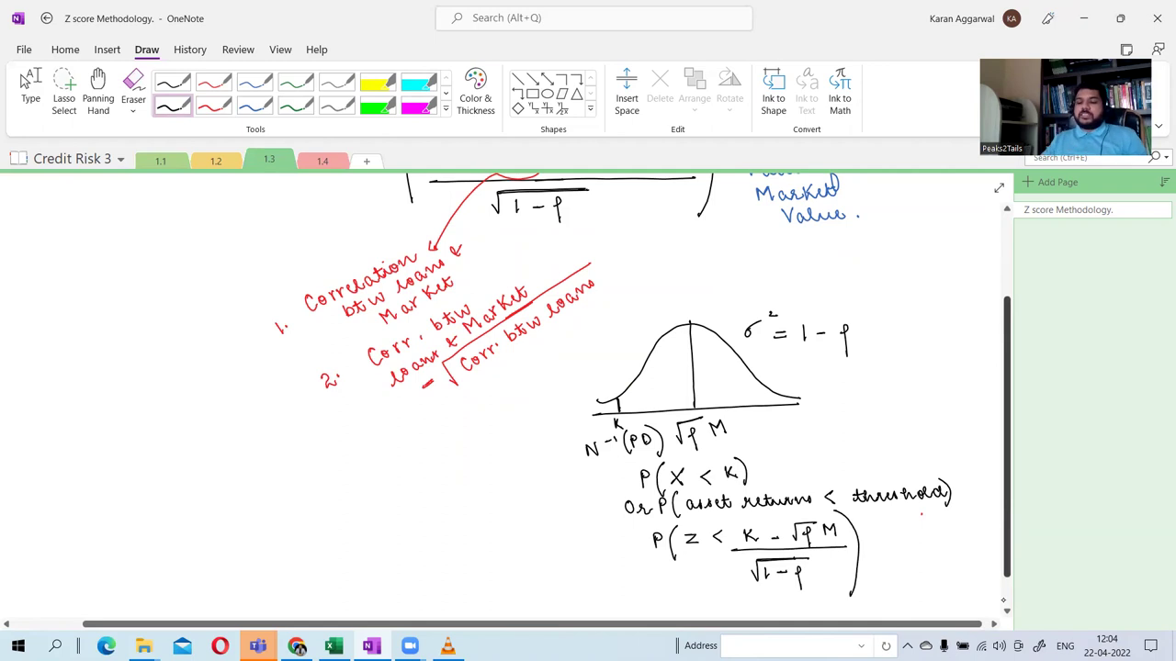
pyautogui.press('Escape')
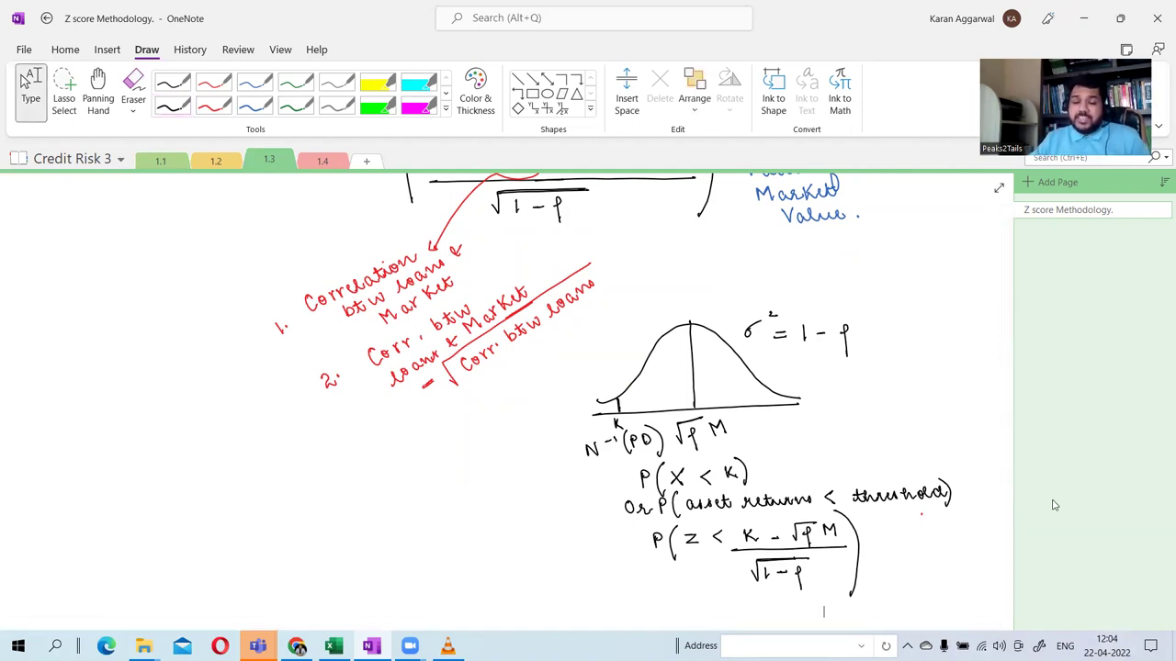
# Handwrite "factor" under the blue note "Worst case value of Market Value" beside the W.C.D.R formula.
pyautogui.scroll(3, 895, 540)
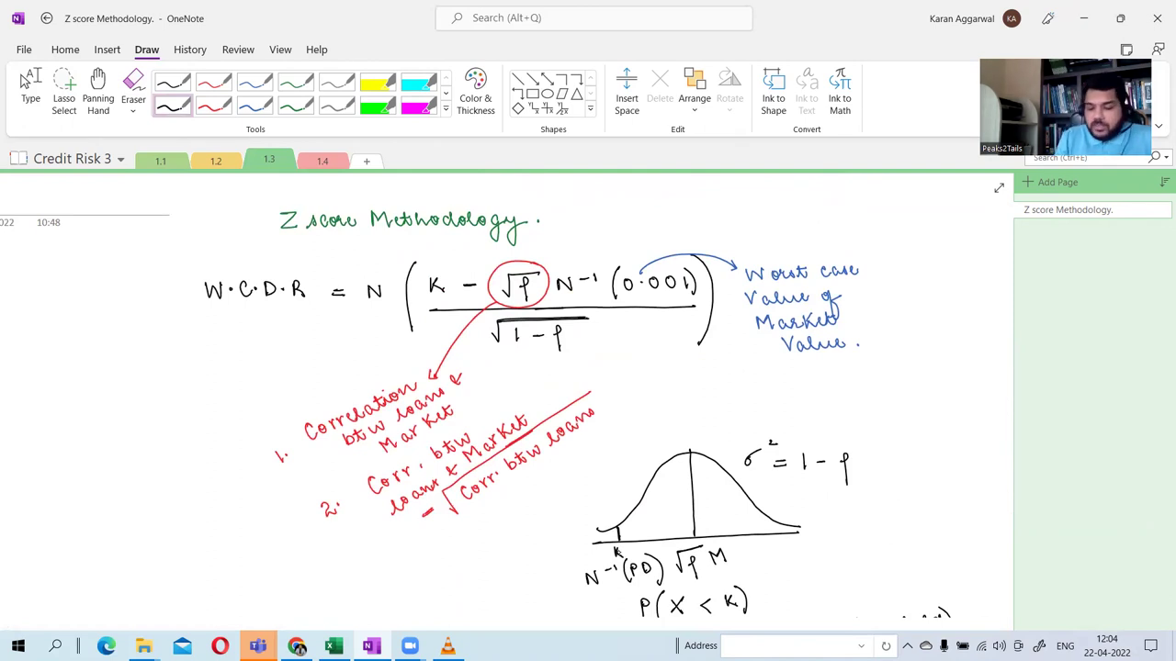
pyautogui.scroll(-2, 576, 383)
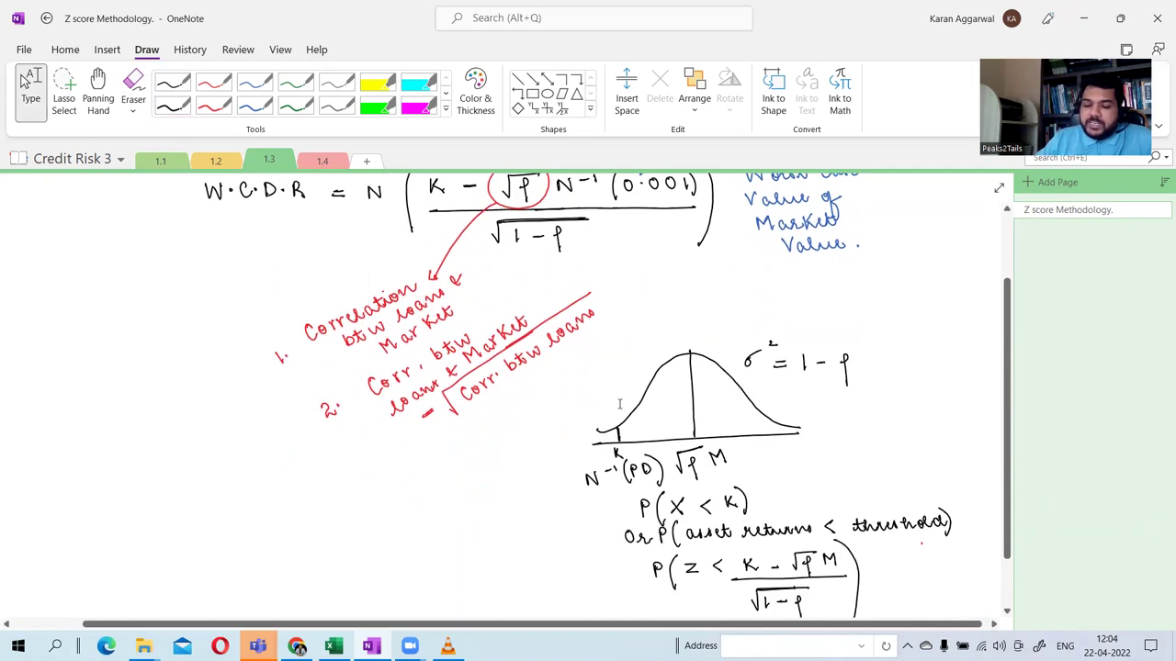
pyautogui.scroll(2, 530, 401)
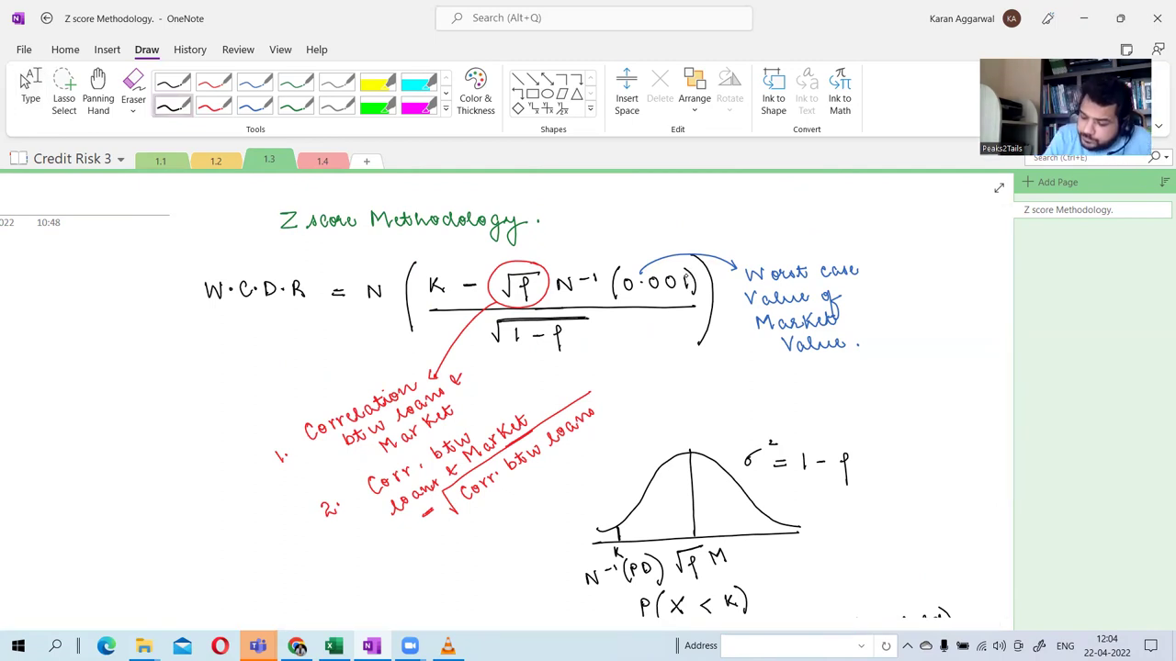
pyautogui.moveTo(794, 360)
pyautogui.mouseDown()
pyautogui.moveTo(788, 388)
pyautogui.moveTo(847, 351)
pyautogui.mouseUp()
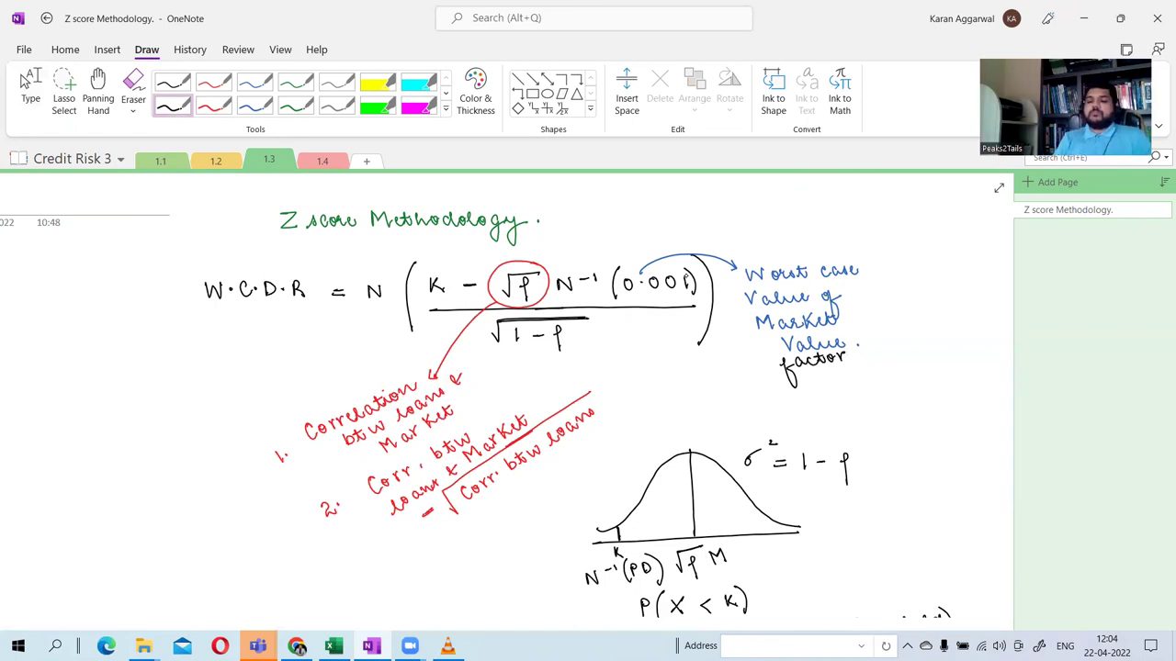
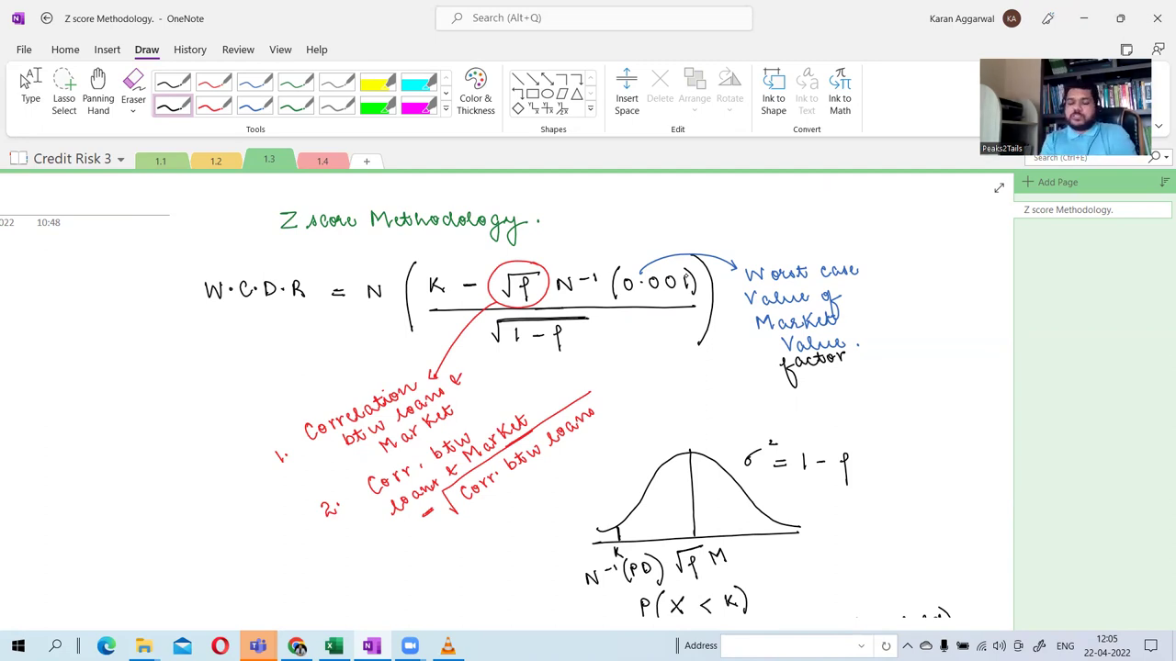
# Open section 1.4 and handwrite the heading "Compute Z scores." on its page.
pyautogui.click(320, 158)
pyautogui.moveTo(381, 233)
pyautogui.mouseDown()
pyautogui.moveTo(382, 251)
pyautogui.moveTo(426, 241)
pyautogui.mouseUp()
pyautogui.moveTo(424, 235)
pyautogui.mouseDown()
pyautogui.moveTo(426, 265)
pyautogui.moveTo(431, 247)
pyautogui.moveTo(472, 240)
pyautogui.mouseUp()
pyautogui.moveTo(500, 237); pyautogui.dragTo(527, 246)
pyautogui.moveTo(547, 235)
pyautogui.mouseDown()
pyautogui.moveTo(544, 245)
pyautogui.moveTo(588, 245)
pyautogui.mouseUp()
pyautogui.click(605, 245)
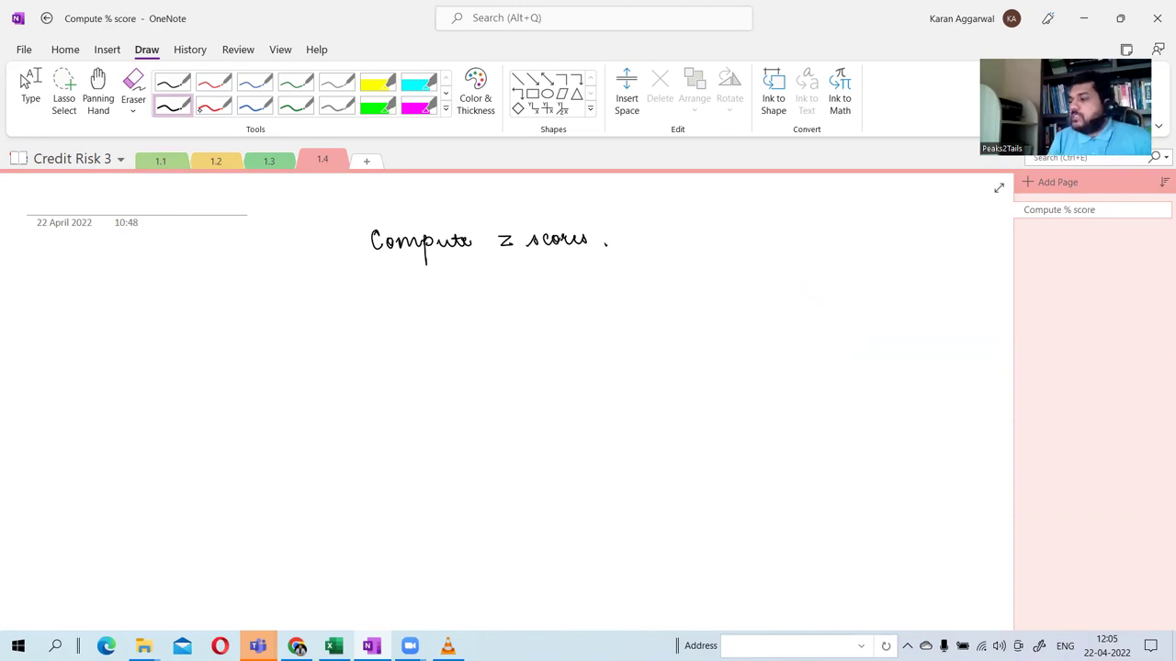
# Draw two arrows branching down from "Z scores" and label the left one "at pool or stage level".
pyautogui.moveTo(503, 255)
pyautogui.mouseDown()
pyautogui.moveTo(439, 297)
pyautogui.moveTo(450, 299)
pyautogui.mouseUp()
pyautogui.moveTo(504, 254); pyautogui.dragTo(608, 297)
pyautogui.moveTo(398, 308); pyautogui.dragTo(438, 338)
pyautogui.moveTo(433, 306); pyautogui.dragTo(440, 313)
pyautogui.moveTo(452, 306)
pyautogui.mouseDown()
pyautogui.moveTo(450, 317)
pyautogui.moveTo(506, 301)
pyautogui.mouseUp()
pyautogui.moveTo(398, 334)
pyautogui.mouseDown()
pyautogui.moveTo(443, 349)
pyautogui.moveTo(482, 317)
pyautogui.mouseUp()
pyautogui.moveTo(489, 322); pyautogui.dragTo(528, 318)
# Label the right branch of the heading "at portfolio level.".
pyautogui.moveTo(632, 295)
pyautogui.mouseDown()
pyautogui.moveTo(625, 305)
pyautogui.moveTo(647, 294)
pyautogui.mouseUp()
pyautogui.moveTo(668, 291); pyautogui.dragTo(669, 298)
pyautogui.moveTo(670, 294); pyautogui.dragTo(677, 304)
pyautogui.moveTo(687, 294)
pyautogui.mouseDown()
pyautogui.moveTo(684, 304)
pyautogui.moveTo(703, 292)
pyautogui.moveTo(706, 304)
pyautogui.moveTo(715, 292)
pyautogui.moveTo(712, 326)
pyautogui.moveTo(732, 292)
pyautogui.moveTo(760, 292)
pyautogui.moveTo(684, 331)
pyautogui.moveTo(729, 327)
pyautogui.mouseUp()
pyautogui.click(738, 323)
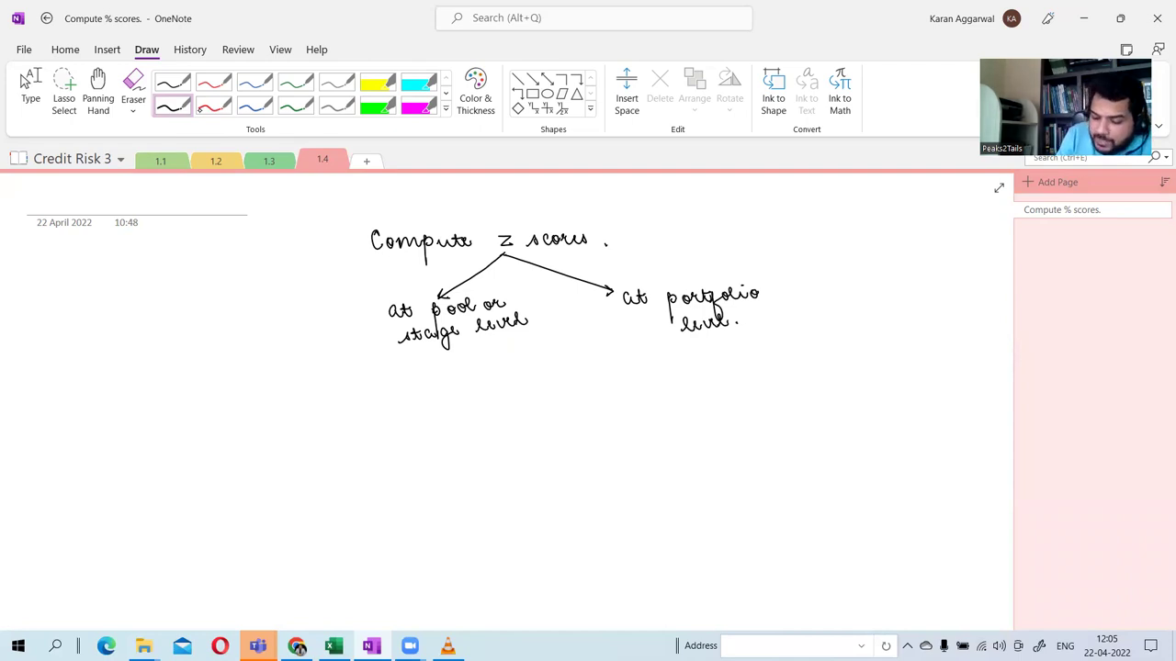
# Write "Step 1." in front of the "Compute Z scores" heading and briefly consult the Z score Methodology page.
pyautogui.moveTo(215, 237)
pyautogui.mouseDown()
pyautogui.moveTo(261, 237)
pyautogui.moveTo(261, 269)
pyautogui.moveTo(257, 248)
pyautogui.moveTo(279, 249)
pyautogui.mouseUp()
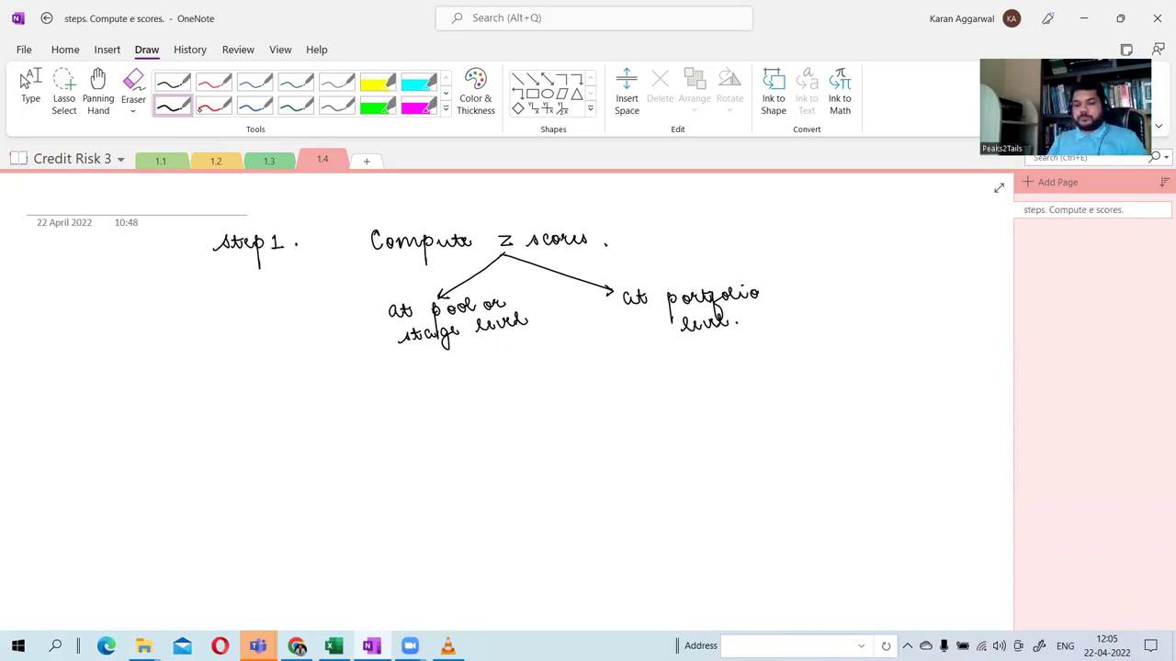
pyautogui.click(275, 161)
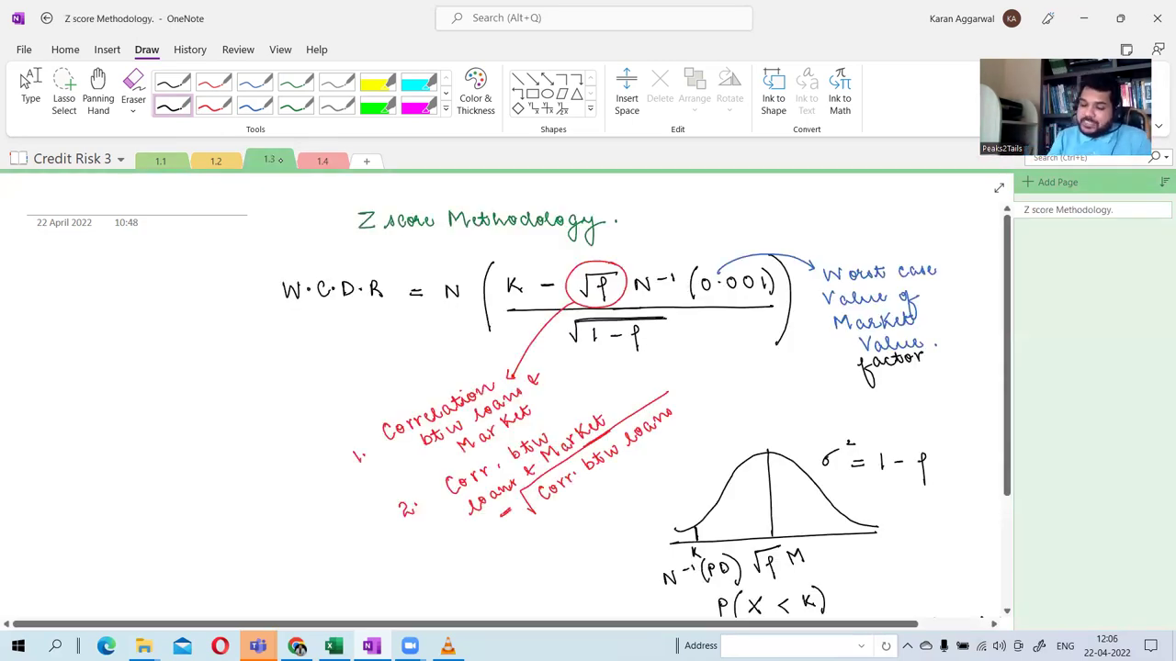
pyautogui.hotkey('ctrl', 'Tab')
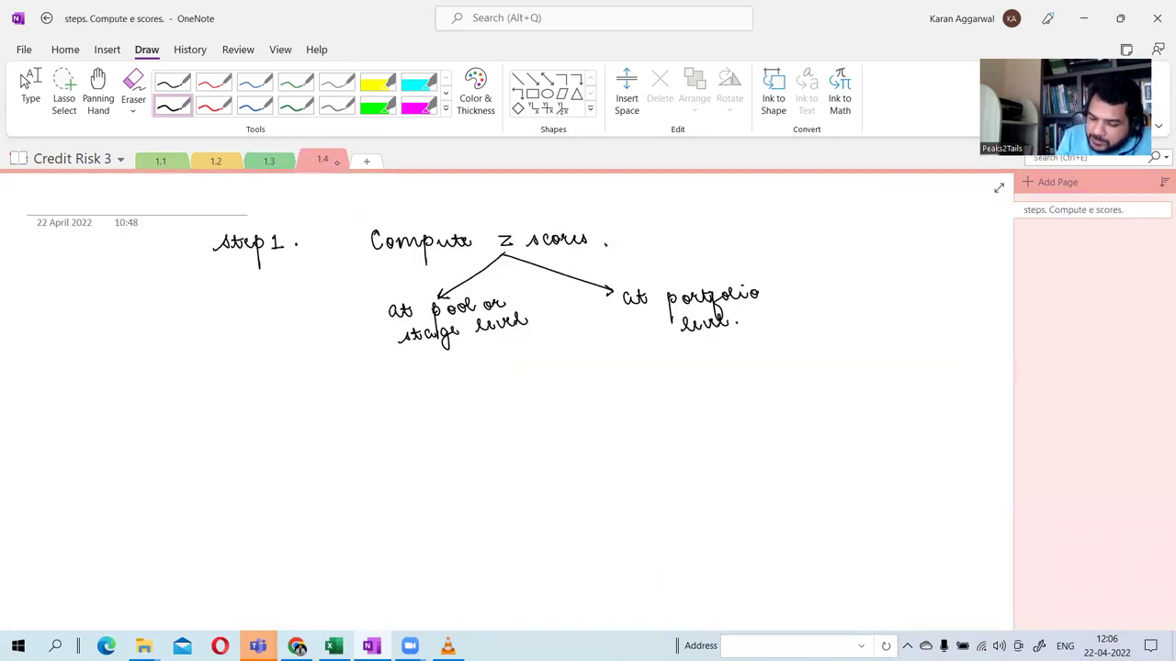
# Write the start of the formula in red below the branches: "W.C.DR = N (K − √ρ M".
pyautogui.click(228, 114)
pyautogui.moveTo(294, 371)
pyautogui.mouseDown()
pyautogui.moveTo(340, 386)
pyautogui.moveTo(360, 371)
pyautogui.moveTo(355, 386)
pyautogui.mouseUp()
pyautogui.click(320, 379)
pyautogui.click(346, 378)
pyautogui.moveTo(373, 373)
pyautogui.mouseDown()
pyautogui.moveTo(373, 387)
pyautogui.moveTo(418, 377)
pyautogui.mouseUp()
pyautogui.moveTo(405, 382)
pyautogui.mouseDown()
pyautogui.moveTo(457, 370)
pyautogui.moveTo(478, 409)
pyautogui.mouseUp()
pyautogui.moveTo(500, 366)
pyautogui.mouseDown()
pyautogui.moveTo(500, 381)
pyautogui.moveTo(588, 360)
pyautogui.moveTo(568, 371)
pyautogui.moveTo(571, 392)
pyautogui.moveTo(605, 370)
pyautogui.moveTo(612, 377)
pyautogui.mouseUp()
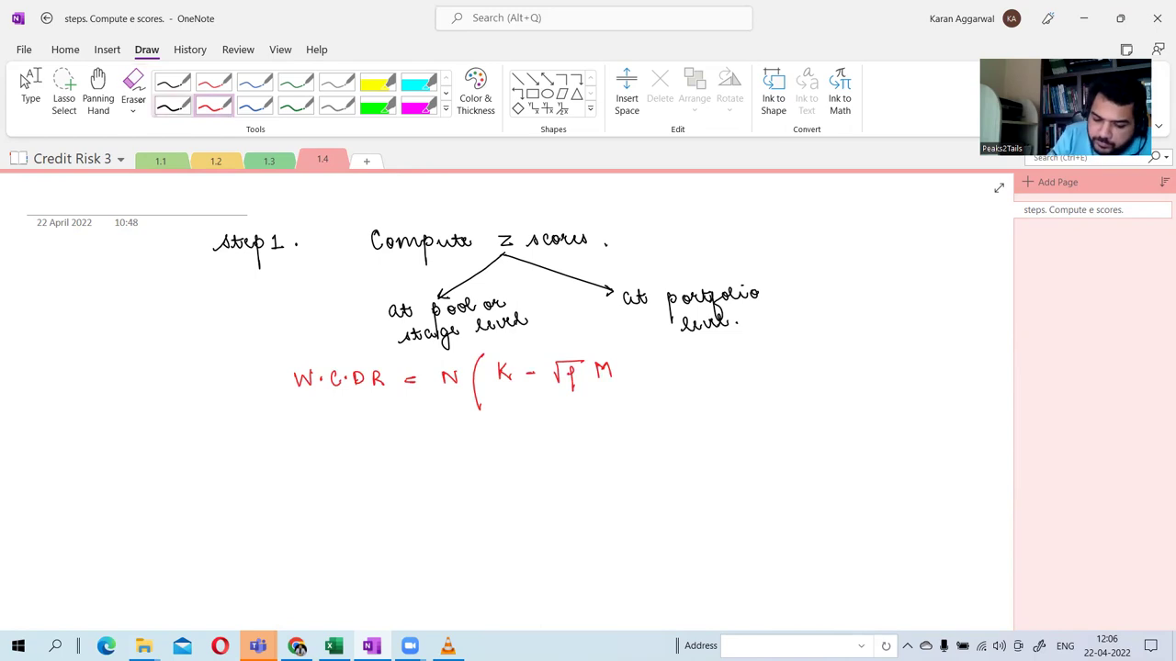
# Remove the capital M after √ρ in the red formula and rewrite it as a lowercase m.
pyautogui.click(133, 88)
pyautogui.hotkey('ctrl', 'z')
pyautogui.click(217, 107)
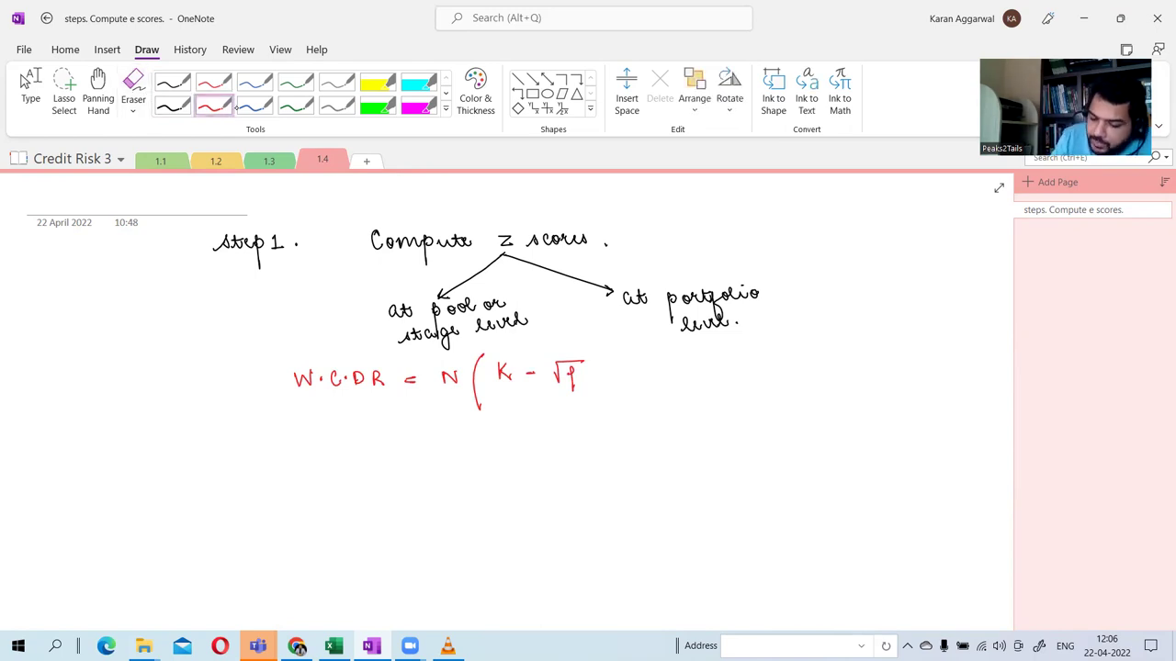
pyautogui.moveTo(591, 377)
pyautogui.mouseDown()
pyautogui.moveTo(599, 366)
pyautogui.moveTo(612, 377)
pyautogui.mouseUp()
# Complete the W.C.DR formula with the denominator √(1 − ρ) and a closing bracket, and underline "DR".
pyautogui.moveTo(490, 389); pyautogui.dragTo(635, 388)
pyautogui.moveTo(530, 408)
pyautogui.mouseDown()
pyautogui.moveTo(534, 418)
pyautogui.moveTo(599, 394)
pyautogui.moveTo(545, 417)
pyautogui.moveTo(580, 427)
pyautogui.mouseUp()
pyautogui.moveTo(617, 348); pyautogui.dragTo(636, 422)
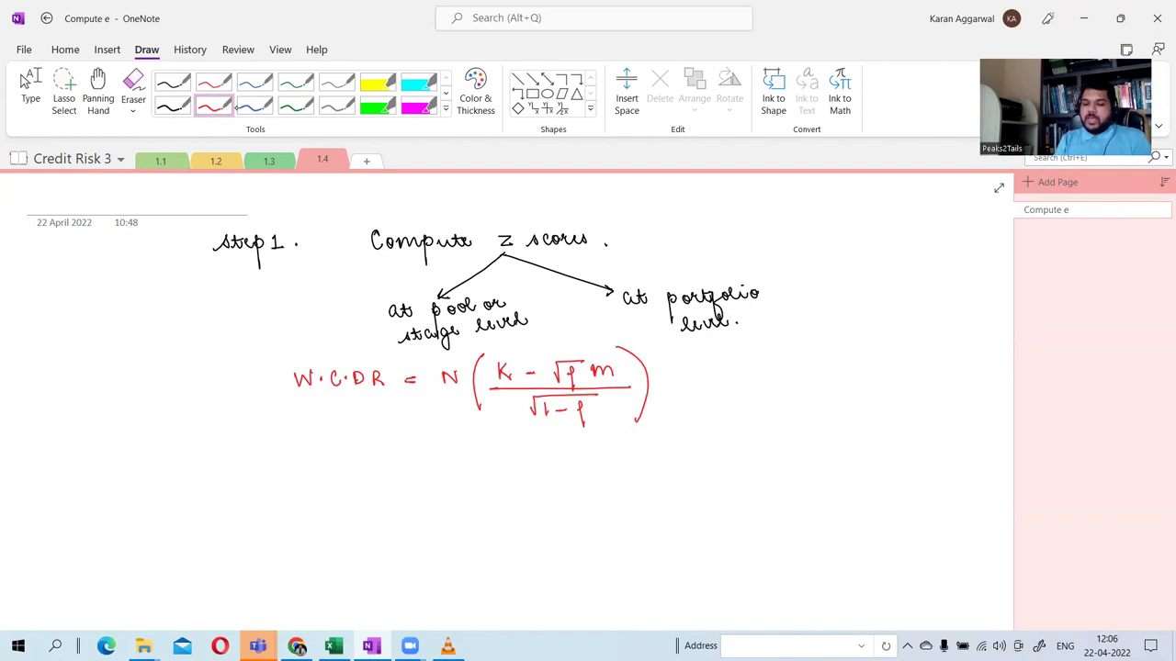
pyautogui.moveTo(349, 393); pyautogui.dragTo(384, 391)
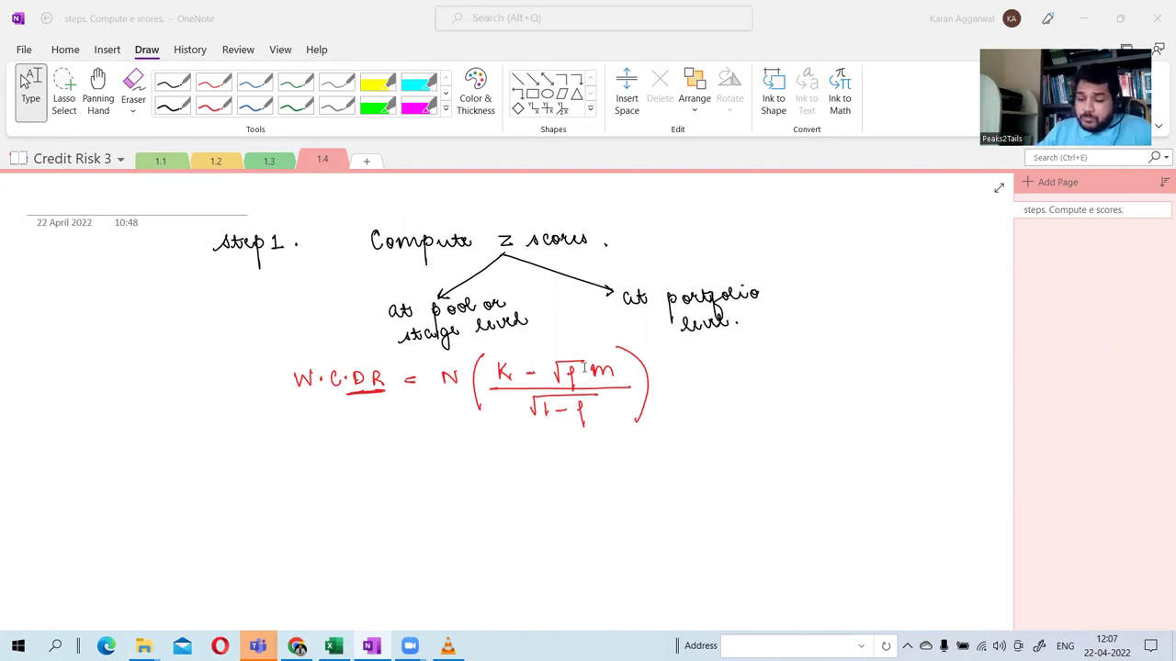
# Write "Worst case score = N⁻¹ (" in red below the W.C.DR formula.
pyautogui.scroll(-2, 578, 367)
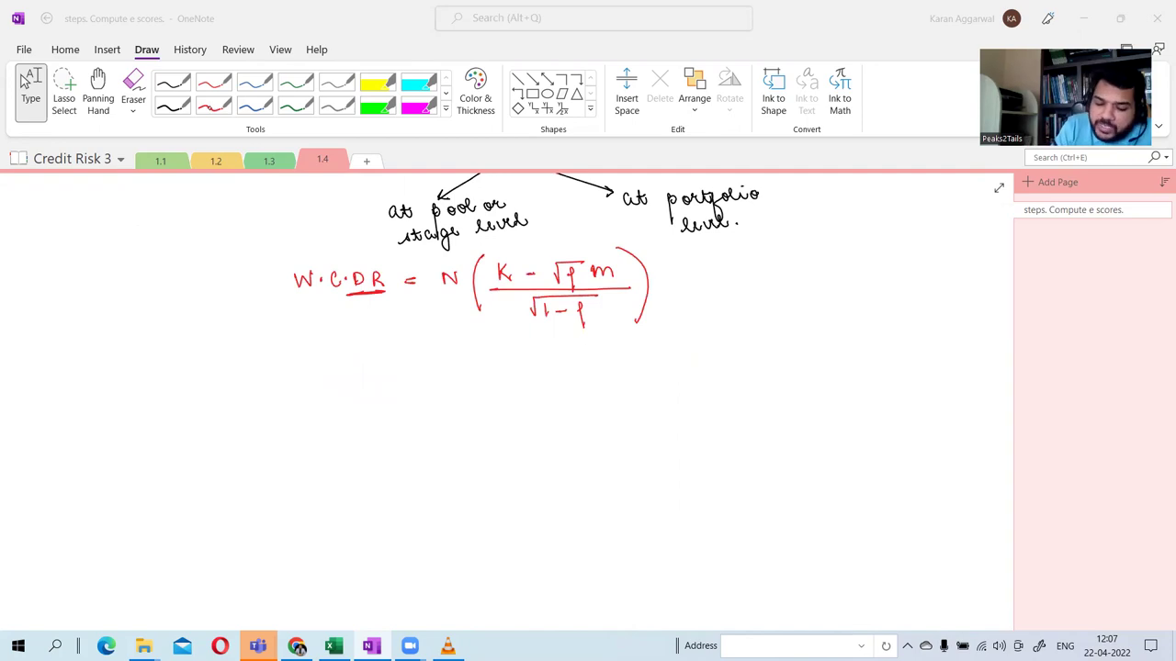
pyautogui.click(213, 106)
pyautogui.moveTo(294, 364)
pyautogui.mouseDown()
pyautogui.moveTo(308, 379)
pyautogui.moveTo(351, 364)
pyautogui.moveTo(370, 376)
pyautogui.moveTo(414, 371)
pyautogui.moveTo(365, 398)
pyautogui.moveTo(412, 391)
pyautogui.mouseUp()
pyautogui.moveTo(438, 380)
pyautogui.mouseDown()
pyautogui.moveTo(519, 365)
pyautogui.moveTo(548, 423)
pyautogui.mouseUp()
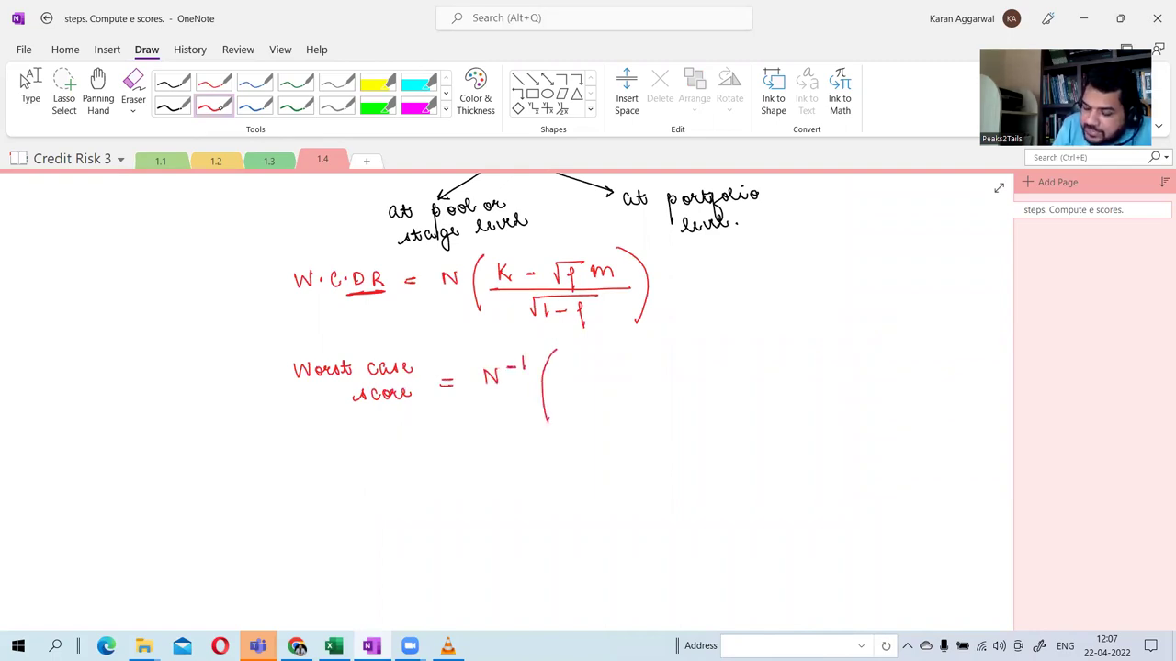
# Fill the N⁻¹ bracket with "N ((K − √ρ m) / √(1 − ρ))" and close both brackets.
pyautogui.moveTo(559, 370); pyautogui.dragTo(559, 383)
pyautogui.moveTo(559, 369)
pyautogui.mouseDown()
pyautogui.moveTo(573, 382)
pyautogui.moveTo(575, 366)
pyautogui.moveTo(595, 376)
pyautogui.moveTo(602, 415)
pyautogui.mouseUp()
pyautogui.moveTo(618, 358); pyautogui.dragTo(618, 371)
pyautogui.moveTo(627, 357)
pyautogui.mouseDown()
pyautogui.moveTo(628, 372)
pyautogui.moveTo(681, 353)
pyautogui.moveTo(673, 377)
pyautogui.moveTo(678, 364)
pyautogui.mouseUp()
pyautogui.moveTo(663, 354); pyautogui.dragTo(713, 366)
pyautogui.moveTo(606, 379); pyautogui.dragTo(731, 375)
pyautogui.moveTo(643, 401)
pyautogui.mouseDown()
pyautogui.moveTo(709, 387)
pyautogui.moveTo(661, 412)
pyautogui.moveTo(688, 404)
pyautogui.mouseUp()
pyautogui.moveTo(695, 395); pyautogui.dragTo(696, 421)
pyautogui.moveTo(707, 338); pyautogui.dragTo(731, 417)
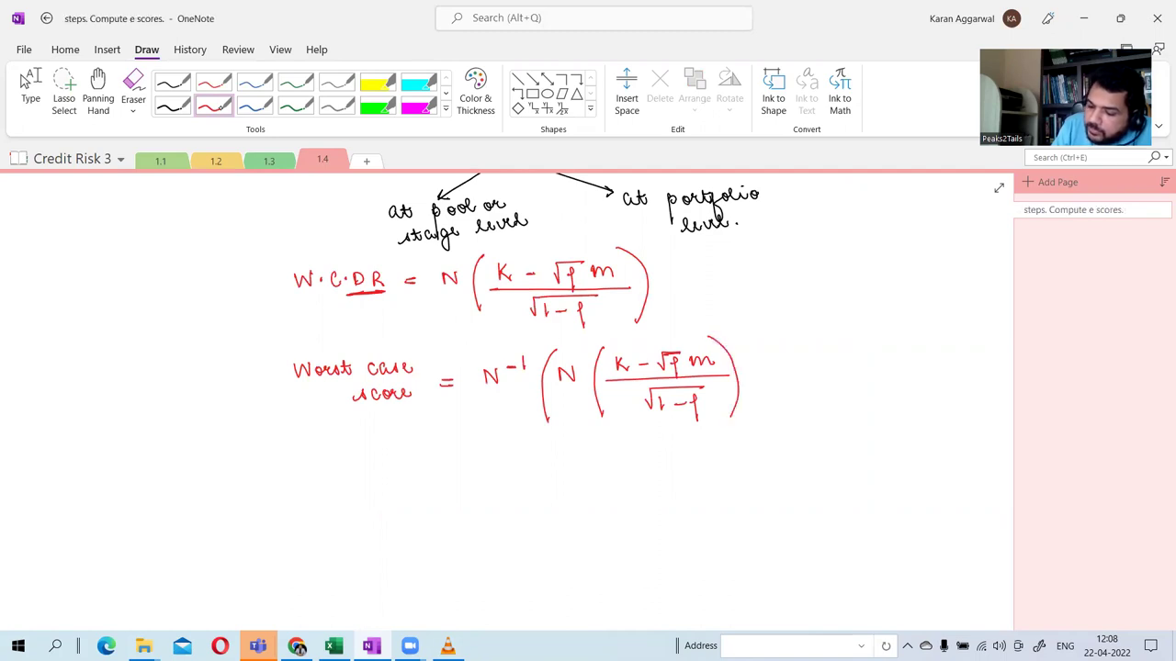
pyautogui.moveTo(733, 337); pyautogui.dragTo(761, 430)
# Write the simplified result "= (K − √ρ m) / √(1 − ρ)" on the line below.
pyautogui.moveTo(451, 463); pyautogui.dragTo(465, 468)
pyautogui.moveTo(504, 454); pyautogui.dragTo(505, 462)
pyautogui.moveTo(505, 462); pyautogui.dragTo(511, 469)
pyautogui.moveTo(527, 464)
pyautogui.mouseDown()
pyautogui.moveTo(561, 475)
pyautogui.moveTo(588, 453)
pyautogui.moveTo(570, 480)
pyautogui.moveTo(610, 461)
pyautogui.moveTo(622, 470)
pyautogui.mouseUp()
pyautogui.moveTo(485, 487); pyautogui.dragTo(633, 474)
pyautogui.moveTo(523, 507)
pyautogui.mouseDown()
pyautogui.moveTo(529, 517)
pyautogui.moveTo(595, 490)
pyautogui.moveTo(553, 514)
pyautogui.mouseUp()
pyautogui.moveTo(563, 506); pyautogui.dragTo(591, 531)
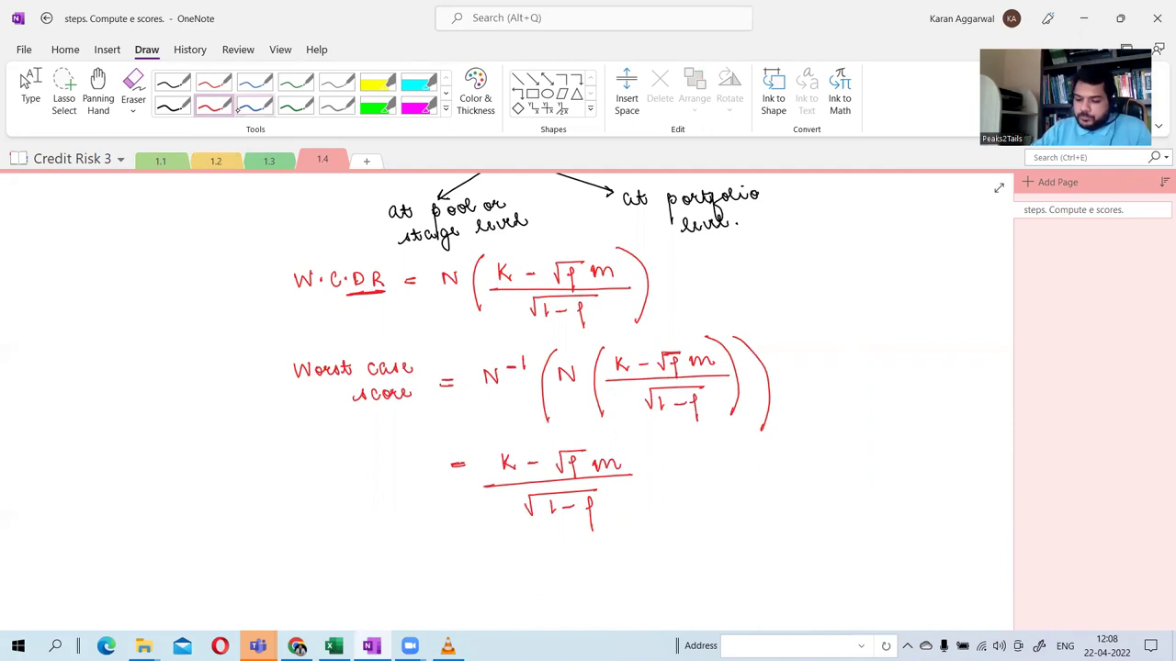
# Review the Z score Methodology page in section 1.3, from the W.C.D.R formula to the standardised probability below the bell curve.
pyautogui.click(30, 91)
pyautogui.scroll(-1, 452, 368)
pyautogui.scroll(1, 452, 368)
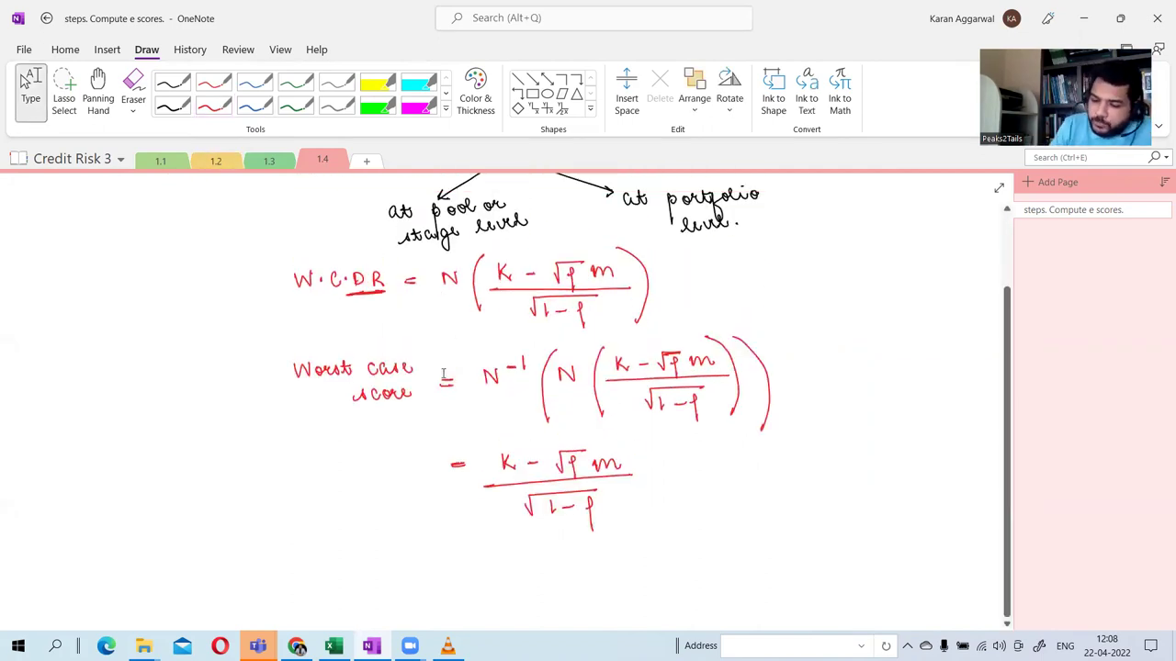
pyautogui.click(270, 161)
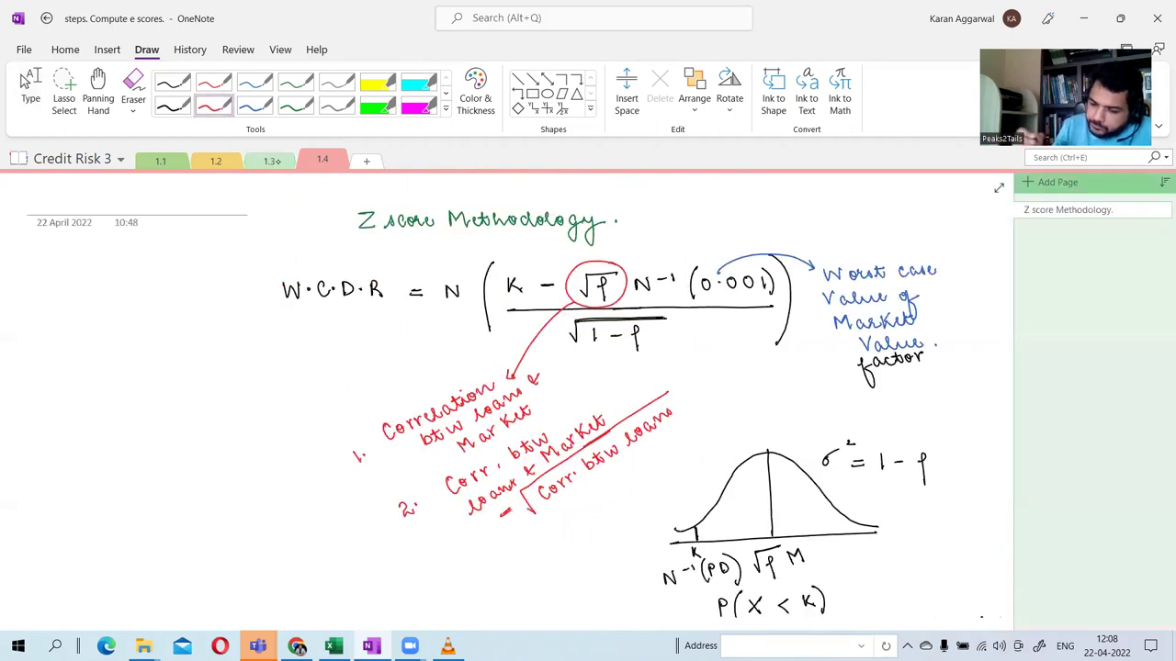
pyautogui.scroll(-1, 1007, 611)
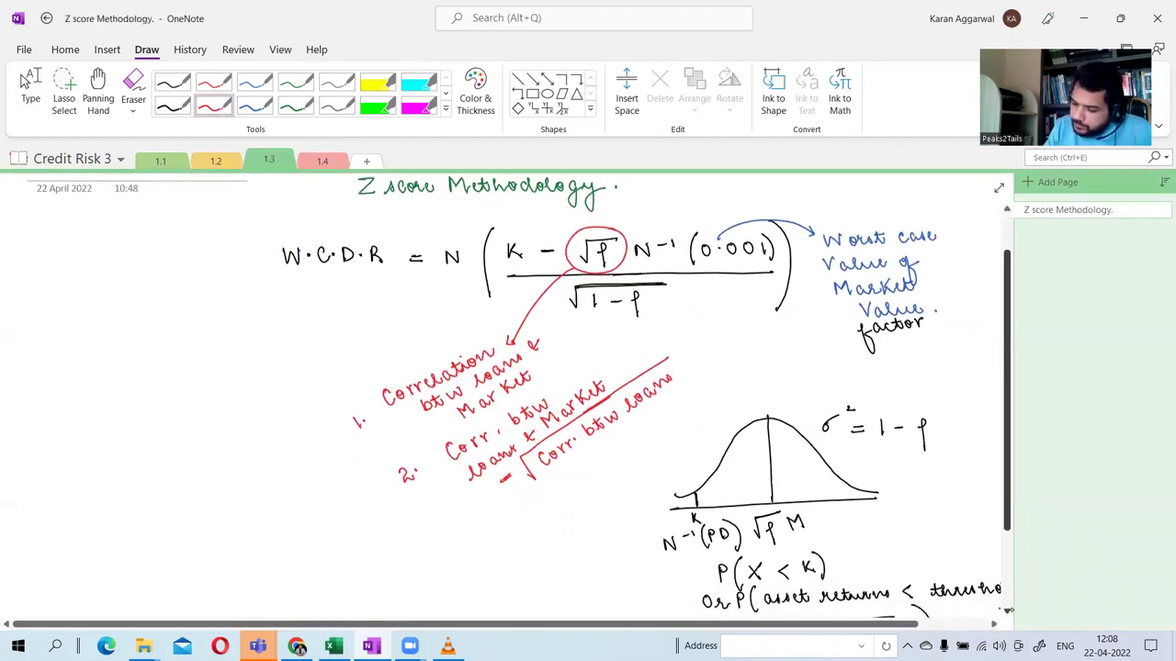
pyautogui.scroll(1, 1006, 615)
pyautogui.scroll(-3, 1007, 613)
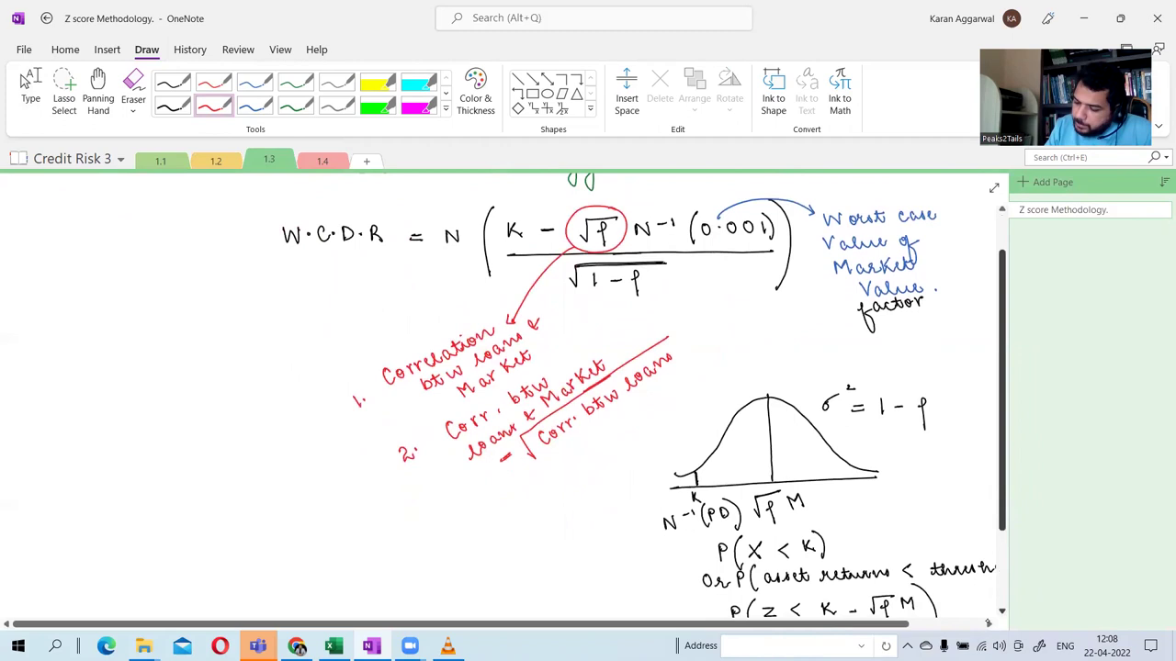
pyautogui.press('Escape')
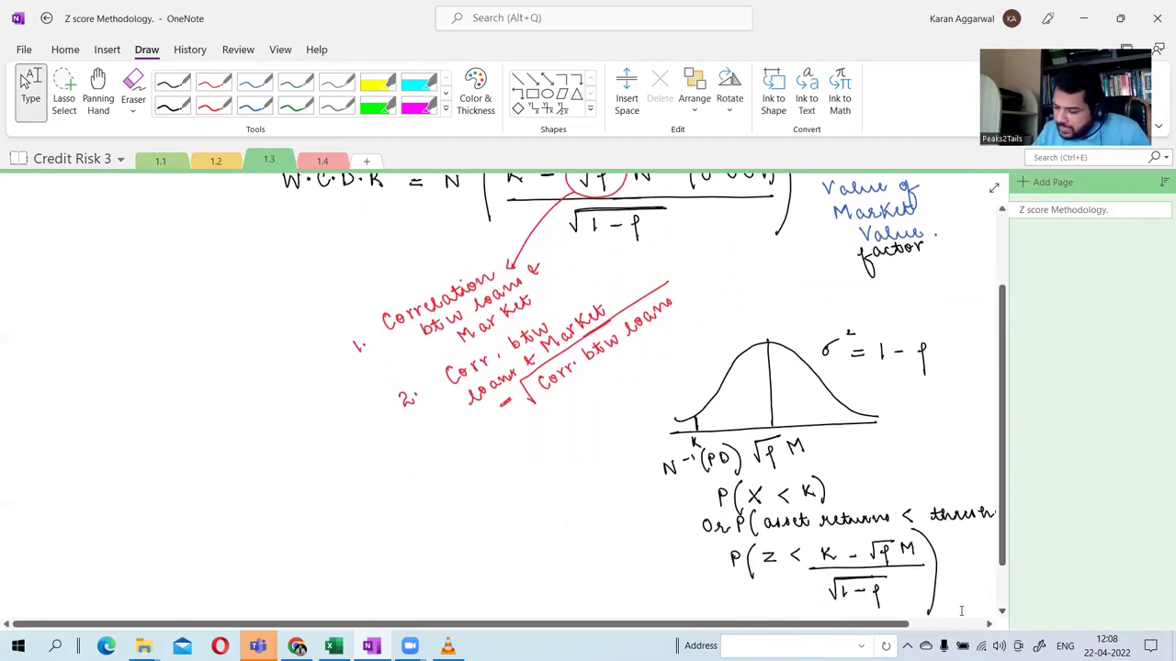
pyautogui.click(989, 624)
pyautogui.scroll(-4, 872, 574)
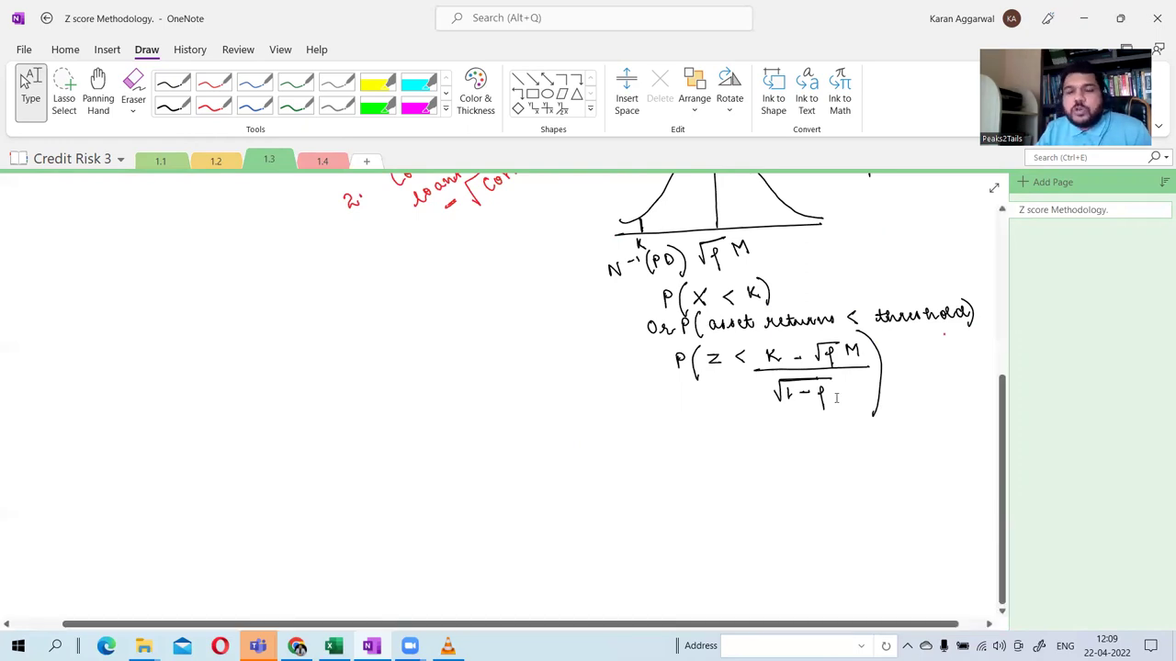
pyautogui.scroll(7, 735, 413)
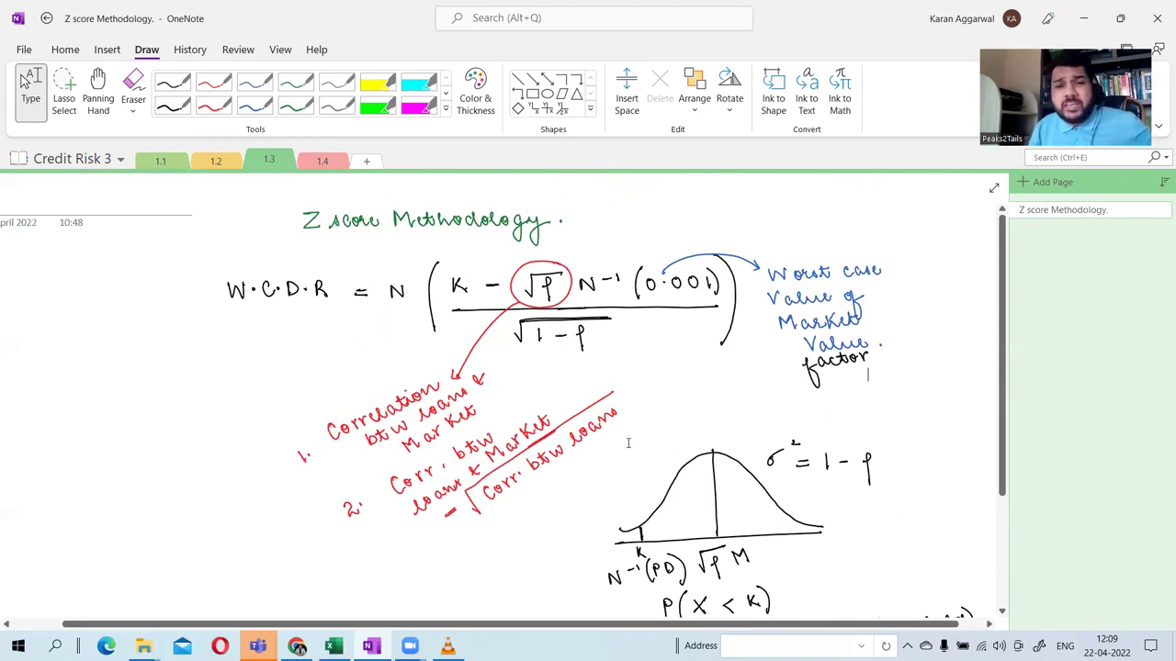
pyautogui.scroll(-5, 629, 442)
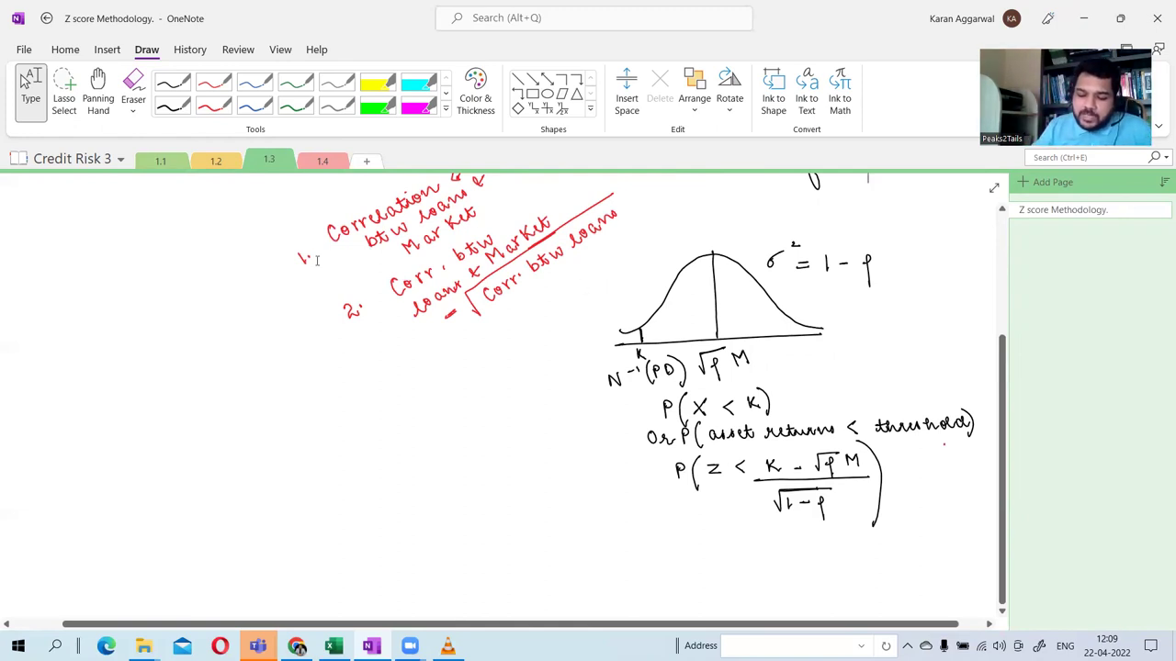
# Back in section 1.4, draw an arrow from m in the simplified formula and annotate it "Worst case value of Market factor".
pyautogui.click(322, 161)
pyautogui.scroll(-2, 314, 375)
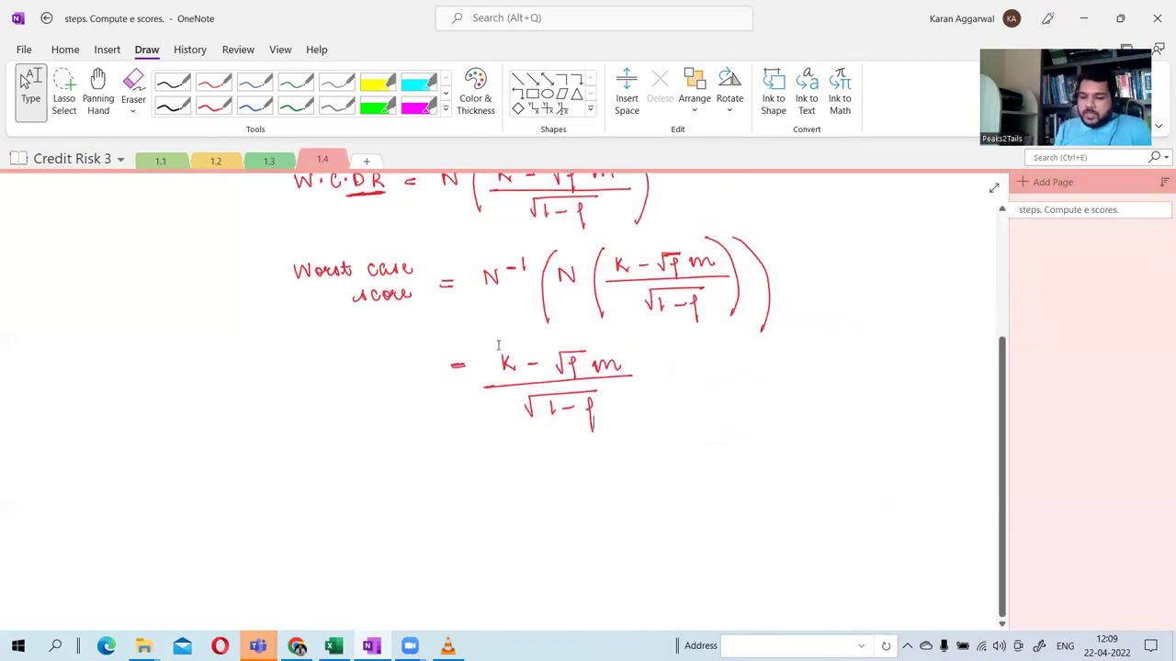
pyautogui.moveTo(603, 365)
pyautogui.mouseDown()
pyautogui.moveTo(616, 353)
pyautogui.moveTo(644, 357)
pyautogui.mouseUp()
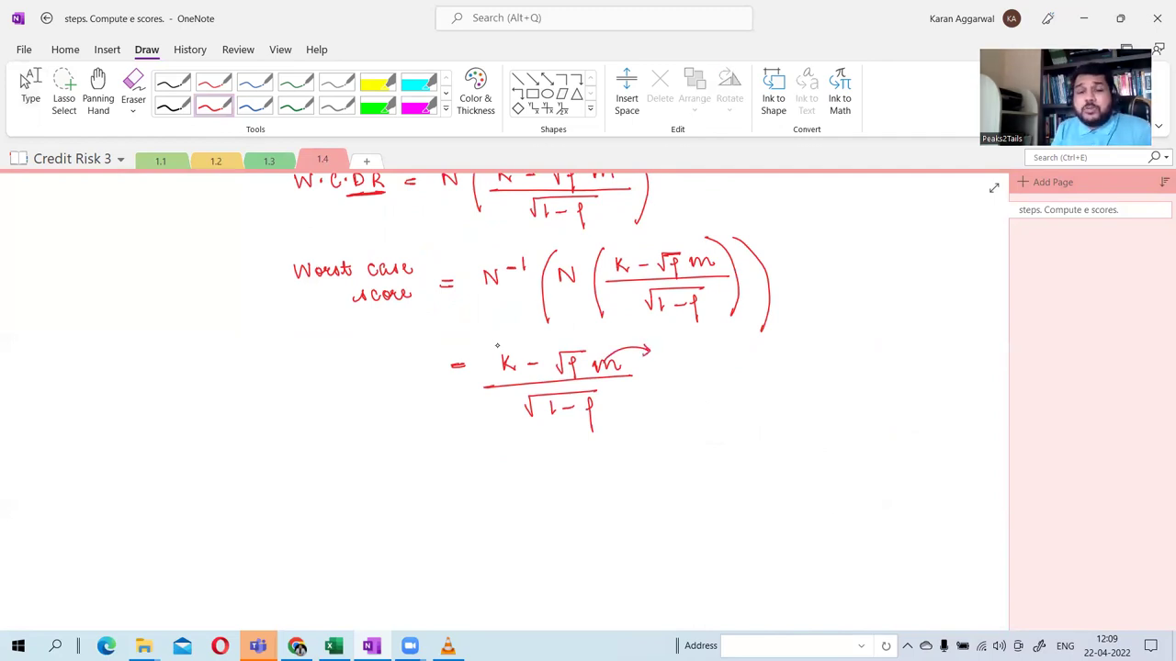
pyautogui.moveTo(667, 349)
pyautogui.mouseDown()
pyautogui.moveTo(700, 354)
pyautogui.moveTo(849, 312)
pyautogui.mouseUp()
pyautogui.moveTo(709, 371)
pyautogui.mouseDown()
pyautogui.moveTo(726, 395)
pyautogui.moveTo(744, 357)
pyautogui.moveTo(768, 364)
pyautogui.moveTo(809, 340)
pyautogui.mouseUp()
pyautogui.moveTo(750, 376)
pyautogui.mouseDown()
pyautogui.moveTo(746, 408)
pyautogui.moveTo(771, 384)
pyautogui.mouseUp()
pyautogui.moveTo(780, 375)
pyautogui.mouseDown()
pyautogui.moveTo(774, 383)
pyautogui.moveTo(805, 362)
pyautogui.mouseUp()
# Write "W.C. score." in front of the equals sign of the simplified formula.
pyautogui.moveTo(304, 366)
pyautogui.mouseDown()
pyautogui.moveTo(314, 380)
pyautogui.moveTo(327, 365)
pyautogui.moveTo(374, 380)
pyautogui.moveTo(432, 373)
pyautogui.mouseUp()
pyautogui.click(338, 374)
pyautogui.click(365, 373)
pyautogui.click(444, 373)
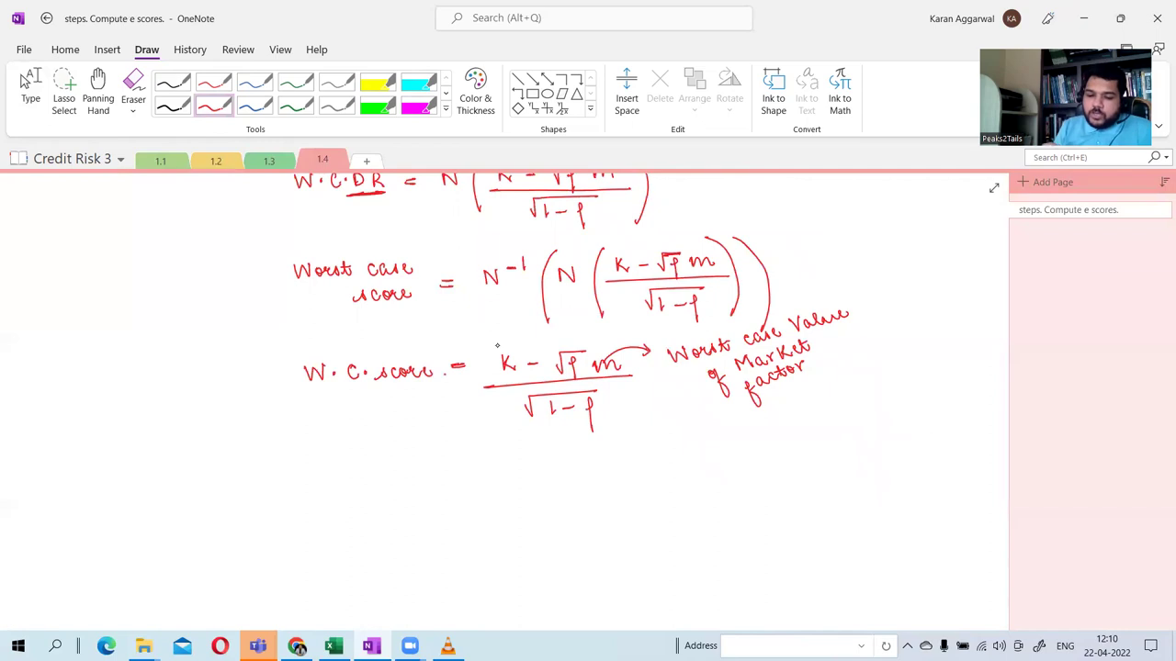
# Write the blue formula "PIT score = (K − √ρ m) / √(1 − ρ)" below the W.C. score formula.
pyautogui.click(258, 107)
pyautogui.moveTo(310, 462); pyautogui.dragTo(309, 481)
pyautogui.moveTo(309, 463)
pyautogui.mouseDown()
pyautogui.moveTo(326, 478)
pyautogui.moveTo(348, 463)
pyautogui.mouseUp()
pyautogui.moveTo(340, 463)
pyautogui.mouseDown()
pyautogui.moveTo(340, 479)
pyautogui.moveTo(449, 471)
pyautogui.mouseUp()
pyautogui.moveTo(437, 478)
pyautogui.mouseDown()
pyautogui.moveTo(497, 479)
pyautogui.moveTo(559, 462)
pyautogui.moveTo(546, 487)
pyautogui.moveTo(575, 469)
pyautogui.moveTo(590, 477)
pyautogui.mouseUp()
pyautogui.moveTo(465, 496); pyautogui.dragTo(596, 490)
pyautogui.moveTo(499, 516)
pyautogui.mouseDown()
pyautogui.moveTo(543, 504)
pyautogui.moveTo(515, 527)
pyautogui.mouseUp()
pyautogui.moveTo(528, 520)
pyautogui.mouseDown()
pyautogui.moveTo(546, 536)
pyautogui.moveTo(549, 519)
pyautogui.mouseUp()
pyautogui.moveTo(504, 503); pyautogui.dragTo(555, 502)
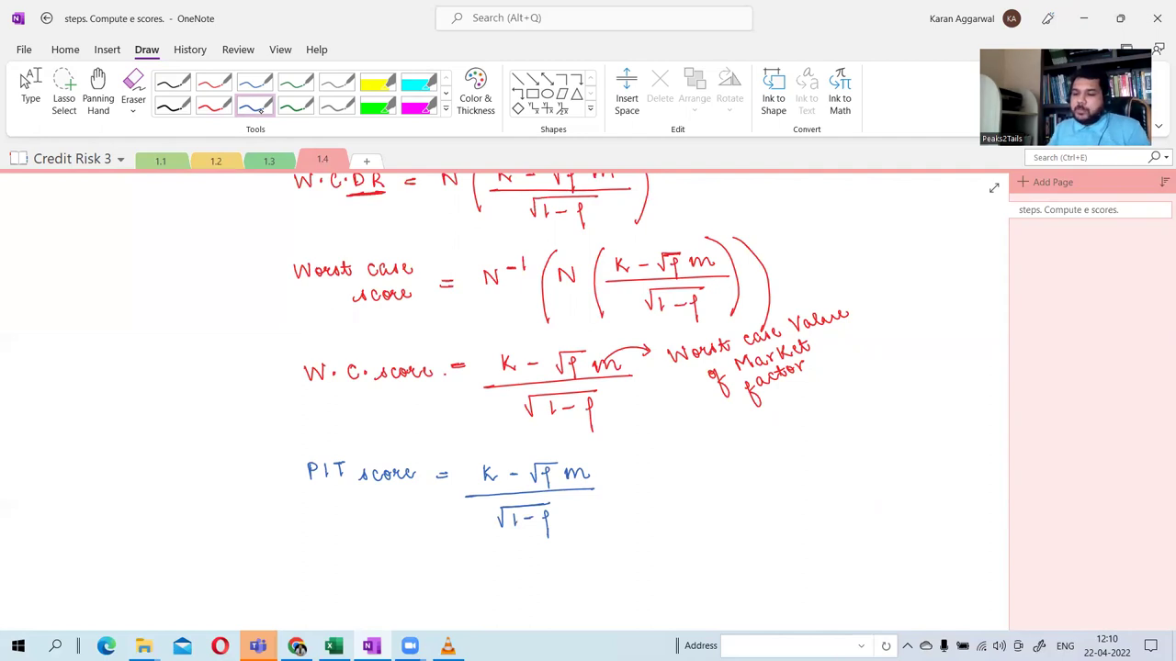
# Circle the m in the PIT score formula and go back over the notes above it.
pyautogui.click(190, 49)
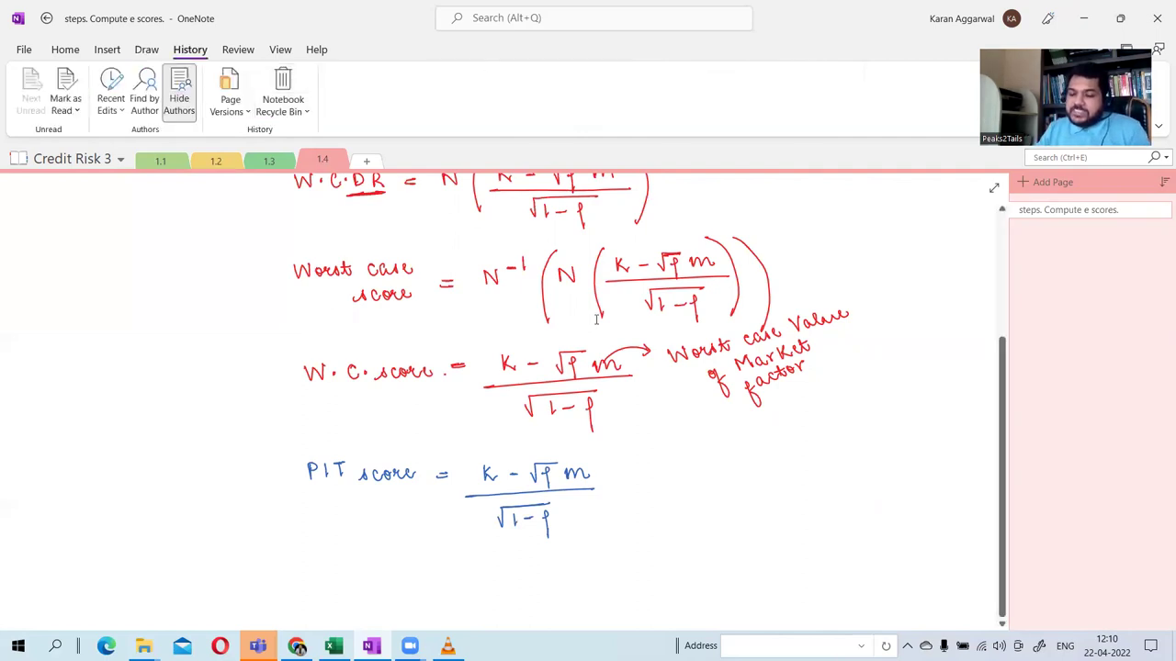
pyautogui.scroll(5, 602, 333)
pyautogui.scroll(-5, 603, 333)
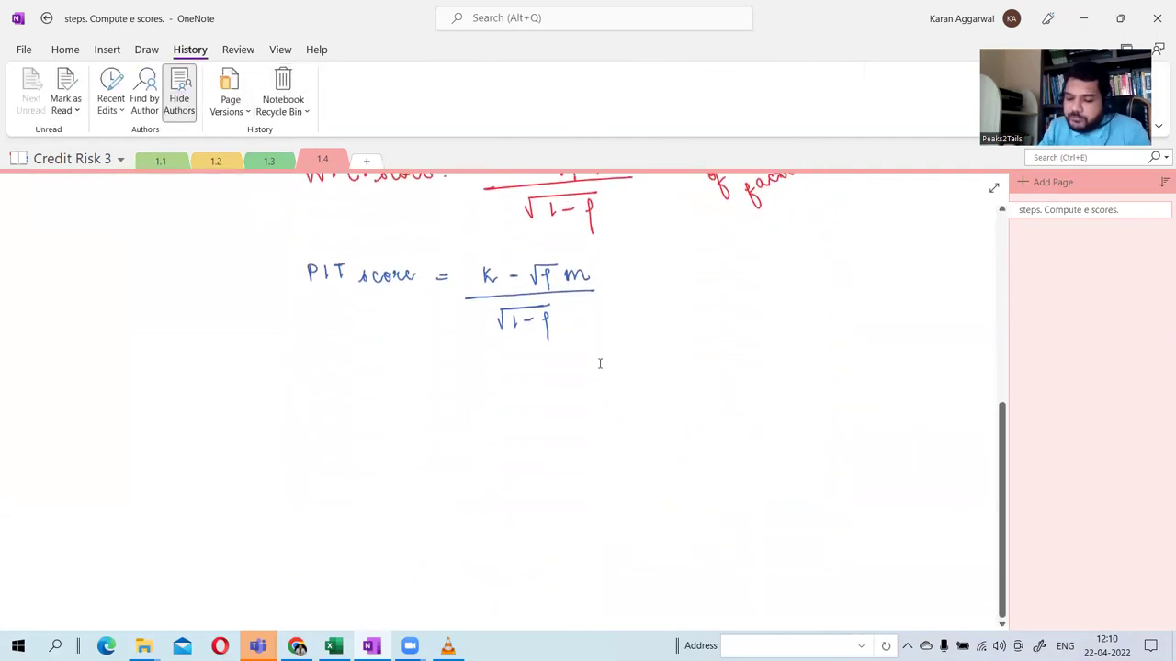
pyautogui.moveTo(577, 259)
pyautogui.mouseDown()
pyautogui.moveTo(597, 291)
pyautogui.moveTo(579, 259)
pyautogui.mouseUp()
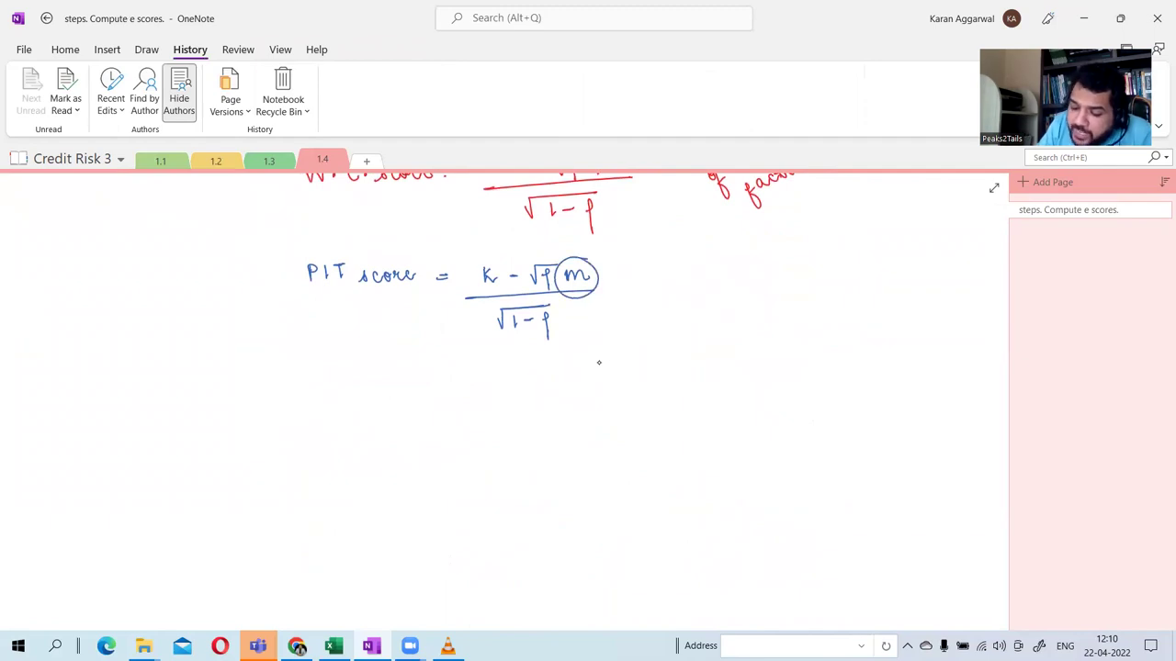
pyautogui.scroll(3, 527, 575)
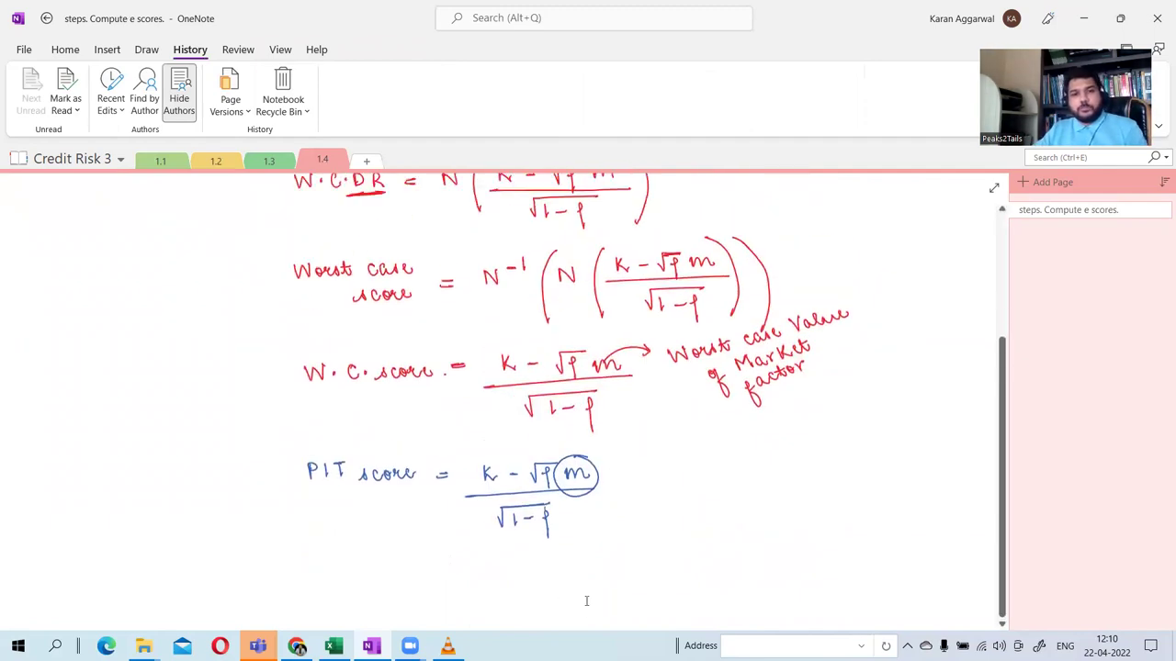
pyautogui.scroll(3, 582, 620)
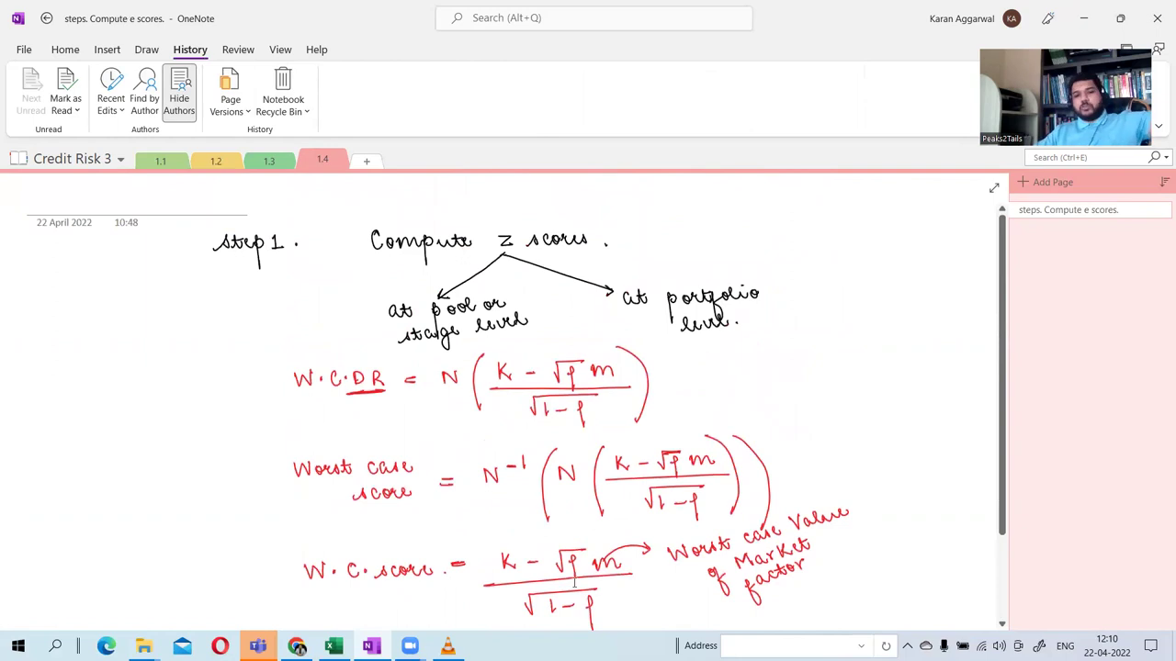
# Draw an arrow from the circled m in the PIT score formula and annotate it "PIT Value of Market factor.".
pyautogui.scroll(-2, 581, 614)
pyautogui.scroll(-2, 578, 574)
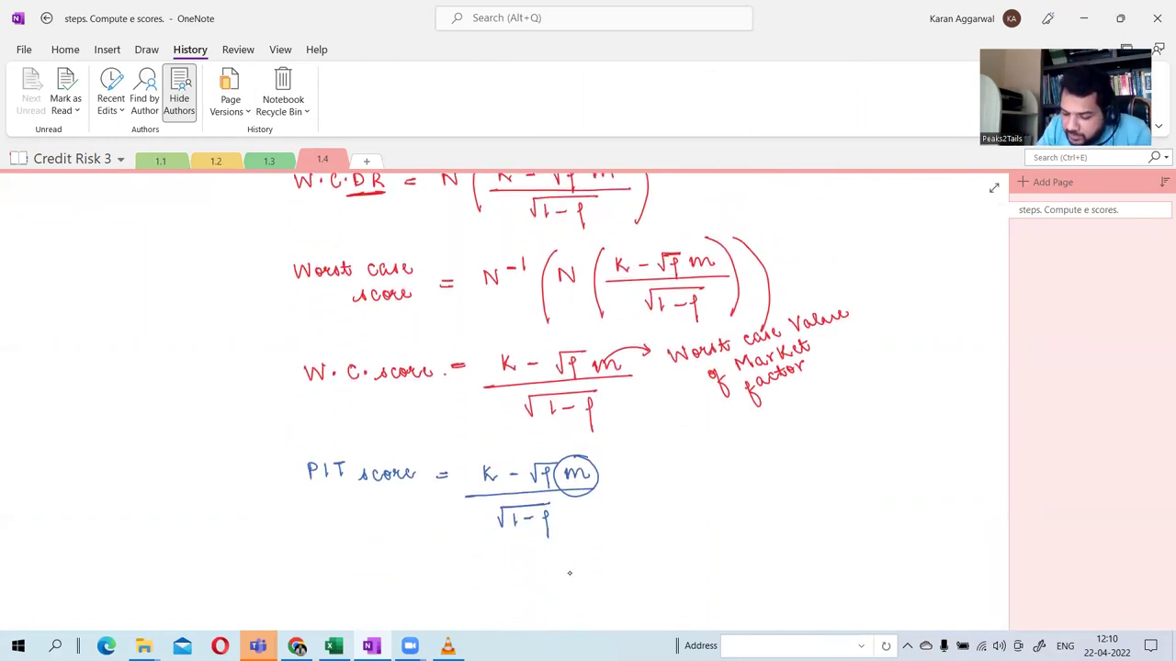
pyautogui.moveTo(590, 457)
pyautogui.mouseDown()
pyautogui.moveTo(642, 453)
pyautogui.moveTo(632, 458)
pyautogui.mouseUp()
pyautogui.moveTo(658, 459)
pyautogui.mouseDown()
pyautogui.moveTo(658, 445)
pyautogui.moveTo(674, 458)
pyautogui.mouseUp()
pyautogui.moveTo(679, 440)
pyautogui.mouseDown()
pyautogui.moveTo(695, 439)
pyautogui.moveTo(689, 454)
pyautogui.moveTo(725, 436)
pyautogui.moveTo(746, 440)
pyautogui.mouseUp()
pyautogui.moveTo(750, 432)
pyautogui.mouseDown()
pyautogui.moveTo(752, 446)
pyautogui.moveTo(787, 436)
pyautogui.mouseUp()
pyautogui.moveTo(801, 428)
pyautogui.mouseDown()
pyautogui.moveTo(795, 454)
pyautogui.moveTo(805, 441)
pyautogui.mouseUp()
pyautogui.moveTo(686, 485); pyautogui.dragTo(722, 472)
pyautogui.moveTo(720, 482); pyautogui.dragTo(732, 467)
pyautogui.moveTo(741, 459)
pyautogui.mouseDown()
pyautogui.moveTo(737, 475)
pyautogui.moveTo(759, 469)
pyautogui.mouseUp()
pyautogui.moveTo(755, 459)
pyautogui.mouseDown()
pyautogui.moveTo(770, 456)
pyautogui.moveTo(735, 516)
pyautogui.moveTo(743, 496)
pyautogui.mouseUp()
pyautogui.moveTo(755, 483)
pyautogui.mouseDown()
pyautogui.moveTo(750, 493)
pyautogui.moveTo(763, 490)
pyautogui.mouseUp()
pyautogui.moveTo(758, 482); pyautogui.dragTo(778, 487)
pyautogui.moveTo(779, 480); pyautogui.dragTo(791, 475)
pyautogui.click(801, 477)
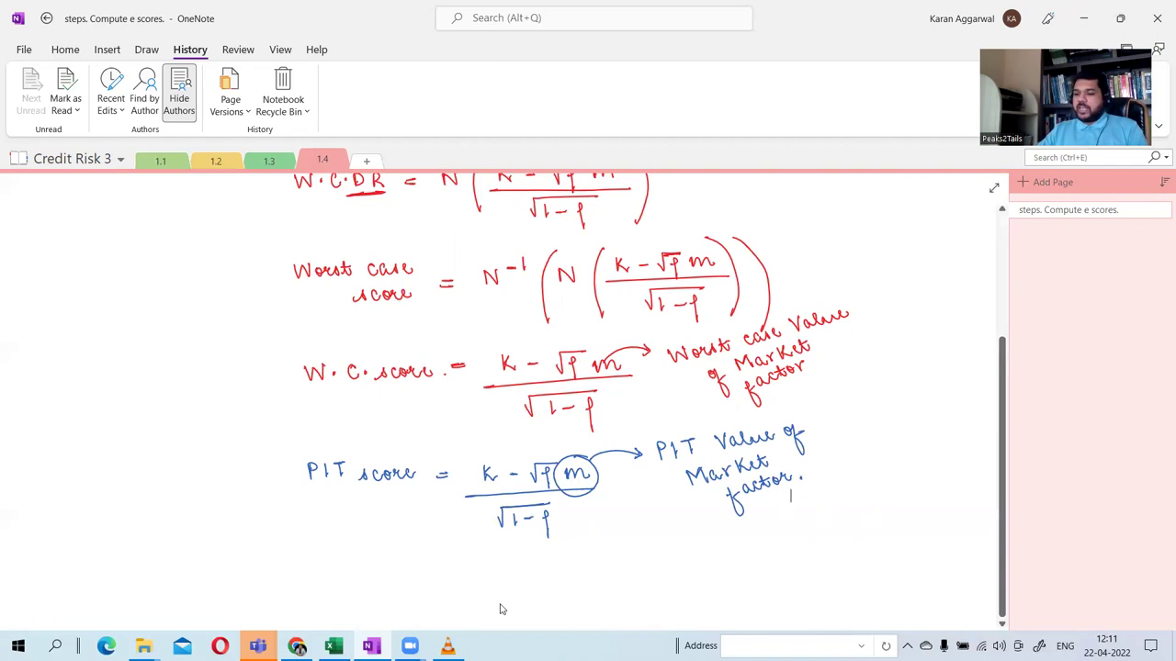
# Write "Mean of PIT score = K / √(1 − ρ)" below the PIT score formula.
pyautogui.scroll(-2, 509, 581)
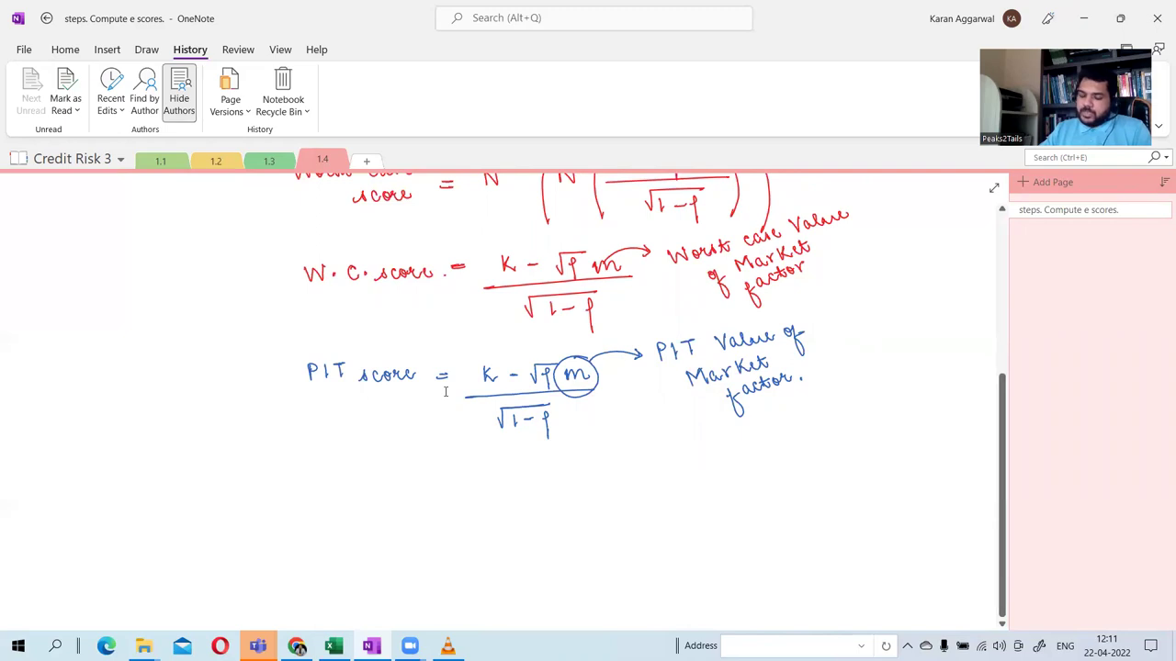
pyautogui.scroll(-2, 445, 392)
pyautogui.moveTo(306, 371)
pyautogui.mouseDown()
pyautogui.moveTo(309, 391)
pyautogui.moveTo(395, 390)
pyautogui.moveTo(404, 413)
pyautogui.mouseUp()
pyautogui.moveTo(439, 371); pyautogui.dragTo(439, 389)
pyautogui.moveTo(439, 369)
pyautogui.mouseDown()
pyautogui.moveTo(458, 386)
pyautogui.moveTo(483, 370)
pyautogui.mouseUp()
pyautogui.moveTo(475, 372)
pyautogui.mouseDown()
pyautogui.moveTo(475, 388)
pyautogui.moveTo(560, 384)
pyautogui.mouseUp()
pyautogui.moveTo(580, 380); pyautogui.dragTo(594, 387)
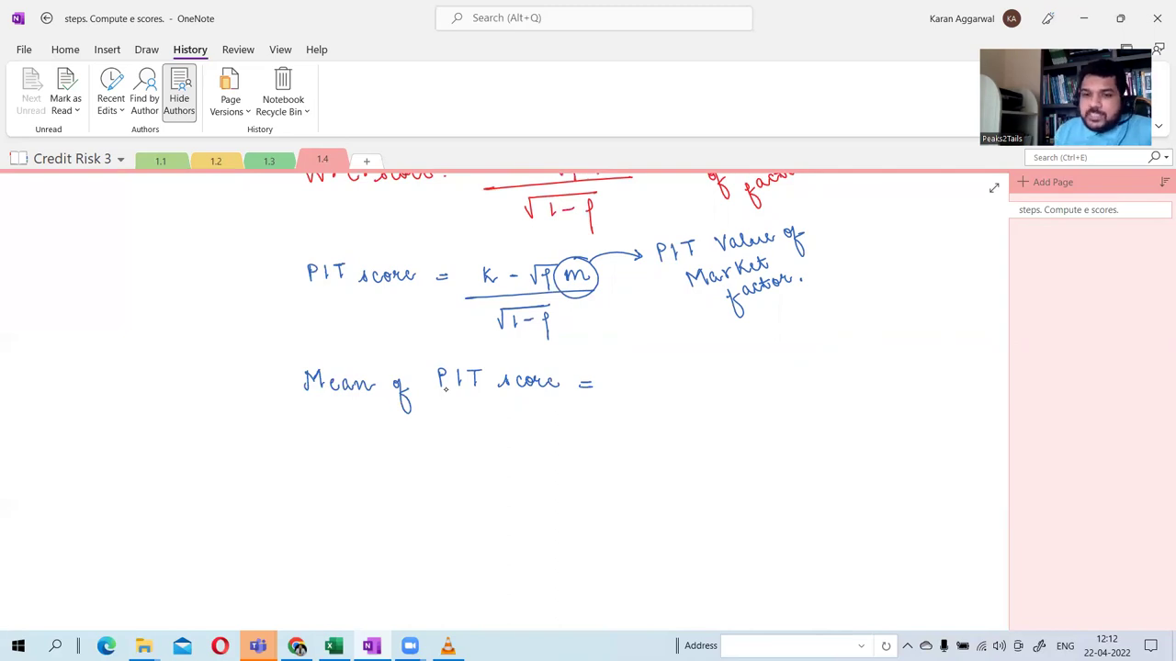
pyautogui.moveTo(622, 368)
pyautogui.mouseDown()
pyautogui.moveTo(622, 387)
pyautogui.moveTo(672, 392)
pyautogui.mouseUp()
pyautogui.moveTo(602, 415)
pyautogui.mouseDown()
pyautogui.moveTo(605, 428)
pyautogui.moveTo(663, 402)
pyautogui.moveTo(623, 426)
pyautogui.moveTo(644, 418)
pyautogui.moveTo(656, 439)
pyautogui.mouseUp()
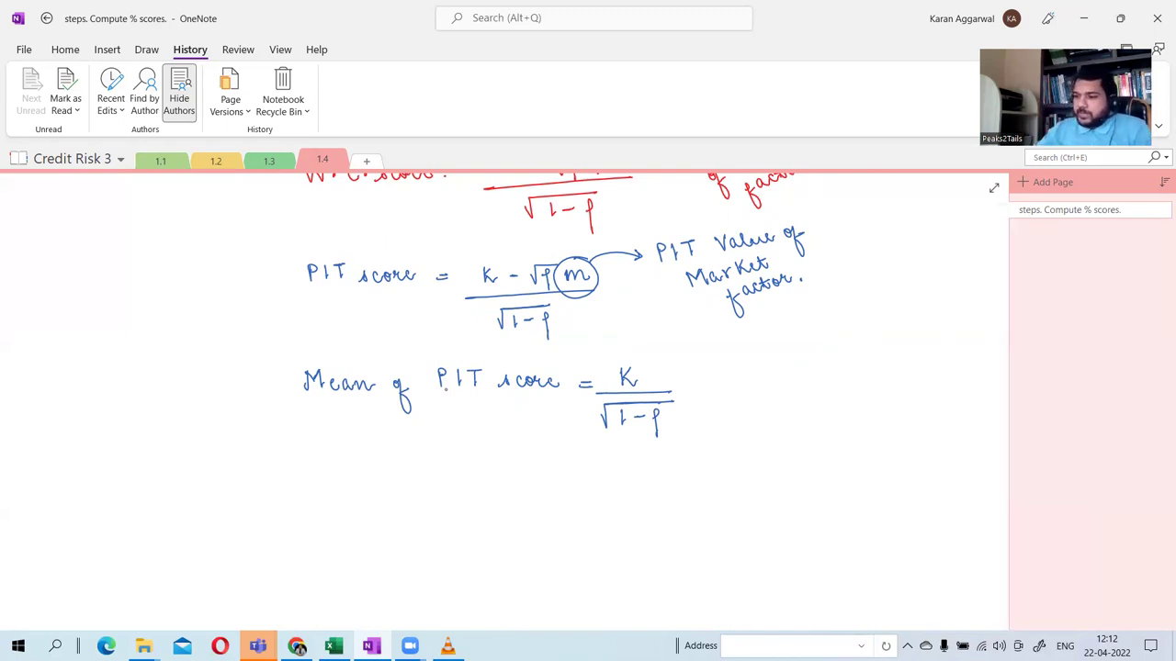
# Write "S.D of PIT score =" below the mean formula.
pyautogui.scroll(-2, 452, 408)
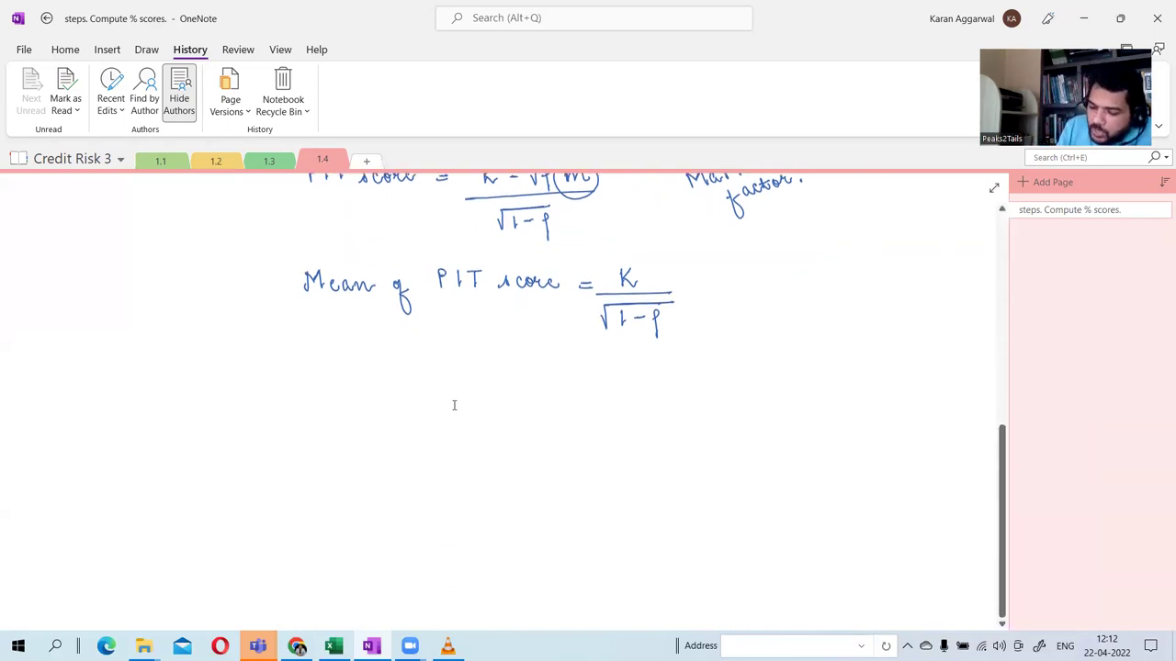
pyautogui.moveTo(358, 354)
pyautogui.mouseDown()
pyautogui.moveTo(349, 367)
pyautogui.moveTo(410, 386)
pyautogui.moveTo(440, 361)
pyautogui.mouseUp()
pyautogui.moveTo(453, 353)
pyautogui.mouseDown()
pyautogui.moveTo(453, 367)
pyautogui.moveTo(472, 353)
pyautogui.mouseUp()
pyautogui.moveTo(464, 353)
pyautogui.mouseDown()
pyautogui.moveTo(465, 367)
pyautogui.moveTo(491, 368)
pyautogui.mouseUp()
pyautogui.moveTo(508, 360)
pyautogui.mouseDown()
pyautogui.moveTo(503, 369)
pyautogui.moveTo(577, 367)
pyautogui.mouseUp()
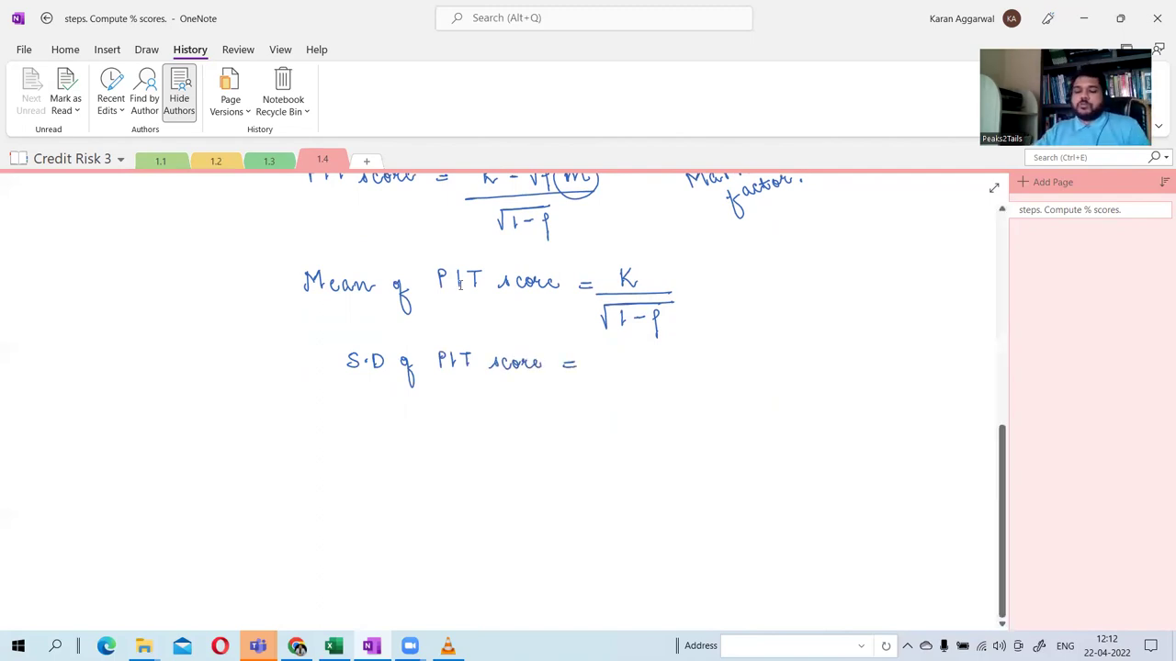
# Note the variance ρ / (1 − ρ) beside the formulas with an arrow, and complete the S.D formula with √ρ / √(1 − ρ).
pyautogui.scroll(3, 507, 311)
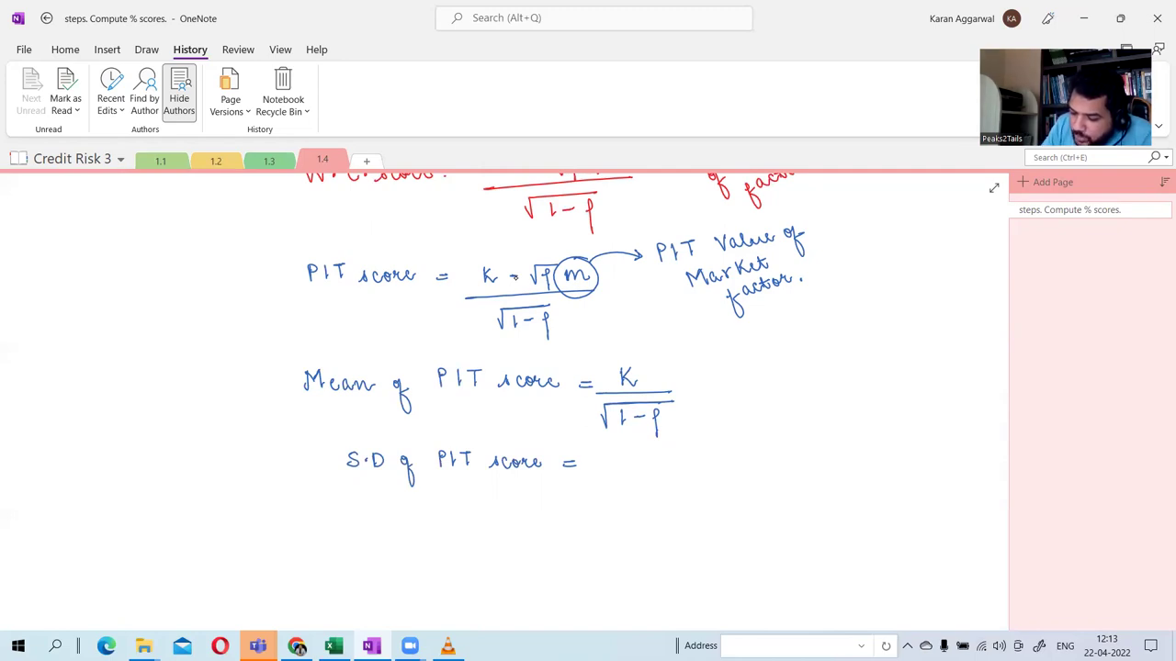
pyautogui.moveTo(777, 360)
pyautogui.mouseDown()
pyautogui.moveTo(783, 389)
pyautogui.moveTo(812, 379)
pyautogui.moveTo(767, 409)
pyautogui.moveTo(792, 403)
pyautogui.moveTo(804, 422)
pyautogui.moveTo(726, 436)
pyautogui.mouseUp()
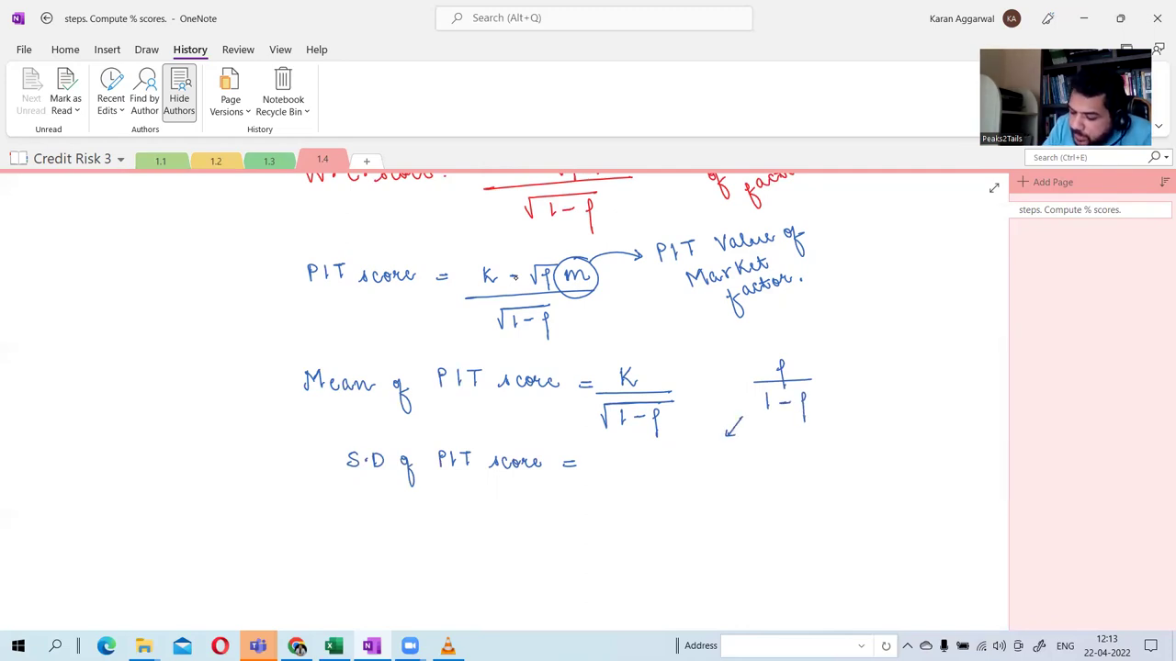
pyautogui.moveTo(615, 467)
pyautogui.mouseDown()
pyautogui.moveTo(655, 451)
pyautogui.moveTo(628, 483)
pyautogui.moveTo(667, 479)
pyautogui.mouseUp()
pyautogui.moveTo(599, 506)
pyautogui.mouseDown()
pyautogui.moveTo(674, 495)
pyautogui.moveTo(619, 518)
pyautogui.mouseUp()
pyautogui.moveTo(632, 509)
pyautogui.mouseDown()
pyautogui.moveTo(647, 508)
pyautogui.moveTo(658, 531)
pyautogui.mouseUp()
pyautogui.moveTo(606, 498); pyautogui.dragTo(676, 493)
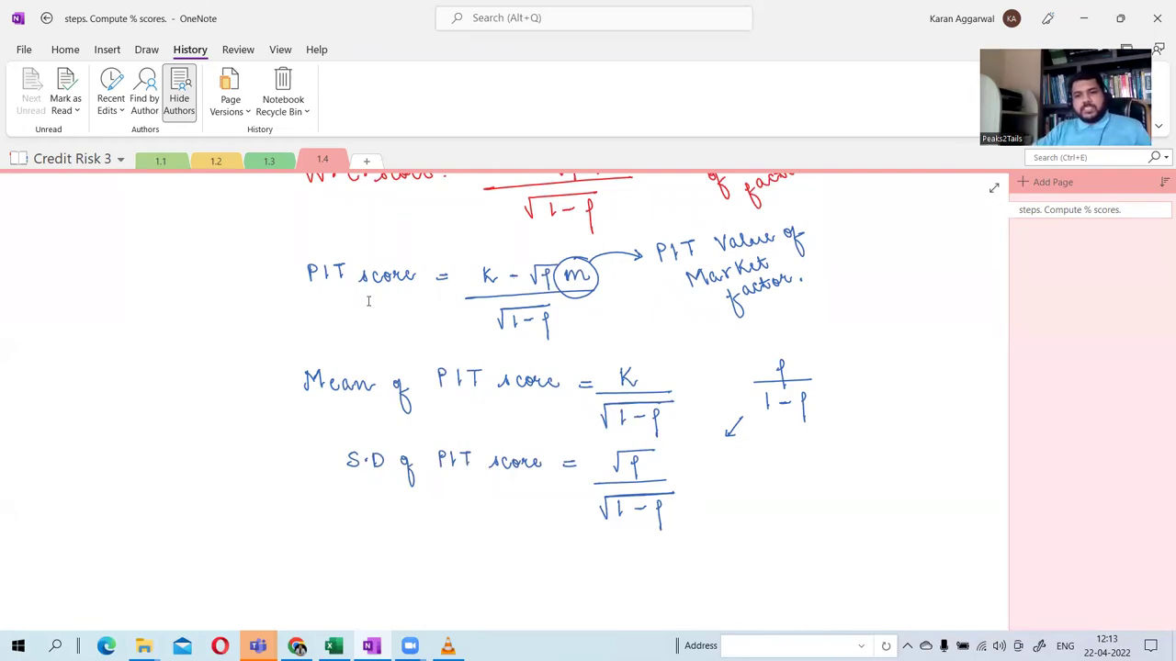
# Review the worst-case score, PIT score, mean and S.D formulas across the page.
pyautogui.scroll(1, 437, 443)
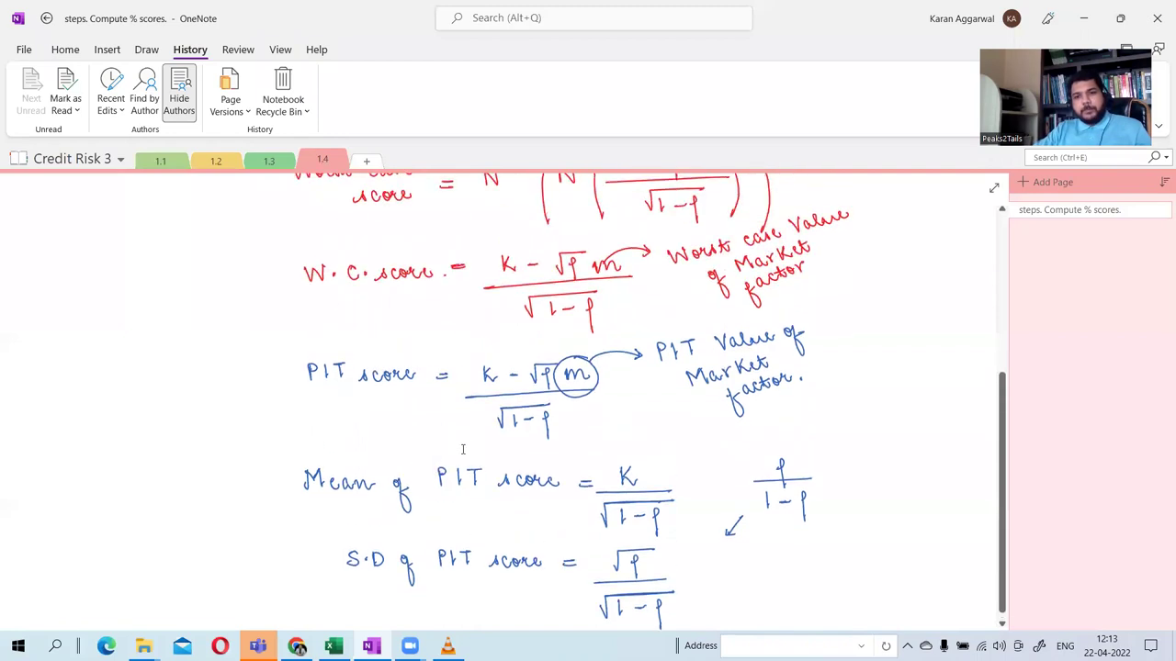
pyautogui.scroll(-2, 465, 441)
pyautogui.scroll(-1, 463, 427)
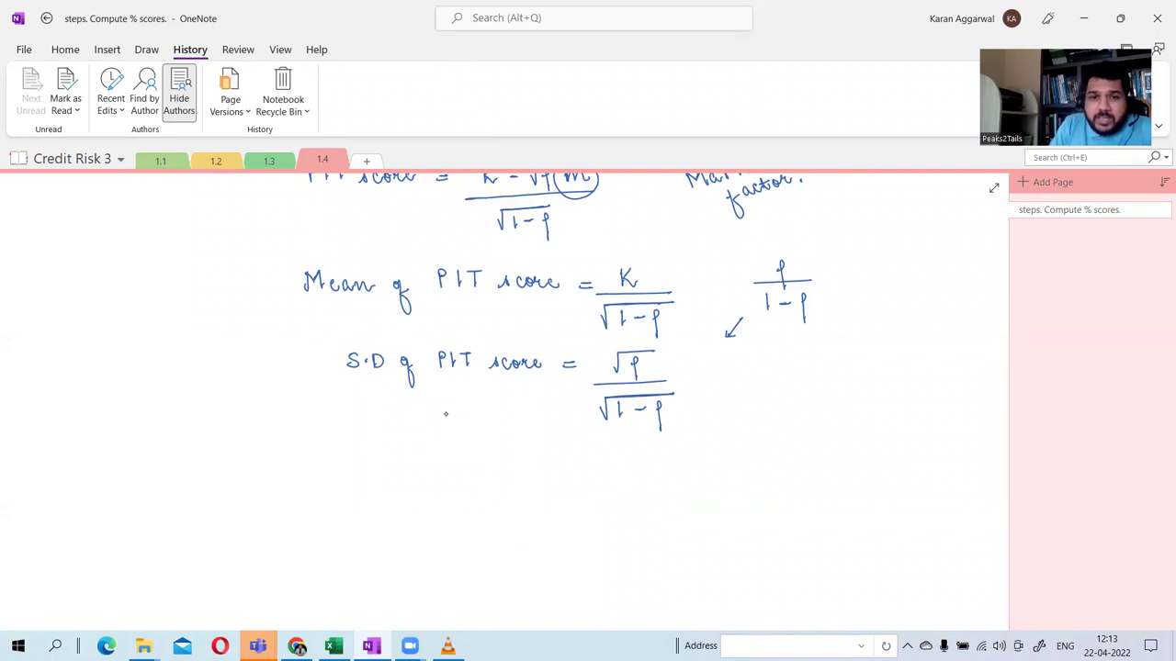
pyautogui.scroll(5, 358, 390)
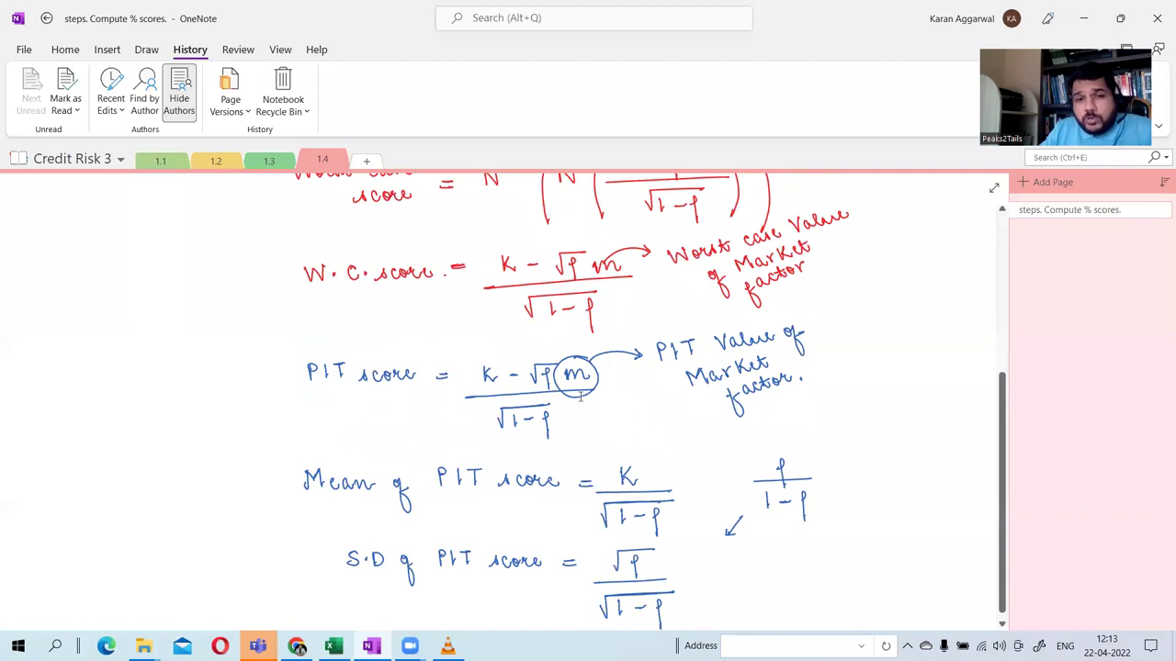
pyautogui.scroll(-3, 578, 397)
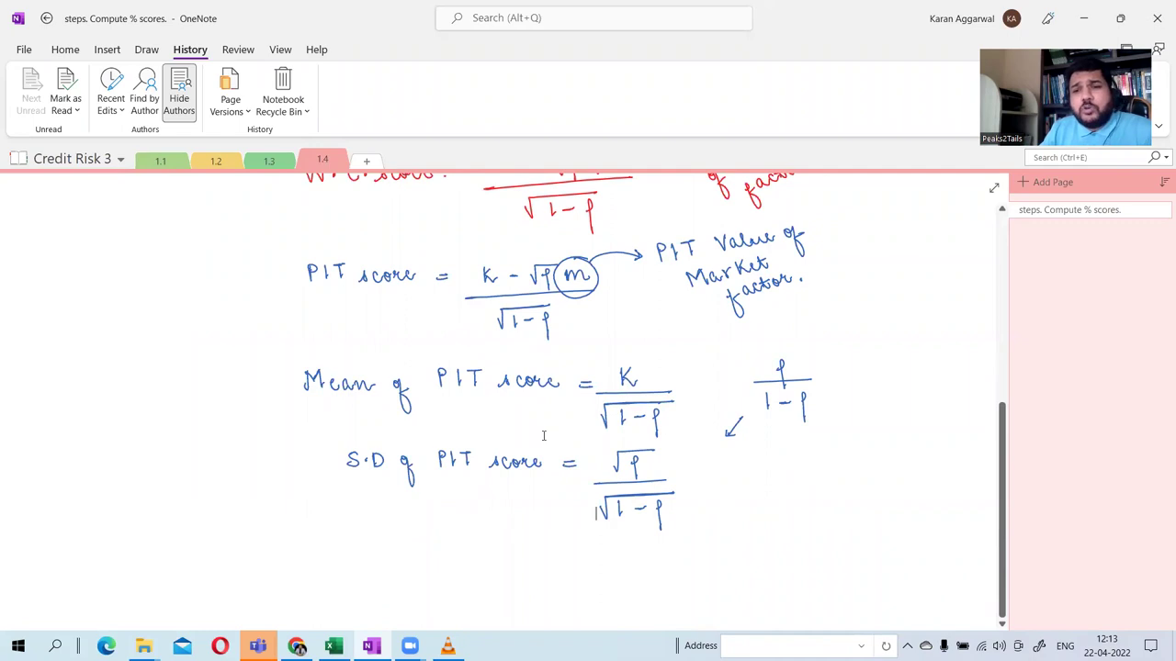
pyautogui.scroll(10, 543, 436)
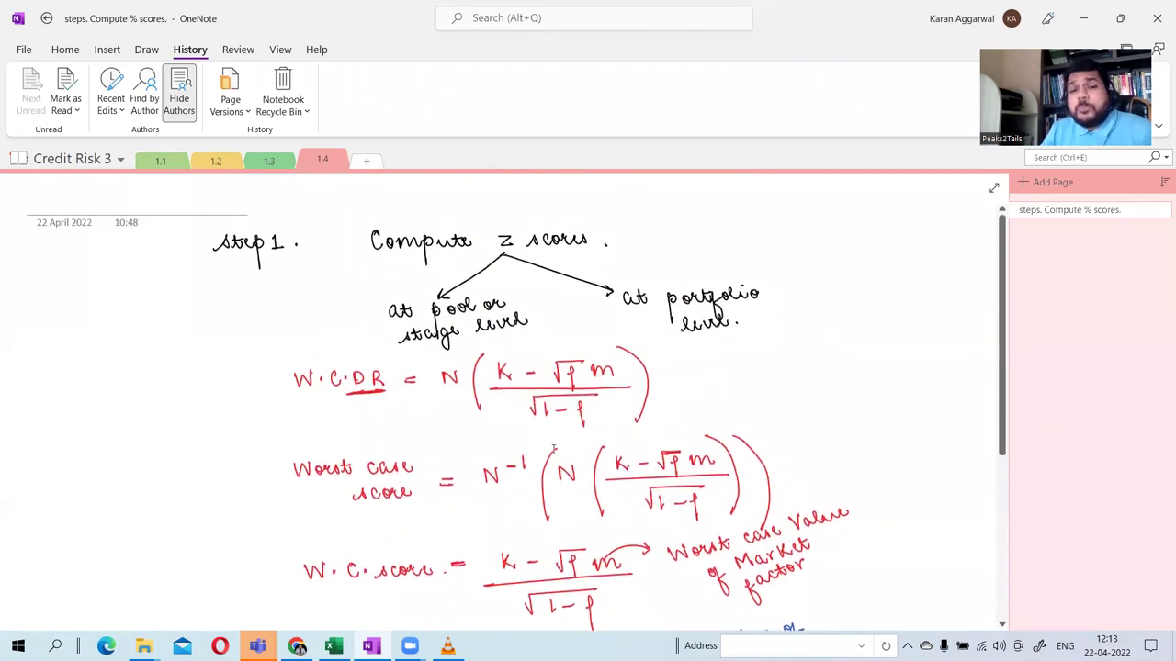
pyautogui.scroll(-6, 554, 449)
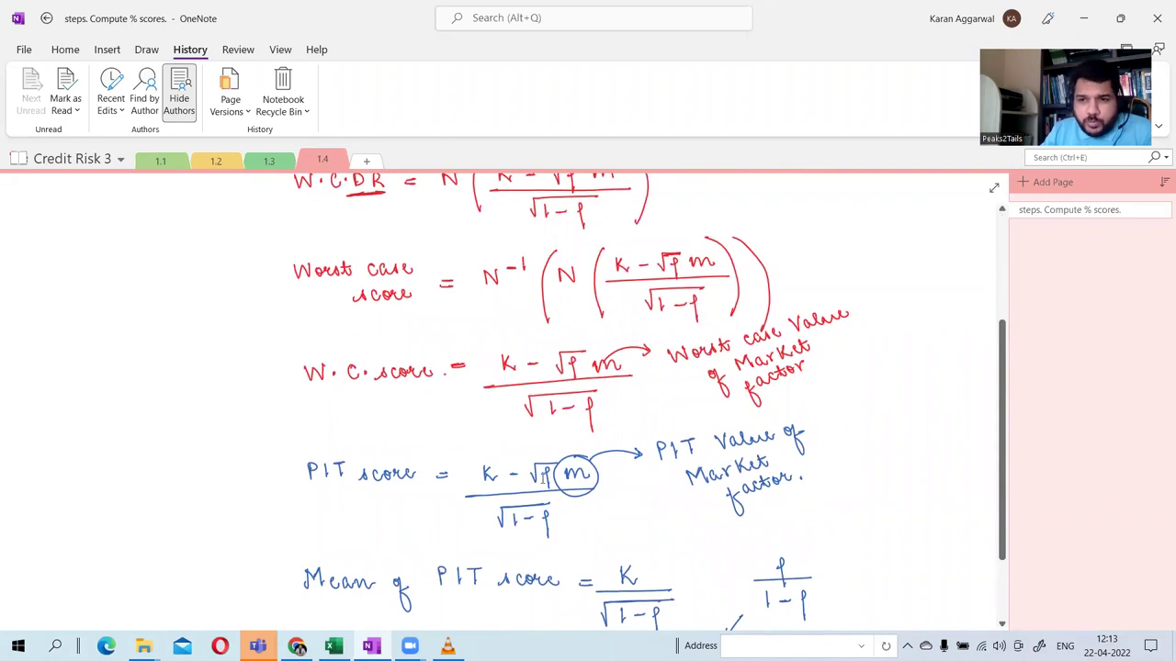
pyautogui.scroll(-1, 543, 470)
pyautogui.scroll(-1, 504, 499)
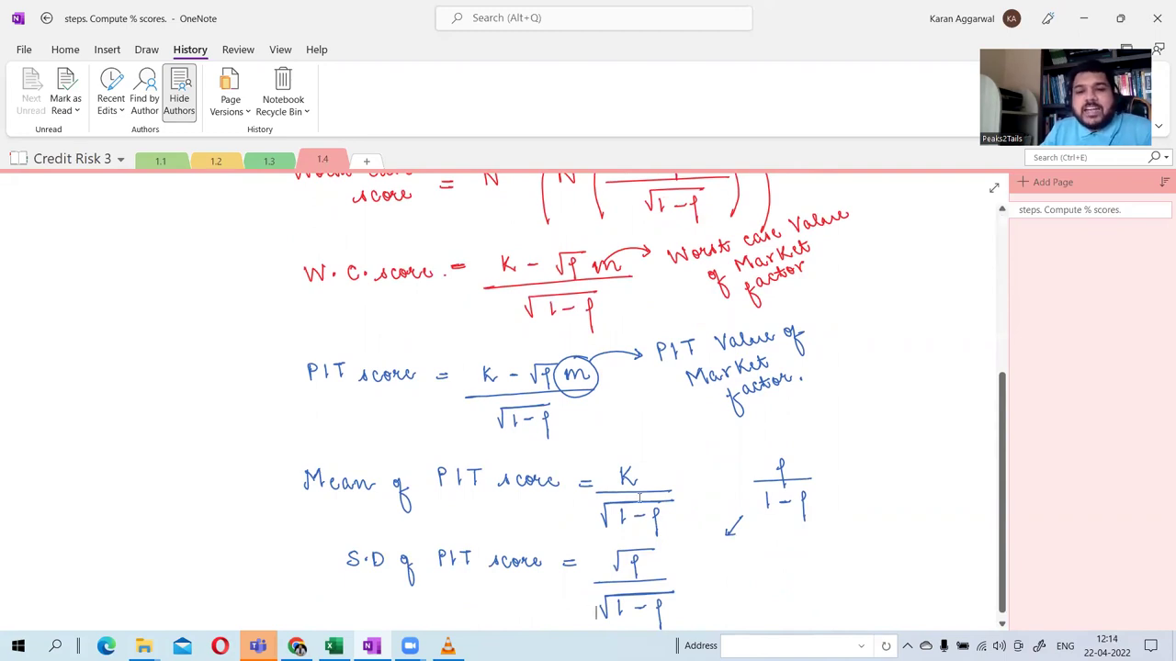
# Write "K = Mean of PIT score × √(1 − ρ)" below the S.D formula.
pyautogui.scroll(-3, 641, 496)
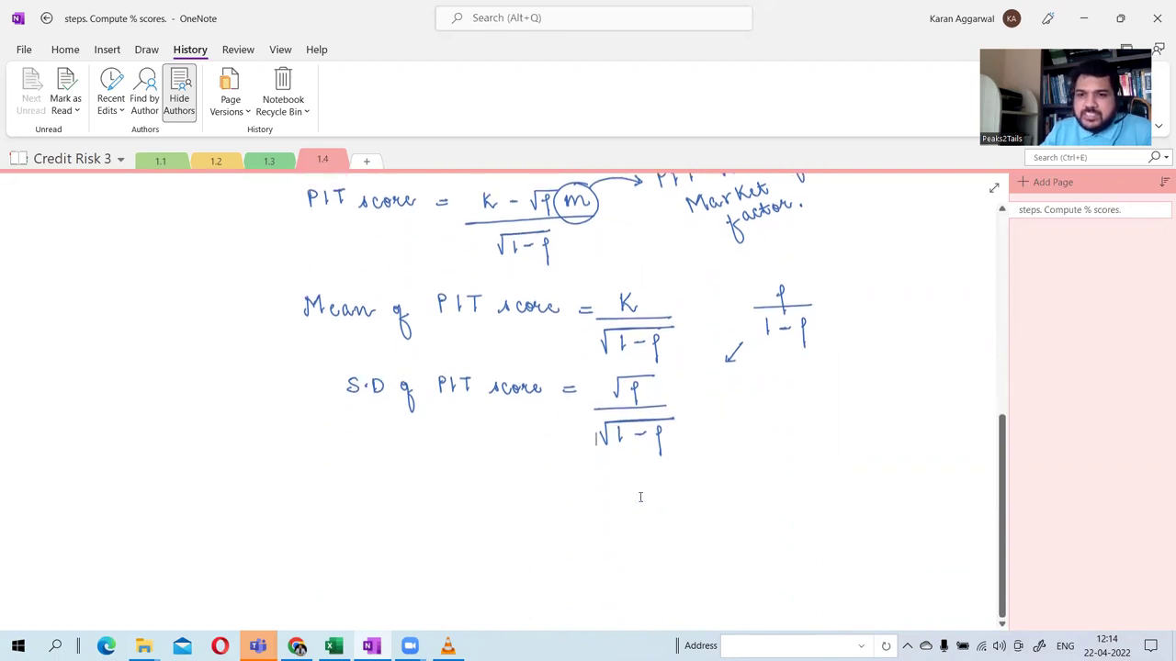
pyautogui.moveTo(415, 453)
pyautogui.mouseDown()
pyautogui.moveTo(413, 467)
pyautogui.moveTo(426, 468)
pyautogui.mouseUp()
pyautogui.moveTo(443, 459); pyautogui.dragTo(535, 464)
pyautogui.moveTo(550, 456); pyautogui.dragTo(555, 459)
pyautogui.moveTo(557, 460)
pyautogui.mouseDown()
pyautogui.moveTo(554, 487)
pyautogui.moveTo(551, 470)
pyautogui.moveTo(593, 452)
pyautogui.moveTo(681, 443)
pyautogui.mouseUp()
pyautogui.moveTo(683, 448); pyautogui.dragTo(720, 454)
pyautogui.moveTo(720, 441)
pyautogui.mouseDown()
pyautogui.moveTo(709, 454)
pyautogui.moveTo(750, 427)
pyautogui.moveTo(801, 427)
pyautogui.moveTo(766, 450)
pyautogui.mouseUp()
pyautogui.moveTo(772, 444); pyautogui.dragTo(797, 459)
pyautogui.moveTo(744, 430); pyautogui.dragTo(804, 425)
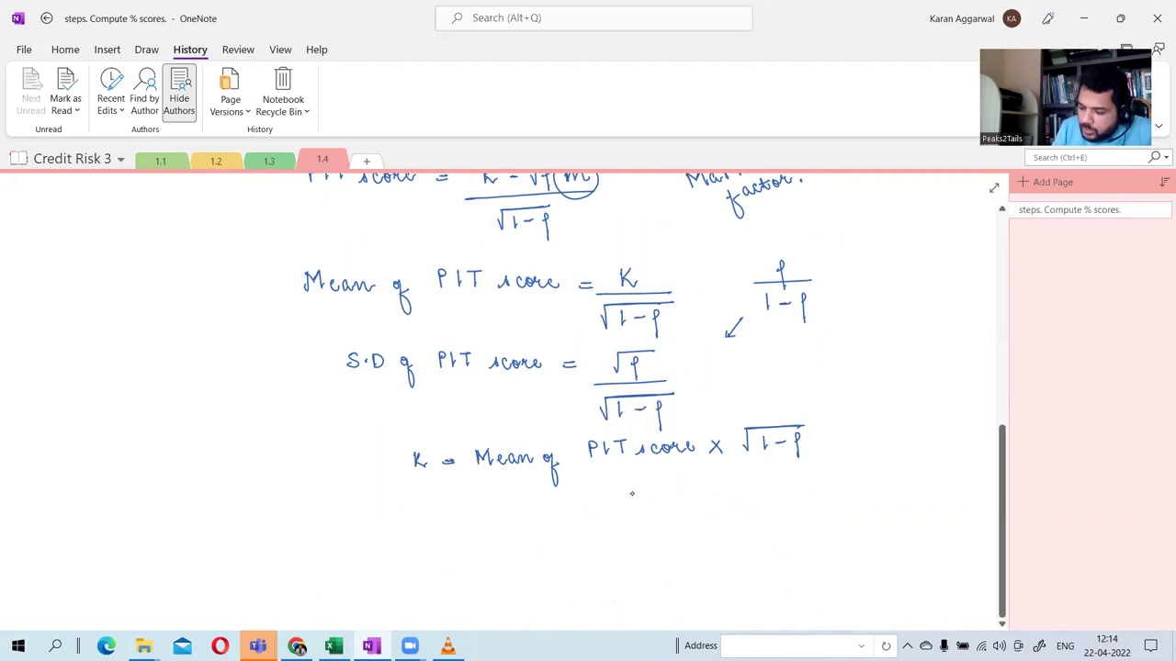
# Mark S.D as σ and write "ρ = σ² / (1 + σ²)" below the K formula, reinforcing its fraction bar.
pyautogui.moveTo(415, 500)
pyautogui.mouseDown()
pyautogui.moveTo(419, 522)
pyautogui.moveTo(465, 507)
pyautogui.mouseUp()
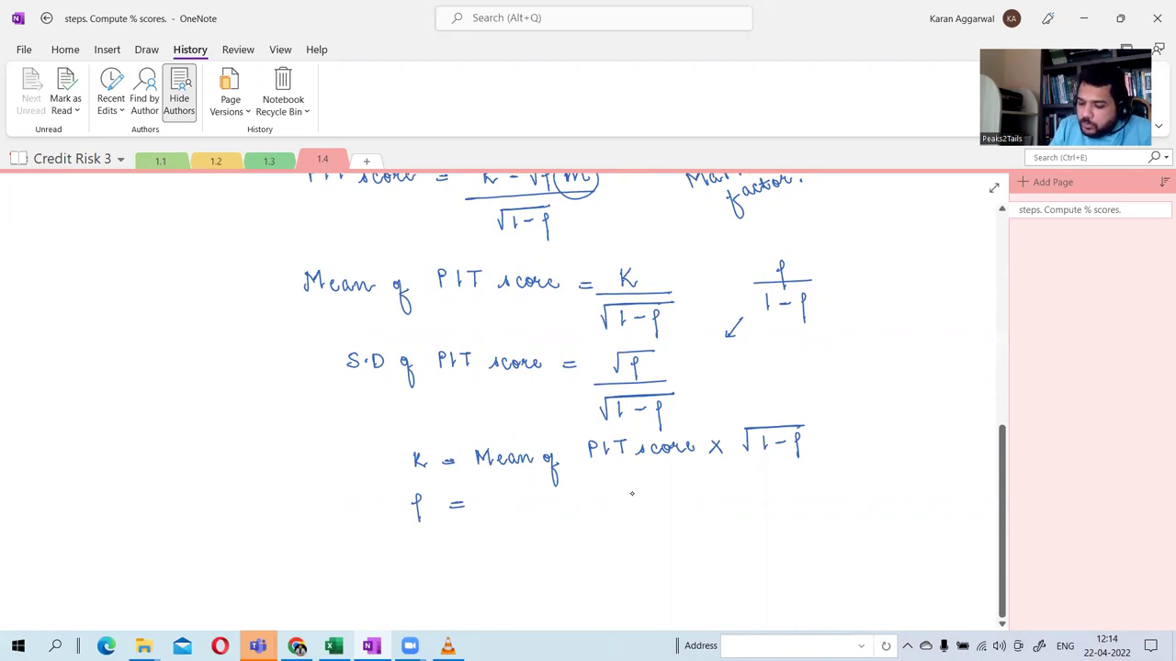
pyautogui.moveTo(360, 385)
pyautogui.mouseDown()
pyautogui.moveTo(347, 395)
pyautogui.moveTo(365, 382)
pyautogui.mouseUp()
pyautogui.moveTo(510, 495); pyautogui.dragTo(545, 488)
pyautogui.moveTo(483, 513)
pyautogui.mouseDown()
pyautogui.moveTo(535, 512)
pyautogui.moveTo(482, 543)
pyautogui.mouseUp()
pyautogui.moveTo(499, 536)
pyautogui.mouseDown()
pyautogui.moveTo(516, 534)
pyautogui.moveTo(508, 544)
pyautogui.moveTo(571, 527)
pyautogui.mouseUp()
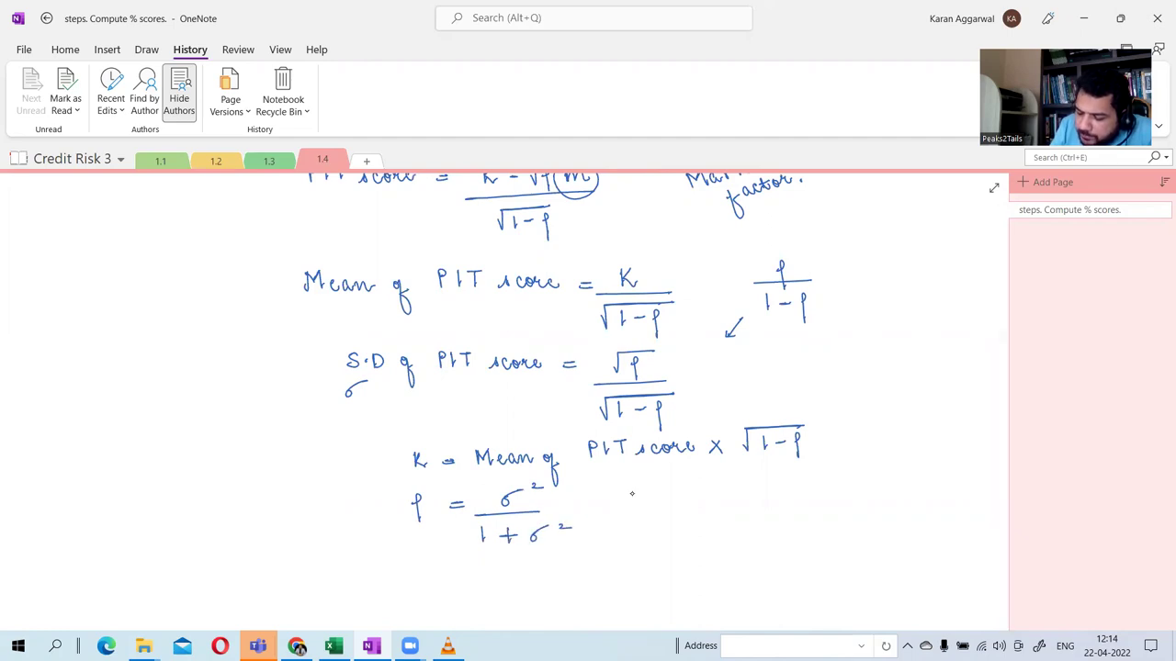
pyautogui.moveTo(471, 515); pyautogui.dragTo(566, 511)
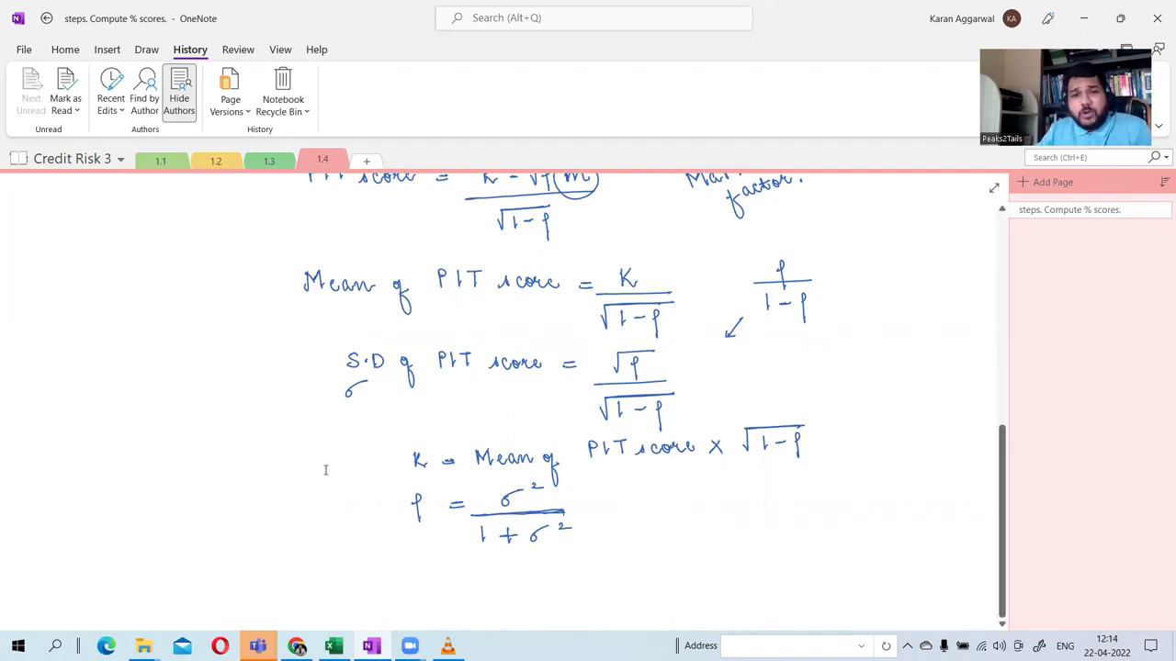
# Write "Var (PIT score) = Var(K) − Var(√ρ · m)" in the blank space beside the PIT score formula.
pyautogui.scroll(2, 322, 473)
pyautogui.moveTo(78, 402)
pyautogui.mouseDown()
pyautogui.moveTo(105, 419)
pyautogui.moveTo(114, 410)
pyautogui.mouseUp()
pyautogui.moveTo(130, 400); pyautogui.dragTo(126, 429)
pyautogui.moveTo(138, 400); pyautogui.dragTo(139, 411)
pyautogui.moveTo(156, 403)
pyautogui.mouseDown()
pyautogui.moveTo(155, 419)
pyautogui.moveTo(176, 401)
pyautogui.mouseUp()
pyautogui.moveTo(169, 401)
pyautogui.mouseDown()
pyautogui.moveTo(169, 417)
pyautogui.moveTo(220, 410)
pyautogui.mouseUp()
pyautogui.moveTo(230, 412); pyautogui.dragTo(237, 422)
pyautogui.moveTo(108, 439); pyautogui.dragTo(121, 439)
pyautogui.moveTo(108, 444)
pyautogui.mouseDown()
pyautogui.moveTo(153, 435)
pyautogui.moveTo(160, 447)
pyautogui.mouseUp()
pyautogui.moveTo(165, 440); pyautogui.dragTo(209, 450)
pyautogui.moveTo(226, 441); pyautogui.dragTo(264, 432)
pyautogui.moveTo(273, 438)
pyautogui.mouseDown()
pyautogui.moveTo(338, 424)
pyautogui.moveTo(312, 432)
pyautogui.moveTo(361, 442)
pyautogui.mouseUp()
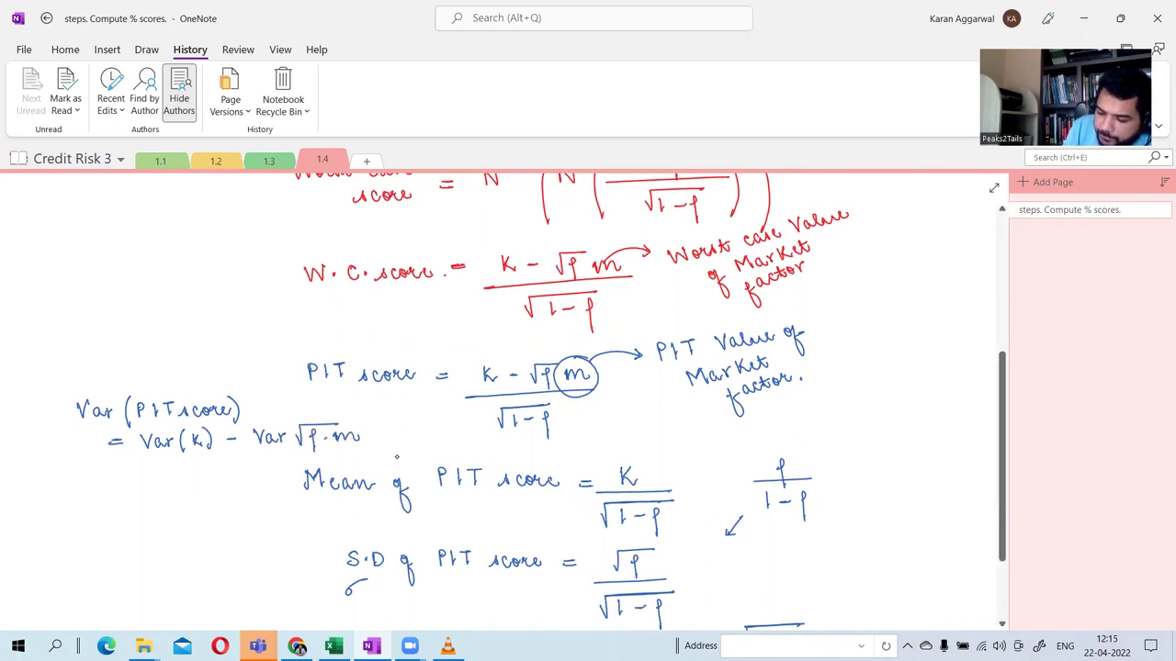
pyautogui.moveTo(292, 425); pyautogui.dragTo(288, 451)
pyautogui.moveTo(359, 418); pyautogui.dragTo(362, 448)
# Add a fraction bar beneath the variance expression and write the denominator Var(√(1 − ρ)).
pyautogui.moveTo(145, 459); pyautogui.dragTo(371, 457)
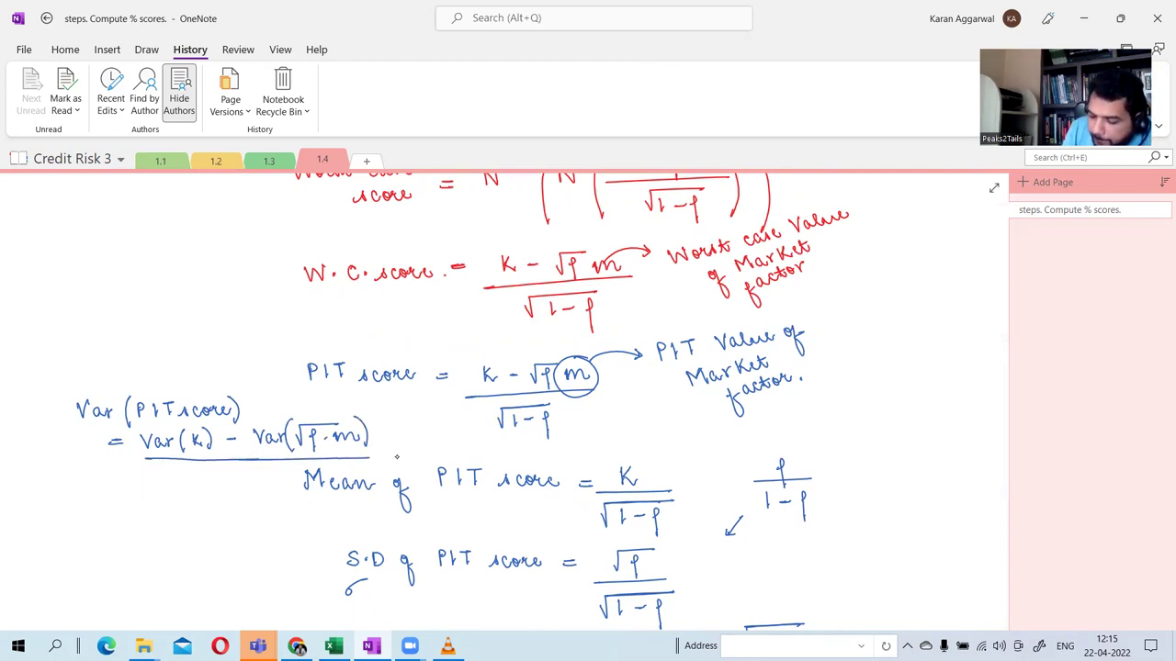
pyautogui.moveTo(187, 475)
pyautogui.mouseDown()
pyautogui.moveTo(219, 490)
pyautogui.moveTo(224, 480)
pyautogui.mouseUp()
pyautogui.moveTo(236, 467)
pyautogui.mouseDown()
pyautogui.moveTo(234, 495)
pyautogui.moveTo(276, 471)
pyautogui.moveTo(256, 493)
pyautogui.moveTo(278, 495)
pyautogui.moveTo(281, 472)
pyautogui.mouseUp()
pyautogui.moveTo(284, 464)
pyautogui.mouseDown()
pyautogui.moveTo(295, 482)
pyautogui.moveTo(287, 507)
pyautogui.mouseUp()
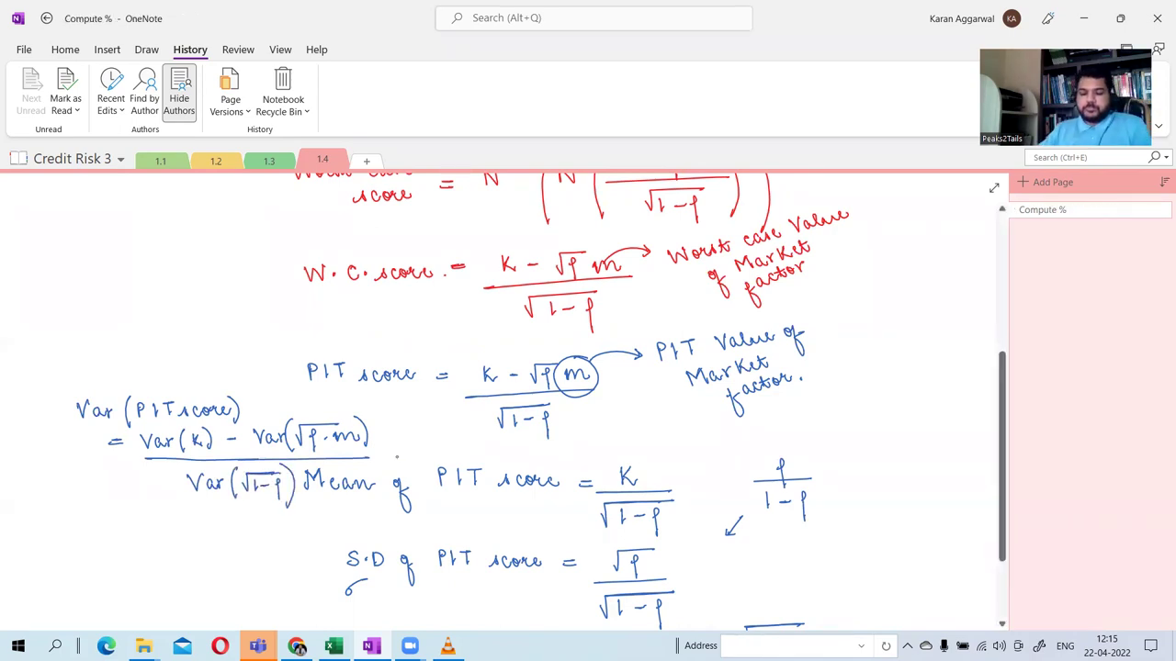
# Strike out Var(K) and write the reduced variance ρ Var(m) / (1 − ρ) below it.
pyautogui.scroll(-3, 632, 416)
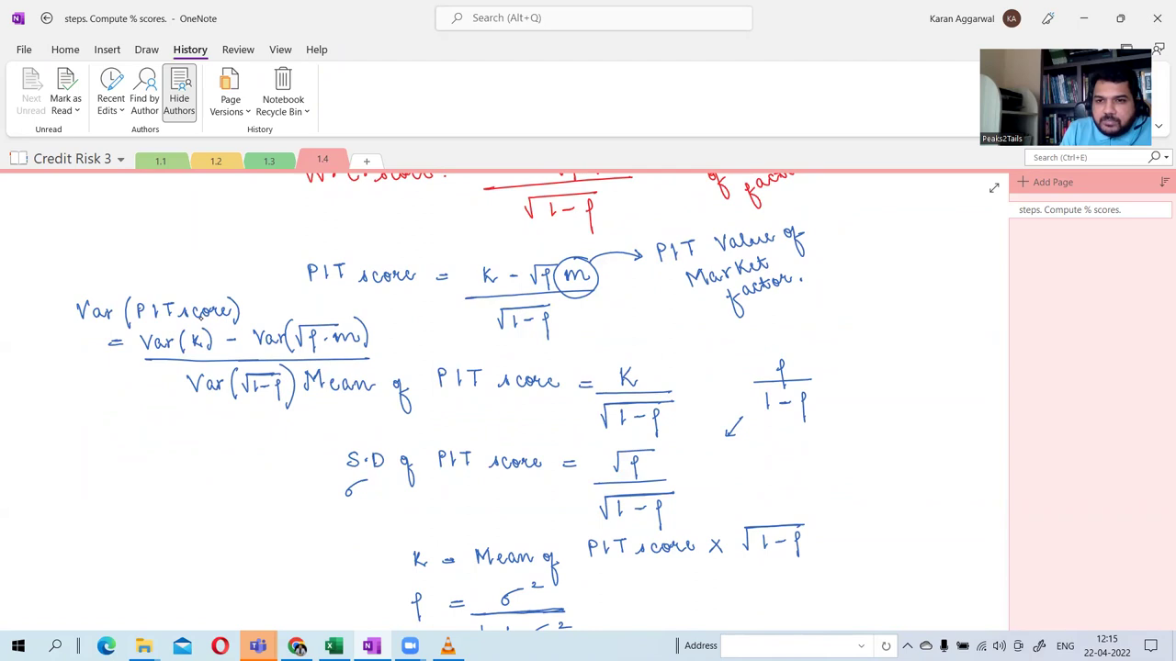
pyautogui.moveTo(158, 361); pyautogui.dragTo(211, 331)
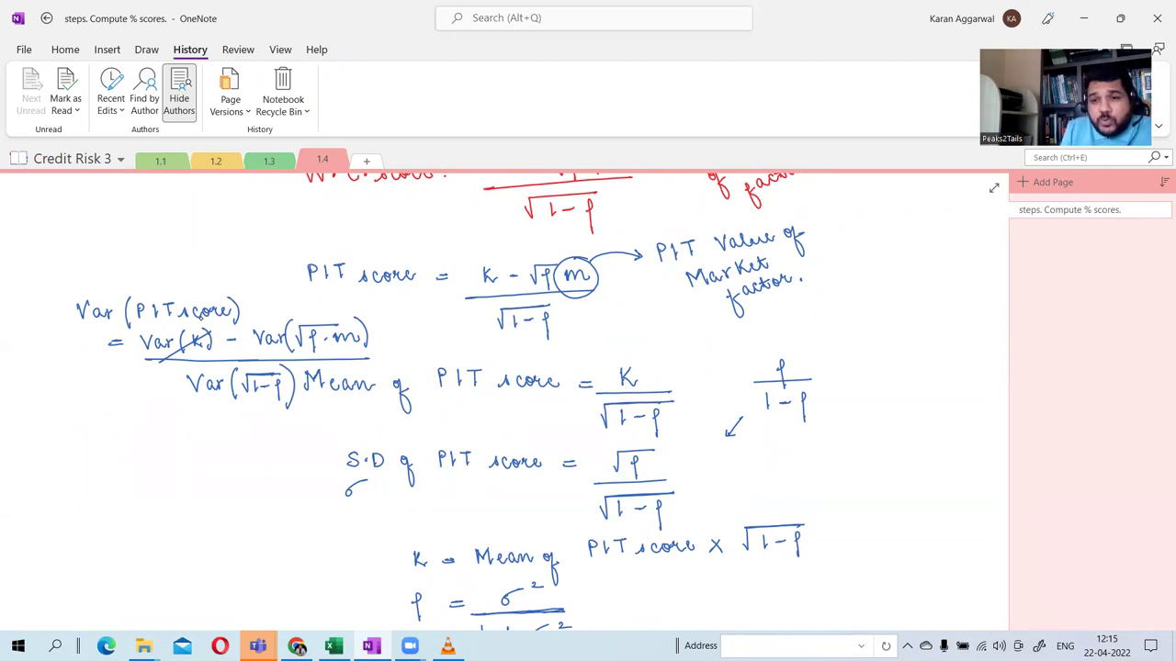
pyautogui.moveTo(158, 448)
pyautogui.mouseDown()
pyautogui.moveTo(156, 416)
pyautogui.moveTo(190, 412)
pyautogui.moveTo(187, 425)
pyautogui.moveTo(209, 427)
pyautogui.mouseUp()
pyautogui.moveTo(208, 426); pyautogui.dragTo(258, 427)
pyautogui.moveTo(138, 438); pyautogui.dragTo(262, 435)
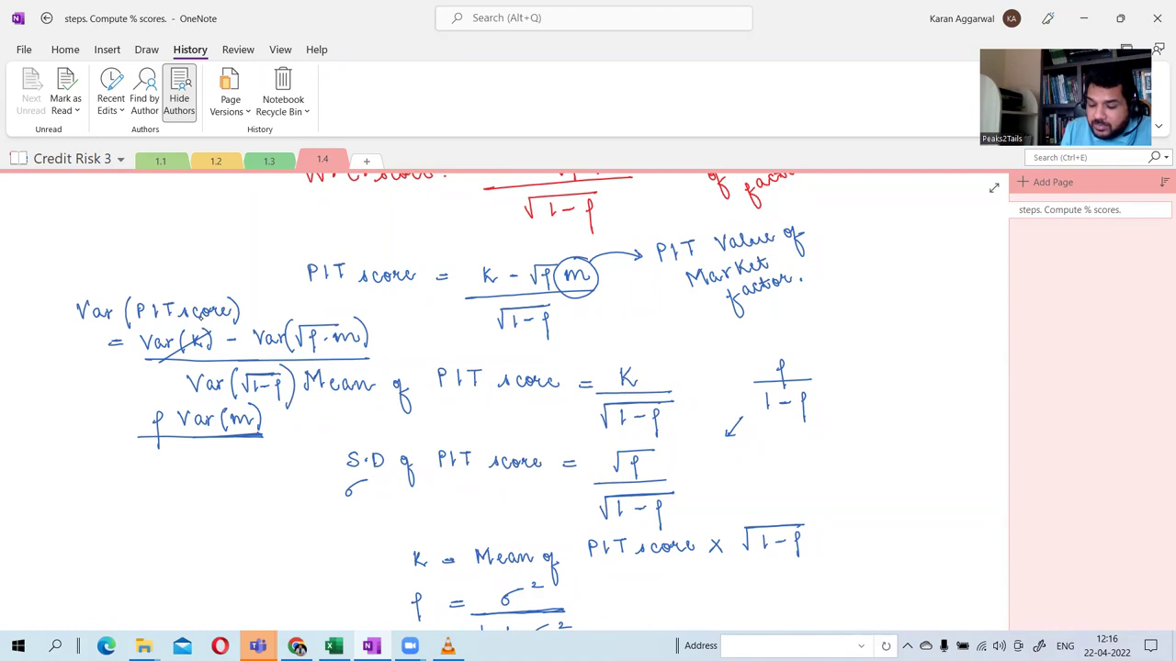
pyautogui.moveTo(189, 450)
pyautogui.mouseDown()
pyautogui.moveTo(188, 469)
pyautogui.moveTo(209, 459)
pyautogui.moveTo(223, 479)
pyautogui.mouseUp()
# Write "Var (√ρ / √(1 − ρ) m)" in large parentheses below the reduced variance.
pyautogui.moveTo(101, 510)
pyautogui.mouseDown()
pyautogui.moveTo(123, 523)
pyautogui.moveTo(132, 516)
pyautogui.moveTo(156, 561)
pyautogui.mouseUp()
pyautogui.moveTo(177, 517)
pyautogui.mouseDown()
pyautogui.moveTo(214, 502)
pyautogui.moveTo(196, 533)
pyautogui.moveTo(230, 530)
pyautogui.mouseUp()
pyautogui.moveTo(167, 553); pyautogui.dragTo(220, 541)
pyautogui.moveTo(187, 546); pyautogui.dragTo(187, 560)
pyautogui.moveTo(194, 552); pyautogui.dragTo(216, 575)
pyautogui.moveTo(241, 528)
pyautogui.mouseDown()
pyautogui.moveTo(267, 528)
pyautogui.moveTo(281, 578)
pyautogui.mouseUp()
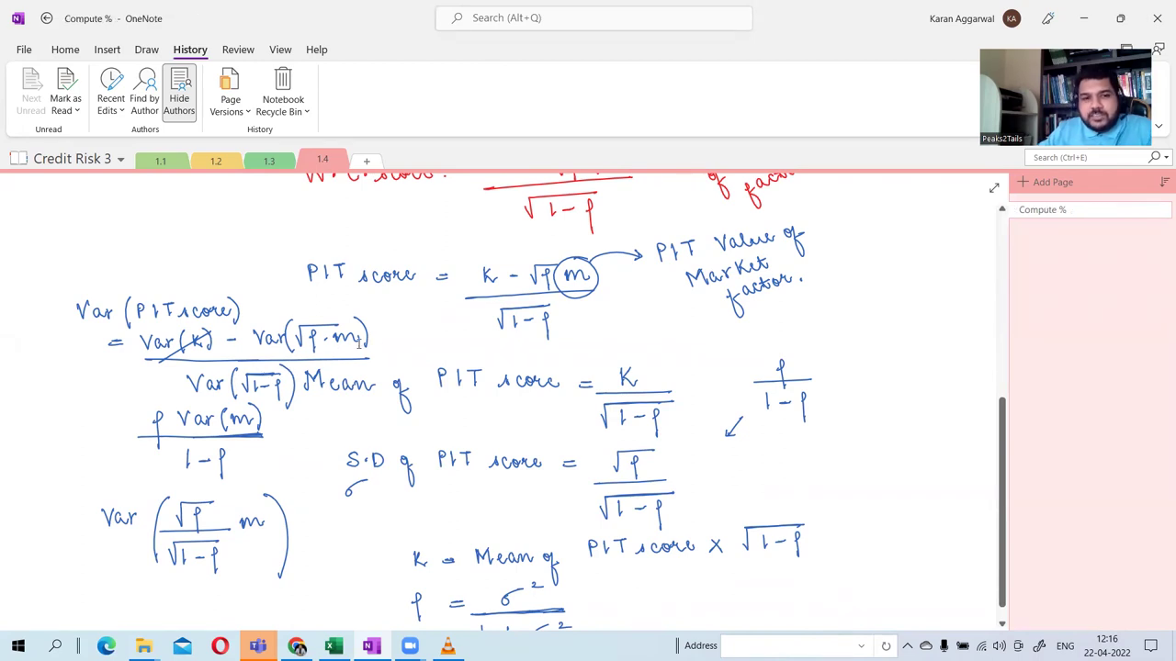
# Review the whole derivation, from the Z score heading through the variance working to the K and ρ formulas.
pyautogui.scroll(-2, 358, 344)
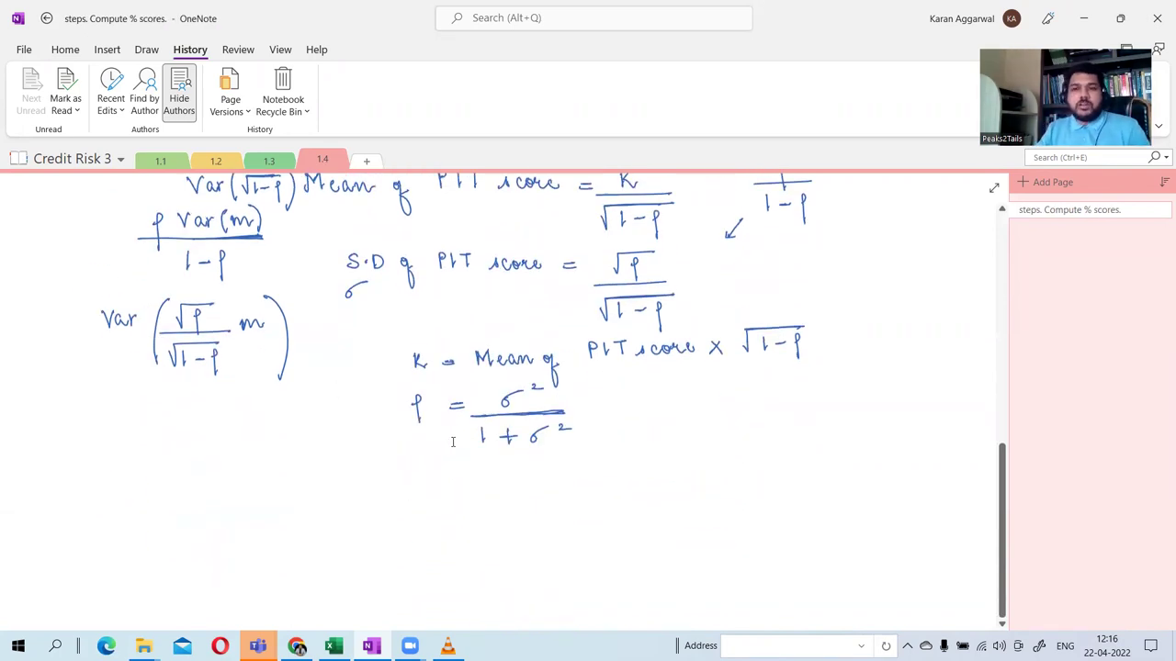
pyautogui.scroll(1, 454, 441)
pyautogui.scroll(8, 455, 441)
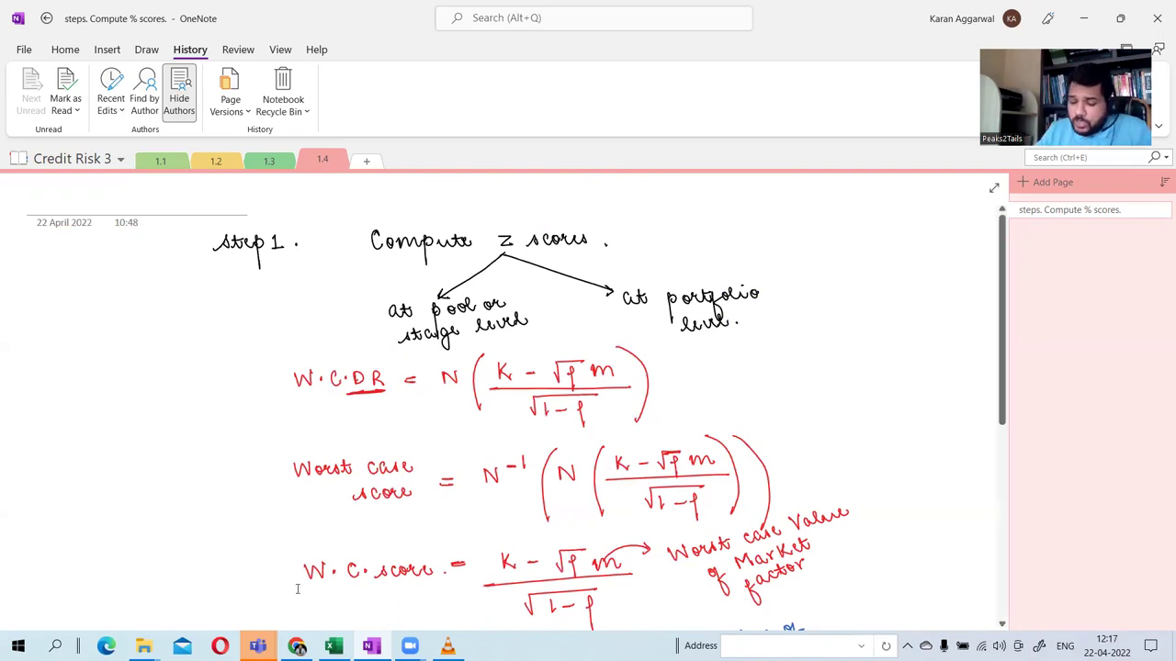
pyautogui.scroll(-5, 568, 450)
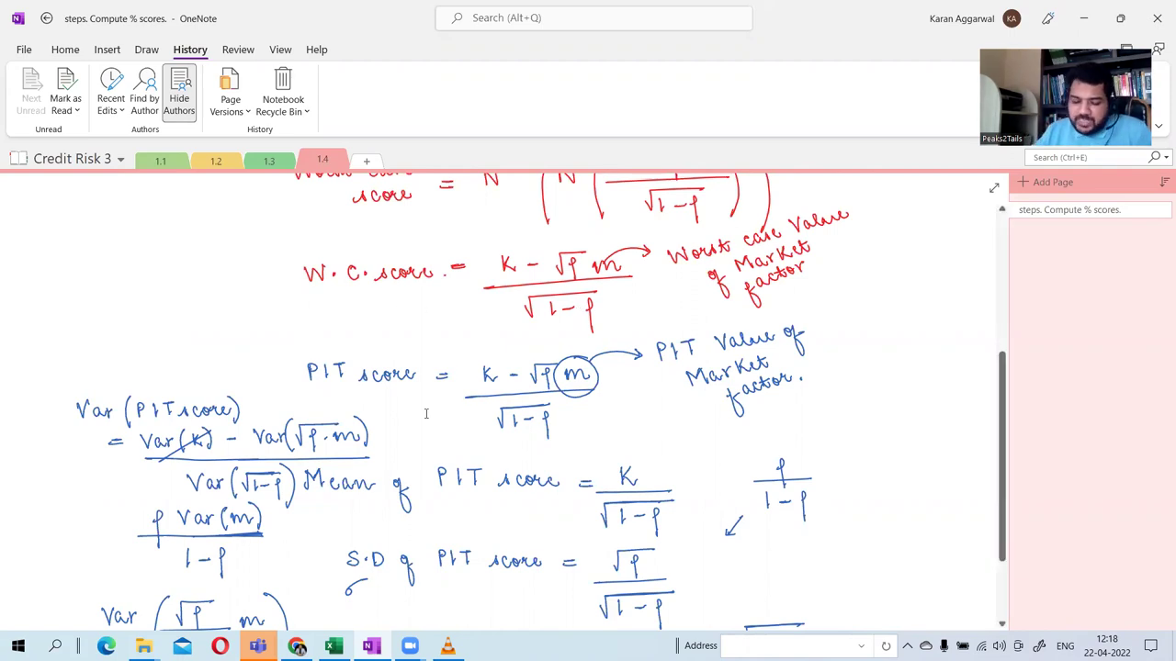
pyautogui.scroll(-2, 244, 431)
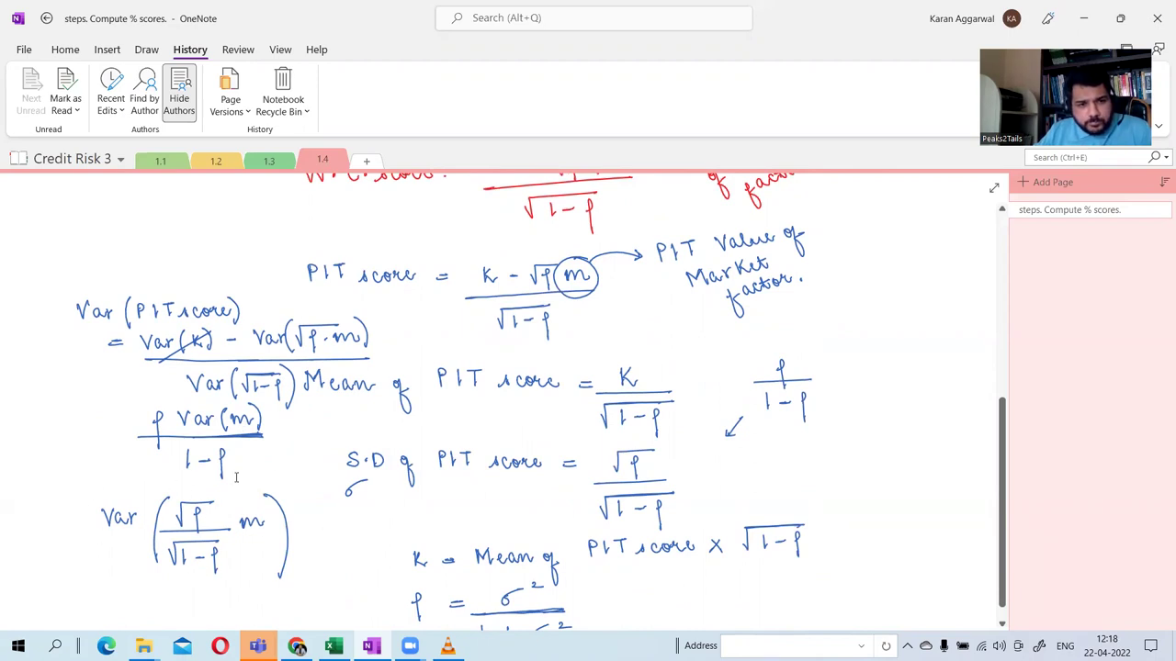
pyautogui.scroll(-2, 234, 476)
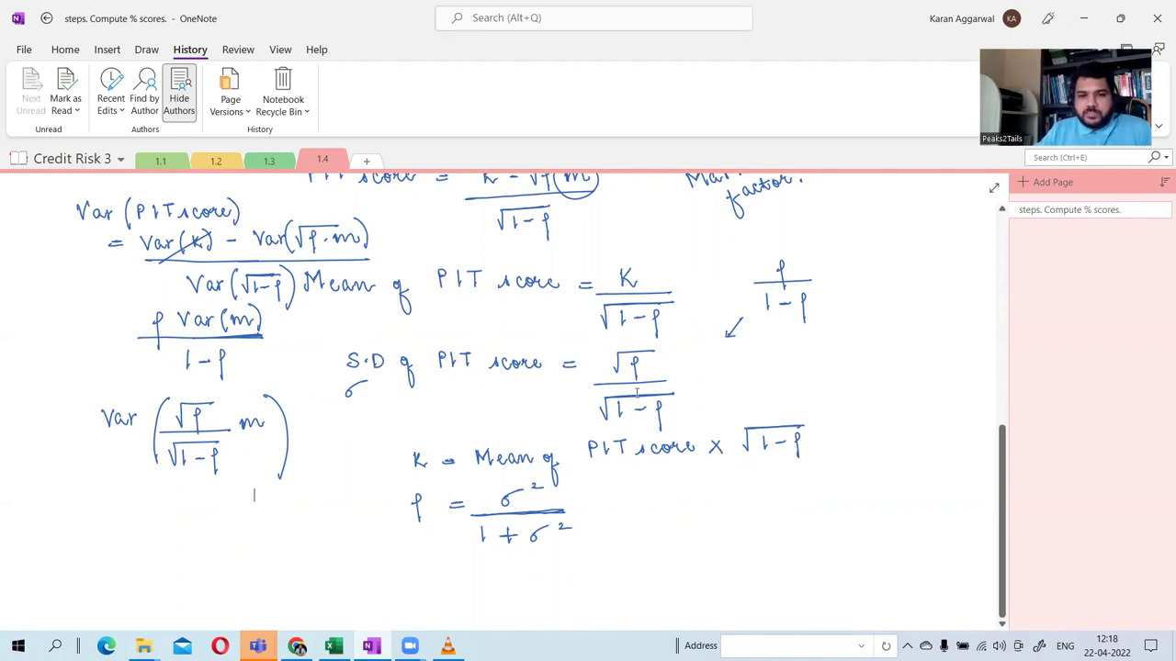
pyautogui.scroll(5, 553, 401)
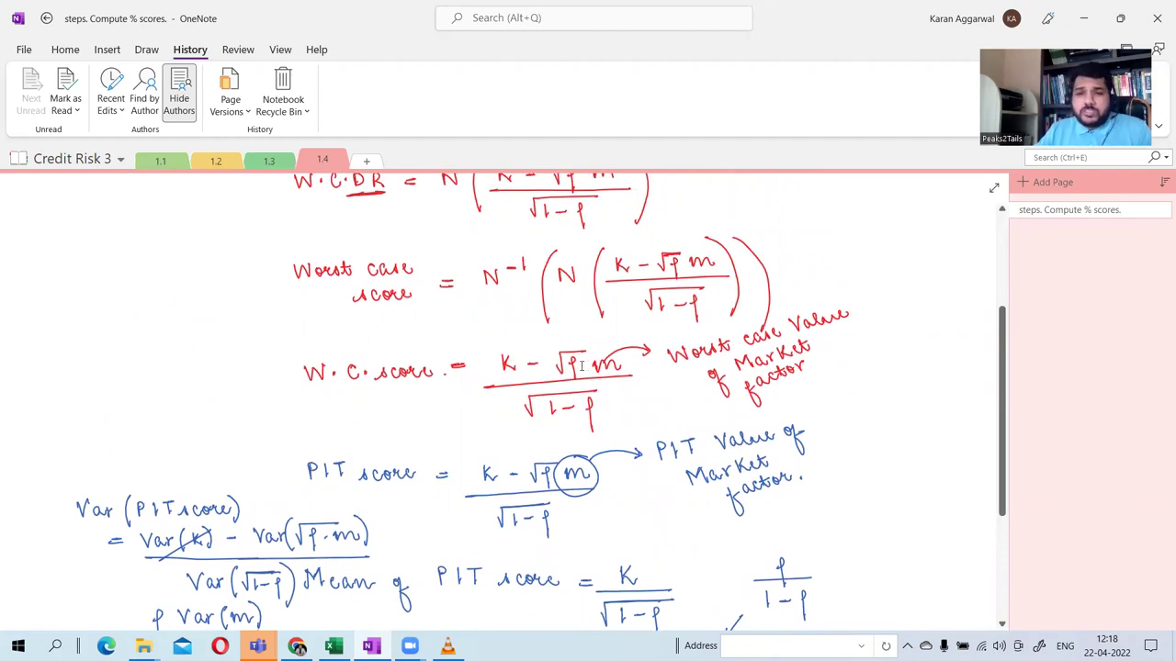
# Draw a green arrow from the circled m in the blue PIT score formula and write Z at its tip.
pyautogui.scroll(-3, 581, 366)
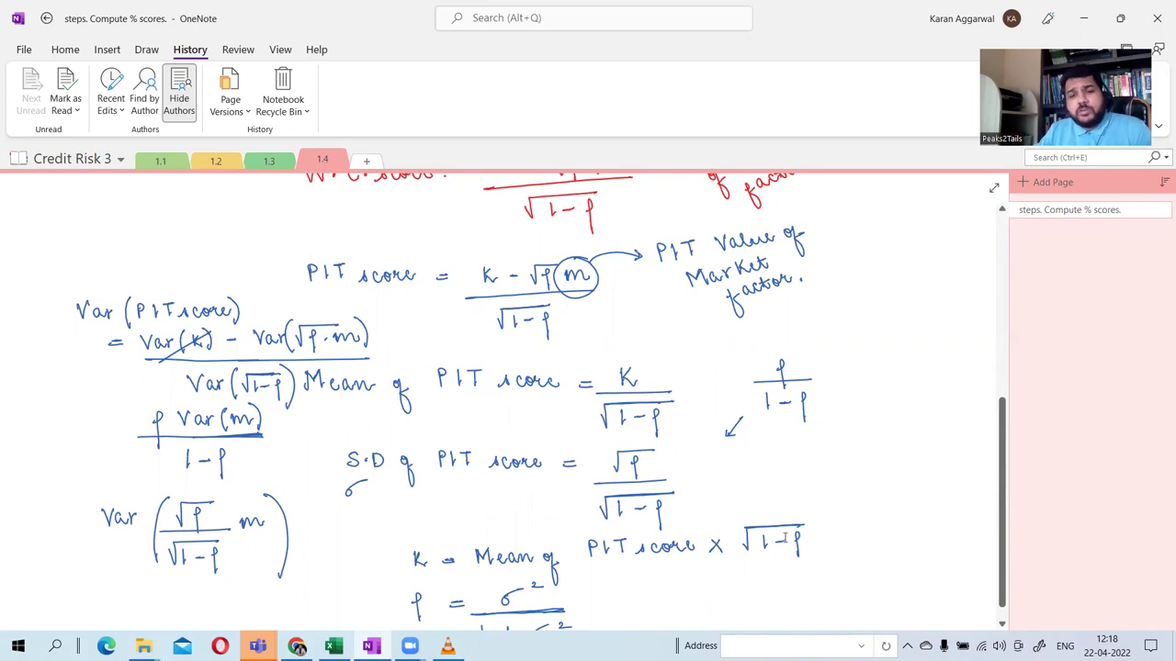
pyautogui.scroll(-2, 505, 557)
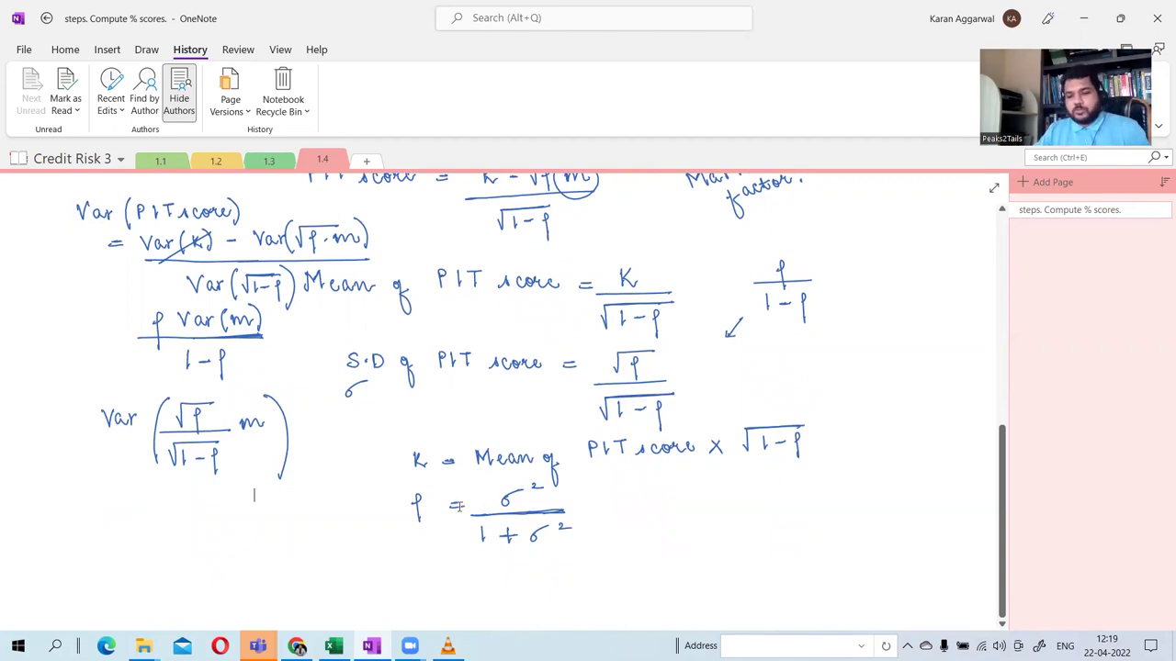
pyautogui.scroll(8, 437, 515)
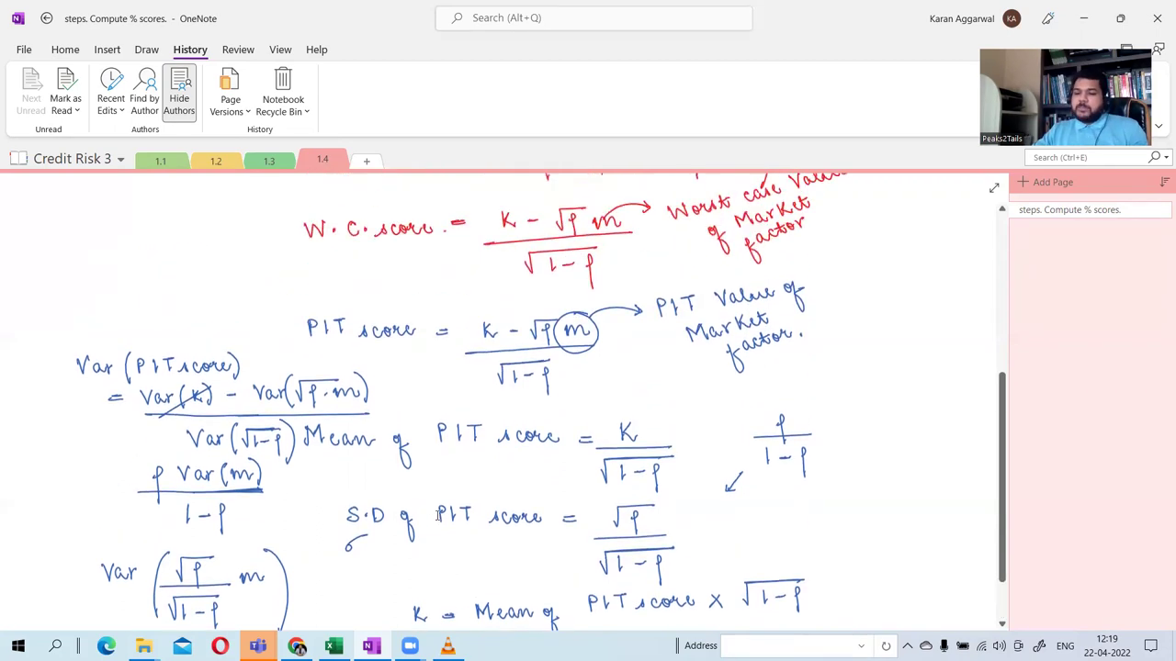
pyautogui.scroll(-8, 437, 515)
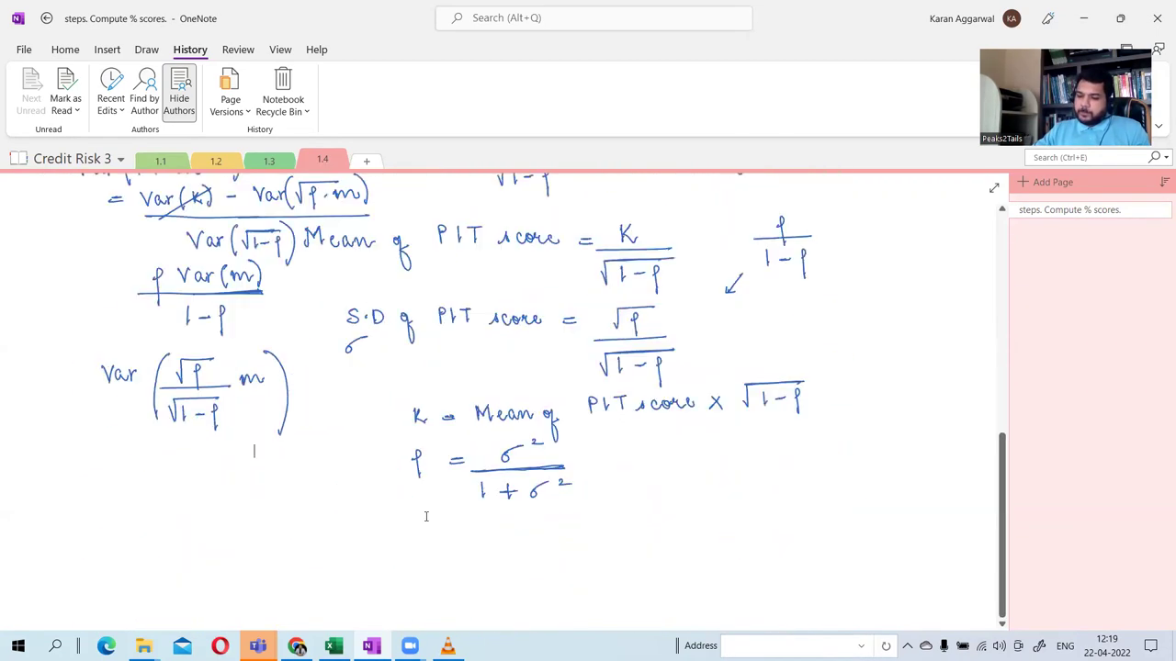
pyautogui.scroll(3, 422, 516)
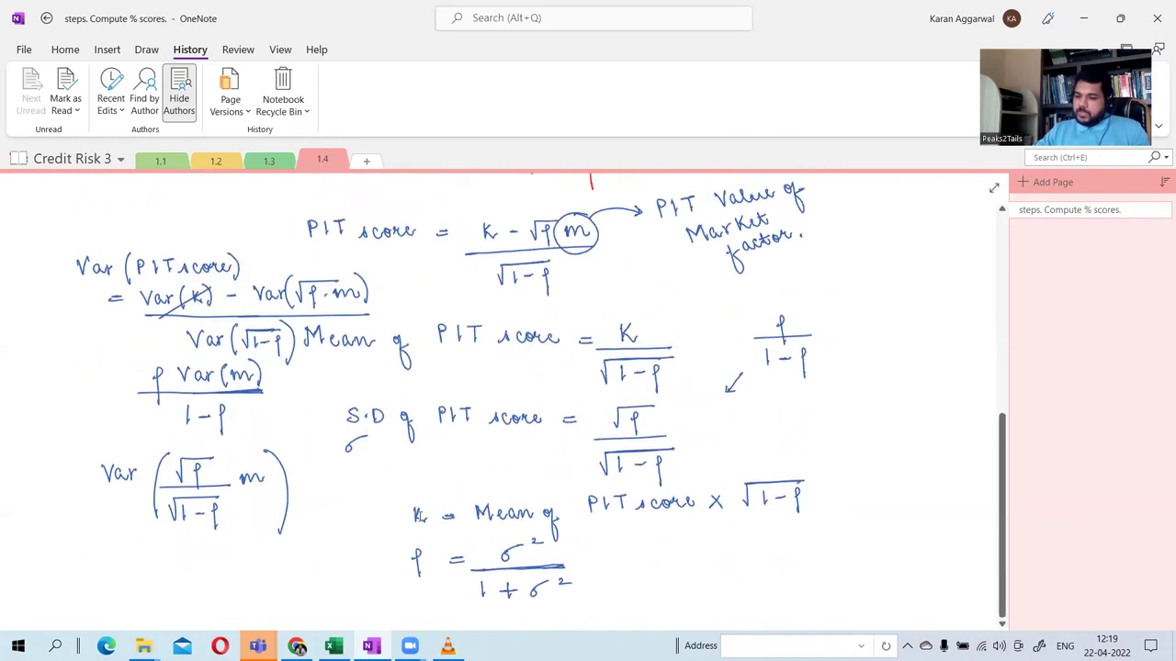
pyautogui.scroll(1, 419, 516)
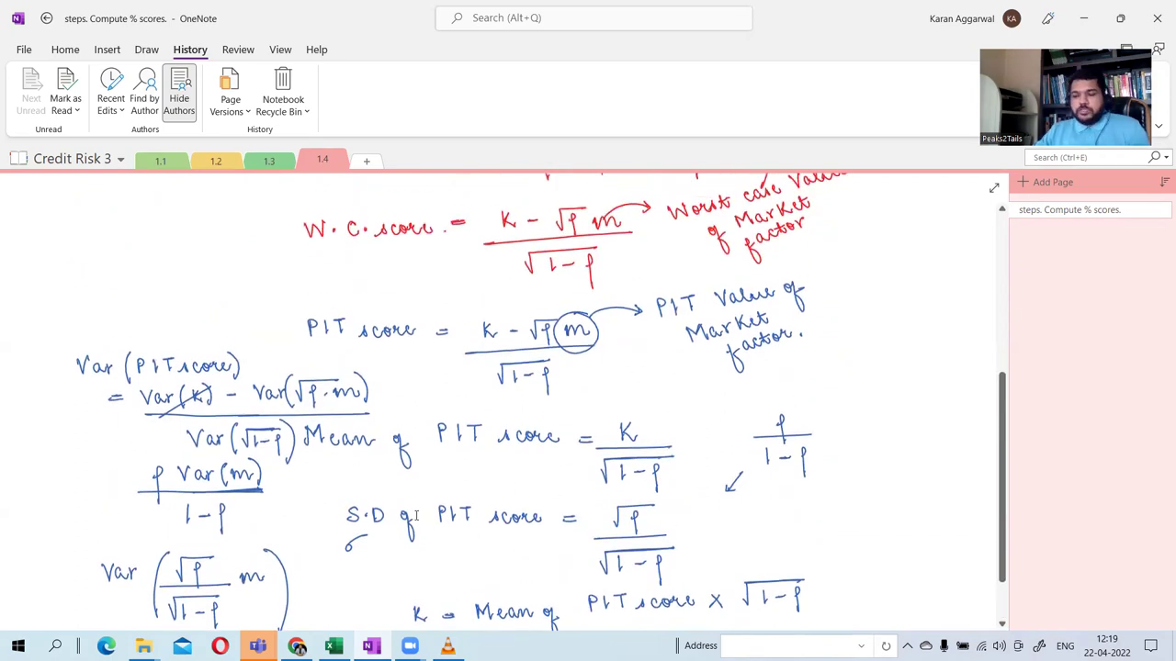
pyautogui.hotkey('alt', 'd')
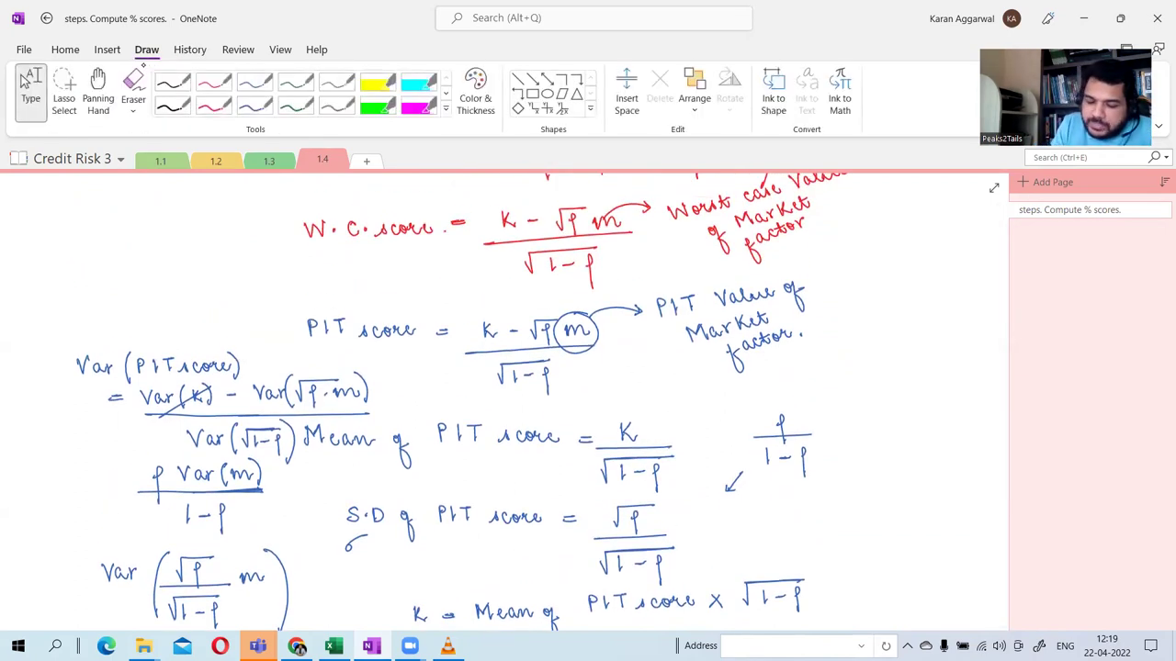
pyautogui.moveTo(585, 354)
pyautogui.mouseDown()
pyautogui.moveTo(623, 386)
pyautogui.moveTo(705, 388)
pyautogui.mouseUp()
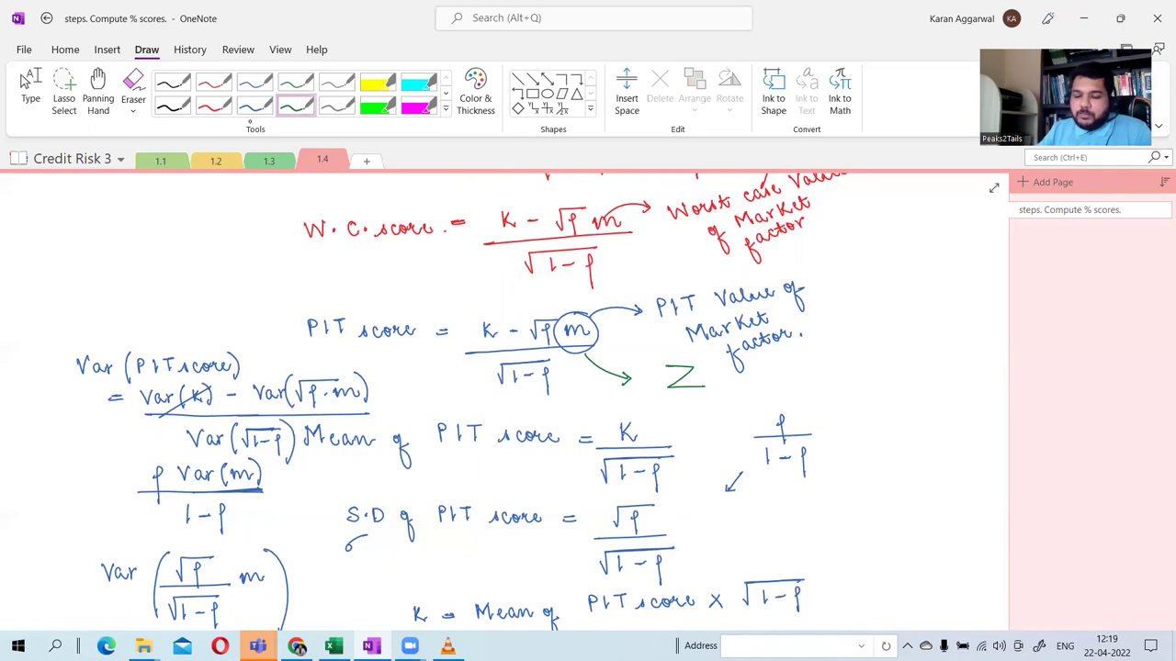
pyautogui.click(30, 87)
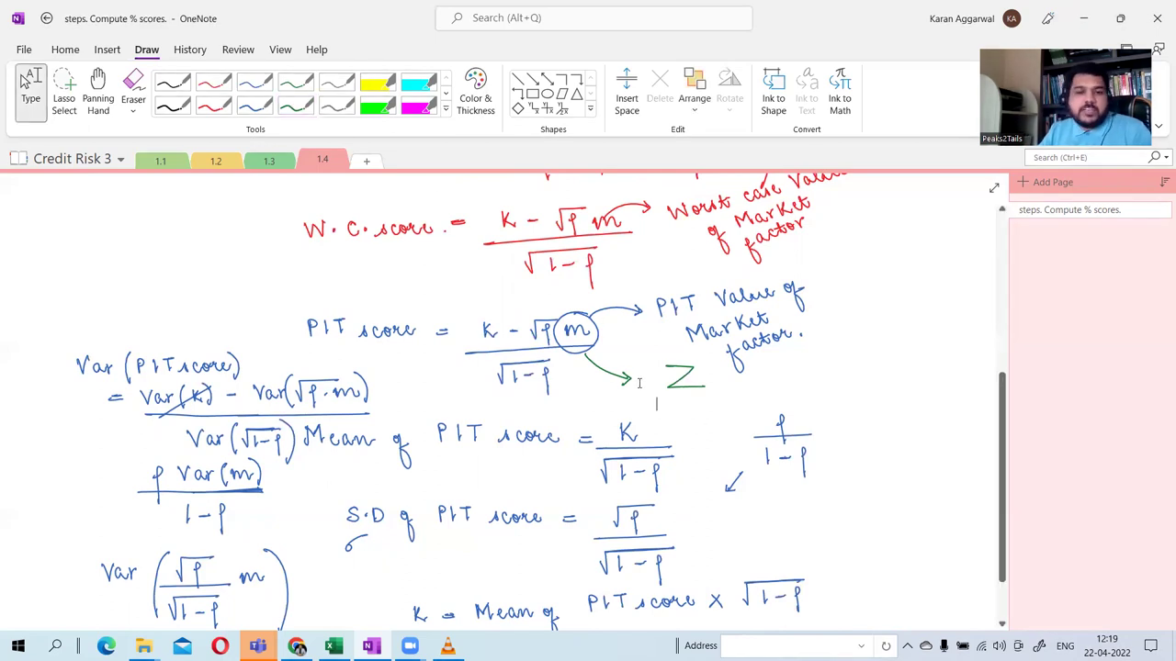
# Write the green formula "PIT score = (K − √ρ Z) / √(1 − ρ)" below the ρ formula.
pyautogui.scroll(-5, 597, 386)
pyautogui.scroll(3, 583, 386)
pyautogui.scroll(-5, 582, 385)
pyautogui.moveTo(337, 454)
pyautogui.mouseDown()
pyautogui.moveTo(342, 439)
pyautogui.moveTo(364, 437)
pyautogui.moveTo(359, 452)
pyautogui.moveTo(489, 442)
pyautogui.mouseUp()
pyautogui.moveTo(475, 449)
pyautogui.mouseDown()
pyautogui.moveTo(547, 450)
pyautogui.moveTo(593, 431)
pyautogui.moveTo(619, 432)
pyautogui.moveTo(607, 456)
pyautogui.moveTo(654, 448)
pyautogui.mouseUp()
pyautogui.moveTo(512, 460)
pyautogui.mouseDown()
pyautogui.moveTo(667, 459)
pyautogui.moveTo(542, 494)
pyautogui.moveTo(612, 471)
pyautogui.moveTo(563, 496)
pyautogui.mouseUp()
pyautogui.moveTo(571, 487)
pyautogui.mouseDown()
pyautogui.moveTo(603, 474)
pyautogui.moveTo(601, 506)
pyautogui.mouseUp()
pyautogui.moveTo(542, 471); pyautogui.dragTo(620, 469)
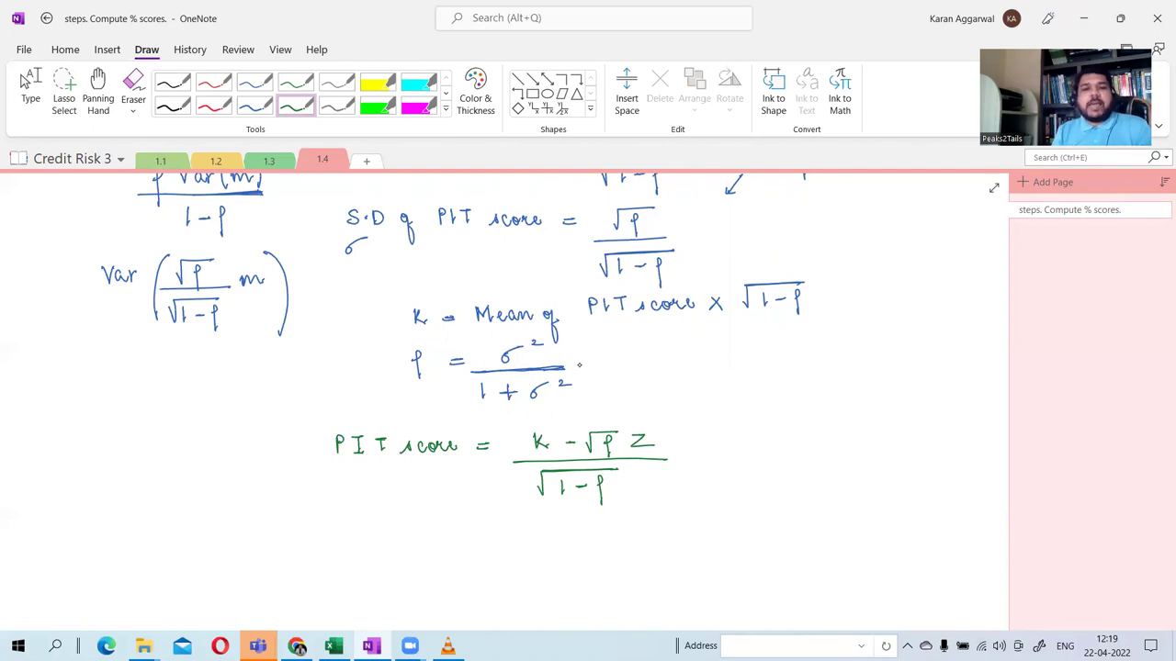
pyautogui.click(30, 92)
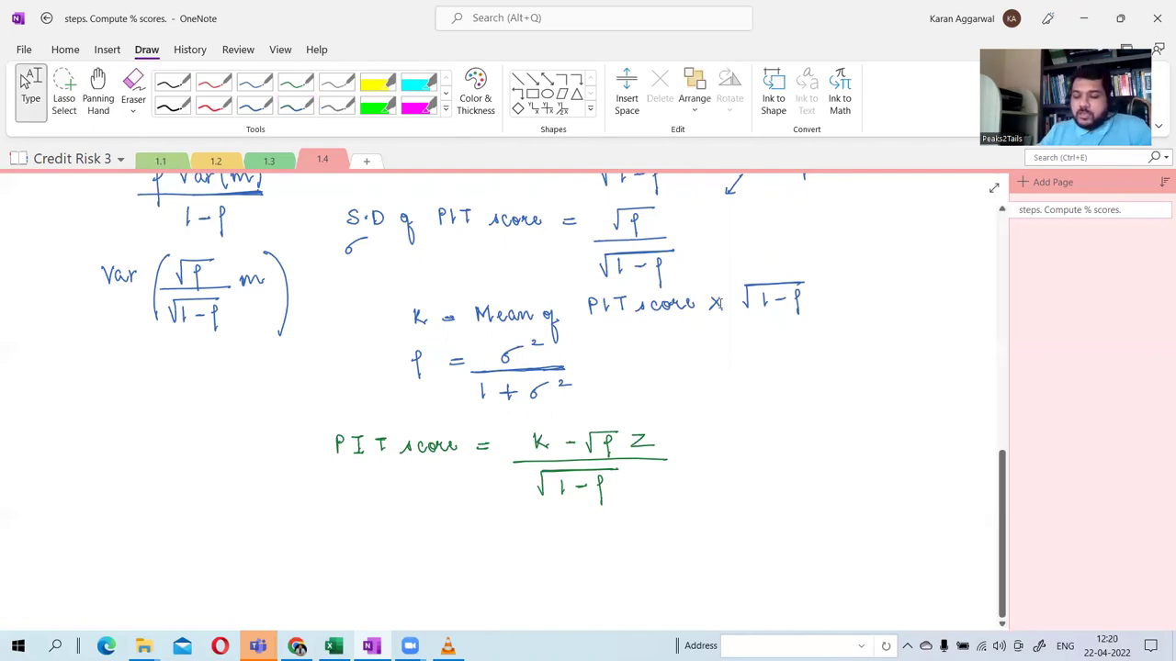
# Undo the latest stray edits on the notes page.
pyautogui.scroll(10, 528, 397)
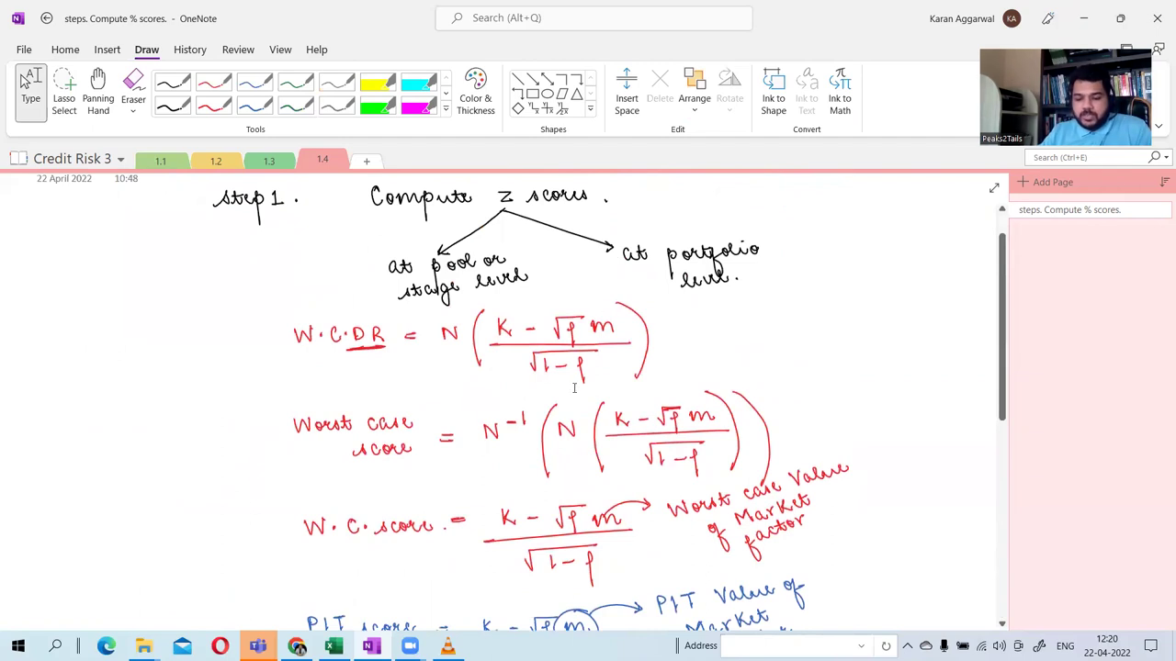
pyautogui.scroll(-3, 528, 398)
pyautogui.scroll(-10, 488, 439)
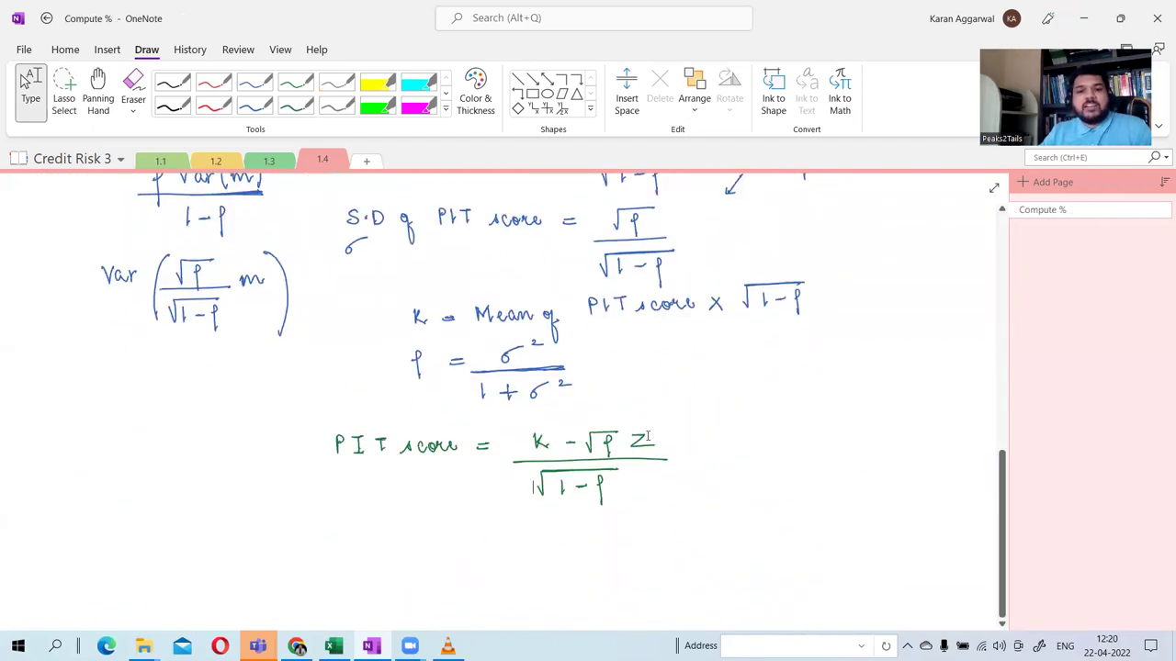
pyautogui.hotkey('ctrl', 'z')
pyautogui.hotkey('ctrl', 'z')
pyautogui.hotkey('ctrl', 'z')
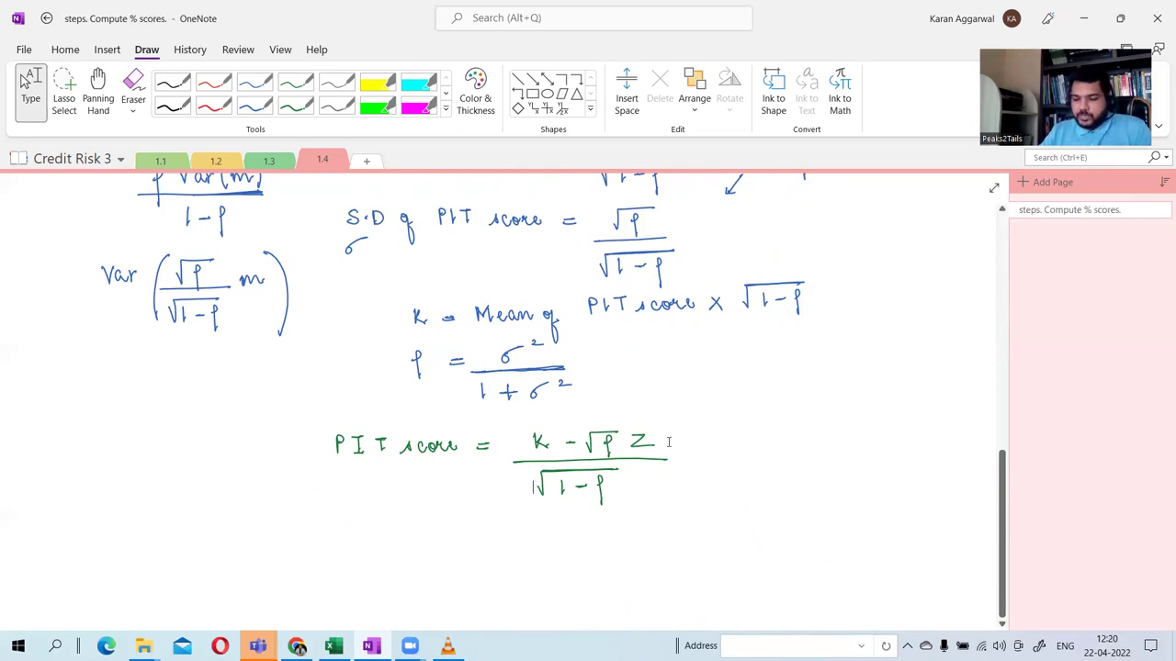
# Write the rearranged formula "Z = (K − PIT score √(1 − ρ)) / √ρ" in green below the green PIT score formula.
pyautogui.scroll(10, 661, 436)
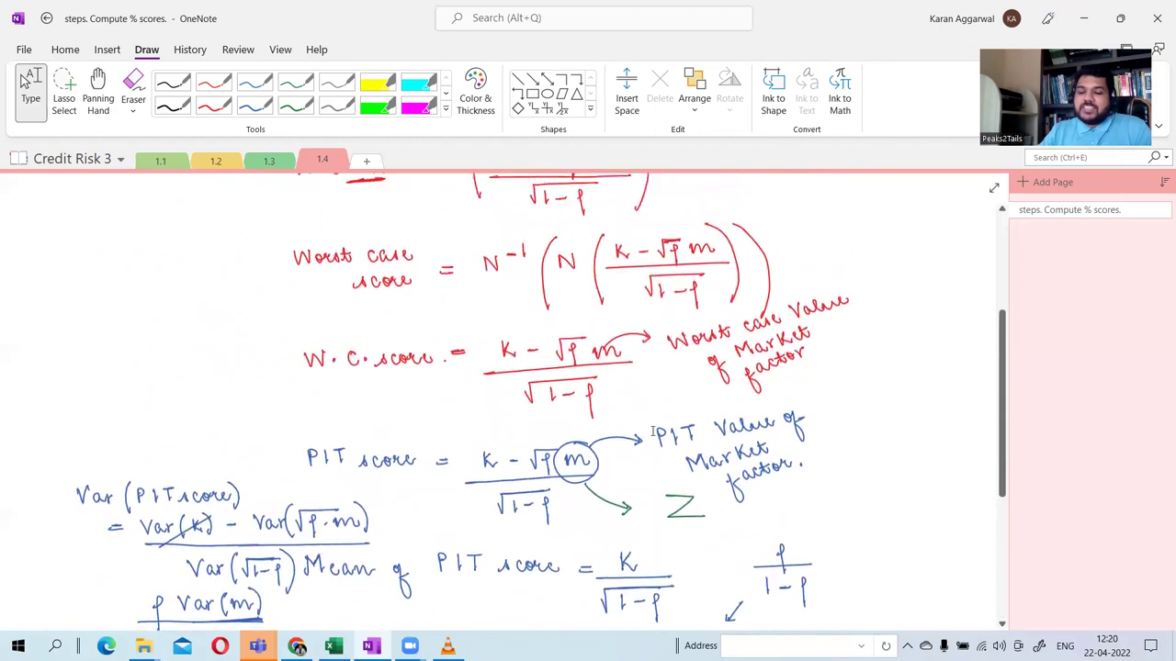
pyautogui.scroll(-7, 654, 432)
pyautogui.scroll(-5, 649, 429)
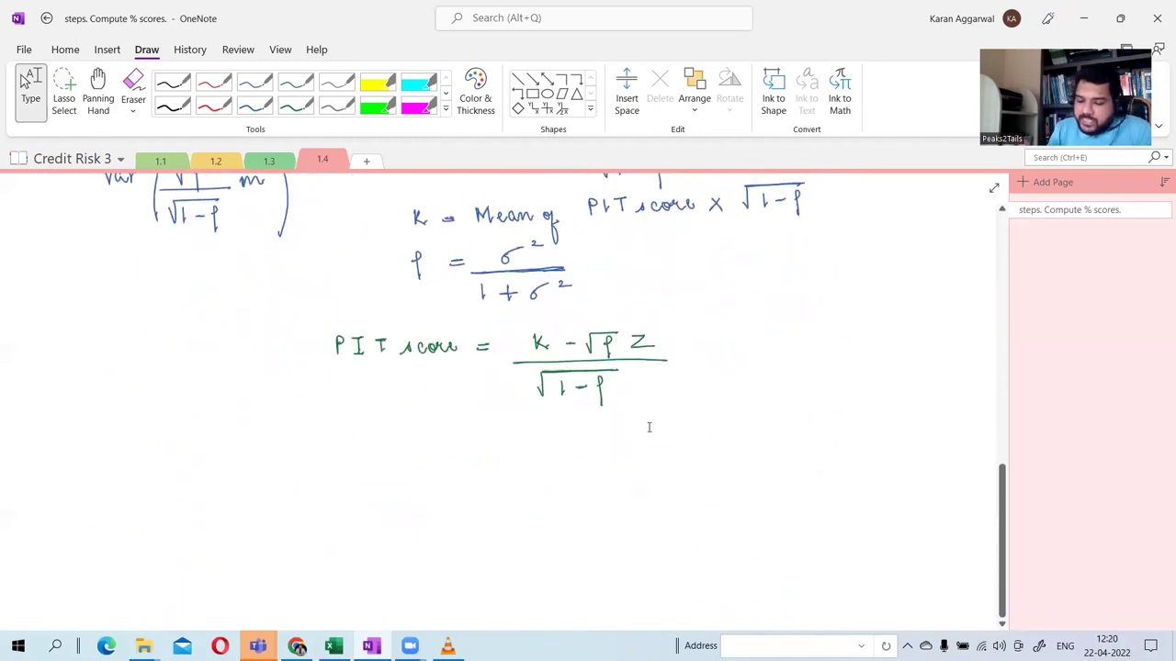
pyautogui.moveTo(407, 430)
pyautogui.mouseDown()
pyautogui.moveTo(410, 445)
pyautogui.moveTo(429, 445)
pyautogui.mouseUp()
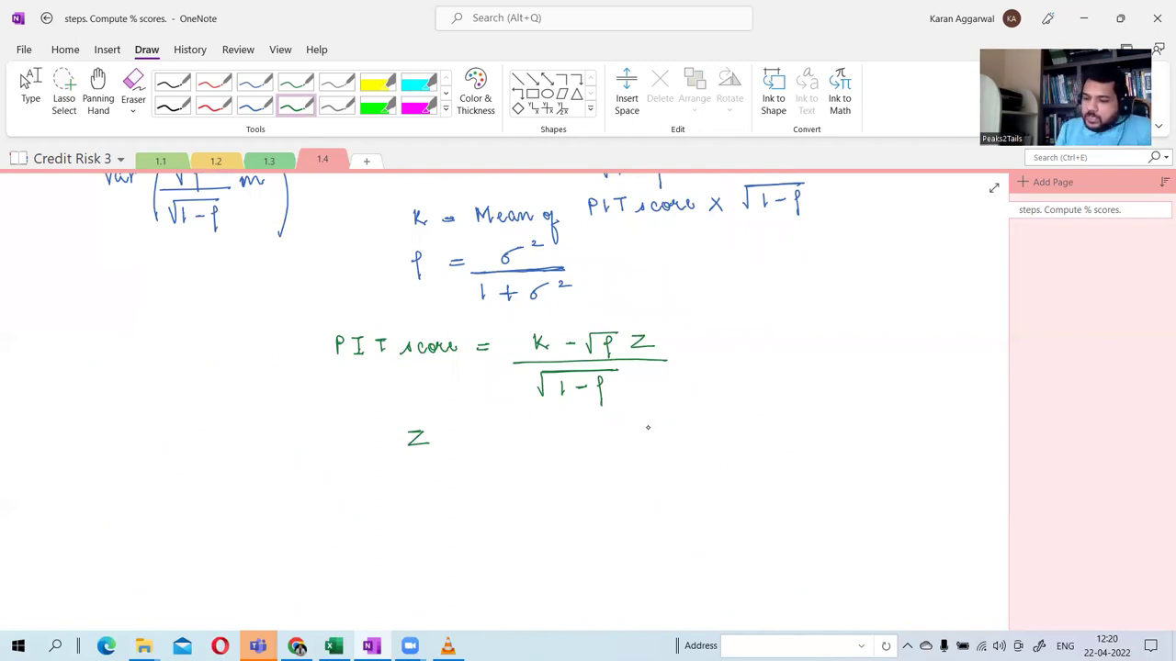
pyautogui.moveTo(504, 428)
pyautogui.mouseDown()
pyautogui.moveTo(503, 444)
pyautogui.moveTo(633, 442)
pyautogui.moveTo(647, 430)
pyautogui.mouseUp()
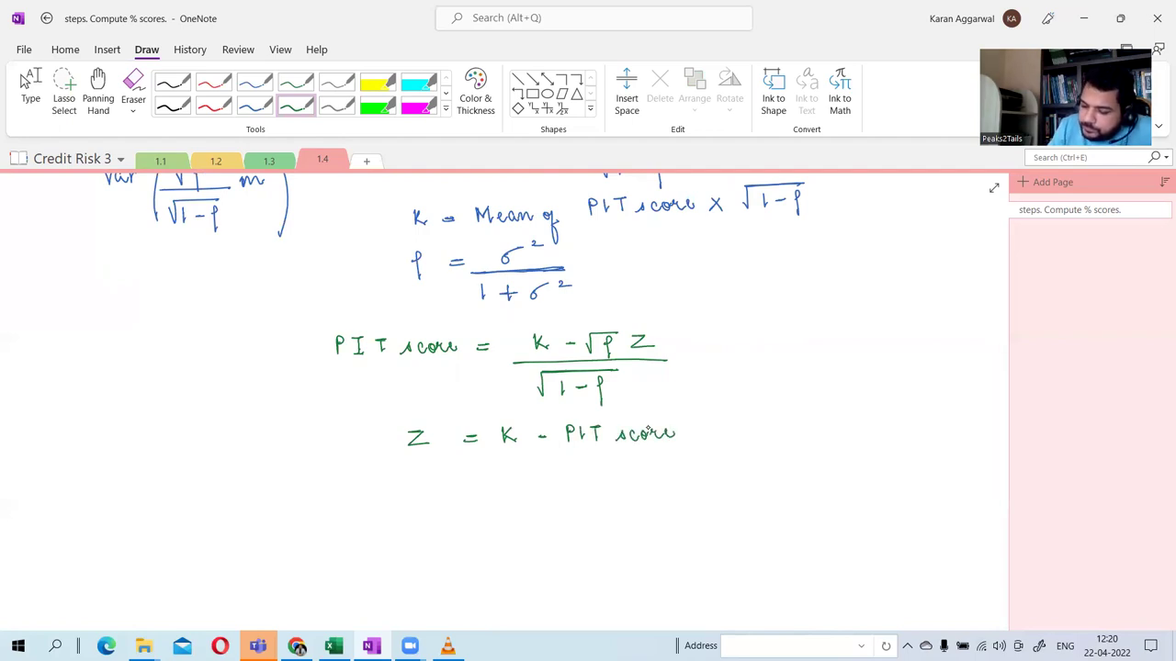
pyautogui.moveTo(687, 434)
pyautogui.mouseDown()
pyautogui.moveTo(748, 415)
pyautogui.moveTo(710, 439)
pyautogui.moveTo(744, 449)
pyautogui.mouseUp()
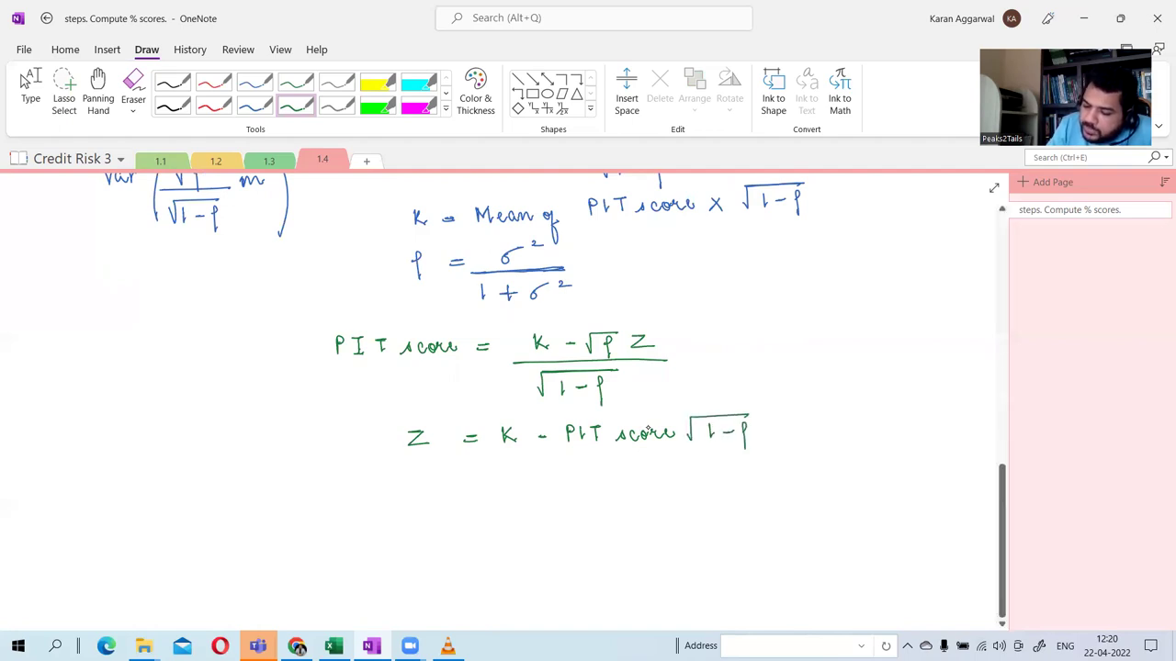
pyautogui.moveTo(694, 416); pyautogui.dragTo(755, 416)
pyautogui.moveTo(490, 461); pyautogui.dragTo(758, 451)
pyautogui.moveTo(575, 466)
pyautogui.mouseDown()
pyautogui.moveTo(619, 465)
pyautogui.moveTo(596, 496)
pyautogui.mouseUp()
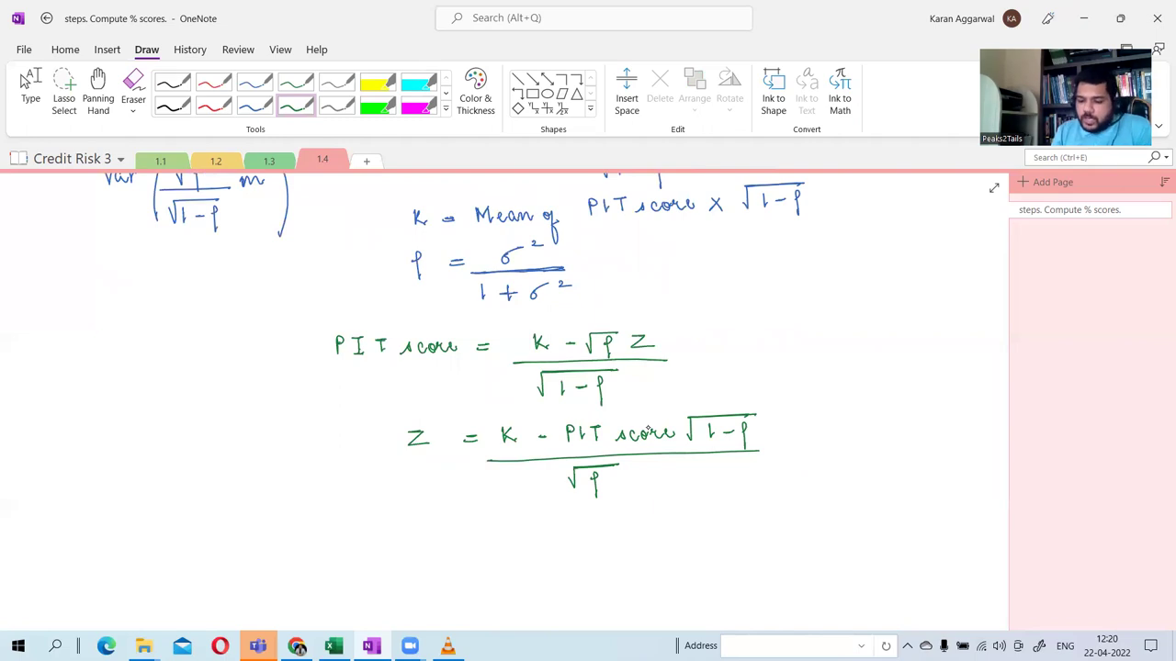
# In red, tick K, PIT score and ρ in the rearranged formula and circle Z.
pyautogui.click(220, 108)
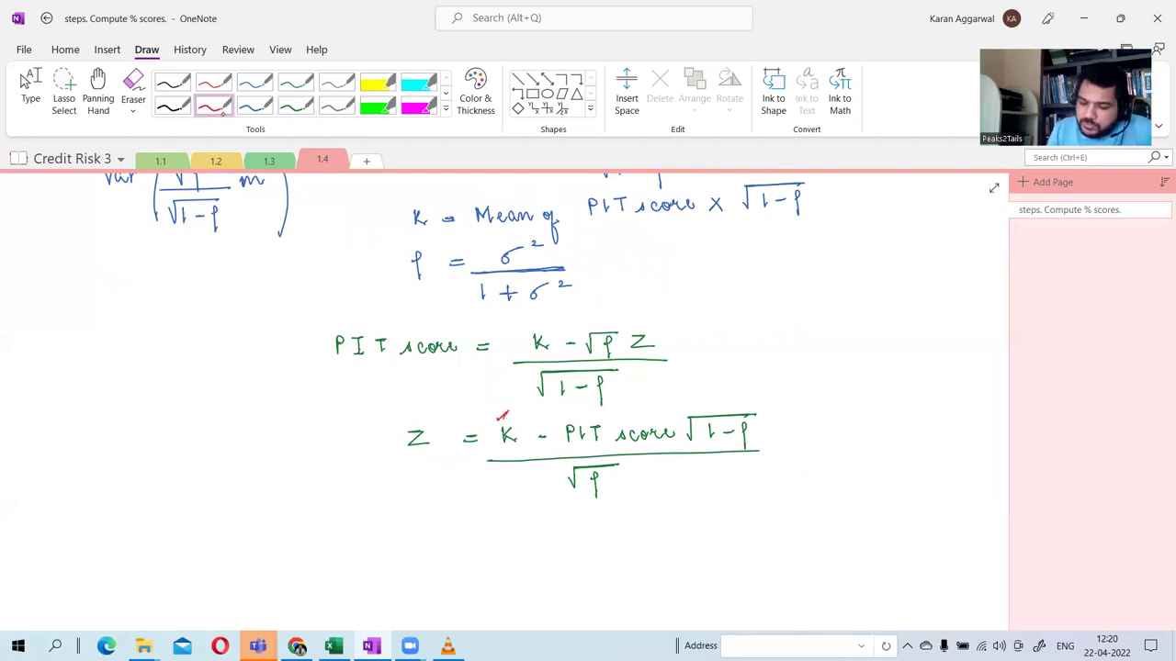
pyautogui.moveTo(605, 476); pyautogui.dragTo(619, 470)
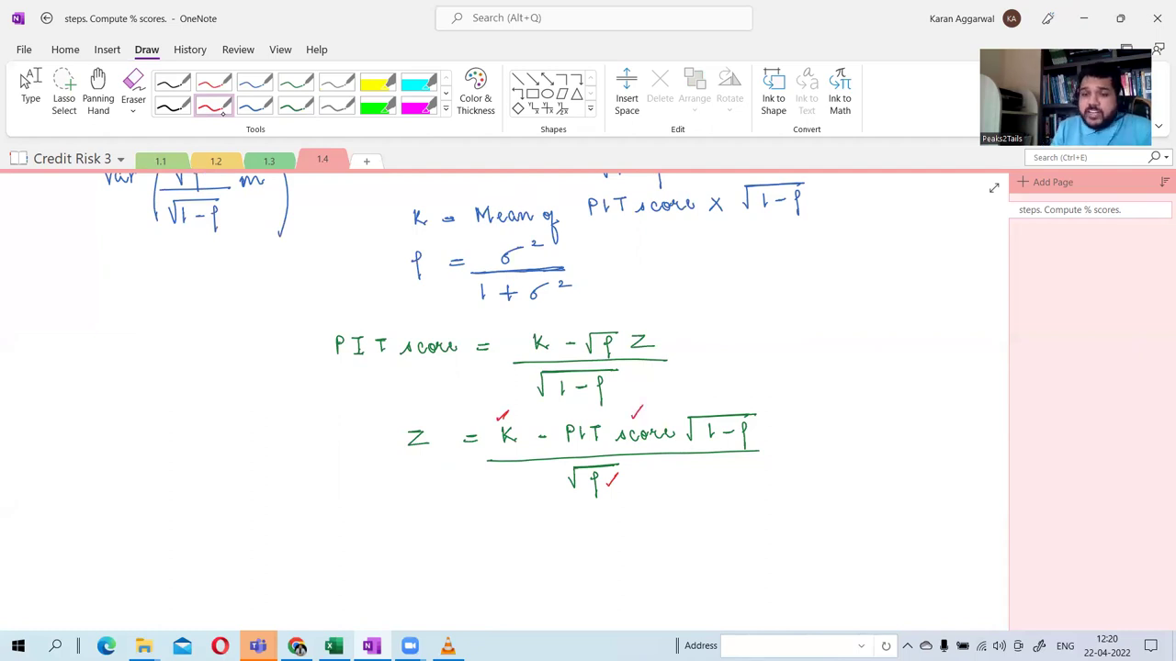
pyautogui.moveTo(419, 418); pyautogui.dragTo(413, 419)
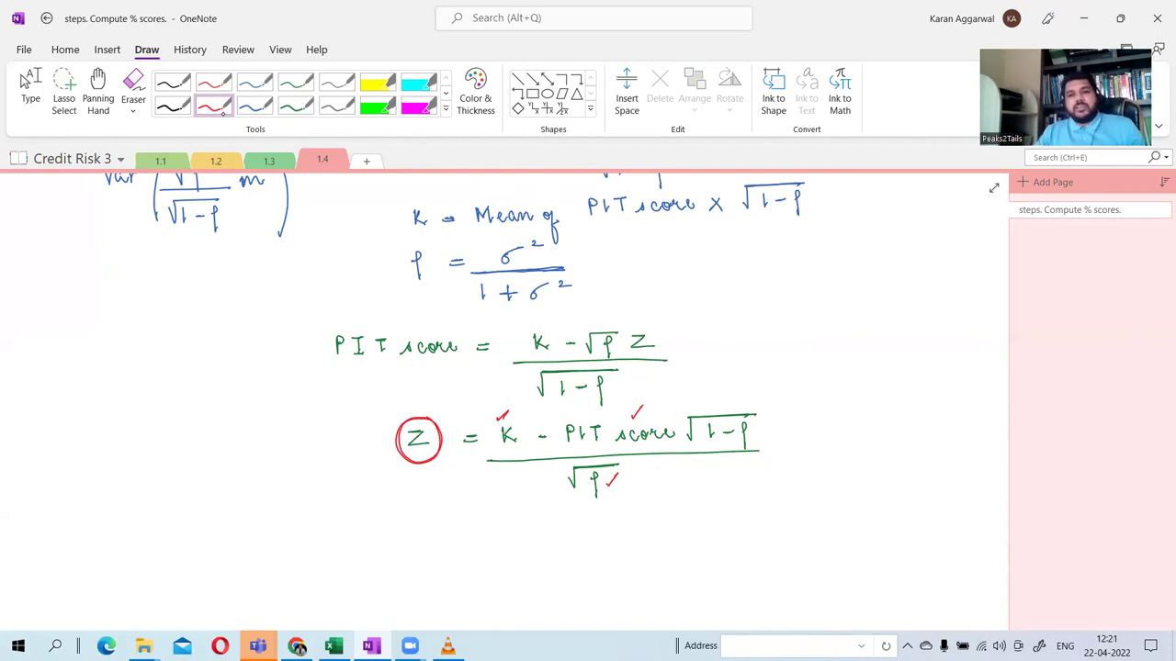
pyautogui.click(30, 90)
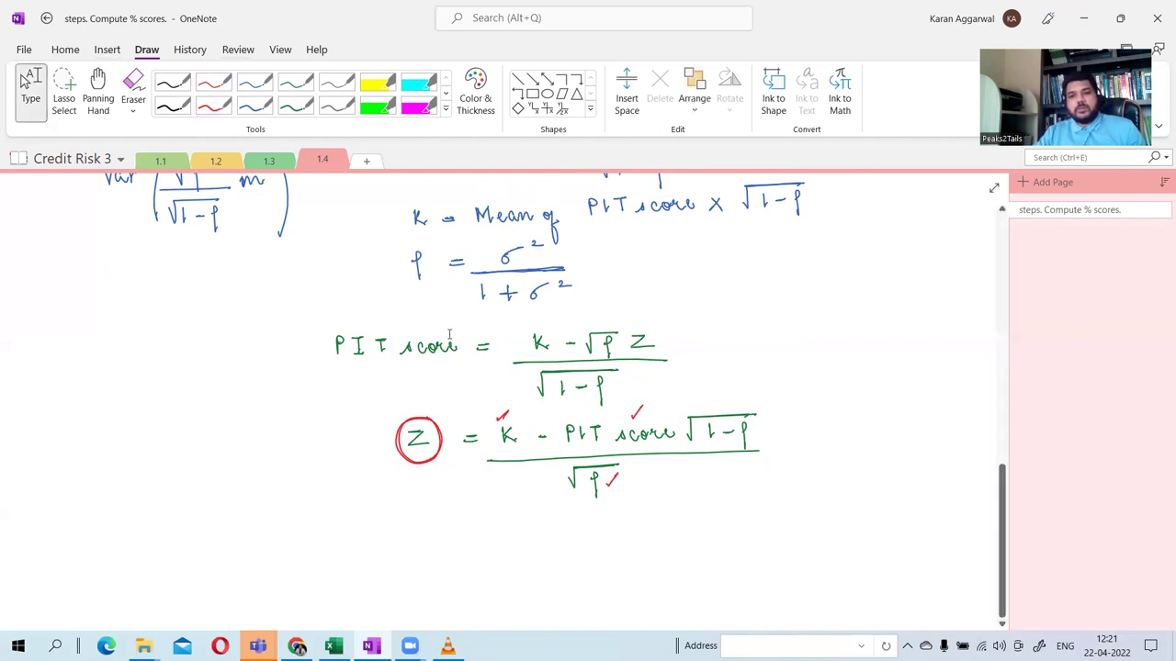
# Review the whole derivation from the Compute Z scores heading down to the rearranged Z formula.
pyautogui.scroll(5, 449, 334)
pyautogui.scroll(-5, 792, 319)
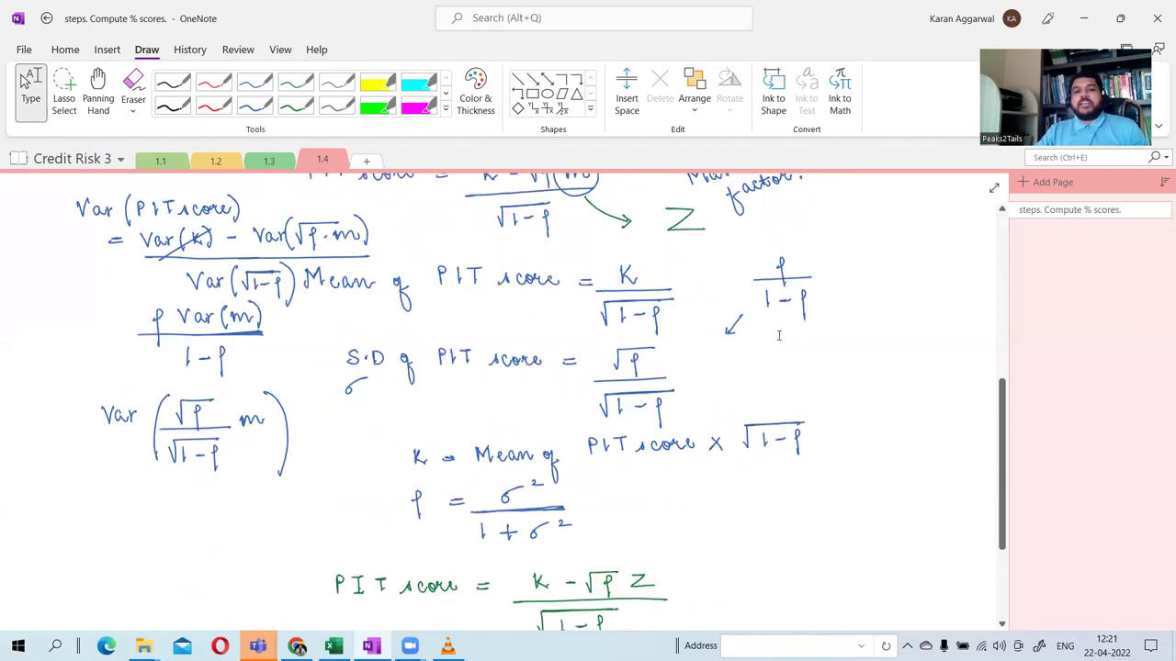
pyautogui.scroll(8, 498, 383)
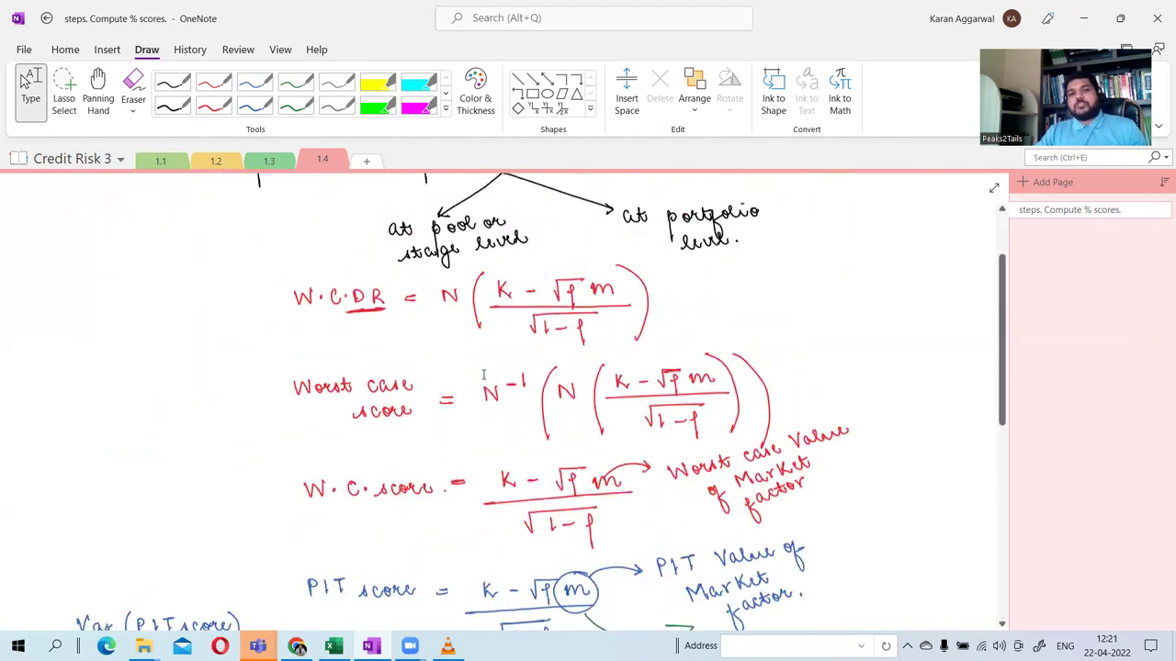
pyautogui.scroll(-2, 491, 395)
pyautogui.scroll(-4, 491, 395)
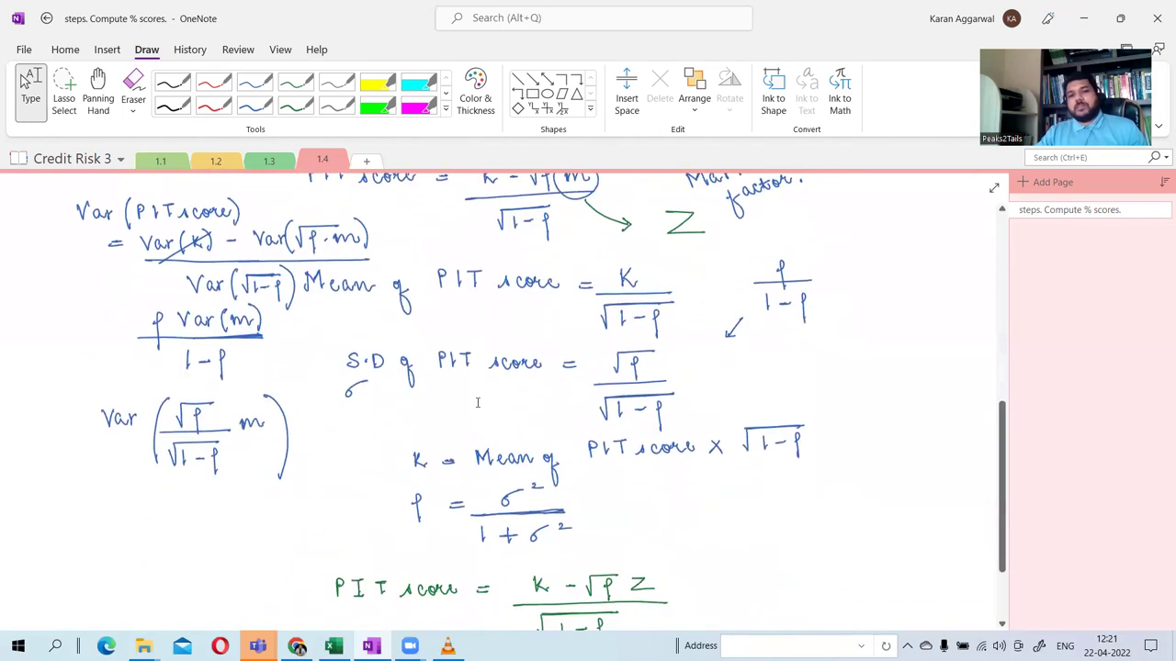
pyautogui.scroll(-3, 476, 402)
pyautogui.scroll(10, 475, 409)
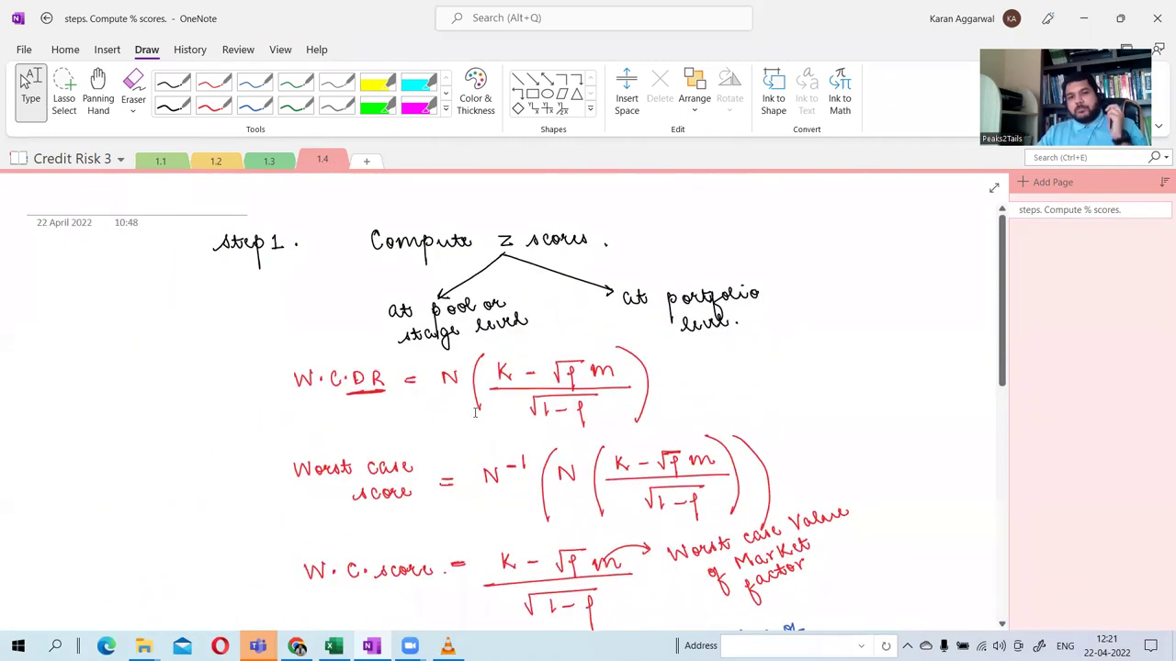
pyautogui.scroll(-4, 475, 412)
pyautogui.scroll(-6, 466, 446)
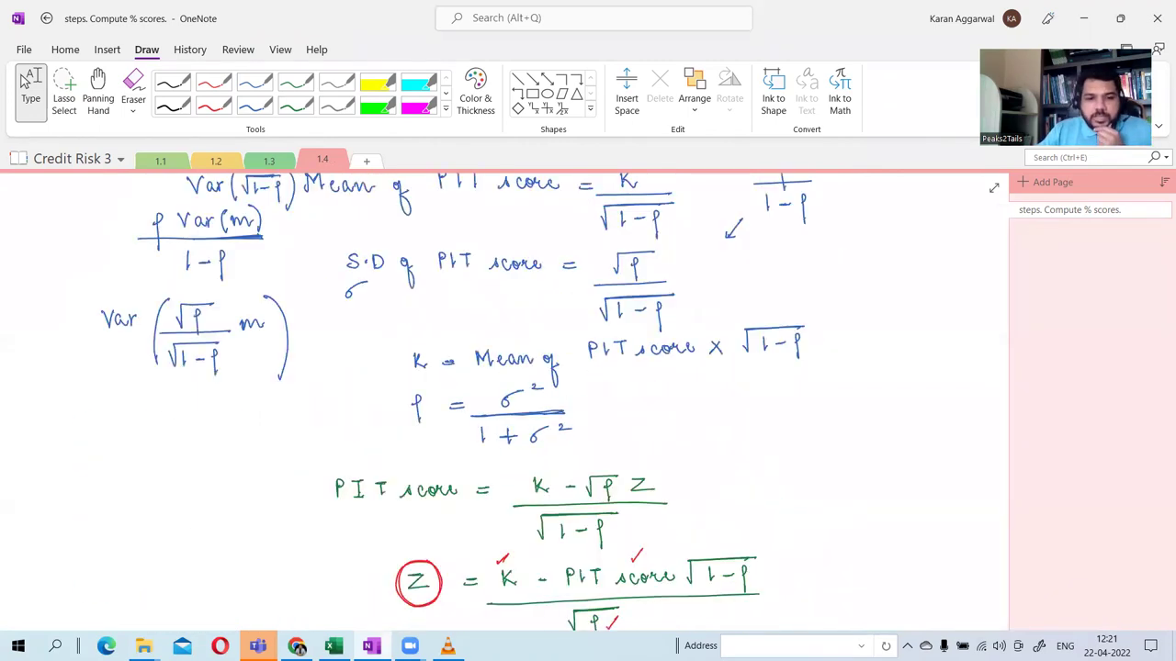
# Switch to the Excel workbook and remove the line chart covering the PIT Score and Z columns on sheet 1.1.
pyautogui.click(333, 646)
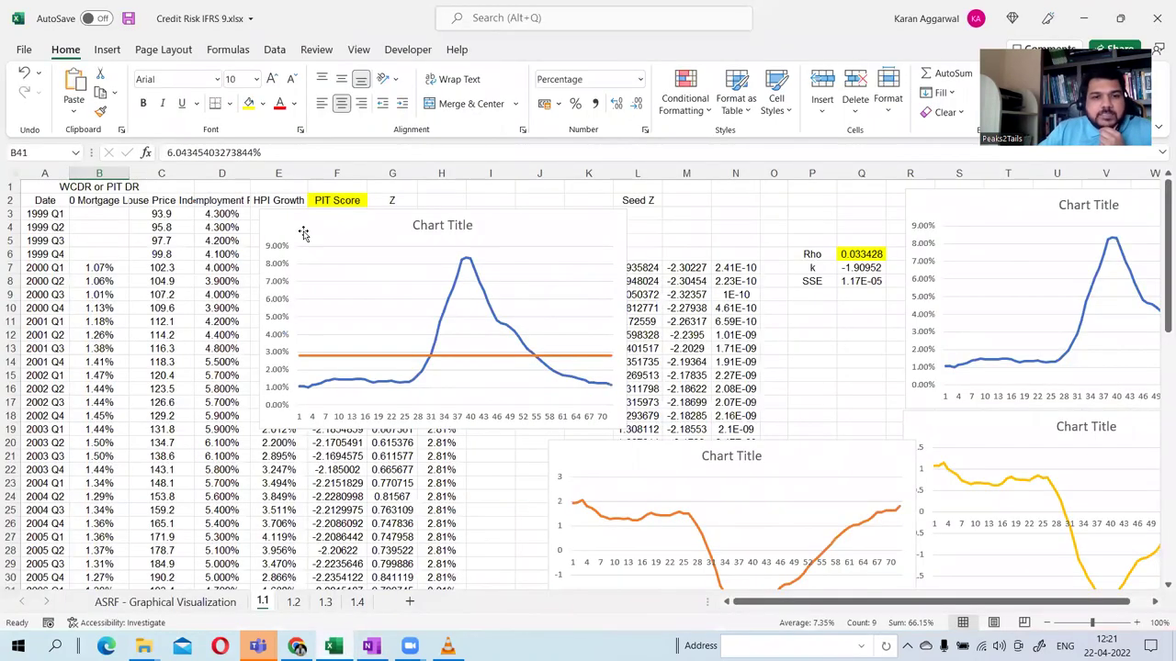
pyautogui.moveTo(302, 243); pyautogui.dragTo(333, 237)
pyautogui.rightClick(332, 237)
pyautogui.click(363, 199)
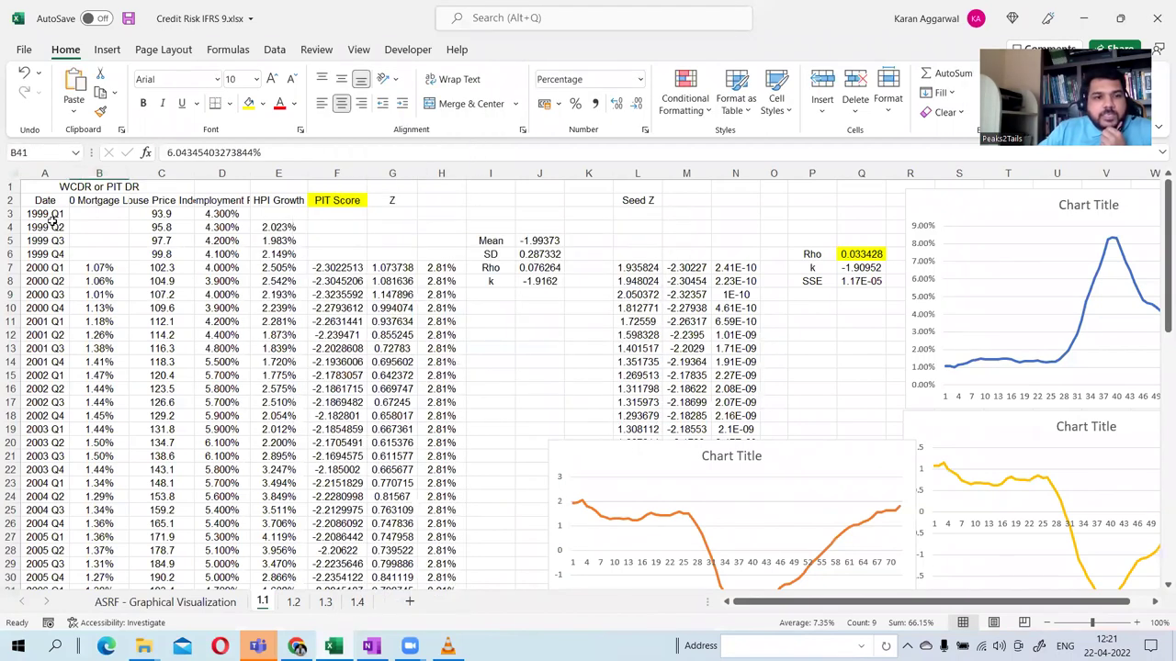
# Examine the quarterly mortgage default rates in column B, starting from B7.
pyautogui.moveTo(79, 271); pyautogui.dragTo(106, 544)
pyautogui.scroll(17, 112, 252)
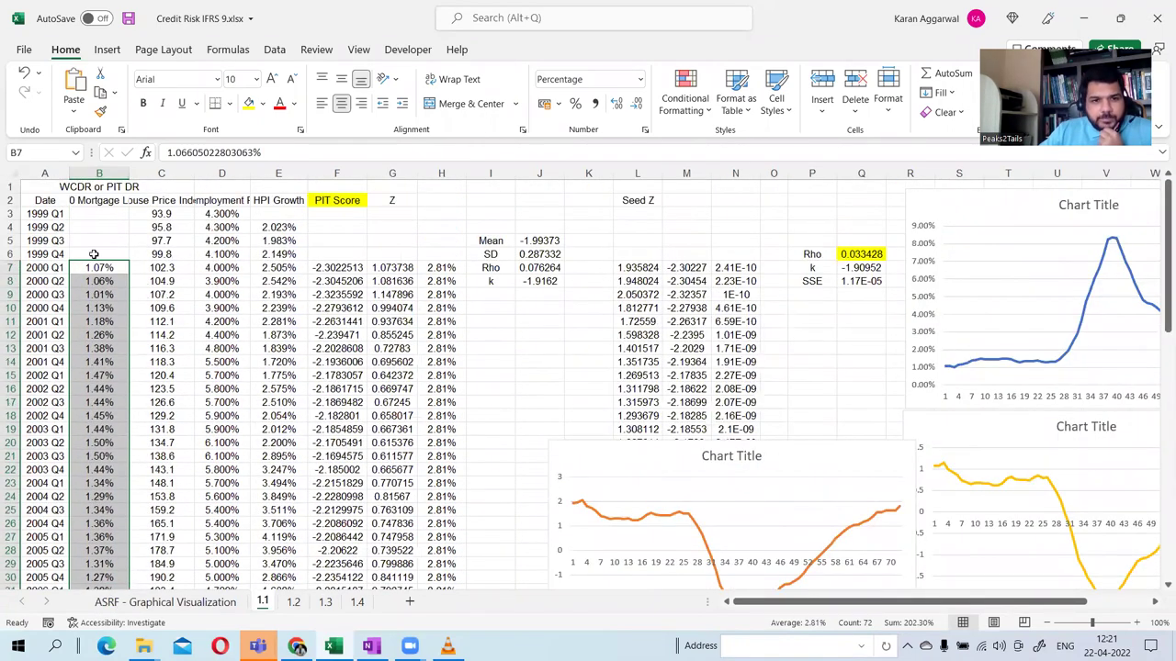
pyautogui.hotkey('alt', 'Tab')
pyautogui.hotkey('alt', 'Tab')
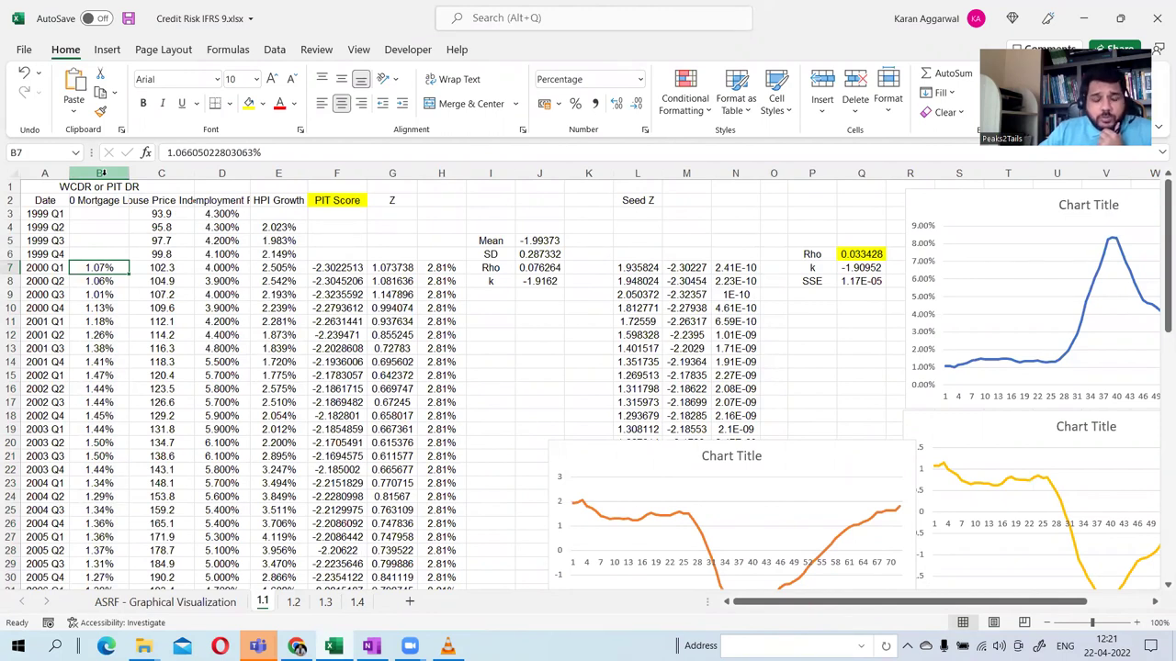
# Shorten the heading in cell B1 to "PIT DR".
pyautogui.click(101, 173)
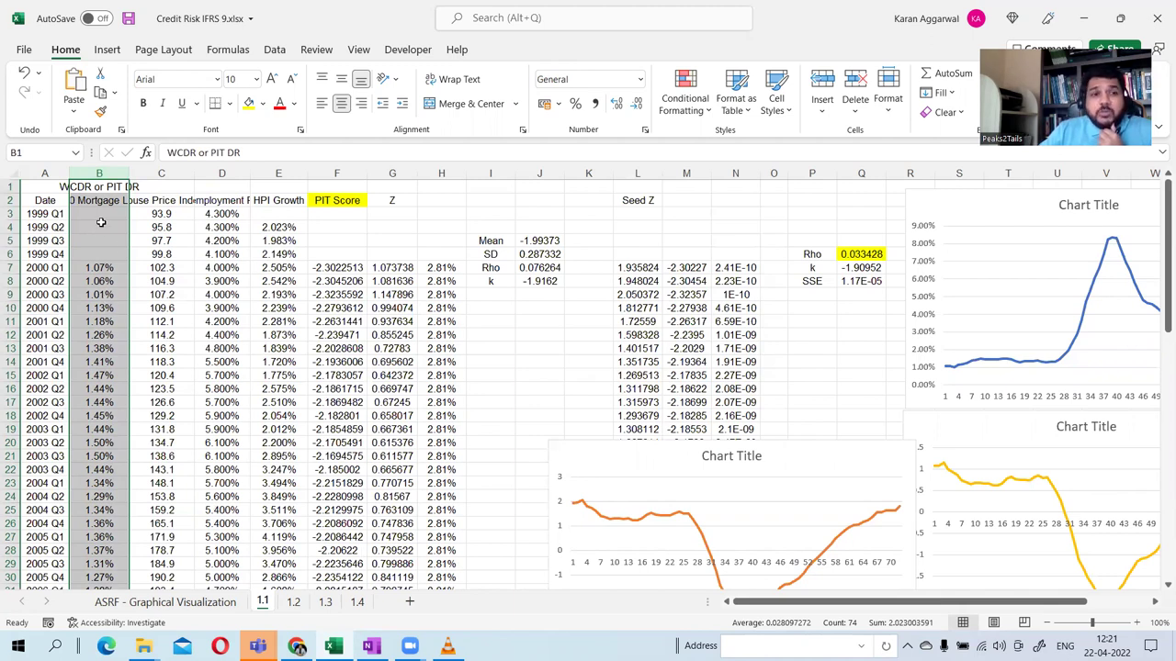
pyautogui.moveTo(211, 152); pyautogui.dragTo(167, 152)
pyautogui.press('BackSpace')
pyautogui.click(237, 347)
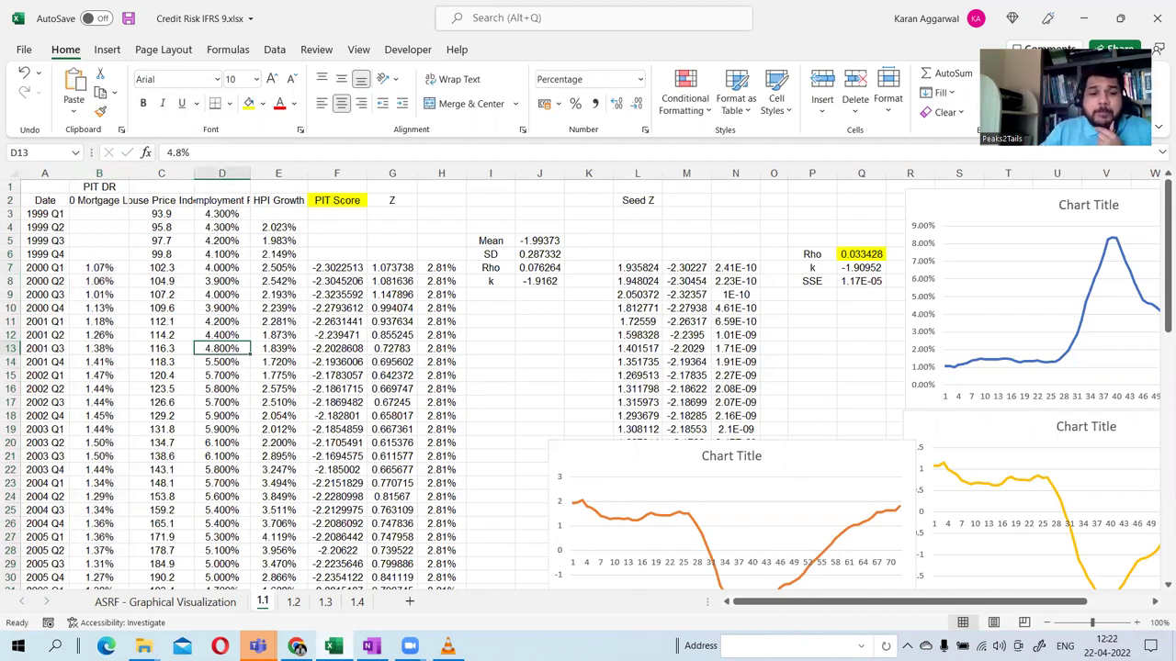
# Check the OneNote score derivation, then inspect the PIT Score formula in F7 of the Excel sheet.
pyautogui.hotkey('alt', 'Tab')
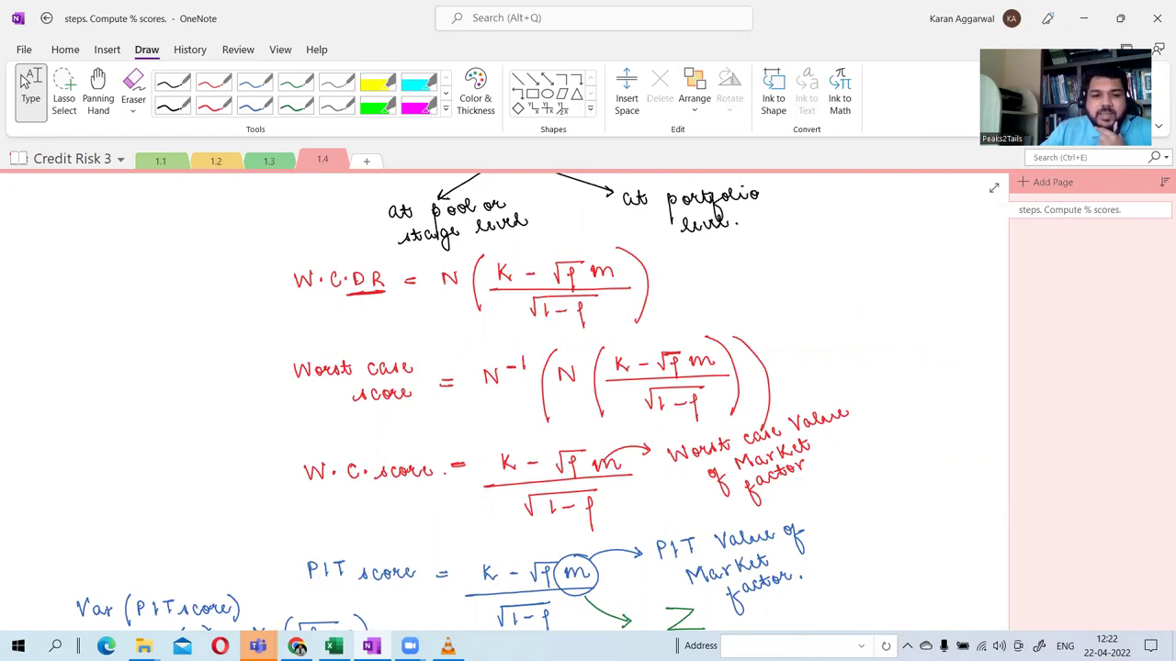
pyautogui.hotkey('alt', 'Tab')
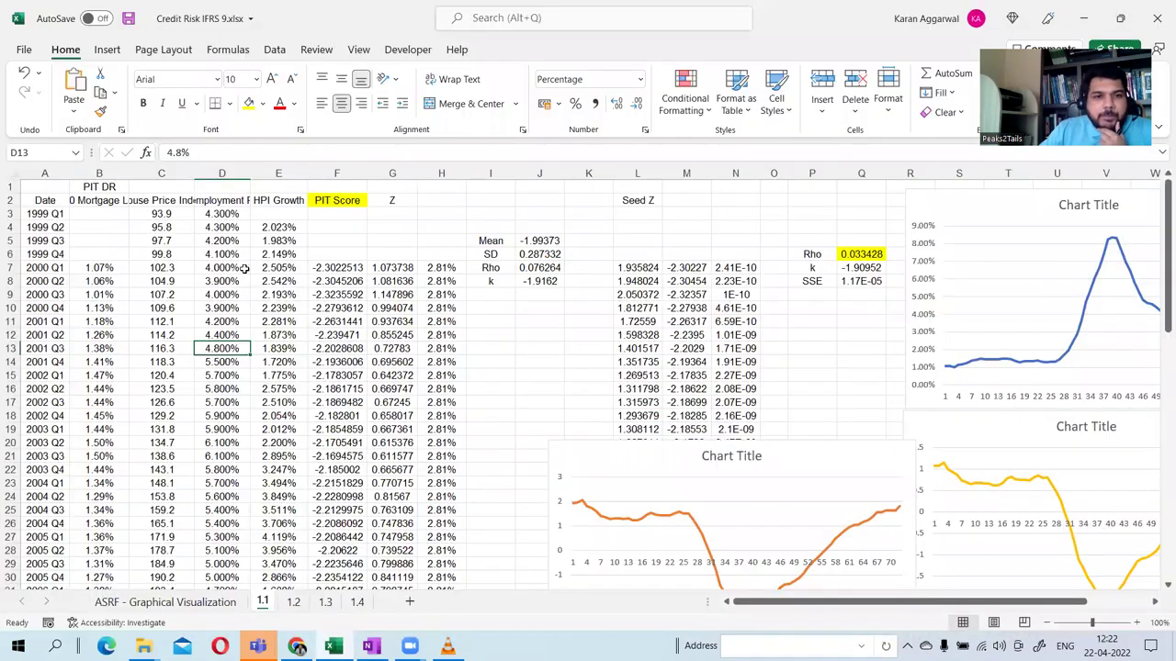
pyautogui.doubleClick(321, 268)
pyautogui.click(277, 152)
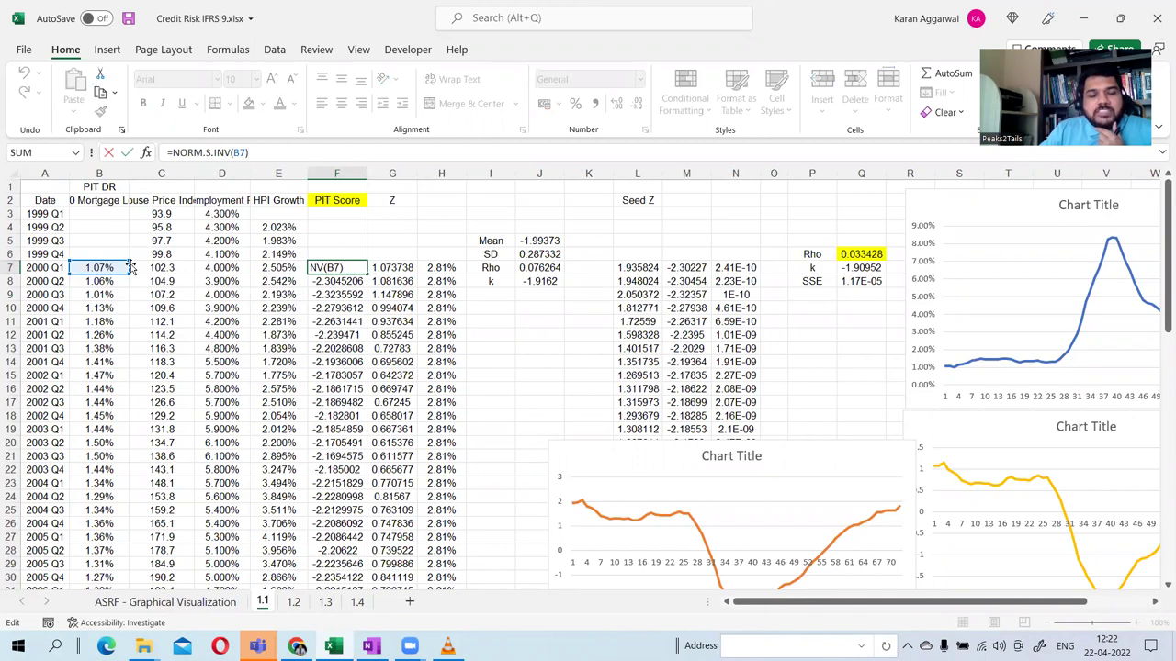
pyautogui.click(324, 268)
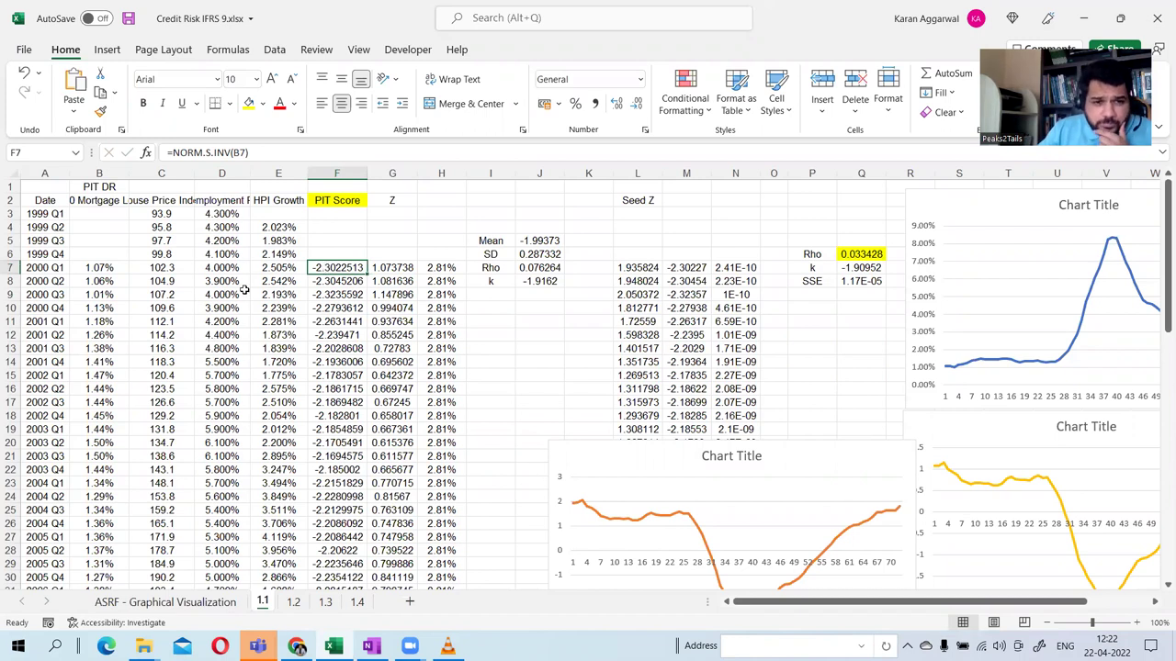
# Insert a 2-D line chart of the PIT DR default rates in B7:B78.
pyautogui.click(119, 269)
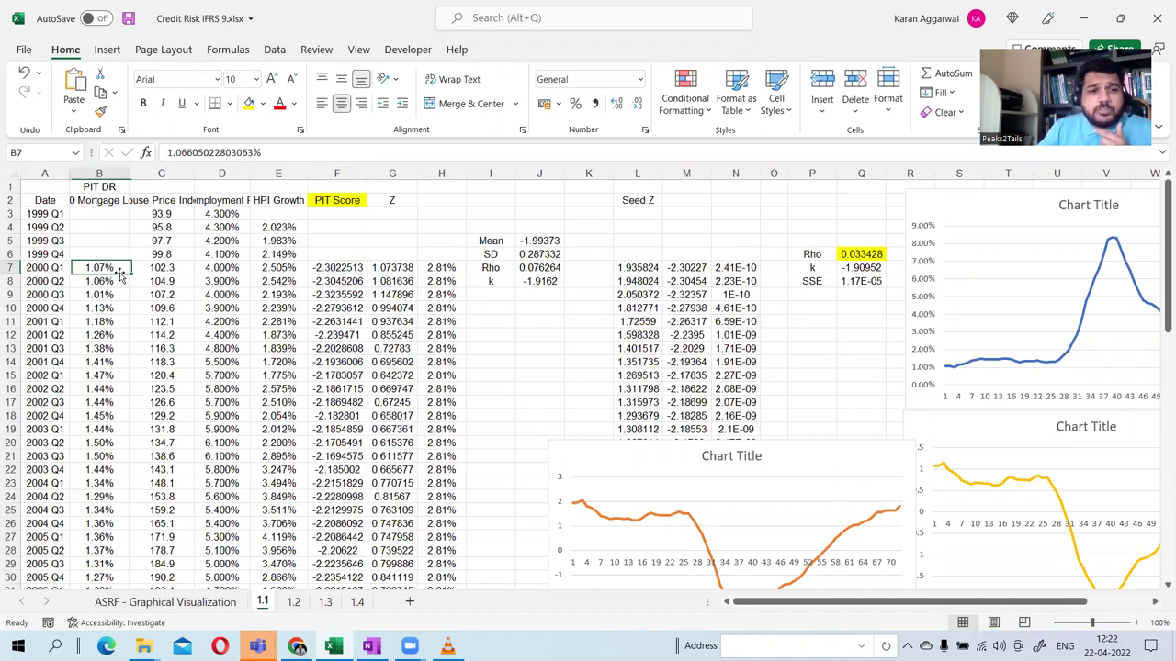
pyautogui.hotkey('ctrl', 'shift', 'Down')
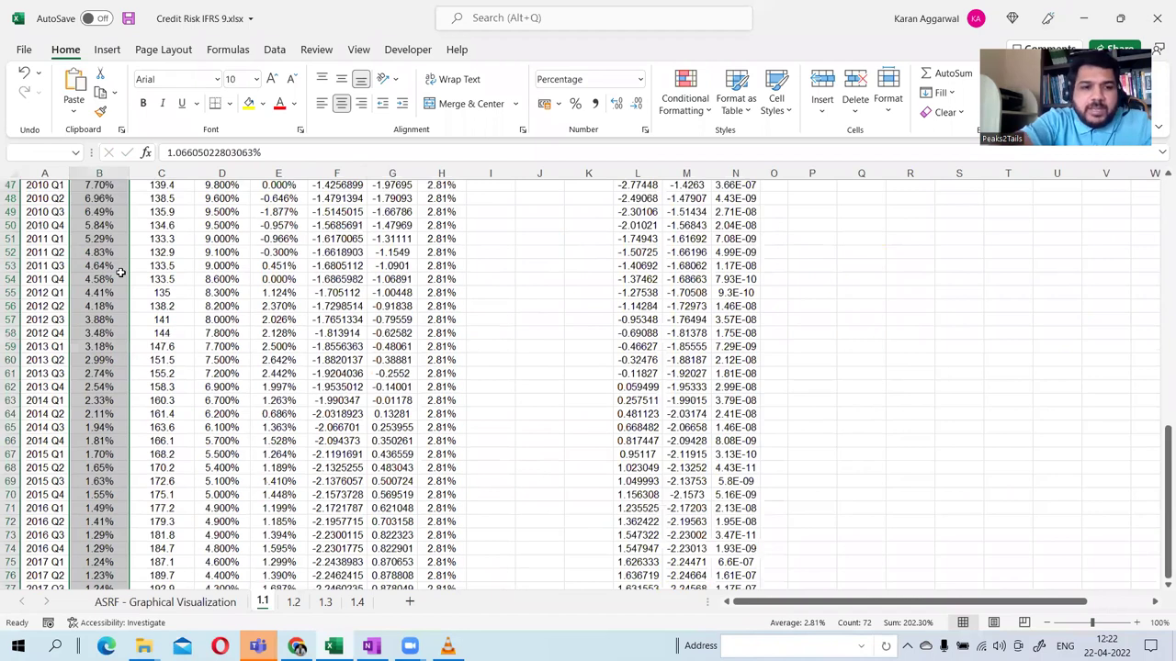
pyautogui.scroll(15, 118, 270)
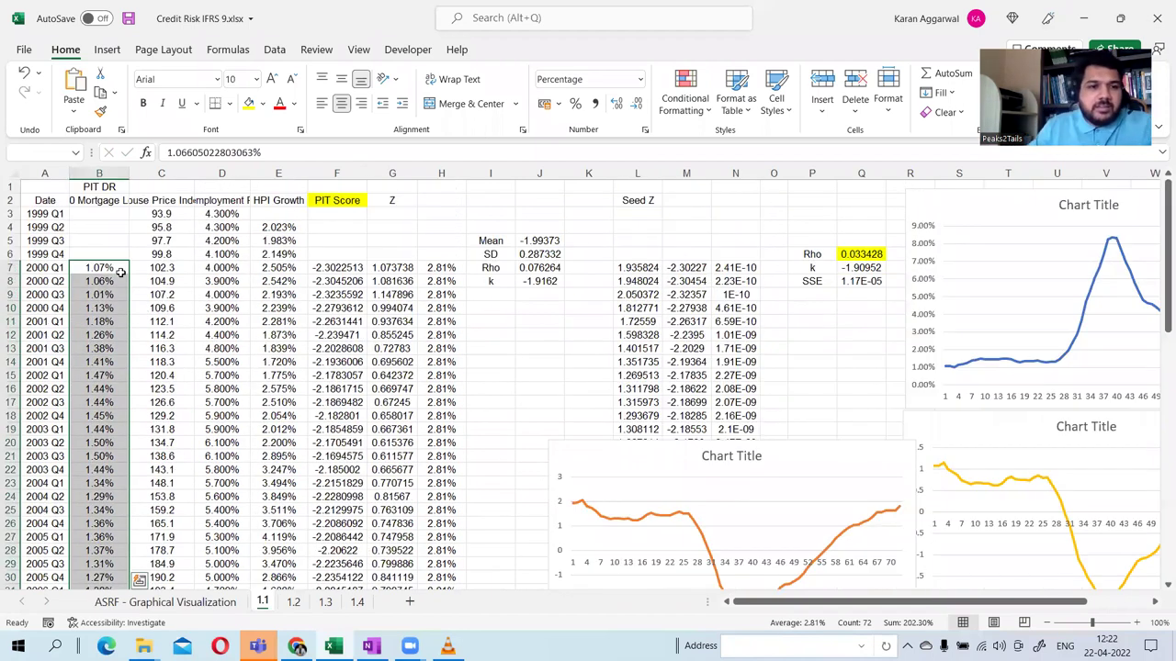
pyautogui.click(106, 50)
pyautogui.click(425, 93)
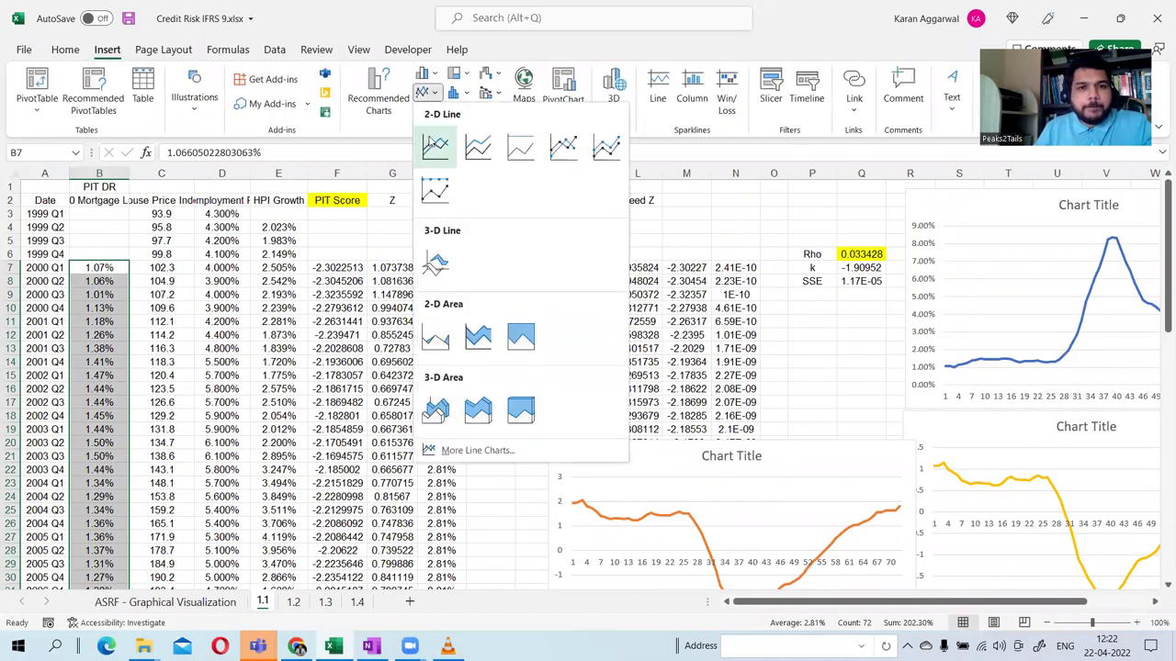
pyautogui.click(435, 145)
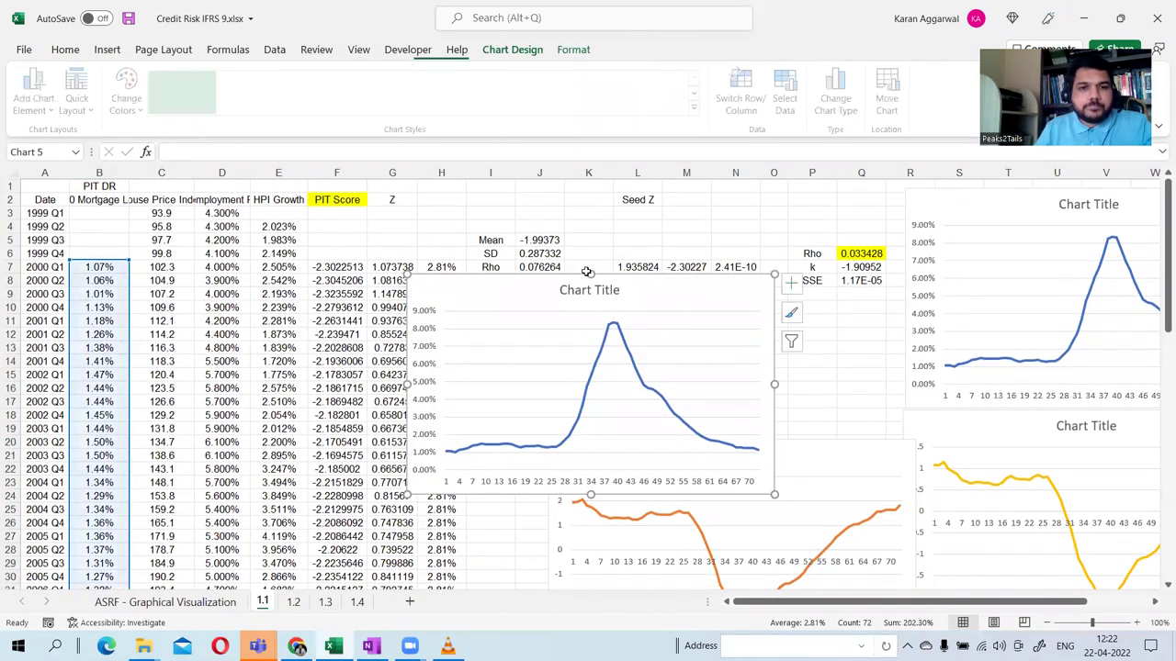
# Insert a 2-D line chart of the PIT Scores in F7:F78 and place it over the lower part of the default rate chart.
pyautogui.click(337, 267)
pyautogui.hotkey('ctrl', 'shift', 'Down')
pyautogui.scroll(11, 336, 267)
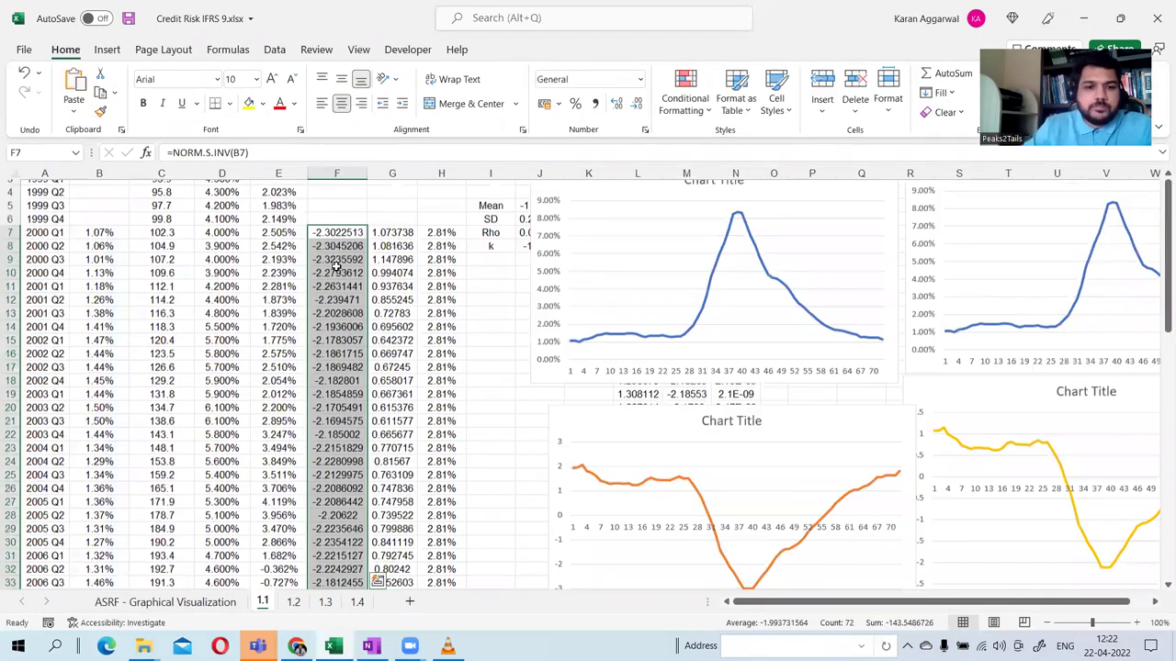
pyautogui.click(106, 50)
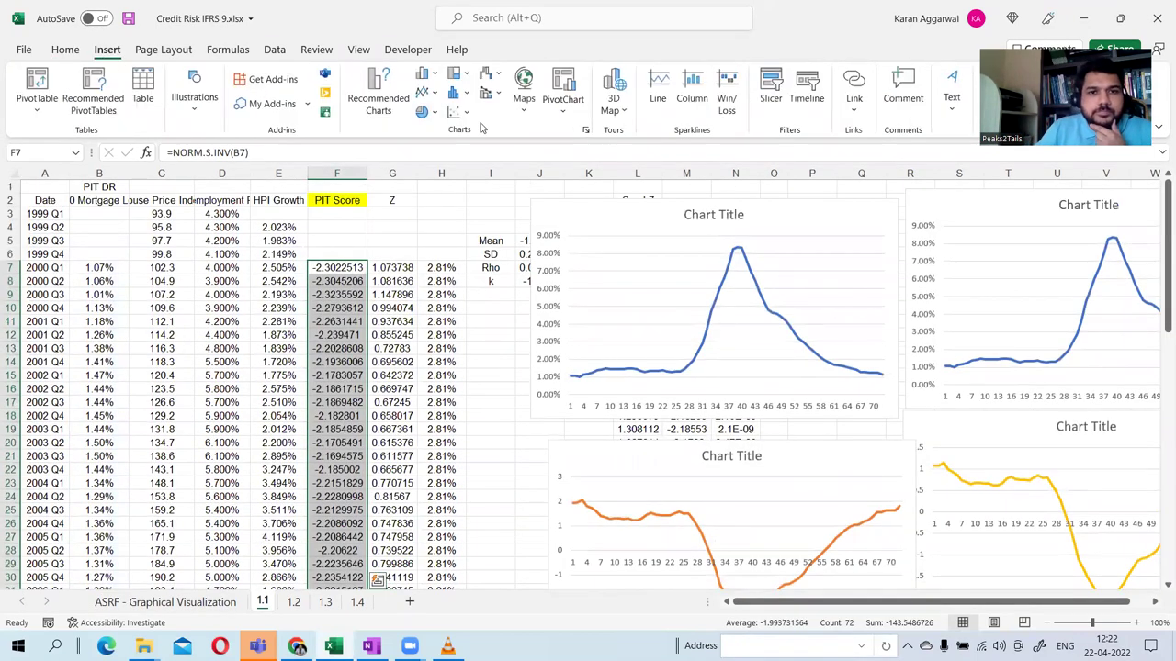
pyautogui.click(424, 93)
pyautogui.click(435, 145)
pyautogui.moveTo(642, 275); pyautogui.dragTo(351, 181)
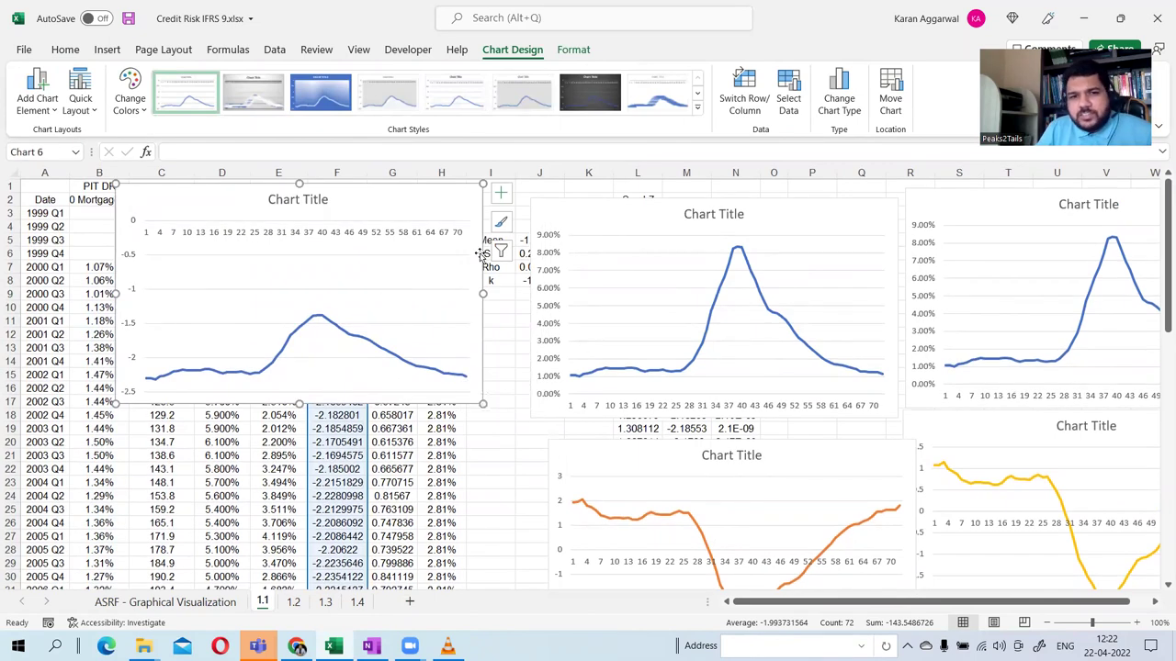
pyautogui.moveTo(472, 202); pyautogui.dragTo(869, 357)
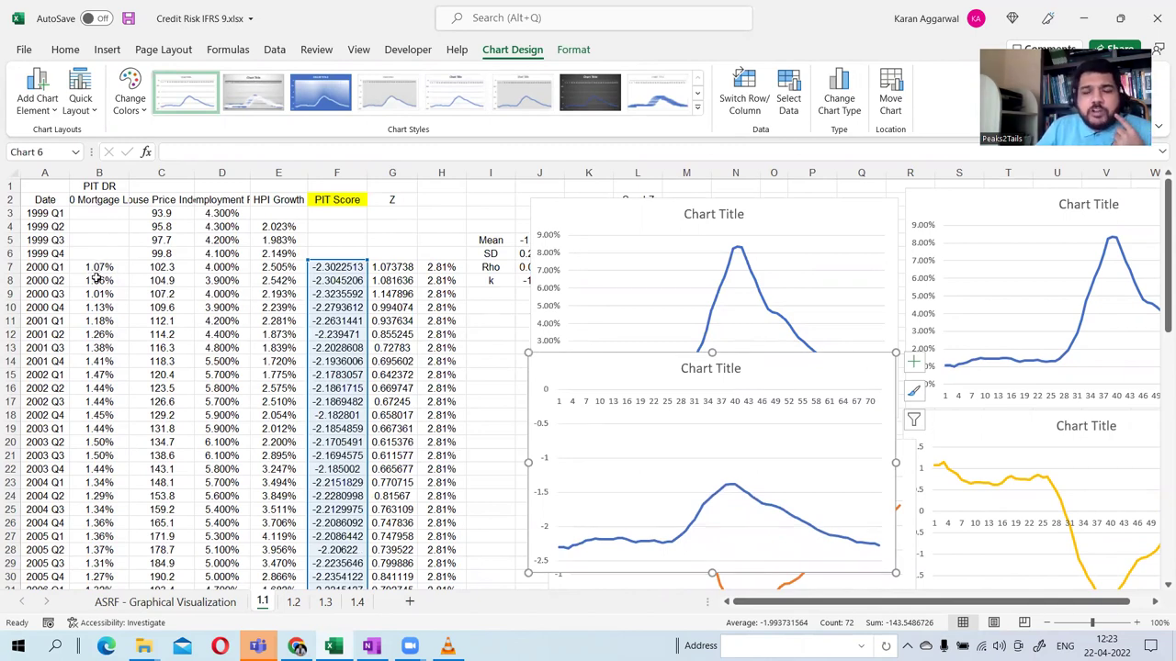
# Compare the PIT Score curve with the default rate curve, repositioning the PIT Score chart just below the default rate peak.
pyautogui.click(330, 266)
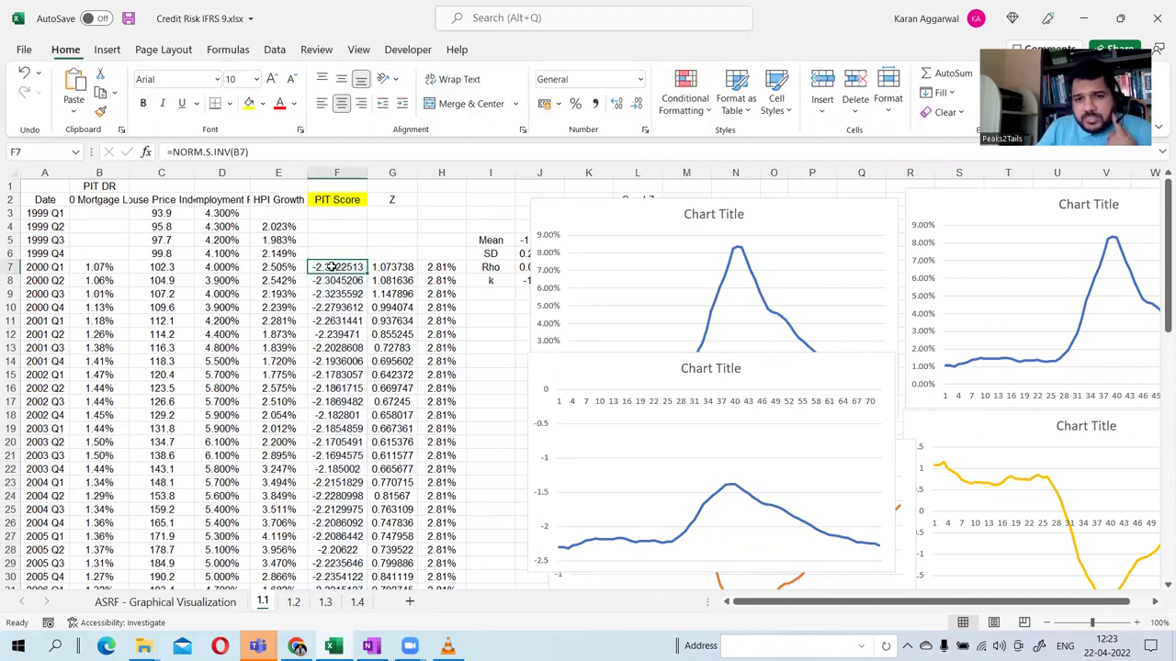
pyautogui.moveTo(543, 376); pyautogui.dragTo(660, 407)
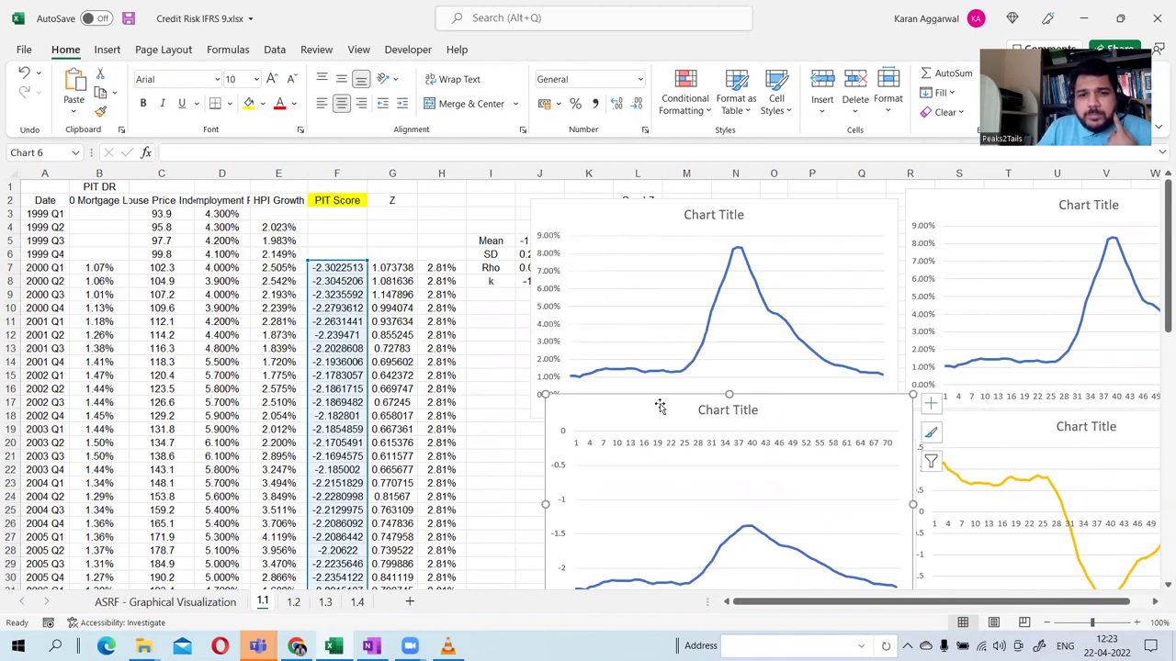
pyautogui.click(684, 382)
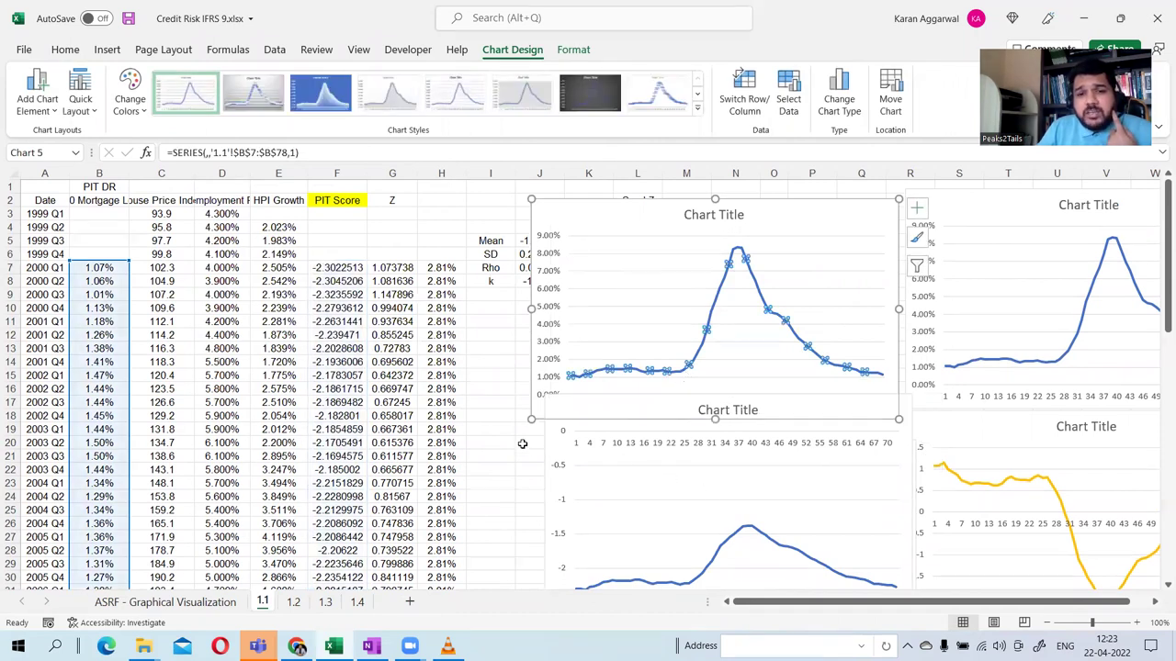
pyautogui.moveTo(549, 443); pyautogui.dragTo(550, 403)
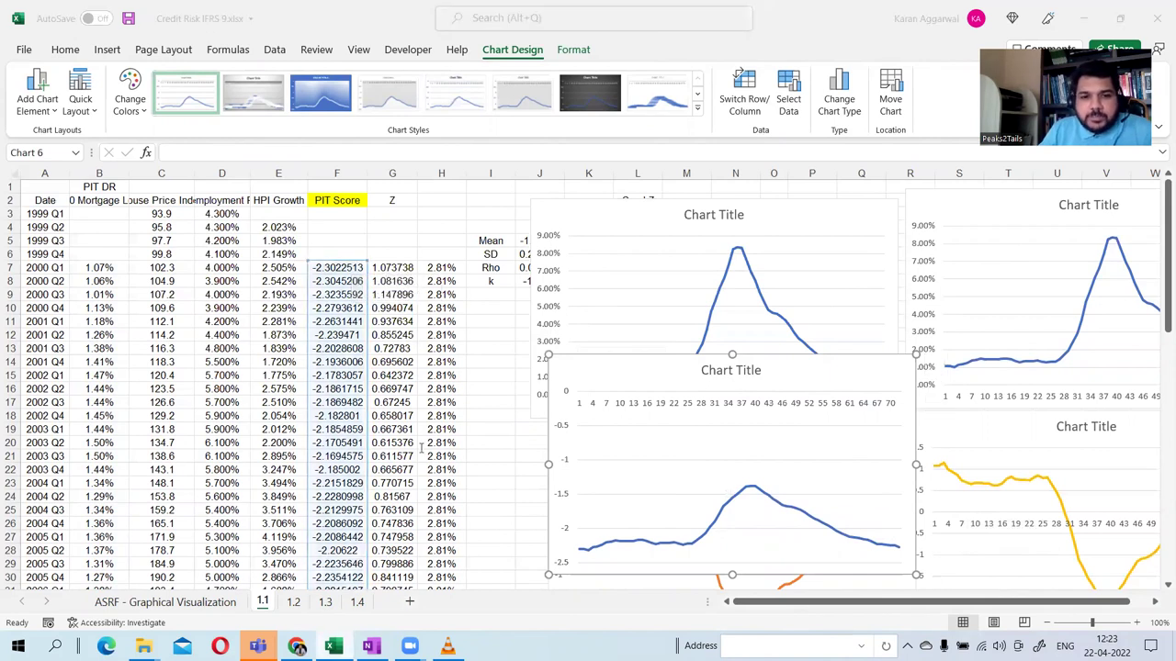
# Check the PIT score mean and S.D. formulas in OneNote, then move Excel's default rate chart clear of the Mean, SD, Rho and k cells.
pyautogui.hotkey('alt', 'Tab')
pyautogui.scroll(-5, 350, 402)
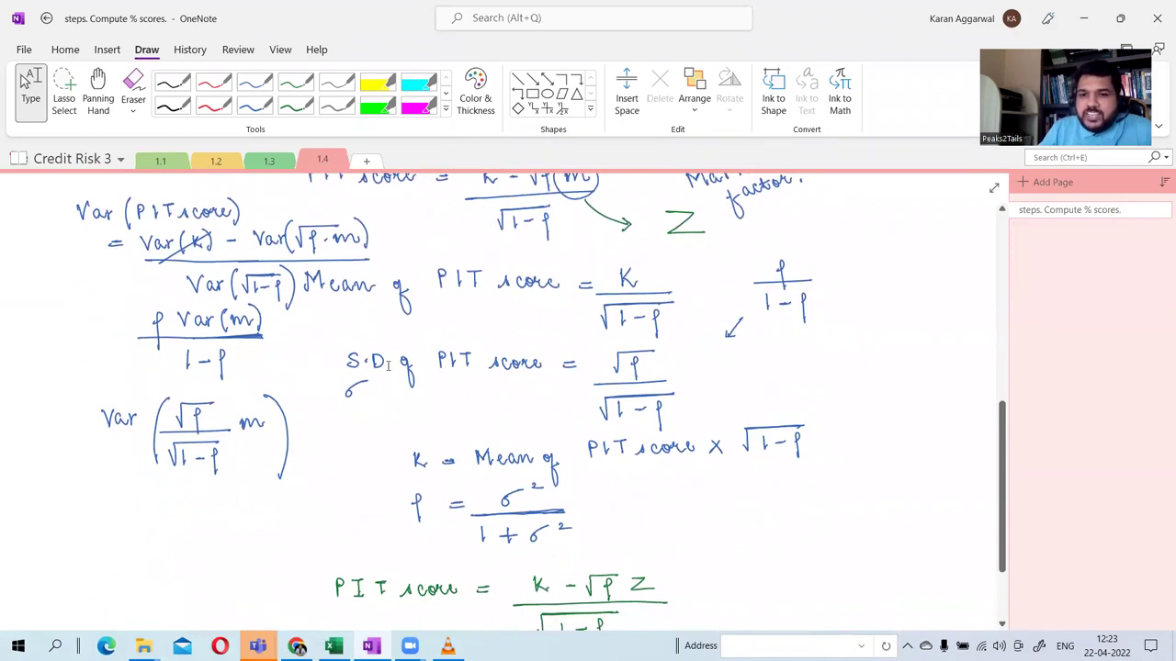
pyautogui.hotkey('alt', 'Tab')
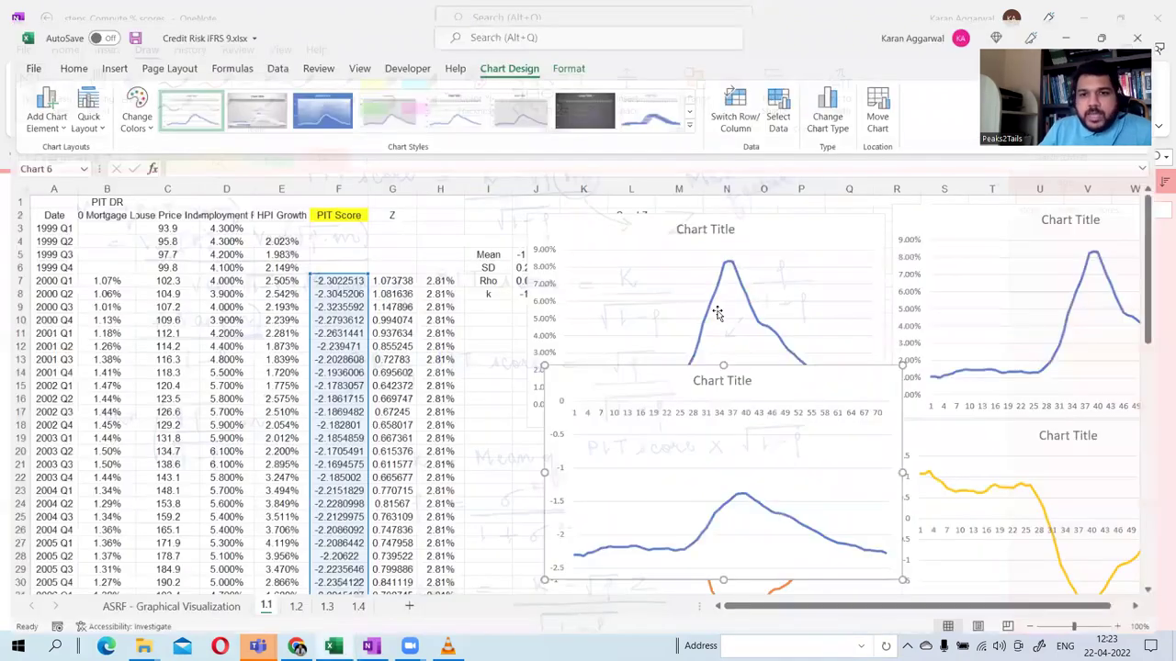
pyautogui.moveTo(621, 218); pyautogui.dragTo(658, 289)
# Examine the formulas behind the PIT Score Mean in J5 and SD in J6.
pyautogui.click(539, 241)
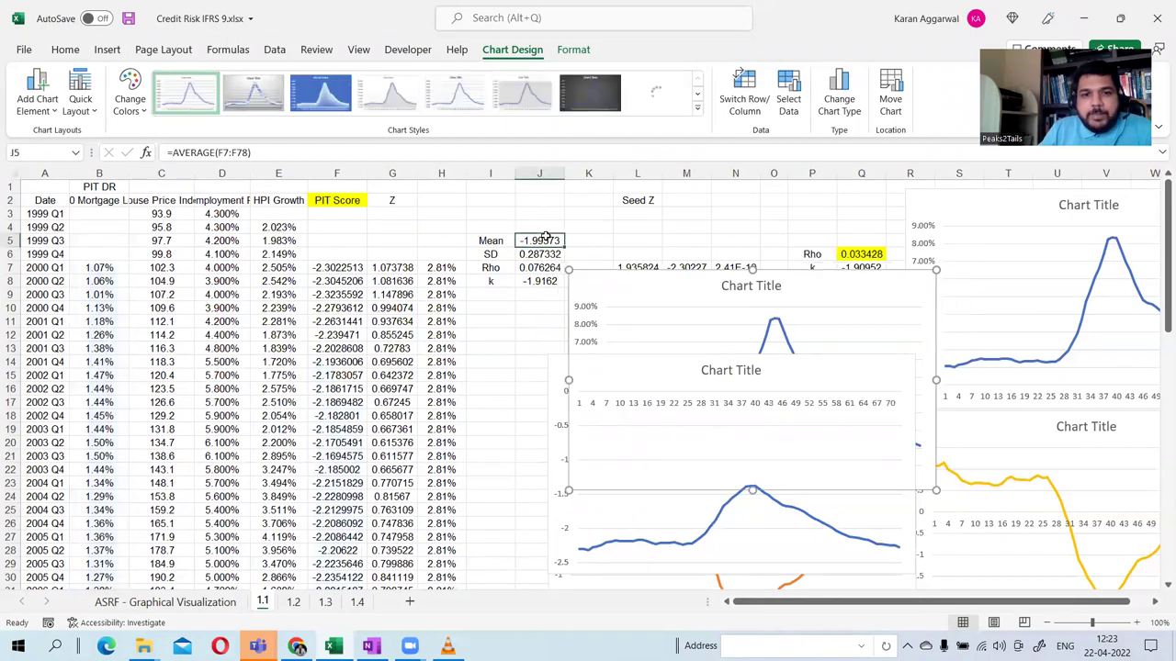
pyautogui.click(352, 155)
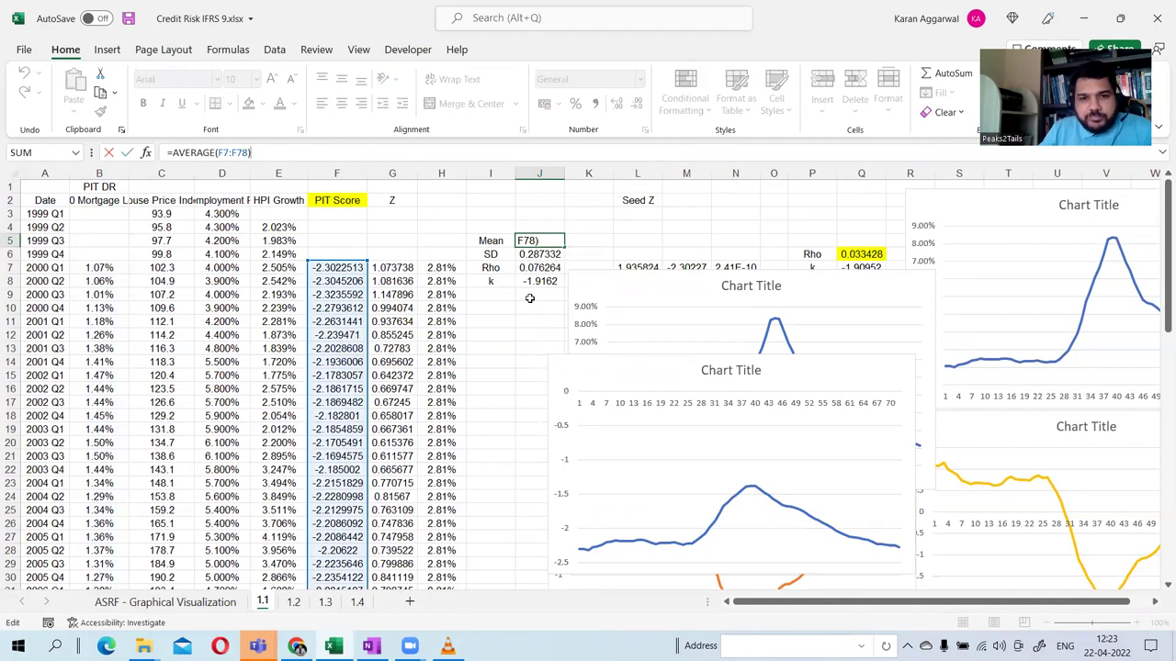
pyautogui.press('Return')
pyautogui.click(533, 241)
pyautogui.click(419, 153)
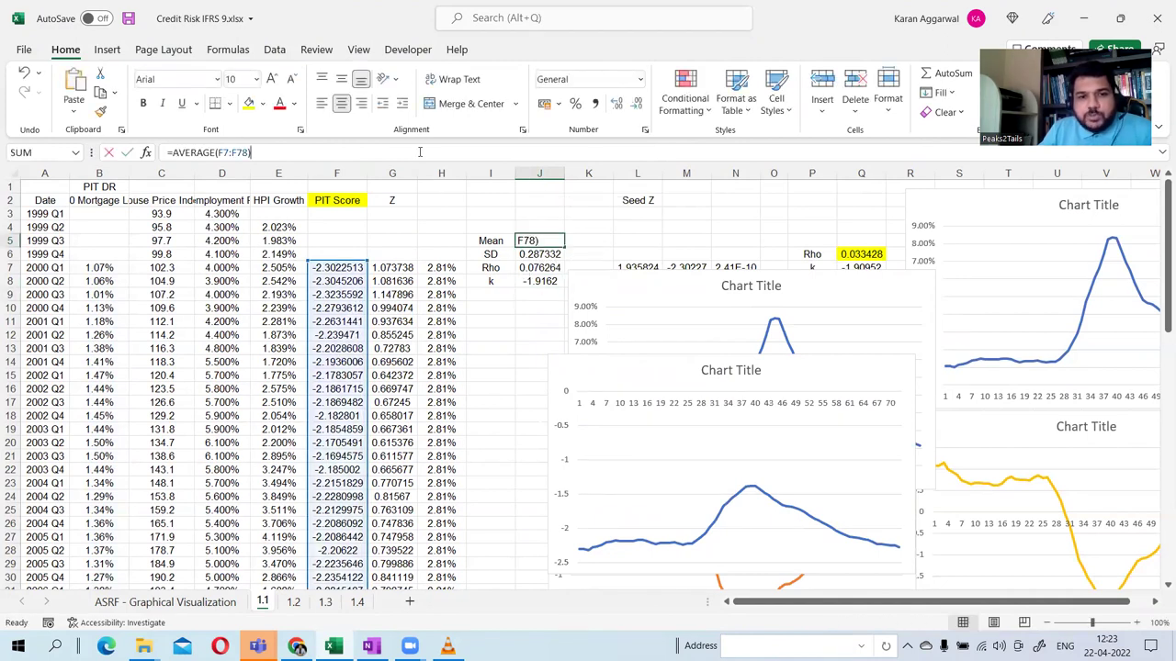
pyautogui.click(533, 254)
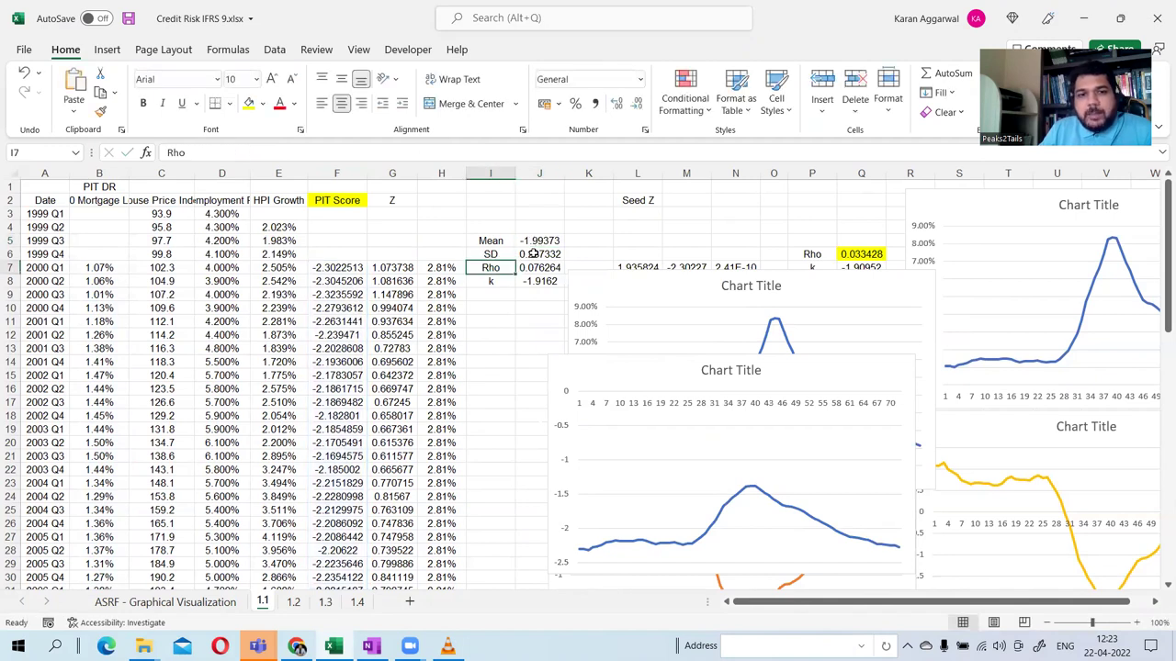
pyautogui.click(407, 153)
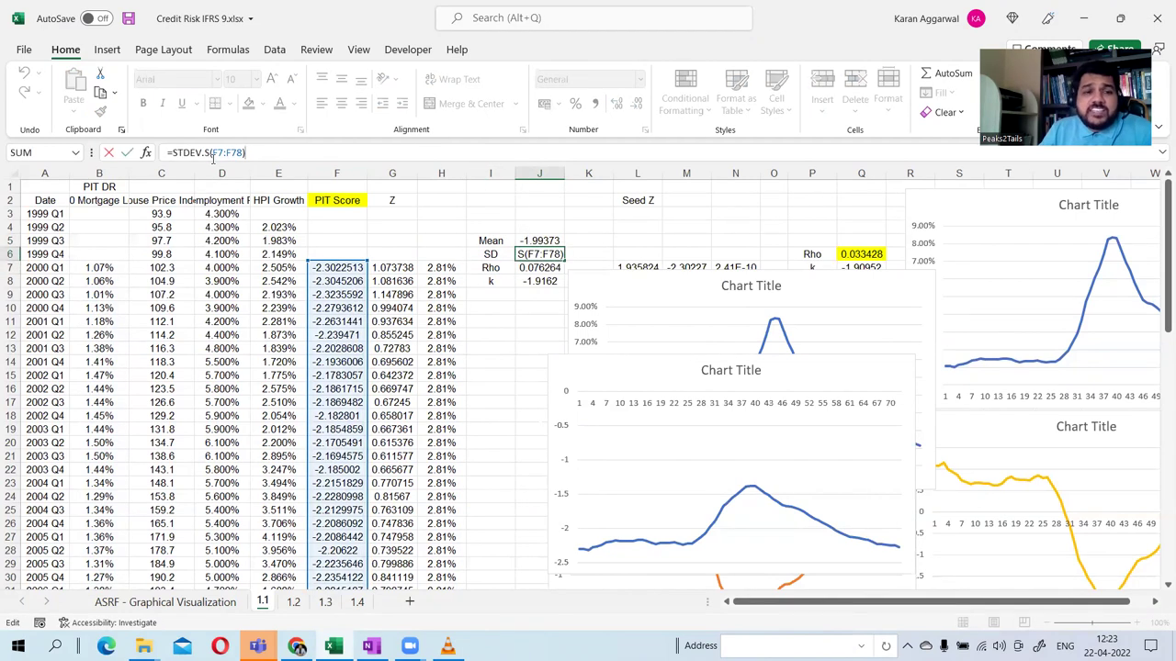
pyautogui.click(479, 307)
pyautogui.click(527, 244)
pyautogui.click(523, 257)
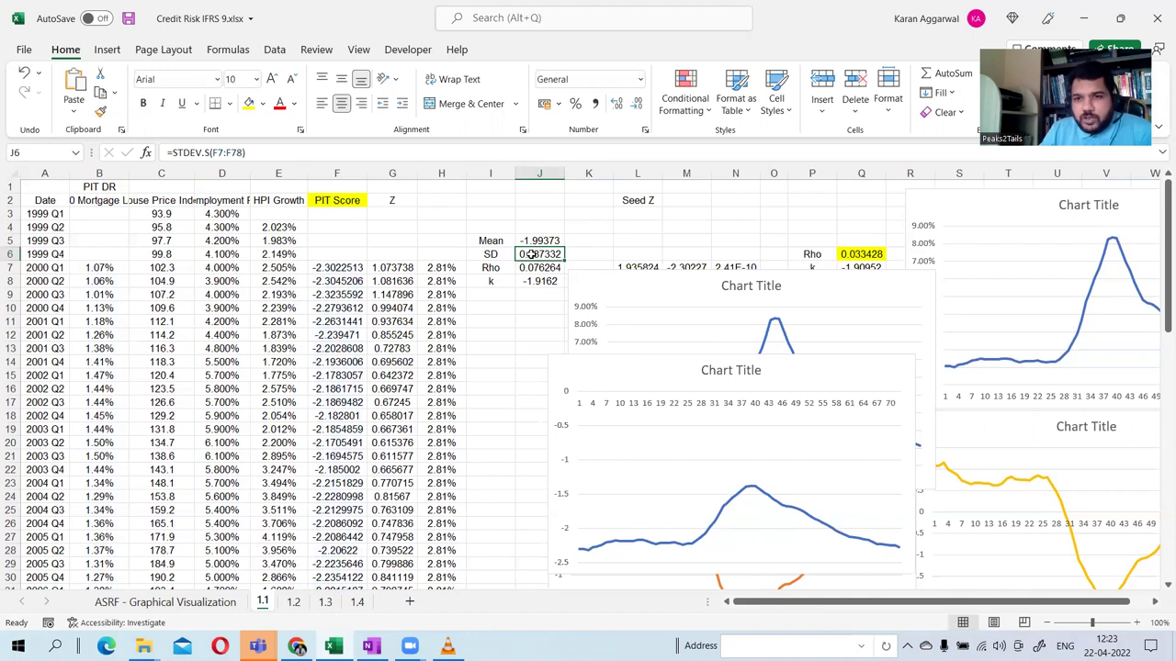
# Review the ρ formula in the OneNote notes and compare it with the Rho formula in J7 of the Excel sheet.
pyautogui.click(371, 646)
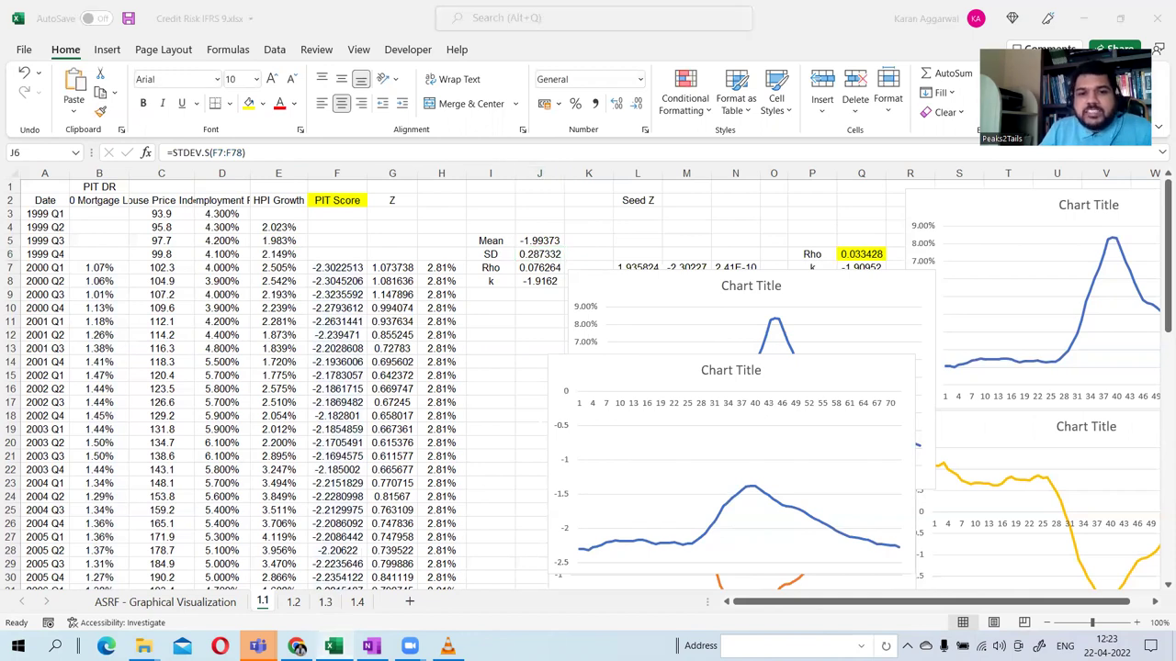
pyautogui.scroll(-3, 415, 467)
pyautogui.scroll(1, 490, 413)
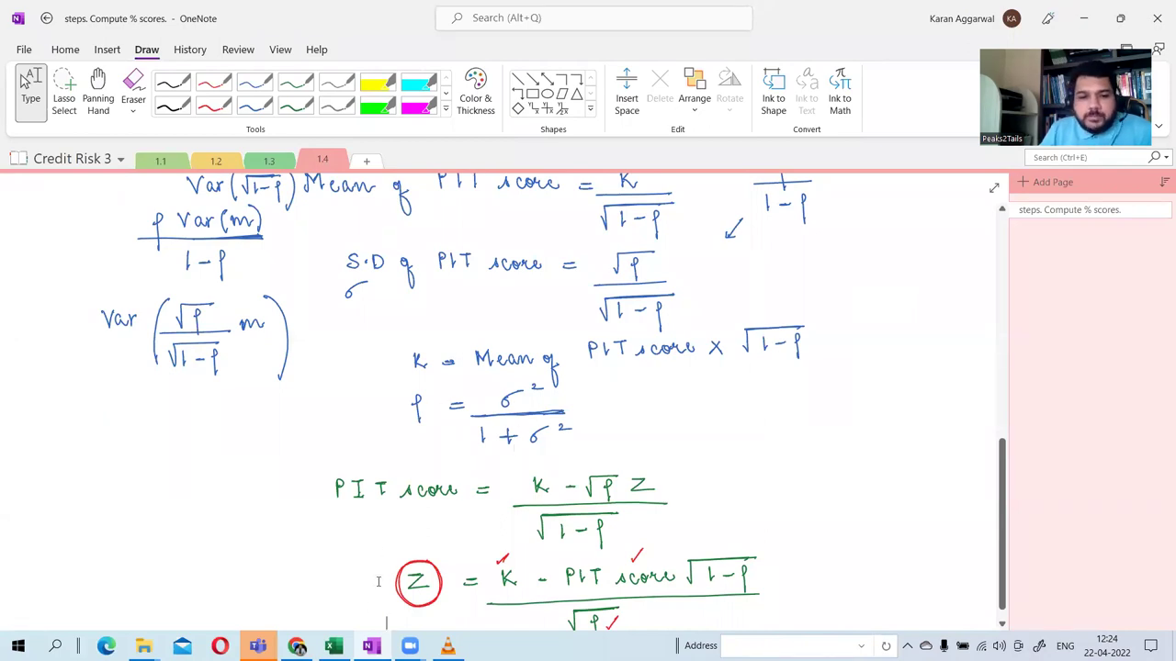
pyautogui.click(333, 646)
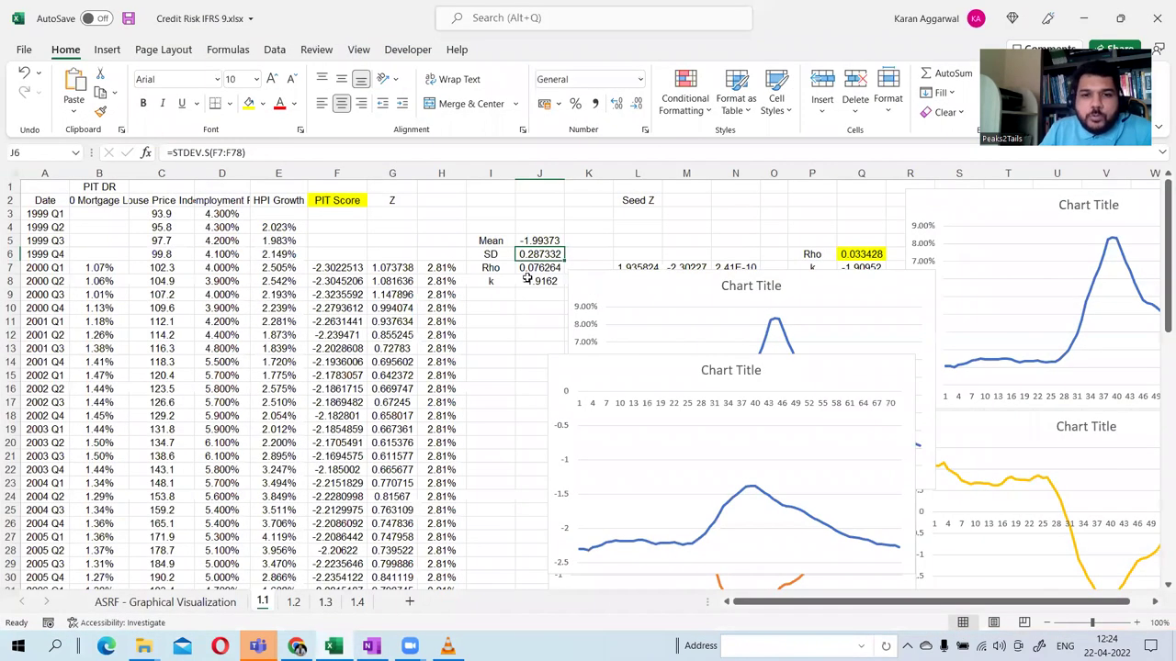
pyautogui.click(539, 267)
pyautogui.click(252, 154)
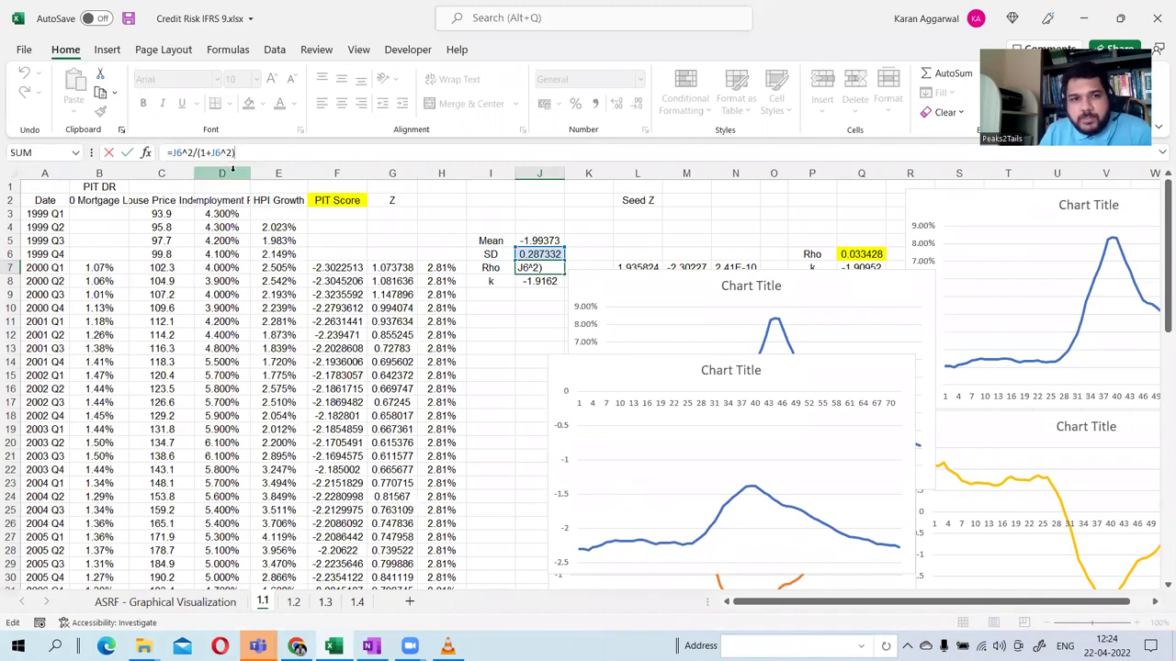
pyautogui.press('Return')
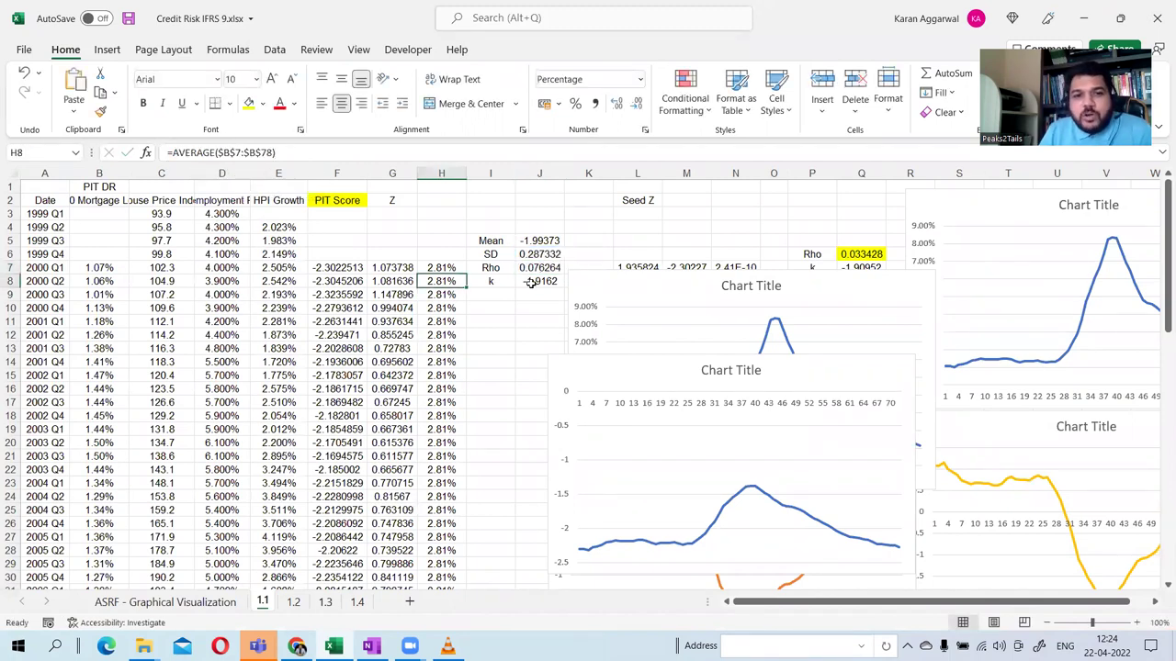
# Inspect the k formula in J8 and compare it with the K expression in the OneNote notes.
pyautogui.press('F2')
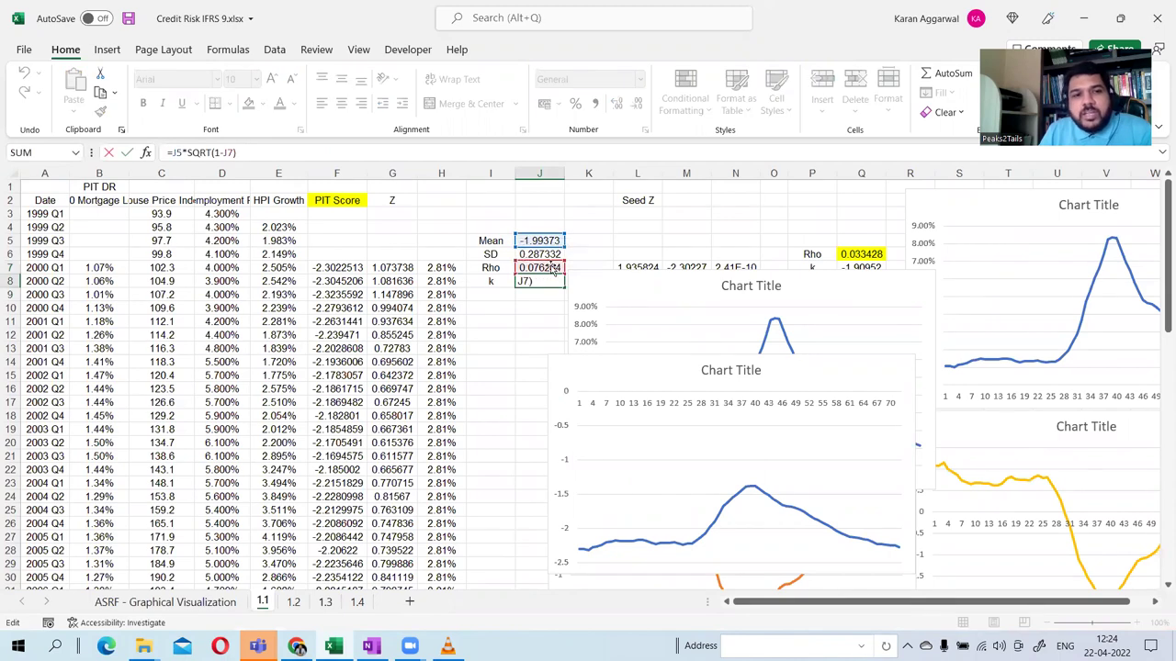
pyautogui.hotkey('alt', 'Tab')
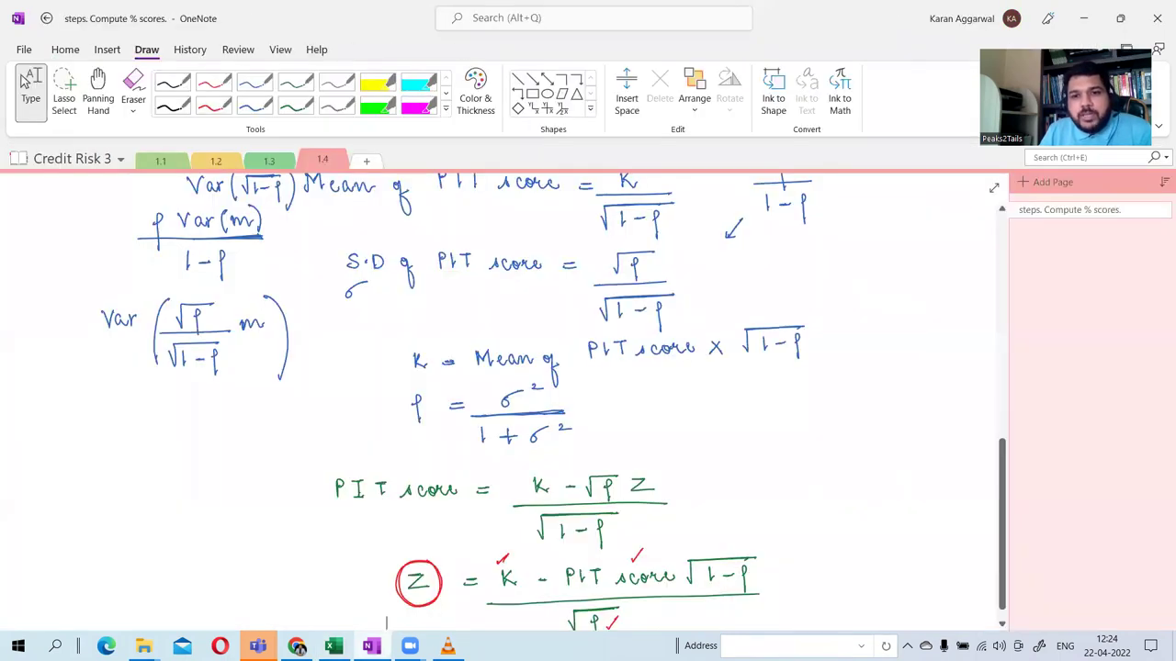
pyautogui.hotkey('alt', 'Tab')
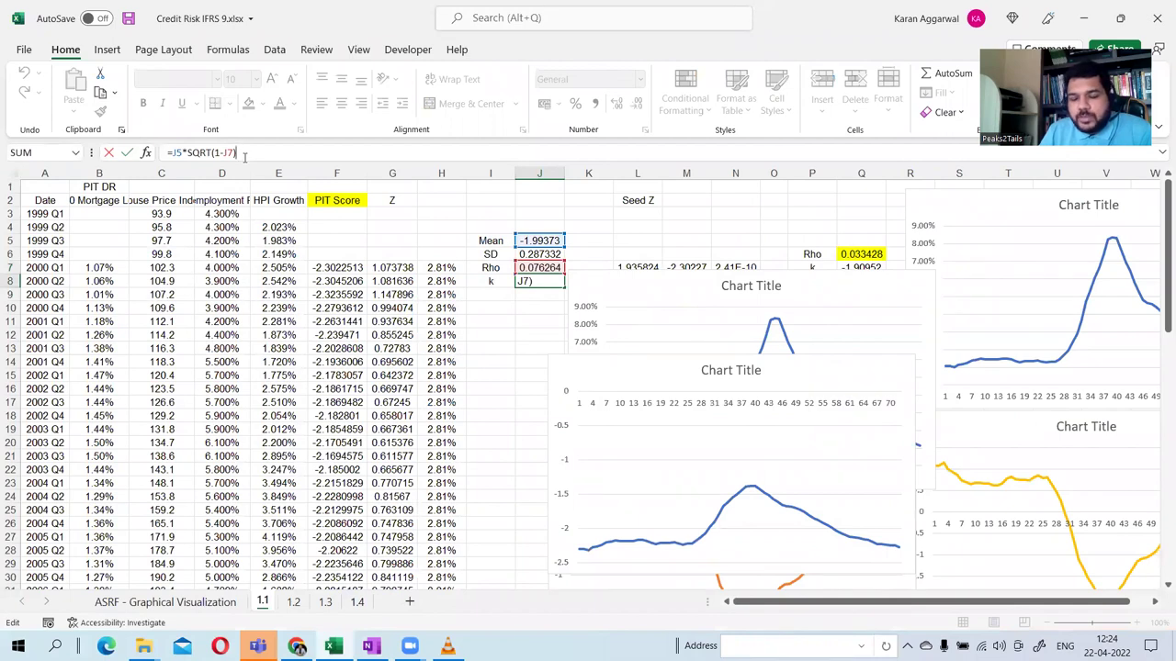
pyautogui.click(450, 323)
# Review the Z derivation in the OneNote notes, from the Step 1 heading through the K, ρ and Z expressions.
pyautogui.hotkey('alt', 'Tab')
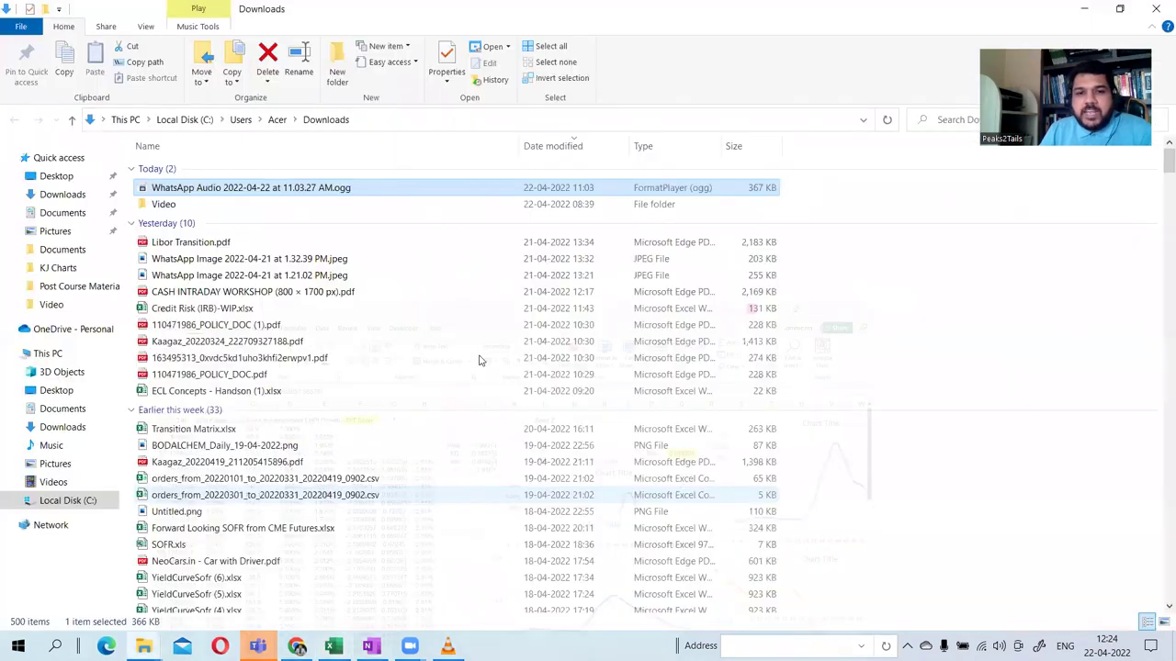
pyautogui.hotkey('alt', 'Tab')
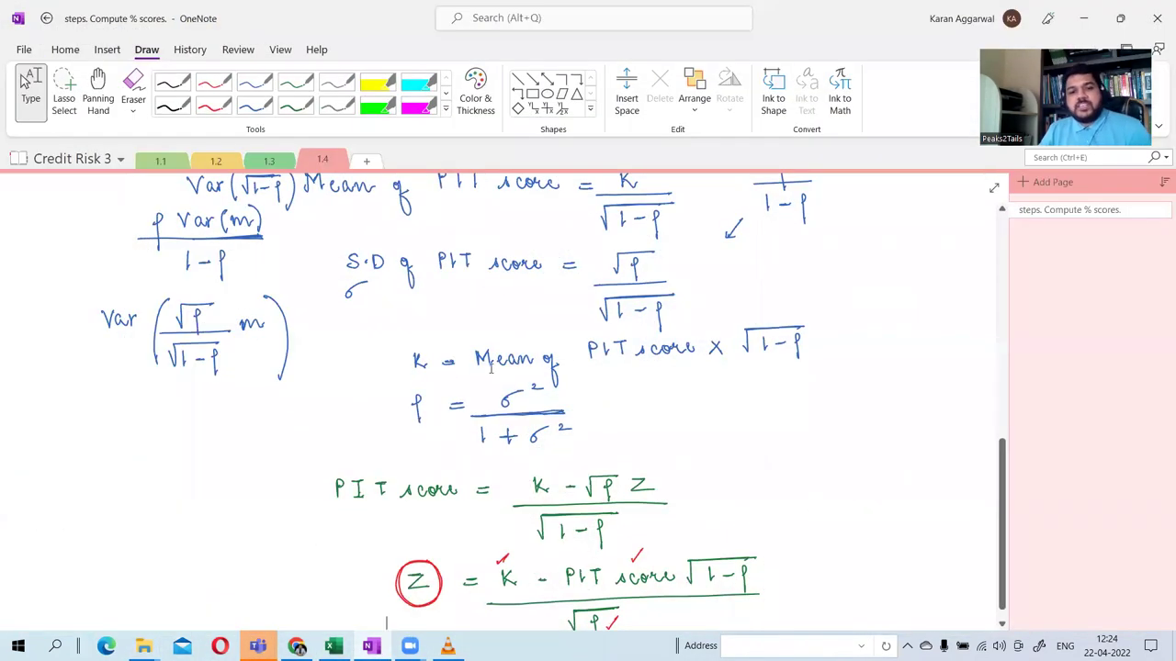
pyautogui.scroll(-2, 492, 367)
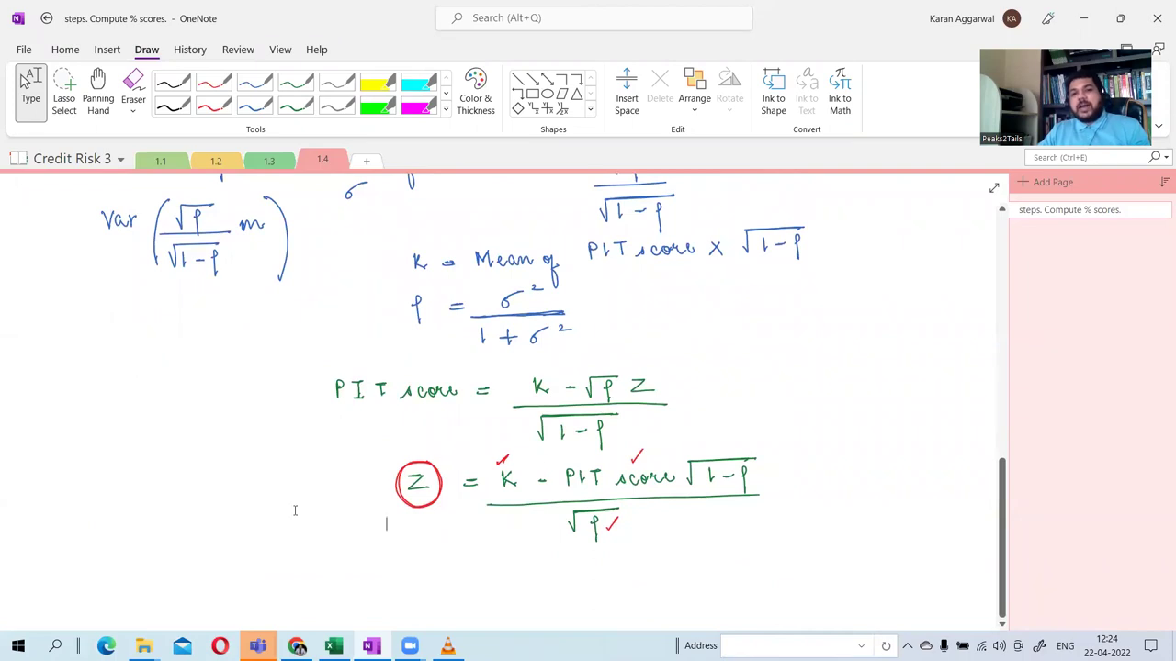
pyautogui.scroll(12, 384, 483)
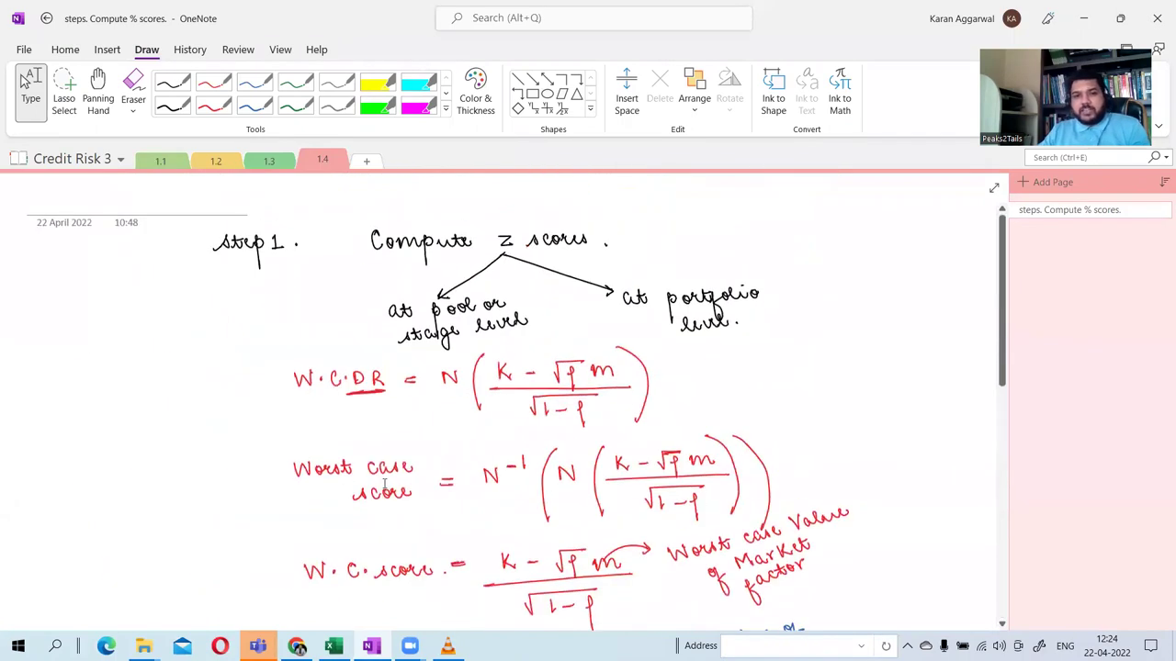
pyautogui.scroll(-8, 384, 483)
pyautogui.hotkey('alt', 'Tab')
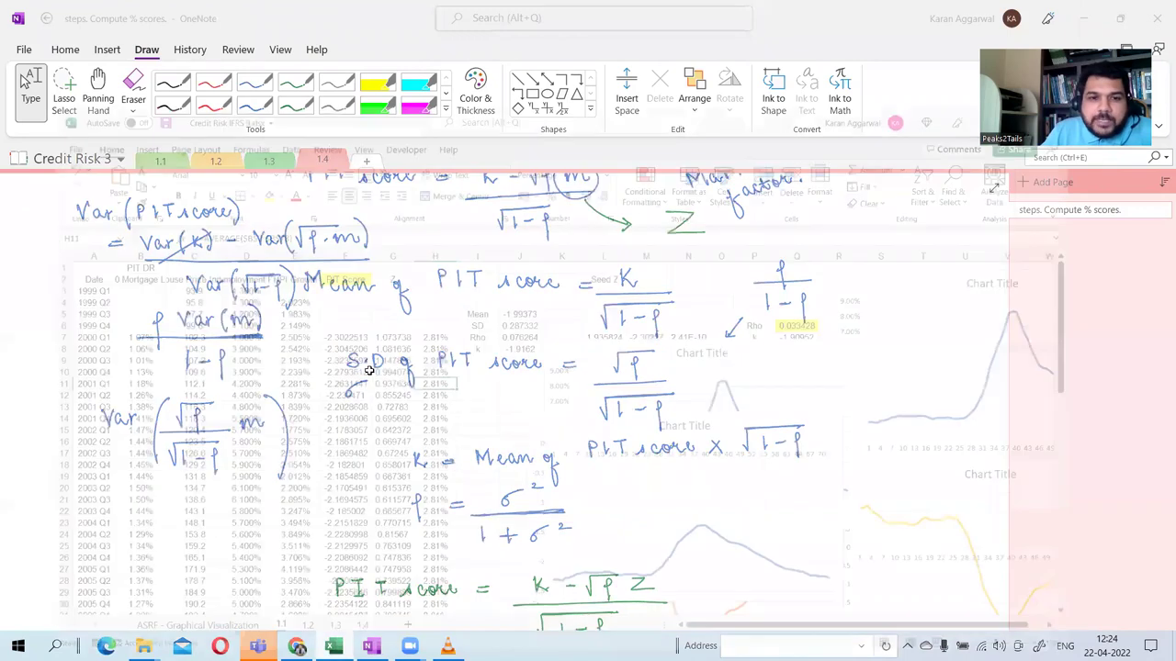
# Open the Z formula in G7 of the Excel sheet and find the matching Z expression in the OneNote notes.
pyautogui.click(408, 267)
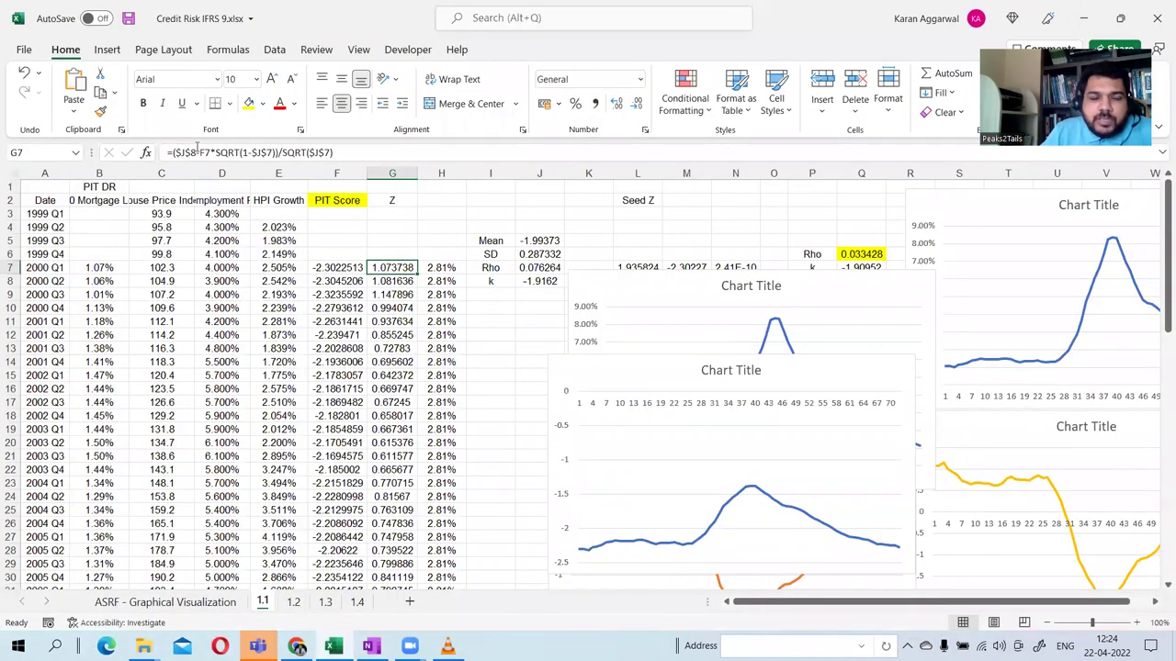
pyautogui.click(196, 152)
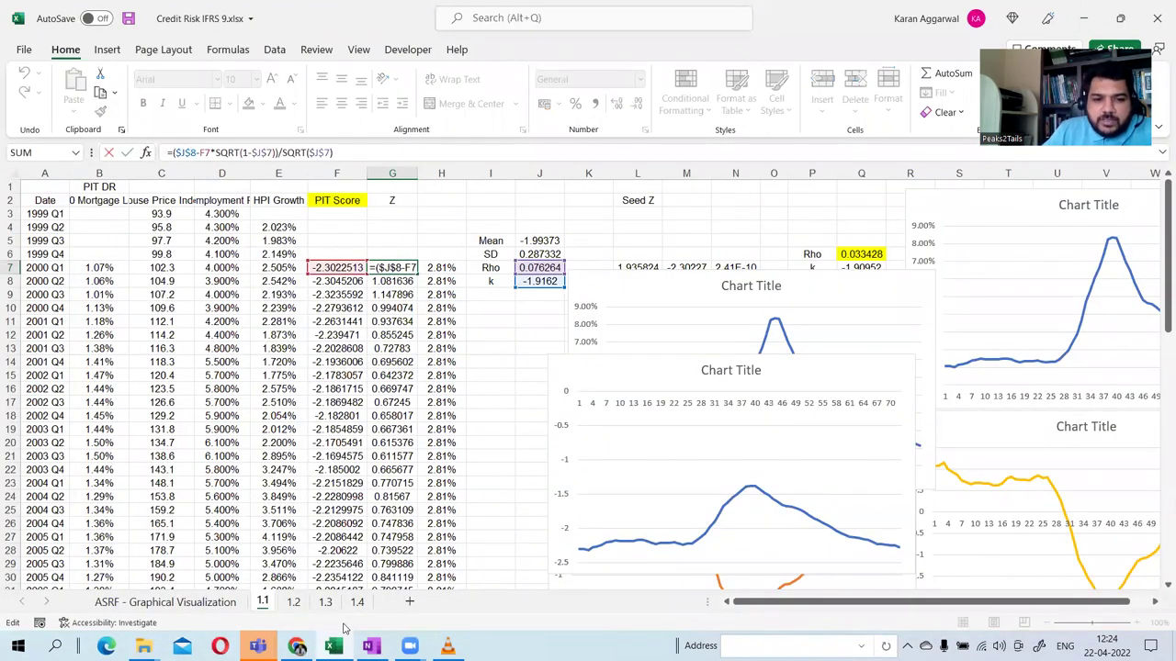
pyautogui.click(371, 646)
pyautogui.scroll(-1, 415, 575)
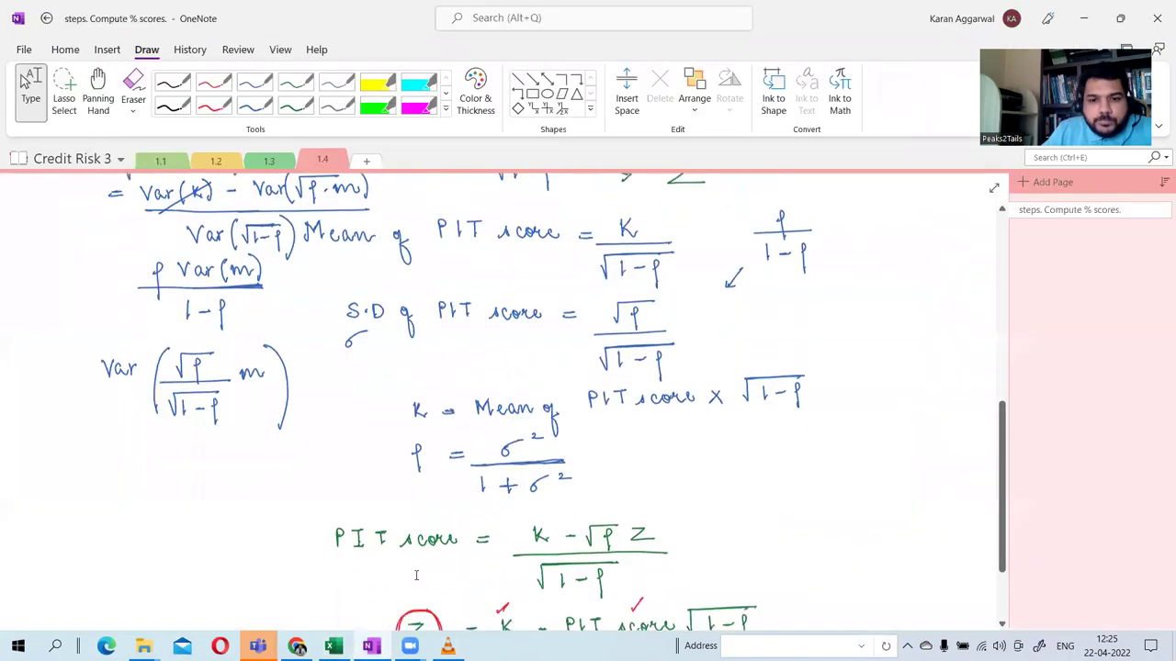
pyautogui.scroll(-2, 415, 575)
pyautogui.hotkey('alt', 'Tab')
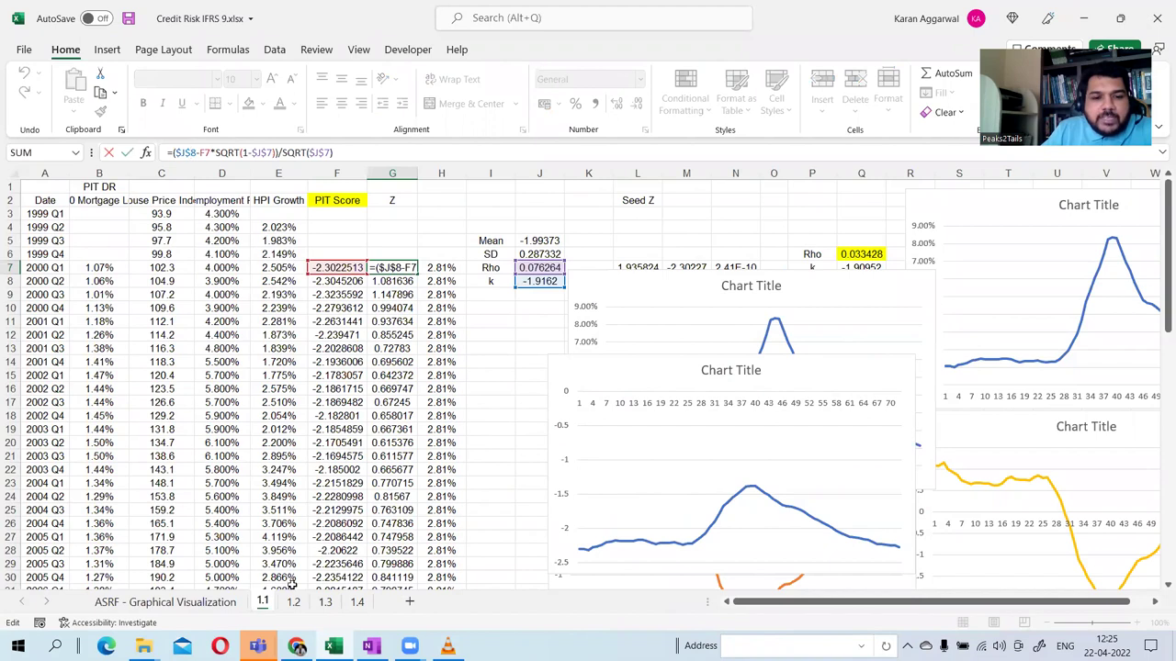
# Compare the k, PIT score and square-root Rho terms of the G7 formula with OneNote's Z expression, then close the cell unchanged.
pyautogui.click(371, 646)
pyautogui.hotkey('alt', 'Tab')
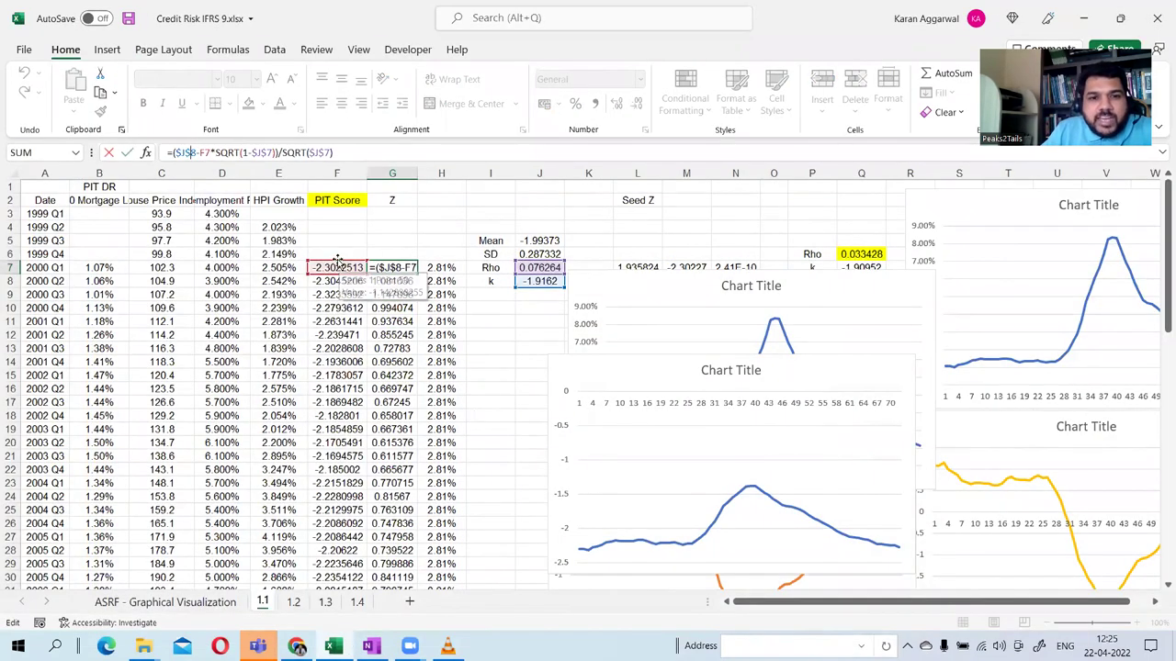
pyautogui.hotkey('alt', 'Tab')
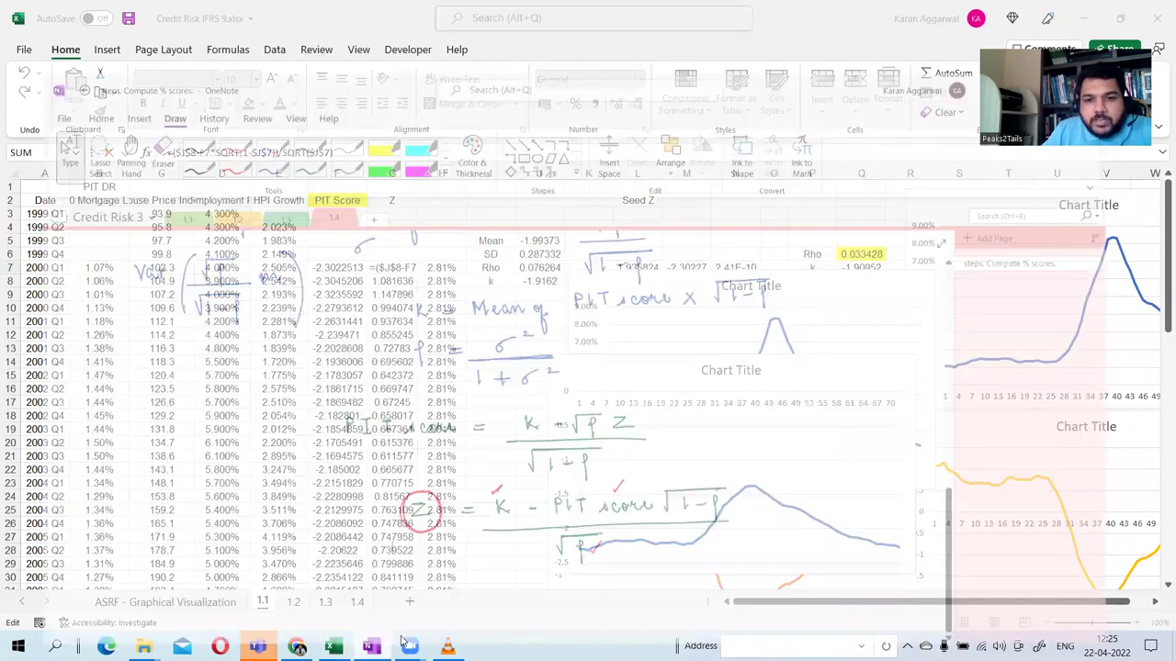
pyautogui.hotkey('alt', 'Tab')
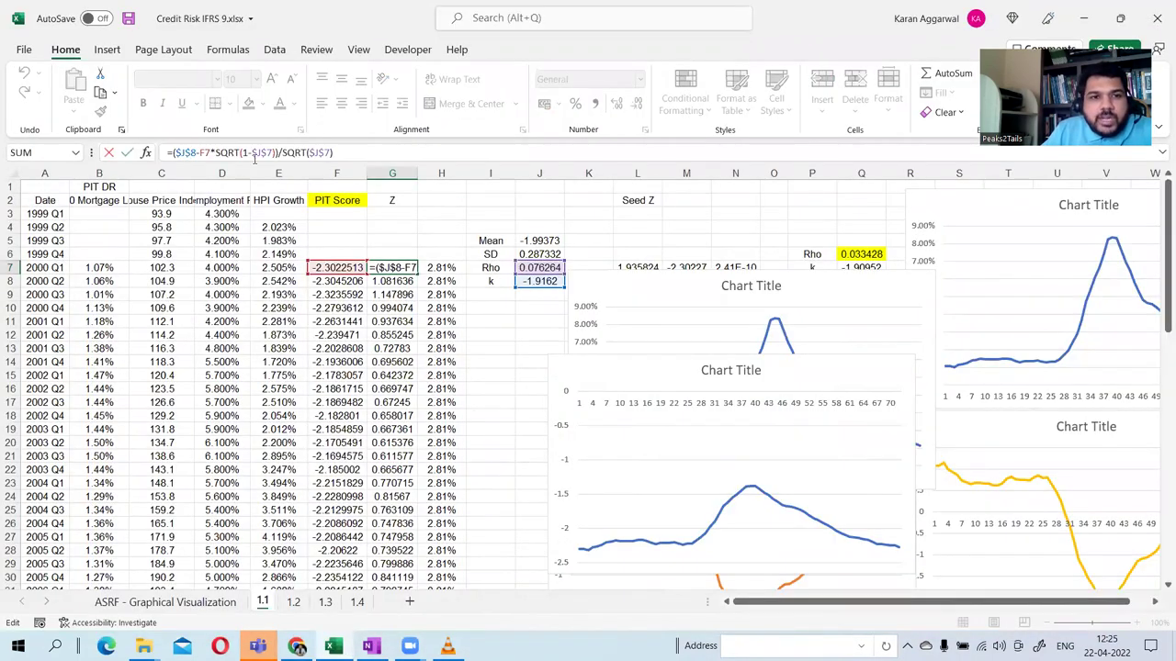
pyautogui.click(245, 153)
pyautogui.write('1-')
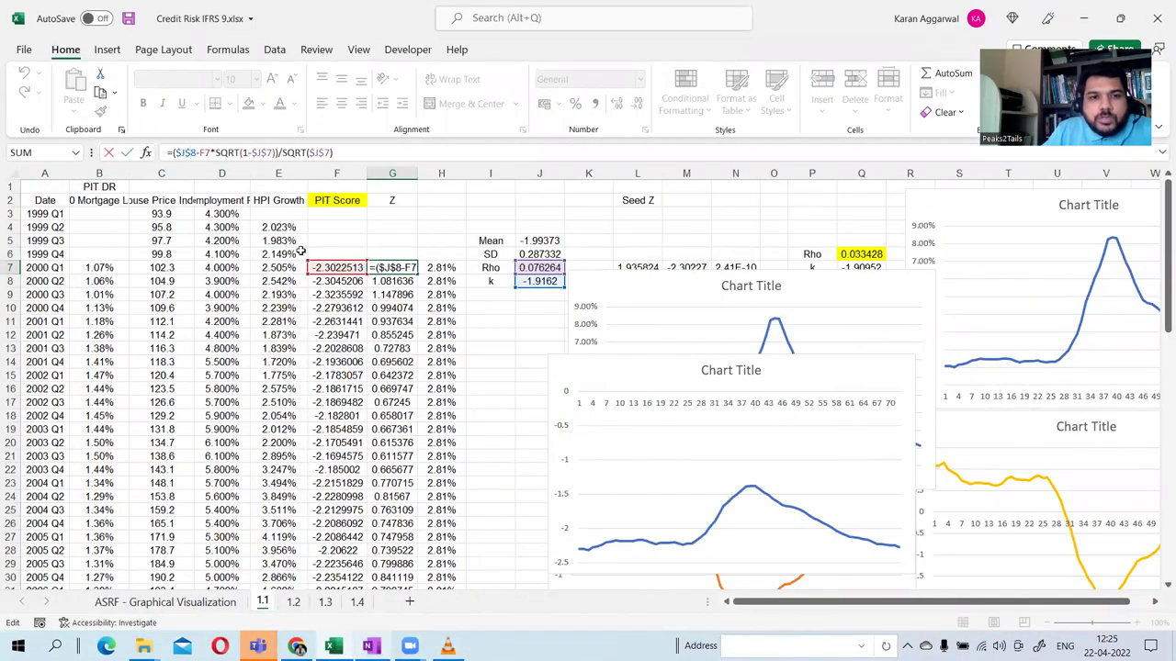
pyautogui.click(371, 646)
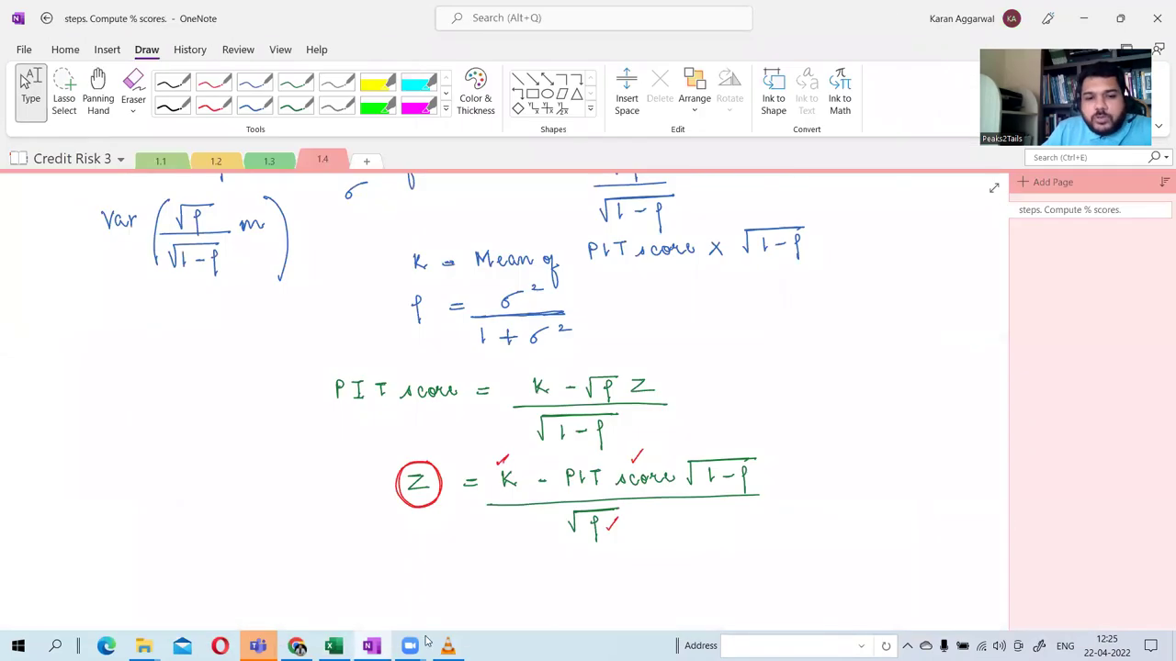
pyautogui.hotkey('alt', 'Tab')
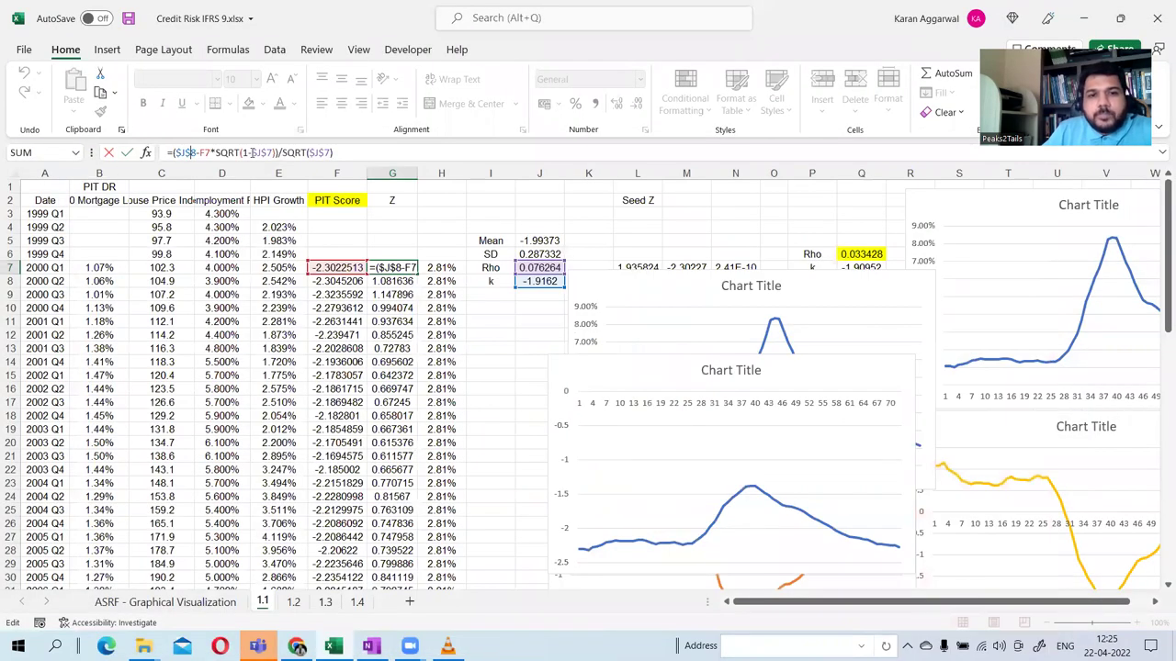
pyautogui.hotkey('ctrl', 'Return')
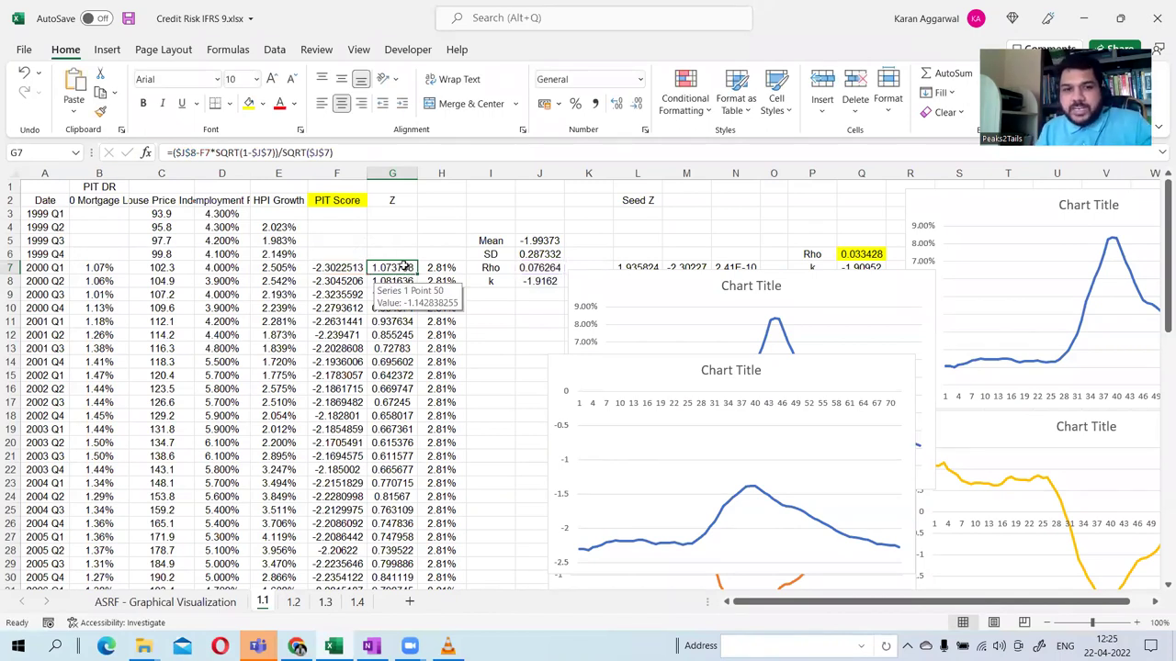
# Separate the overlapping default rate and PIT score charts, placing the default rate chart above the PIT score chart.
pyautogui.moveTo(616, 284); pyautogui.dragTo(579, 219)
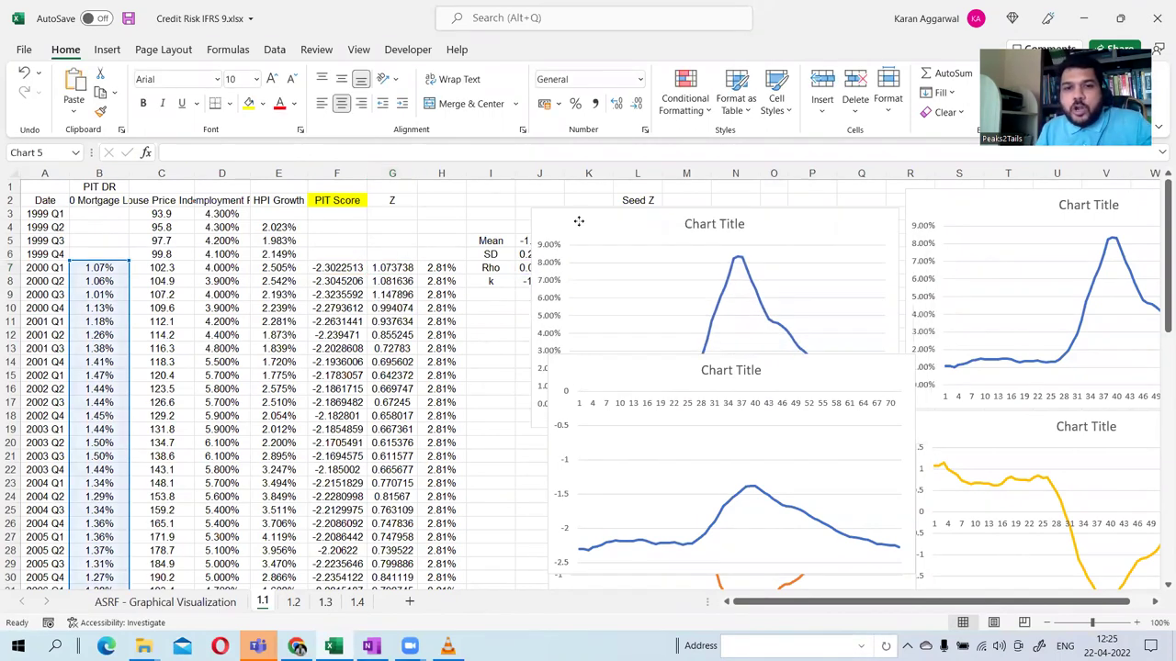
pyautogui.moveTo(582, 361); pyautogui.dragTo(625, 413)
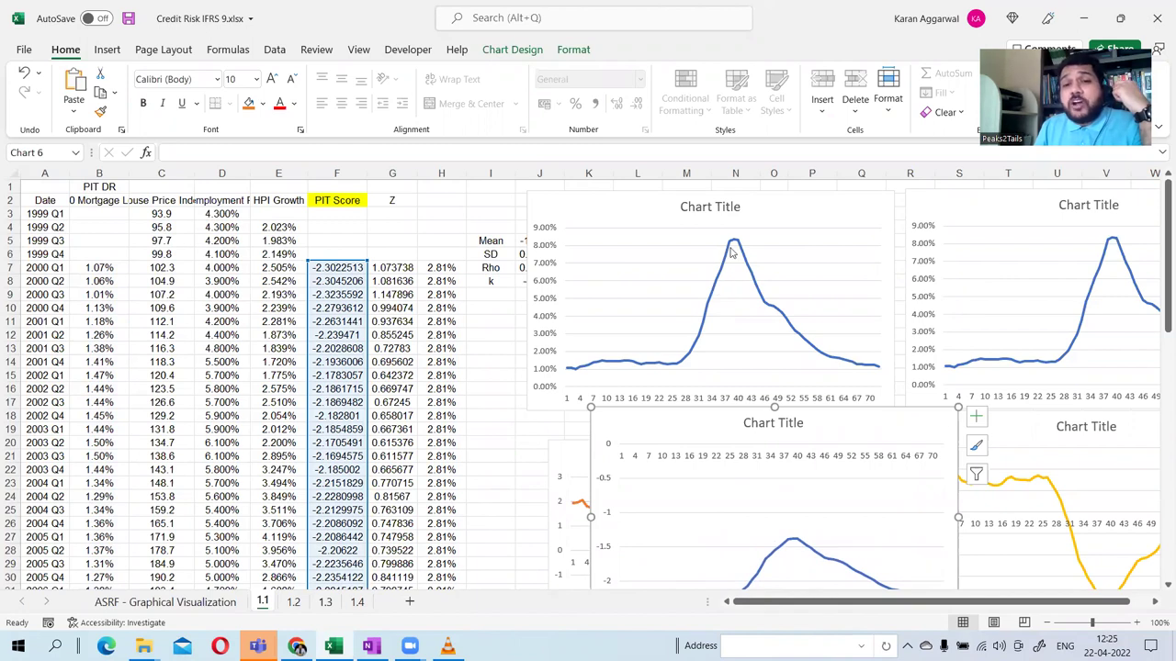
pyautogui.moveTo(736, 247)
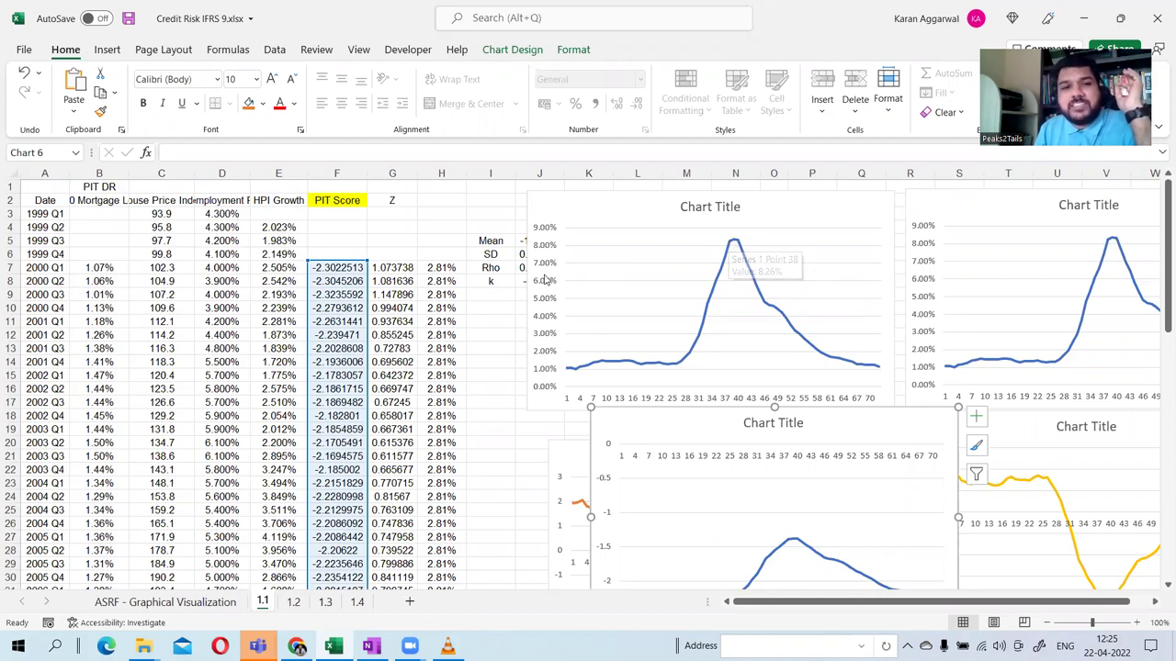
# Insert a line chart of the Z values from G7 down and place it directly below the default rate chart.
pyautogui.click(408, 270)
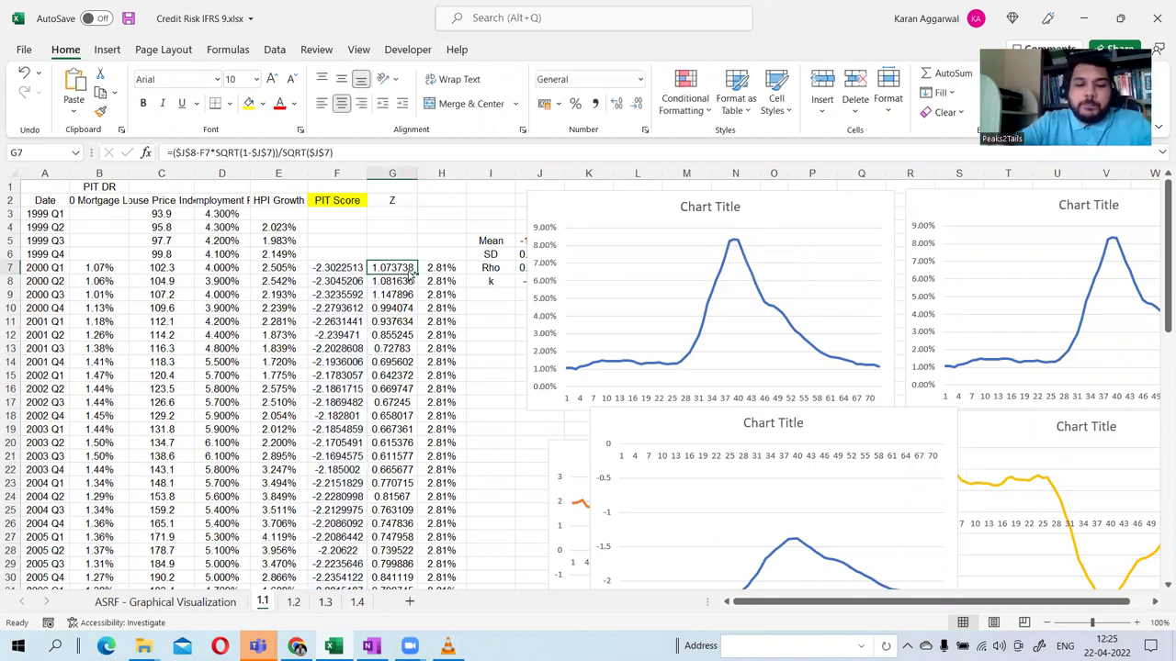
pyautogui.hotkey('ctrl', 'shift', 'Down')
pyautogui.scroll(15, 408, 270)
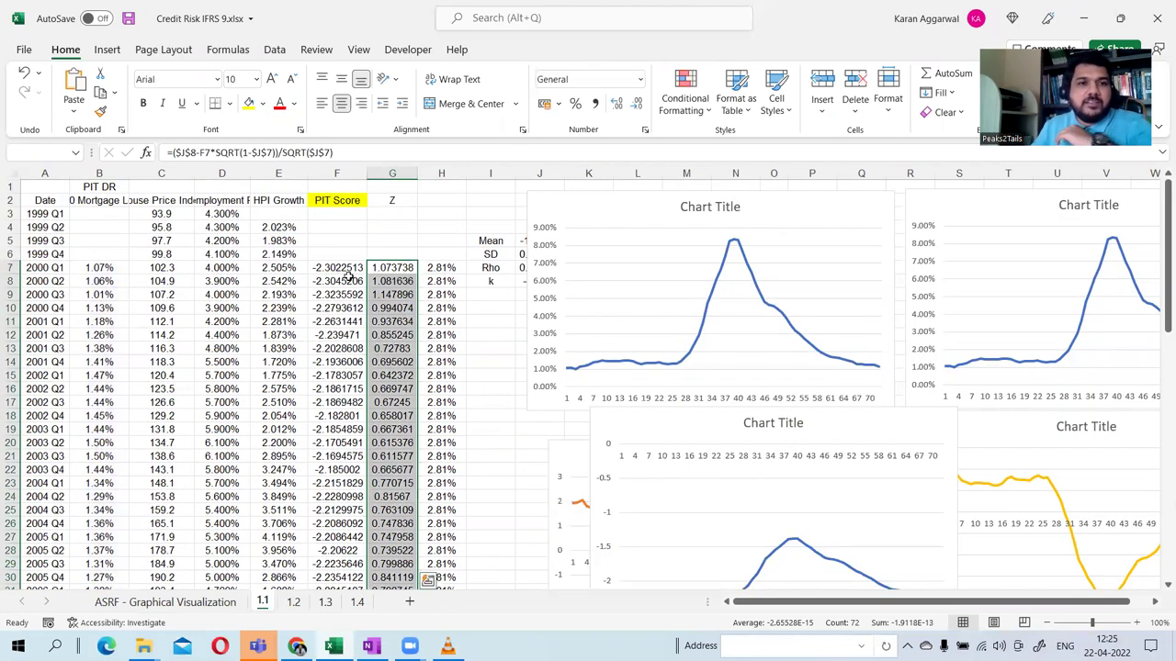
pyautogui.click(96, 55)
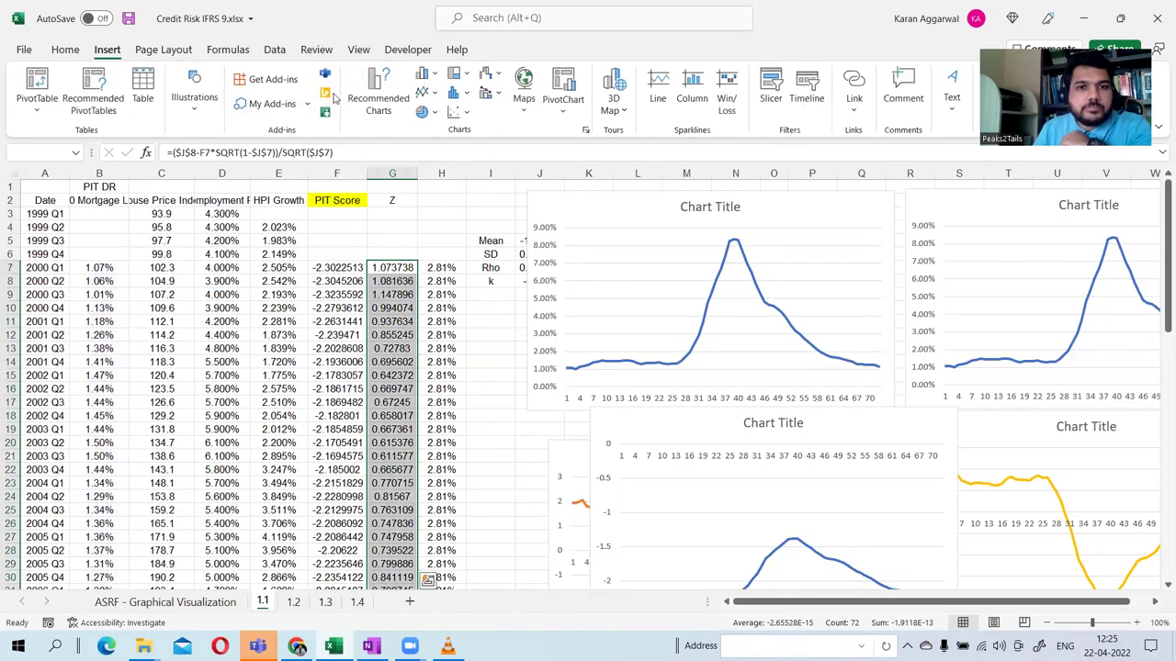
pyautogui.click(425, 92)
pyautogui.click(436, 133)
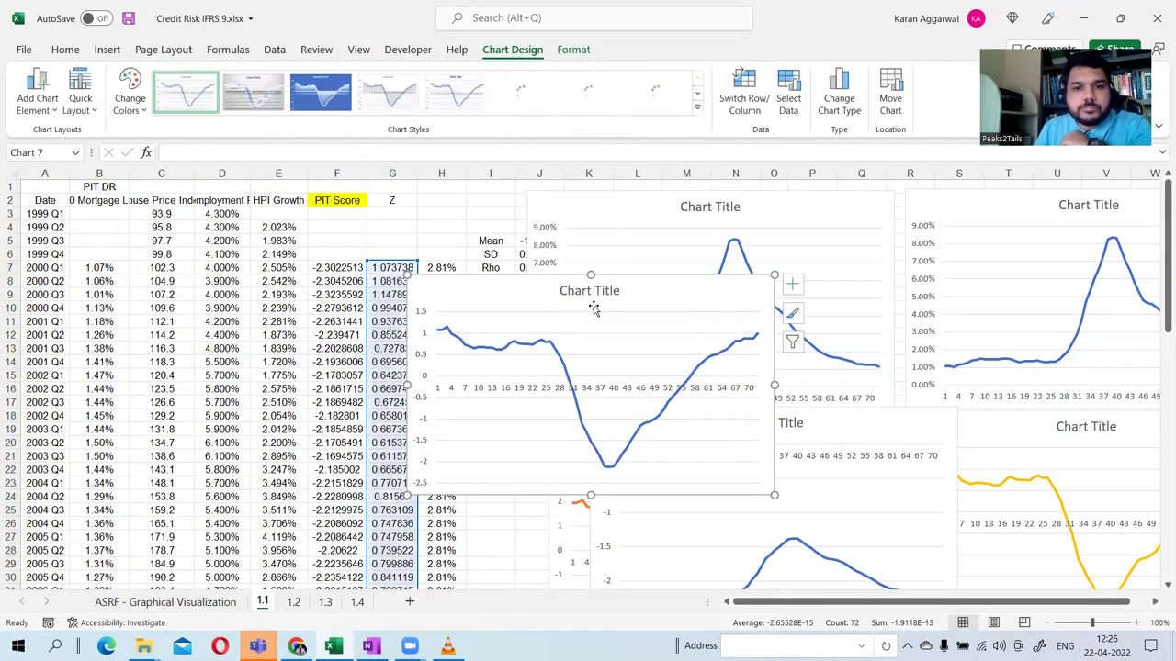
pyautogui.moveTo(650, 283)
pyautogui.mouseDown()
pyautogui.moveTo(778, 360)
pyautogui.moveTo(799, 418)
pyautogui.moveTo(765, 397)
pyautogui.mouseUp()
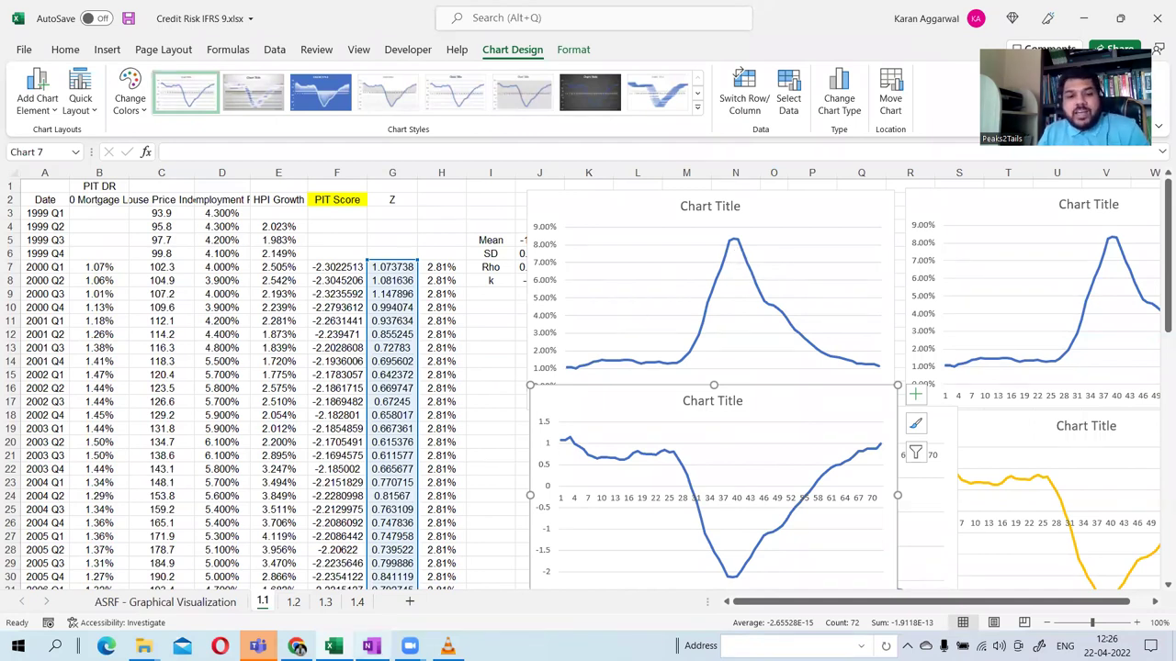
# Revisit Step 1 in the OneNote notes, then move Excel's Z chart over the data columns and select the Unemployment Rate and HPI Growth headers.
pyautogui.click(370, 645)
pyautogui.scroll(10, 395, 438)
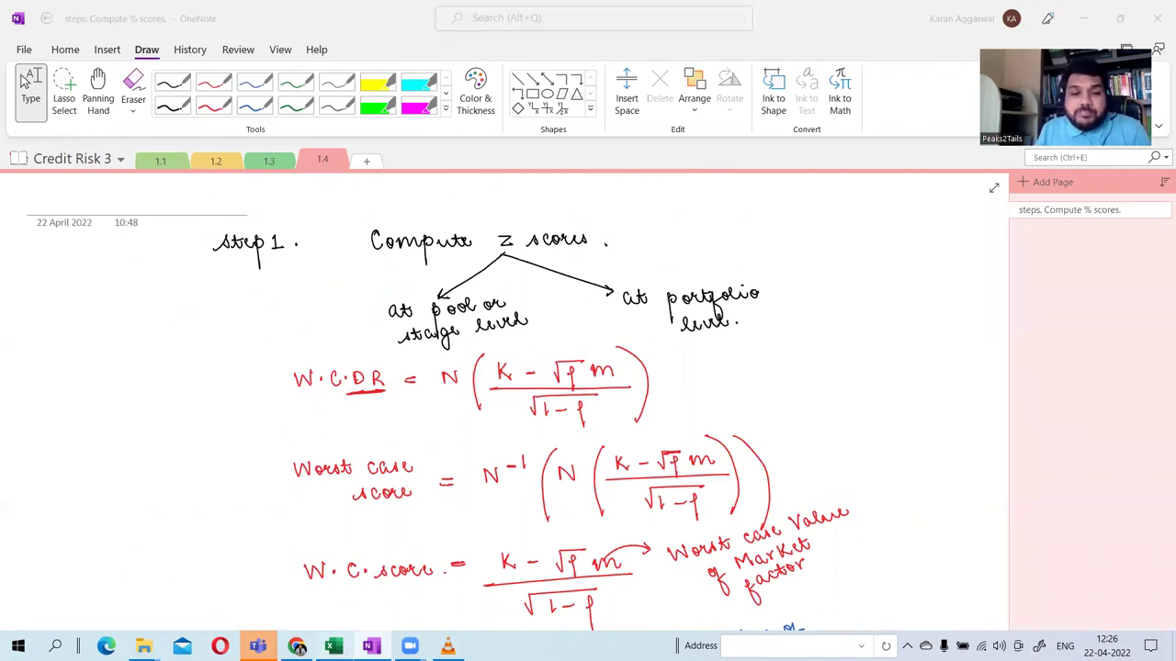
pyautogui.click(333, 646)
pyautogui.moveTo(568, 412); pyautogui.dragTo(260, 423)
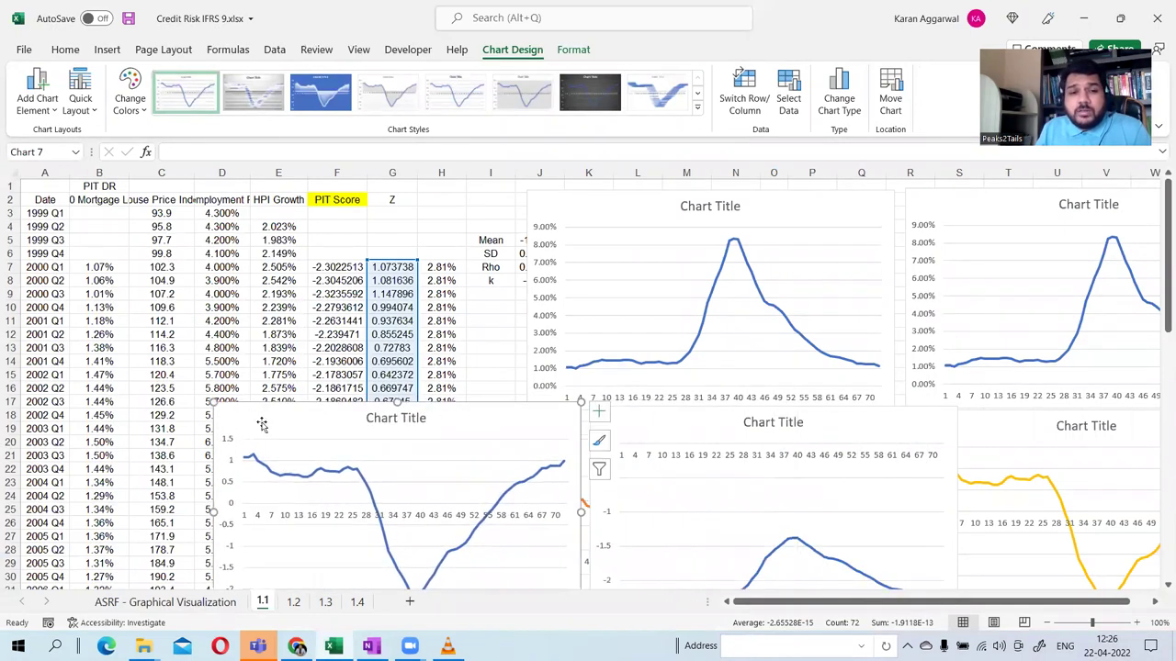
pyautogui.click(407, 403)
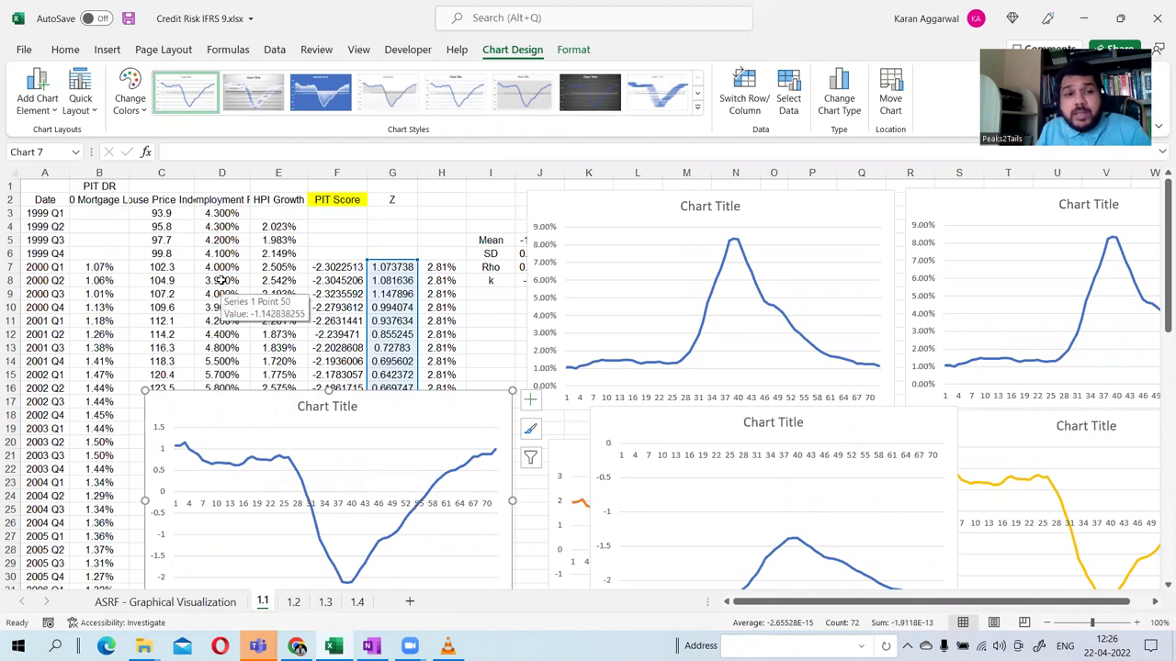
pyautogui.click(210, 203)
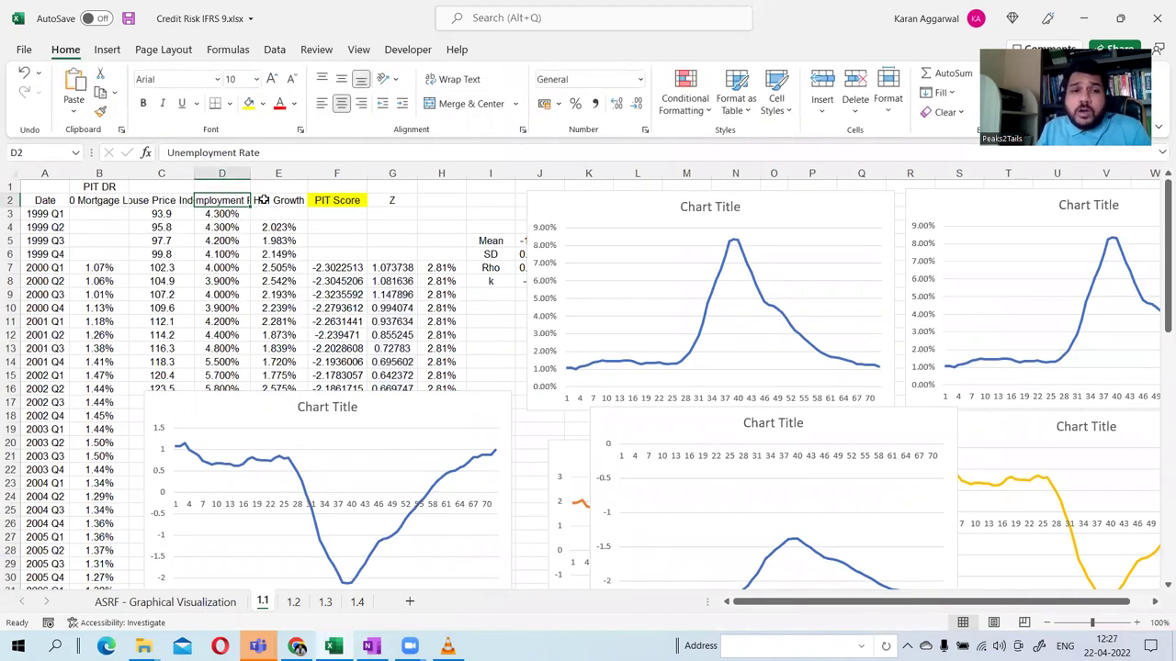
pyautogui.click(262, 200)
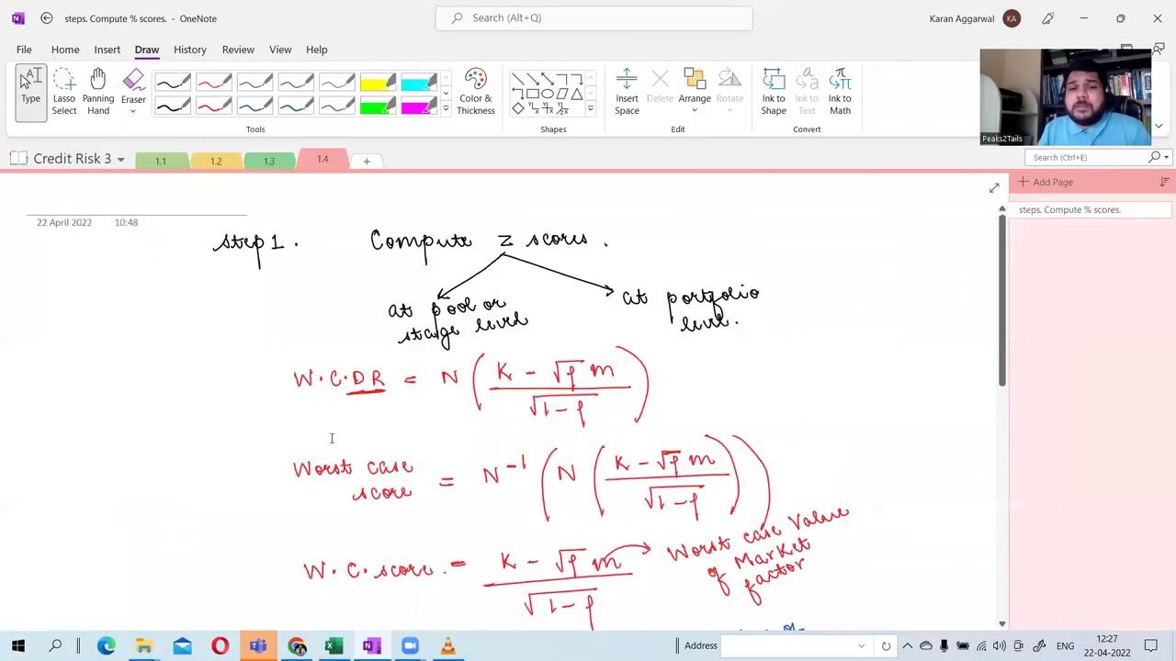
# Recap the OneNote notes from the worst case score formulas to the final Z expression, returning to Step 1.
pyautogui.scroll(-12, 330, 439)
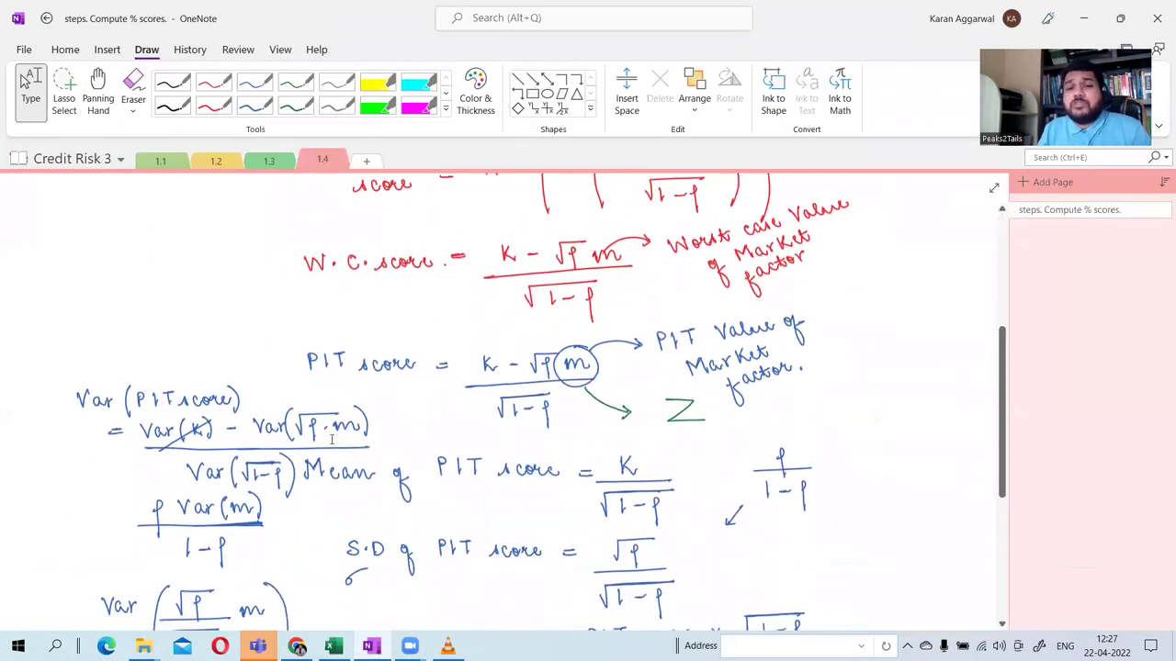
pyautogui.scroll(8, 329, 439)
pyautogui.scroll(-2, 332, 443)
pyautogui.scroll(-8, 335, 446)
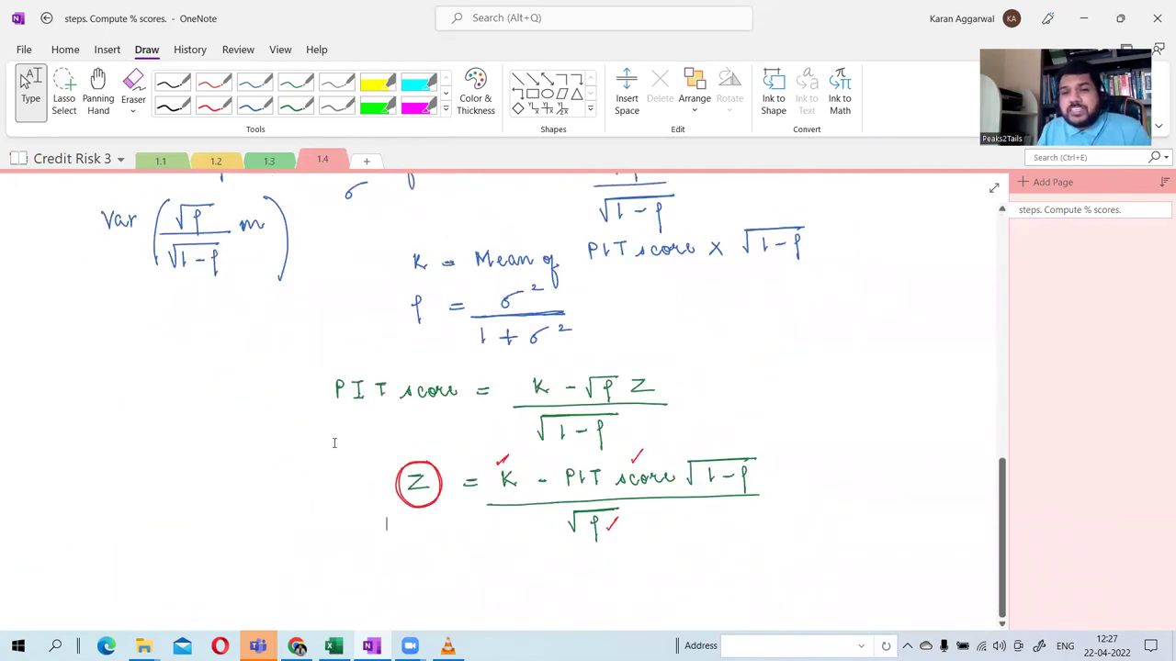
pyautogui.scroll(10, 377, 442)
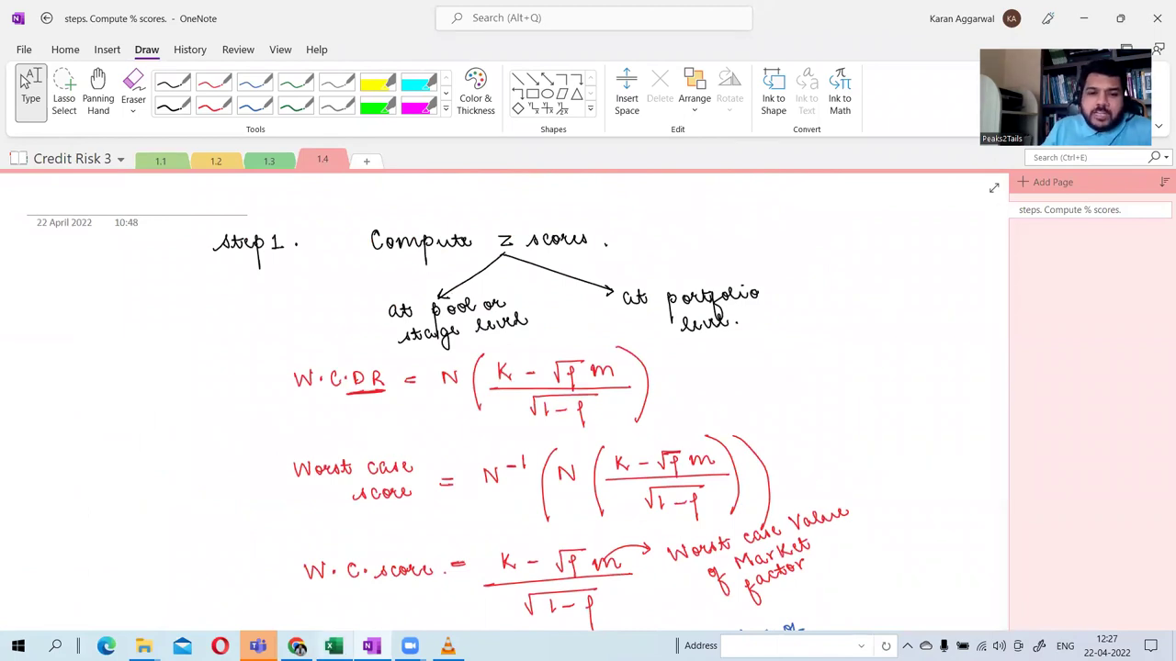
# Switch to Excel and stack the Z chart beneath the default rate chart, aligning both beside column H.
pyautogui.hotkey('alt', 'Tab')
pyautogui.moveTo(496, 371); pyautogui.dragTo(868, 415)
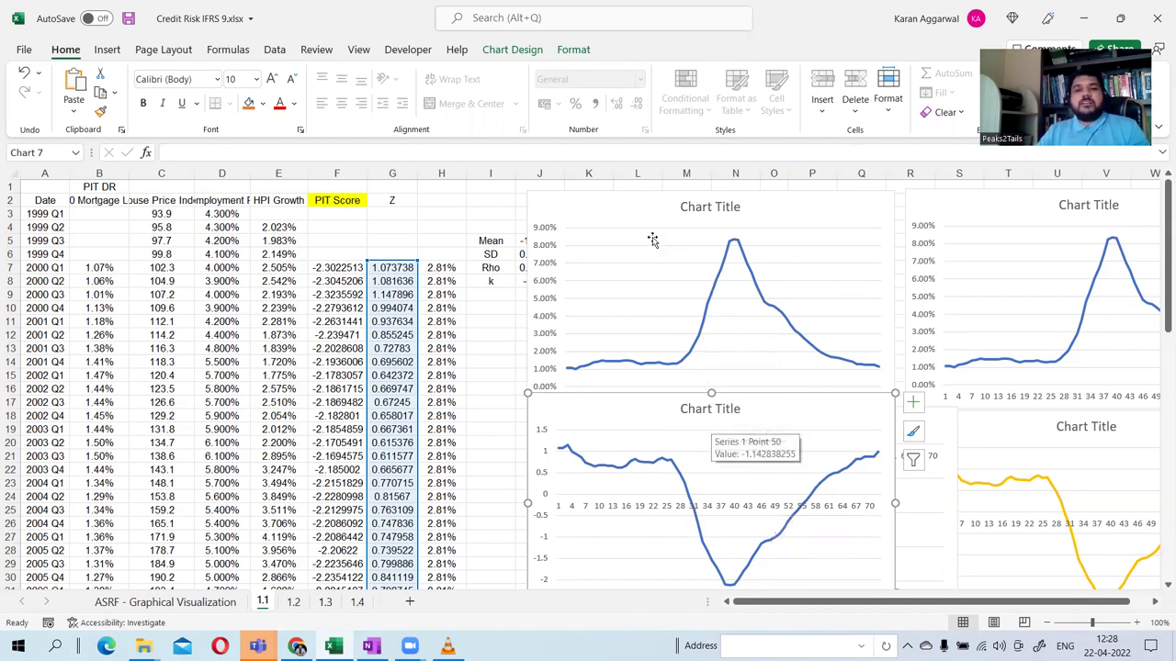
pyautogui.moveTo(646, 207); pyautogui.dragTo(591, 204)
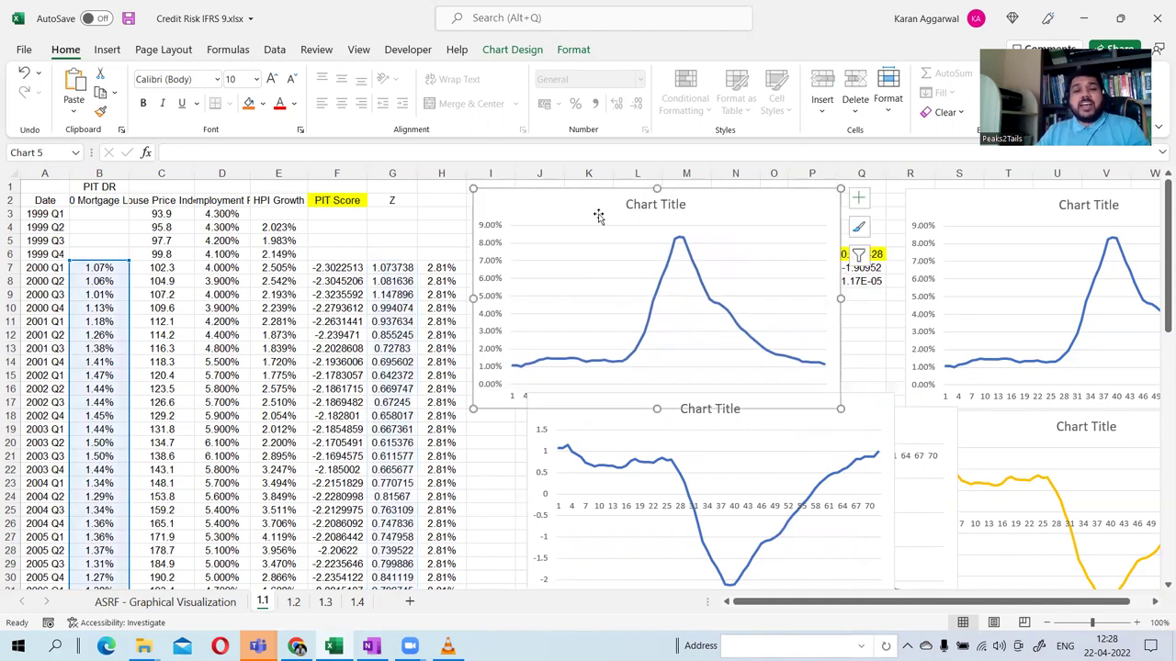
pyautogui.moveTo(557, 415)
pyautogui.mouseDown()
pyautogui.moveTo(487, 427)
pyautogui.moveTo(484, 439)
pyautogui.mouseUp()
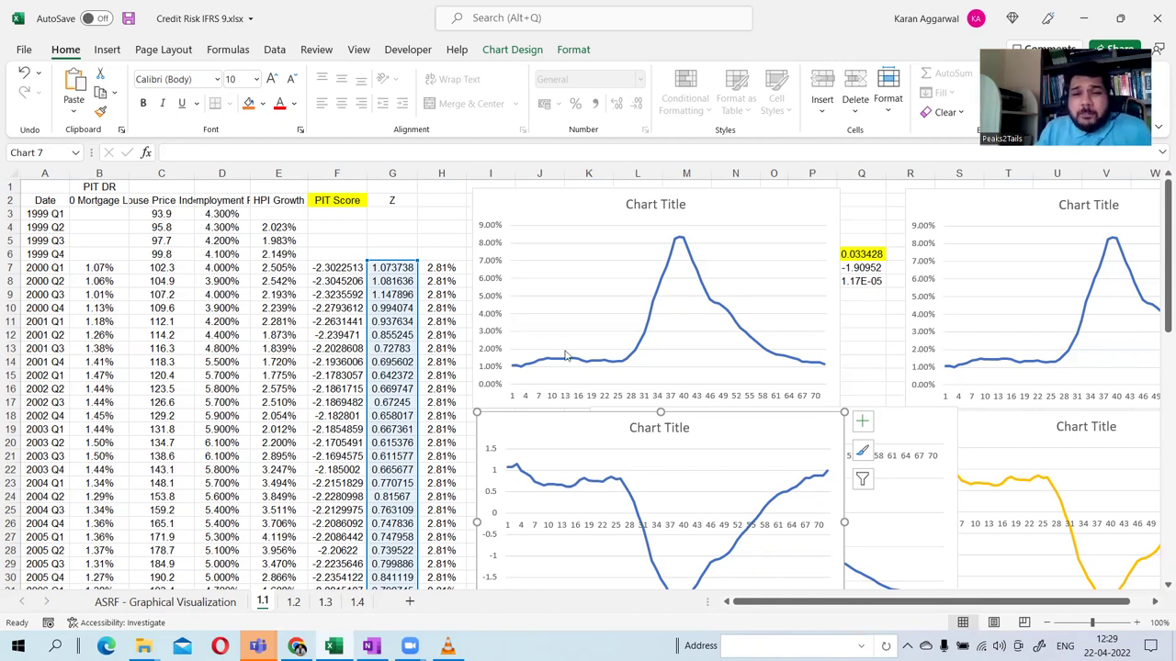
# Move the Z chart up against the default rate chart, and review the OneNote notes down to the final Z expression.
pyautogui.moveTo(583, 420); pyautogui.dragTo(580, 397)
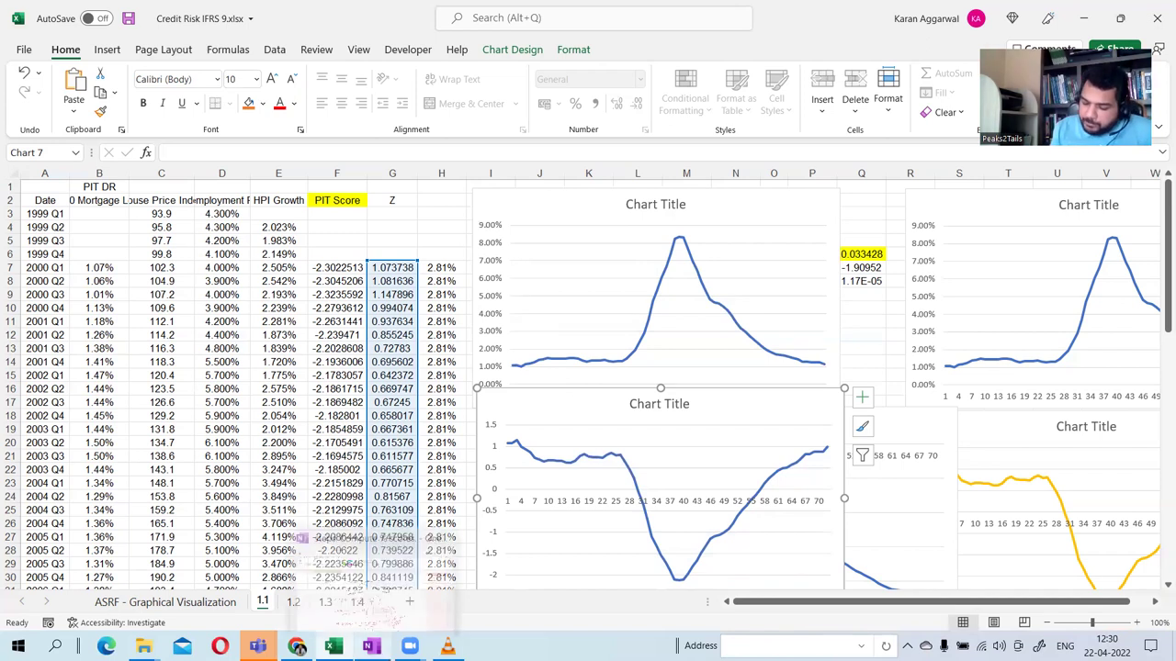
pyautogui.click(370, 645)
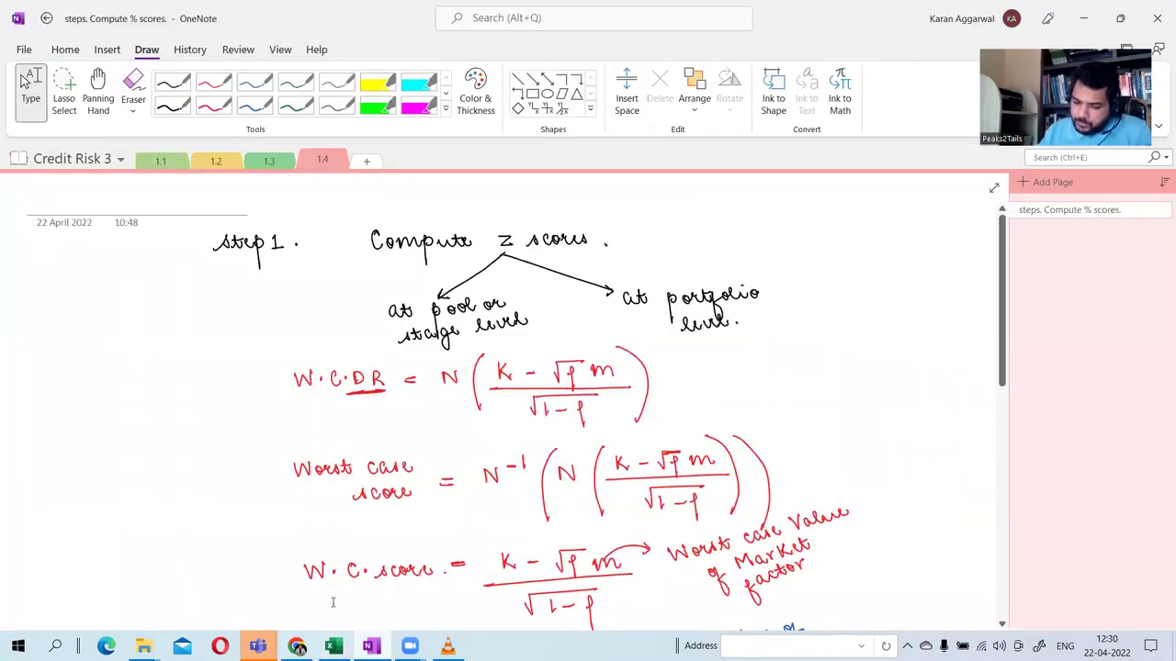
pyautogui.scroll(-10, 333, 602)
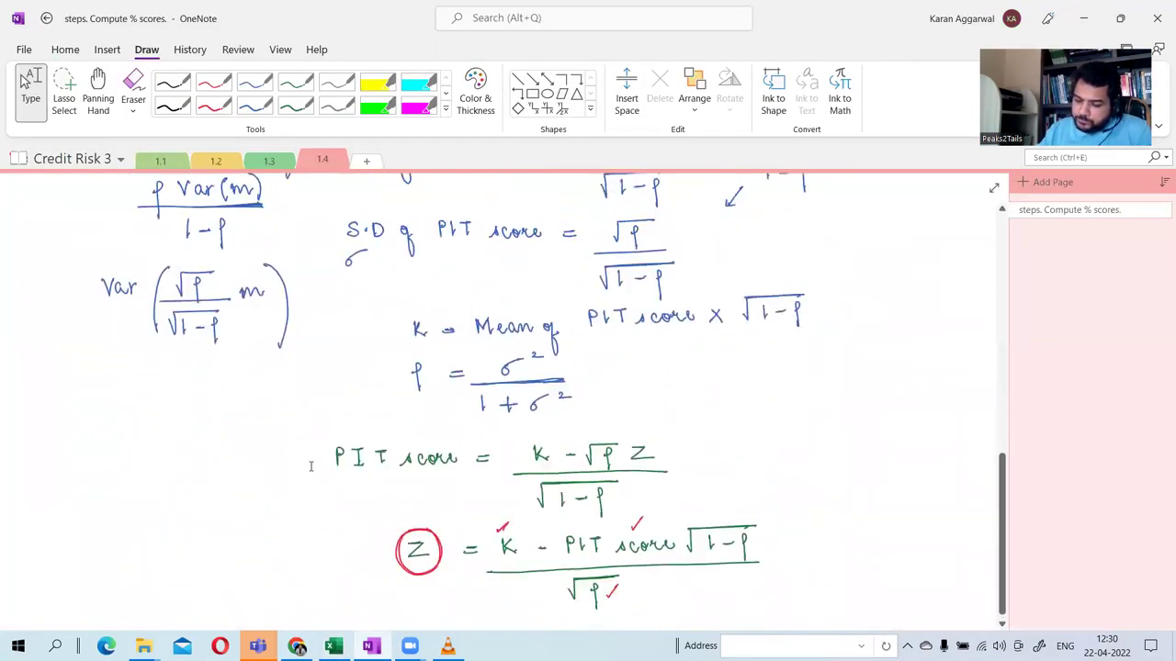
pyautogui.scroll(10, 310, 465)
pyautogui.scroll(-13, 308, 460)
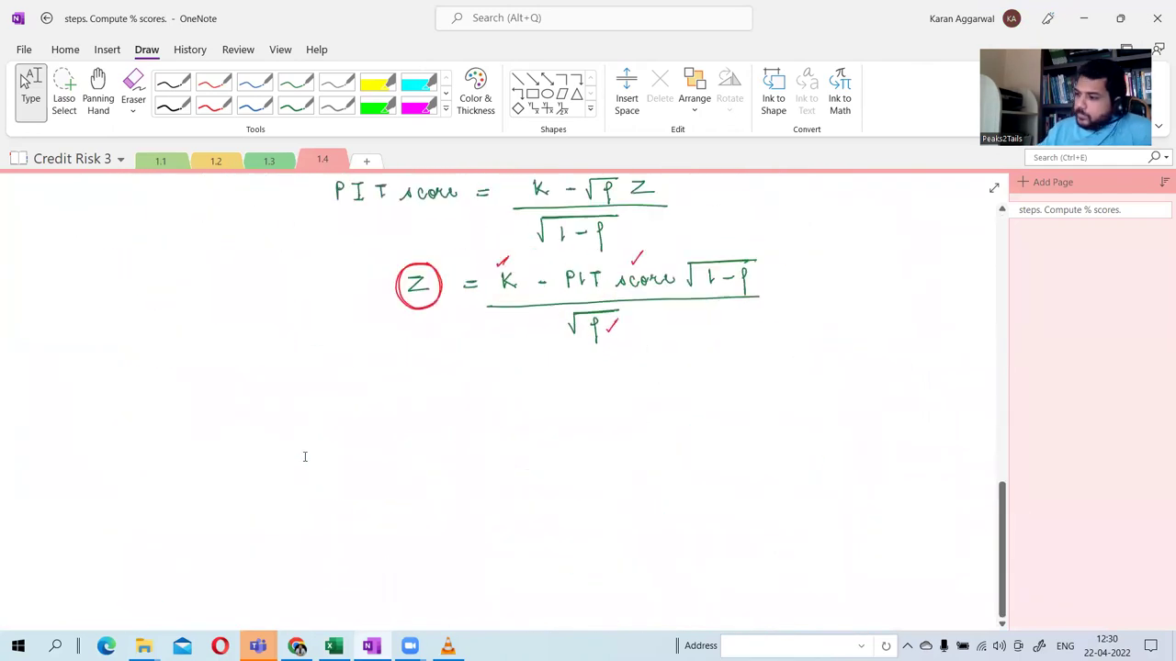
pyautogui.scroll(10, 303, 457)
pyautogui.scroll(5, 298, 456)
pyautogui.scroll(-12, 297, 461)
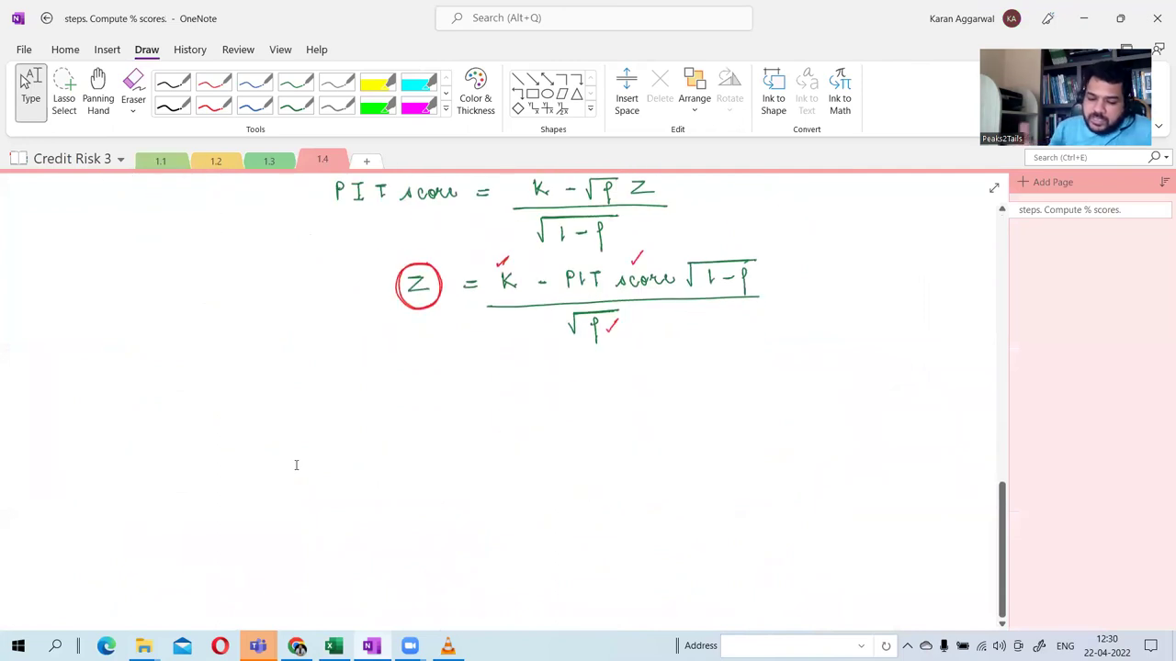
# Handwrite "Step 2. Regress these Z scores with MEV." in black ink below the final Z expression.
pyautogui.click(173, 106)
pyautogui.moveTo(236, 407)
pyautogui.mouseDown()
pyautogui.moveTo(227, 422)
pyautogui.moveTo(295, 418)
pyautogui.mouseUp()
pyautogui.click(303, 415)
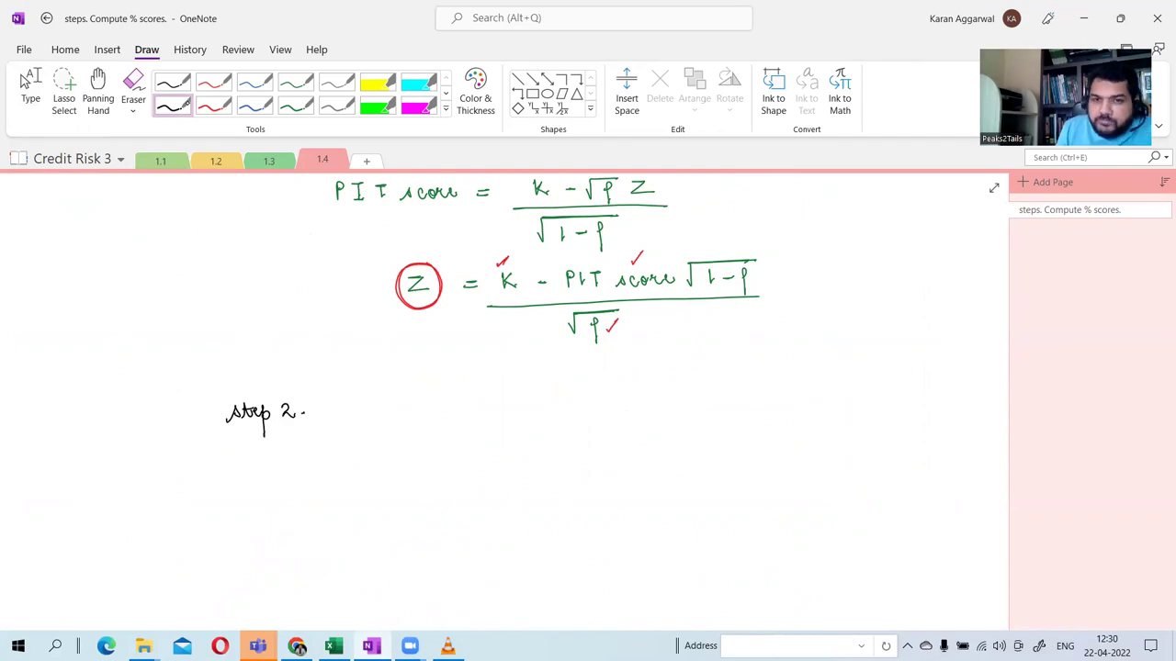
pyautogui.moveTo(365, 396)
pyautogui.mouseDown()
pyautogui.moveTo(367, 415)
pyautogui.moveTo(392, 413)
pyautogui.moveTo(396, 429)
pyautogui.moveTo(410, 404)
pyautogui.moveTo(428, 413)
pyautogui.moveTo(476, 401)
pyautogui.moveTo(490, 413)
pyautogui.moveTo(760, 395)
pyautogui.mouseUp()
pyautogui.moveTo(749, 403); pyautogui.dragTo(774, 403)
pyautogui.click(787, 401)
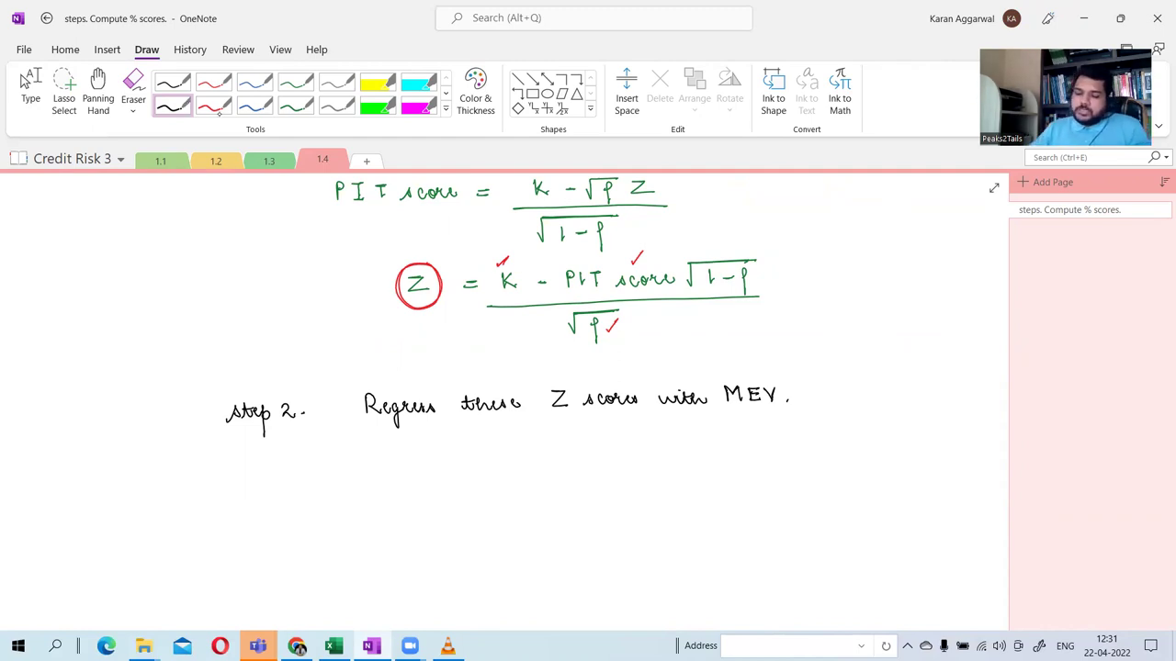
# Revisit Step 1 in the notes, then in Excel point out the Unemployment Rate and HPI Growth headers and the default rate chart.
pyautogui.scroll(15, 248, 310)
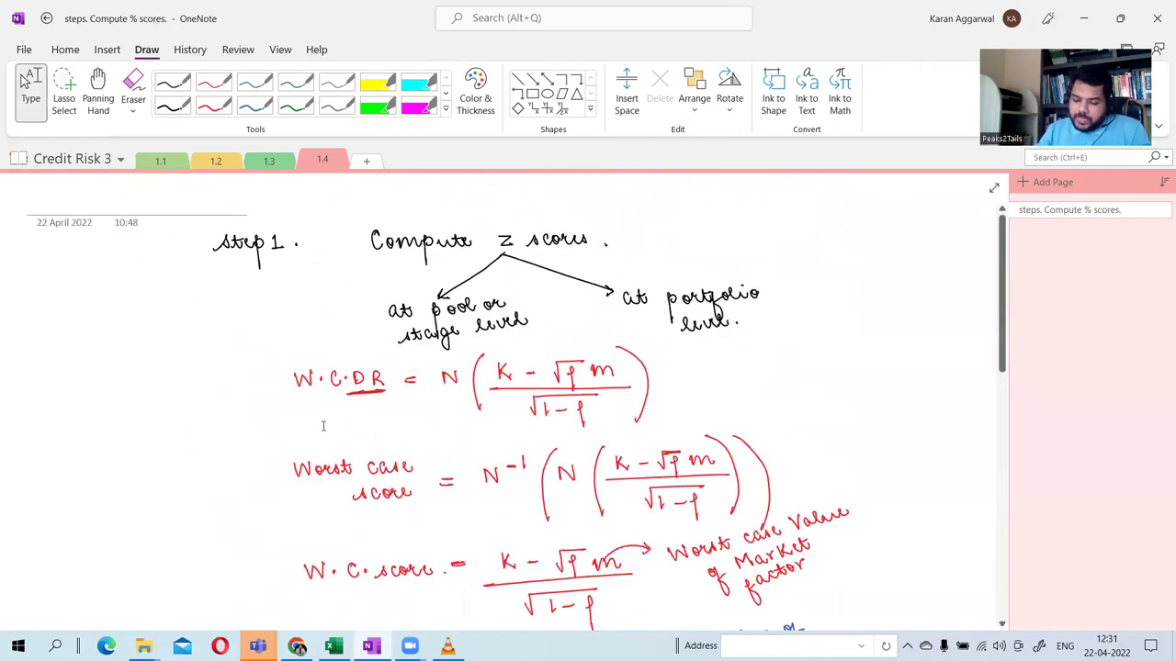
pyautogui.click(333, 645)
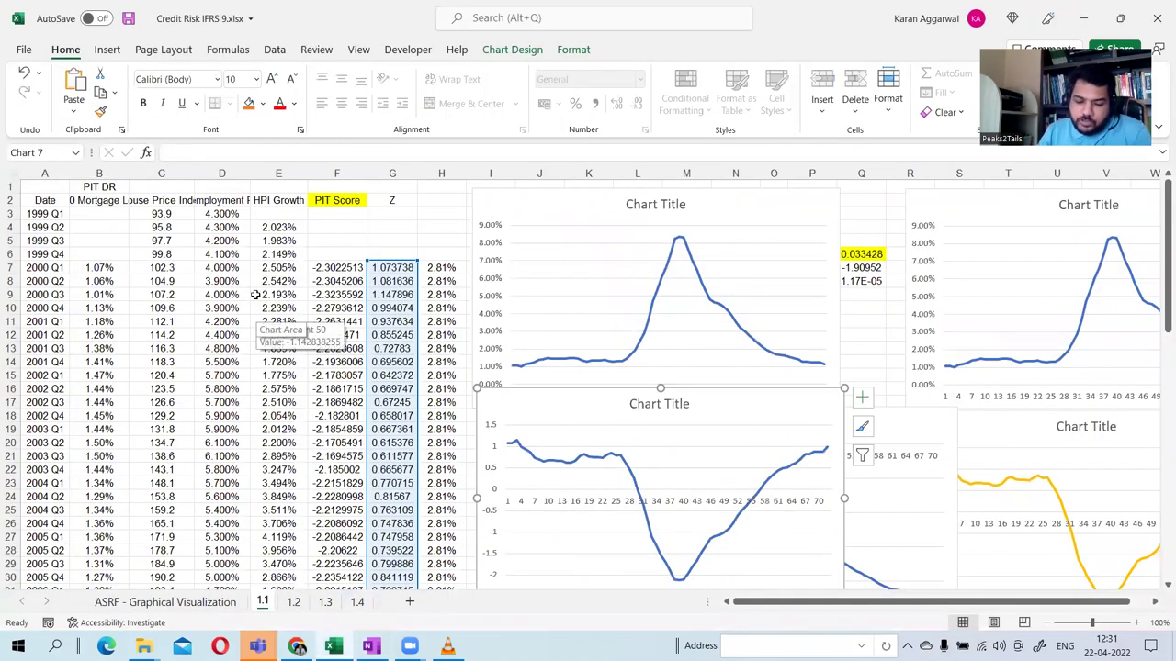
pyautogui.click(226, 198)
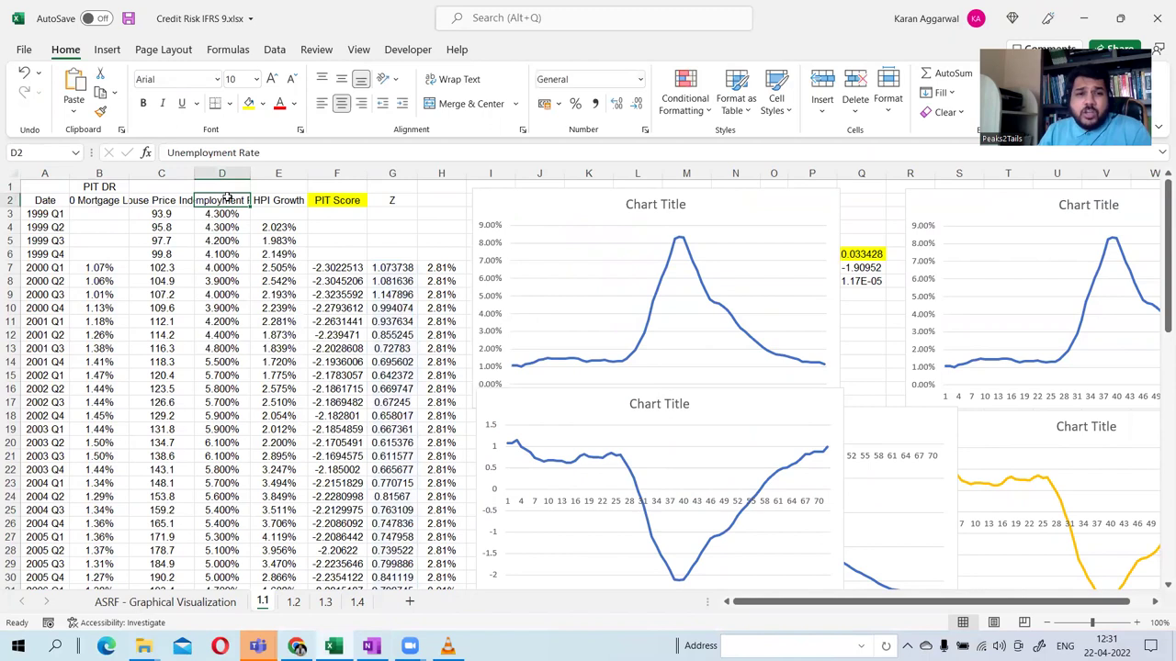
pyautogui.click(264, 201)
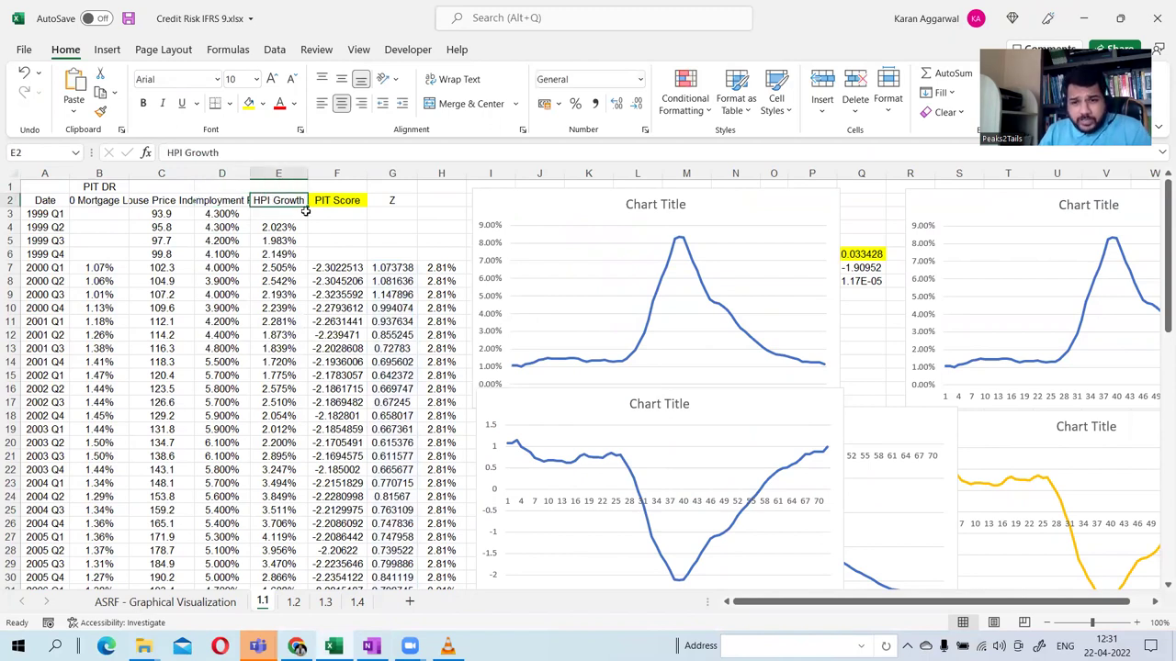
pyautogui.click(538, 213)
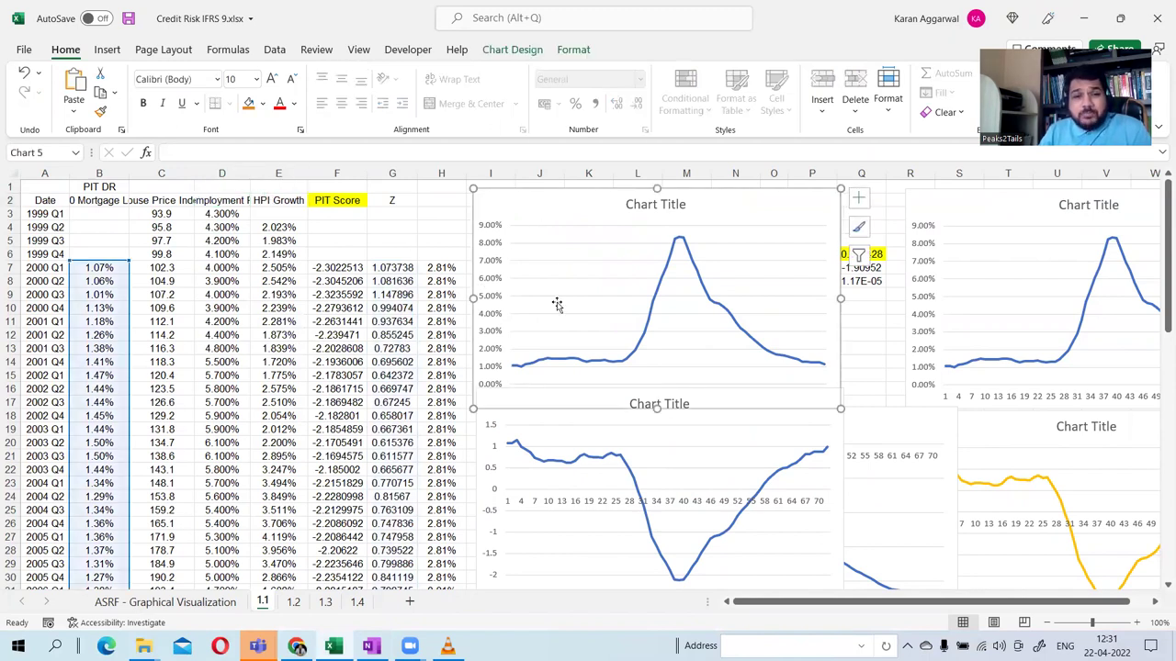
pyautogui.moveTo(767, 602); pyautogui.dragTo(873, 605)
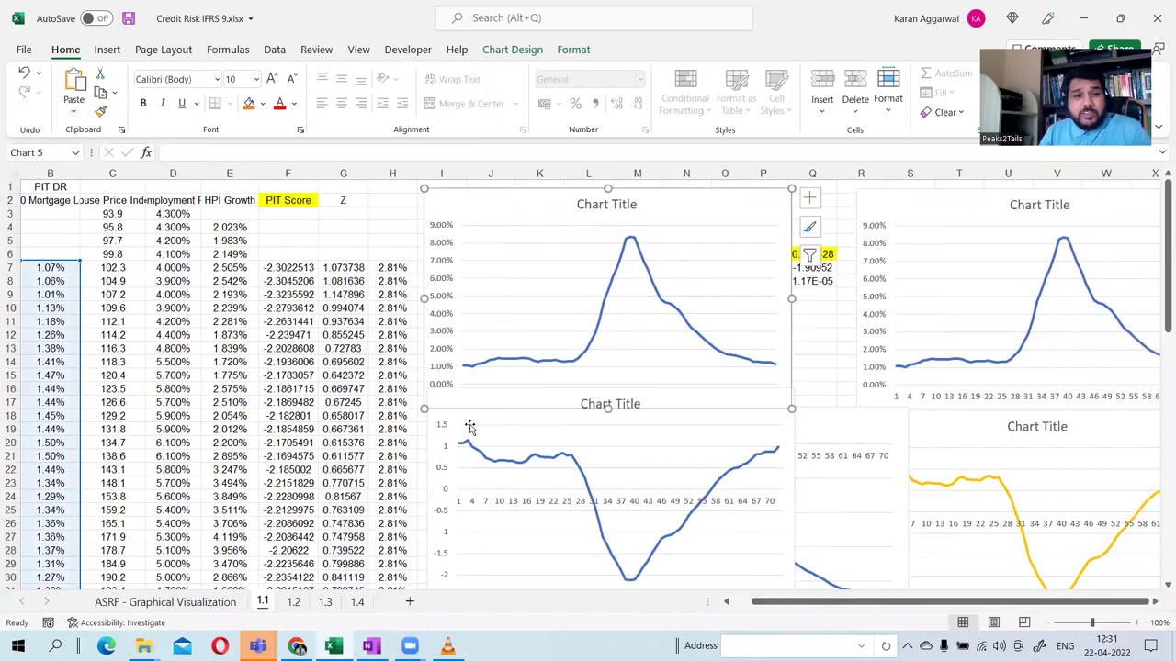
# Highlight the Z values in G7:G15 and compare the charts across the sheet, returning to the data columns.
pyautogui.moveTo(350, 267); pyautogui.dragTo(347, 374)
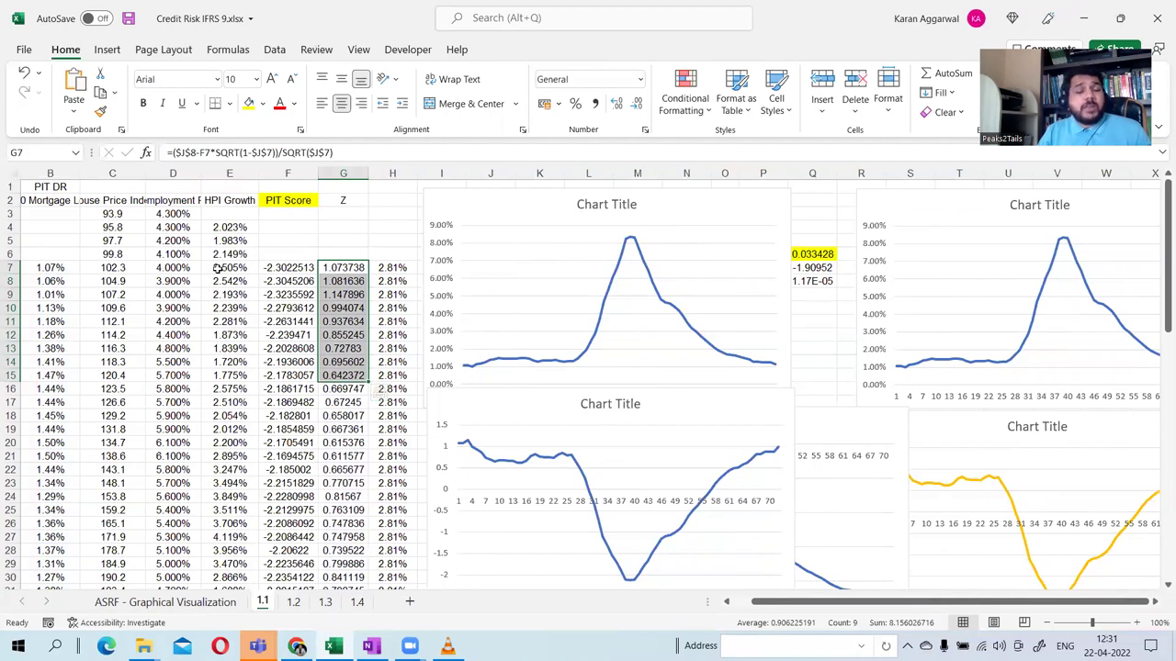
pyautogui.click(1151, 602)
pyautogui.click(1152, 602)
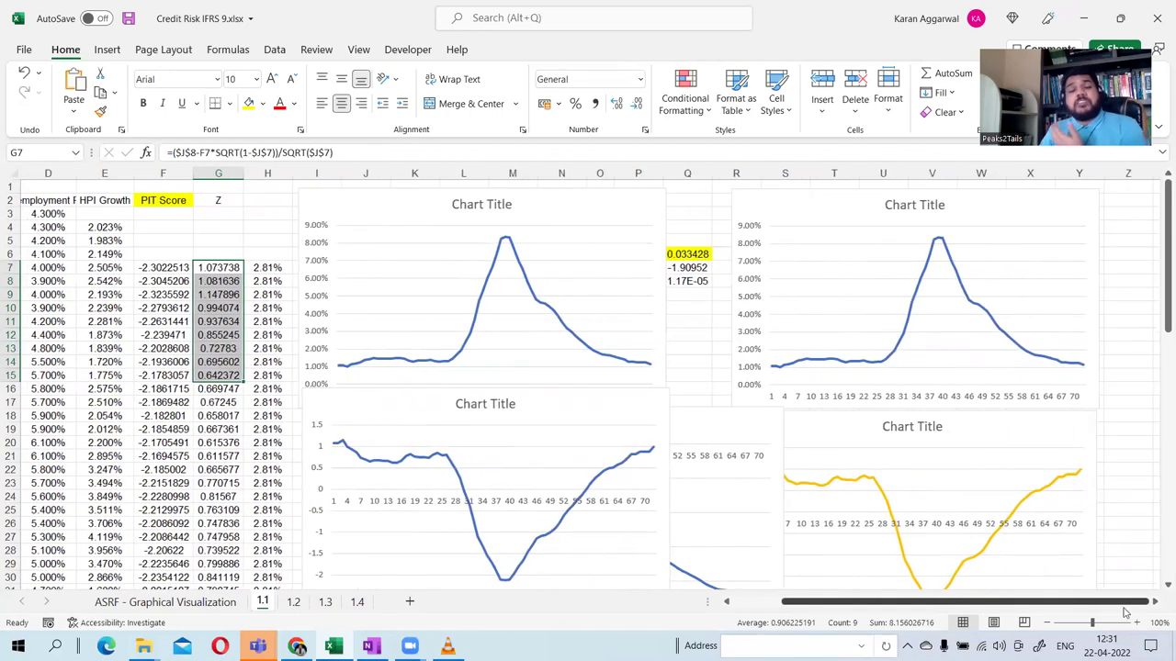
pyautogui.click(1155, 601)
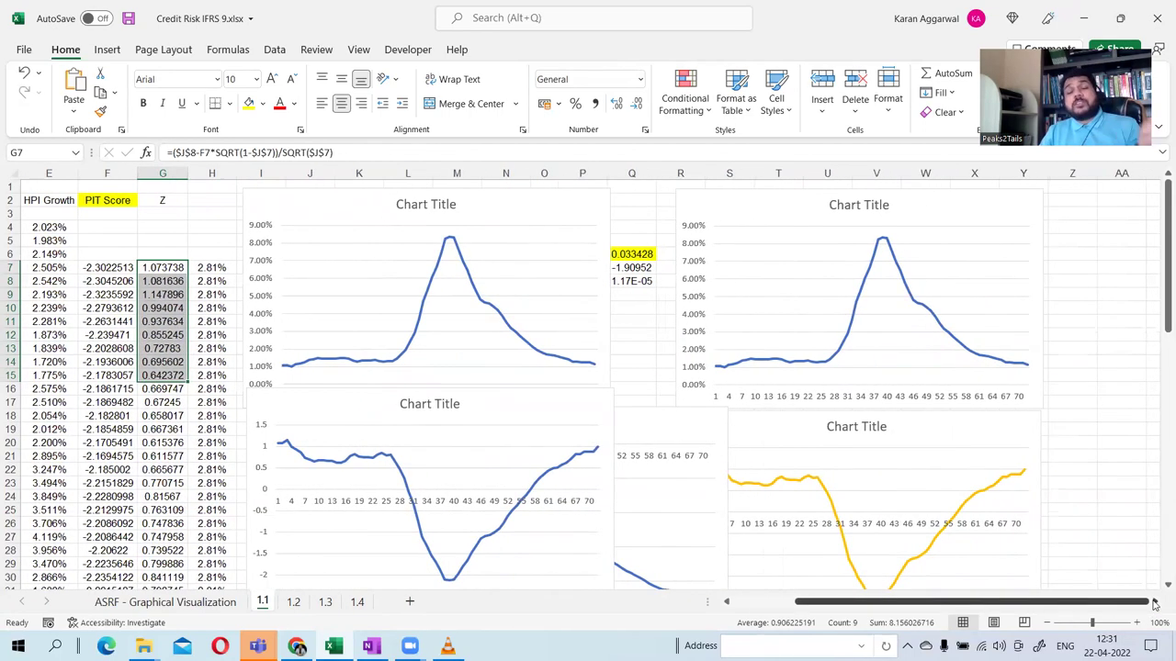
pyautogui.click(1154, 601)
pyautogui.click(1154, 602)
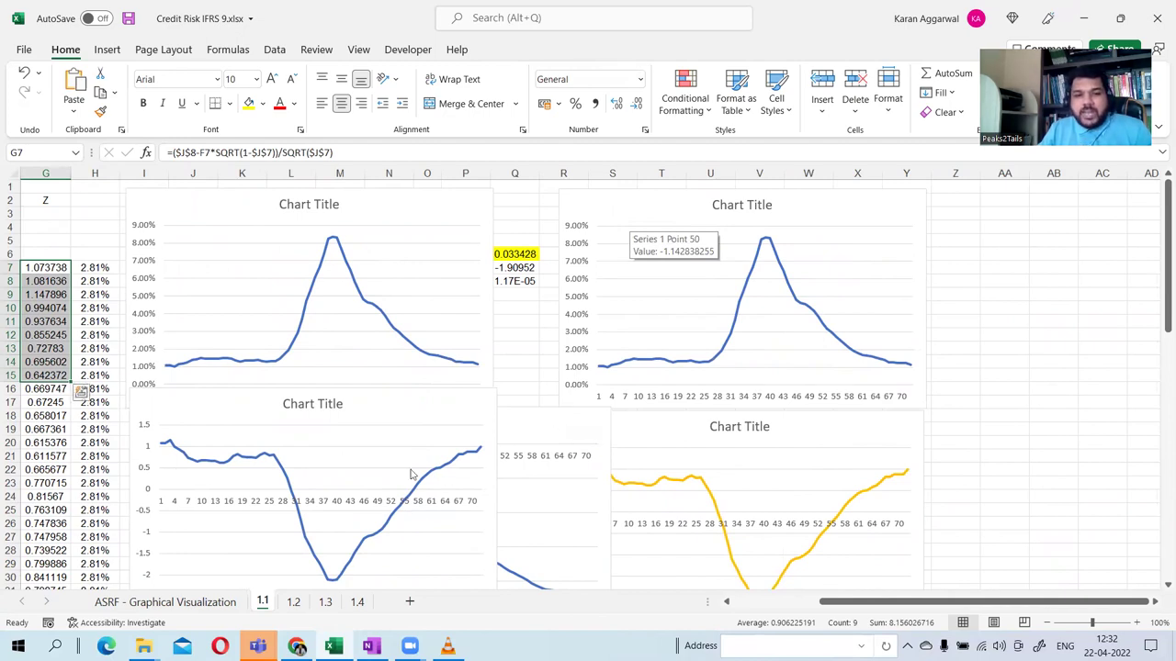
pyautogui.click(740, 601)
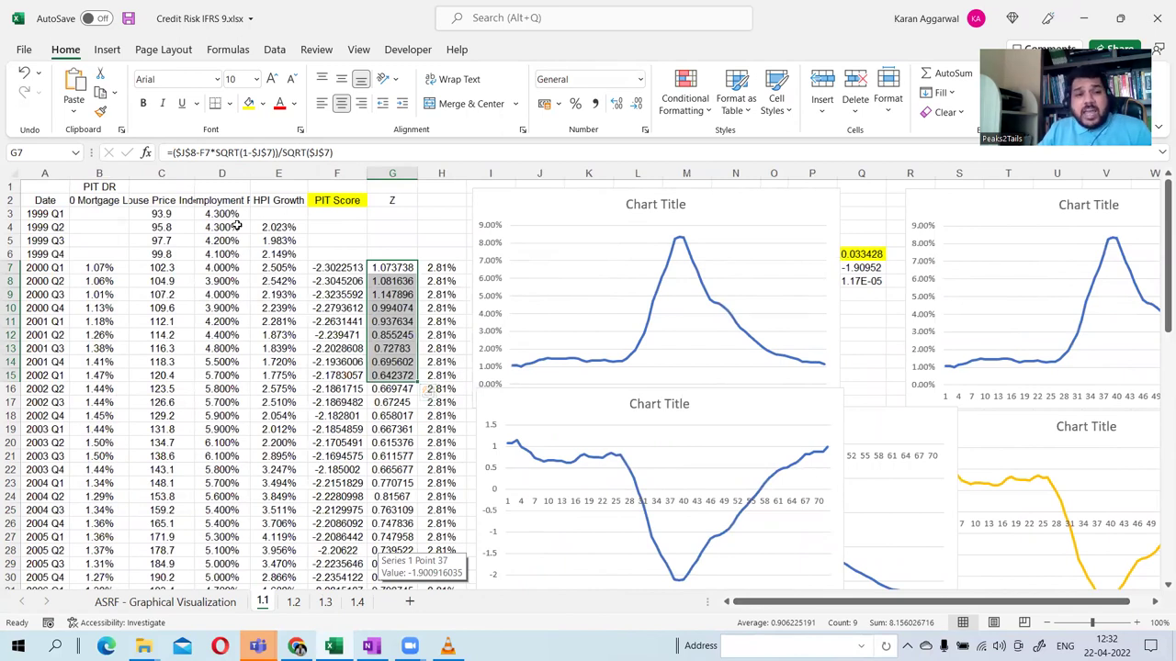
# On sheet 1.2, highlight the UR_lag1, HPIgr_lag1 and Z values used in the regression.
pyautogui.click(293, 602)
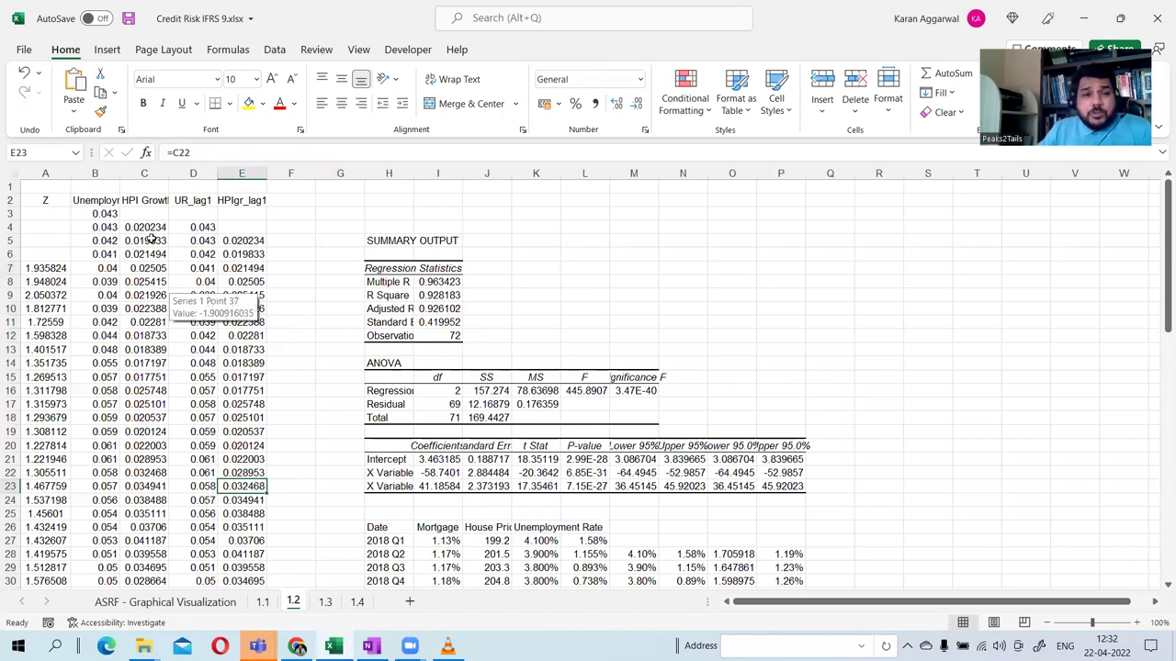
pyautogui.moveTo(186, 230); pyautogui.dragTo(204, 366)
pyautogui.click(233, 242)
pyautogui.moveTo(233, 241); pyautogui.dragTo(237, 433)
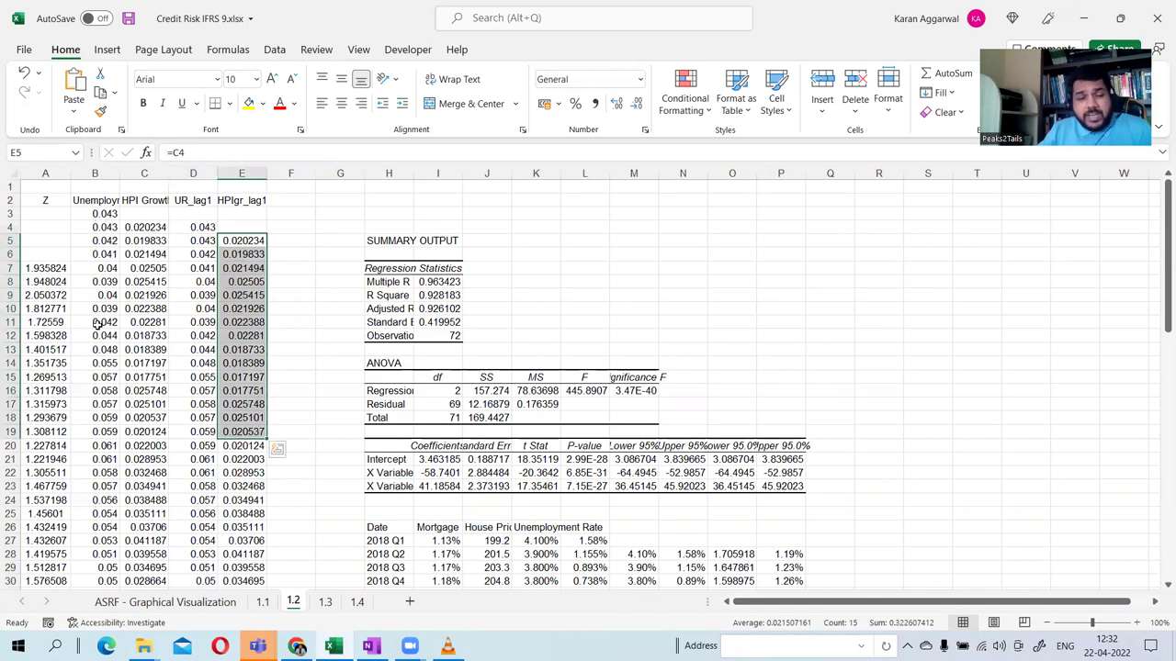
pyautogui.moveTo(55, 268); pyautogui.dragTo(55, 391)
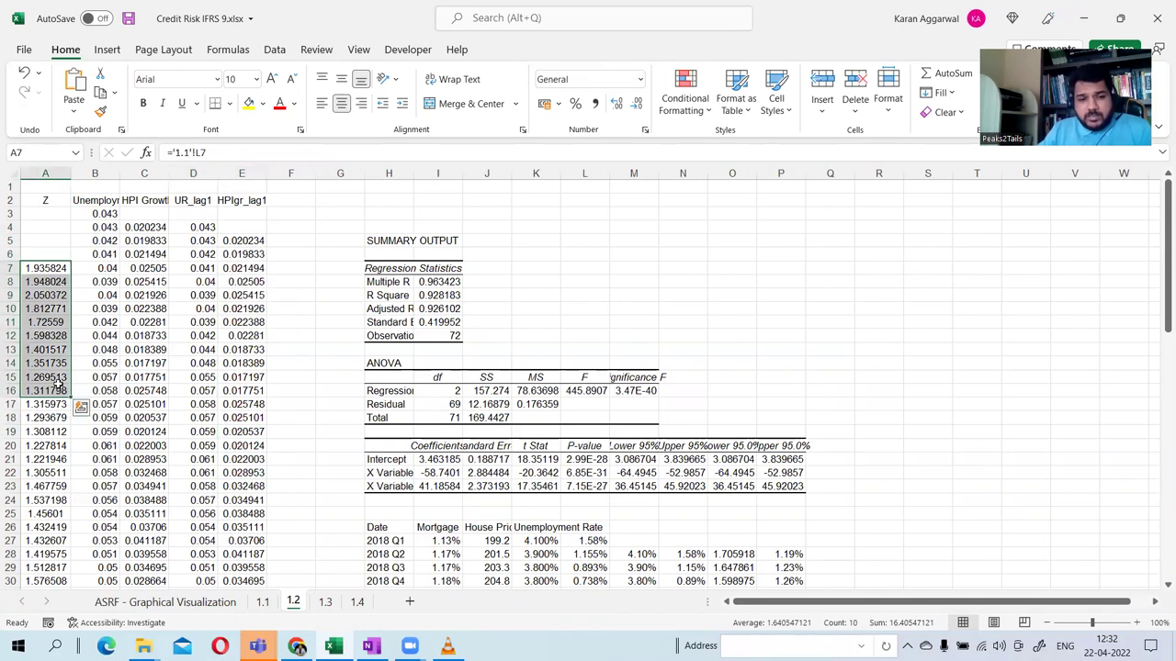
# Compare the Z formula in G7 of sheet 1.1 with the Z column on sheet 1.2.
pyautogui.click(263, 603)
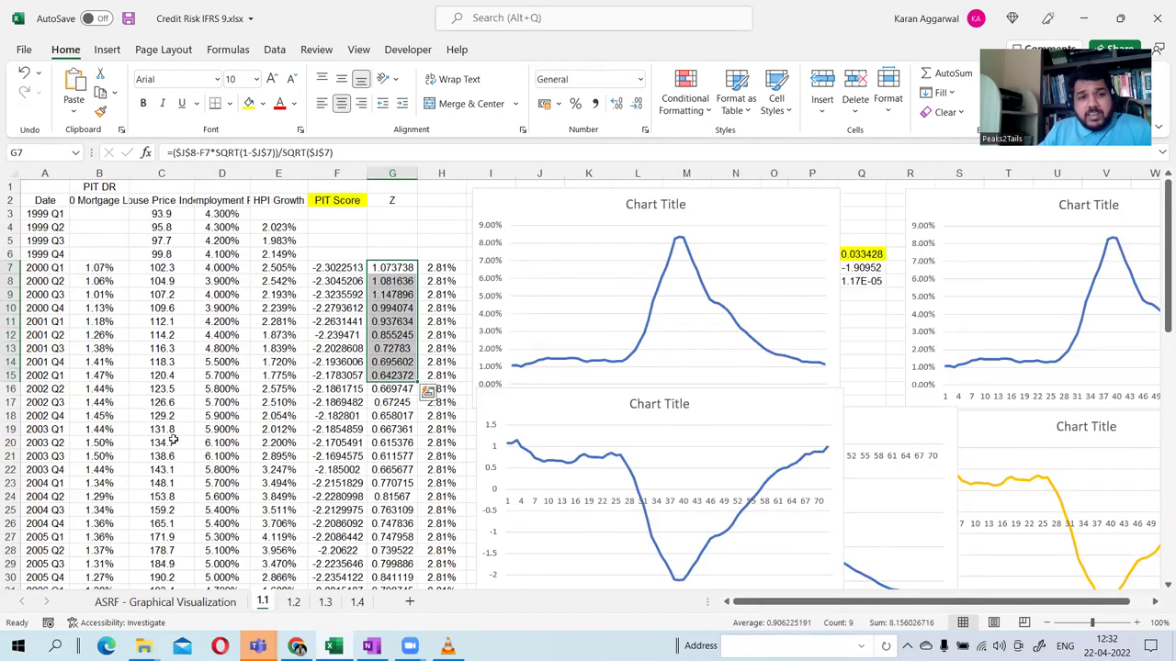
pyautogui.click(379, 267)
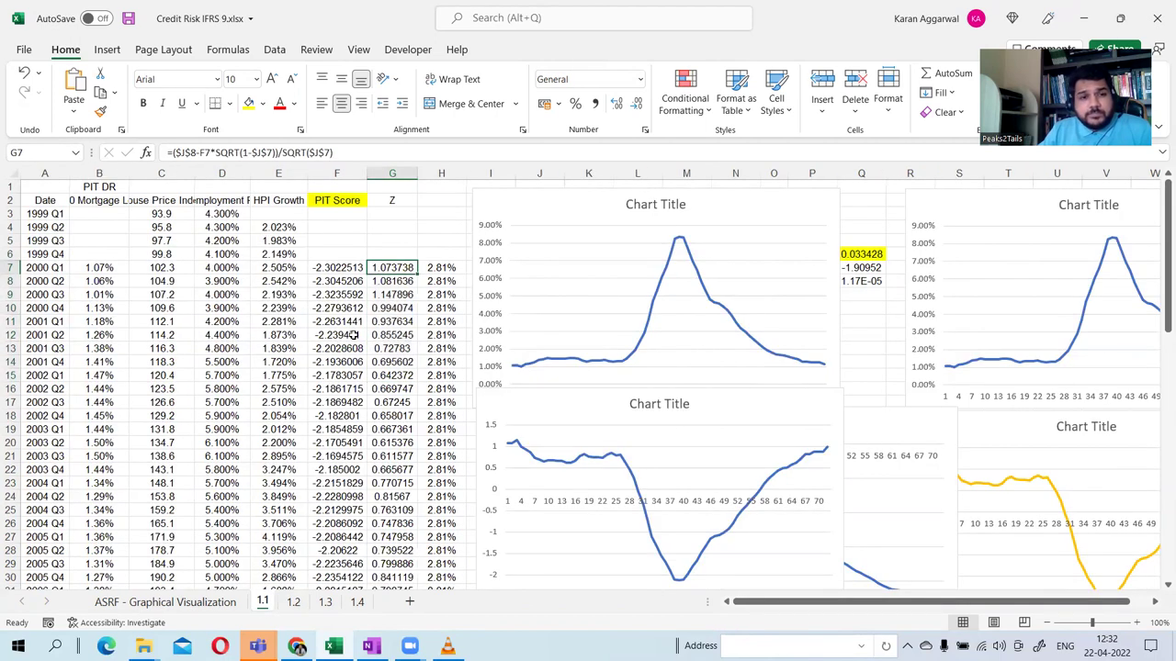
pyautogui.click(292, 602)
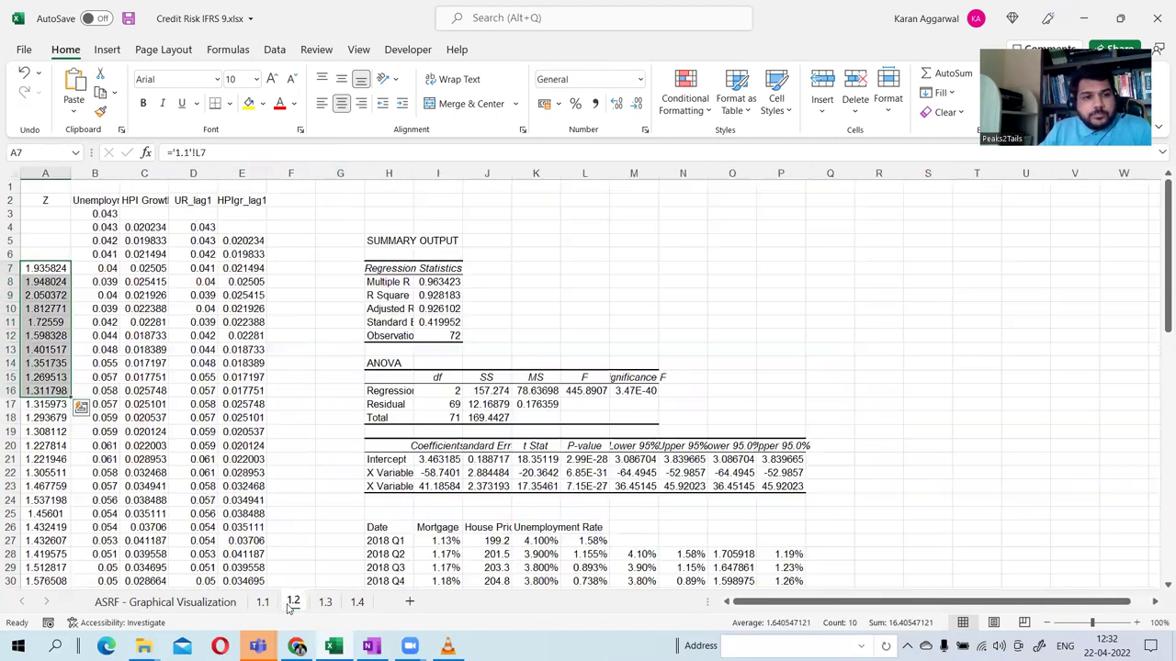
pyautogui.click(262, 601)
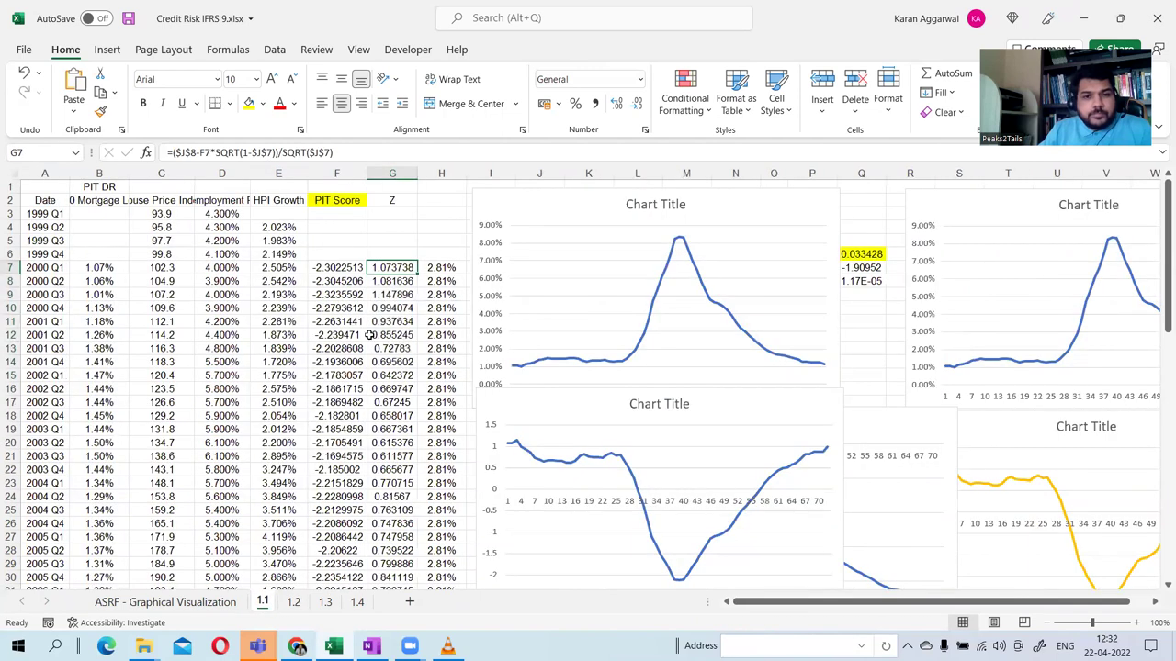
# Move the default rate chart aside to uncover the Mean, SD, Rho and k cells and Seed Z column, then select G7.
pyautogui.click(593, 246)
pyautogui.moveTo(594, 246); pyautogui.dragTo(693, 365)
pyautogui.click(637, 267)
pyautogui.click(405, 268)
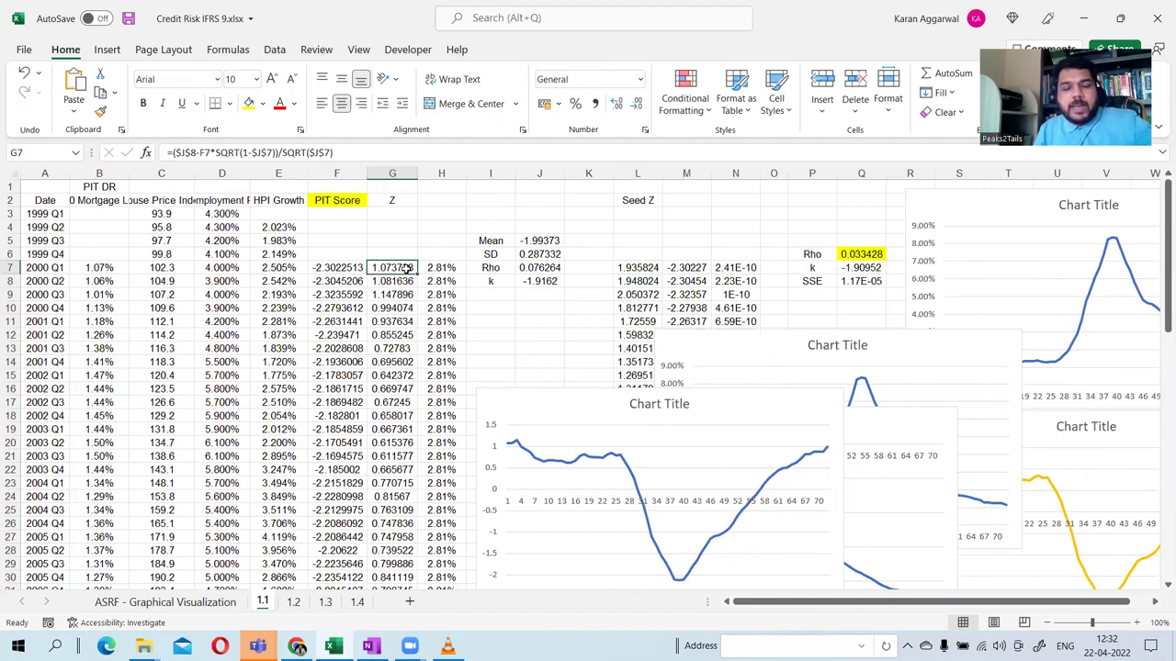
# Link A7 on sheet 1.2 to ='1.1'!G7, fill the formula down the Z column, and return to sheet 1.1.
pyautogui.click(293, 601)
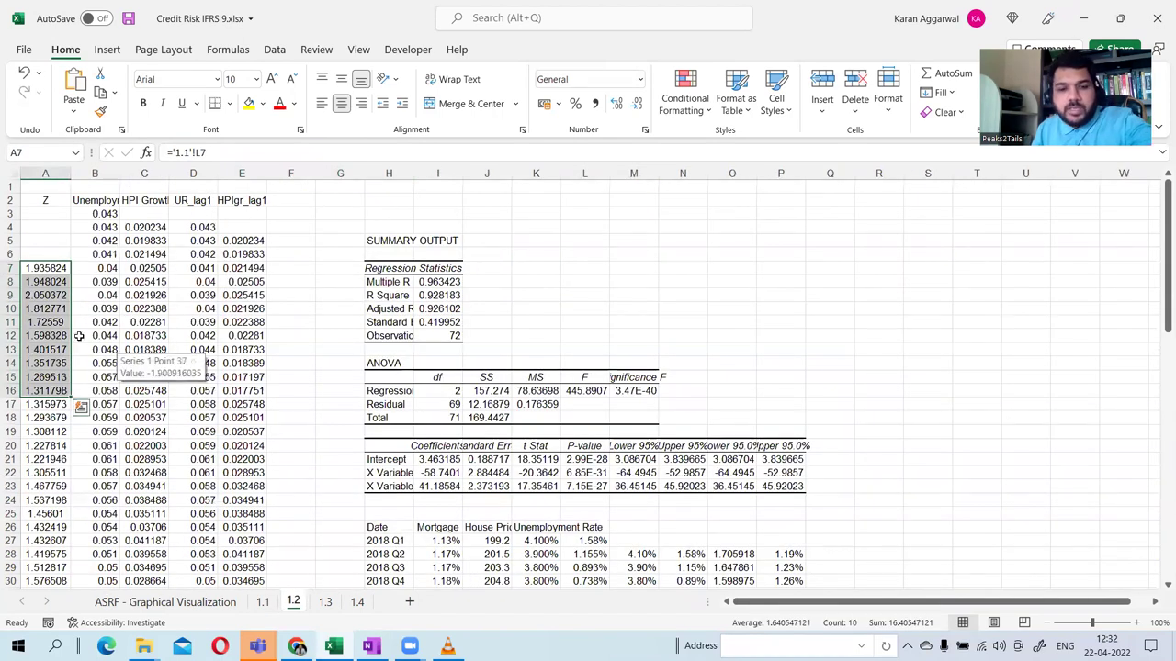
pyautogui.click(49, 274)
pyautogui.write('=')
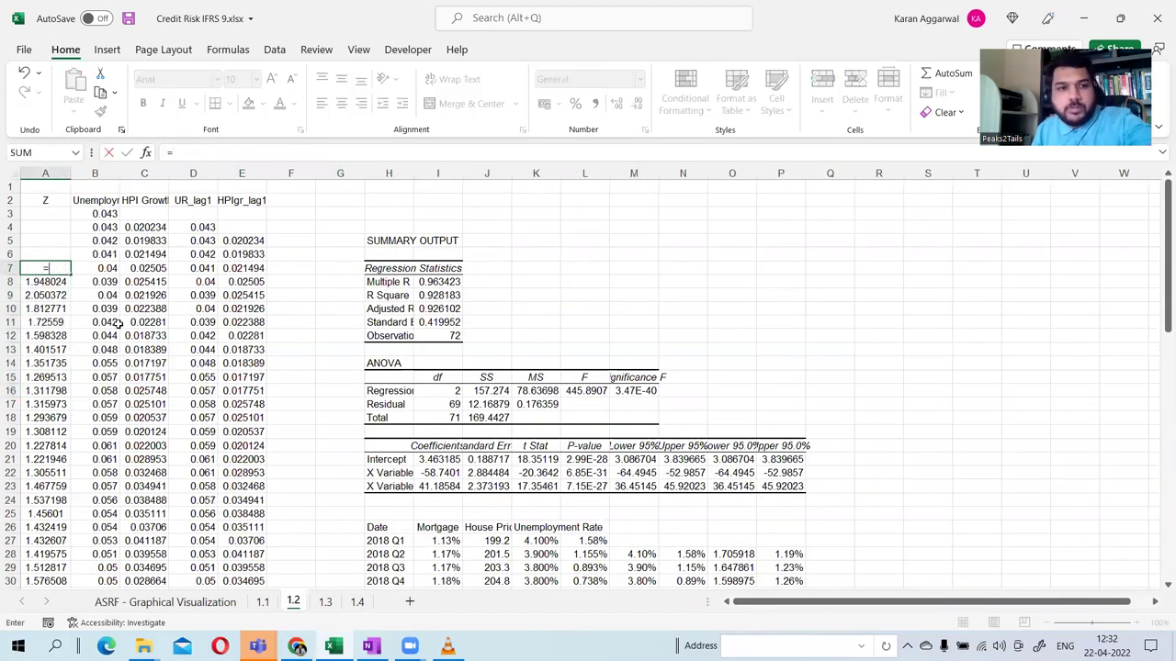
pyautogui.click(264, 601)
pyautogui.click(392, 267)
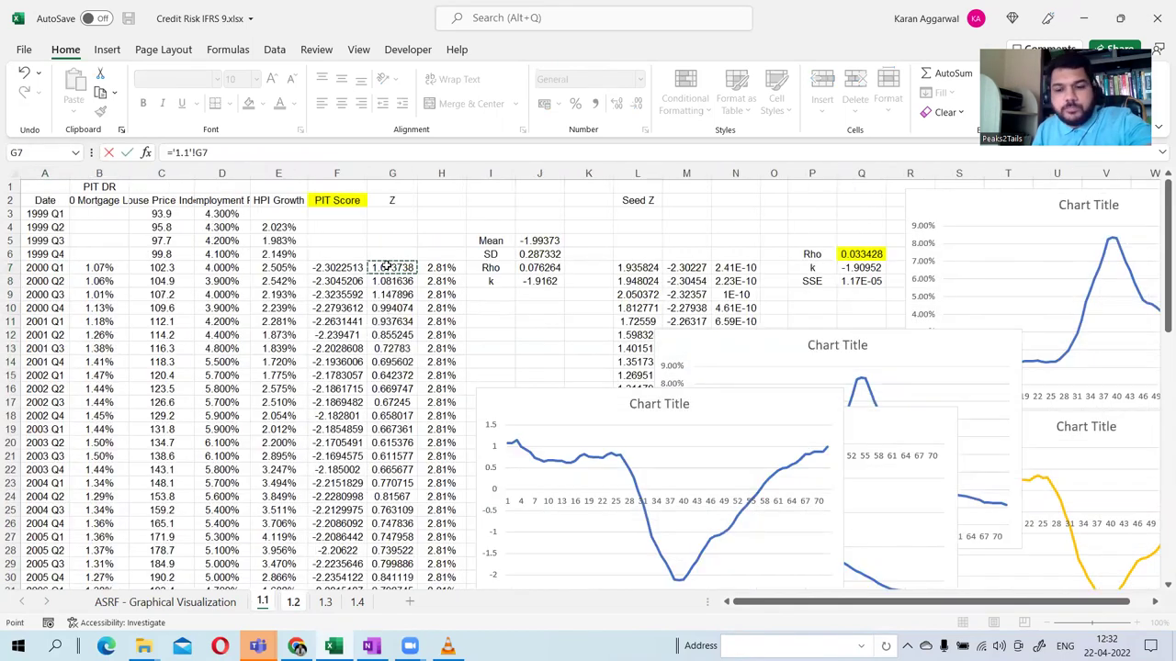
pyautogui.press('Return')
pyautogui.click(64, 272)
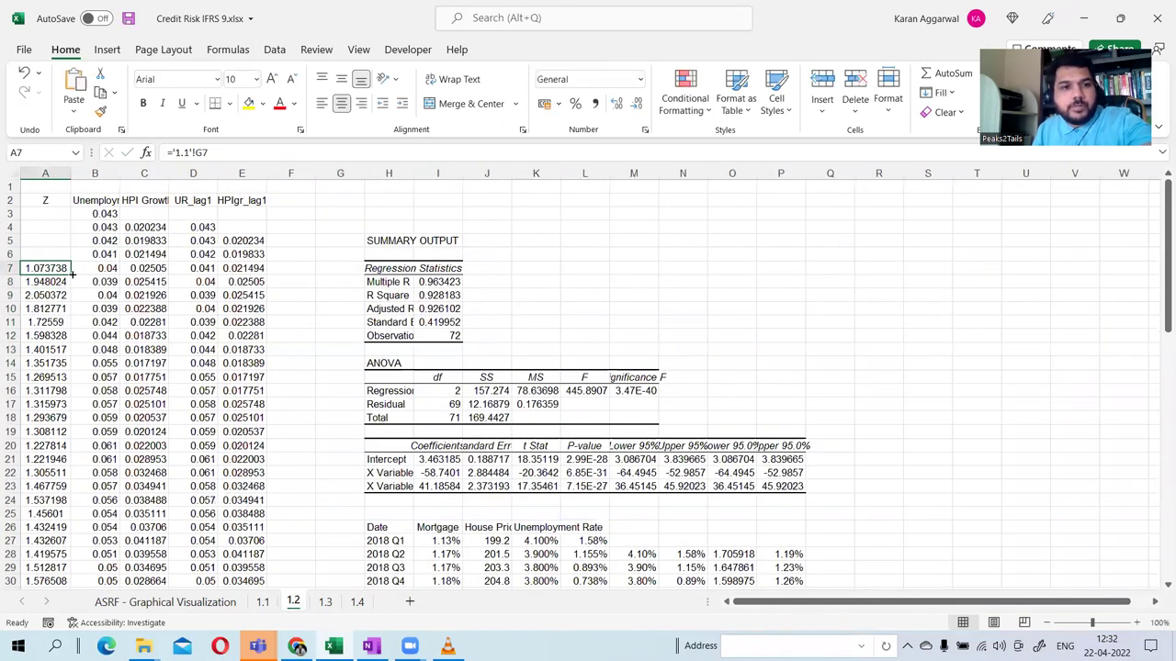
pyautogui.doubleClick(71, 274)
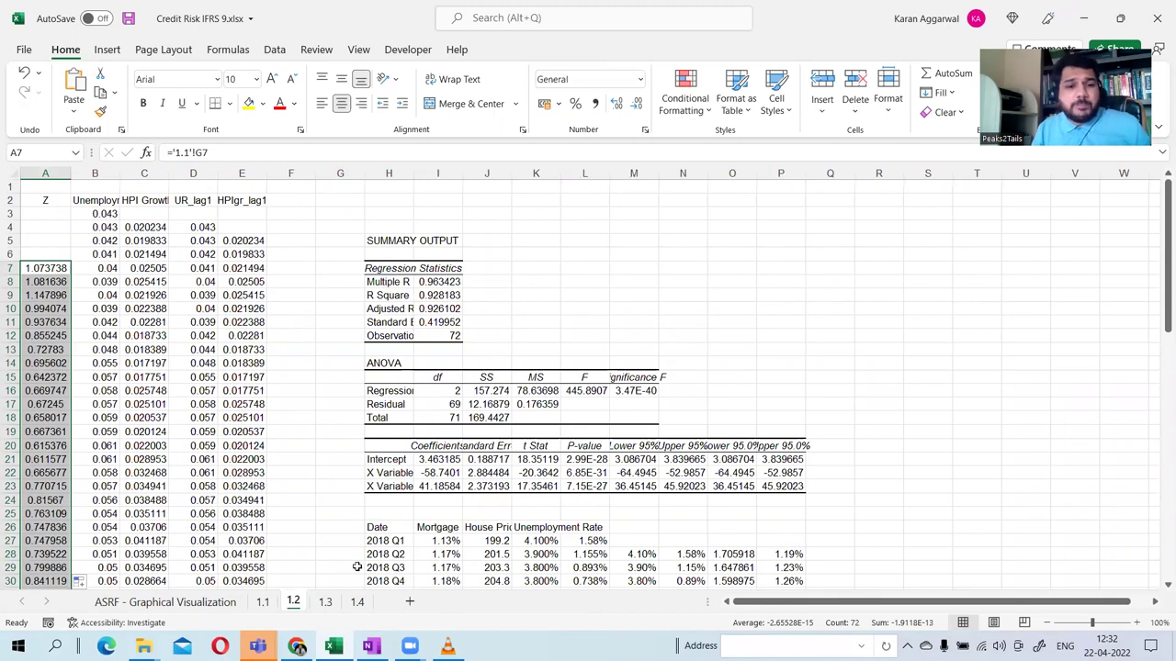
pyautogui.click(264, 602)
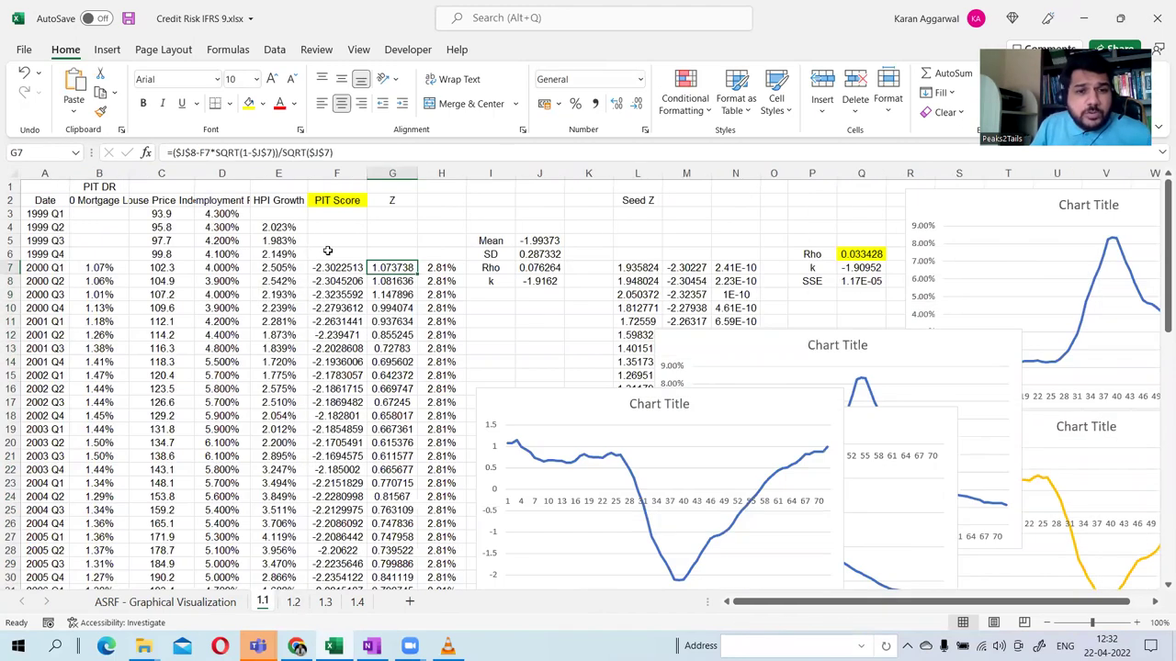
# Inspect the Z, UR_lag1 and HPIgr_lag1 formulas on sheet 1.2.
pyautogui.click(293, 602)
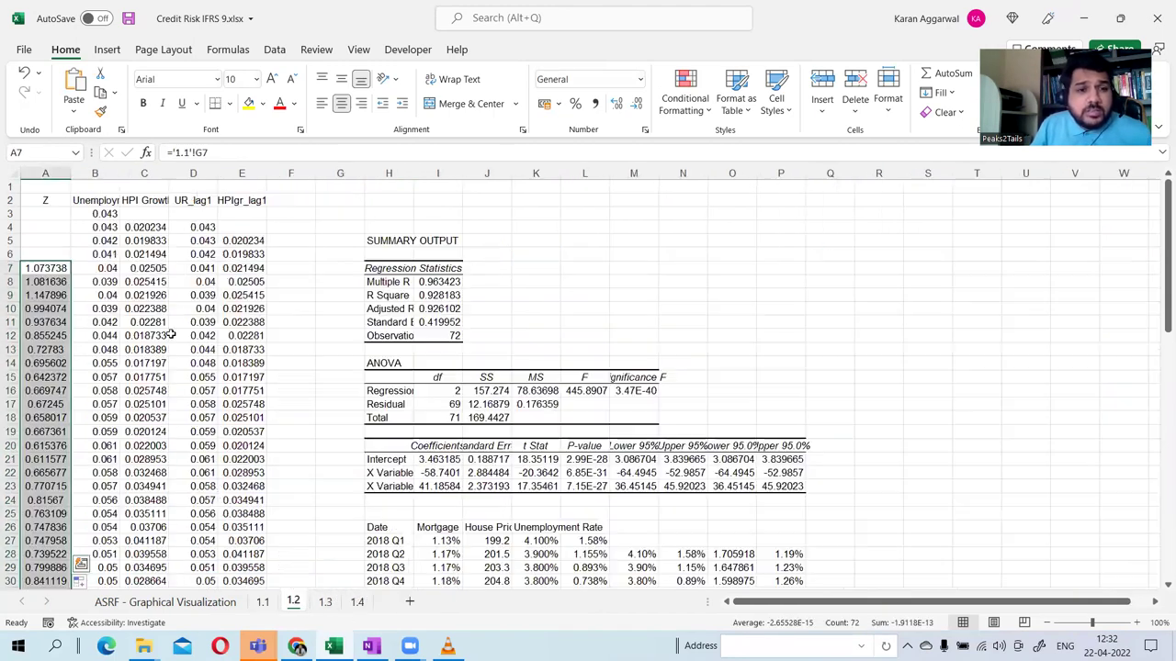
pyautogui.click(197, 228)
pyautogui.click(200, 241)
pyautogui.click(198, 253)
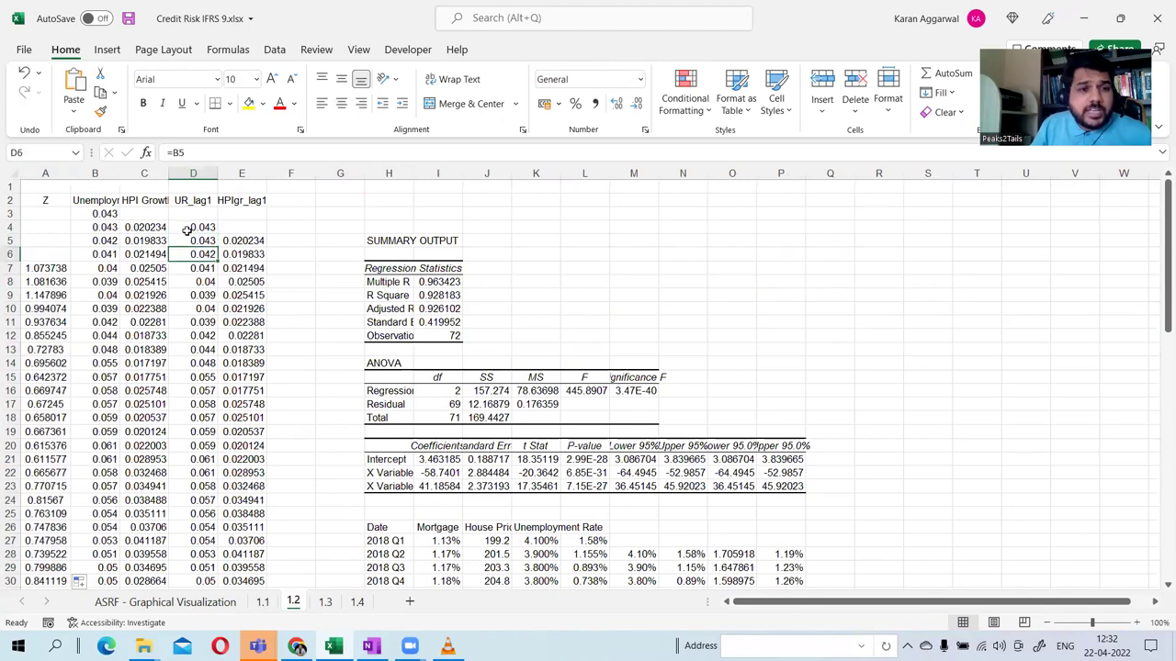
pyautogui.click(230, 244)
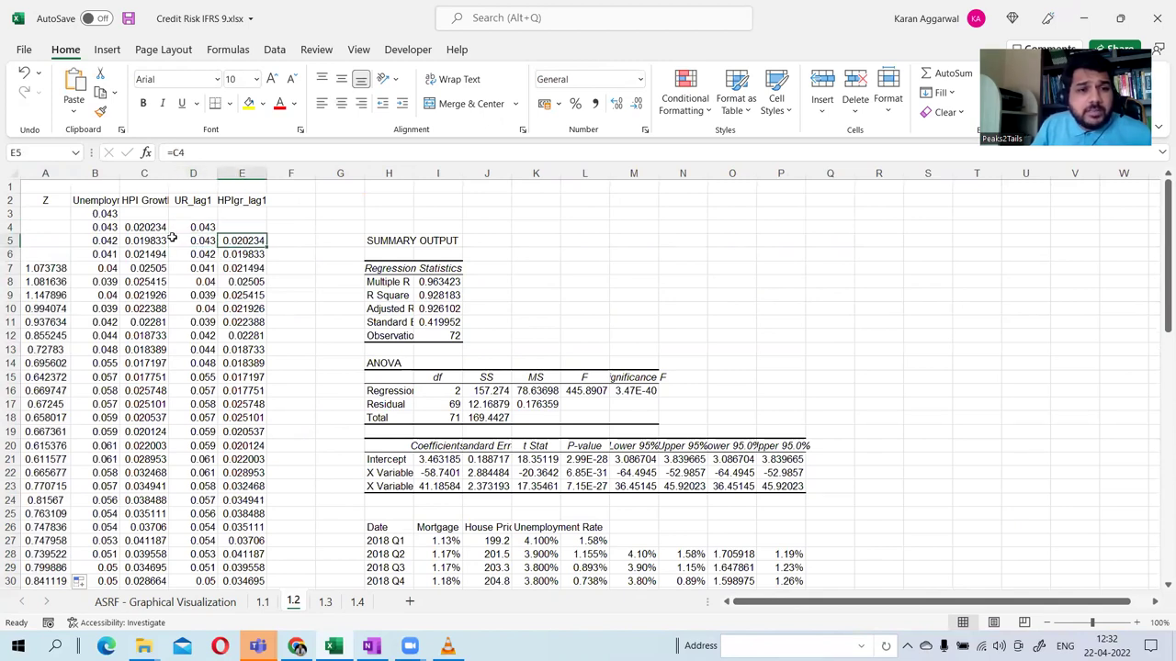
pyautogui.click(61, 268)
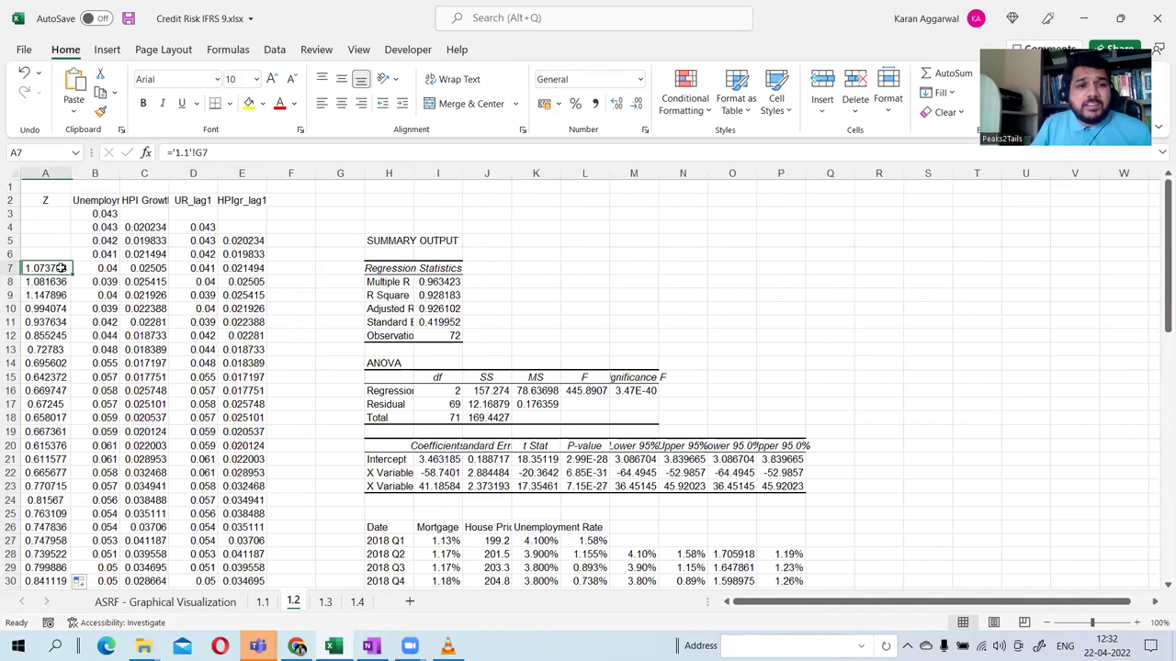
# Start a Regression with the Data Analysis tool, using the Z scores in A7:A78 as the Input Y Range.
pyautogui.click(269, 52)
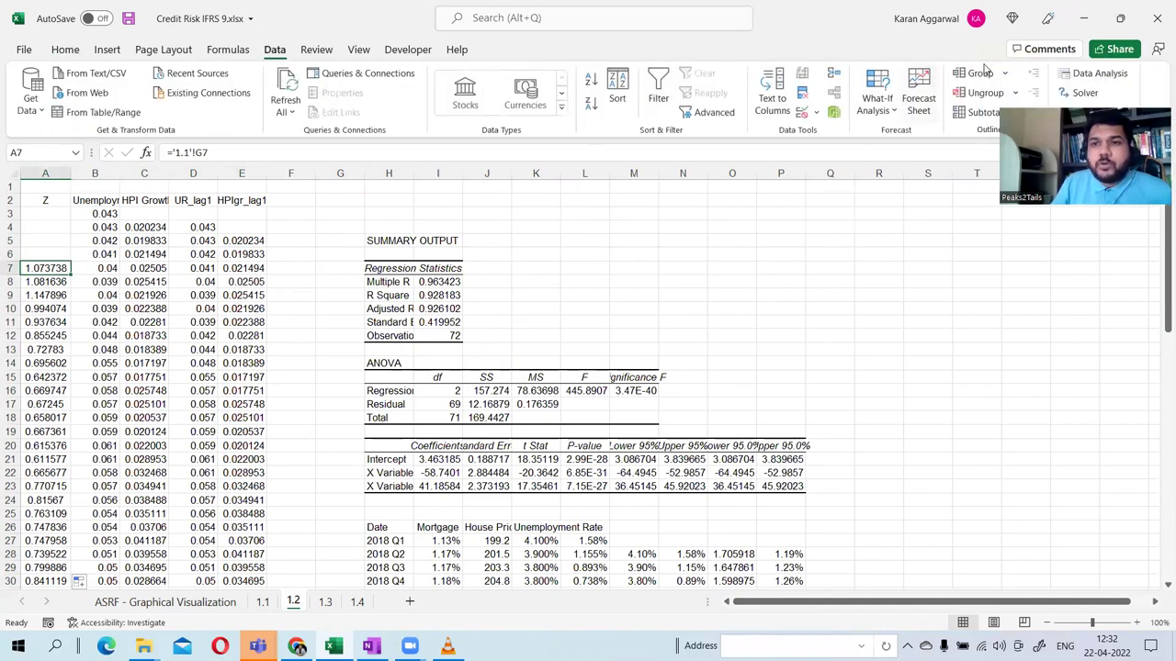
pyautogui.click(1097, 78)
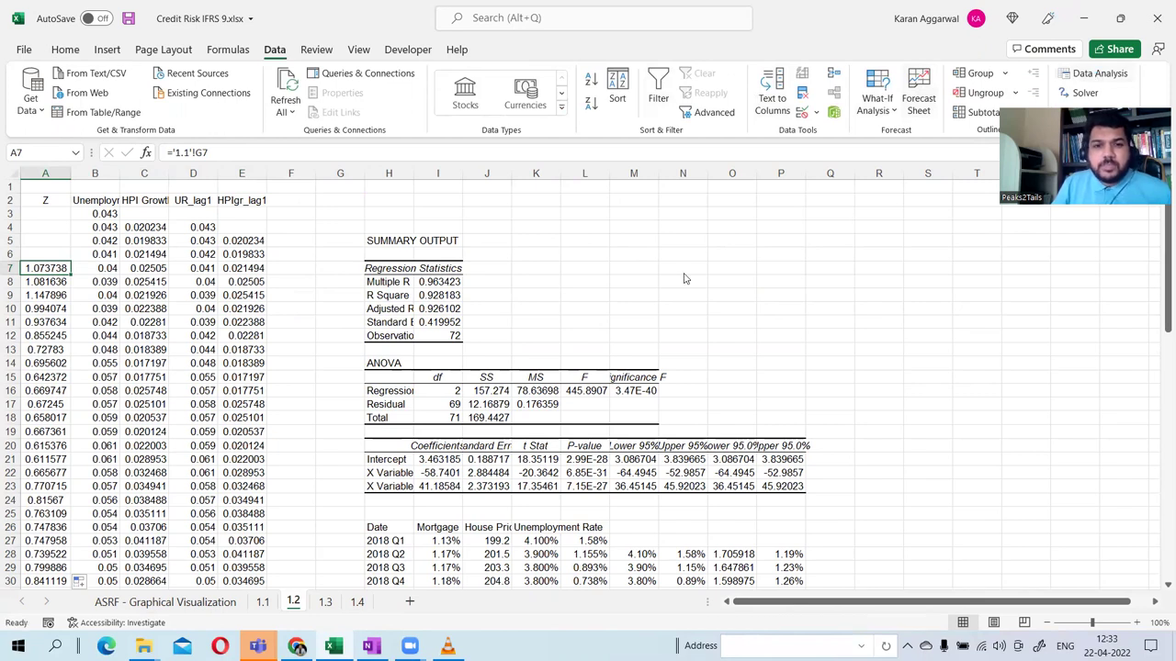
pyautogui.press('Down')
pyautogui.press('Down')
pyautogui.press('Down')
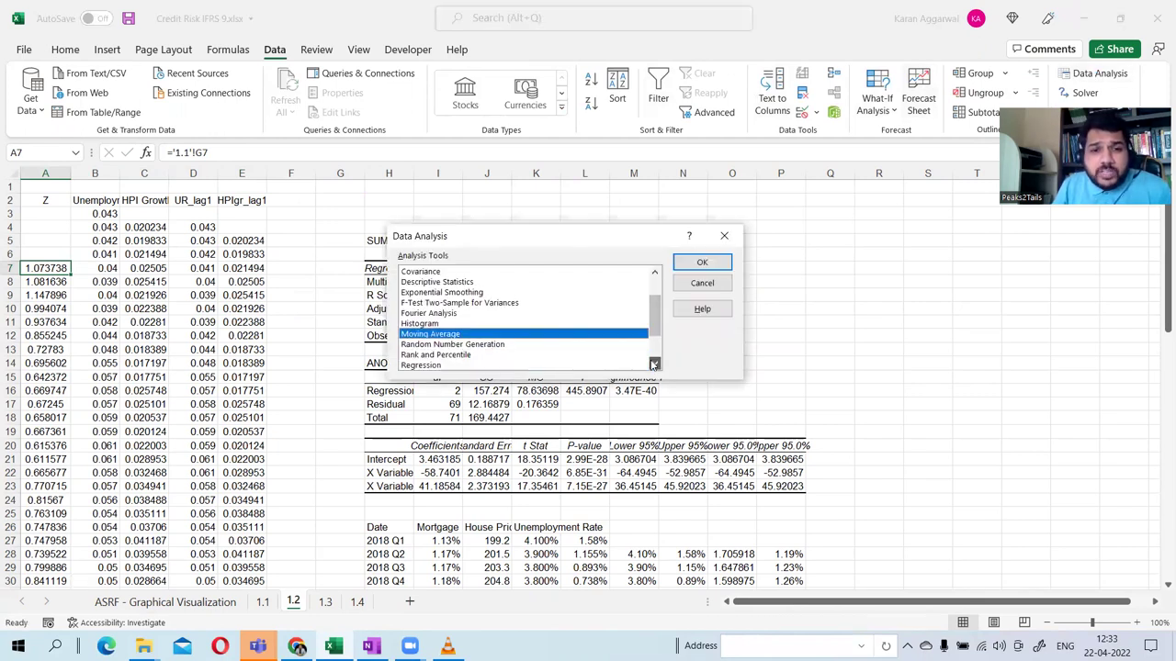
pyautogui.click(700, 262)
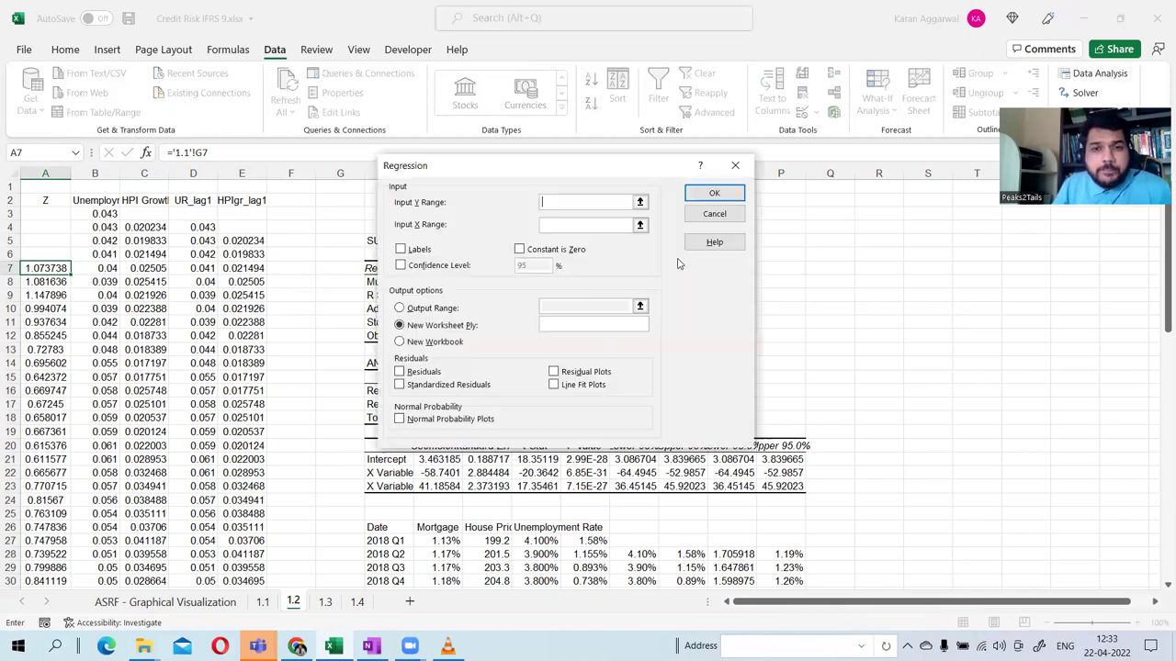
pyautogui.click(45, 265)
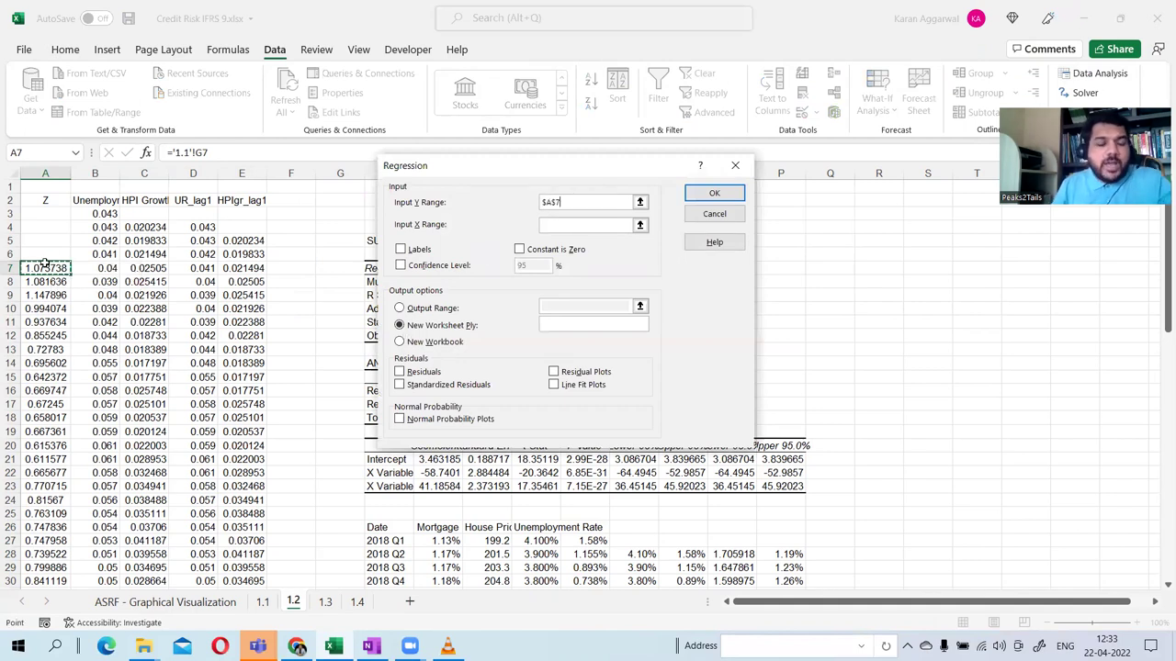
pyautogui.hotkey('ctrl', 'shift', 'Down')
pyautogui.scroll(16, 45, 266)
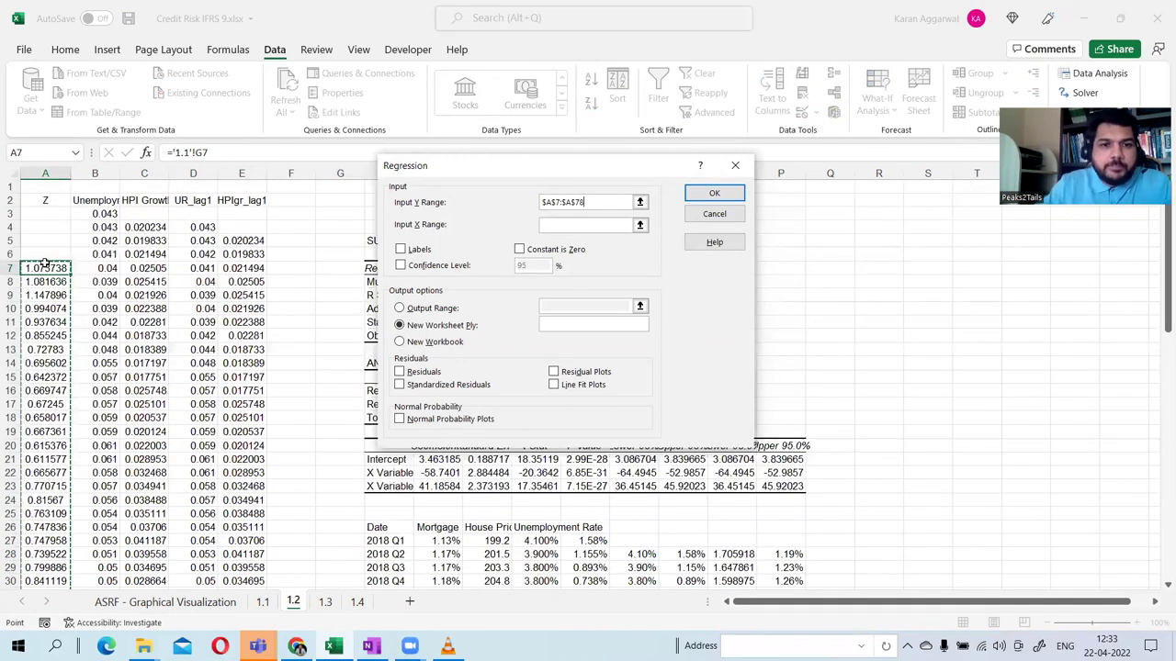
# Set the regression's Input X Range to the lagged unemployment and HPI growth data in D7:E78.
pyautogui.moveTo(464, 174); pyautogui.dragTo(591, 175)
pyautogui.click(684, 226)
pyautogui.click(195, 267)
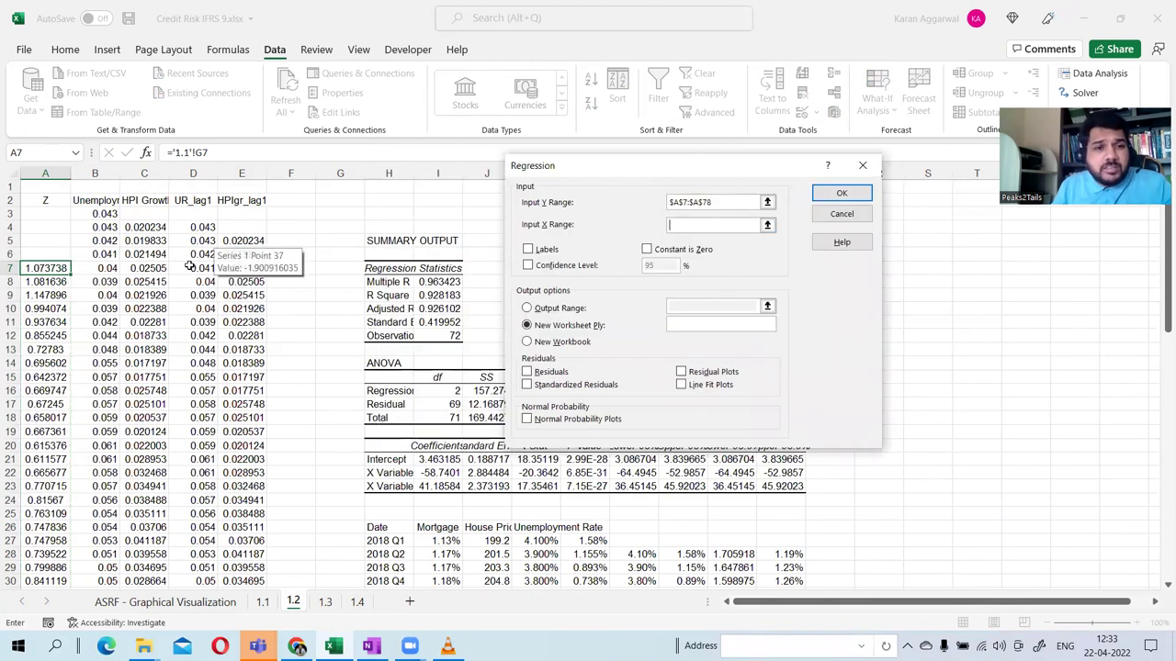
pyautogui.hotkey('shift', 'Right')
pyautogui.hotkey('shift', 'Down')
pyautogui.hotkey('ctrl', 'shift', 'Down')
pyautogui.scroll(15, 196, 267)
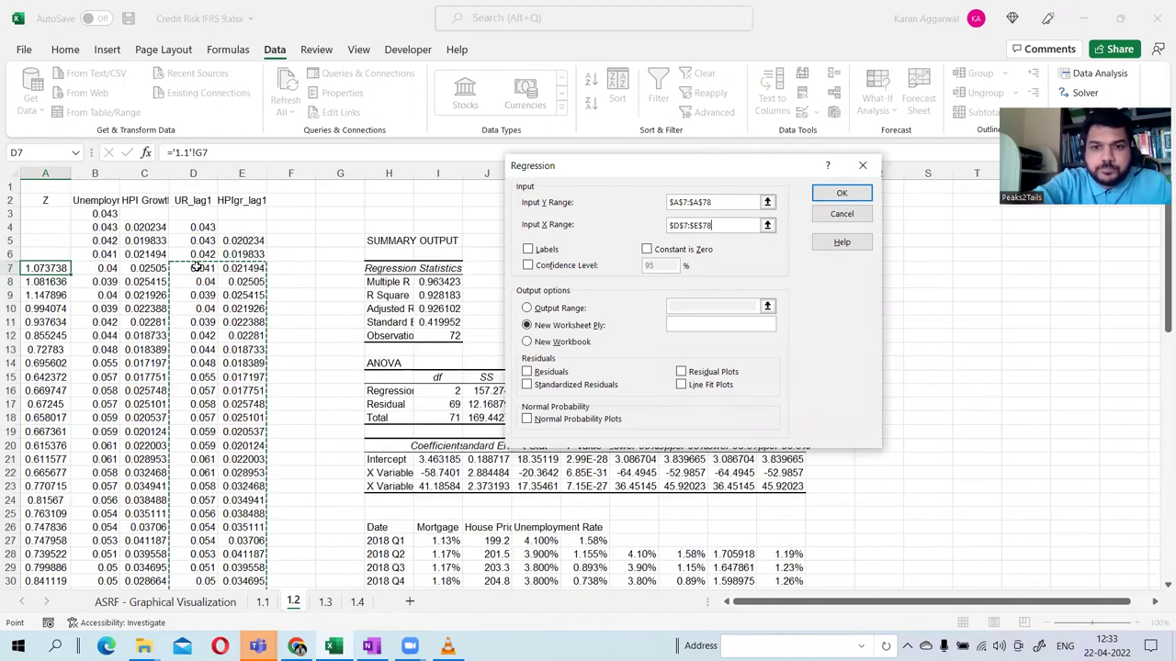
# Send the regression output to a new worksheet and run the analysis.
pyautogui.click(558, 311)
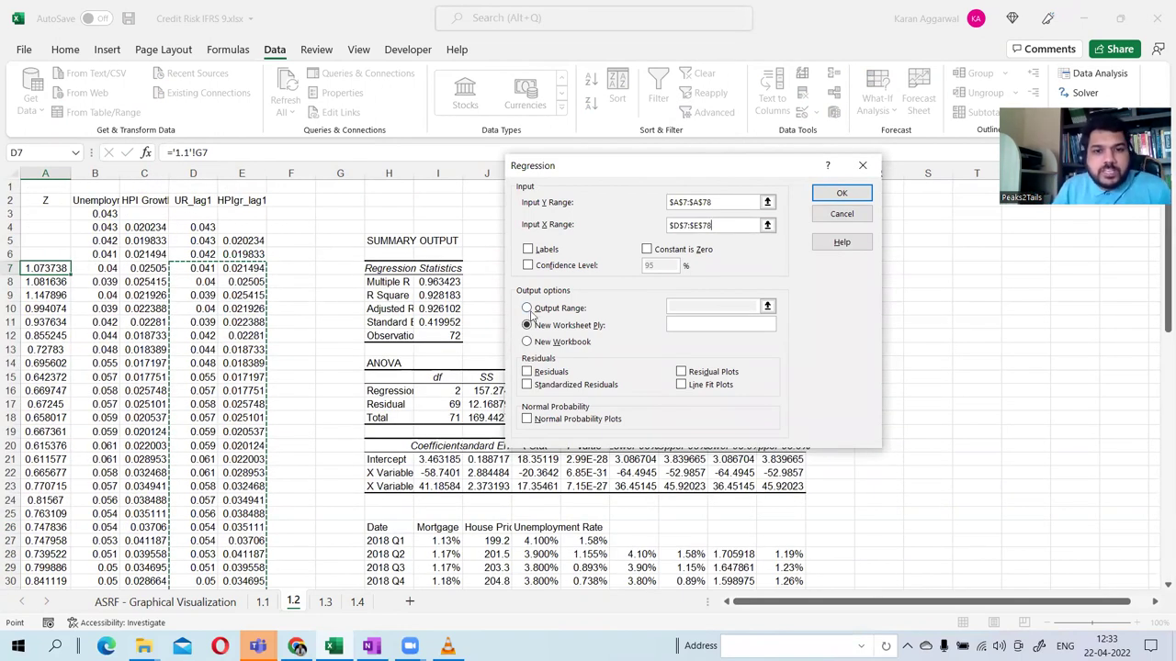
pyautogui.click(674, 303)
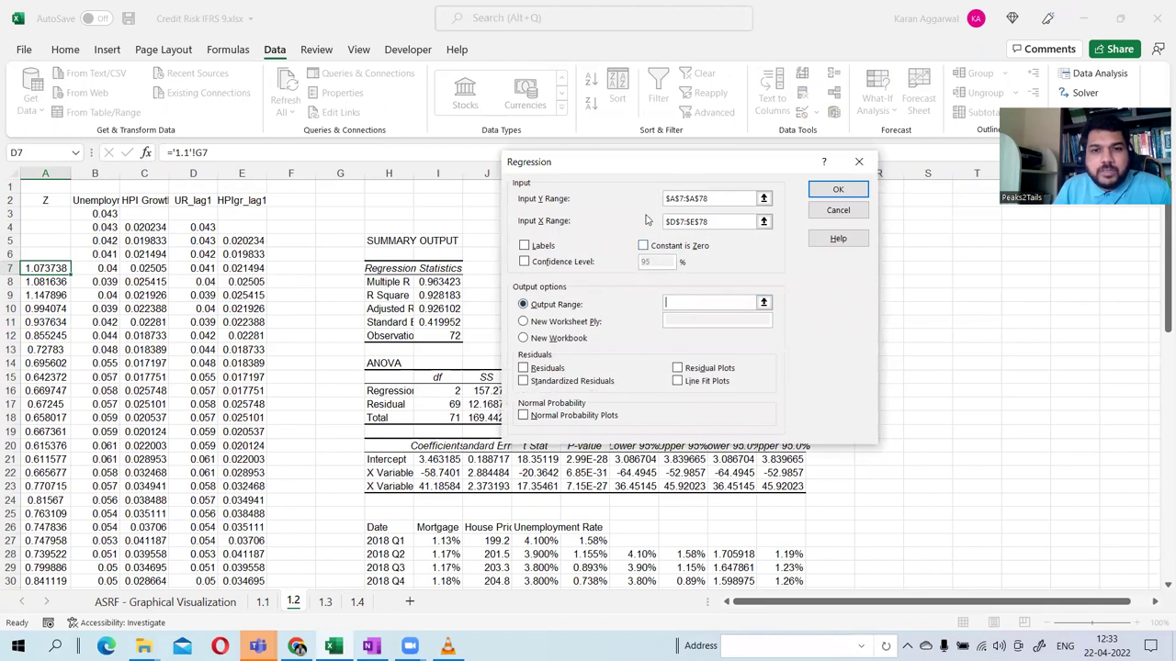
pyautogui.moveTo(634, 170); pyautogui.dragTo(257, 212)
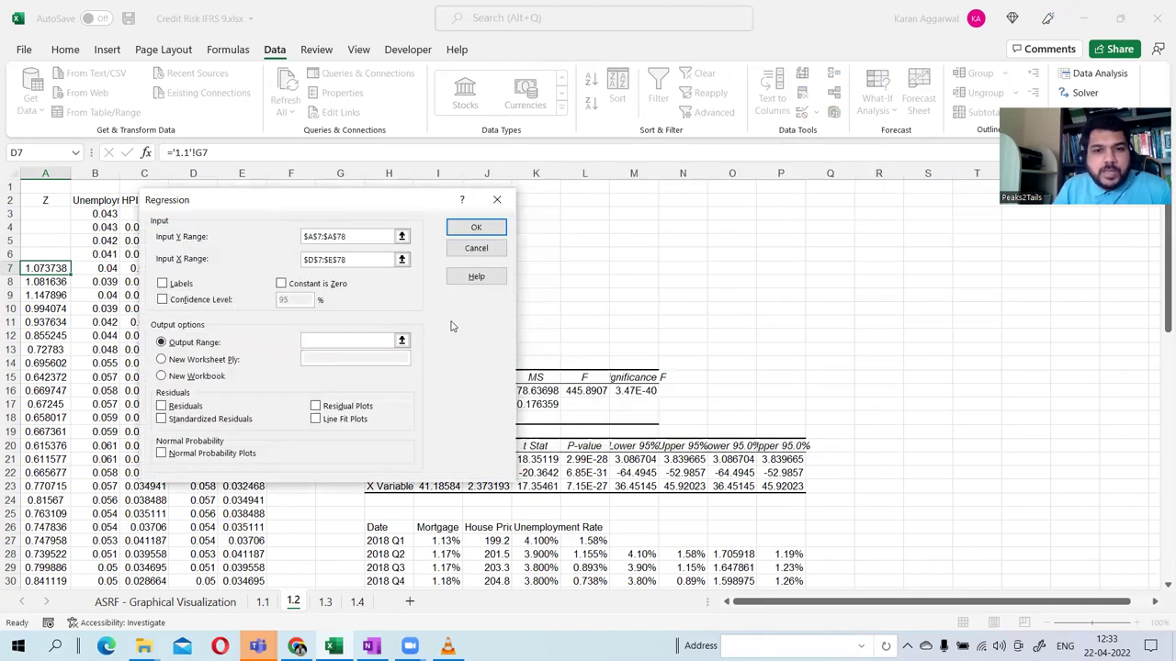
pyautogui.click(160, 360)
pyautogui.click(161, 345)
pyautogui.click(154, 352)
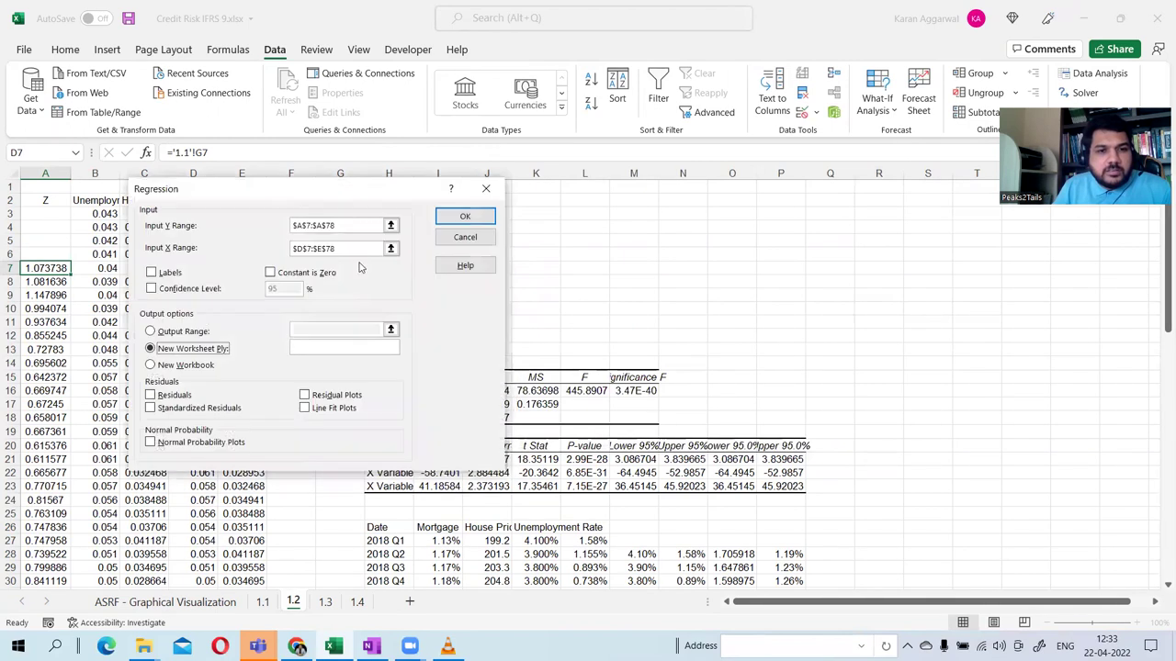
pyautogui.click(441, 218)
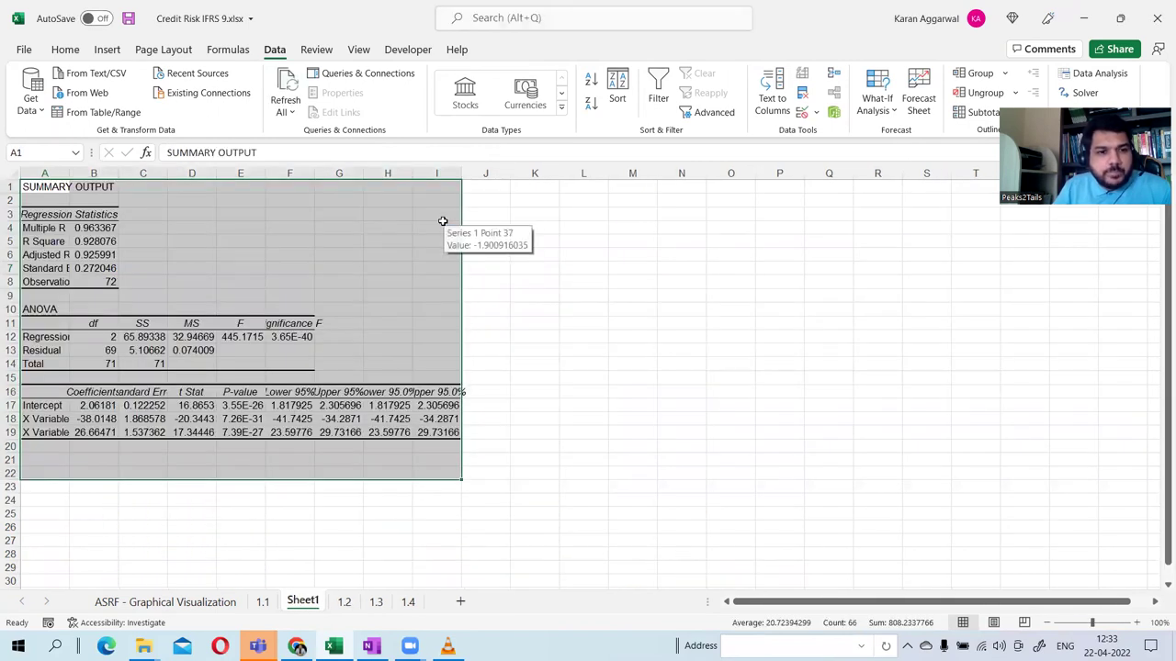
# Examine the R Square in the regression output and compare it with the source data on sheets 1.1 and 1.2.
pyautogui.click(89, 243)
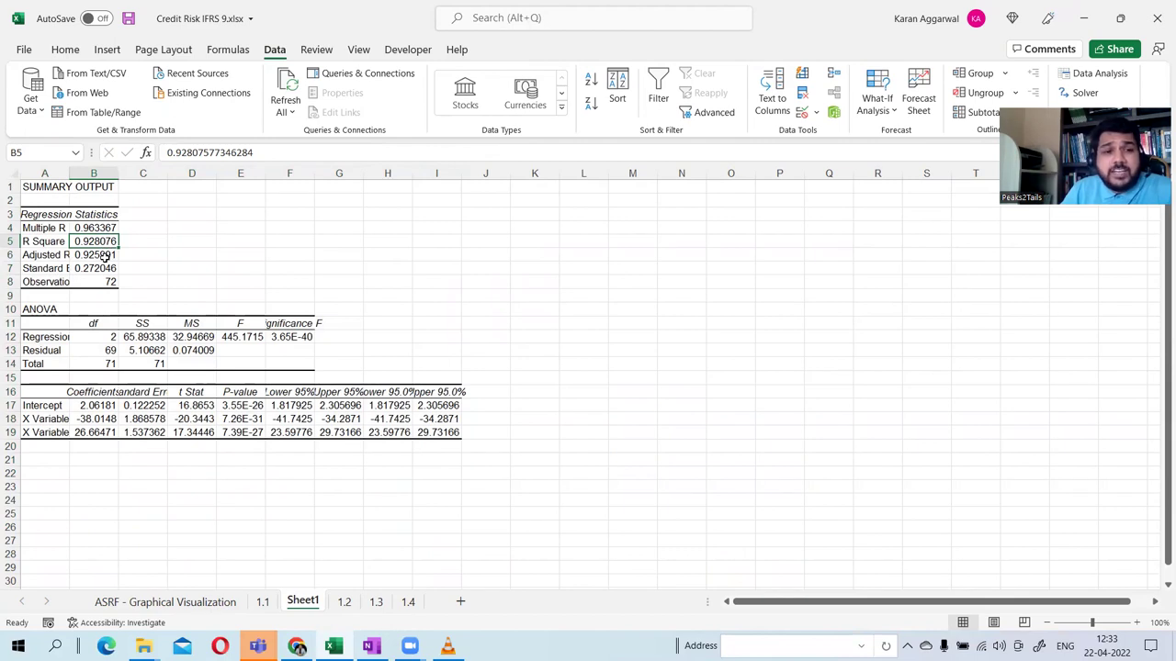
pyautogui.click(262, 601)
pyautogui.click(342, 602)
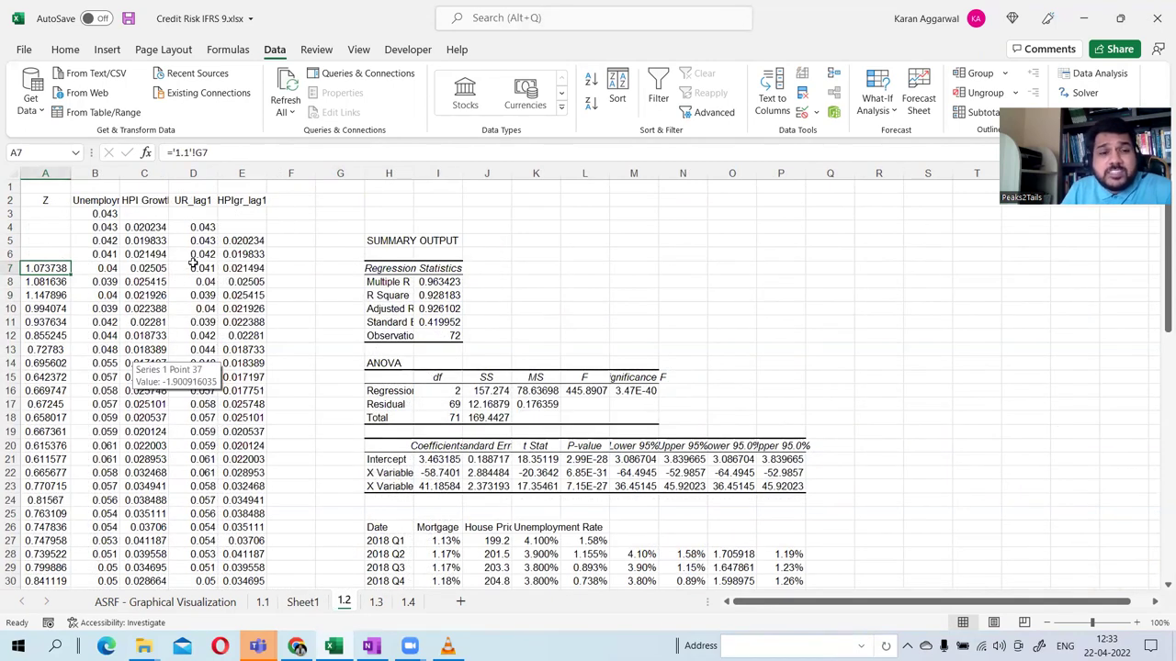
pyautogui.click(262, 602)
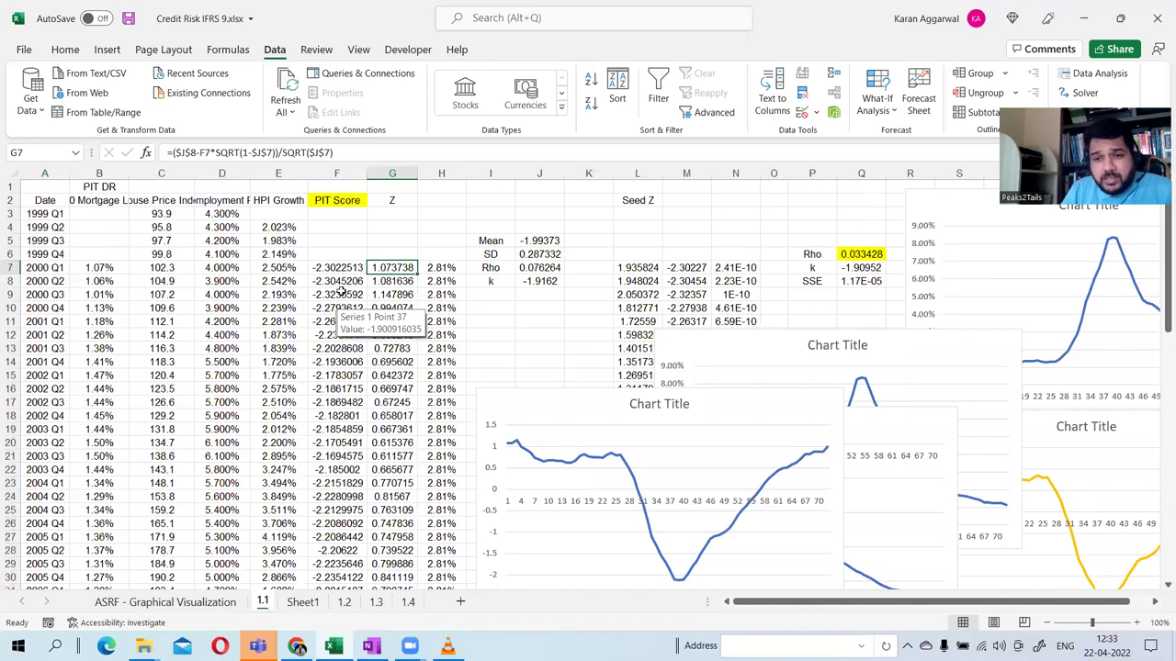
pyautogui.click(342, 603)
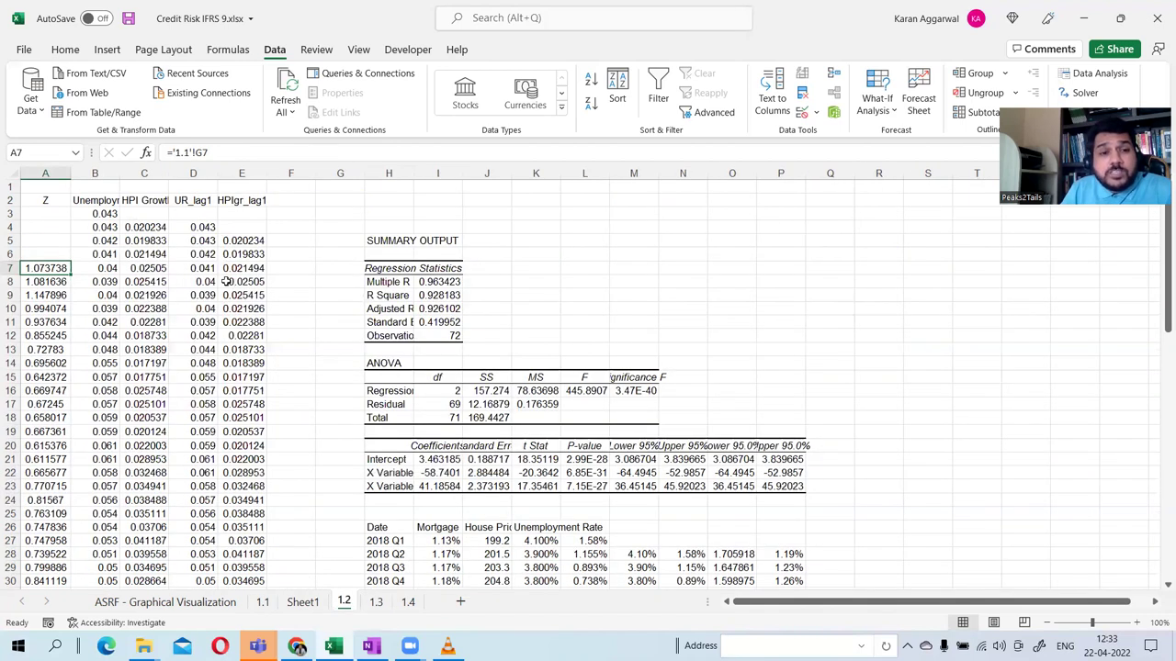
pyautogui.click(303, 604)
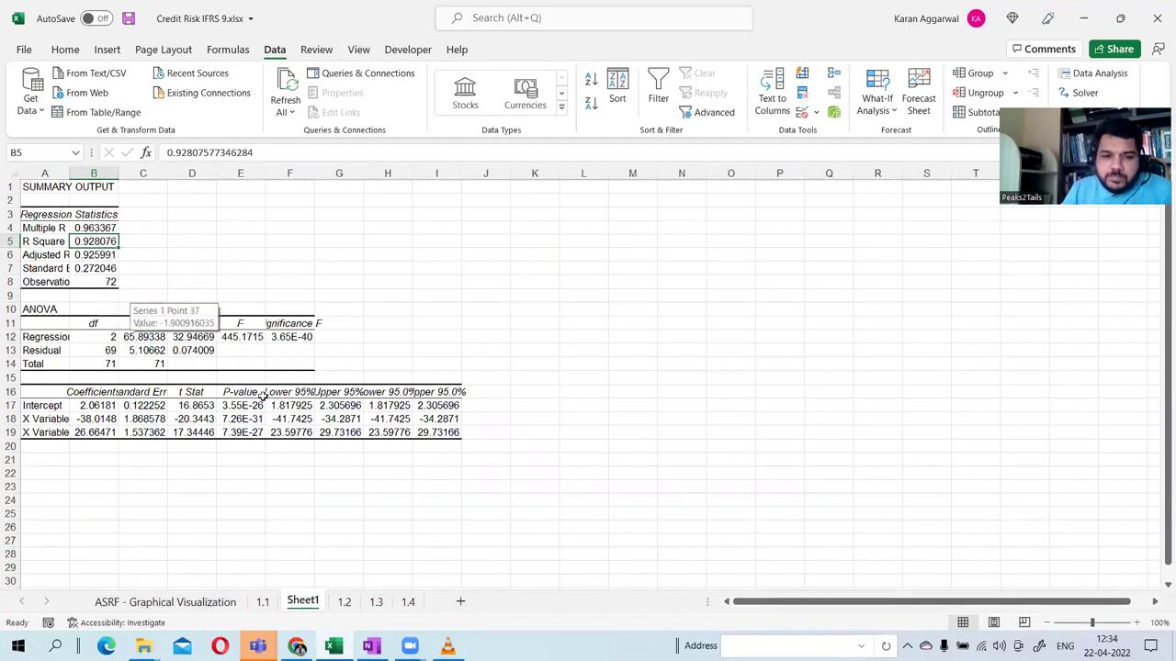
# Review the handwritten step 1 and step 2 notes in OneNote, then return to the Excel regression output.
pyautogui.click(371, 646)
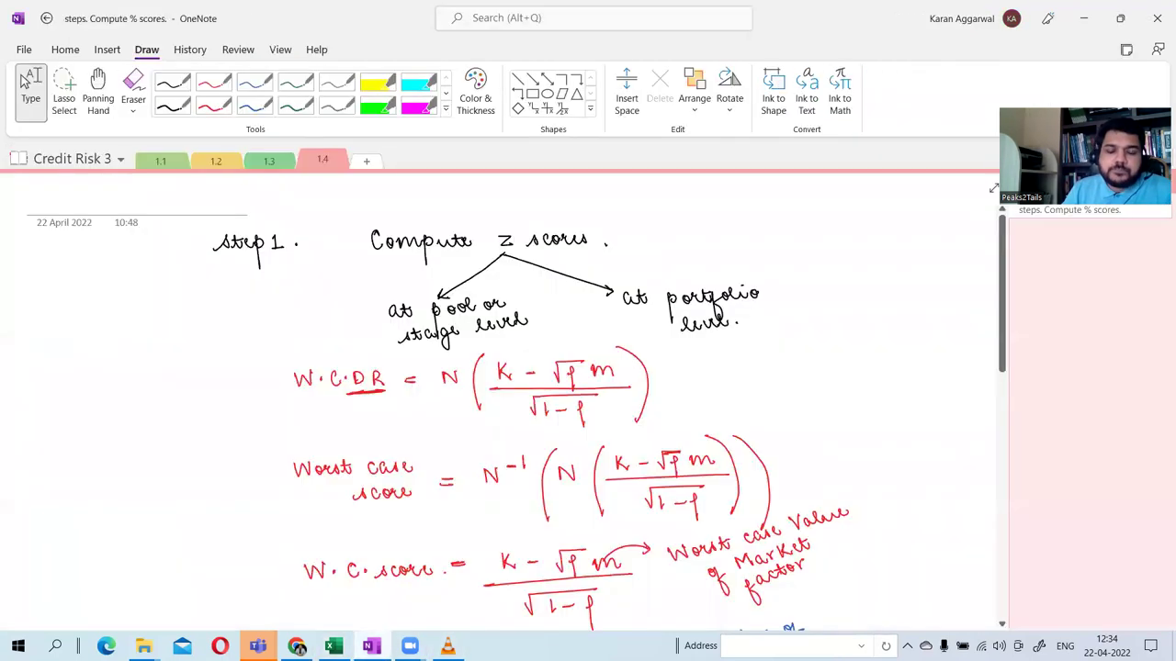
pyautogui.scroll(-15, 368, 542)
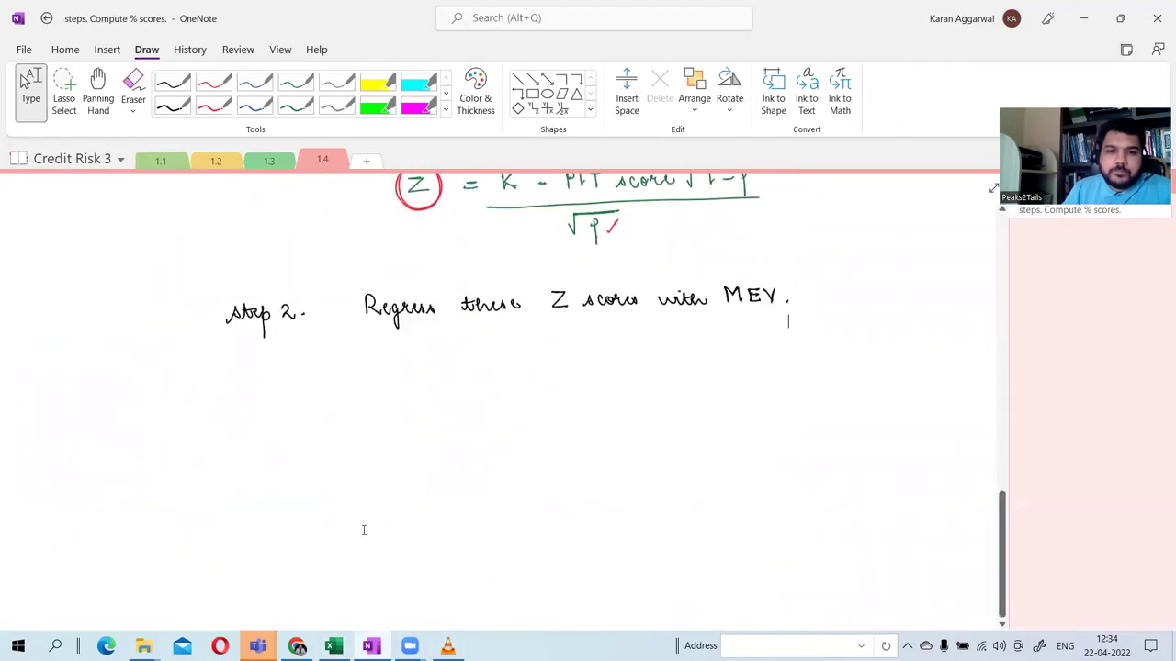
pyautogui.scroll(15, 363, 530)
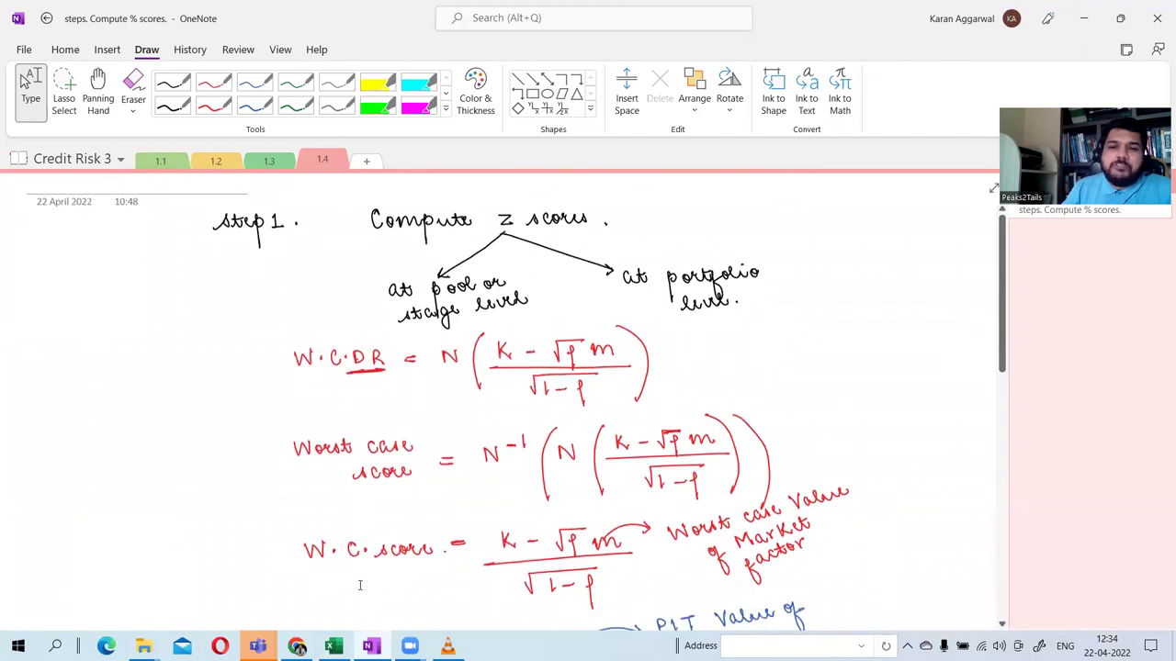
pyautogui.scroll(-15, 360, 585)
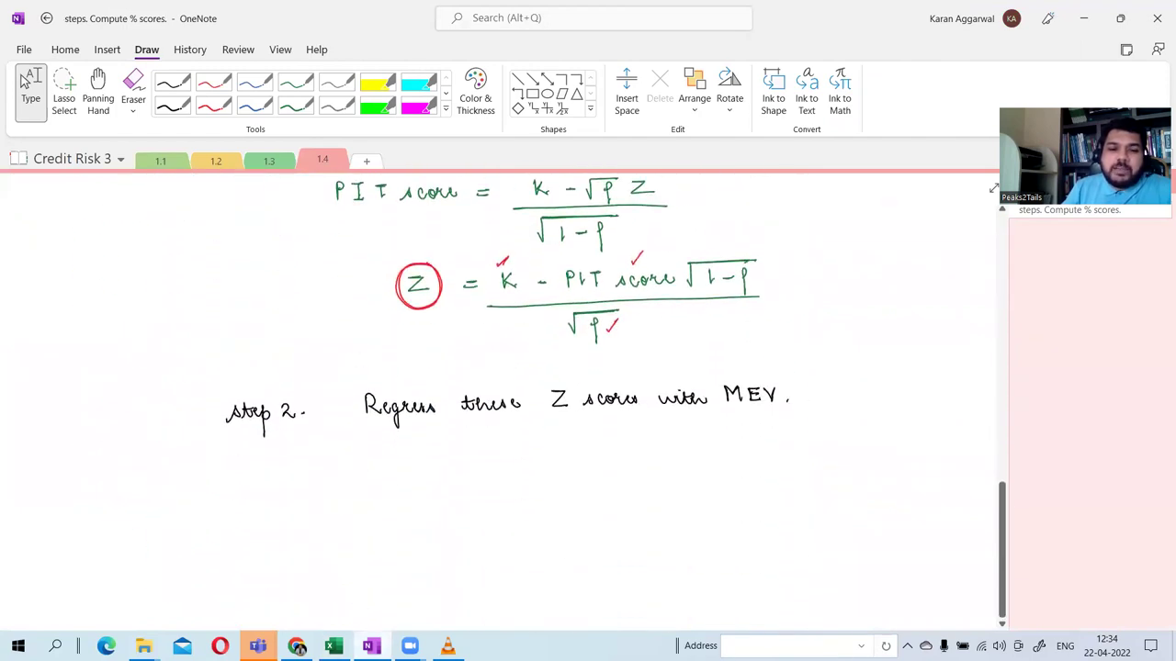
pyautogui.click(333, 646)
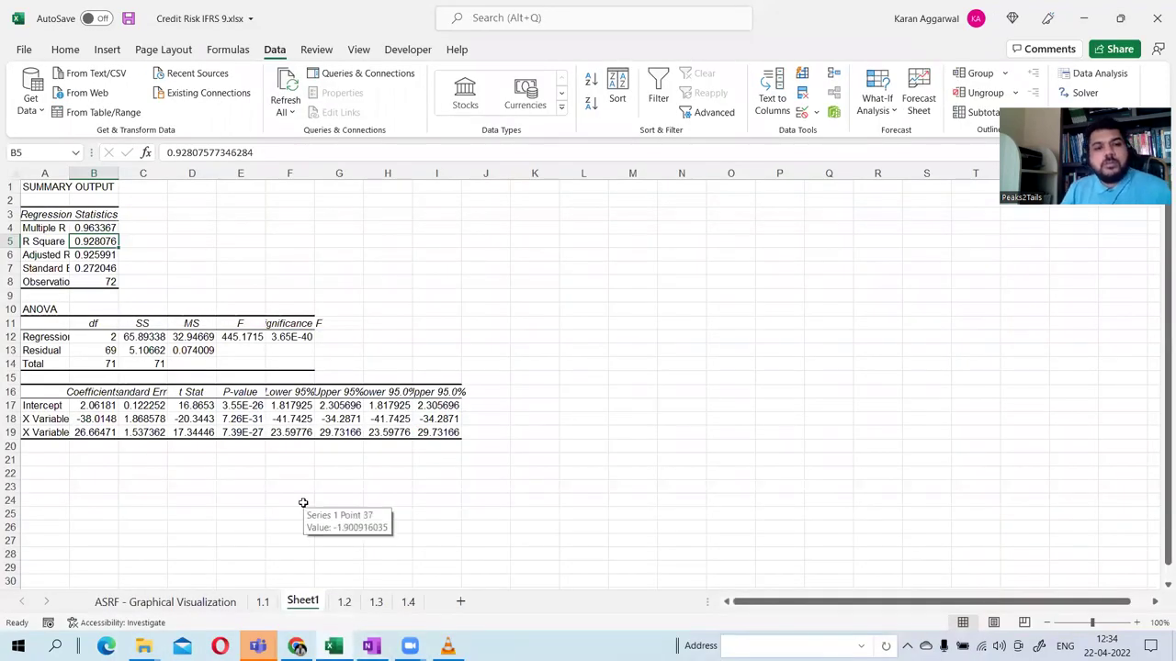
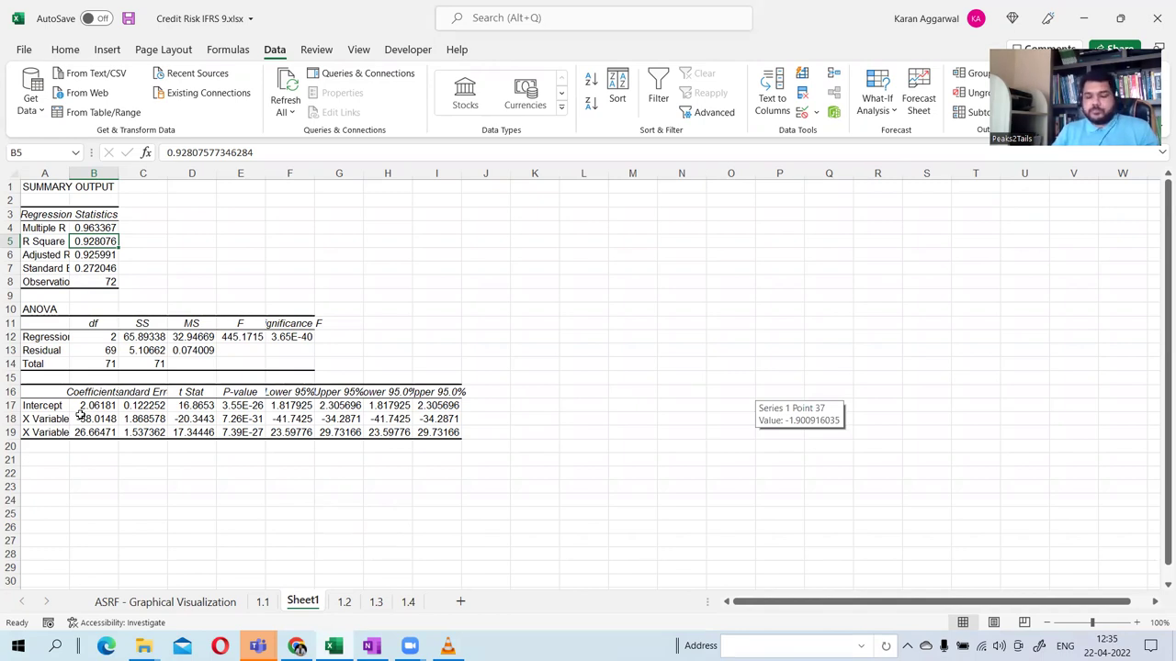
# Switch to OneNote and handwrite the start of the regression equation, "Z =", in black ink under the step 2 line.
pyautogui.click(370, 646)
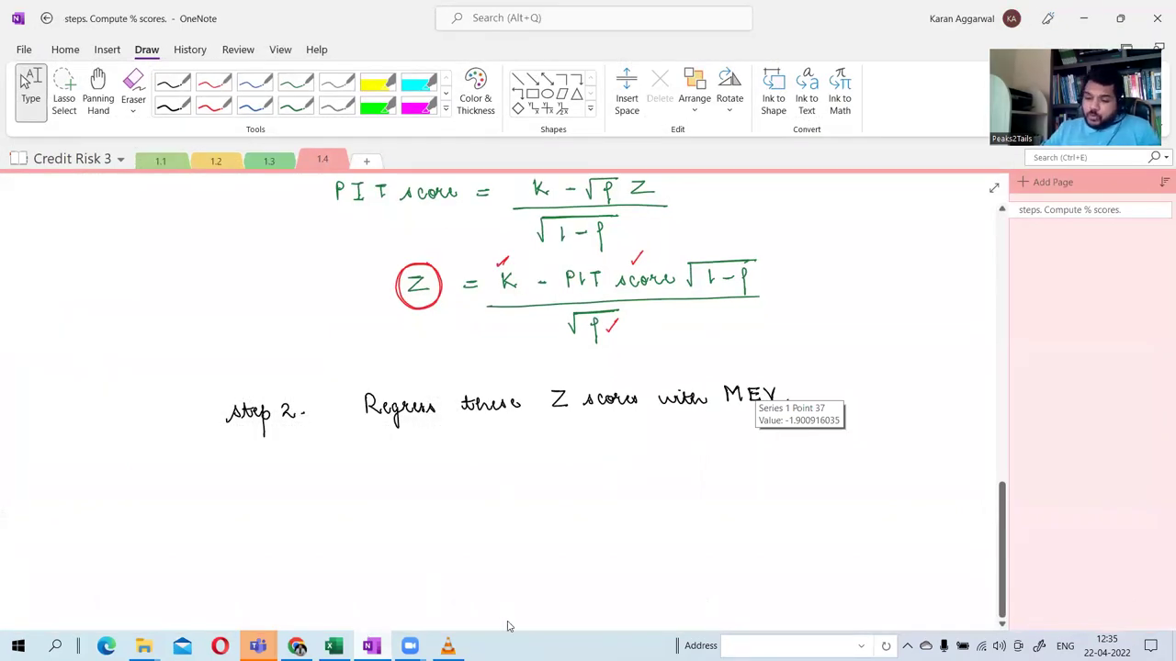
pyautogui.scroll(6, 501, 552)
pyautogui.scroll(-3, 492, 452)
pyautogui.scroll(-3, 493, 452)
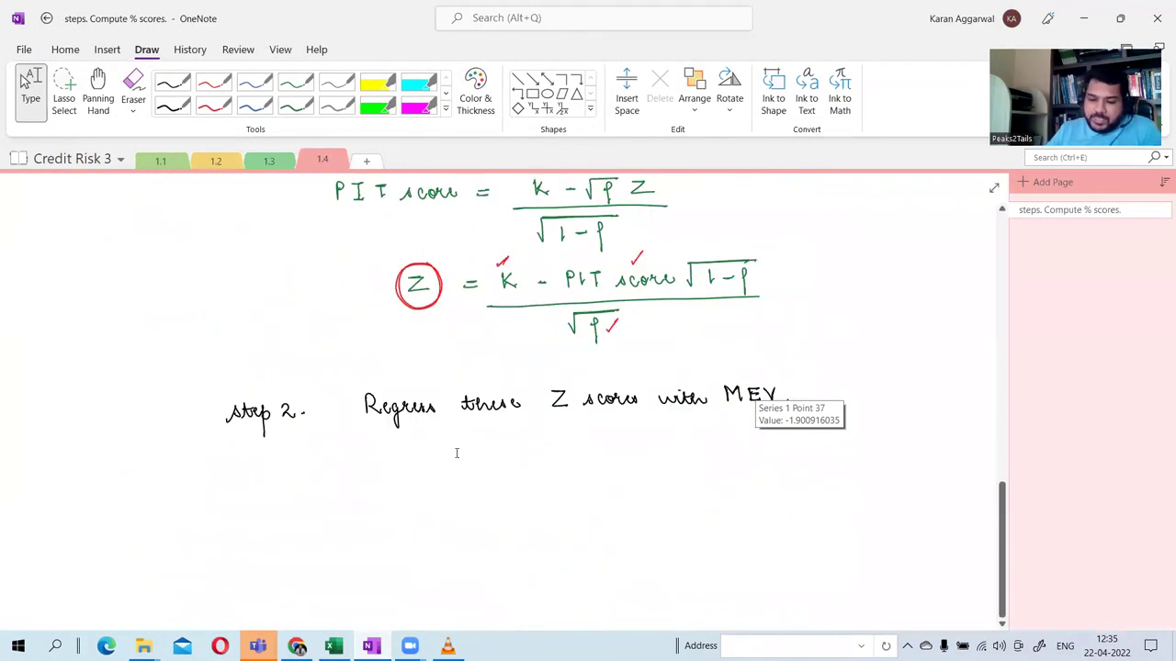
pyautogui.click(186, 106)
pyautogui.moveTo(422, 445)
pyautogui.mouseDown()
pyautogui.moveTo(442, 445)
pyautogui.moveTo(440, 461)
pyautogui.moveTo(473, 452)
pyautogui.mouseUp()
pyautogui.moveTo(462, 459); pyautogui.dragTo(473, 459)
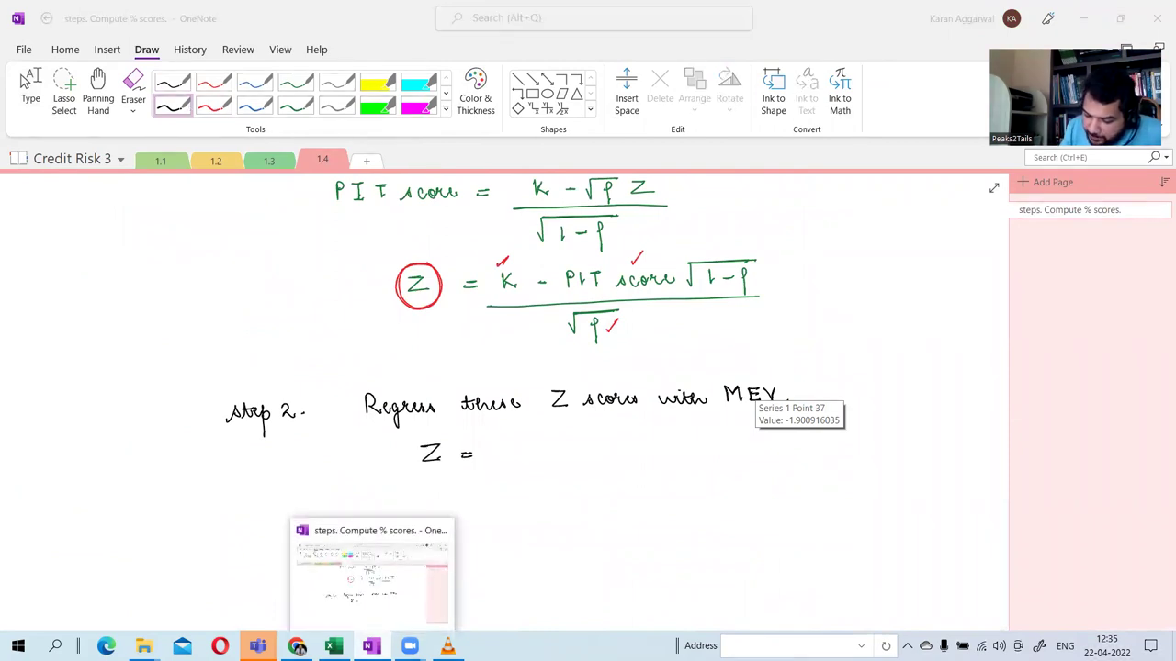
pyautogui.click(371, 646)
pyautogui.click(371, 646)
pyautogui.moveTo(493, 445)
pyautogui.mouseDown()
pyautogui.moveTo(505, 458)
pyautogui.moveTo(521, 445)
pyautogui.mouseUp()
pyautogui.click(508, 451)
pyautogui.moveTo(532, 444); pyautogui.dragTo(542, 456)
pyautogui.moveTo(557, 442)
pyautogui.mouseDown()
pyautogui.moveTo(590, 449)
pyautogui.moveTo(583, 457)
pyautogui.mouseUp()
# Switch to Excel and look up the regression coefficients on Sheet1, checking the variable order on sheet 1.2.
pyautogui.click(334, 646)
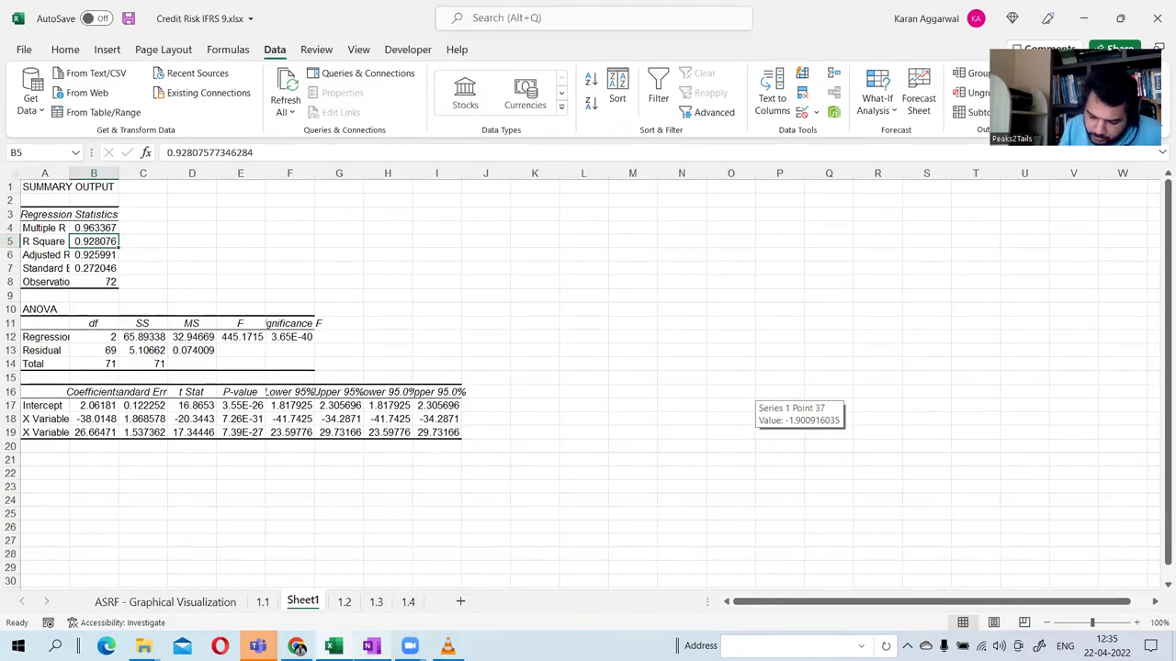
pyautogui.click(265, 602)
pyautogui.click(300, 604)
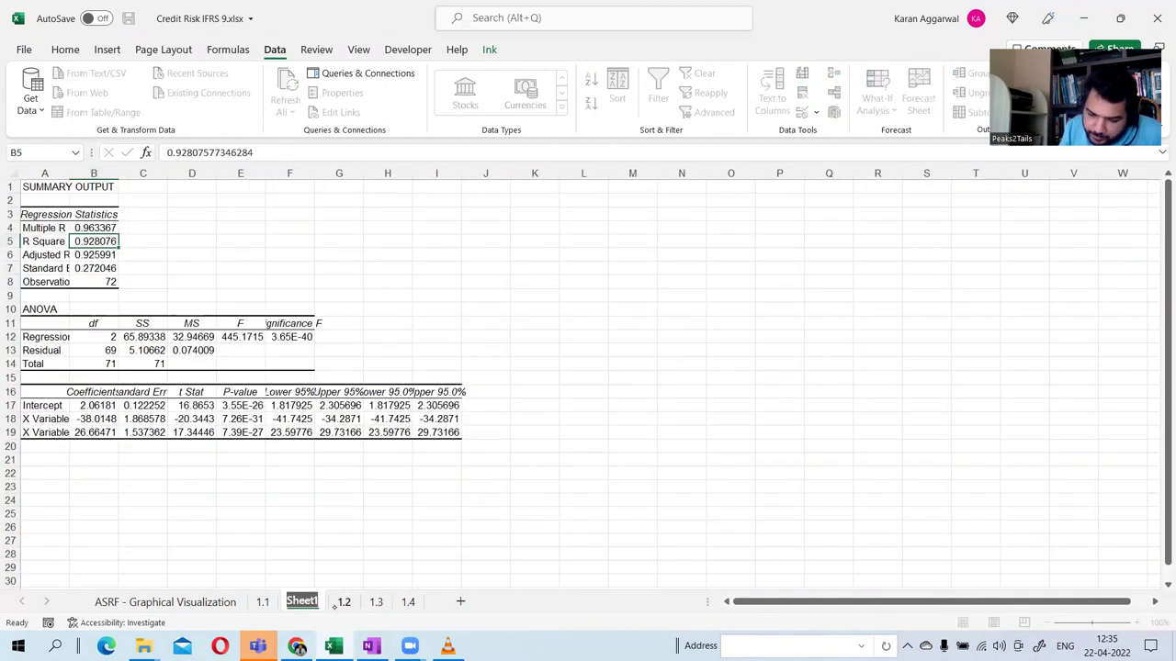
pyautogui.click(343, 602)
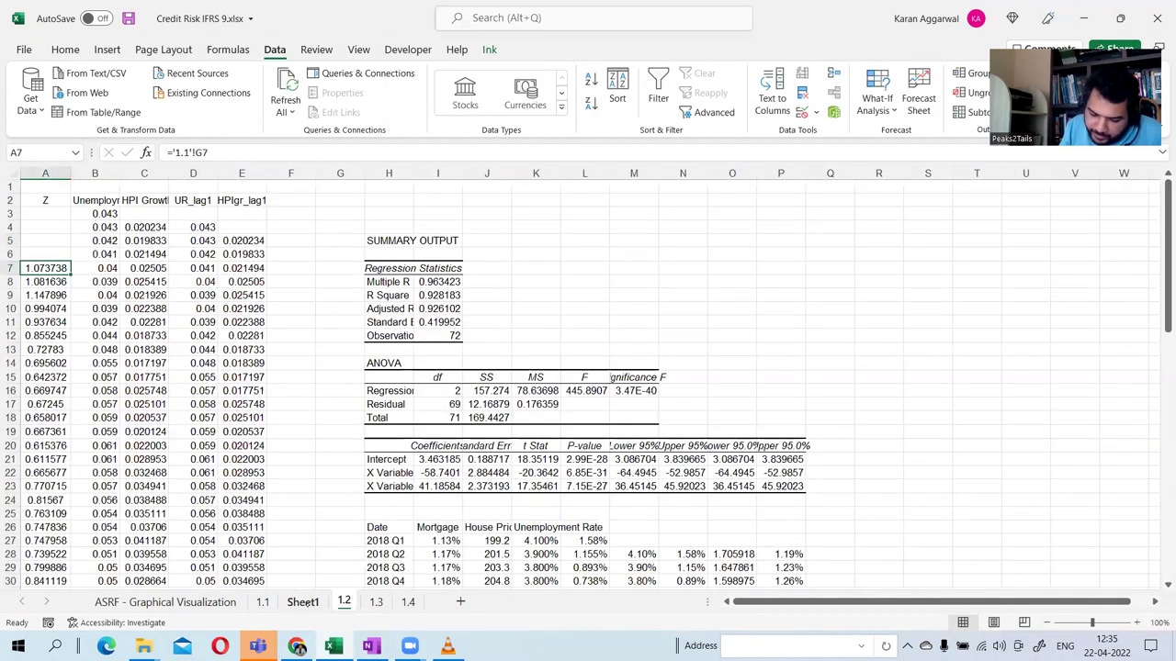
pyautogui.click(303, 603)
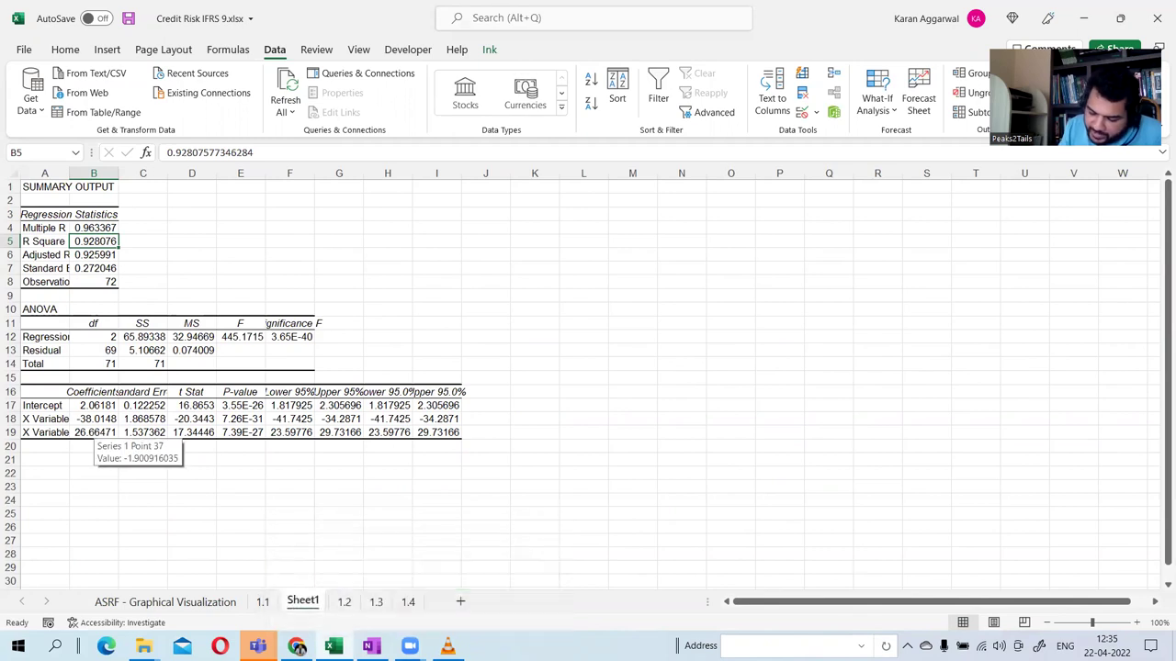
# Switch to OneNote and handwrite the unemployment term "(-38.01) × UR_lag1" in the Z equation.
pyautogui.click(384, 643)
pyautogui.moveTo(623, 445)
pyautogui.mouseDown()
pyautogui.moveTo(645, 443)
pyautogui.moveTo(637, 450)
pyautogui.mouseUp()
pyautogui.moveTo(657, 437); pyautogui.dragTo(658, 437)
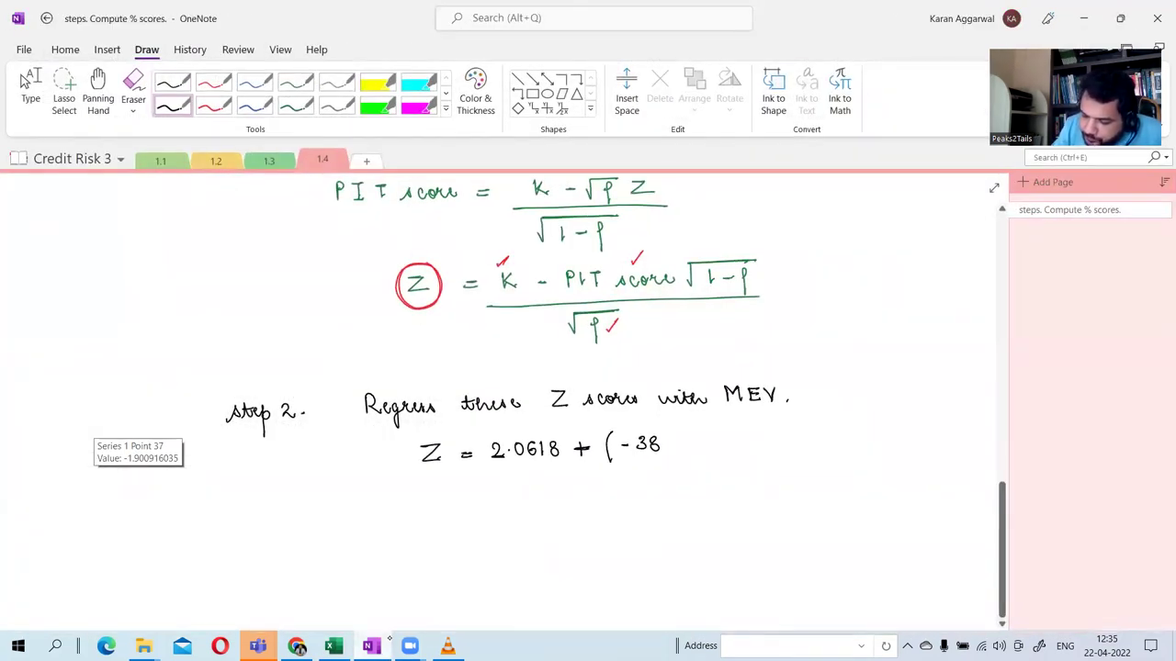
pyautogui.click(333, 646)
pyautogui.click(371, 646)
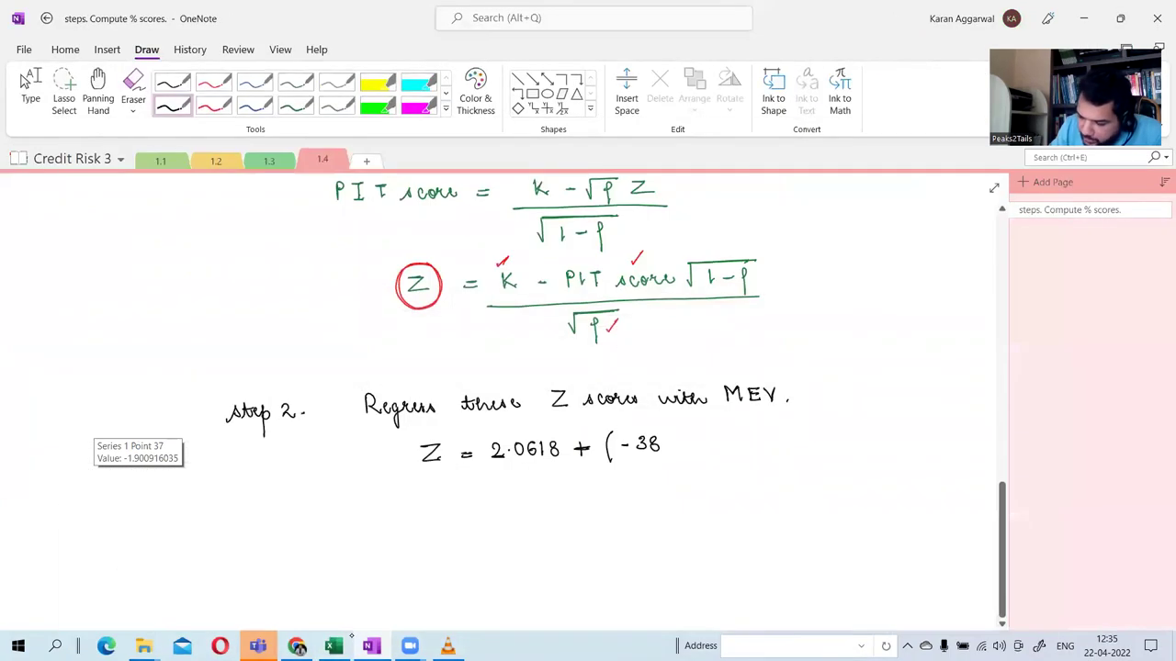
pyautogui.moveTo(678, 437); pyautogui.dragTo(677, 438)
pyautogui.moveTo(691, 435)
pyautogui.mouseDown()
pyautogui.moveTo(698, 455)
pyautogui.moveTo(726, 449)
pyautogui.moveTo(715, 449)
pyautogui.mouseUp()
pyautogui.moveTo(740, 431); pyautogui.dragTo(750, 434)
pyautogui.moveTo(761, 433)
pyautogui.mouseDown()
pyautogui.moveTo(760, 448)
pyautogui.moveTo(820, 456)
pyautogui.moveTo(834, 444)
pyautogui.mouseUp()
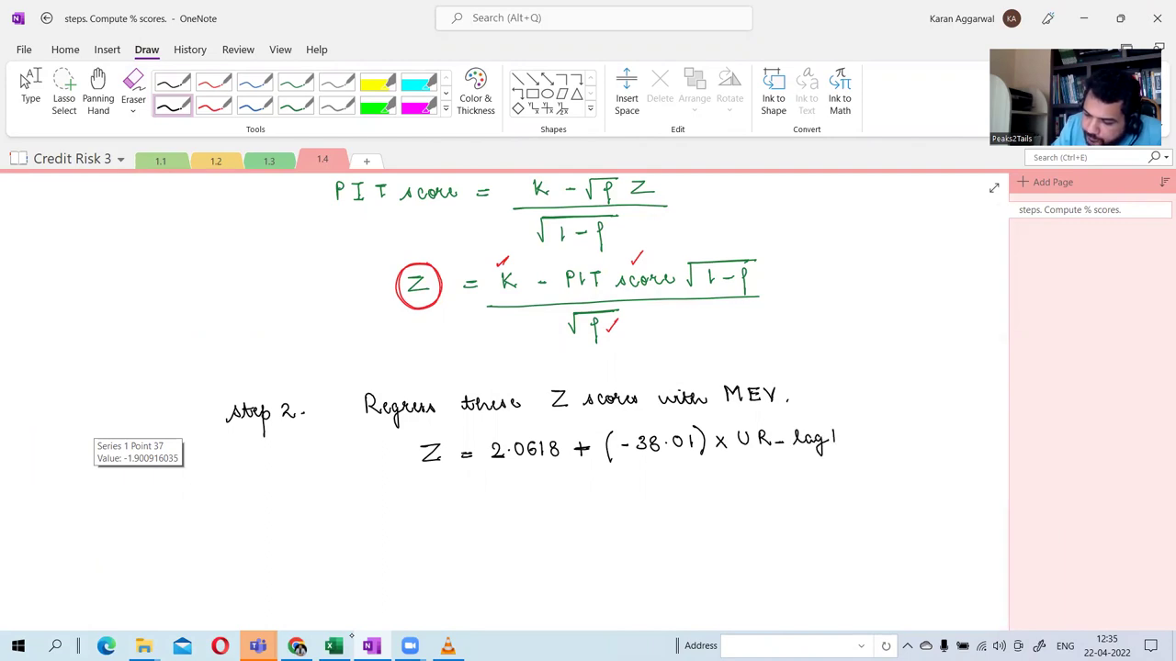
# Handwrite "+ 26.66 × HPIg_lag1" on the equation's second line, looking up the coefficient in the Excel regression output.
pyautogui.moveTo(575, 481)
pyautogui.mouseDown()
pyautogui.moveTo(589, 480)
pyautogui.moveTo(582, 489)
pyautogui.mouseUp()
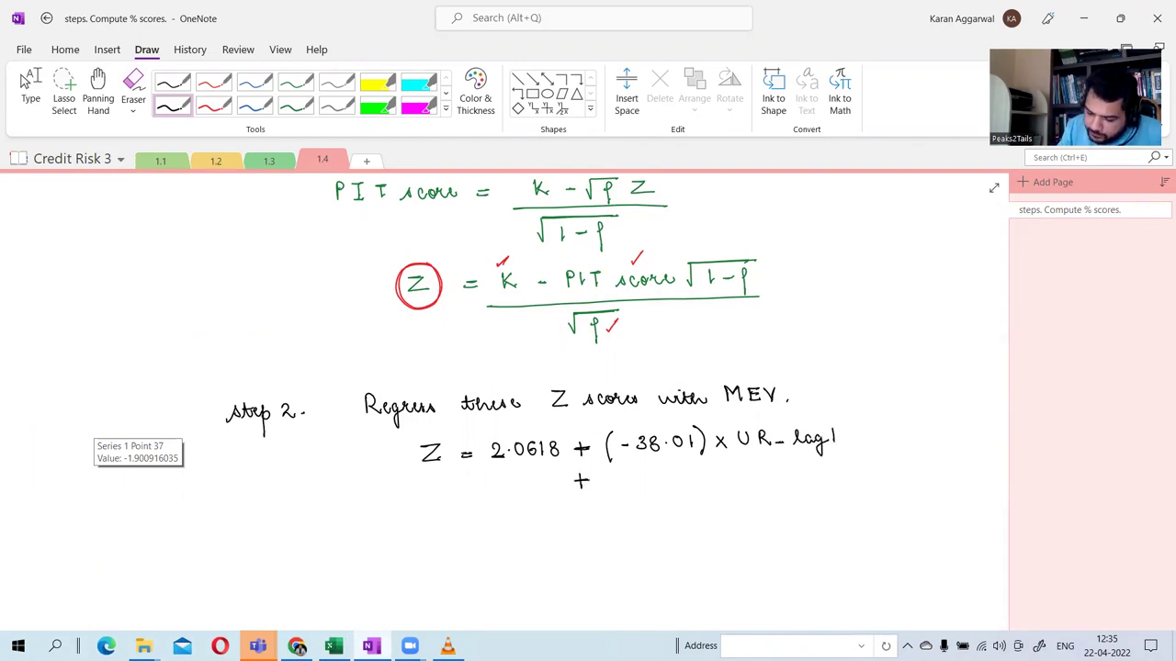
pyautogui.click(333, 645)
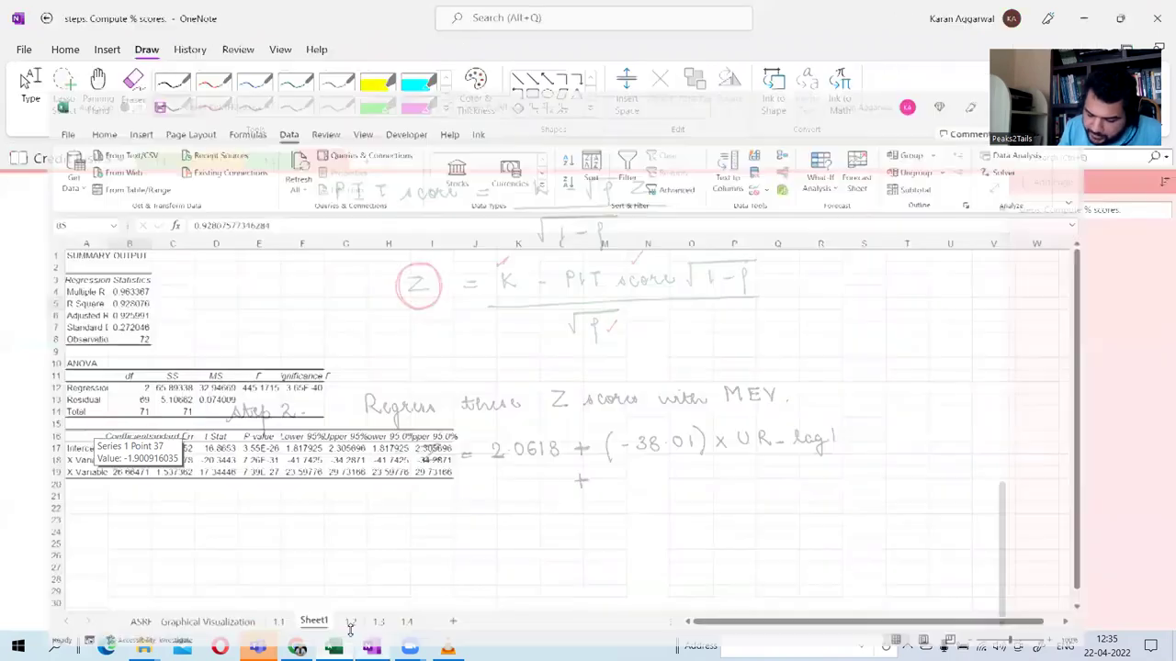
pyautogui.click(144, 646)
pyautogui.moveTo(371, 646)
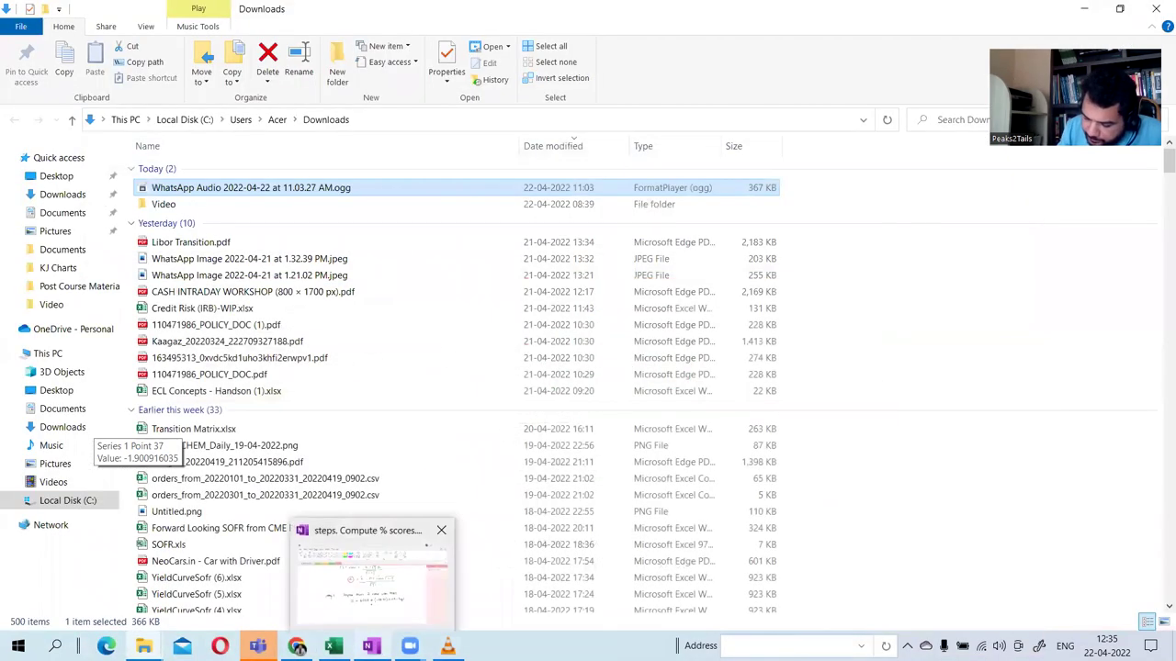
pyautogui.click(333, 646)
pyautogui.click(371, 646)
pyautogui.moveTo(611, 473)
pyautogui.mouseDown()
pyautogui.moveTo(616, 487)
pyautogui.moveTo(728, 472)
pyautogui.mouseUp()
pyautogui.moveTo(729, 463)
pyautogui.mouseDown()
pyautogui.moveTo(730, 477)
pyautogui.moveTo(735, 464)
pyautogui.mouseUp()
pyautogui.moveTo(736, 464)
pyautogui.mouseDown()
pyautogui.moveTo(763, 491)
pyautogui.moveTo(824, 476)
pyautogui.moveTo(827, 491)
pyautogui.moveTo(849, 474)
pyautogui.mouseUp()
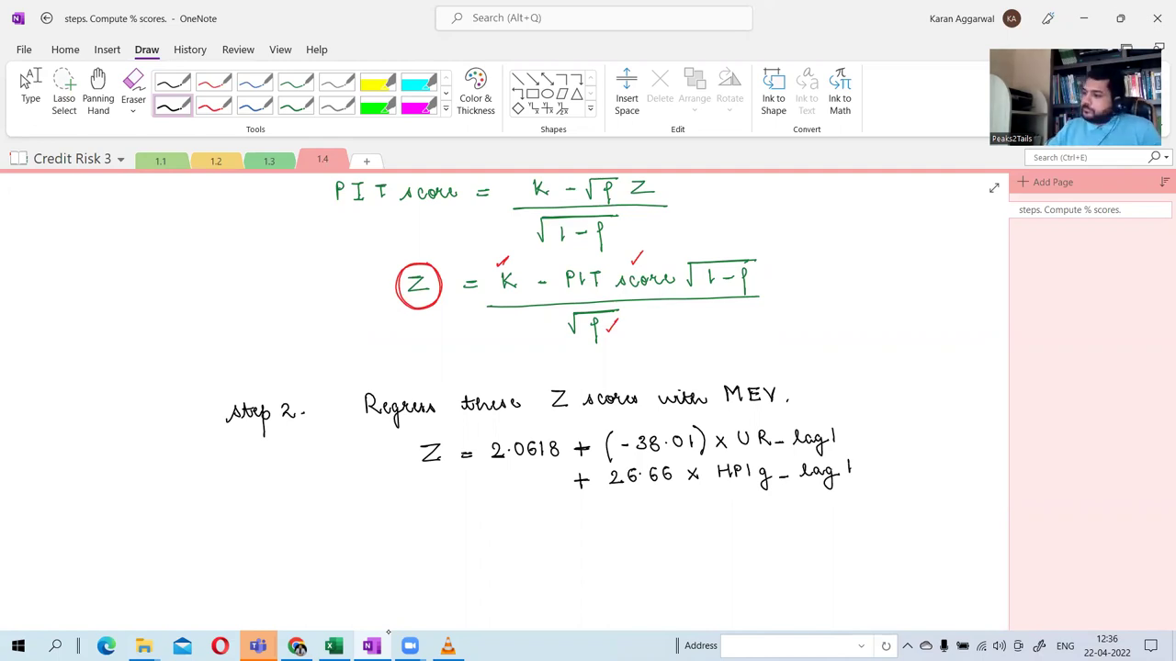
# Handwrite "Step 3. Macroeconomic forecasts." in black ink below the Z equation.
pyautogui.press('Escape')
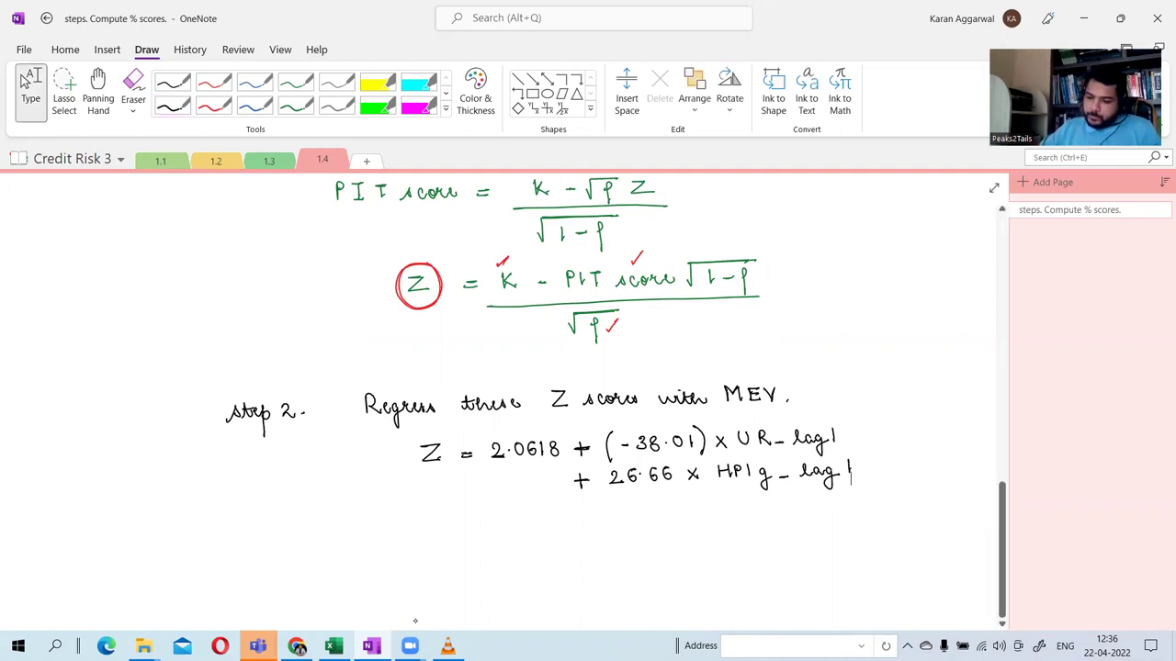
pyautogui.scroll(-3, 480, 544)
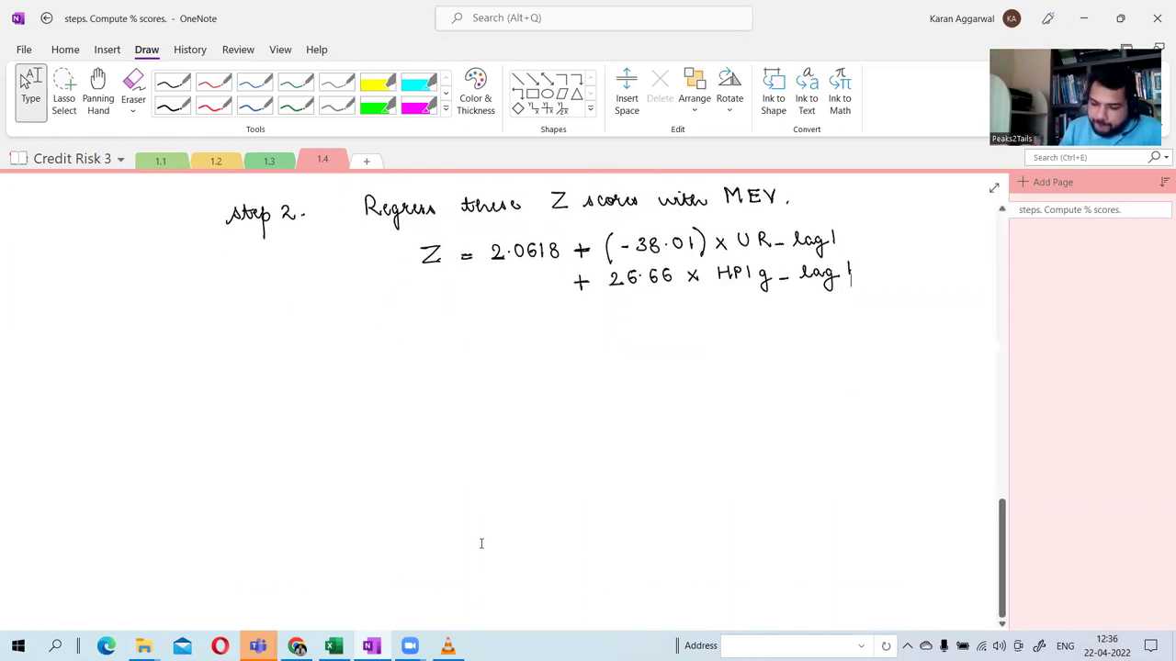
pyautogui.click(479, 544)
pyautogui.moveTo(242, 343)
pyautogui.mouseDown()
pyautogui.moveTo(230, 358)
pyautogui.moveTo(268, 348)
pyautogui.moveTo(273, 372)
pyautogui.moveTo(297, 346)
pyautogui.moveTo(290, 355)
pyautogui.mouseUp()
pyautogui.click(305, 352)
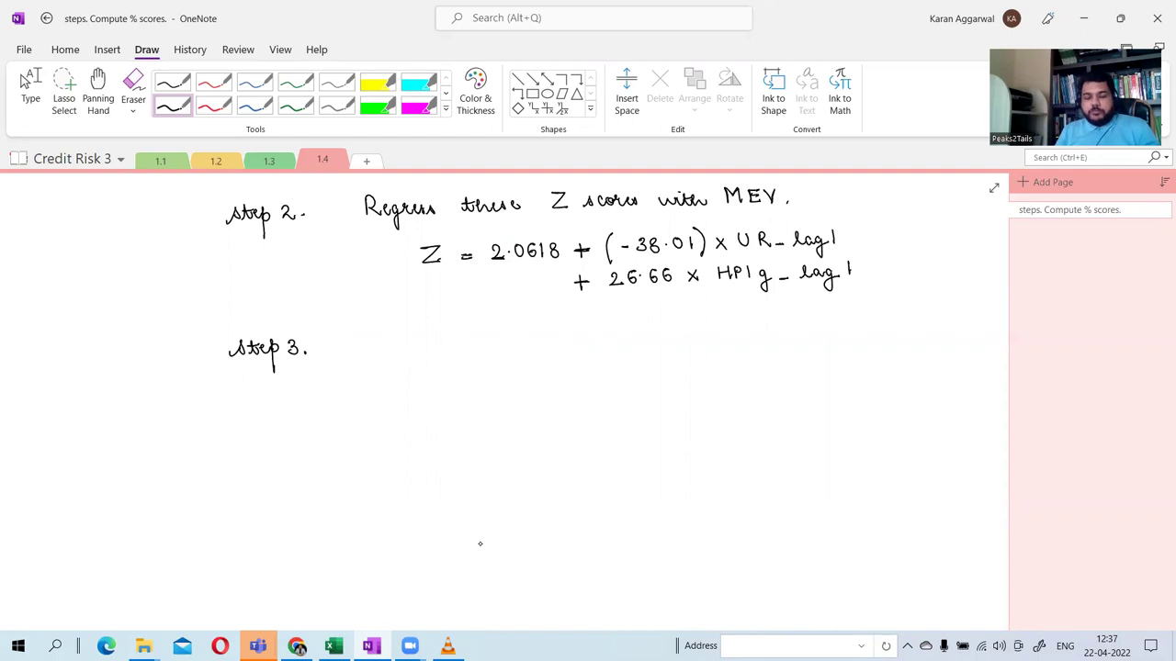
pyautogui.moveTo(385, 336)
pyautogui.mouseDown()
pyautogui.moveTo(387, 353)
pyautogui.moveTo(404, 355)
pyautogui.moveTo(441, 342)
pyautogui.moveTo(556, 353)
pyautogui.moveTo(581, 374)
pyautogui.moveTo(593, 355)
pyautogui.mouseUp()
pyautogui.moveTo(599, 345)
pyautogui.mouseDown()
pyautogui.moveTo(631, 353)
pyautogui.moveTo(675, 342)
pyautogui.mouseUp()
pyautogui.moveTo(694, 345); pyautogui.dragTo(693, 347)
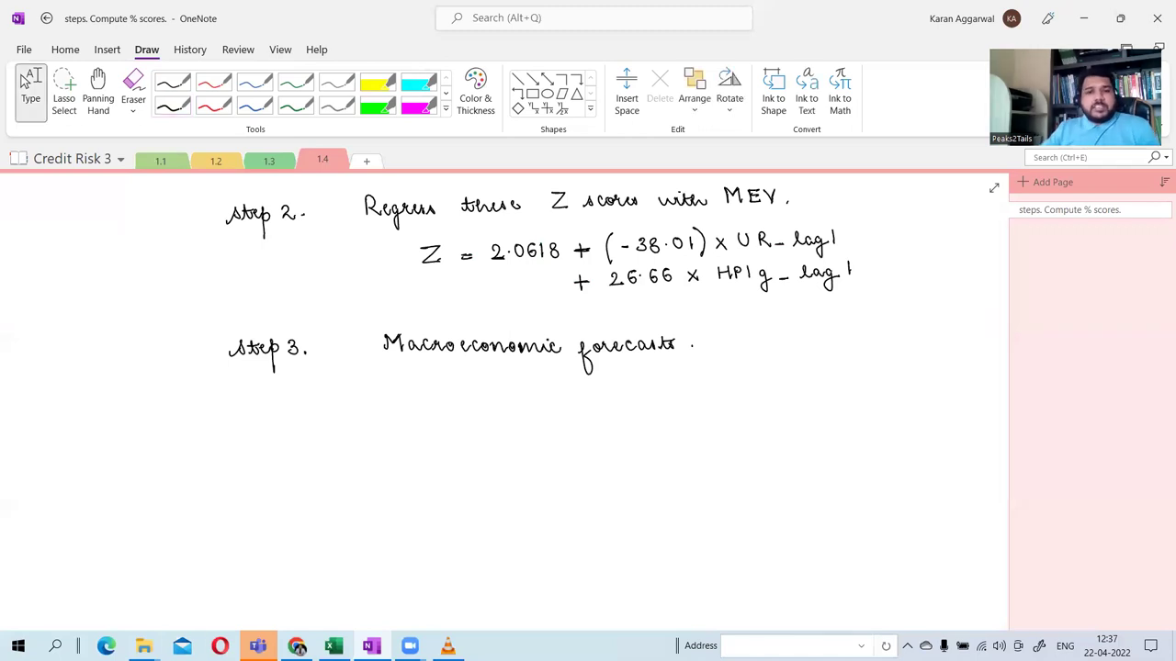
# Switch to Excel and review the data on sheet 1.1 and the 2018 Q1 to 2019 Q4 forecast dates on sheet 1.2.
pyautogui.hotkey('alt', 'Tab')
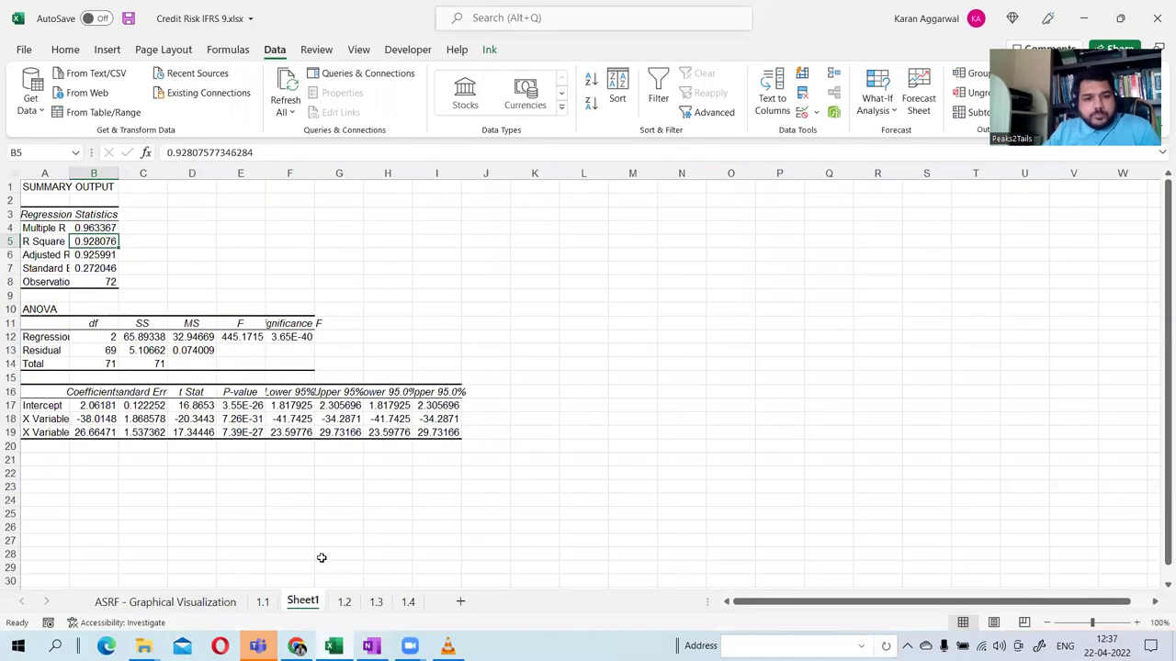
pyautogui.click(265, 602)
pyautogui.scroll(-5, 550, 468)
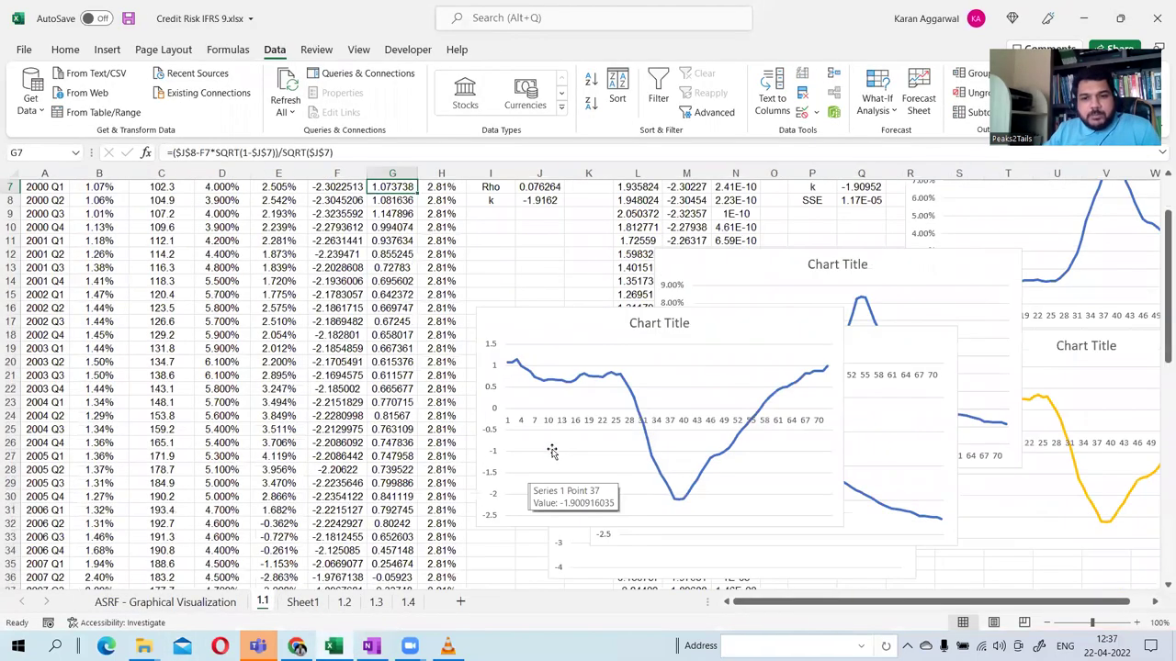
pyautogui.click(343, 602)
pyautogui.scroll(-2, 444, 480)
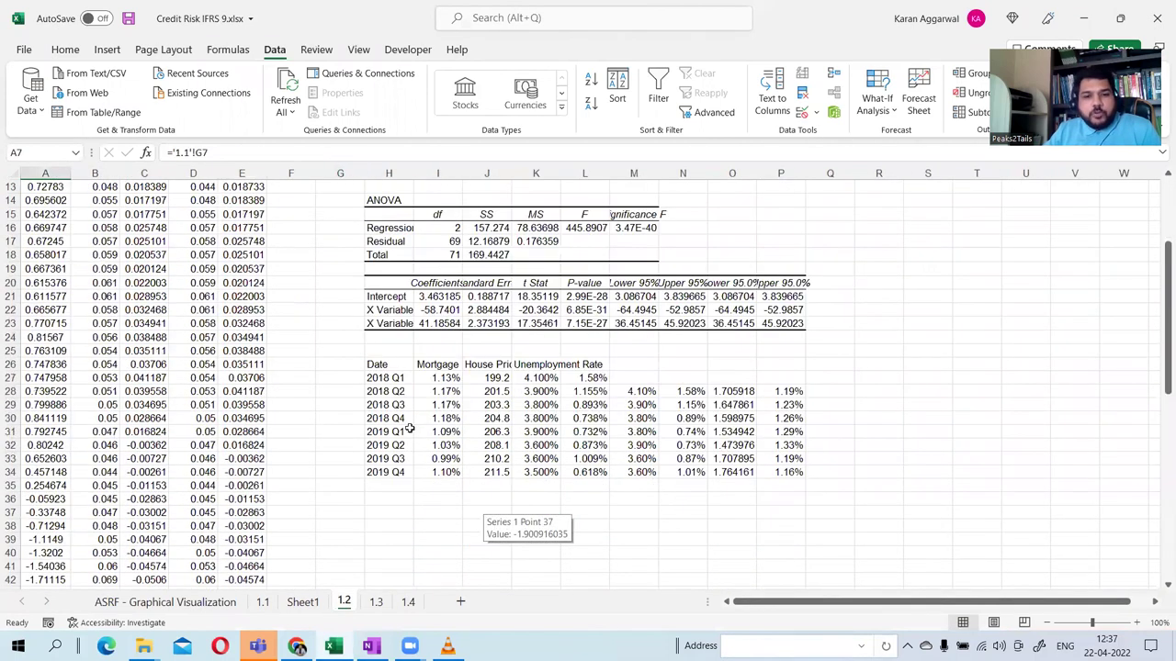
pyautogui.moveTo(399, 384); pyautogui.dragTo(388, 470)
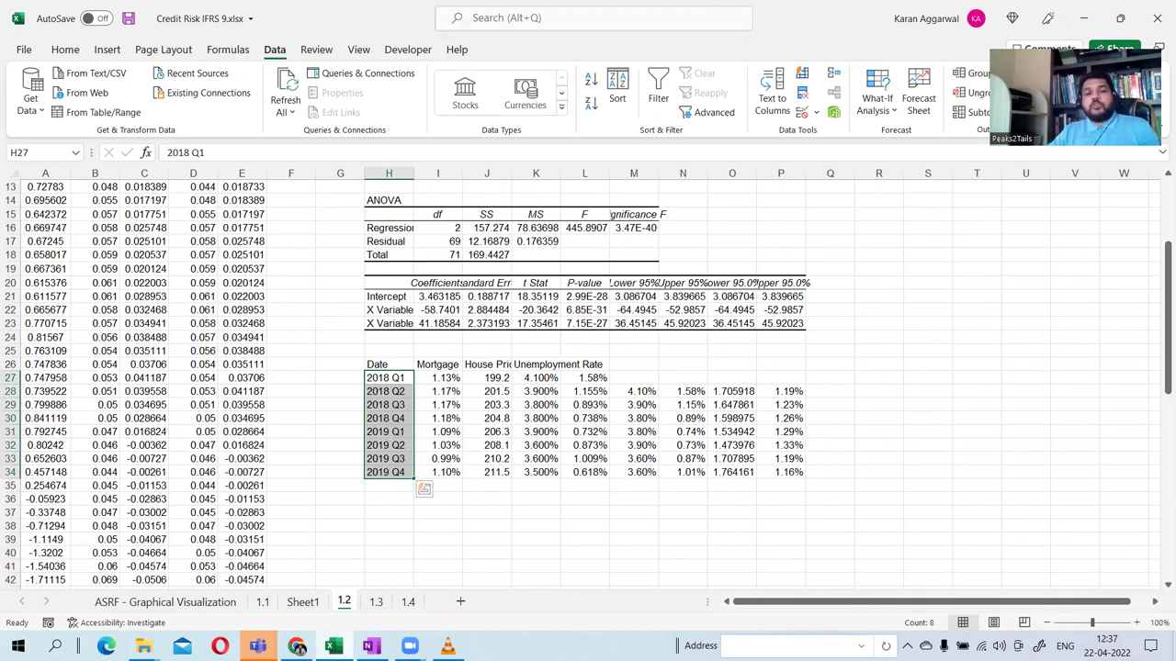
# Switch to OneNote and review the handwritten notes from the step 1 Z score derivation down to step 3.
pyautogui.click(370, 646)
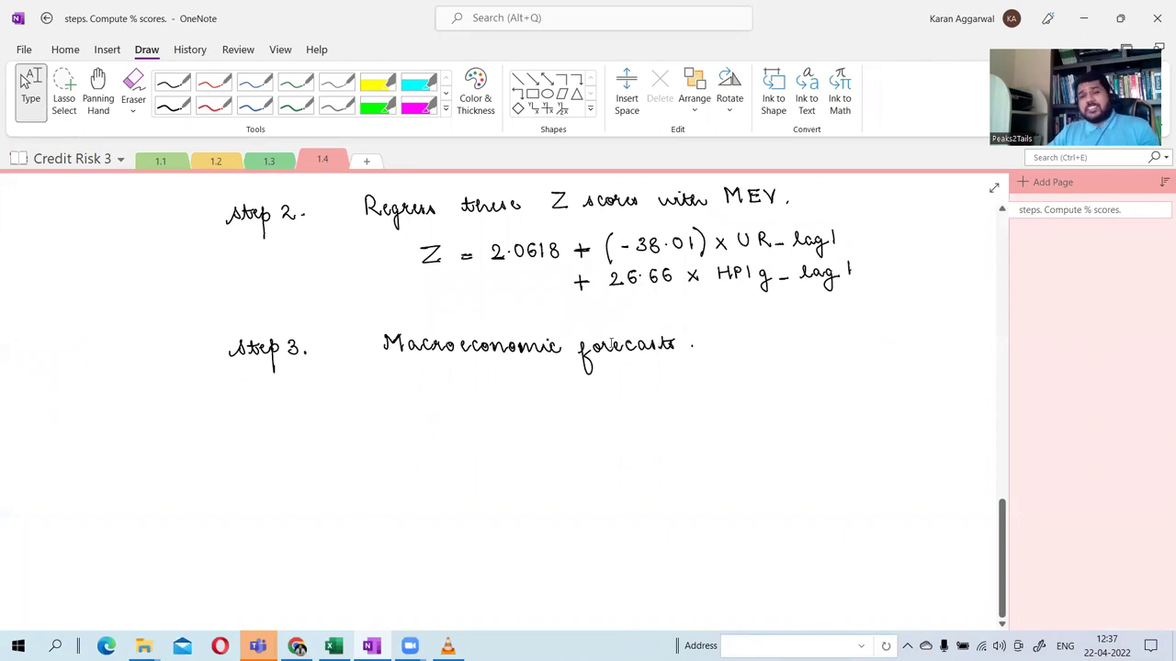
pyautogui.scroll(5, 611, 342)
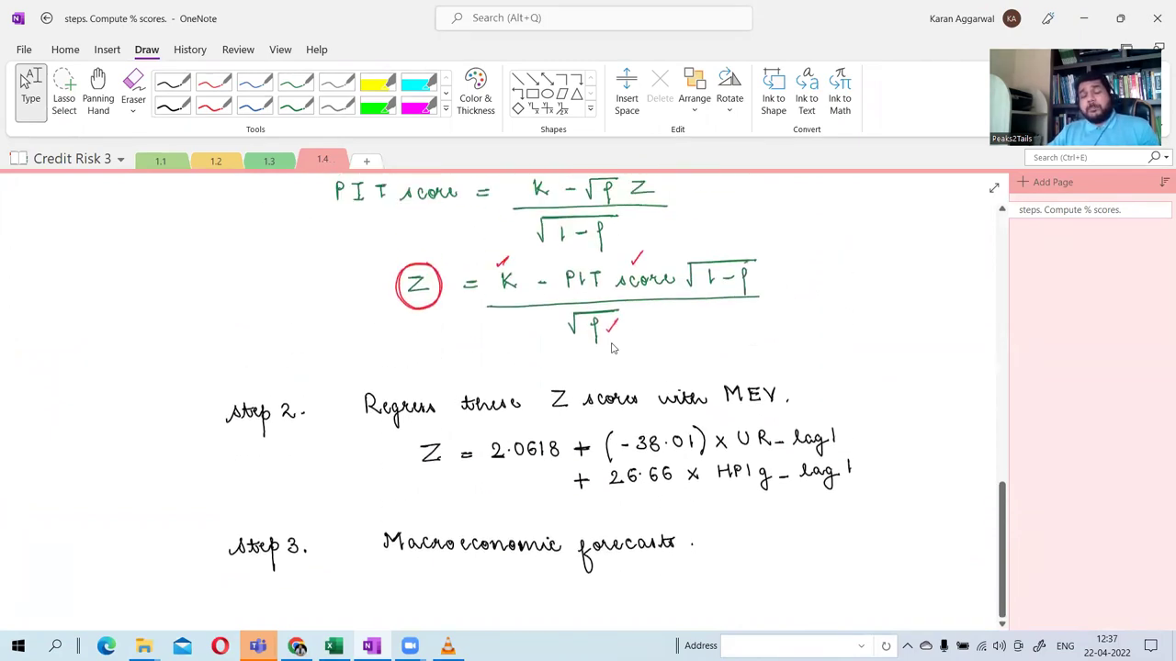
pyautogui.scroll(10, 612, 347)
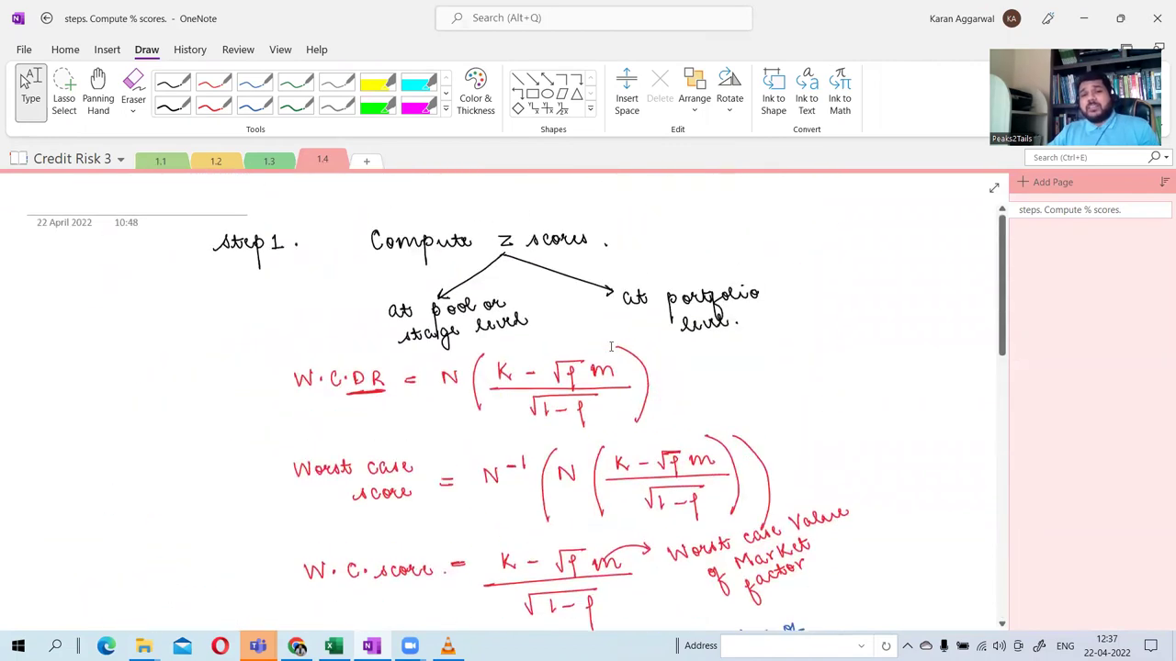
pyautogui.scroll(-15, 615, 338)
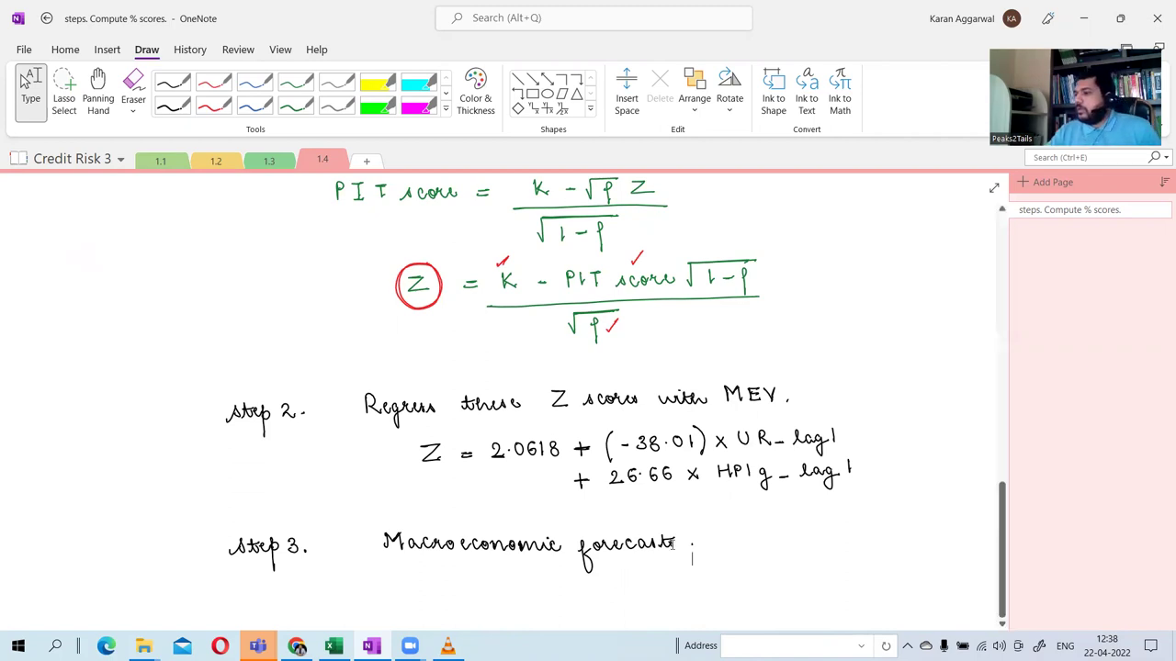
pyautogui.scroll(-1, 669, 552)
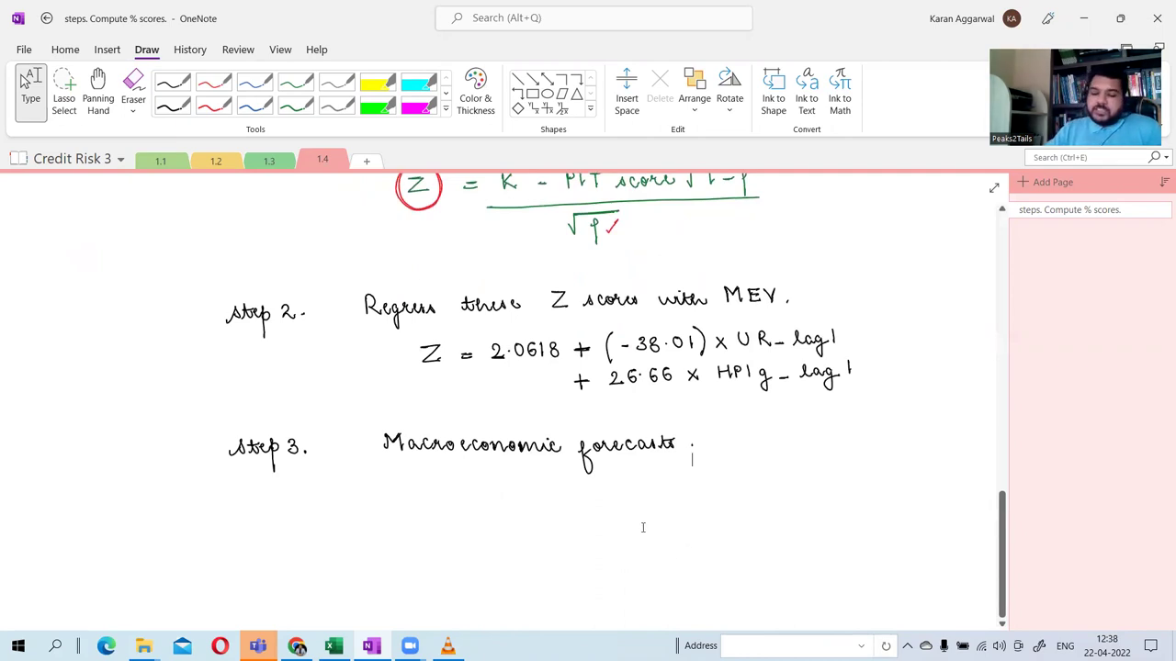
pyautogui.scroll(4, 652, 527)
pyautogui.scroll(5, 588, 514)
pyautogui.scroll(-9, 551, 477)
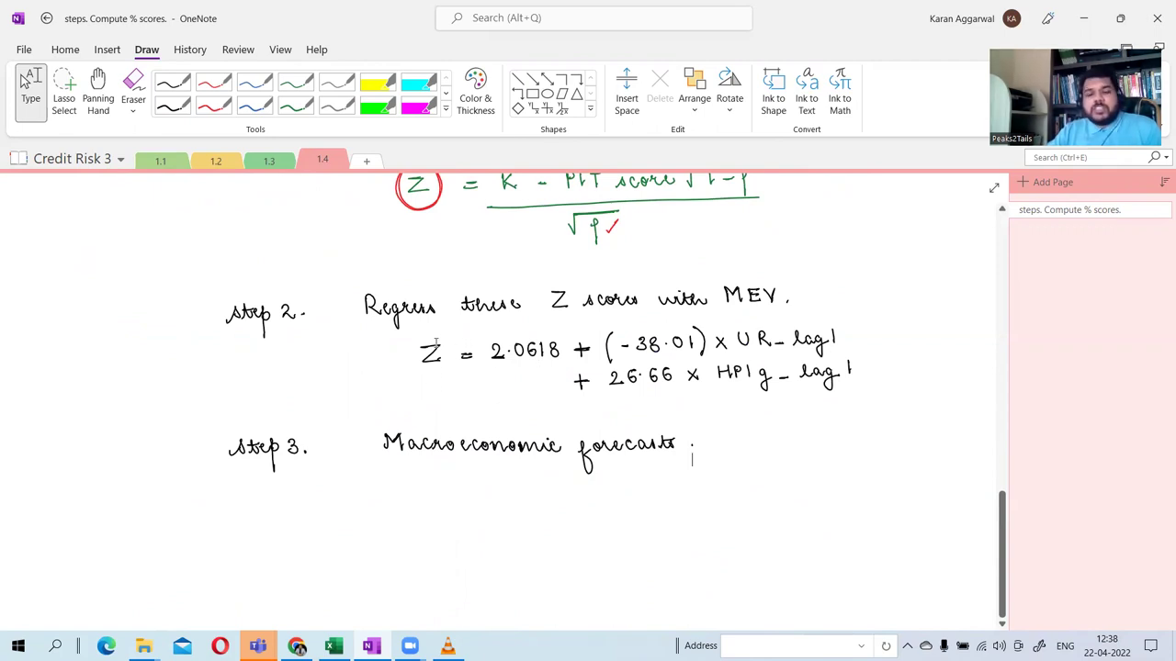
pyautogui.scroll(-1, 436, 344)
pyautogui.scroll(-3, 436, 344)
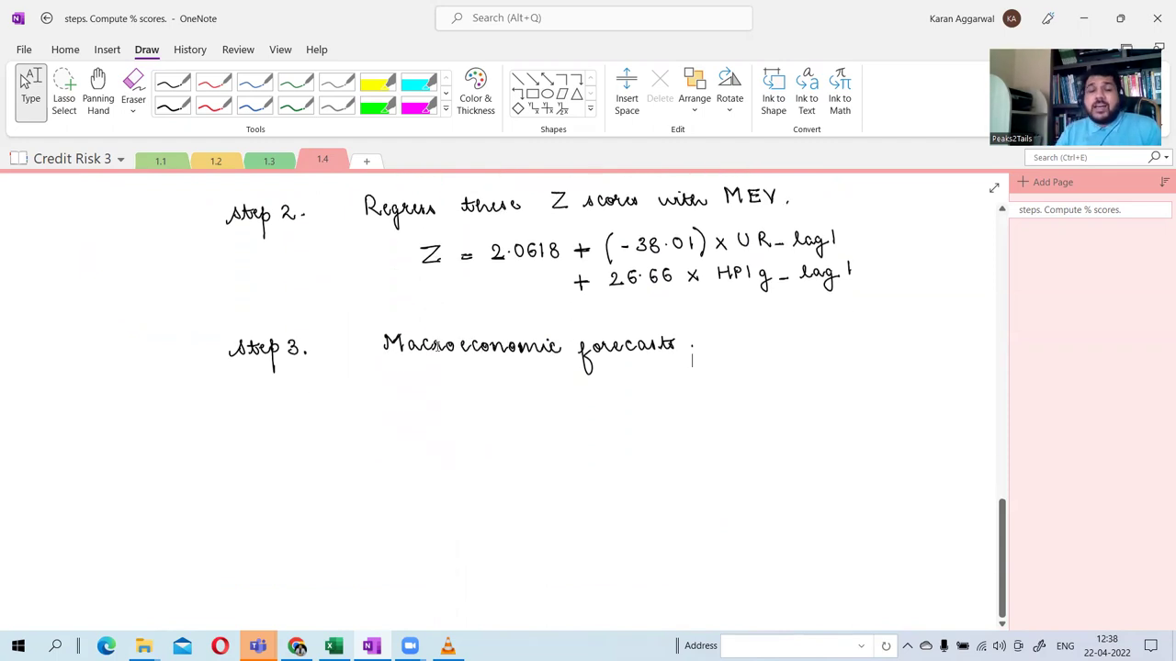
# Handwrite "Step 4. Based on Macroeconomic forecasts get forecasts of Z." in black ink below step 3.
pyautogui.click(183, 108)
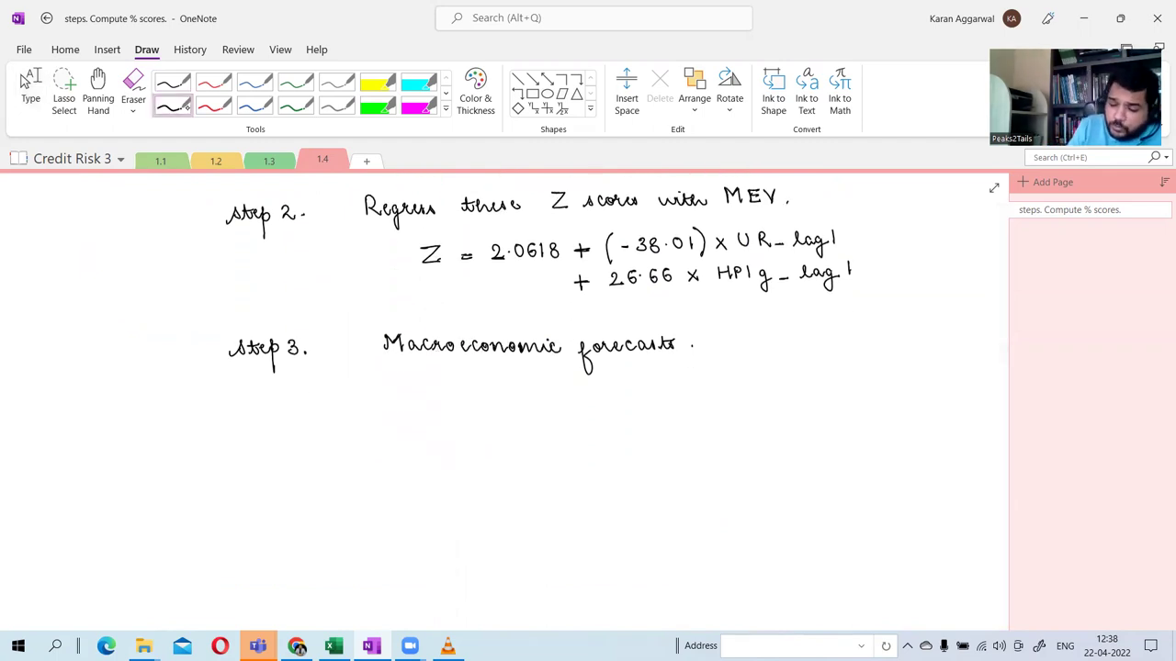
pyautogui.moveTo(241, 398)
pyautogui.mouseDown()
pyautogui.moveTo(231, 412)
pyautogui.moveTo(262, 408)
pyautogui.moveTo(276, 432)
pyautogui.moveTo(276, 411)
pyautogui.moveTo(303, 402)
pyautogui.moveTo(297, 424)
pyautogui.mouseUp()
pyautogui.click(314, 405)
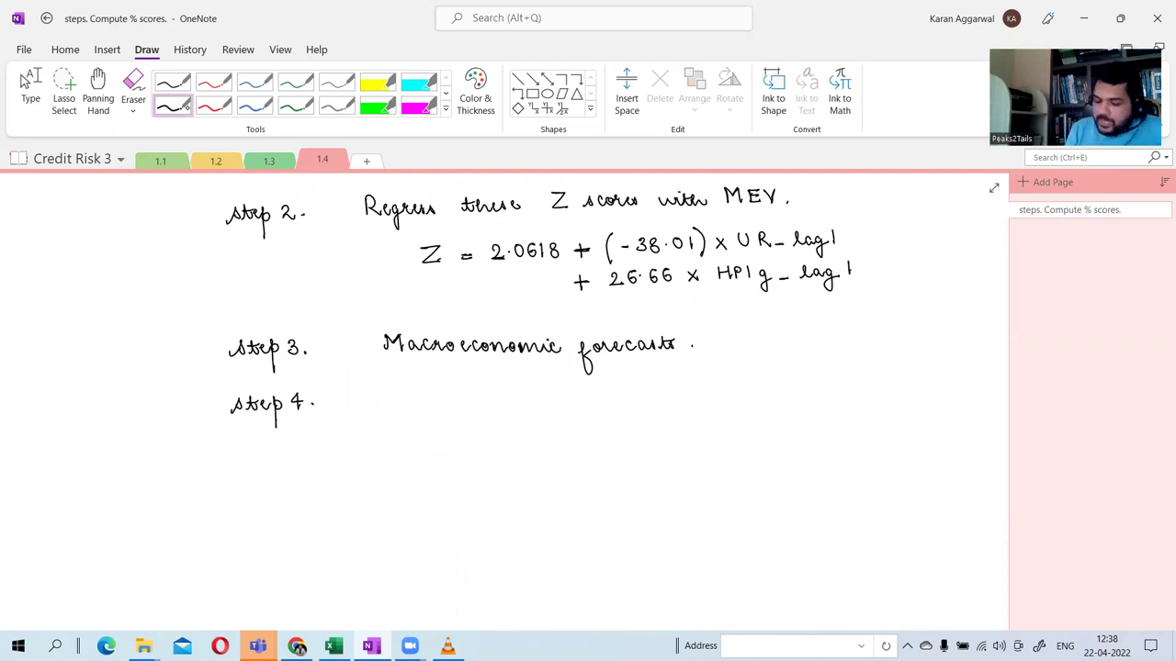
pyautogui.moveTo(381, 386); pyautogui.dragTo(381, 400)
pyautogui.moveTo(380, 384)
pyautogui.mouseDown()
pyautogui.moveTo(392, 386)
pyautogui.moveTo(382, 398)
pyautogui.moveTo(443, 401)
pyautogui.mouseUp()
pyautogui.click(398, 392)
pyautogui.moveTo(469, 393); pyautogui.dragTo(463, 397)
pyautogui.moveTo(476, 389); pyautogui.dragTo(555, 395)
pyautogui.moveTo(560, 386)
pyautogui.mouseDown()
pyautogui.moveTo(554, 396)
pyautogui.moveTo(571, 386)
pyautogui.mouseUp()
pyautogui.moveTo(578, 386)
pyautogui.mouseDown()
pyautogui.moveTo(689, 386)
pyautogui.moveTo(714, 412)
pyautogui.moveTo(725, 389)
pyautogui.mouseUp()
pyautogui.moveTo(728, 384)
pyautogui.mouseDown()
pyautogui.moveTo(783, 390)
pyautogui.moveTo(792, 374)
pyautogui.mouseUp()
pyautogui.moveTo(822, 380); pyautogui.dragTo(818, 402)
pyautogui.moveTo(832, 377); pyautogui.dragTo(847, 390)
pyautogui.moveTo(839, 379); pyautogui.dragTo(850, 378)
pyautogui.moveTo(406, 419)
pyautogui.mouseDown()
pyautogui.moveTo(398, 452)
pyautogui.moveTo(409, 427)
pyautogui.mouseUp()
pyautogui.moveTo(415, 422); pyautogui.dragTo(441, 430)
pyautogui.moveTo(450, 422); pyautogui.dragTo(461, 430)
pyautogui.moveTo(465, 417)
pyautogui.mouseDown()
pyautogui.moveTo(462, 430)
pyautogui.moveTo(515, 421)
pyautogui.moveTo(522, 452)
pyautogui.mouseUp()
pyautogui.moveTo(553, 410); pyautogui.dragTo(575, 421)
pyautogui.click(590, 424)
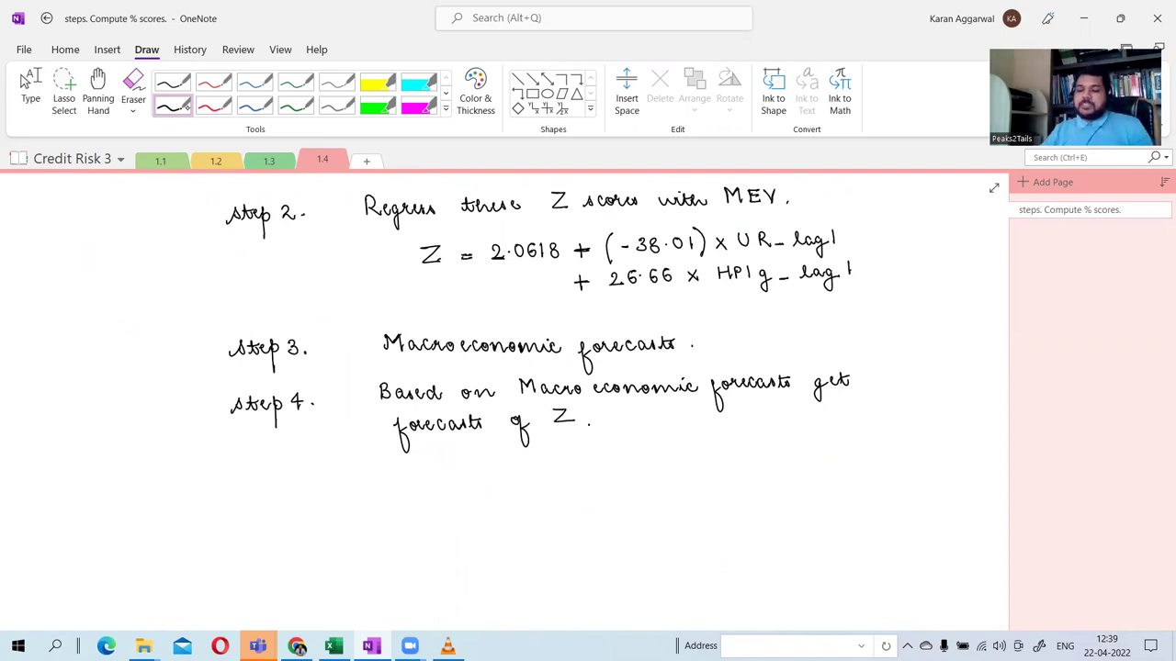
# Examine the handwritten worst-case score, PIT score and Z formulas in step 1, then return to step 4.
pyautogui.click(30, 91)
pyautogui.scroll(5, 244, 196)
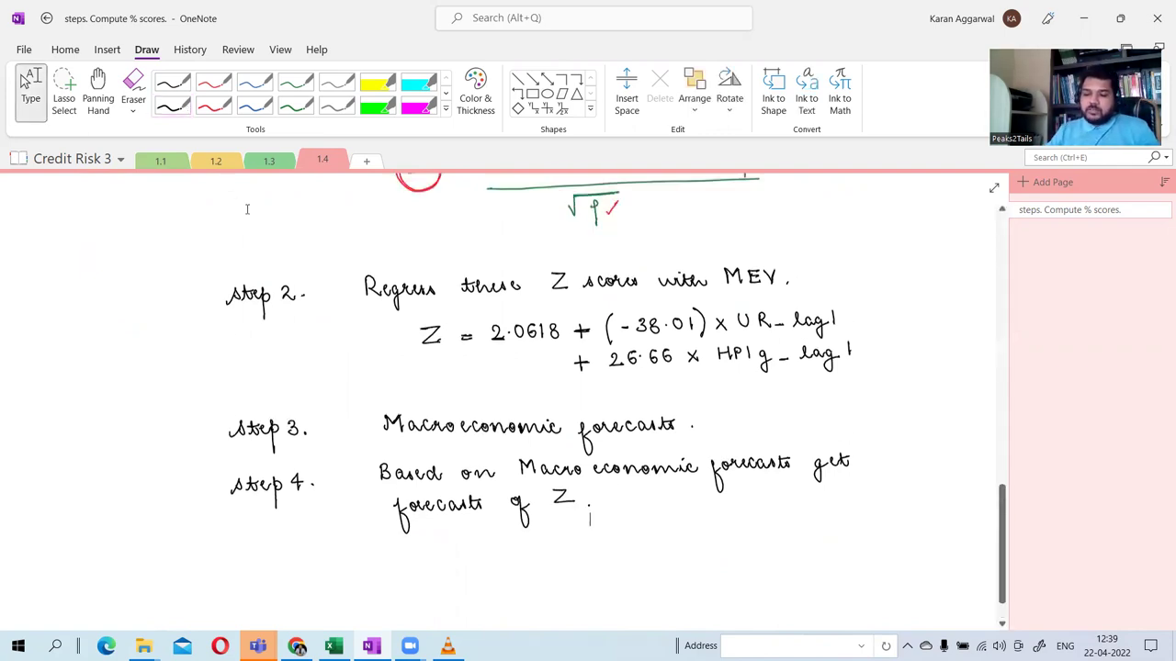
pyautogui.scroll(5, 372, 301)
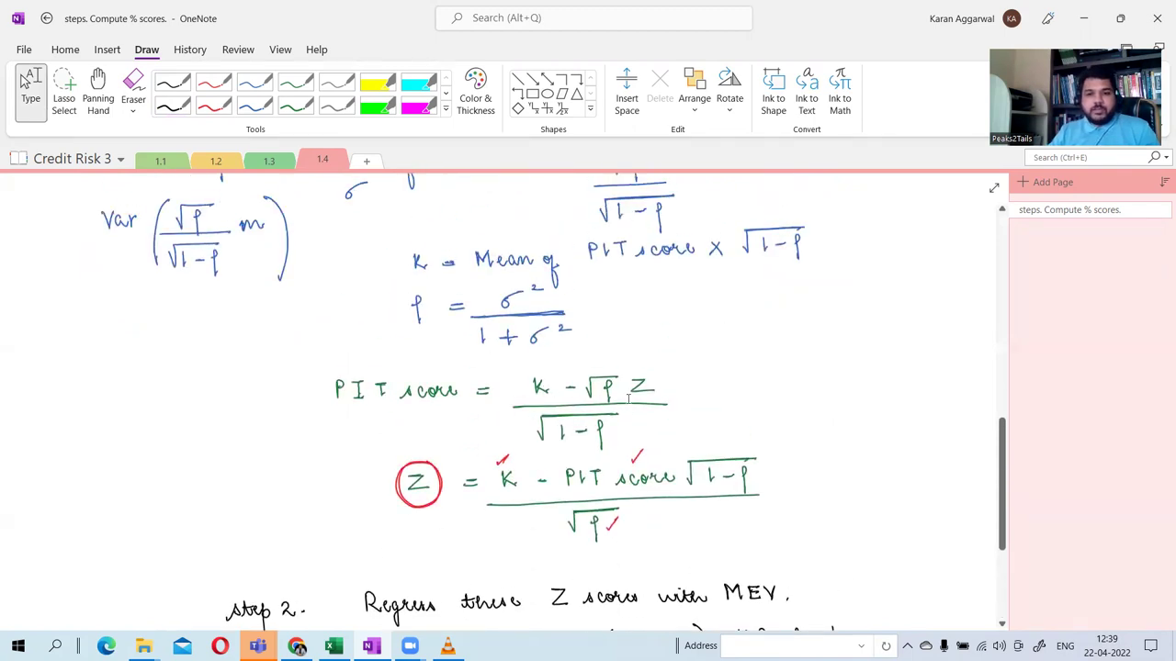
pyautogui.scroll(15, 628, 401)
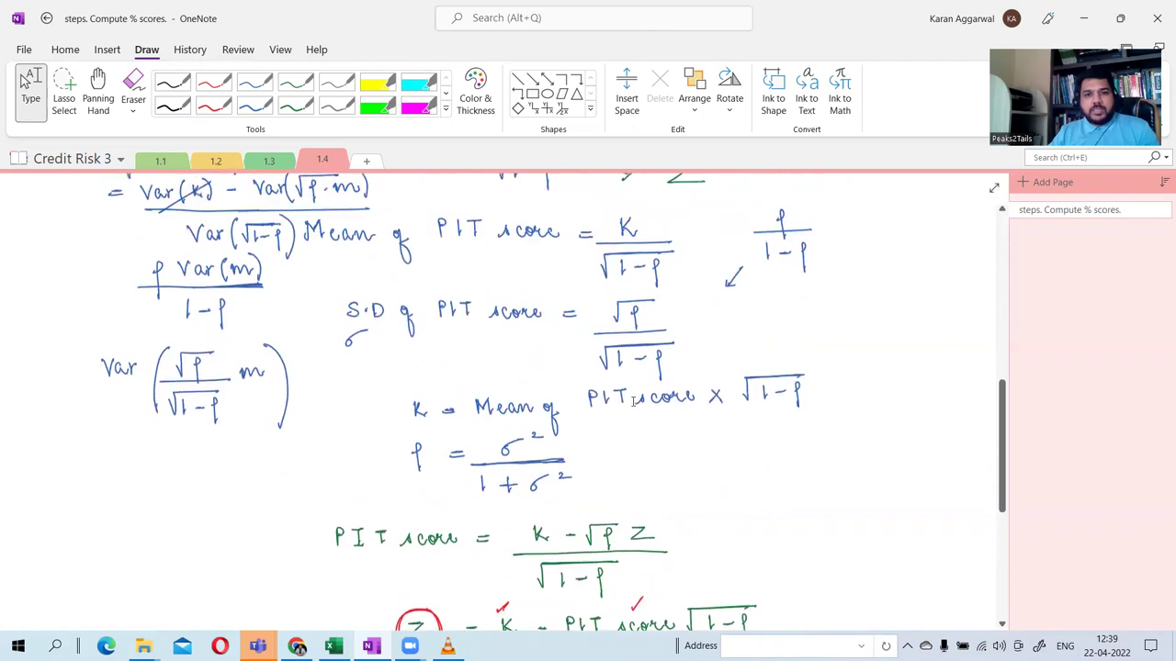
pyautogui.scroll(2, 623, 390)
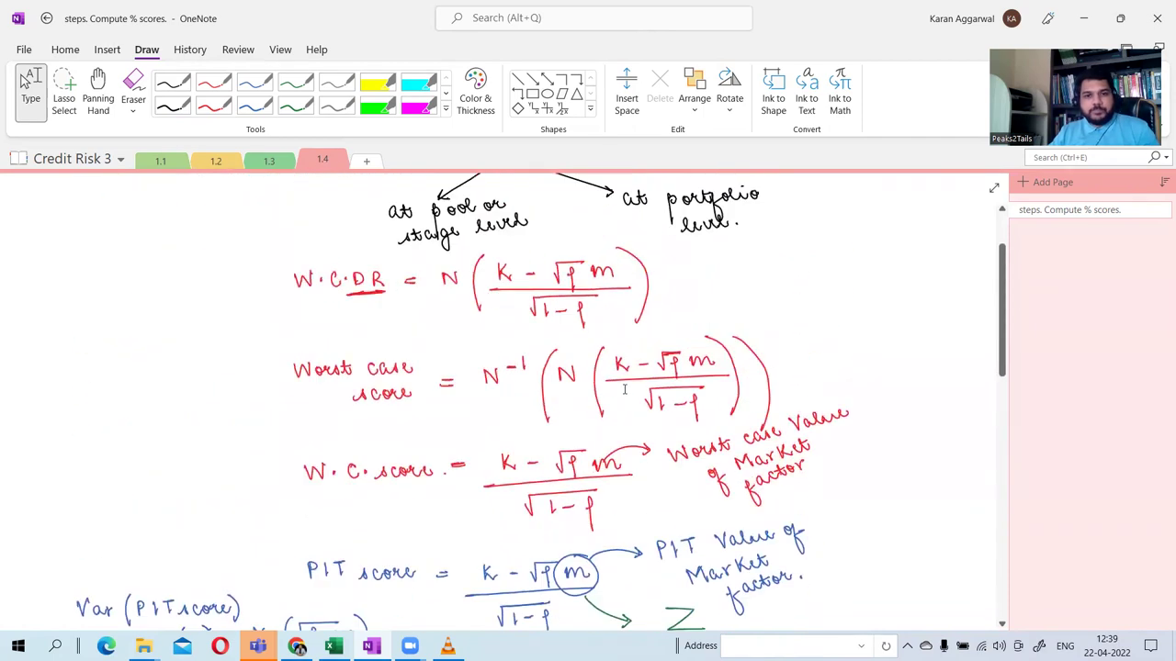
pyautogui.scroll(-4, 632, 406)
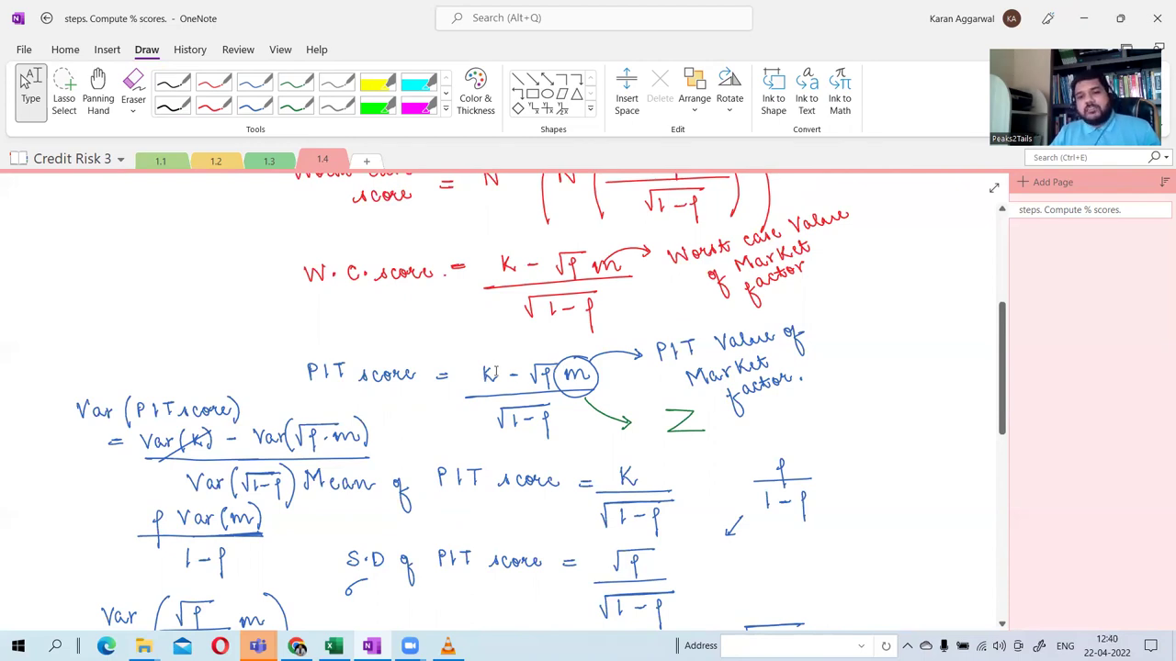
pyautogui.scroll(-3, 494, 372)
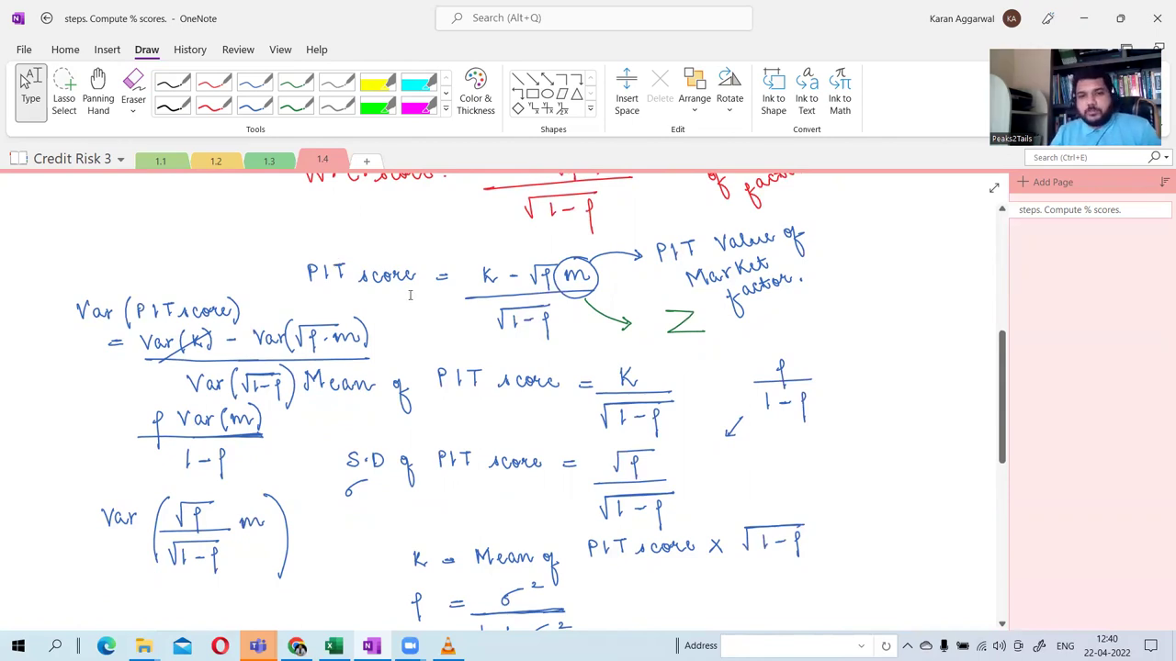
pyautogui.scroll(-10, 404, 295)
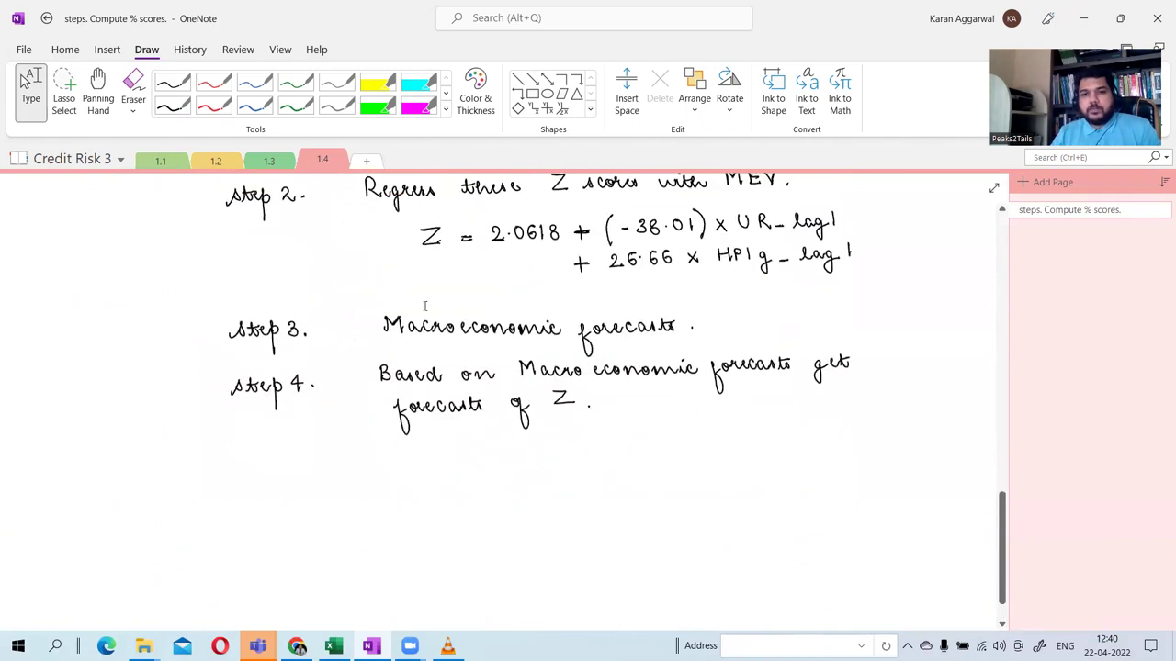
pyautogui.scroll(1, 426, 305)
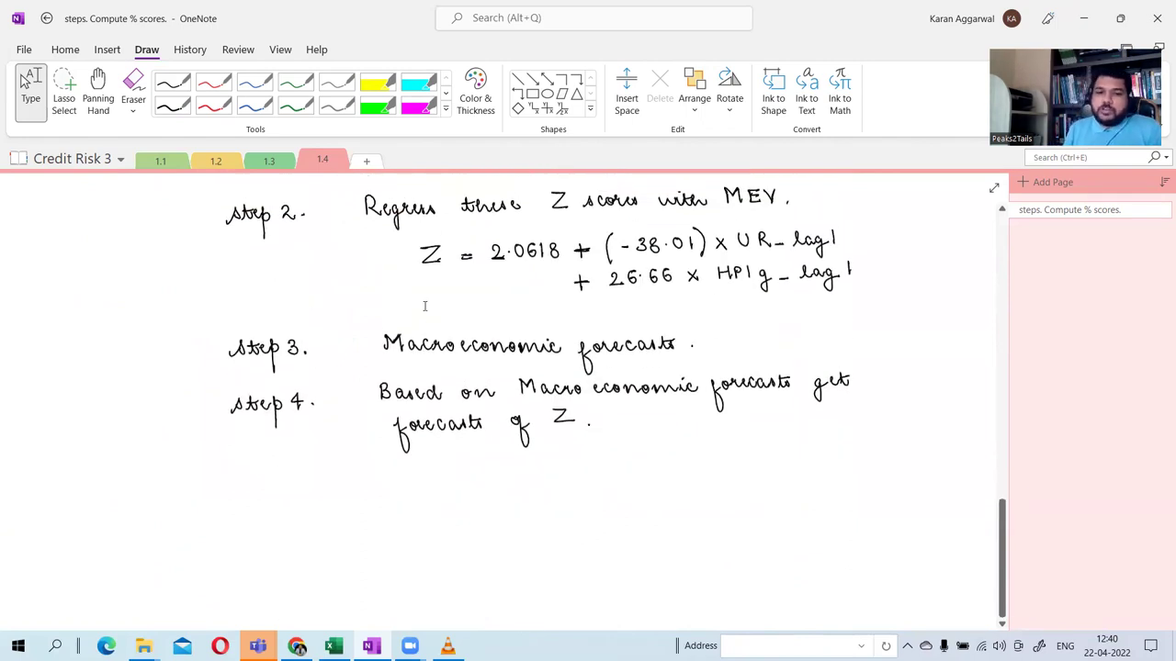
# Handwrite "Step 5." in black ink below step 4, followed by the inputs K, ρ, Z.
pyautogui.click(173, 106)
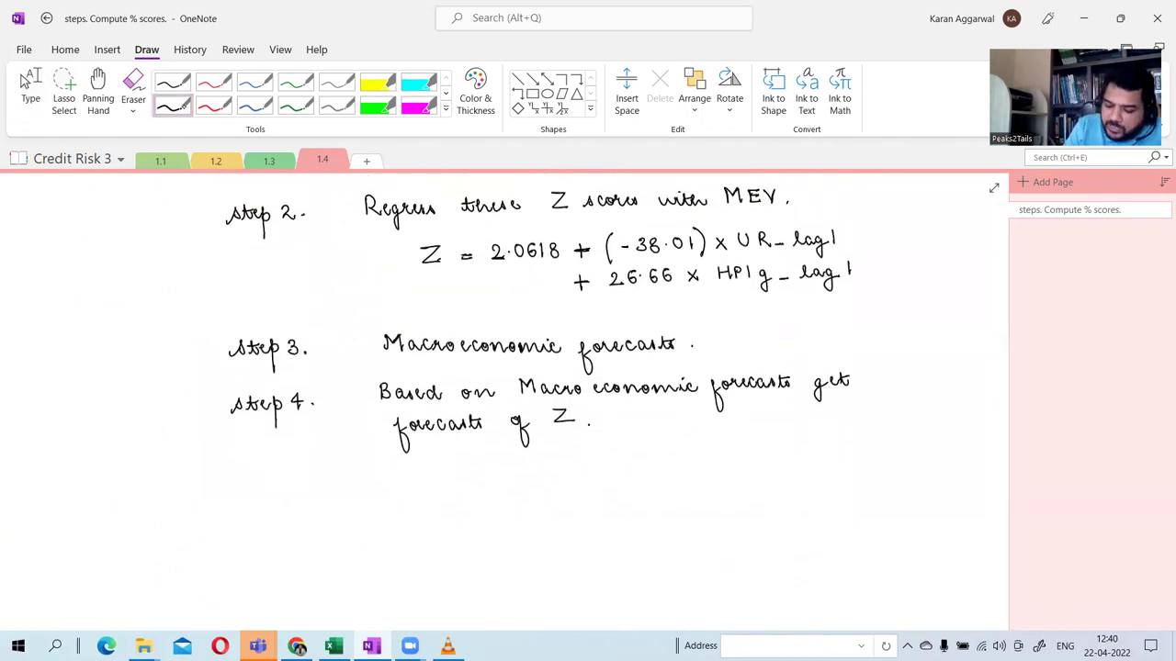
pyautogui.moveTo(233, 481)
pyautogui.mouseDown()
pyautogui.moveTo(246, 473)
pyautogui.moveTo(277, 500)
pyautogui.moveTo(282, 480)
pyautogui.moveTo(304, 477)
pyautogui.moveTo(295, 485)
pyautogui.mouseUp()
pyautogui.moveTo(298, 469); pyautogui.dragTo(310, 468)
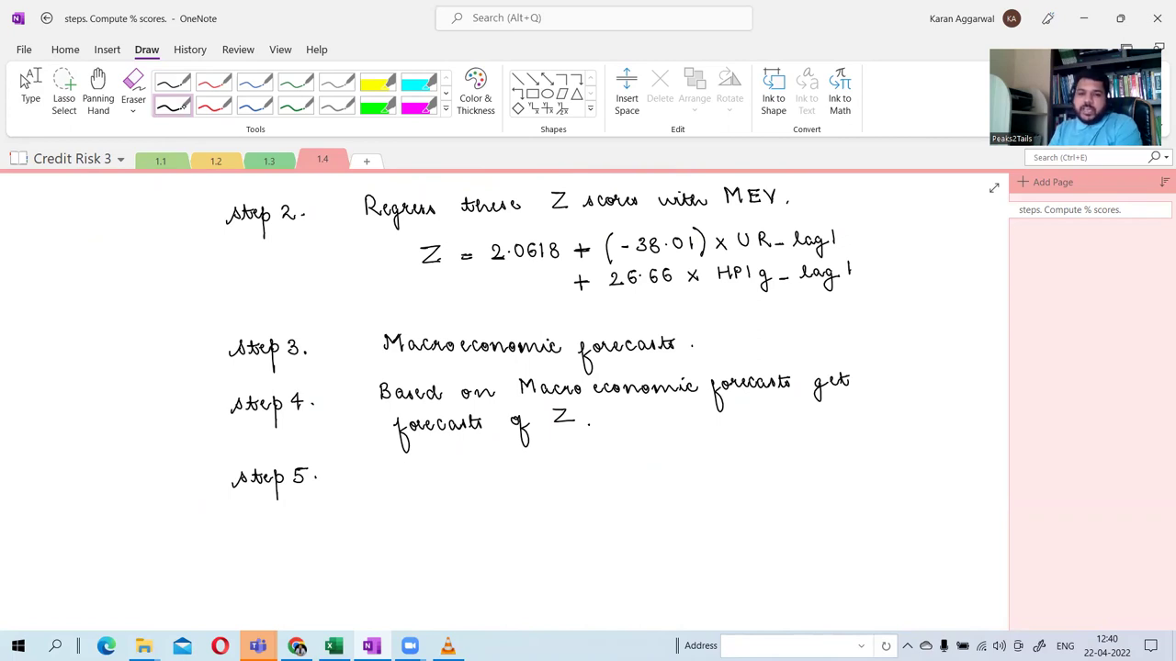
pyautogui.moveTo(402, 464)
pyautogui.mouseDown()
pyautogui.moveTo(402, 479)
pyautogui.moveTo(442, 471)
pyautogui.moveTo(443, 489)
pyautogui.mouseUp()
pyautogui.click(417, 476)
pyautogui.moveTo(464, 476)
pyautogui.mouseDown()
pyautogui.moveTo(498, 463)
pyautogui.moveTo(502, 474)
pyautogui.mouseUp()
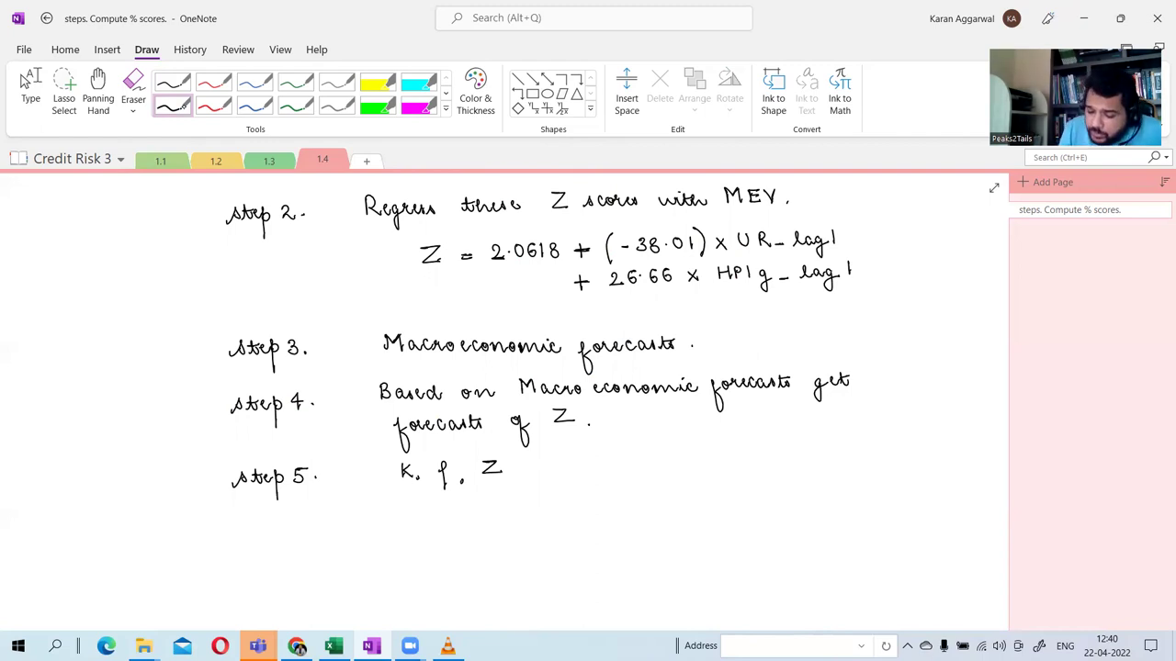
# Handwrite "PIT default rates or PIT-PD." in black ink beneath K, ρ, Z in step 5.
pyautogui.moveTo(406, 496); pyautogui.dragTo(406, 511)
pyautogui.moveTo(405, 496)
pyautogui.mouseDown()
pyautogui.moveTo(420, 509)
pyautogui.moveTo(440, 495)
pyautogui.mouseUp()
pyautogui.moveTo(434, 496)
pyautogui.mouseDown()
pyautogui.moveTo(434, 508)
pyautogui.moveTo(478, 507)
pyautogui.moveTo(481, 529)
pyautogui.moveTo(497, 508)
pyautogui.moveTo(645, 491)
pyautogui.mouseUp()
pyautogui.moveTo(662, 485)
pyautogui.mouseDown()
pyautogui.moveTo(661, 500)
pyautogui.moveTo(694, 485)
pyautogui.moveTo(690, 499)
pyautogui.moveTo(718, 492)
pyautogui.mouseUp()
pyautogui.moveTo(724, 482); pyautogui.dragTo(737, 499)
pyautogui.moveTo(737, 482); pyautogui.dragTo(738, 498)
pyautogui.click(763, 494)
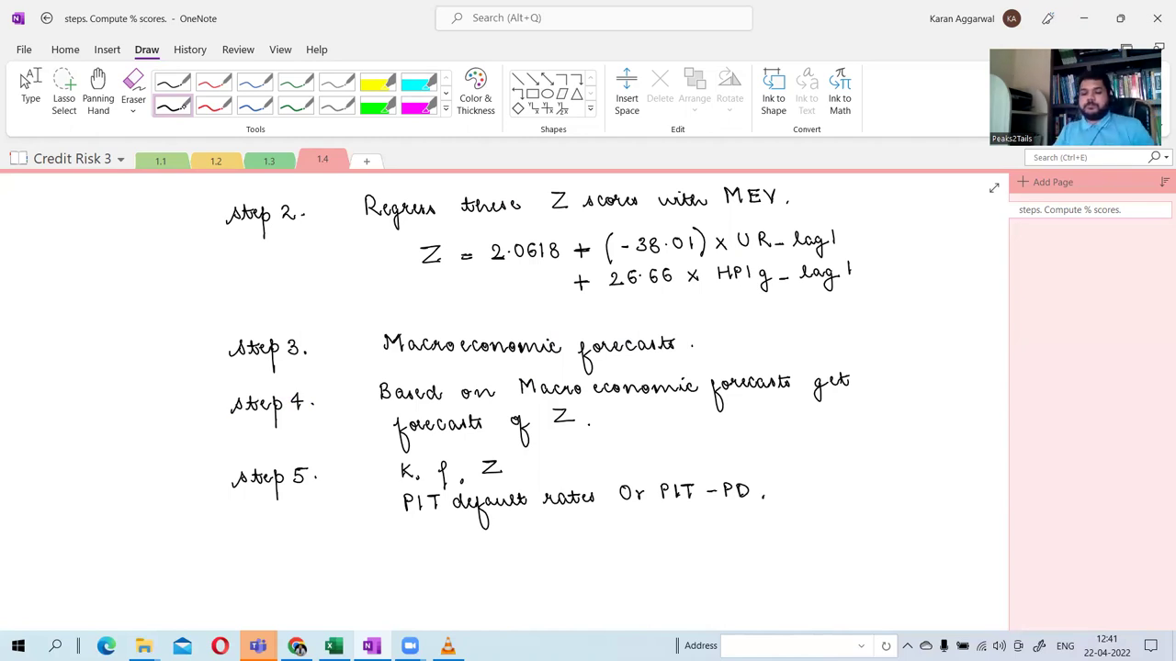
pyautogui.click(30, 92)
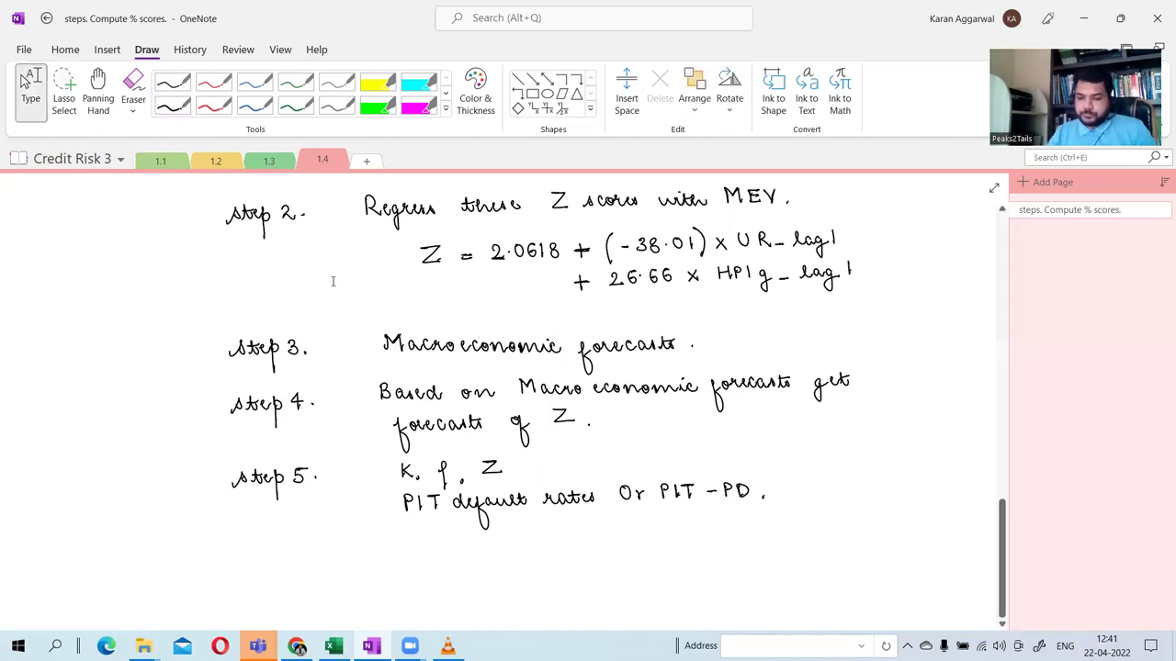
# Review the handwritten Z, PIT score and worst-case score formulas in step 1.
pyautogui.scroll(10, 333, 312)
pyautogui.scroll(-15, 334, 312)
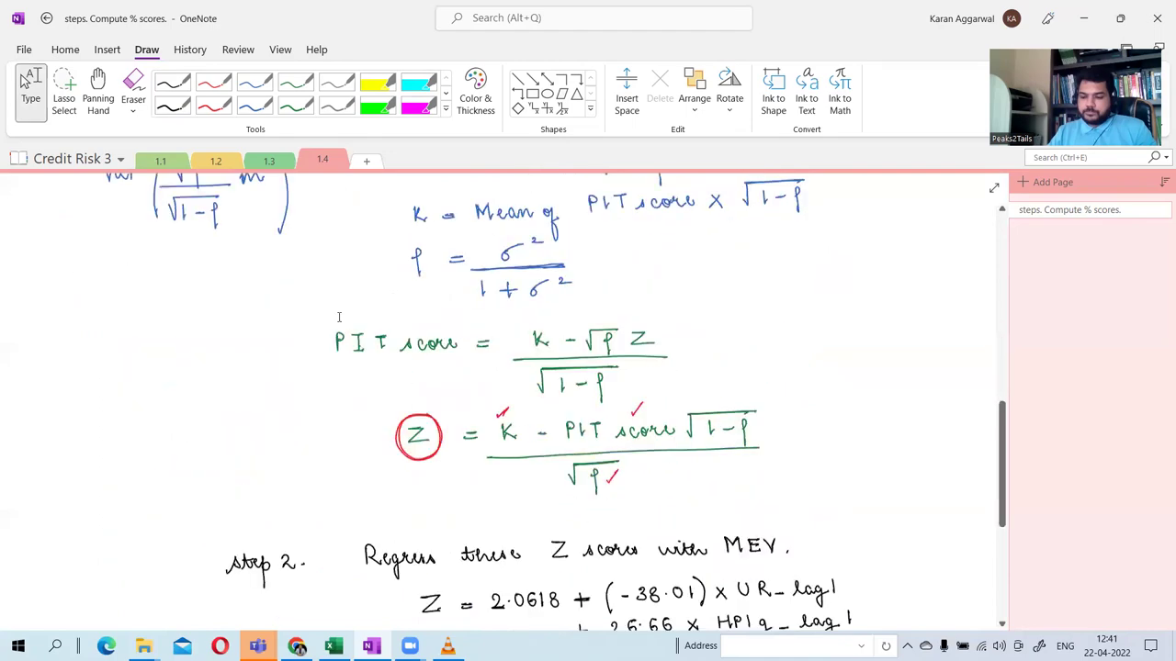
pyautogui.scroll(15, 336, 314)
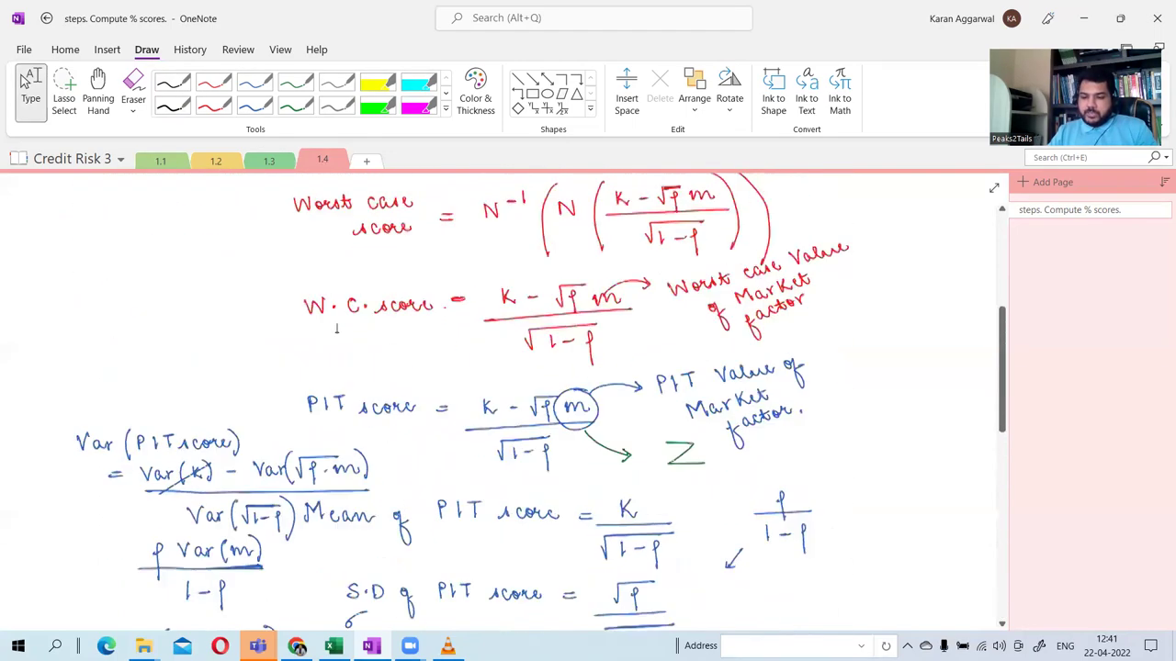
# Switch to Excel and examine the 2018 Q1 to 2019 Q4 forecast dates and the lagged macroeconomic inputs in M28:N34 on sheet 1.2.
pyautogui.hotkey('alt', 'Tab')
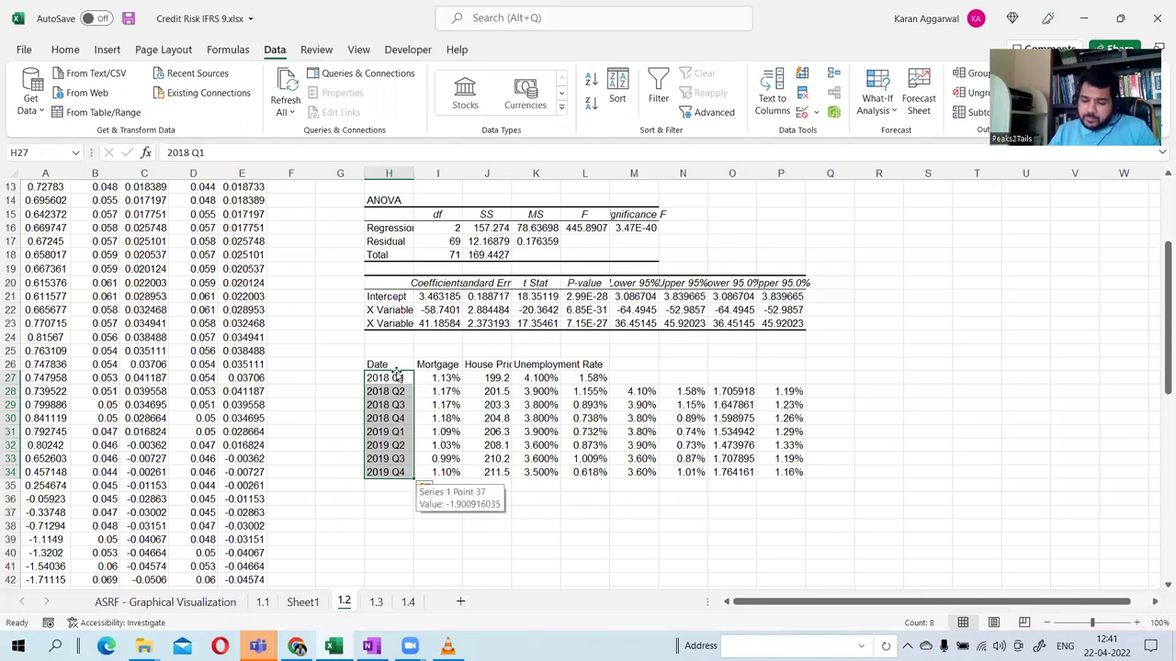
pyautogui.moveTo(386, 378); pyautogui.dragTo(390, 470)
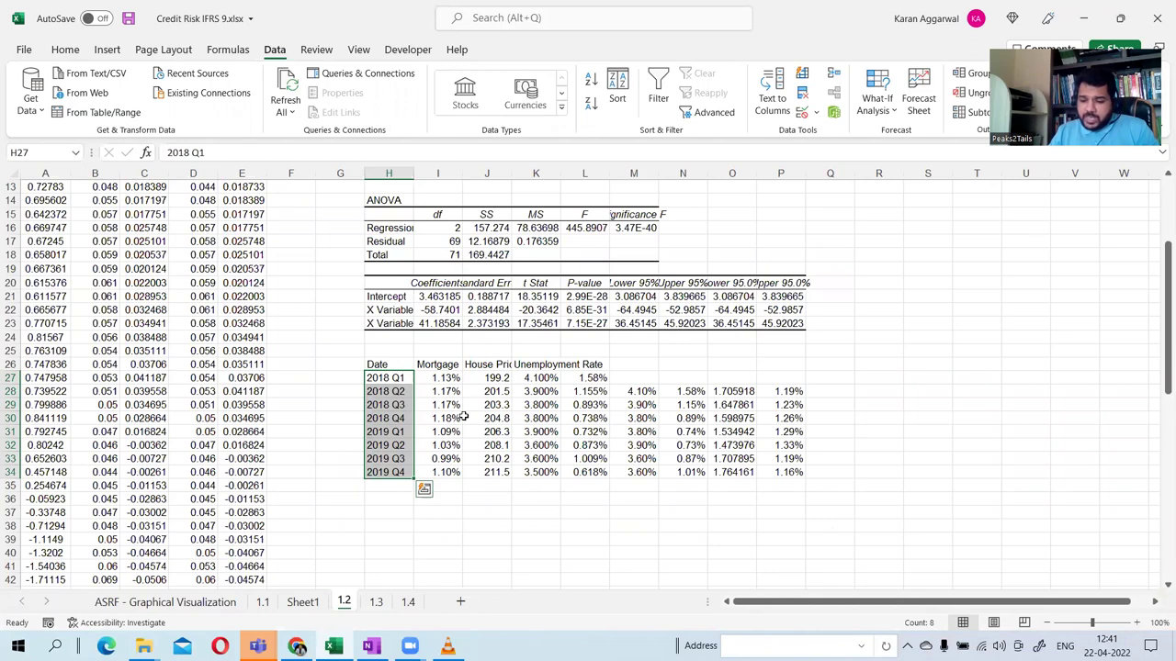
pyautogui.click(627, 391)
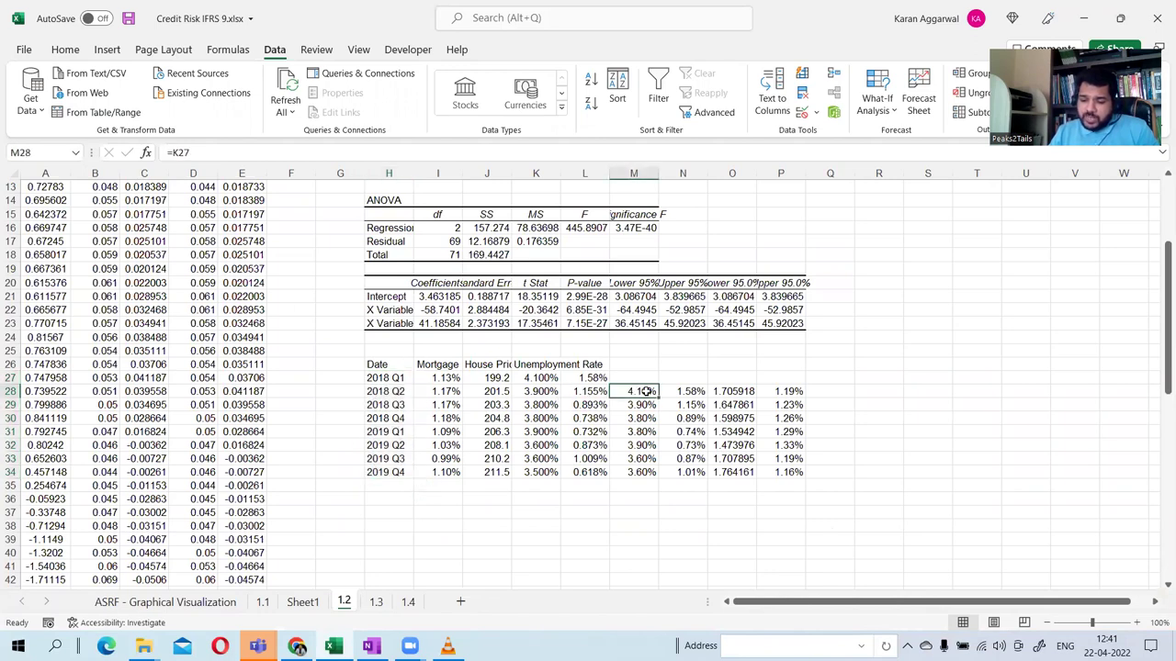
pyautogui.click(634, 406)
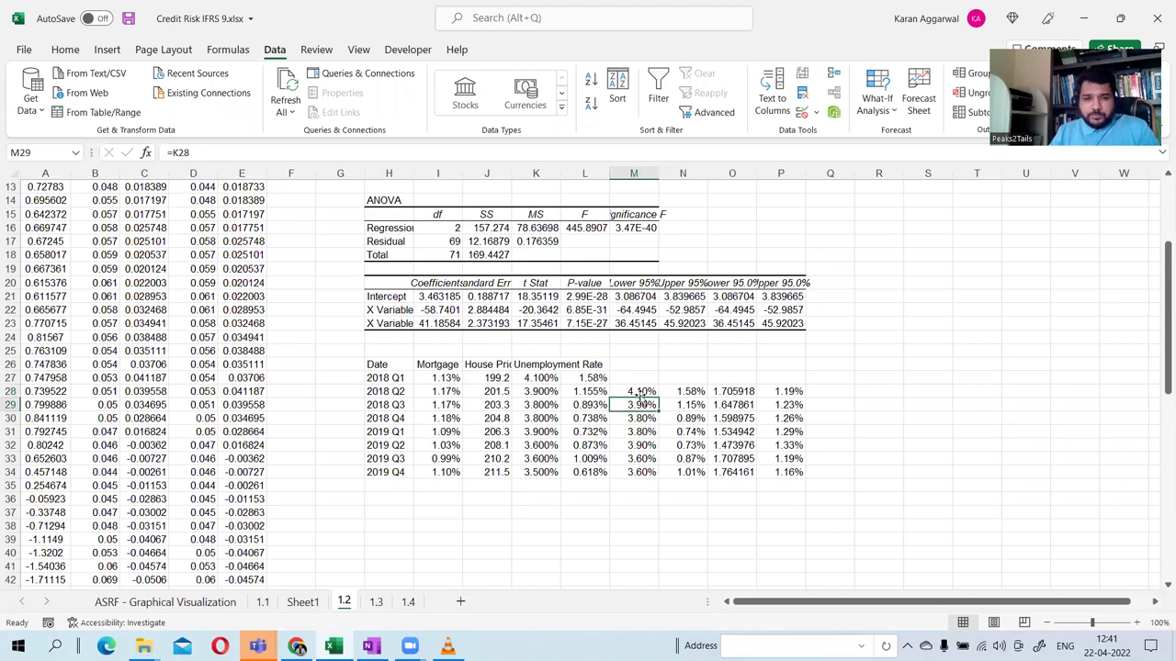
pyautogui.moveTo(639, 393); pyautogui.dragTo(691, 472)
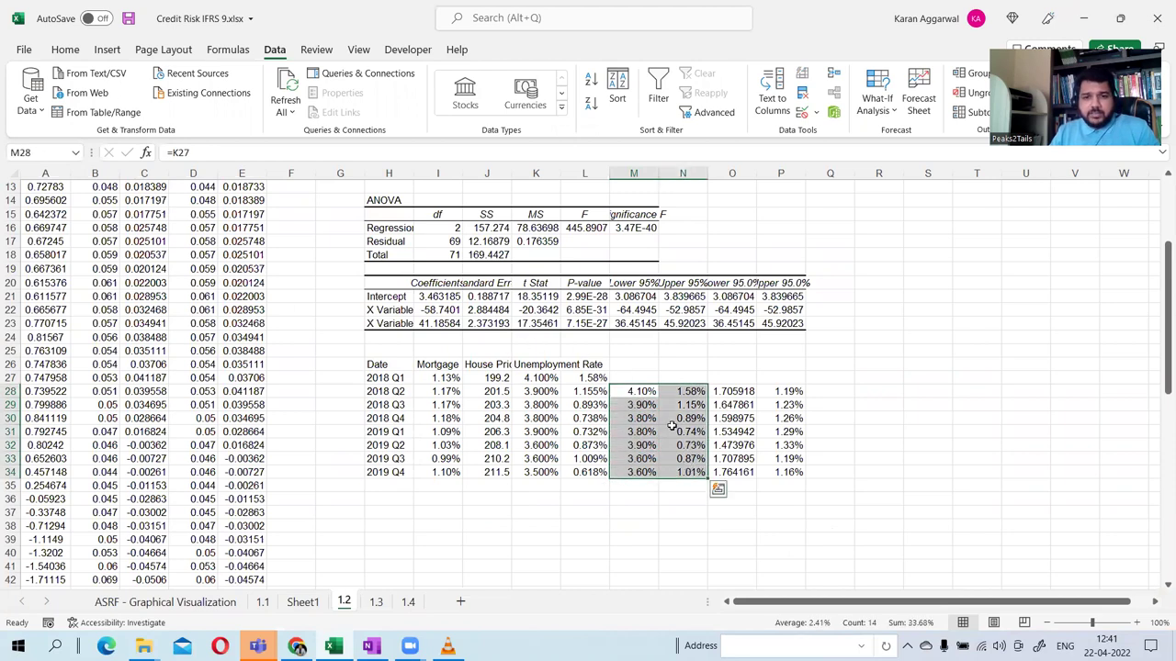
pyautogui.click(645, 380)
pyautogui.hotkey('shift', 'Right')
pyautogui.moveTo(641, 390); pyautogui.dragTo(682, 473)
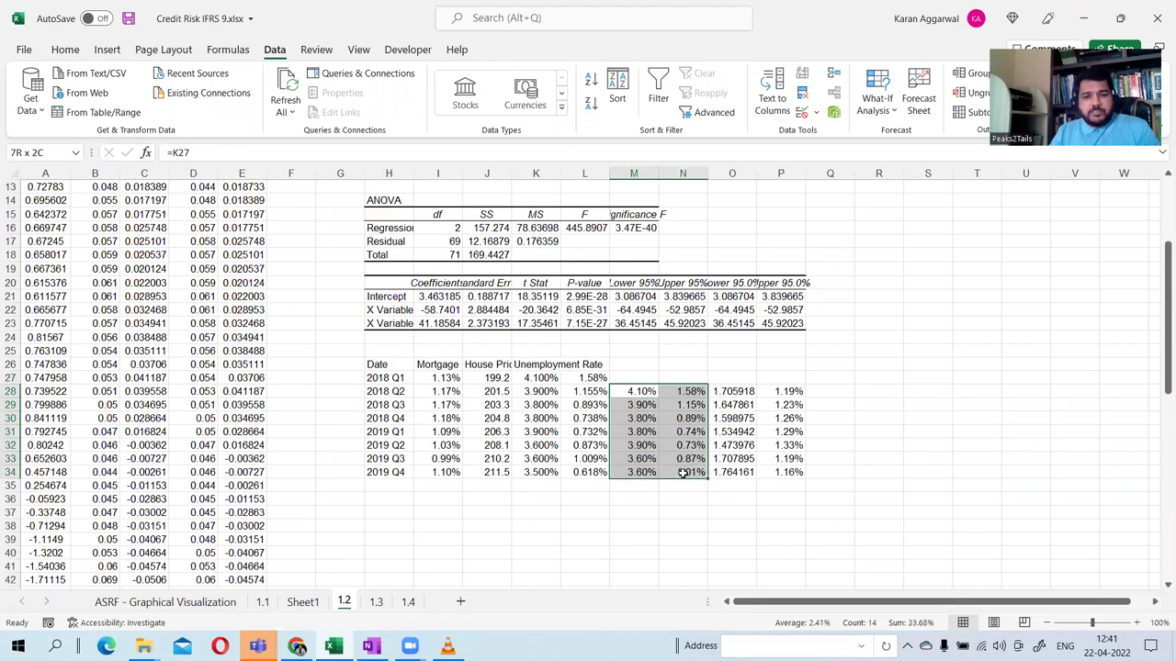
pyautogui.click(640, 393)
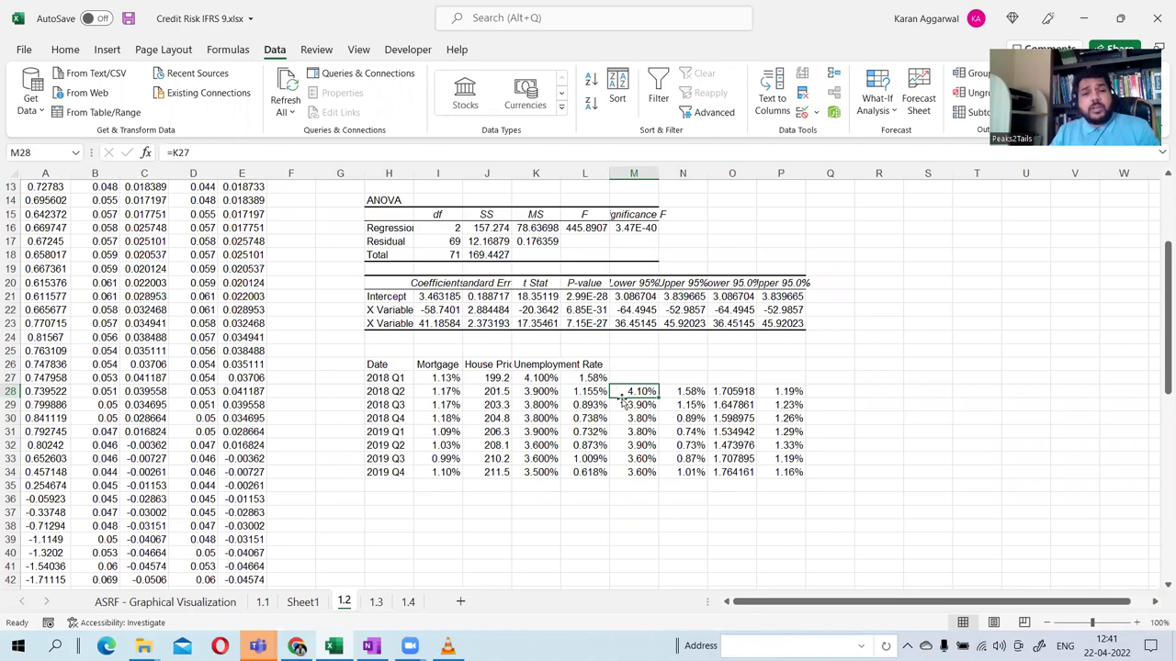
pyautogui.moveTo(620, 393); pyautogui.dragTo(668, 468)
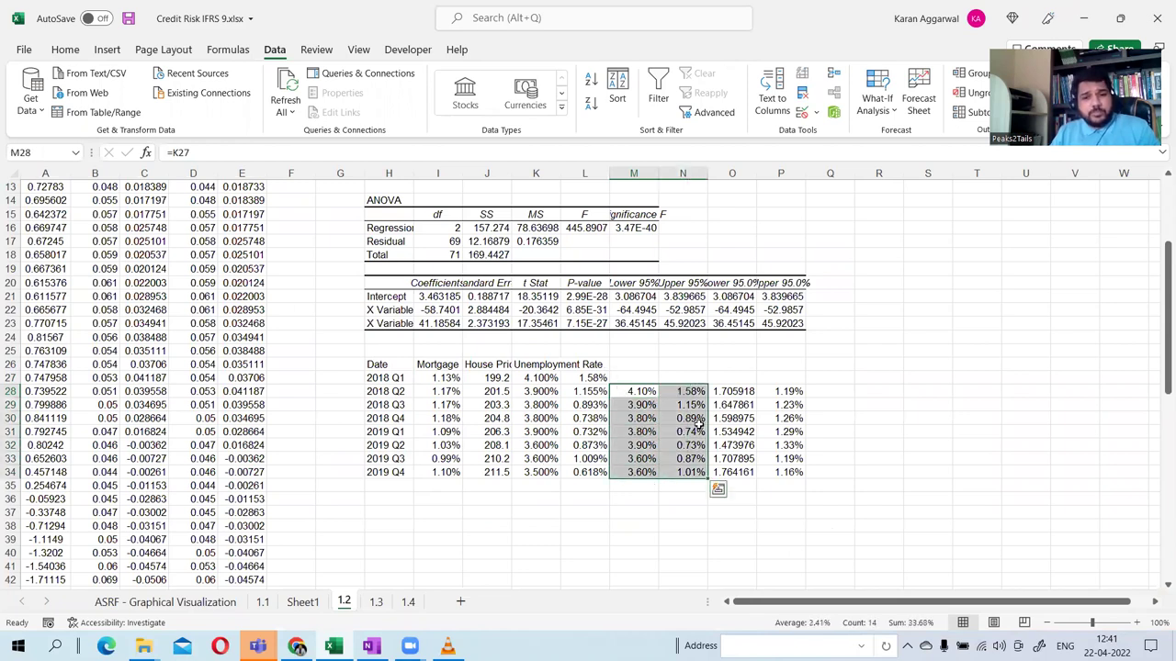
# Inspect which regression coefficients and lagged inputs the Z forecast formula in O28 references, leaving the formula as is.
pyautogui.click(721, 393)
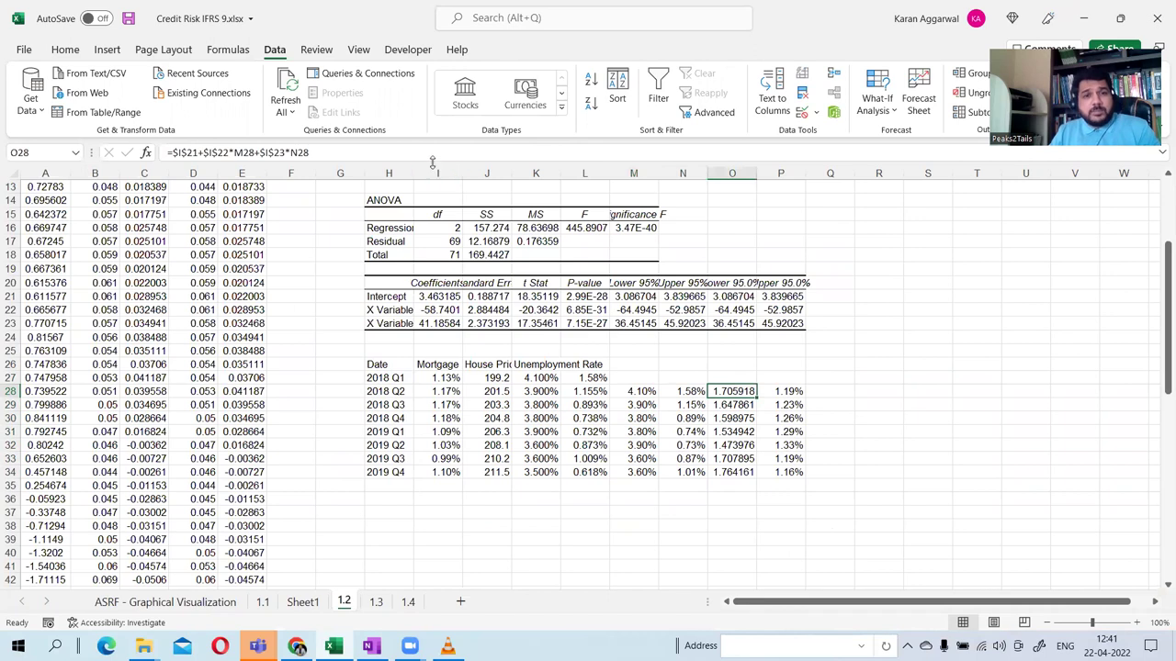
pyautogui.press('F2')
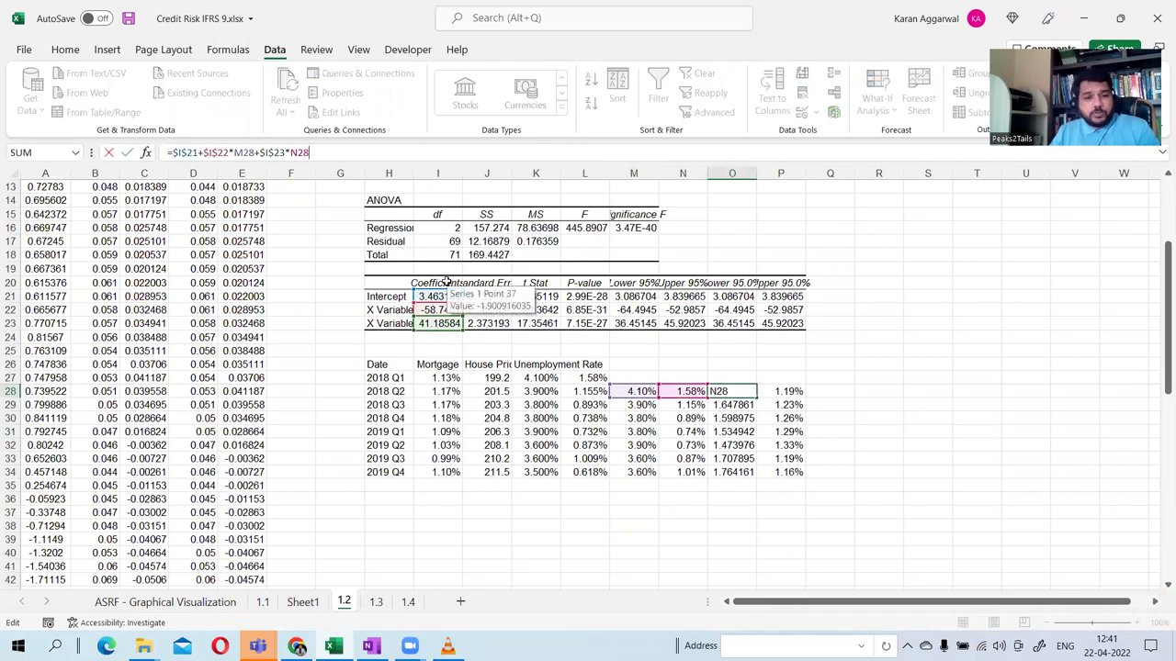
pyautogui.moveTo(519, 433)
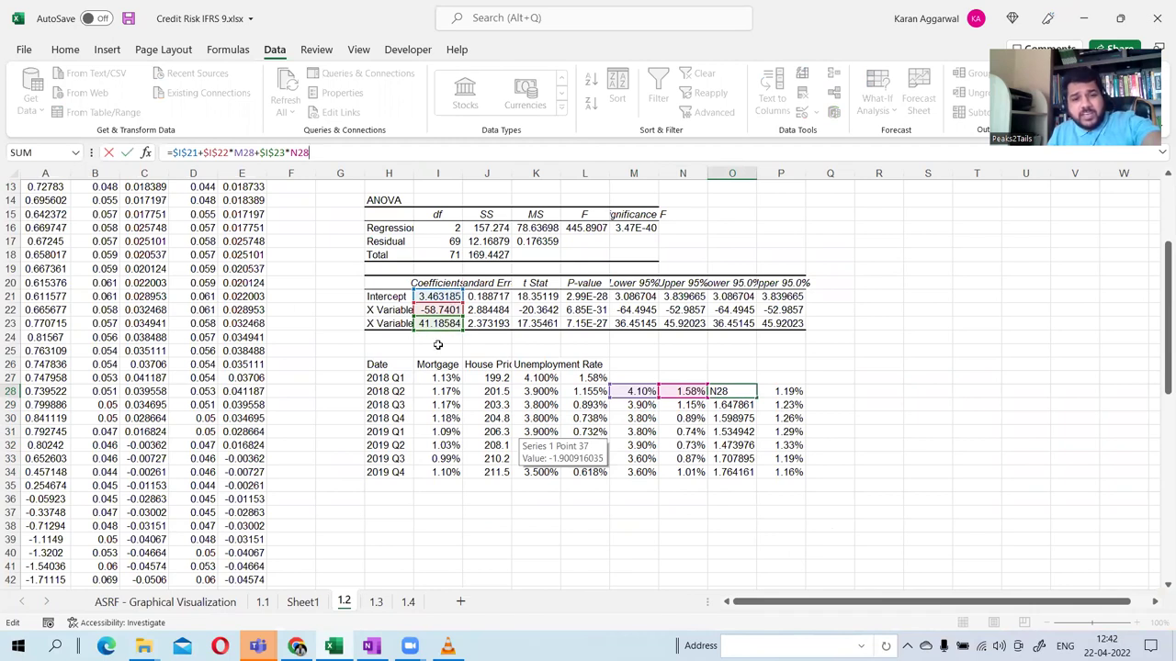
pyautogui.scroll(4, 428, 355)
pyautogui.press('Return')
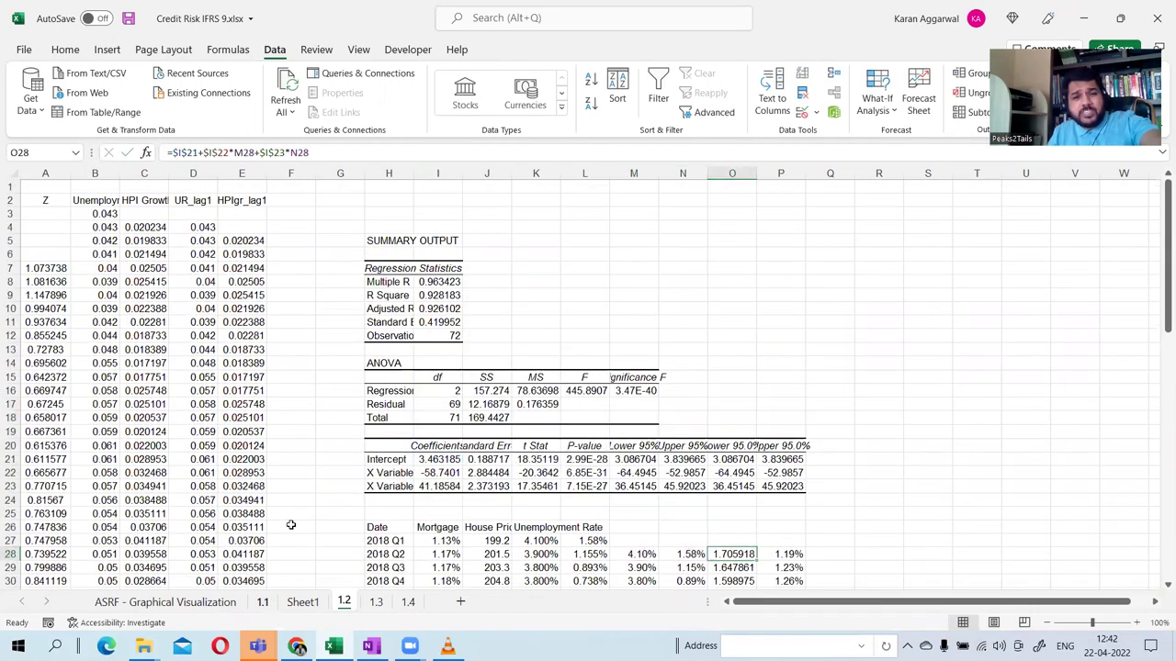
# Look through the preceding sheets, including Sheet1, and return to the forecast table on sheet 1.2.
pyautogui.hotkey('ctrl', 'pageup')
pyautogui.scroll(1, 483, 354)
pyautogui.click(304, 597)
pyautogui.scroll(-1, 322, 427)
pyautogui.click(343, 601)
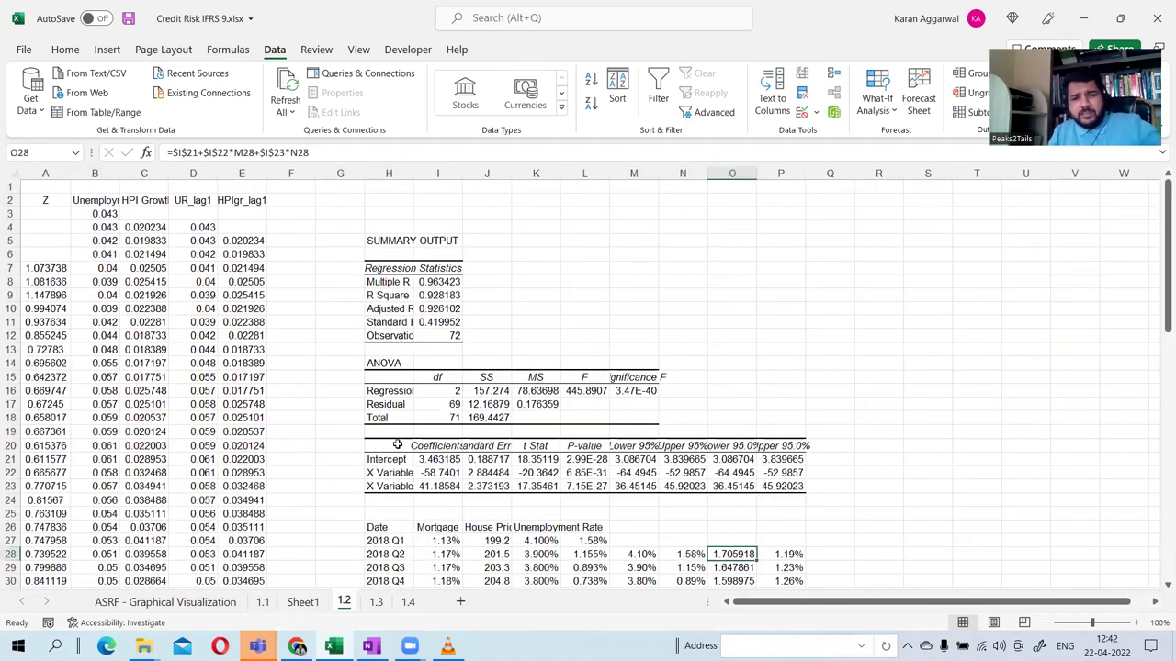
pyautogui.scroll(-2, 414, 410)
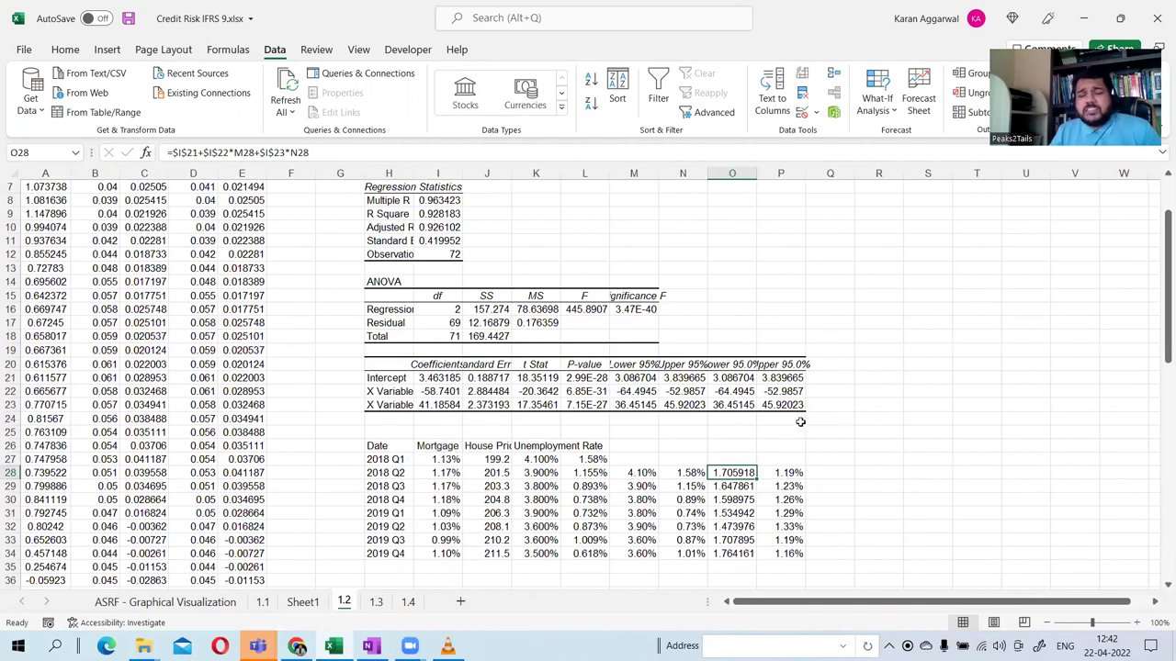
# Review the forecast Z values in O28:O34 and the formula behind them.
pyautogui.moveTo(735, 471); pyautogui.dragTo(740, 552)
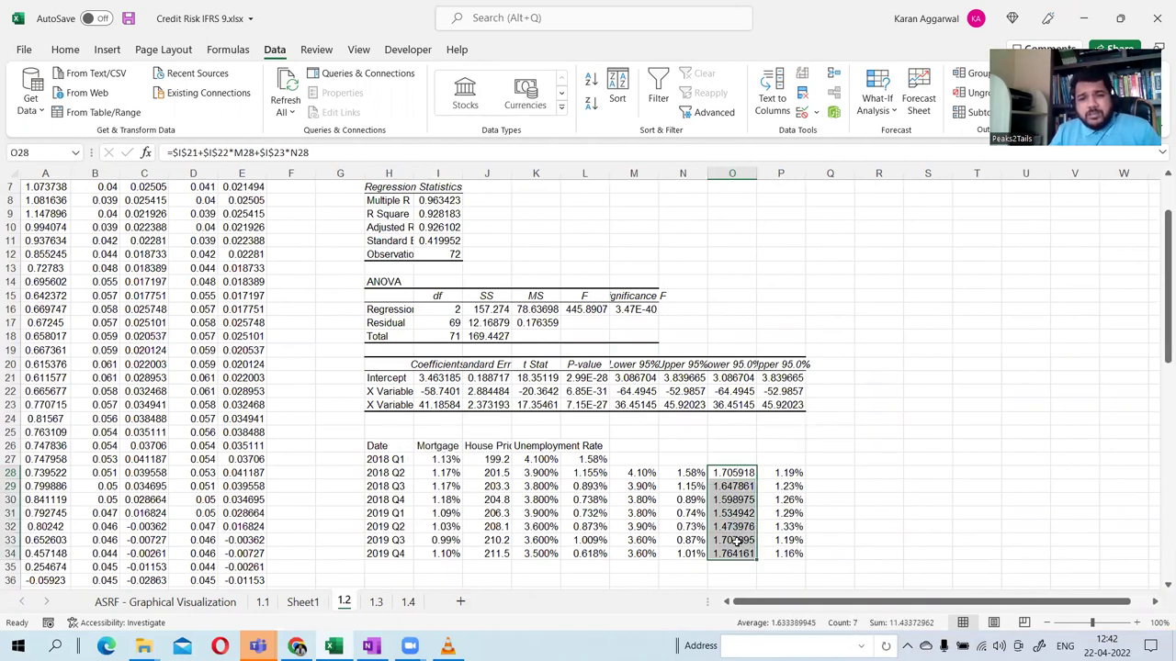
pyautogui.click(353, 152)
pyautogui.click(588, 254)
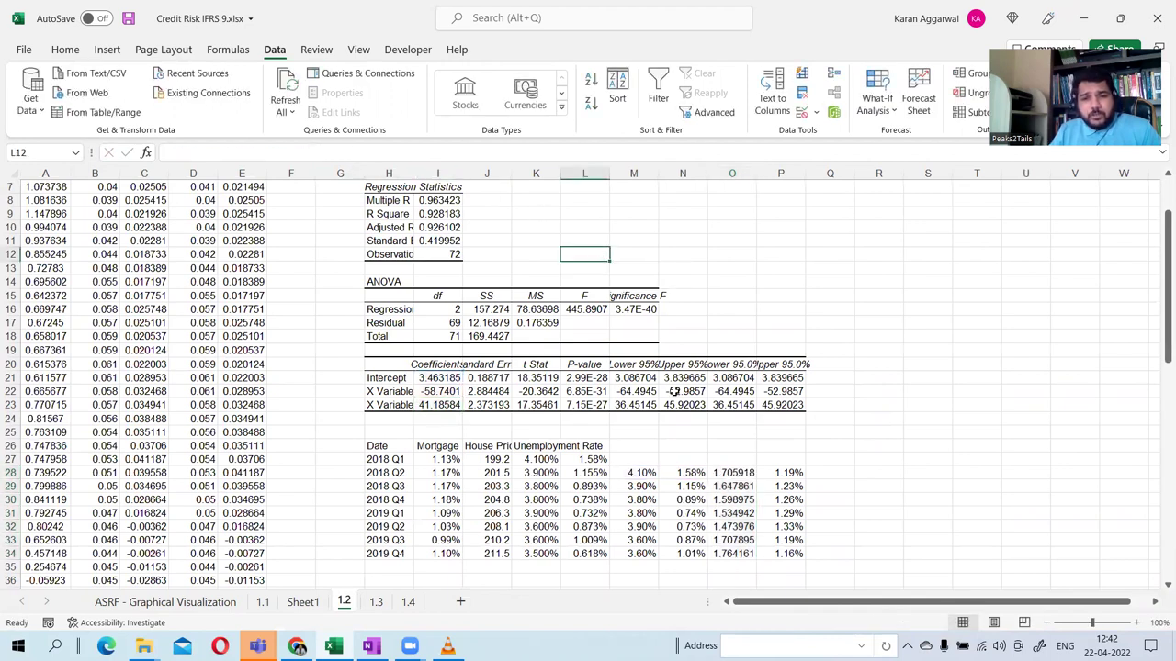
pyautogui.click(726, 473)
# Inspect the NORMSDIST formula in P28 without changing it and review the PIT default rates in P28:P34.
pyautogui.click(786, 474)
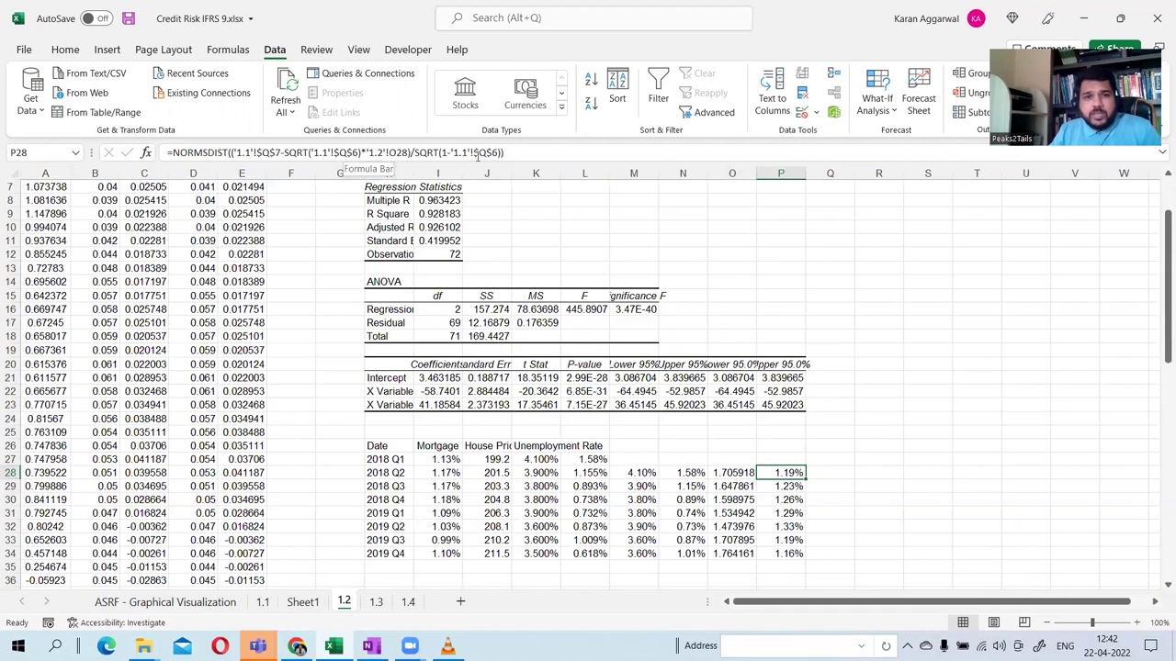
pyautogui.click(511, 153)
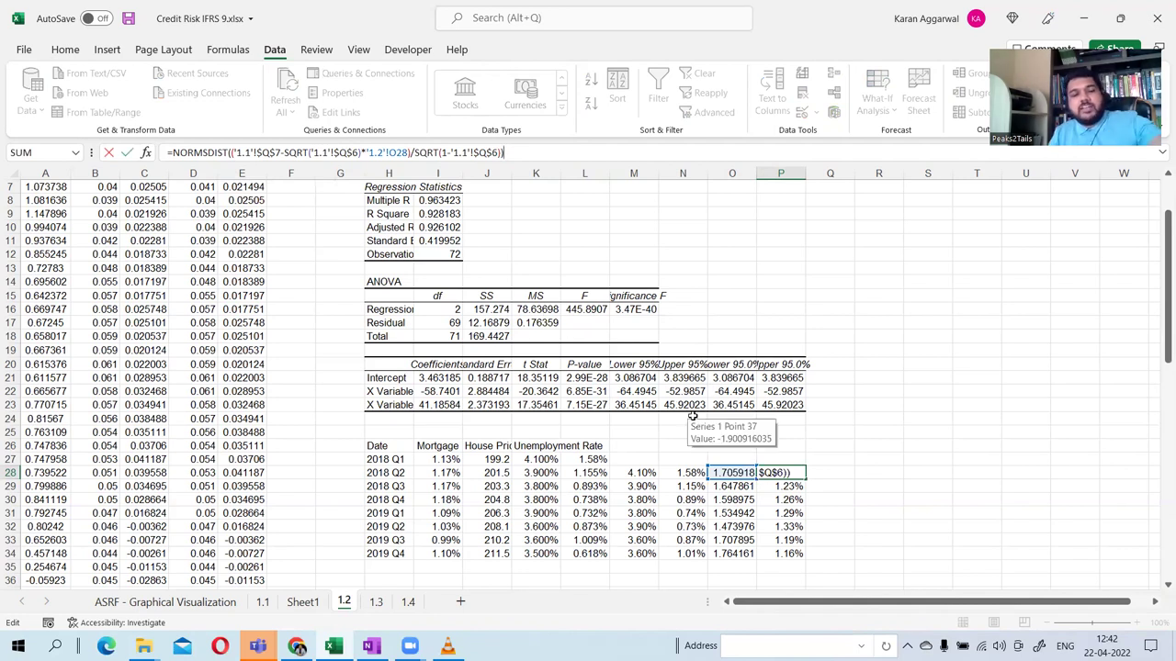
pyautogui.hotkey('ctrl', 'Return')
pyautogui.moveTo(779, 474); pyautogui.dragTo(778, 552)
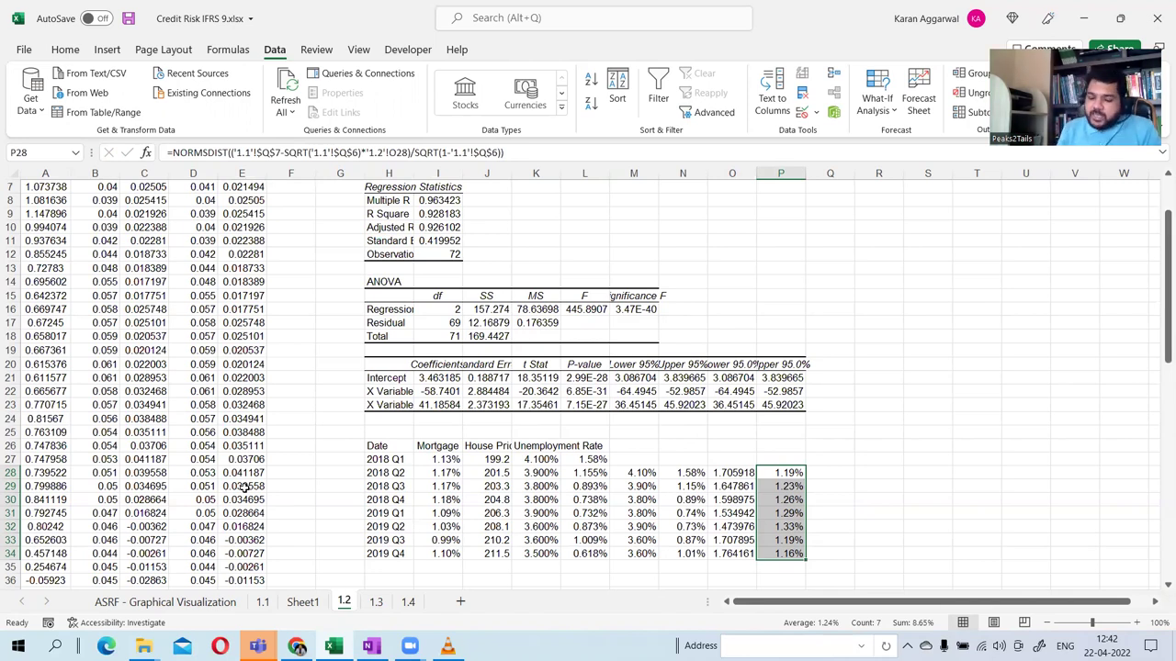
# Switch to OneNote and review the handwritten notes from the step 1 Z score derivation through step 5.
pyautogui.click(370, 646)
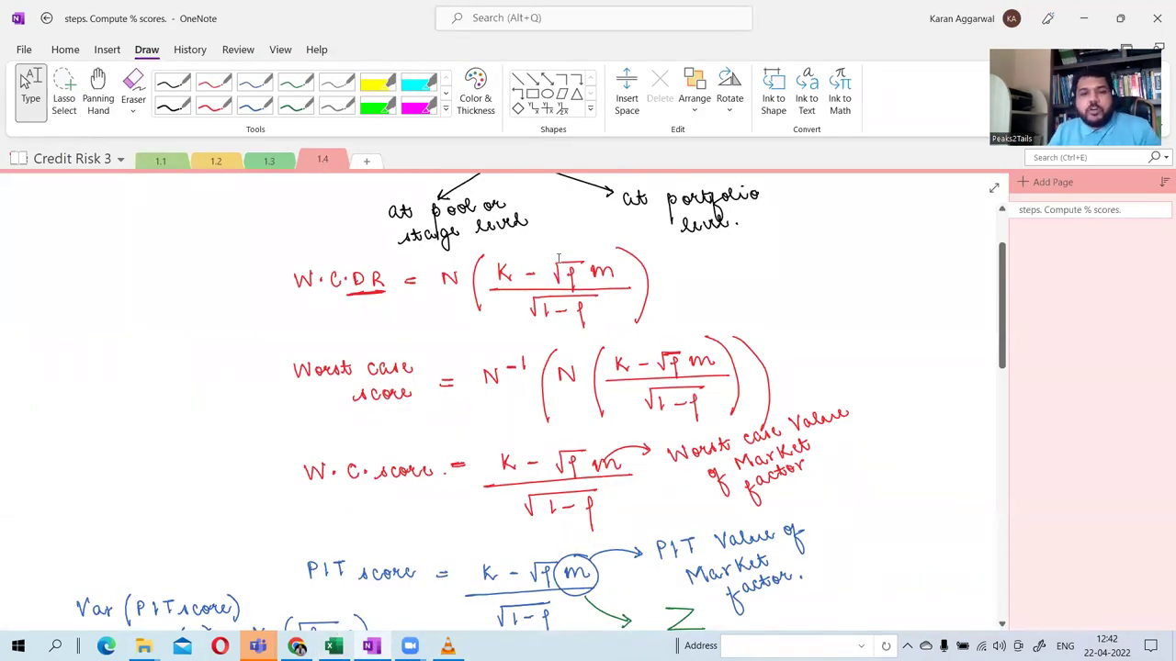
pyautogui.scroll(-2, 506, 289)
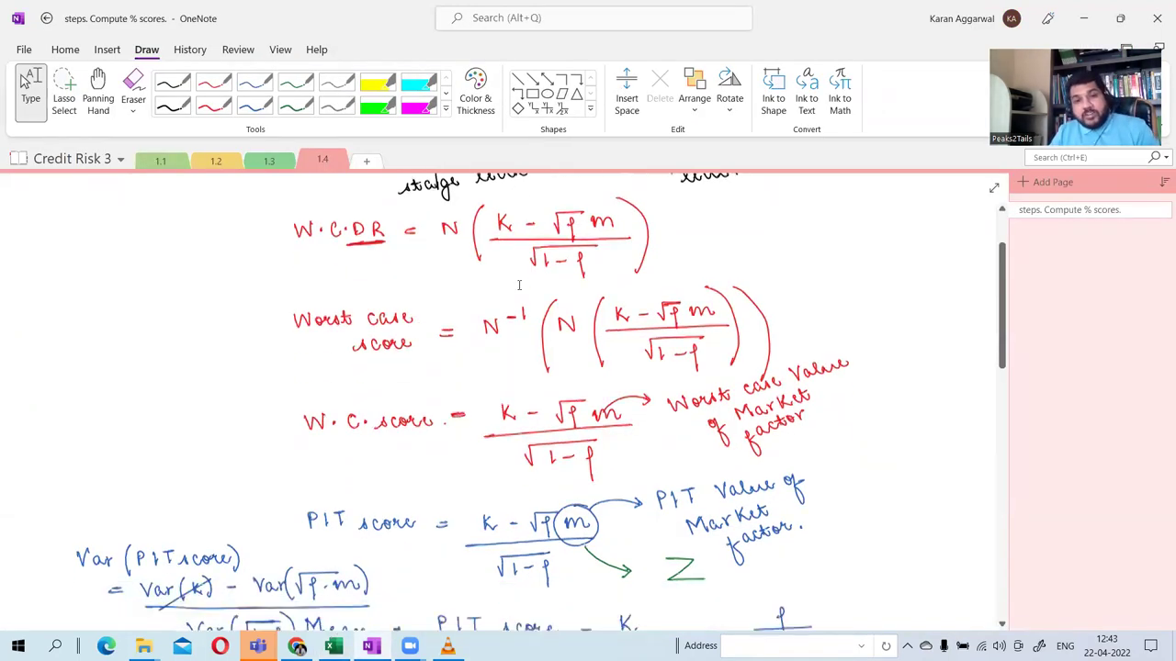
pyautogui.scroll(3, 517, 261)
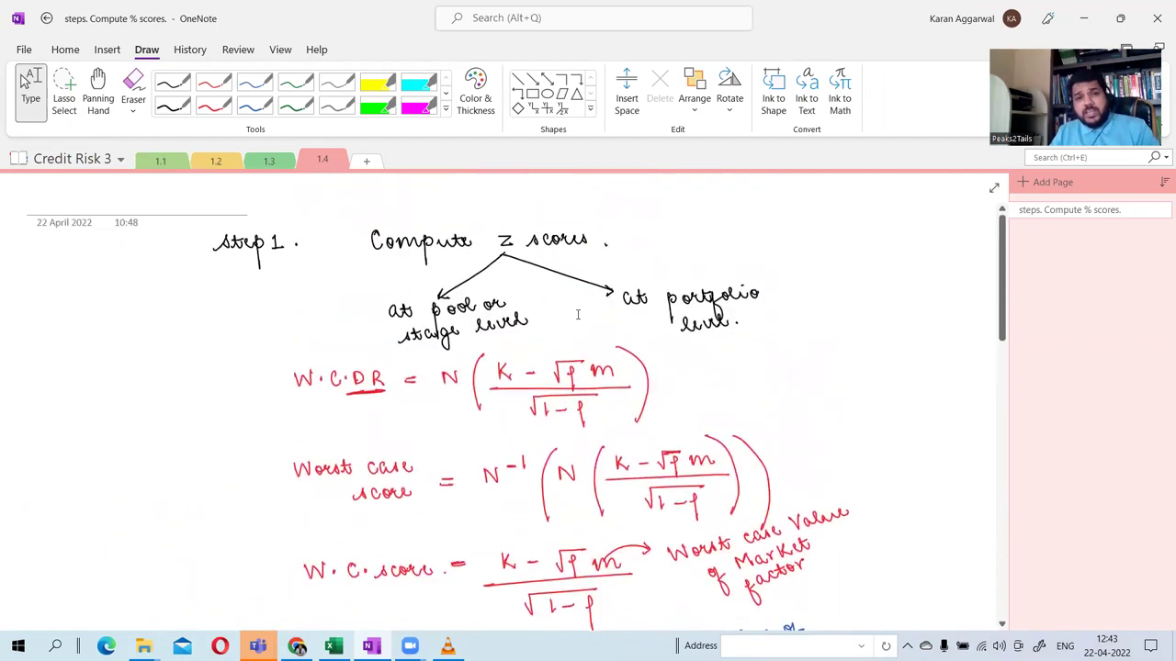
pyautogui.scroll(-12, 562, 347)
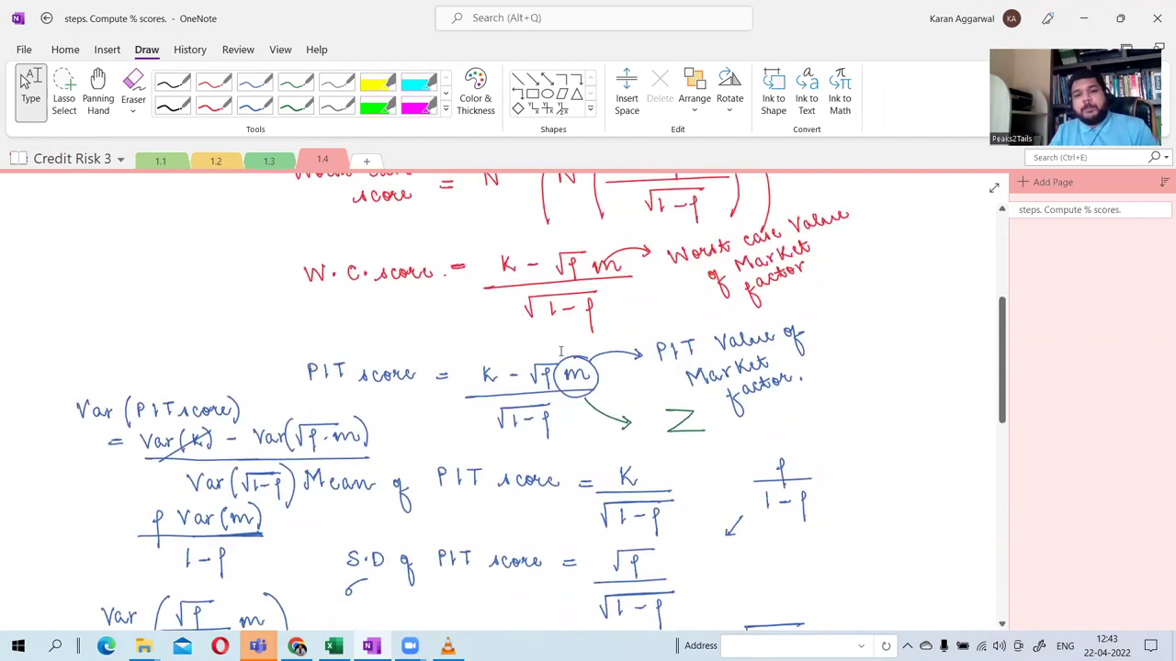
pyautogui.scroll(-2, 561, 351)
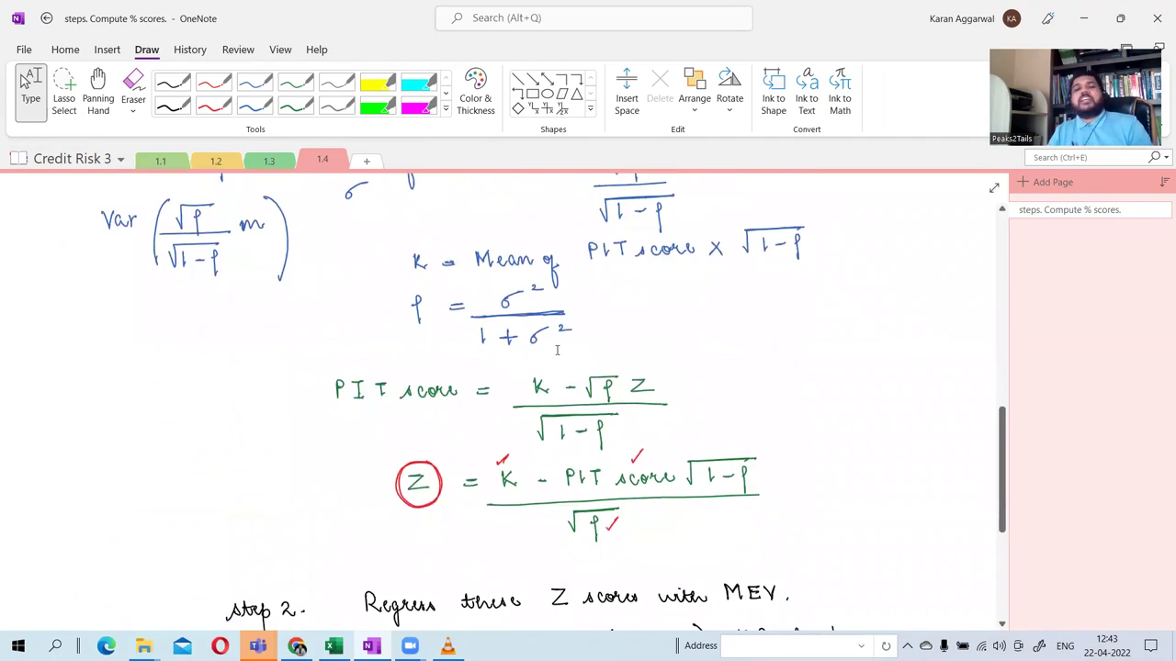
pyautogui.scroll(-4, 557, 350)
pyautogui.scroll(-4, 556, 349)
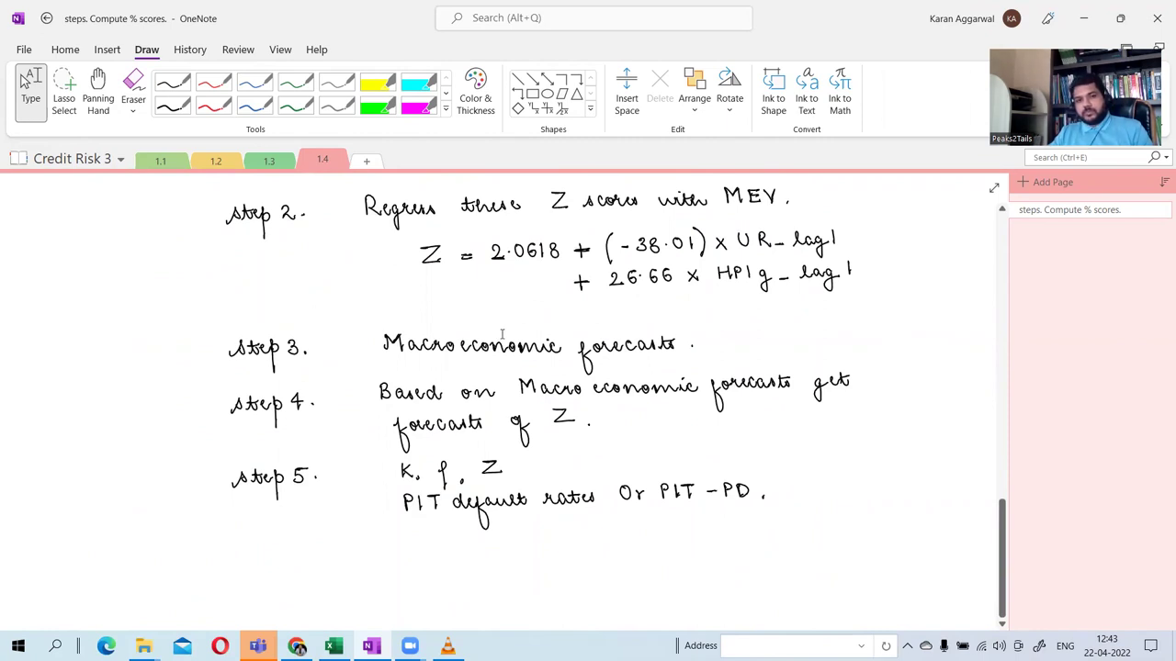
pyautogui.scroll(20, 502, 334)
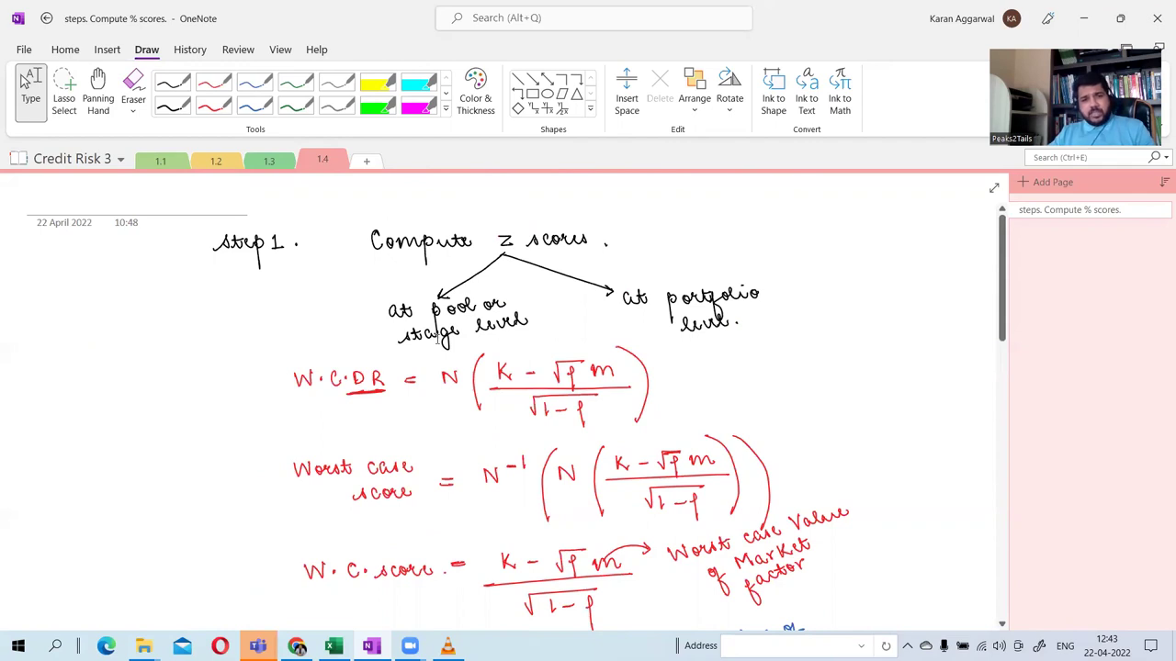
pyautogui.scroll(-8, 503, 284)
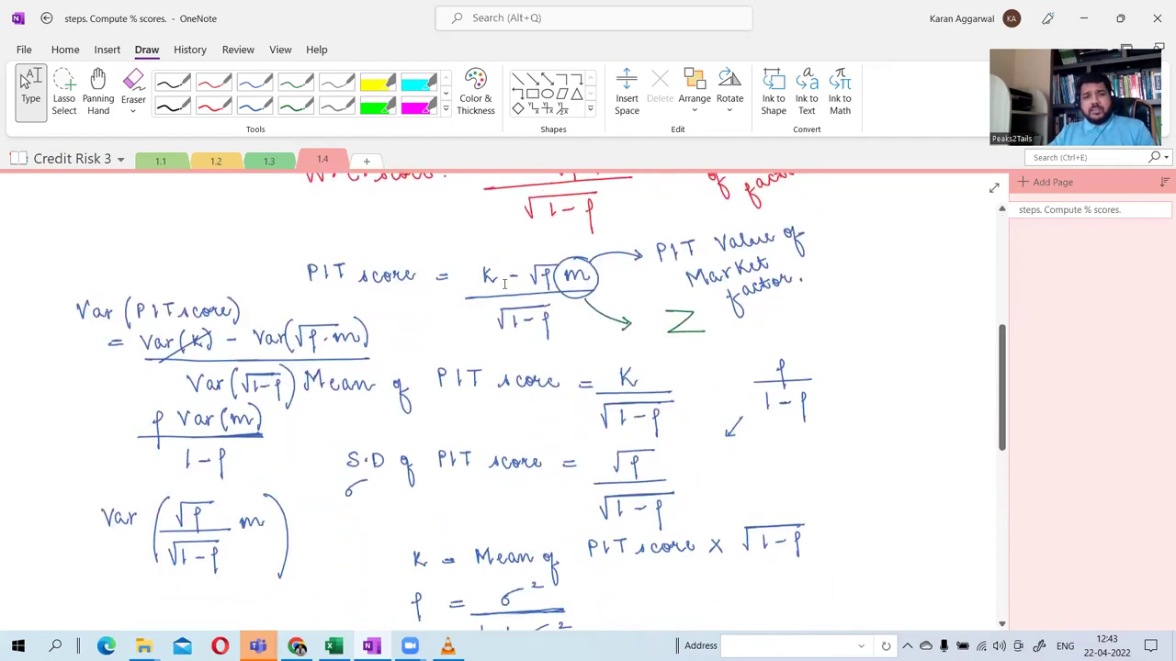
pyautogui.scroll(-4, 503, 285)
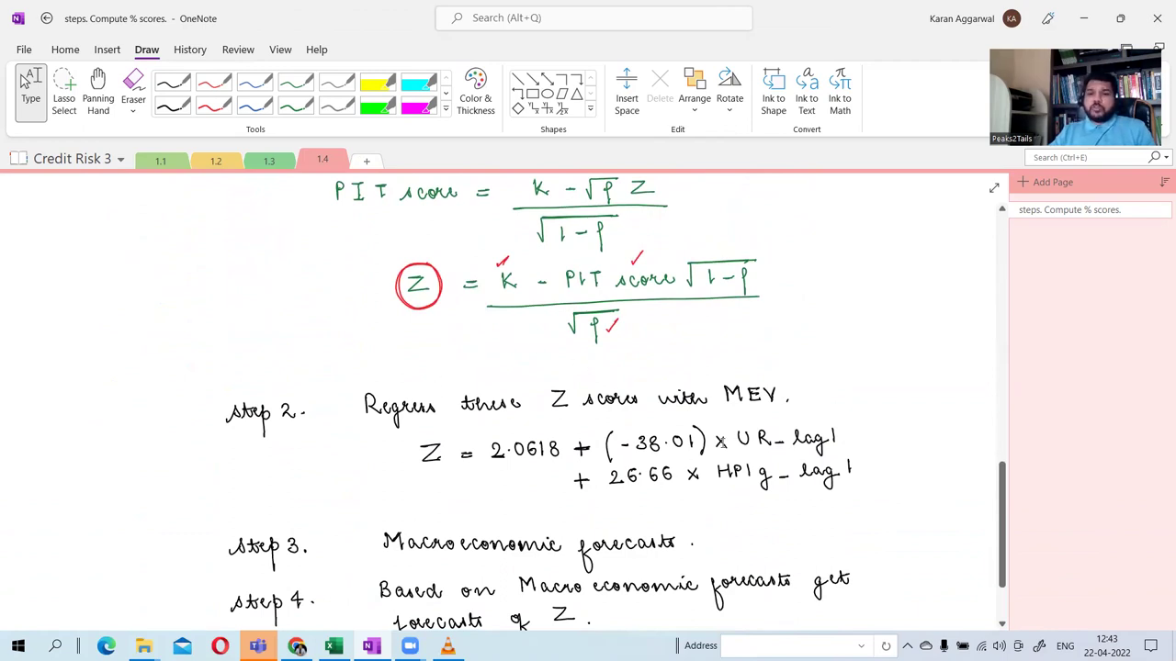
# Add a check mark beside PIT-PD in the step 5 line of the handwritten notes.
pyautogui.scroll(-2, 469, 515)
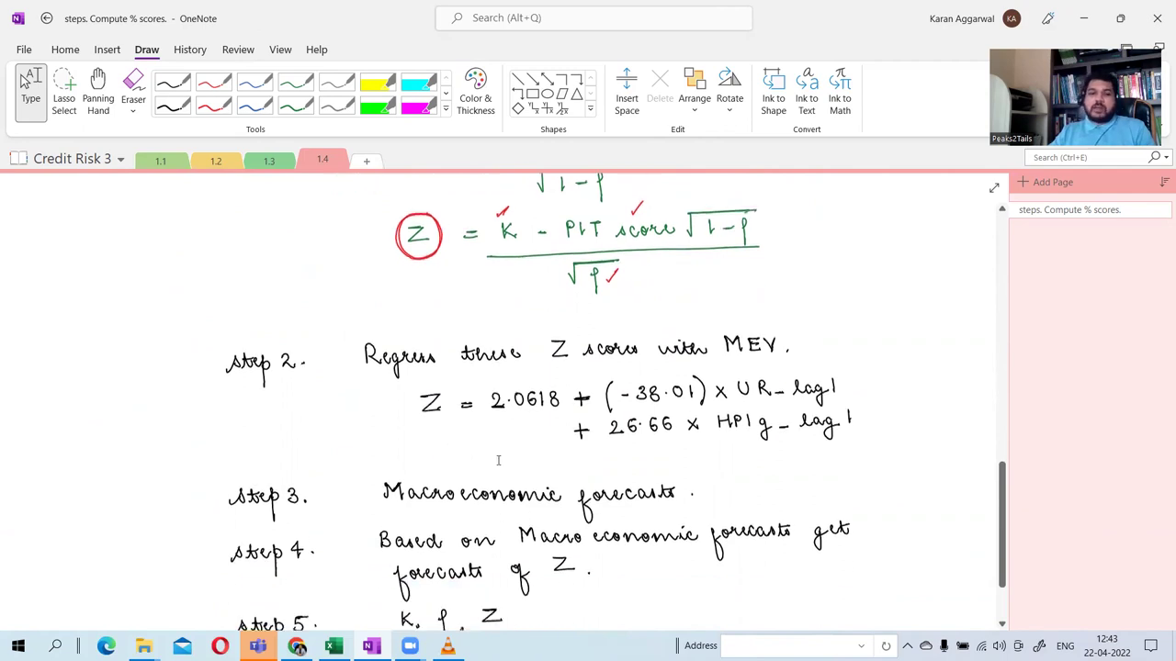
pyautogui.scroll(2, 525, 499)
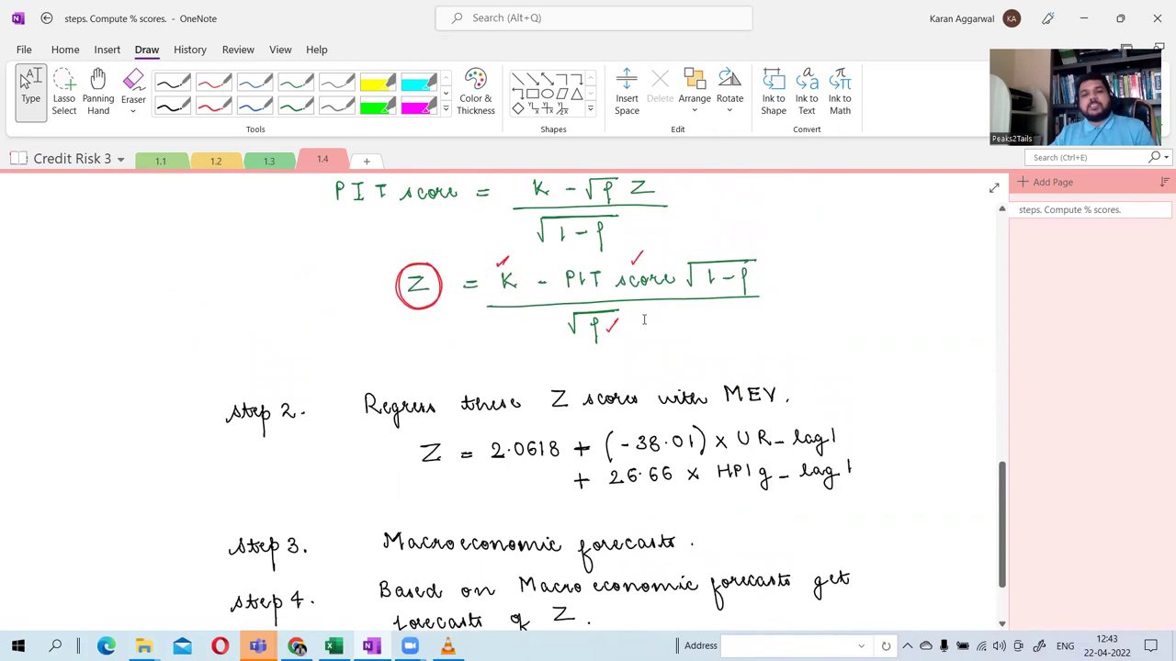
pyautogui.scroll(-4, 645, 317)
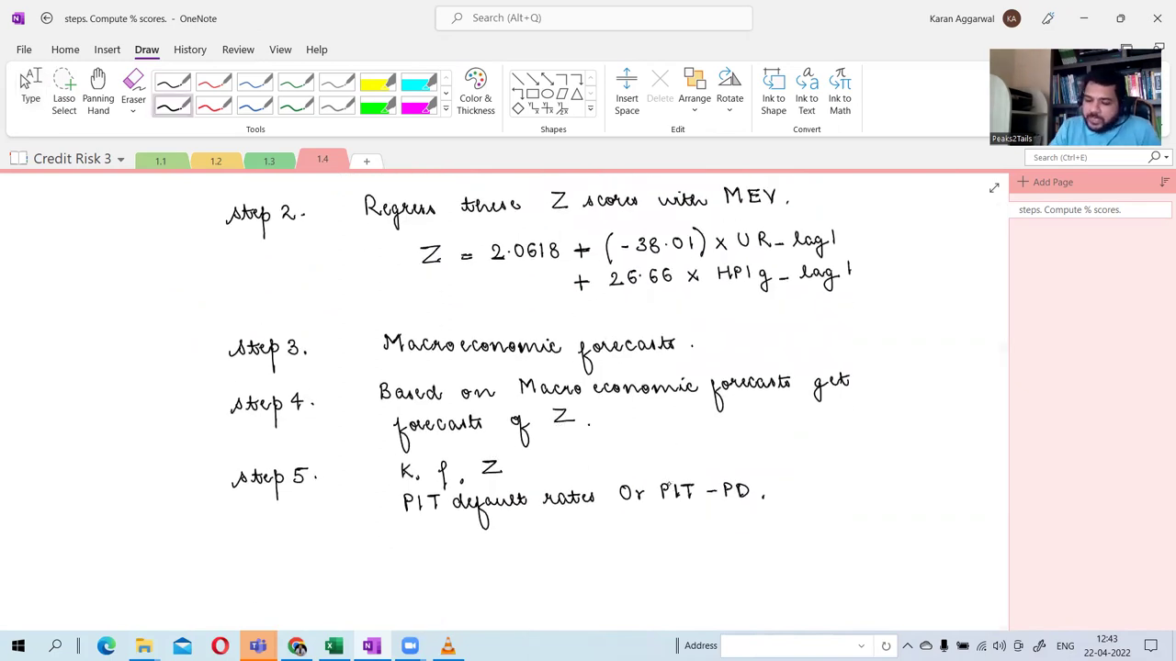
pyautogui.moveTo(691, 505); pyautogui.dragTo(711, 493)
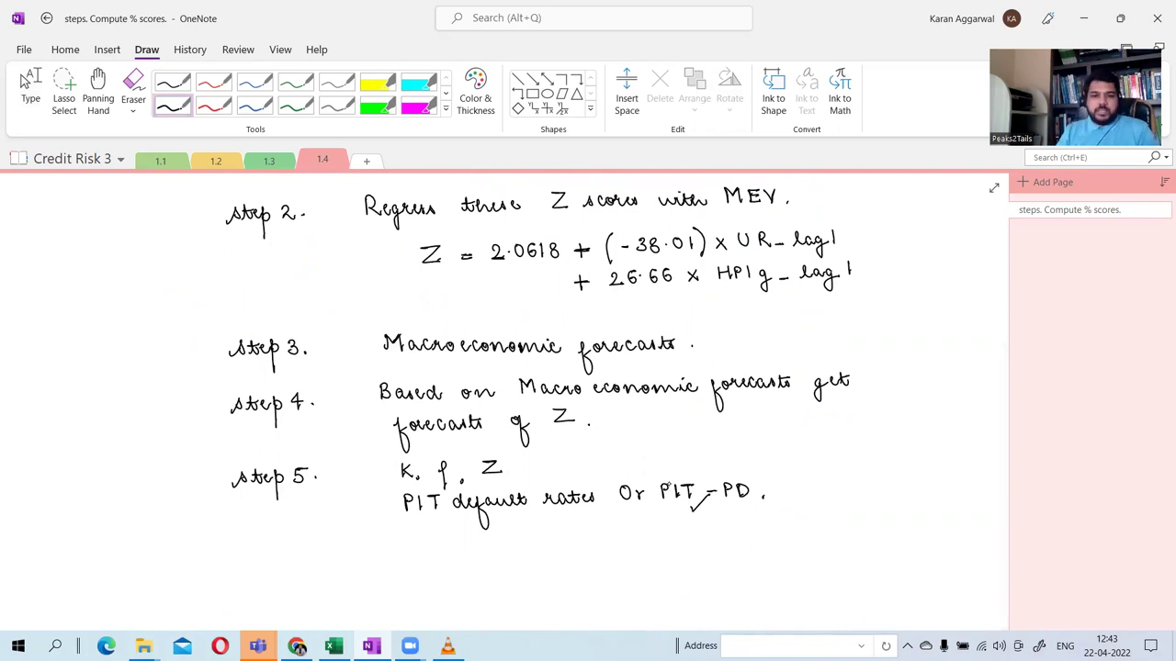
pyautogui.press('Escape')
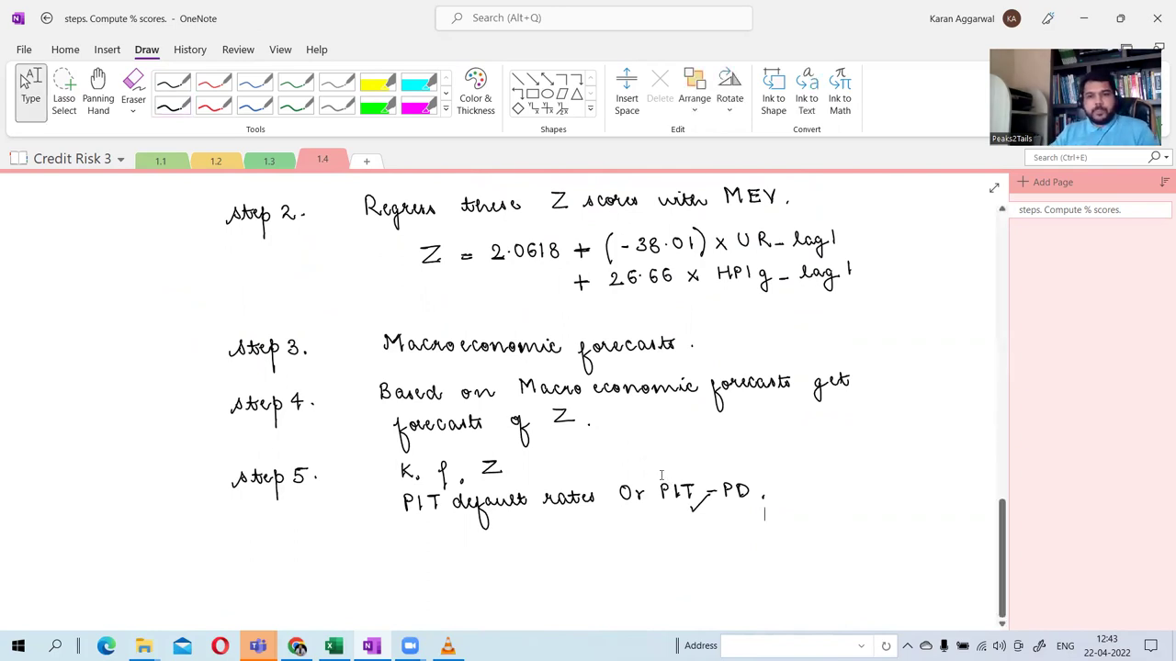
# Handwrite "Conditional probabilities of default." in black ink beneath the PIT default rates line of step 5.
pyautogui.scroll(15, 660, 475)
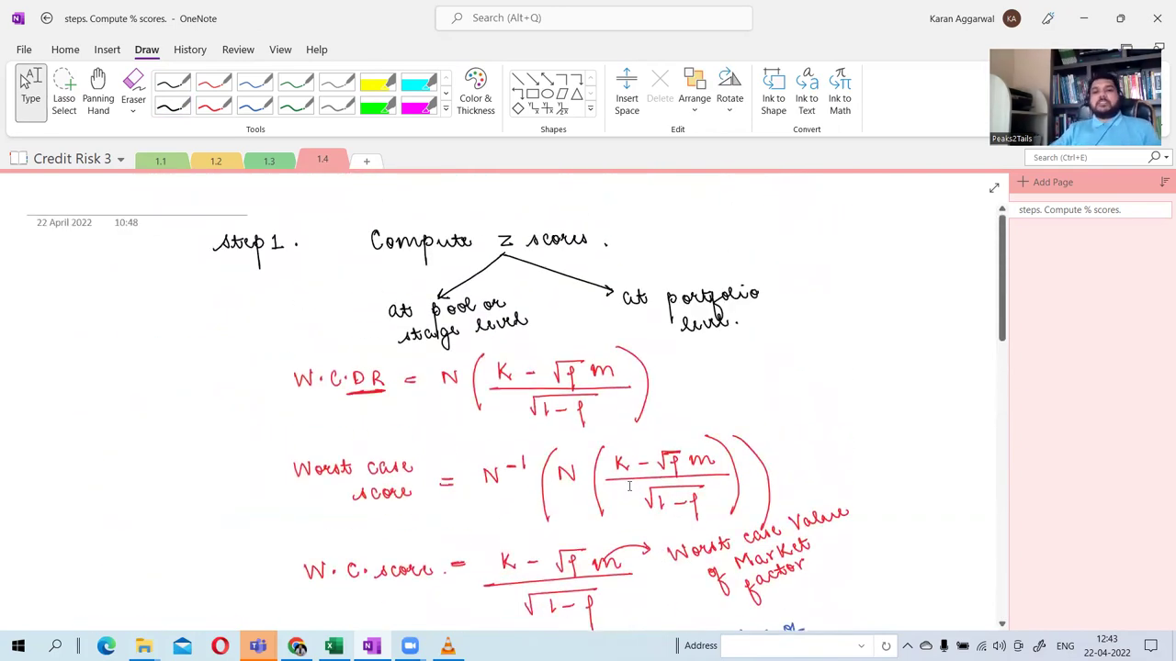
pyautogui.scroll(-15, 604, 473)
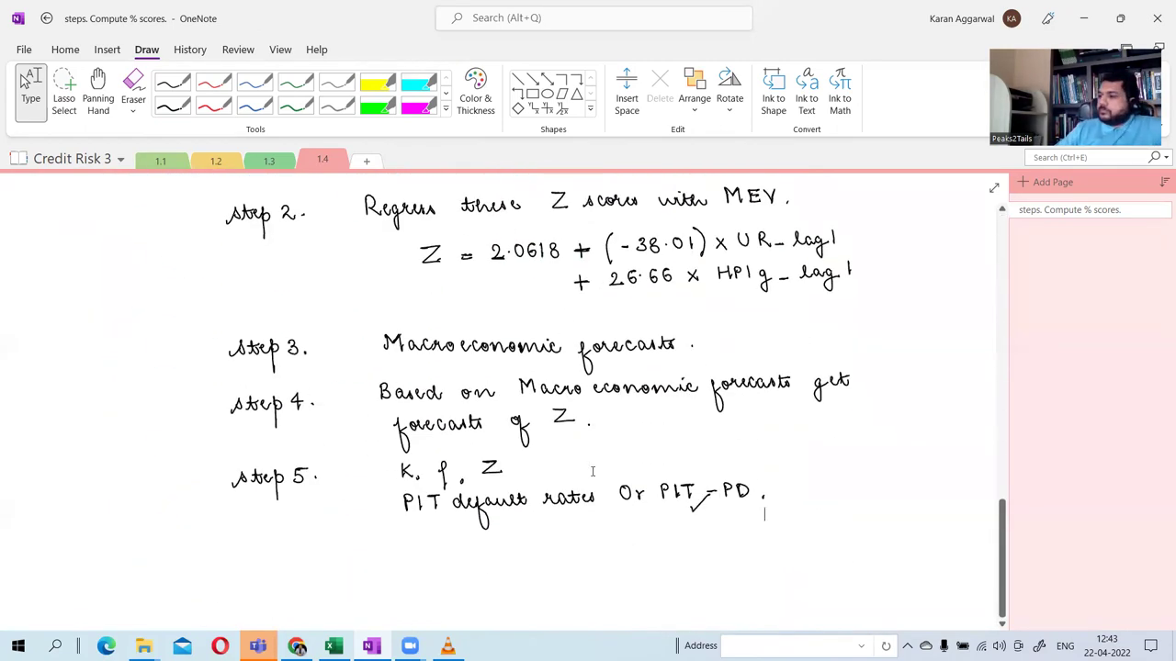
pyautogui.scroll(-2, 593, 472)
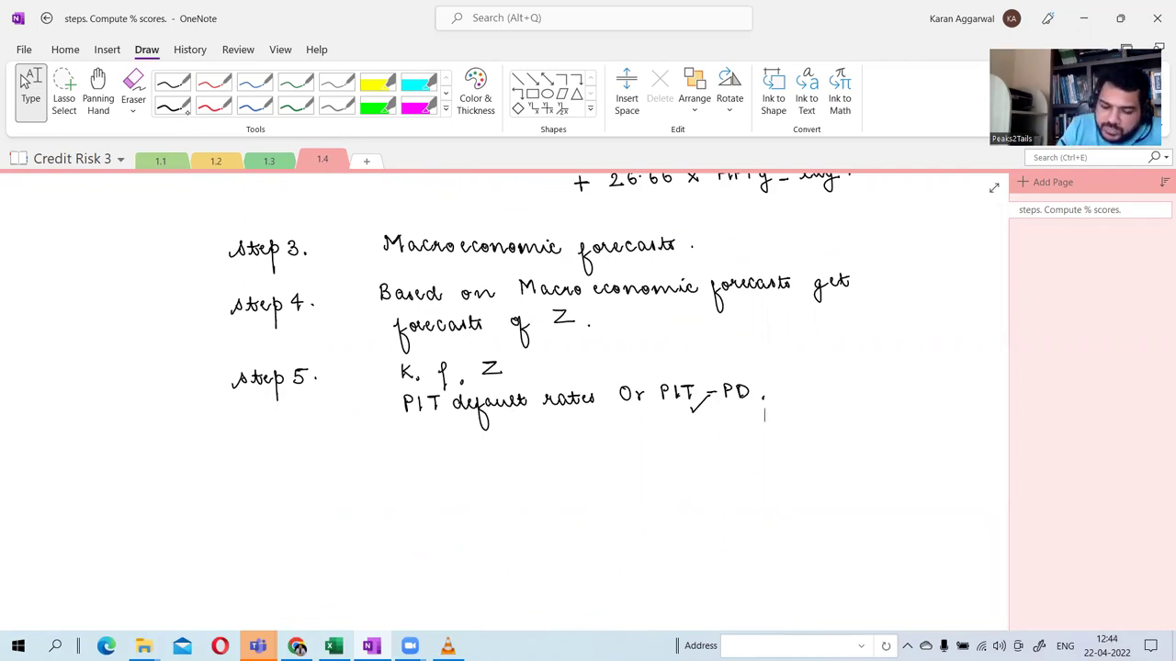
pyautogui.click(183, 111)
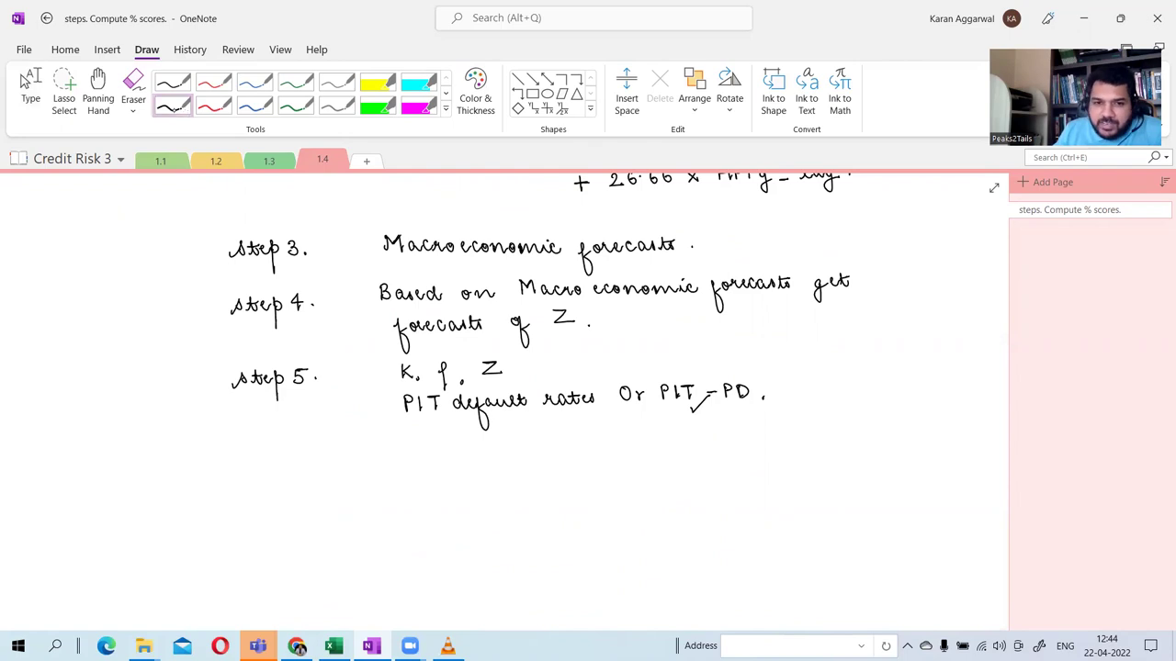
pyautogui.click(189, 49)
pyautogui.scroll(-2, 447, 302)
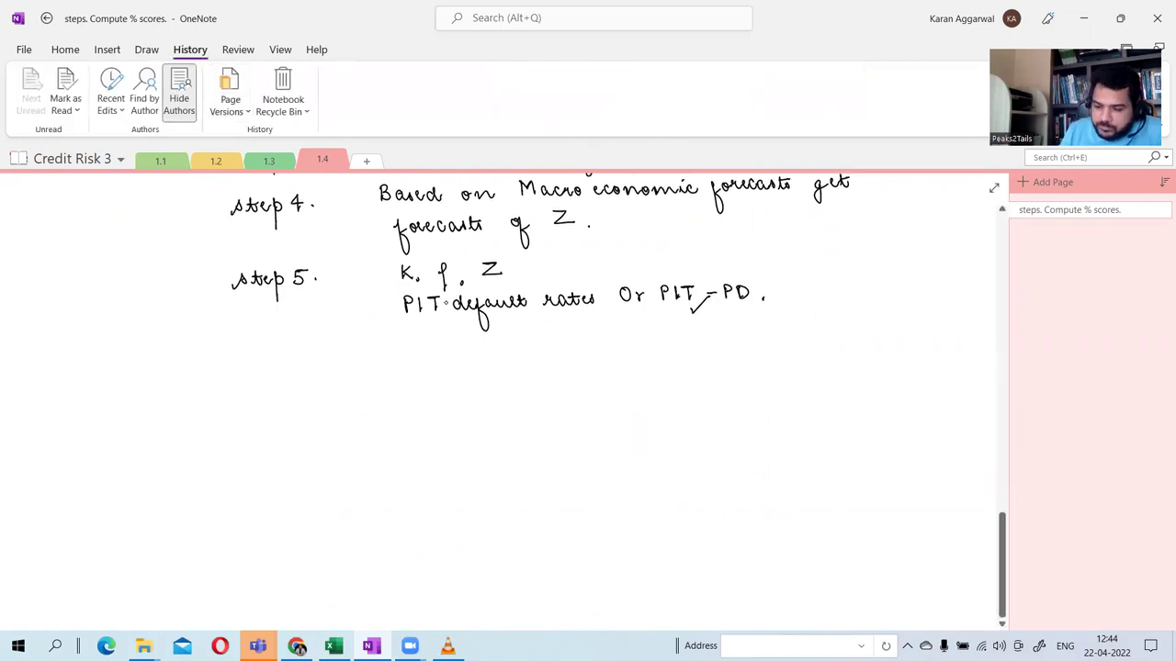
pyautogui.moveTo(415, 350); pyautogui.dragTo(415, 364)
pyautogui.moveTo(419, 353)
pyautogui.mouseDown()
pyautogui.moveTo(458, 366)
pyautogui.moveTo(540, 358)
pyautogui.mouseUp()
pyautogui.moveTo(568, 351)
pyautogui.mouseDown()
pyautogui.moveTo(570, 388)
pyautogui.moveTo(577, 360)
pyautogui.moveTo(634, 364)
pyautogui.moveTo(684, 347)
pyautogui.mouseUp()
pyautogui.moveTo(680, 352)
pyautogui.mouseDown()
pyautogui.moveTo(703, 353)
pyautogui.moveTo(730, 378)
pyautogui.mouseUp()
pyautogui.moveTo(718, 355); pyautogui.dragTo(779, 356)
pyautogui.moveTo(779, 353)
pyautogui.mouseDown()
pyautogui.moveTo(786, 376)
pyautogui.moveTo(845, 341)
pyautogui.mouseUp()
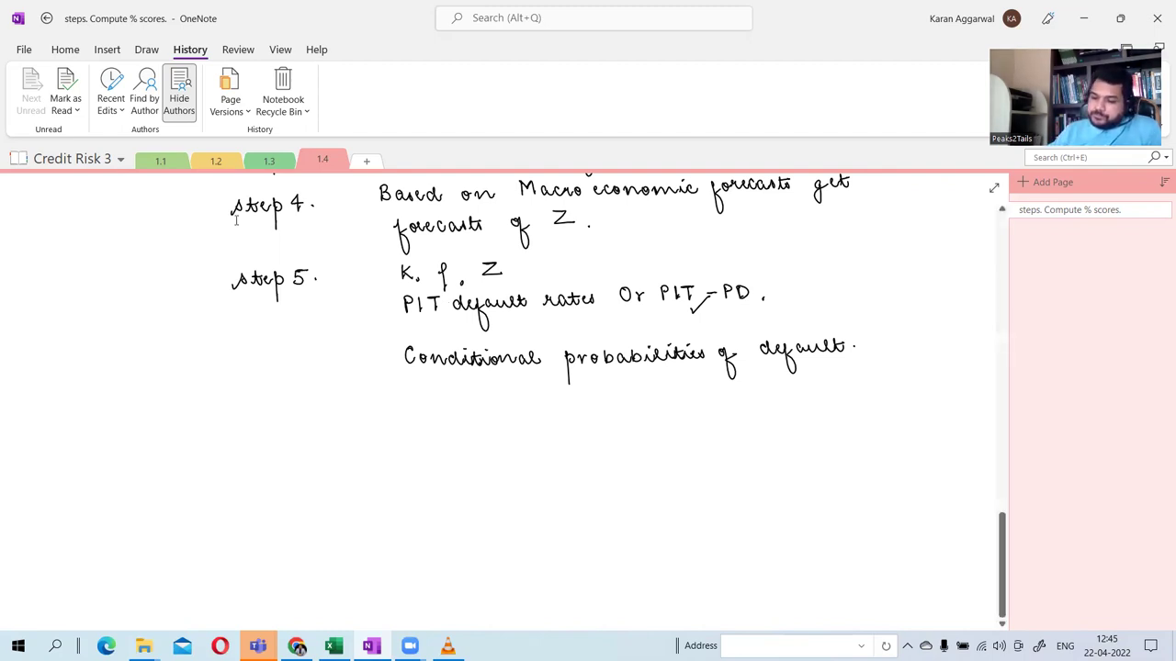
# Look back over the step 1 notes, and switch to Excel to inspect the PIT default rates in P28:P30 on sheet 1.2.
pyautogui.scroll(15, 853, 367)
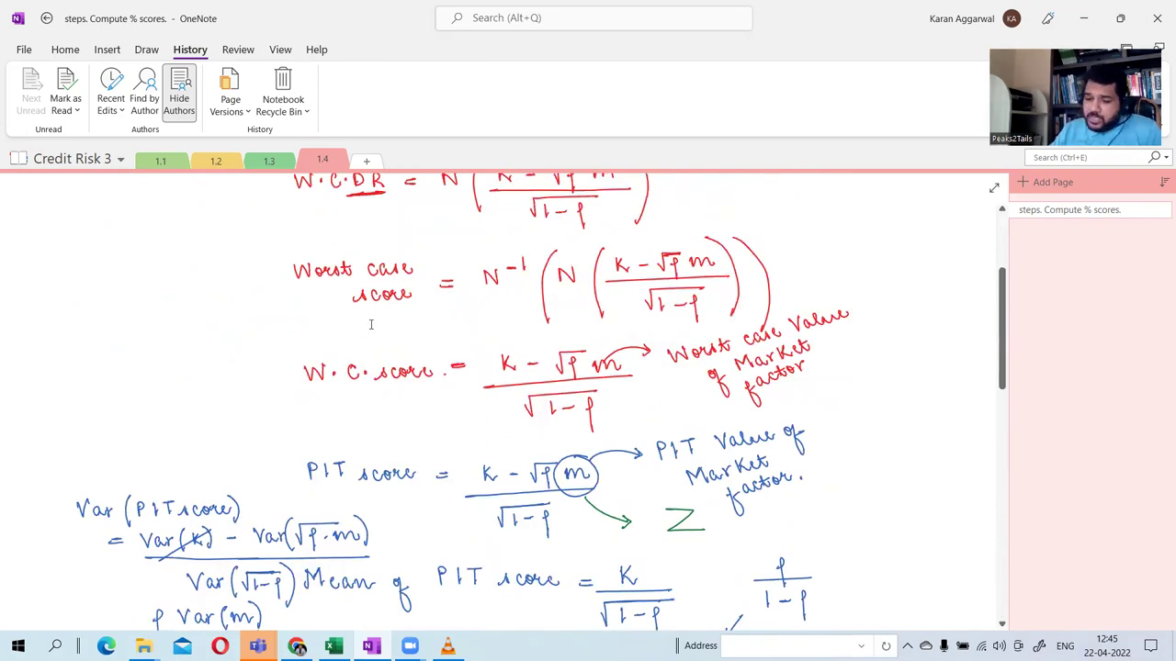
pyautogui.scroll(3, 371, 324)
pyautogui.scroll(-10, 434, 364)
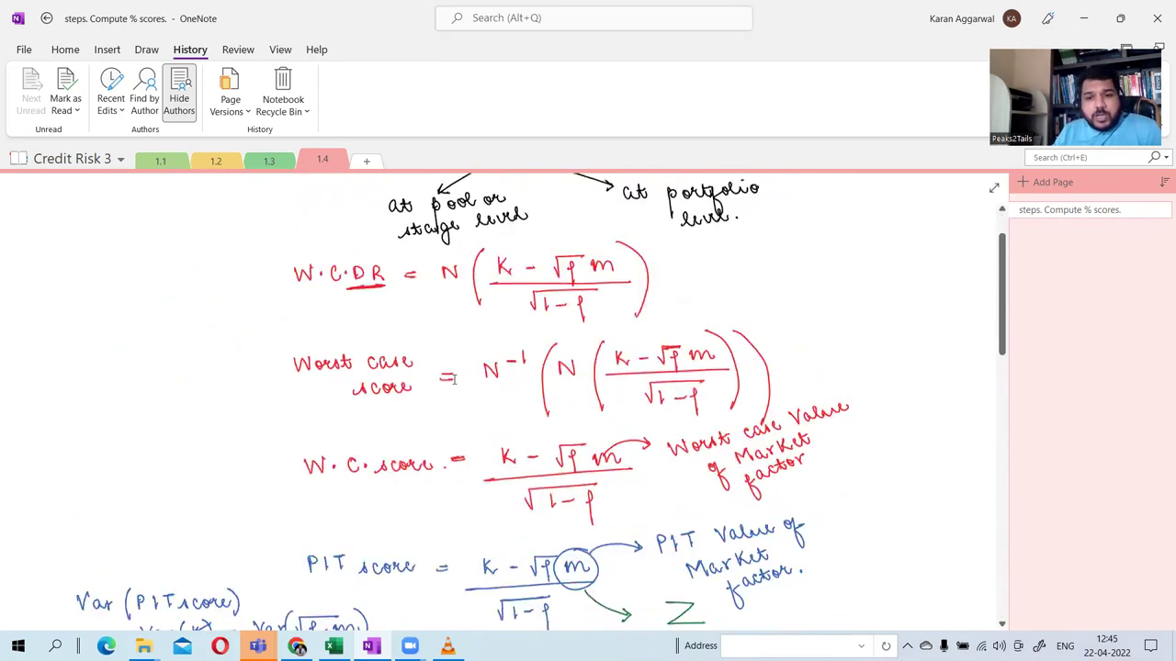
pyautogui.click(333, 646)
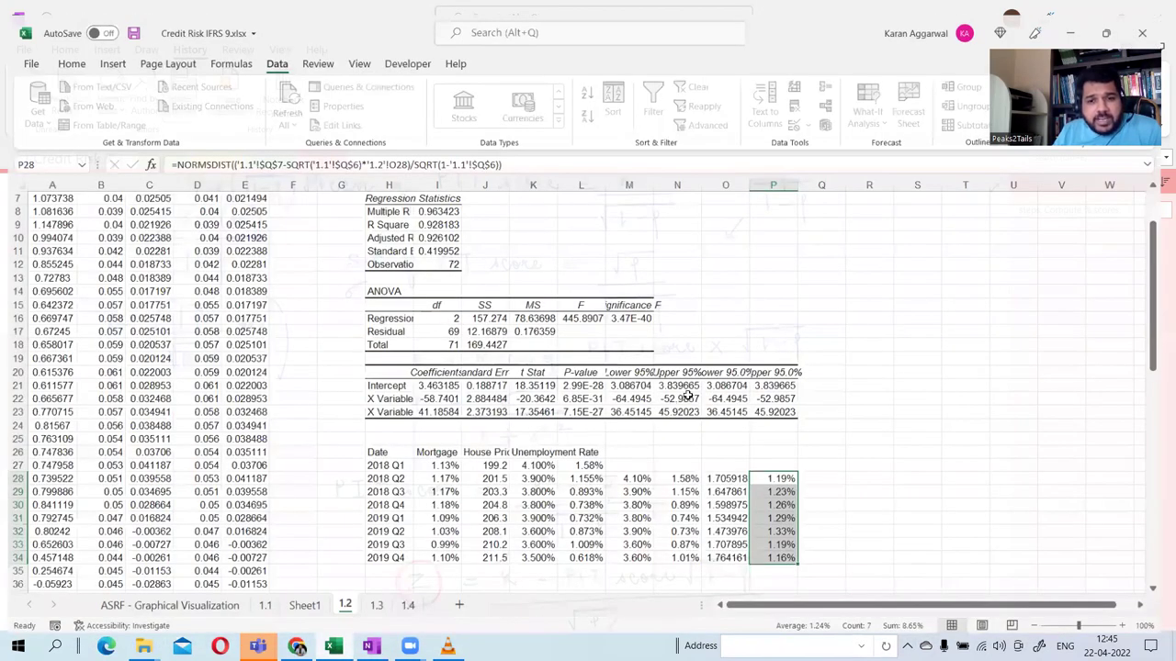
pyautogui.scroll(-2, 687, 395)
pyautogui.click(768, 394)
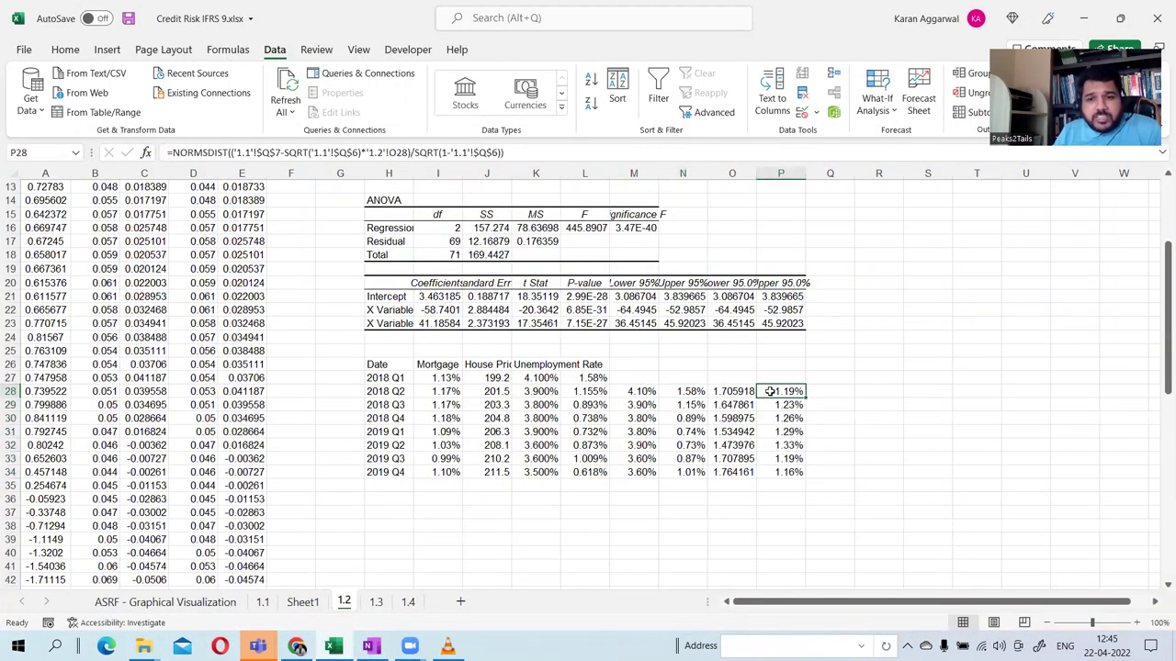
pyautogui.click(776, 407)
pyautogui.click(779, 420)
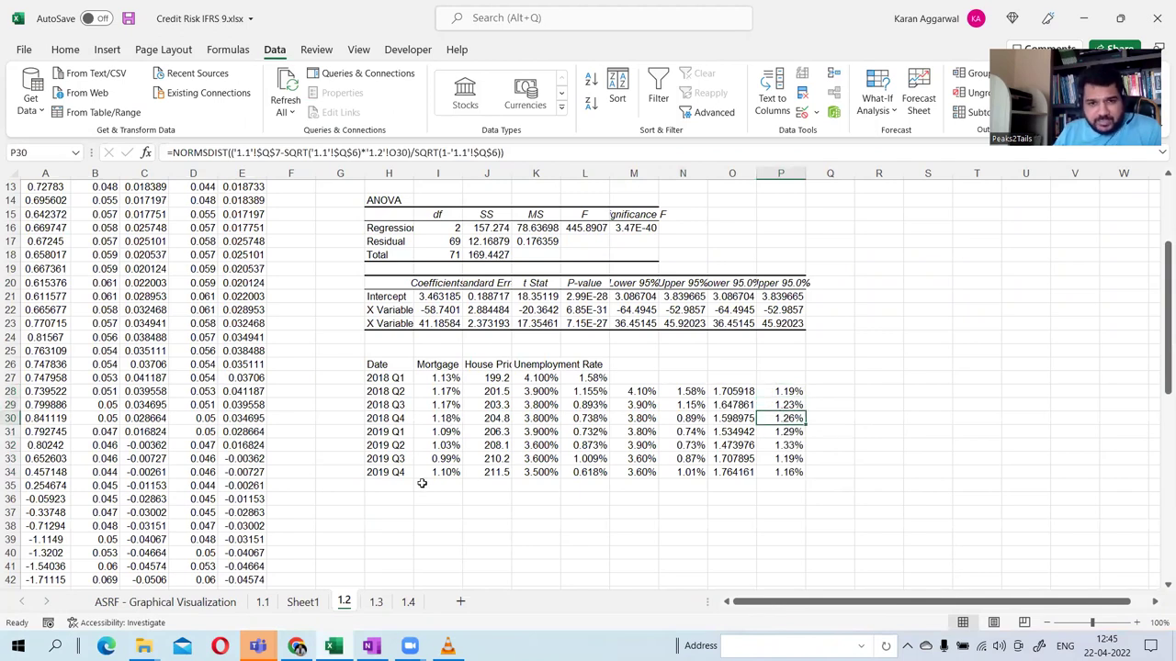
# Switch to OneNote and reread the notes from the step 1 Z score derivation to the conditional default probabilities line.
pyautogui.hotkey('alt', 'Tab')
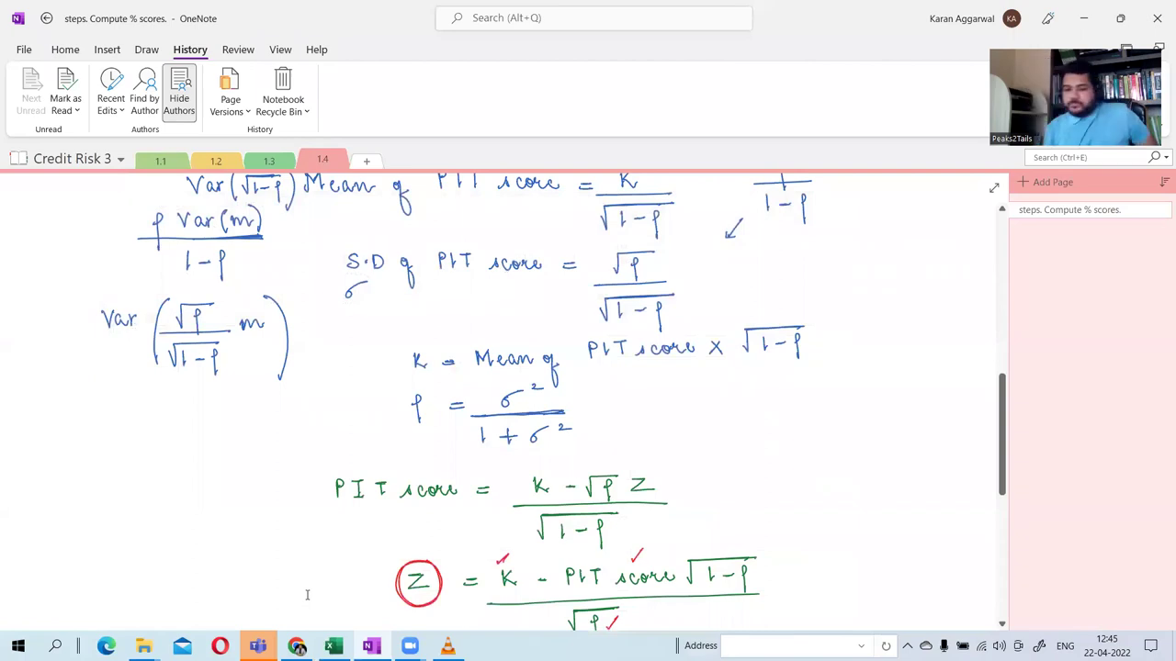
pyautogui.scroll(-10, 317, 586)
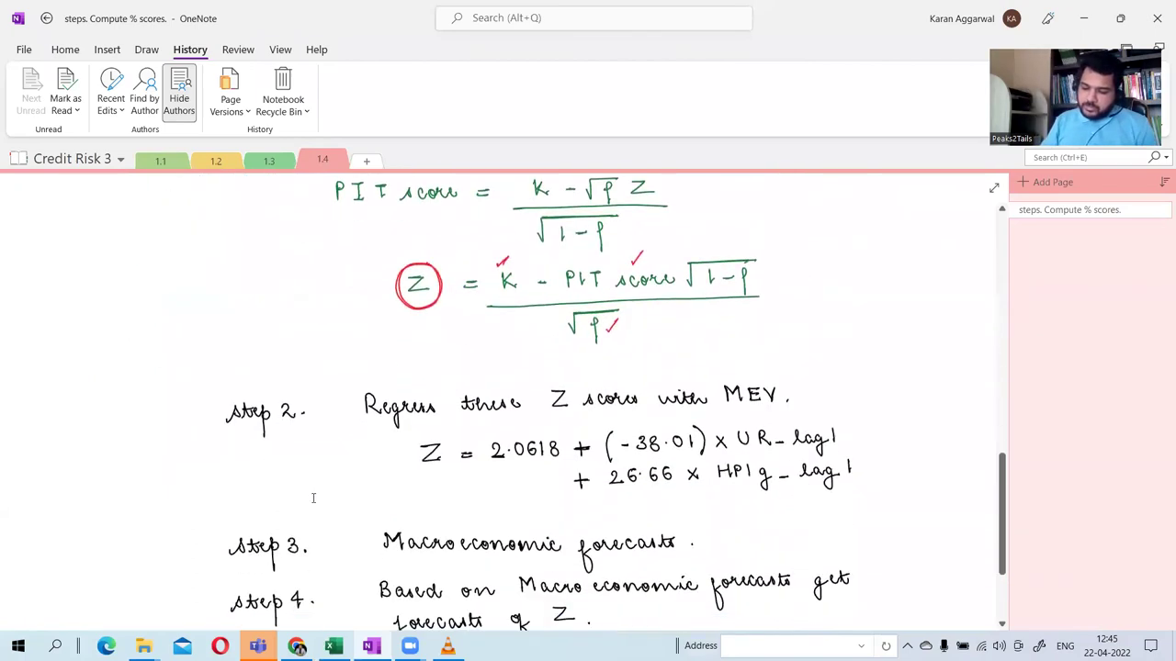
pyautogui.scroll(15, 297, 497)
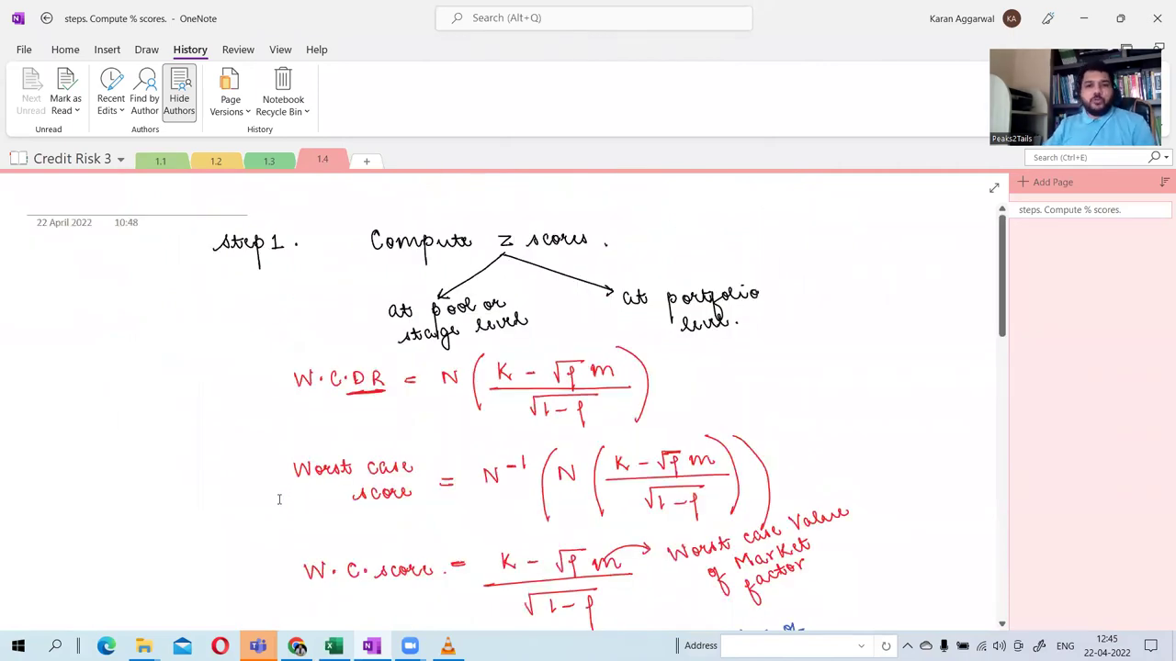
pyautogui.scroll(-10, 286, 497)
pyautogui.scroll(-4, 386, 524)
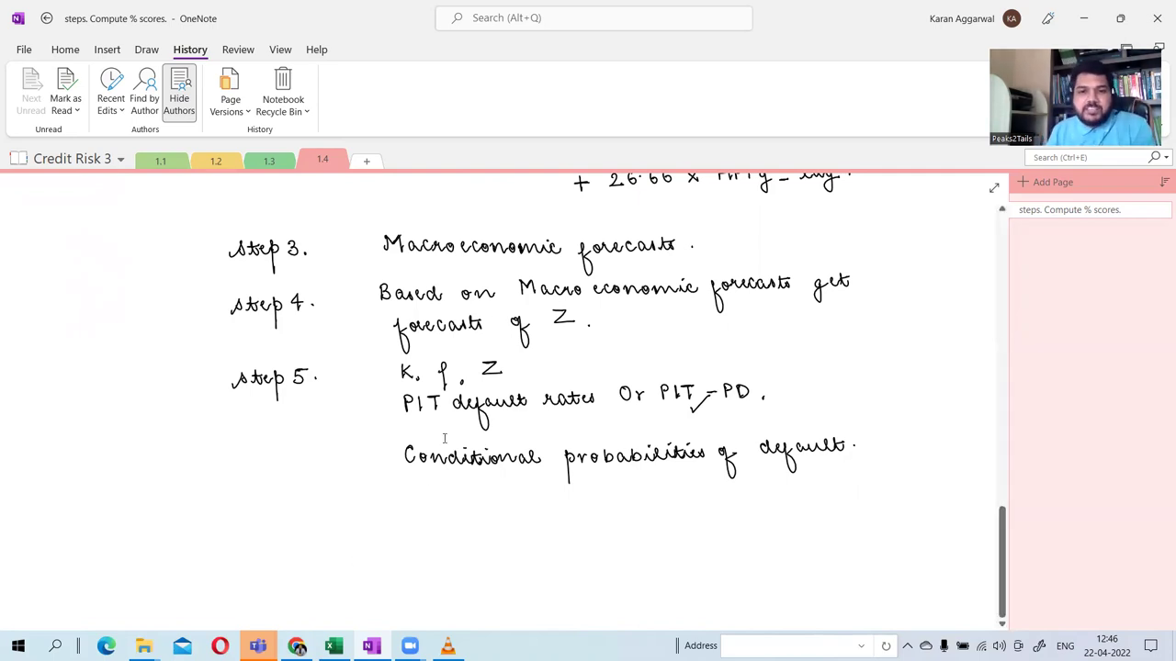
pyautogui.scroll(1, 487, 413)
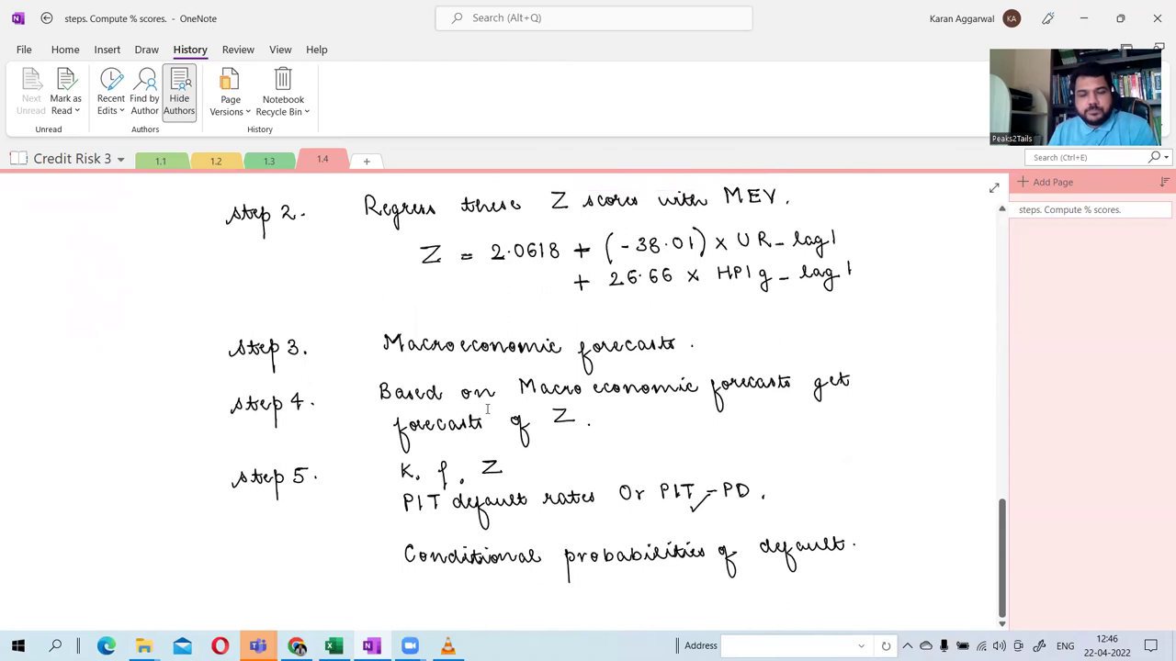
pyautogui.scroll(2, 491, 413)
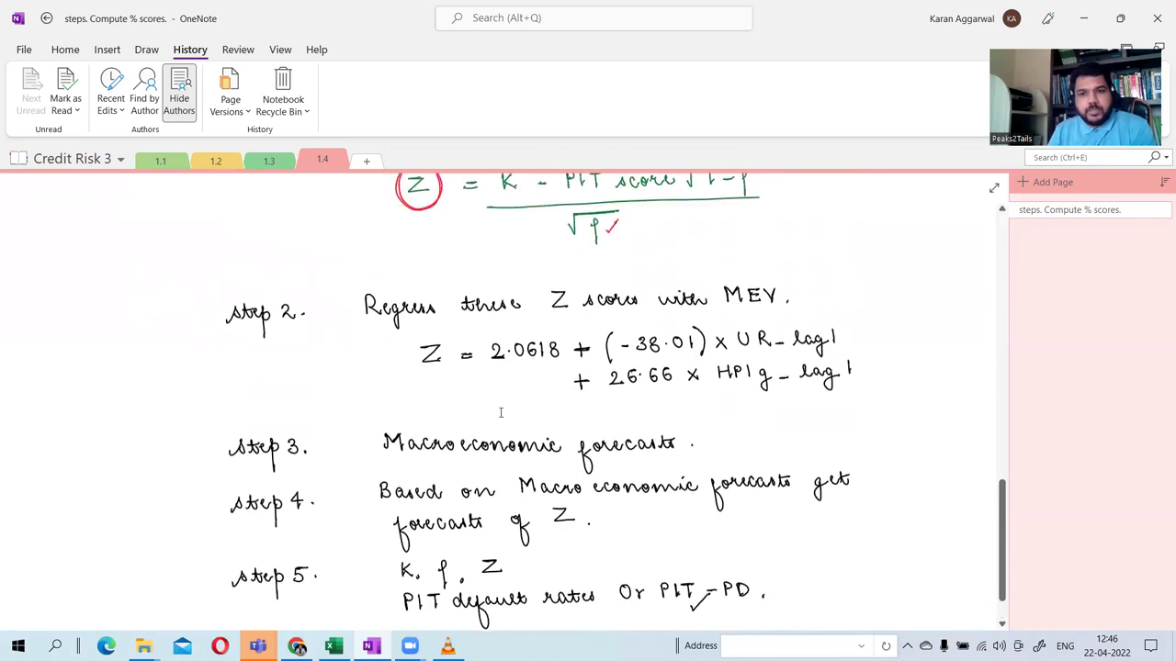
pyautogui.scroll(7, 495, 413)
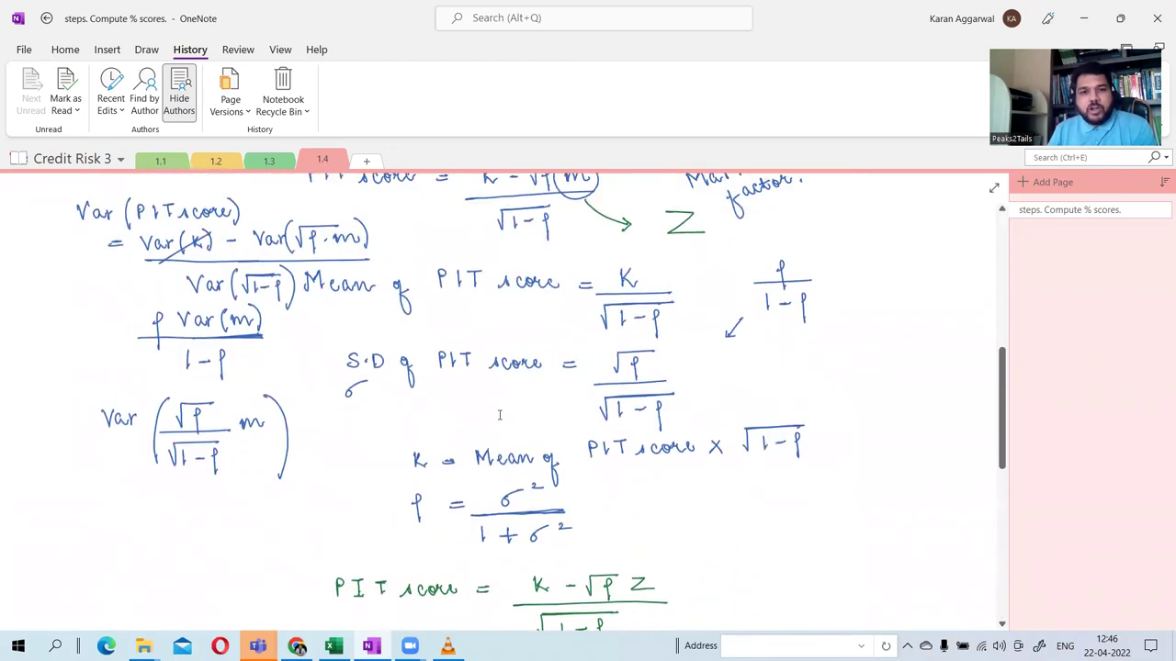
pyautogui.scroll(3, 499, 415)
pyautogui.scroll(-15, 506, 432)
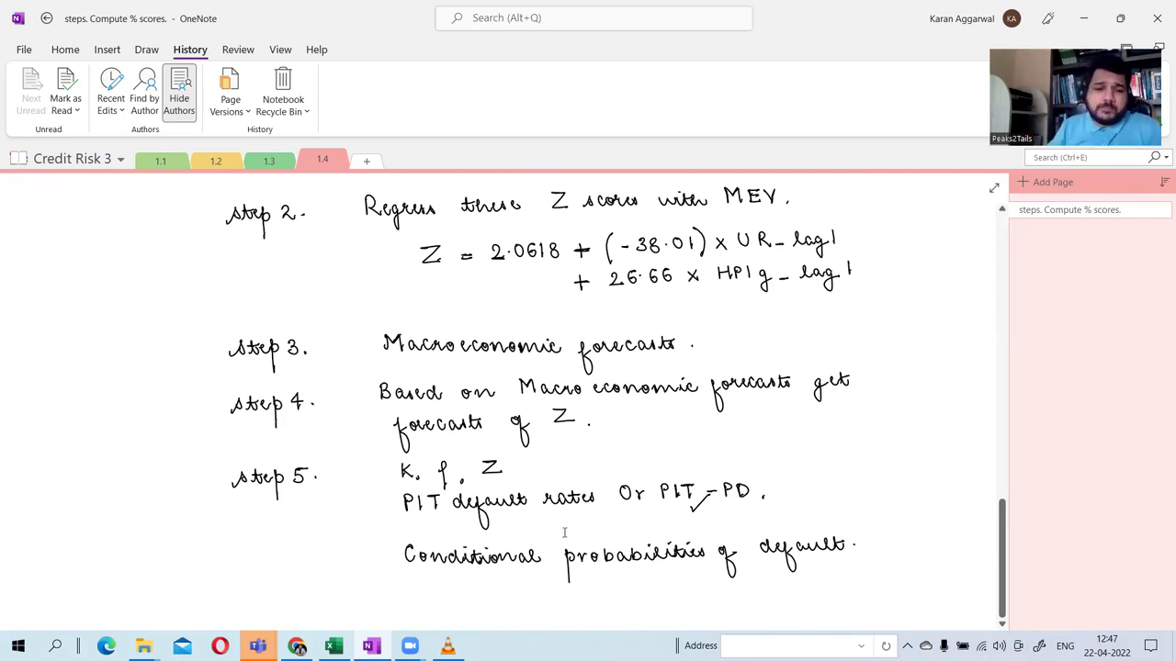
# Switch to Excel, open sheet 1.3 and examine the Lambda input in D2 above the PD table.
pyautogui.click(334, 645)
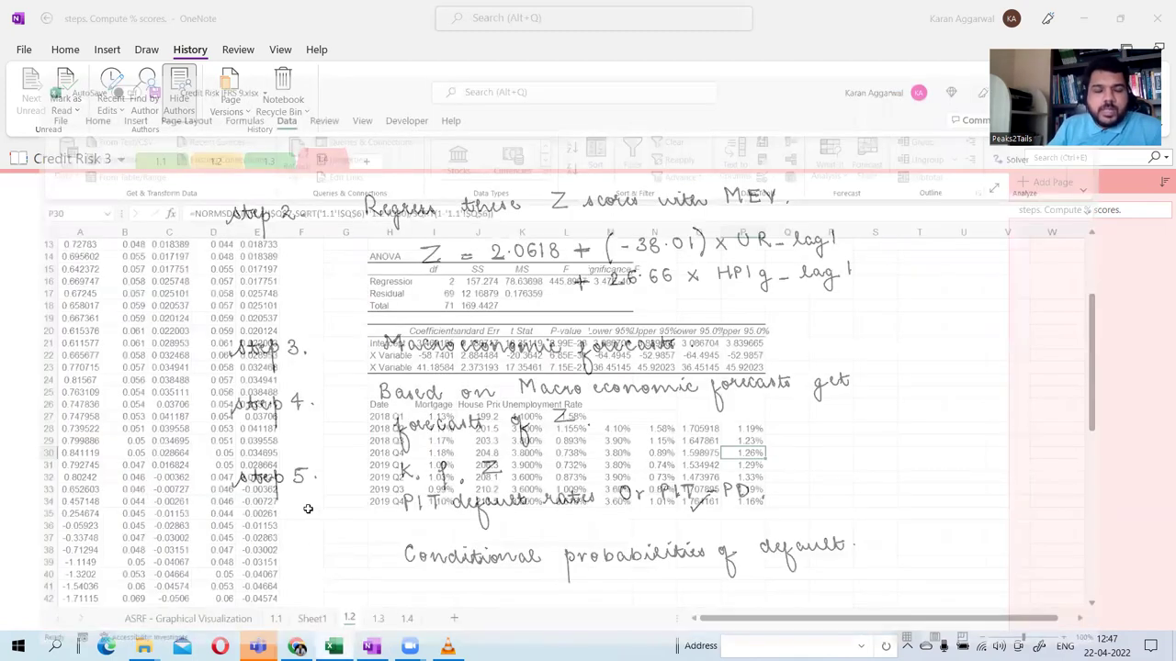
pyautogui.click(376, 601)
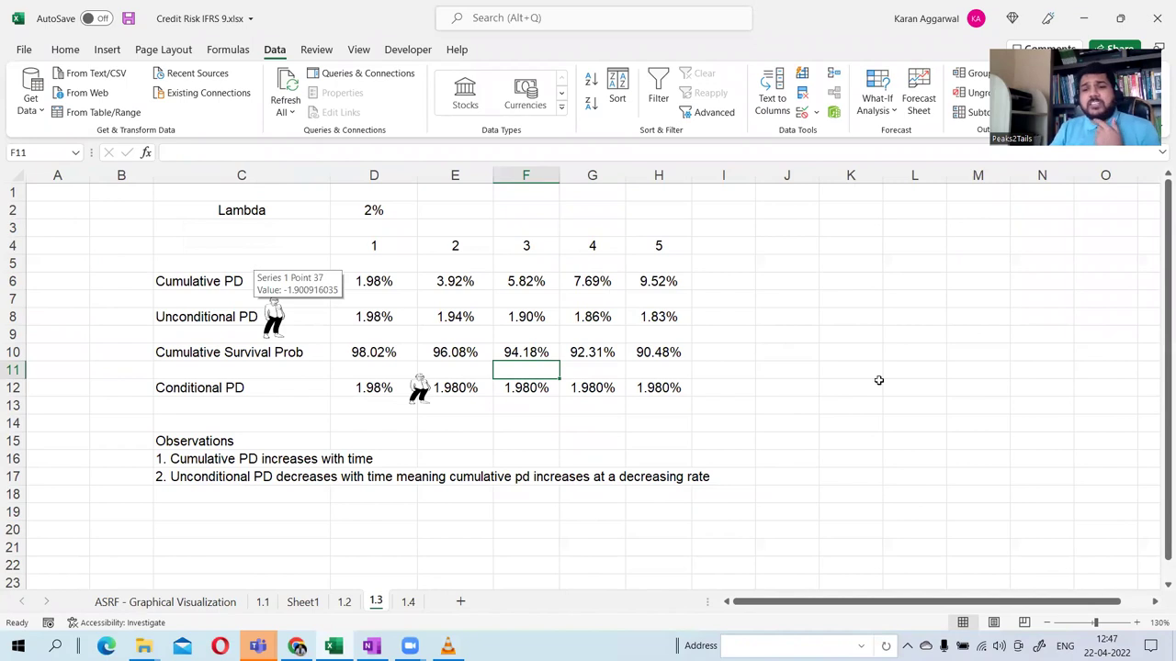
pyautogui.click(1137, 624)
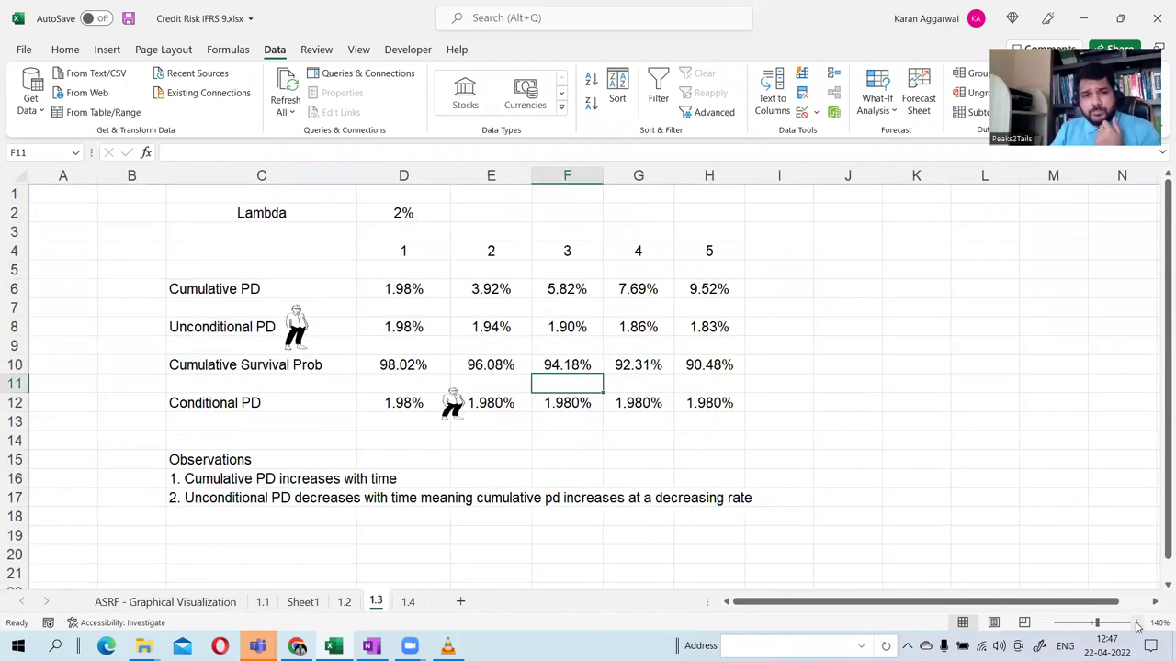
pyautogui.click(1137, 623)
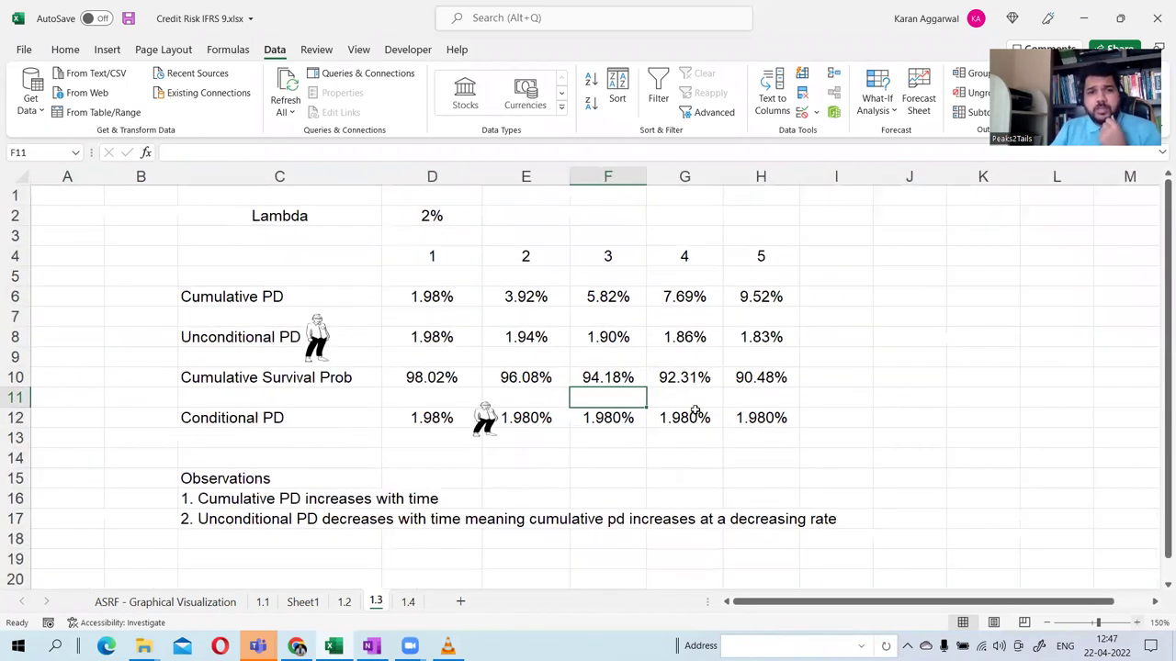
pyautogui.click(304, 217)
pyautogui.click(415, 214)
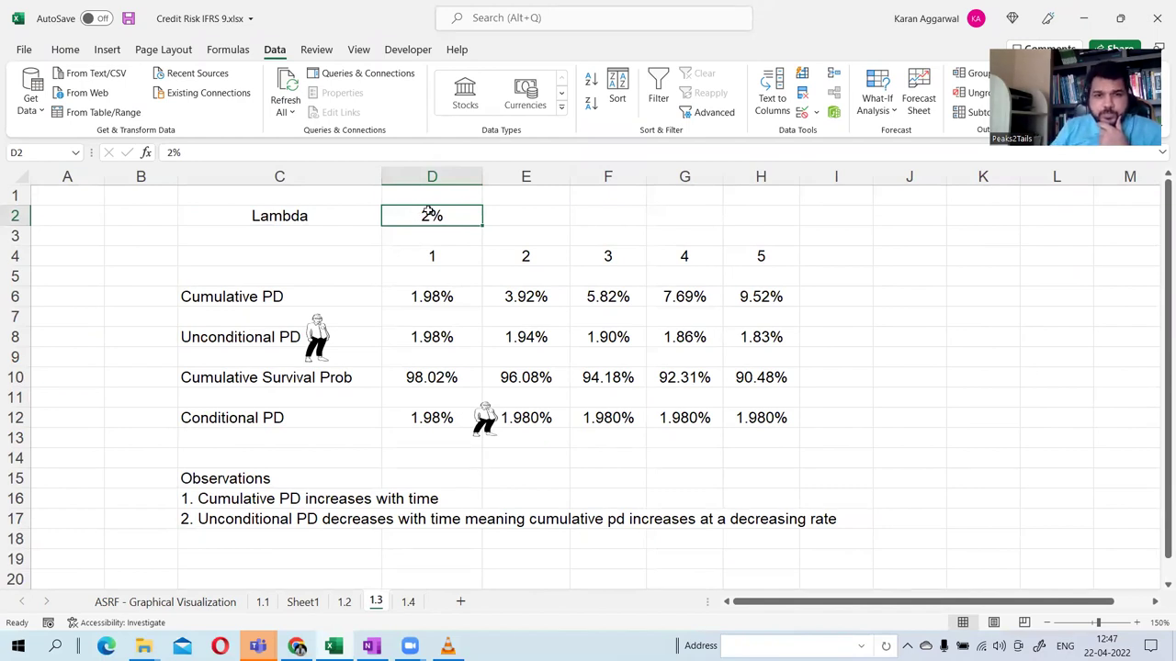
pyautogui.click(334, 213)
pyautogui.click(407, 215)
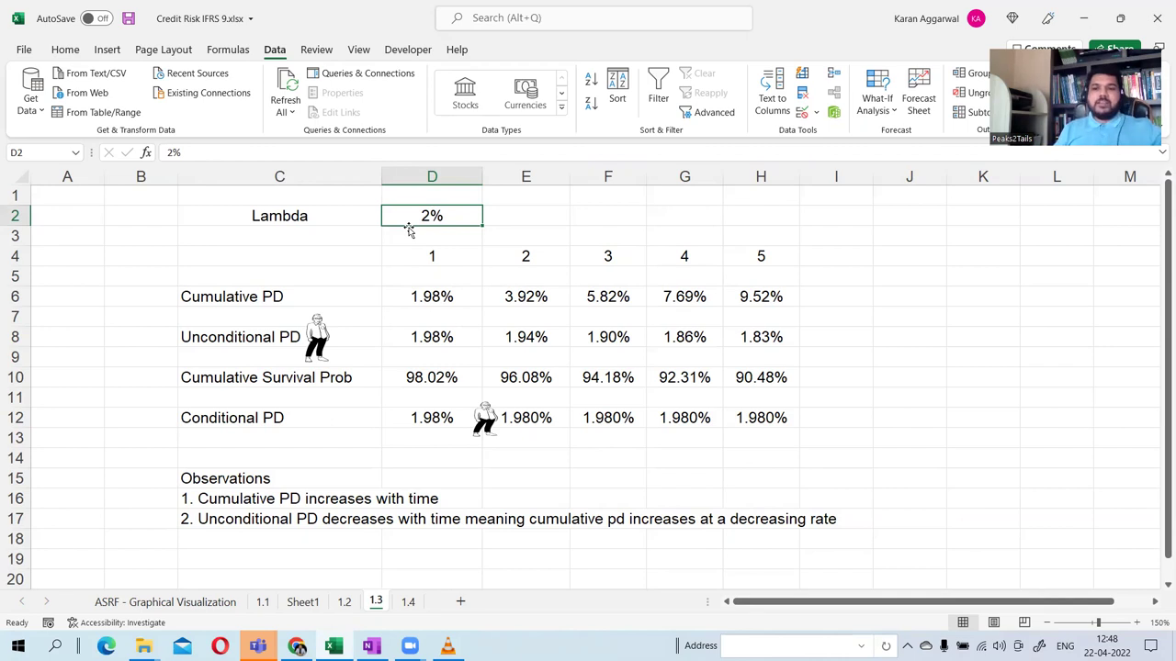
# Switch to OneNote and handwrite the heading "Exponential" with the formula Cum. P.D = 1 - e^(-λt) below step 5.
pyautogui.click(371, 646)
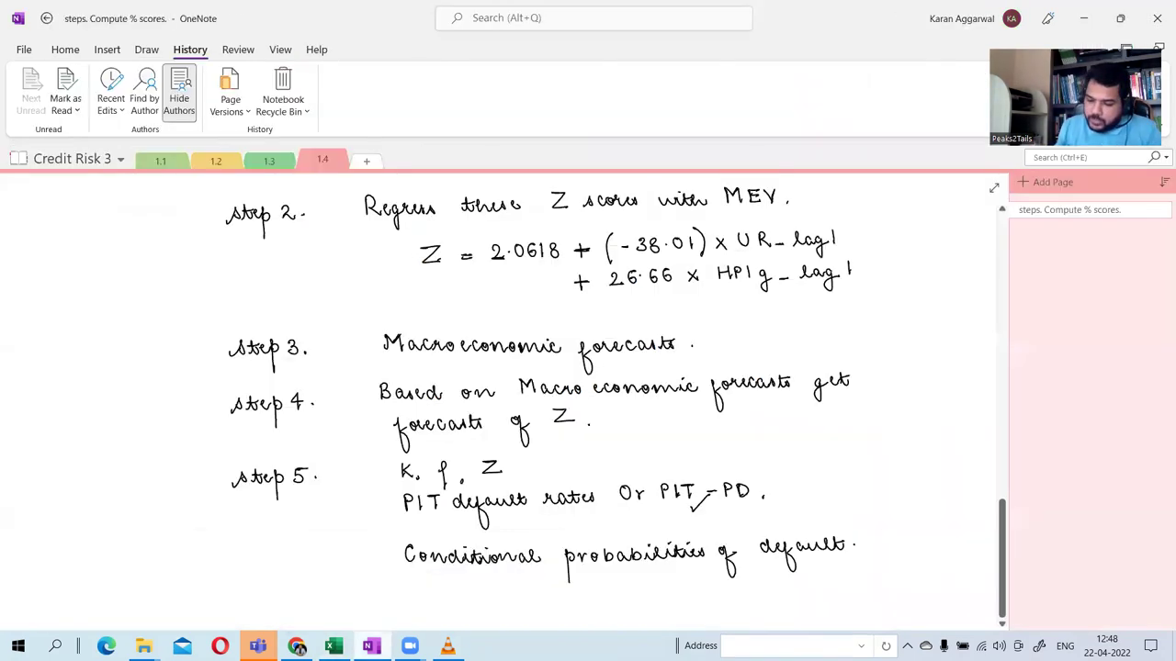
pyautogui.scroll(-3, 404, 581)
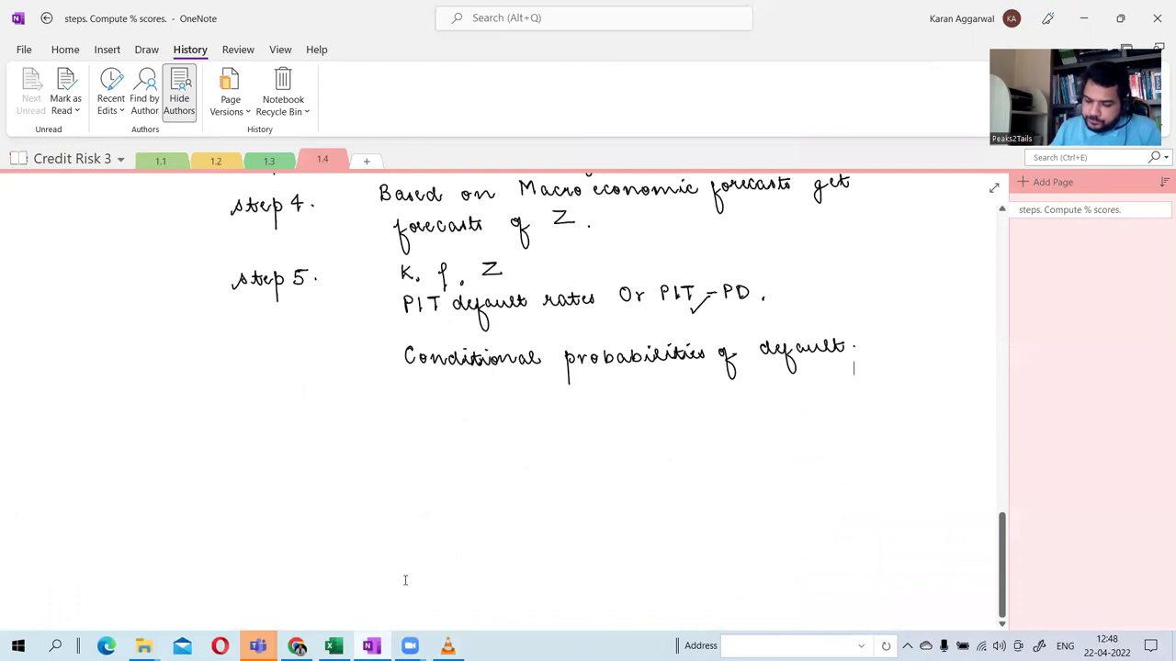
pyautogui.moveTo(330, 400)
pyautogui.mouseDown()
pyautogui.moveTo(326, 423)
pyautogui.moveTo(351, 419)
pyautogui.moveTo(357, 434)
pyautogui.moveTo(417, 404)
pyautogui.moveTo(457, 415)
pyautogui.mouseUp()
pyautogui.moveTo(342, 439); pyautogui.dragTo(426, 450)
pyautogui.click(416, 446)
pyautogui.moveTo(425, 437)
pyautogui.mouseDown()
pyautogui.moveTo(426, 450)
pyautogui.moveTo(607, 439)
pyautogui.mouseUp()
pyautogui.moveTo(602, 429); pyautogui.dragTo(611, 429)
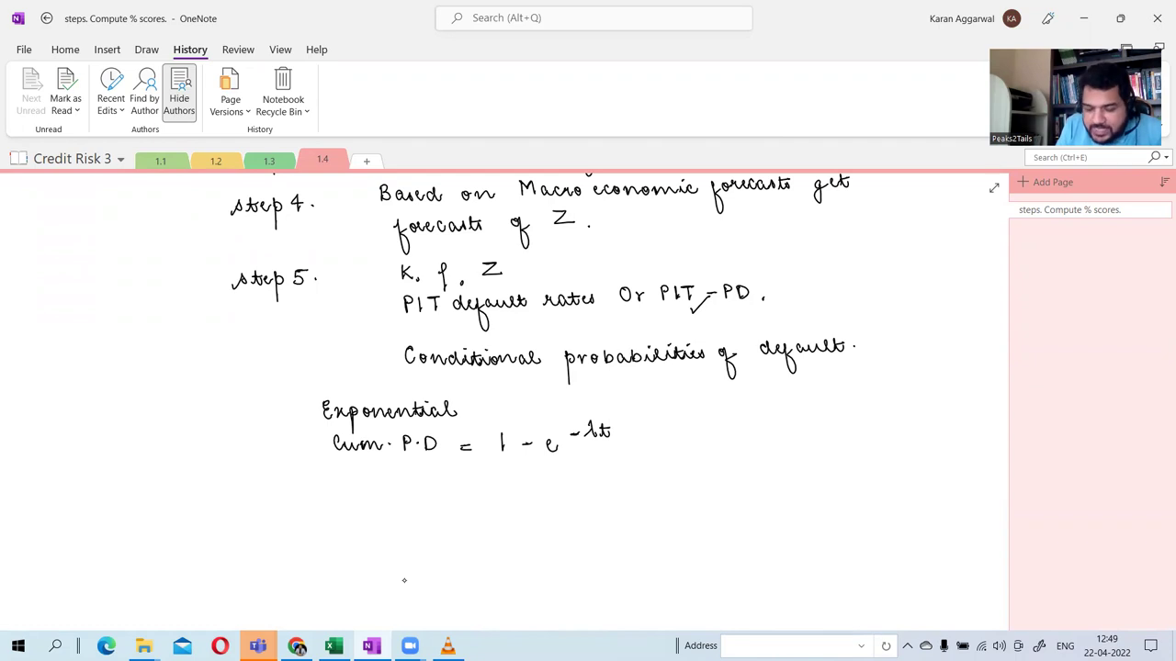
# Handwrite the year 1 and year 2 substitutions, 1 - e^(-0.02×1) and 1 - e^(-0.02×2), under the cumulative PD formula.
pyautogui.moveTo(464, 492); pyautogui.dragTo(479, 492)
pyautogui.moveTo(499, 479)
pyautogui.mouseDown()
pyautogui.moveTo(500, 499)
pyautogui.moveTo(548, 492)
pyautogui.moveTo(579, 462)
pyautogui.moveTo(639, 471)
pyautogui.moveTo(623, 471)
pyautogui.mouseUp()
pyautogui.click(590, 470)
pyautogui.moveTo(650, 460); pyautogui.dragTo(650, 471)
pyautogui.moveTo(460, 533)
pyautogui.mouseDown()
pyautogui.moveTo(537, 540)
pyautogui.moveTo(595, 516)
pyautogui.moveTo(662, 524)
pyautogui.mouseUp()
pyautogui.click(581, 521)
pyautogui.click(677, 525)
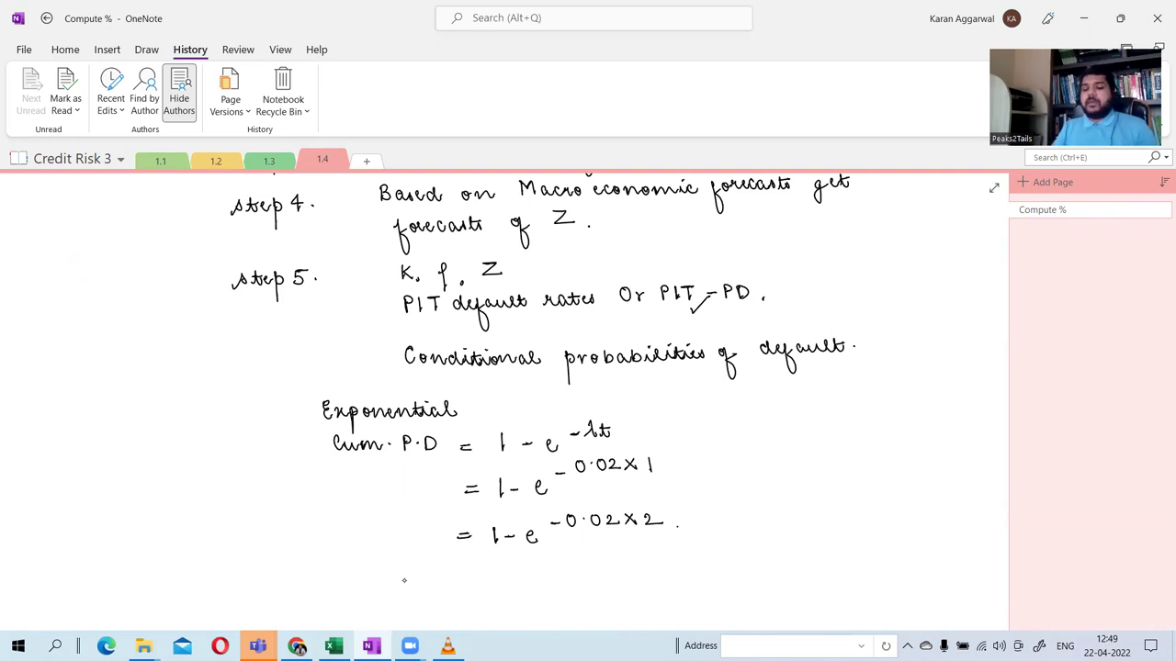
# Switch to Excel and trace the Cumulative PD formulas in D6, E6 and F6 against the exponential formula in the OneNote notes.
pyautogui.click(334, 646)
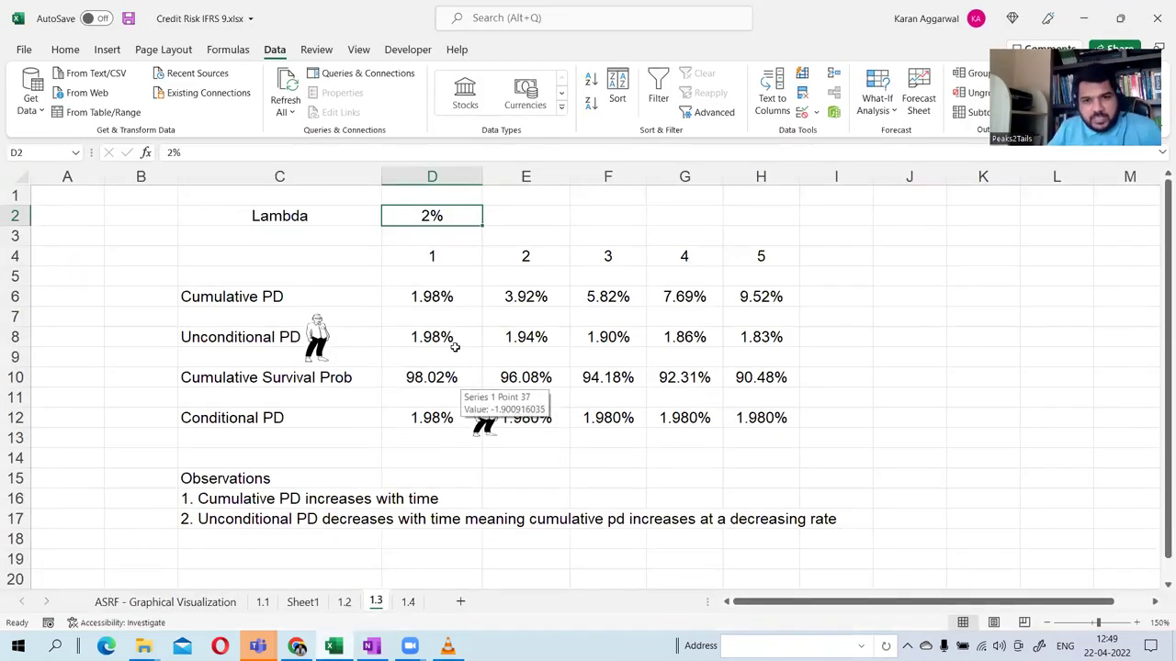
pyautogui.click(429, 294)
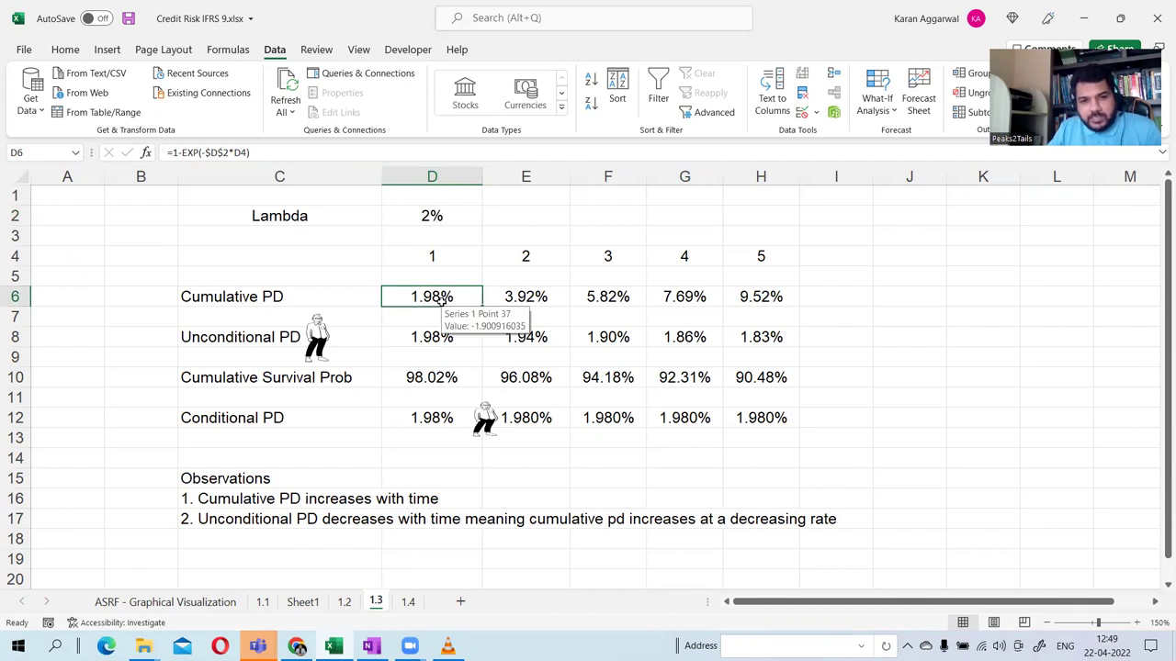
pyautogui.click(529, 290)
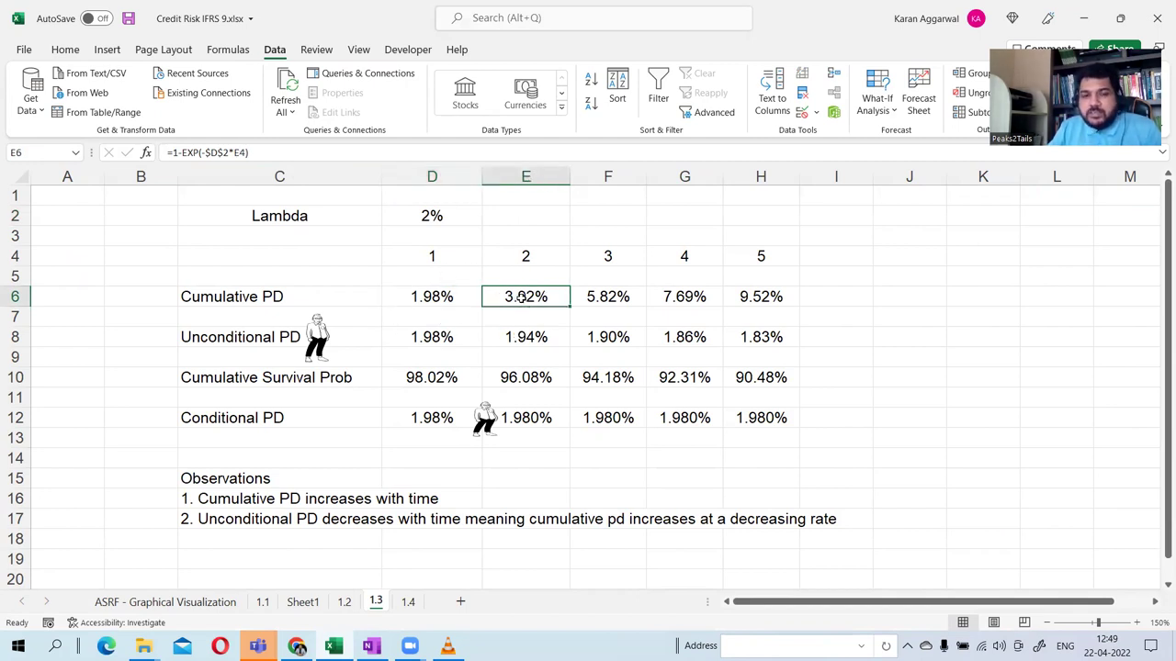
pyautogui.click(602, 294)
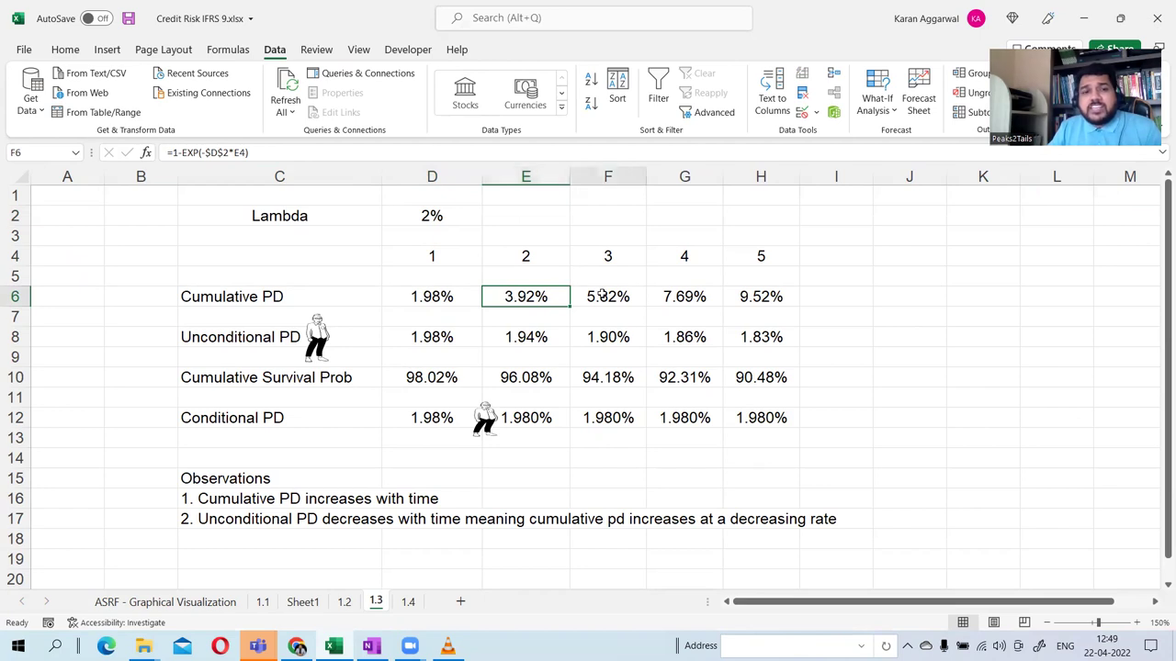
pyautogui.click(372, 156)
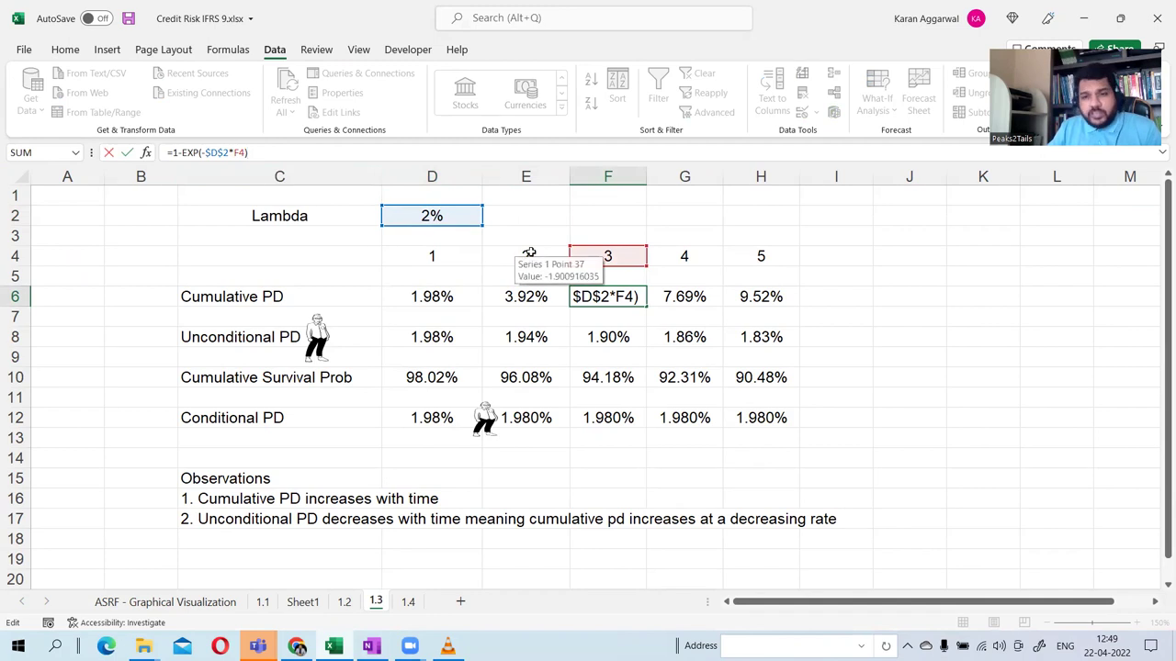
pyautogui.click(371, 645)
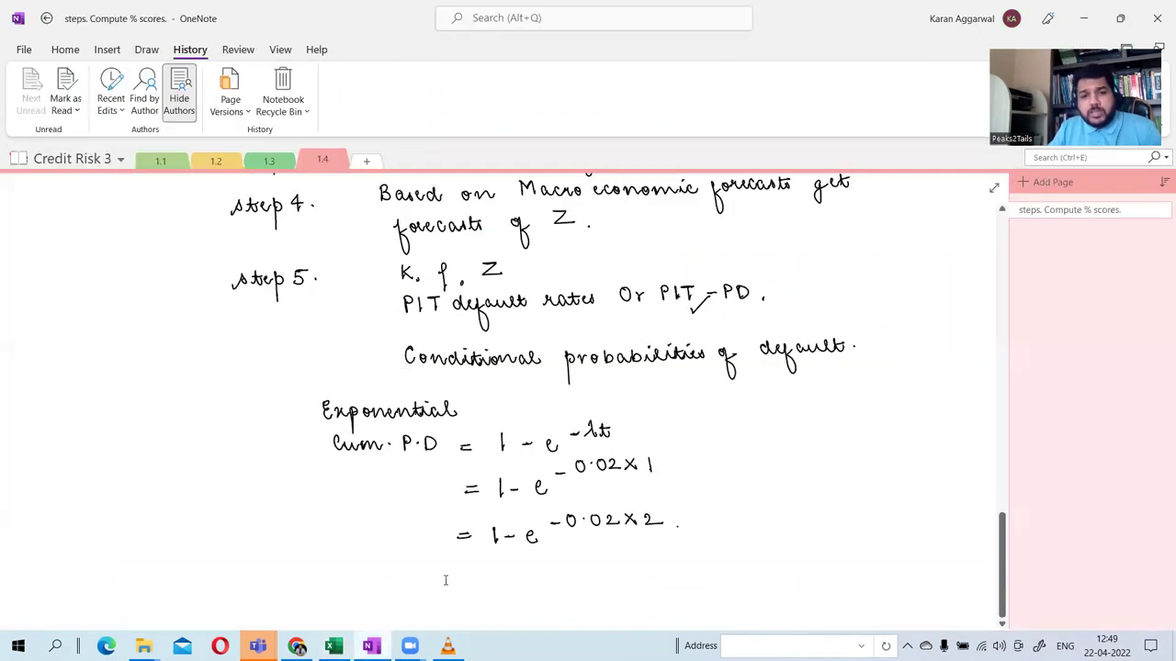
pyautogui.hotkey('alt', 'Tab')
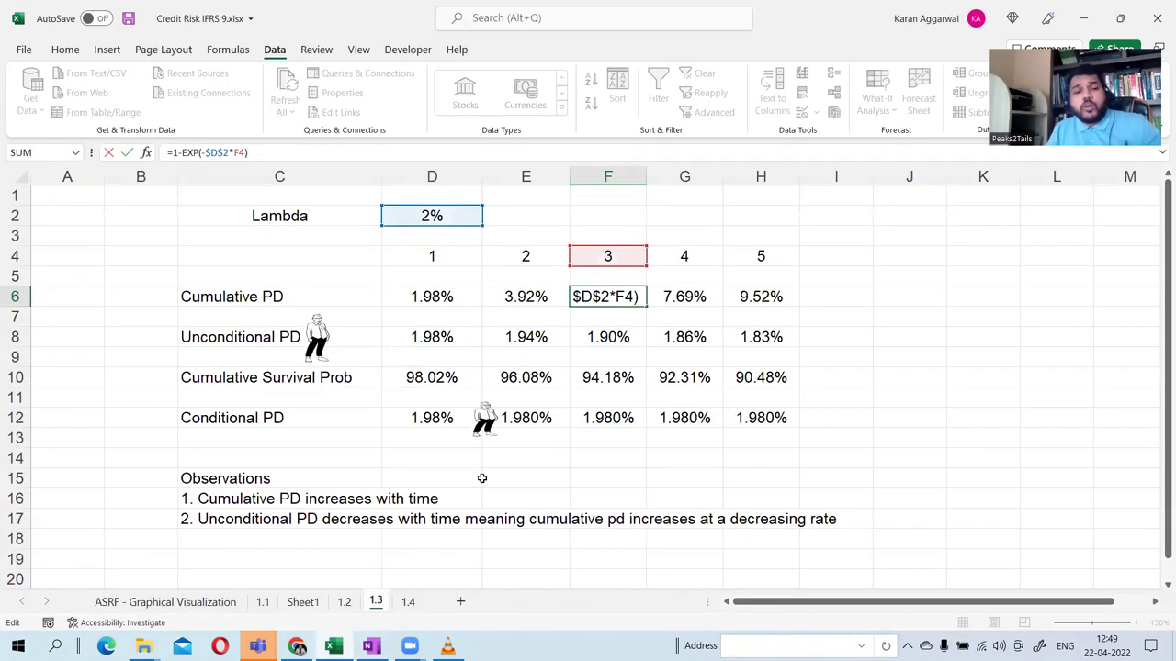
pyautogui.hotkey('ctrl', 'Return')
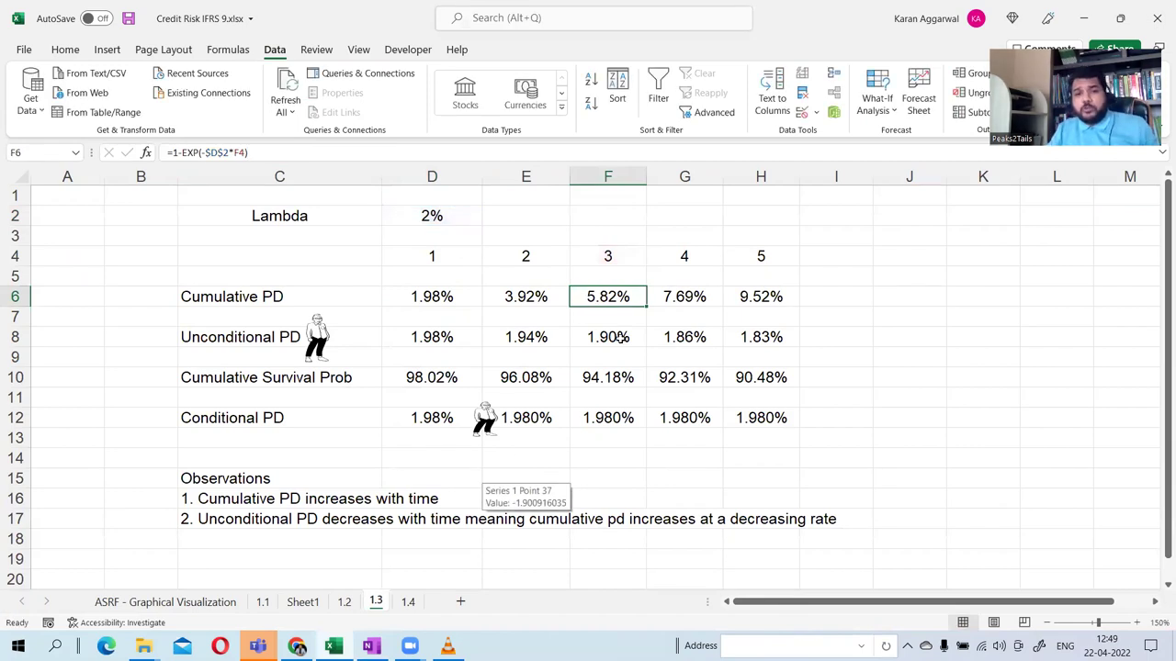
# Check the year 4 and 5 formulas in G6 and H6, and highlight the whole Cumulative PD row C6:H6.
pyautogui.click(690, 299)
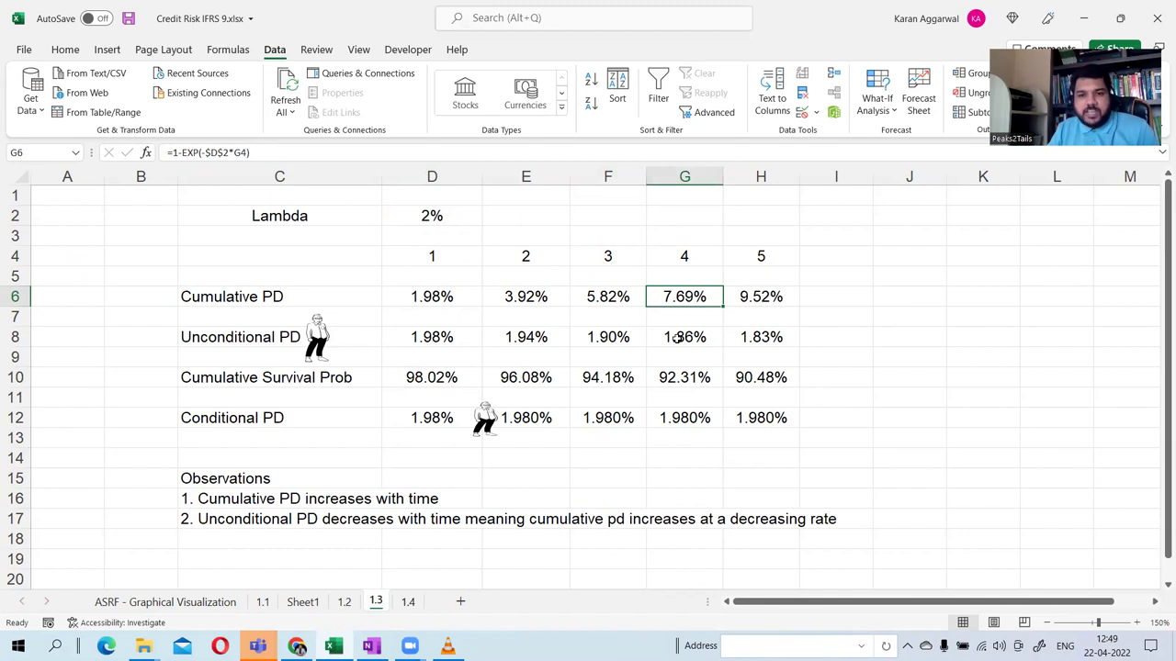
pyautogui.click(743, 296)
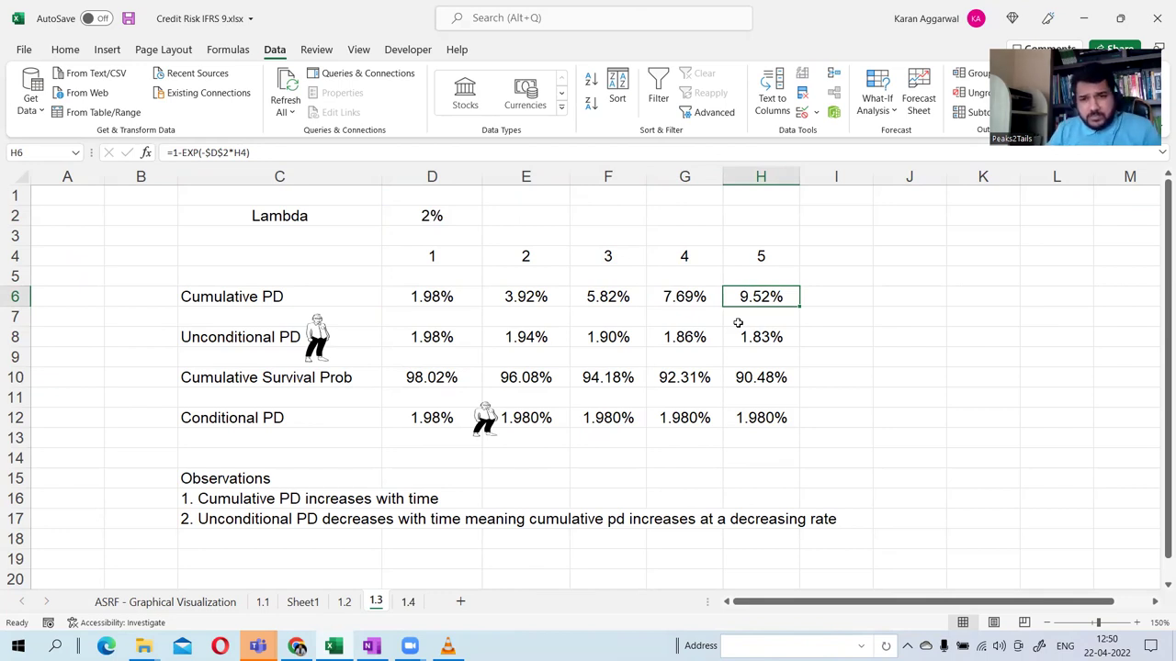
pyautogui.moveTo(296, 302); pyautogui.dragTo(719, 290)
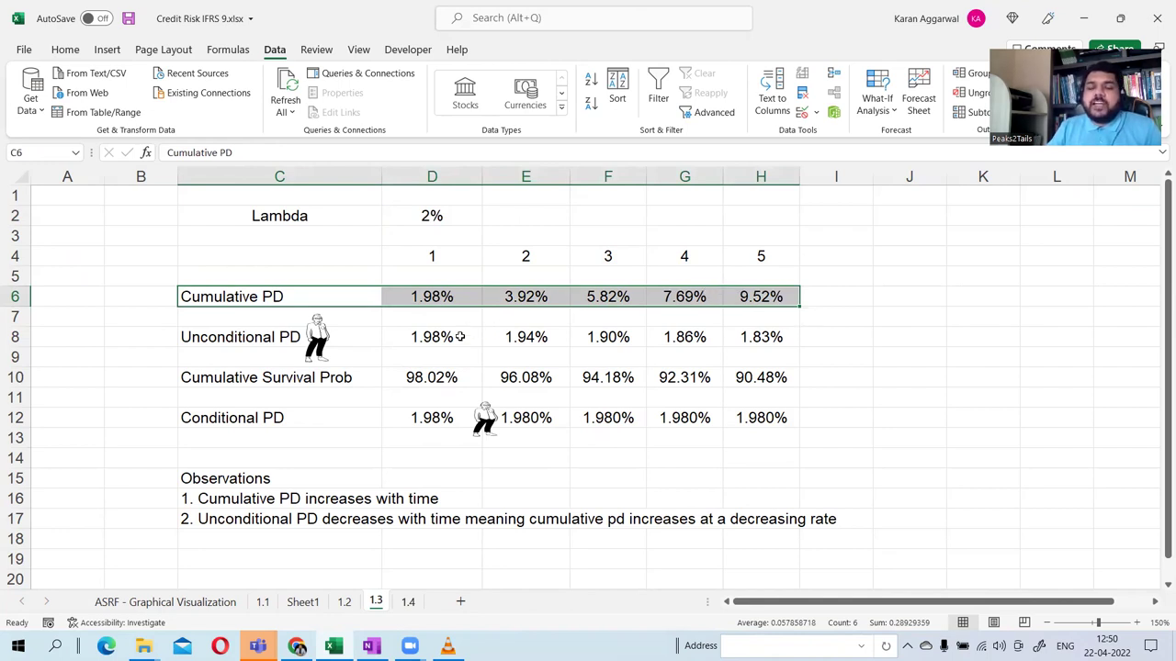
# Inspect the Unconditional PD formulas for years 1 and 2 in D8 and E8, tracing the cells E8 refers to.
pyautogui.click(290, 336)
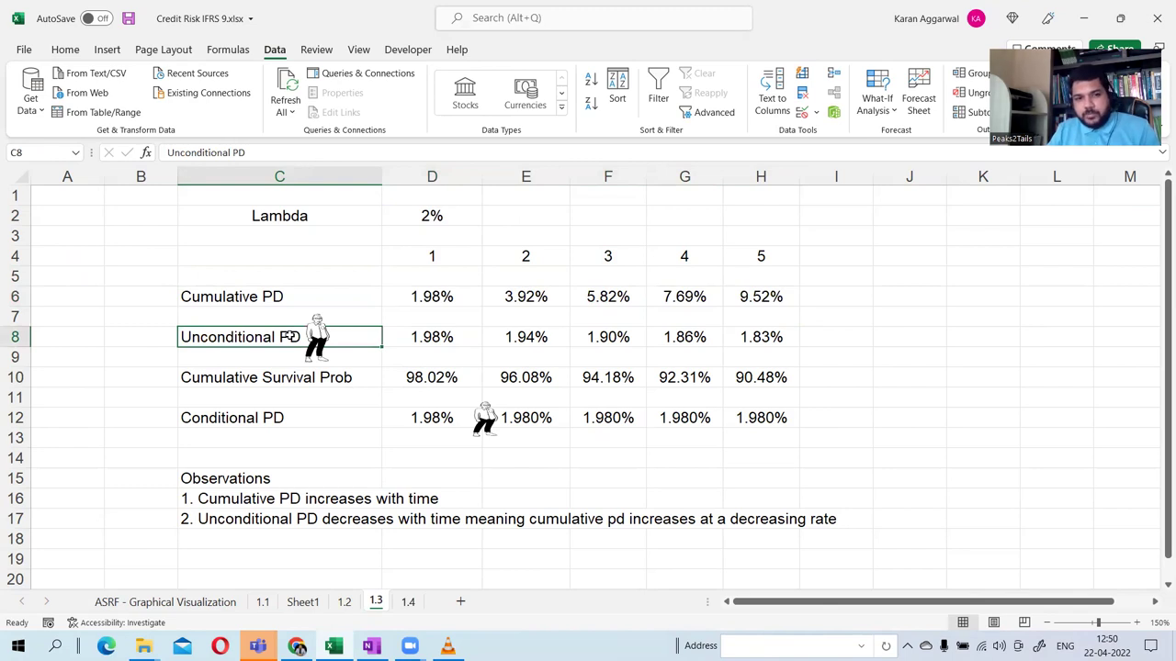
pyautogui.click(405, 336)
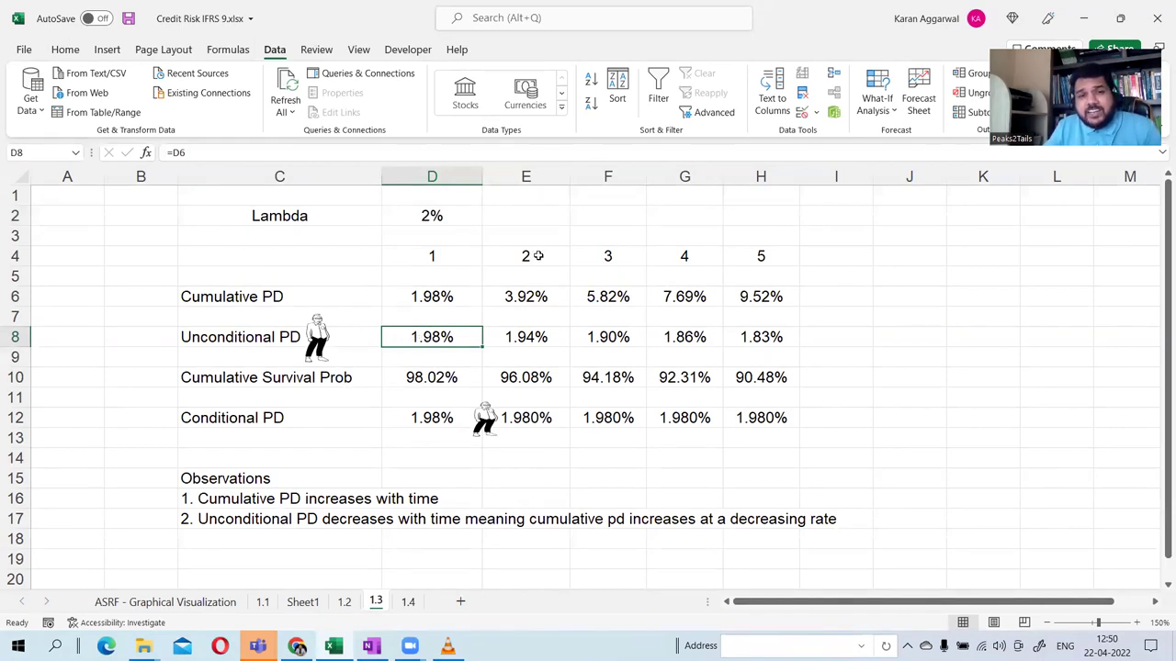
pyautogui.click(533, 336)
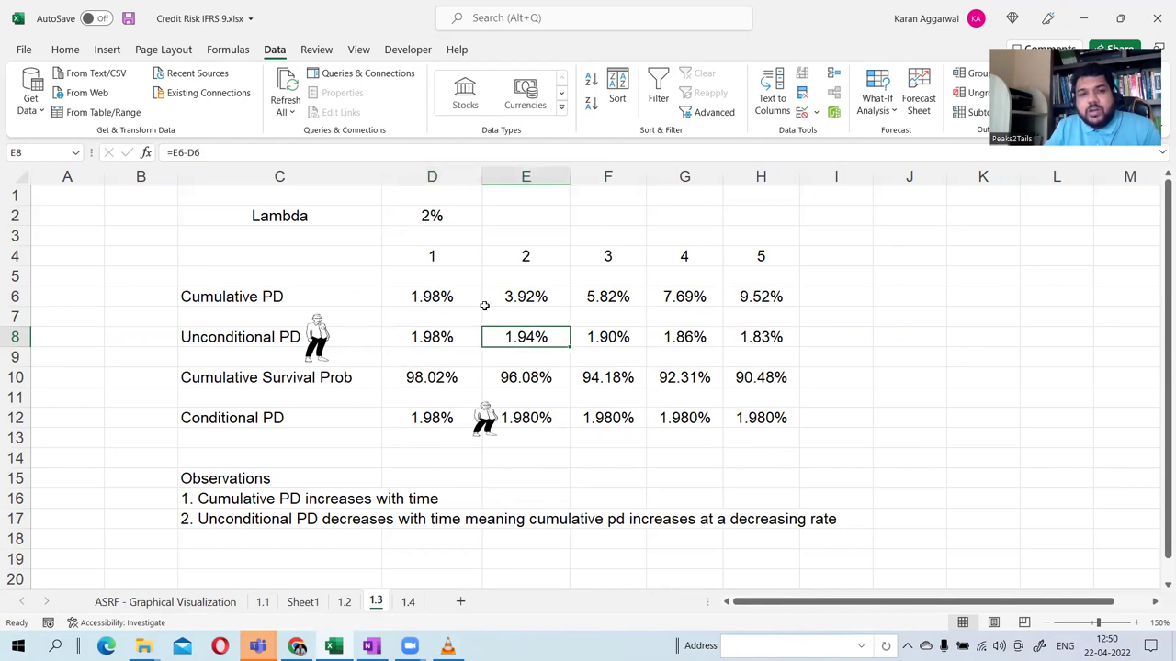
pyautogui.write('=E6-D6')
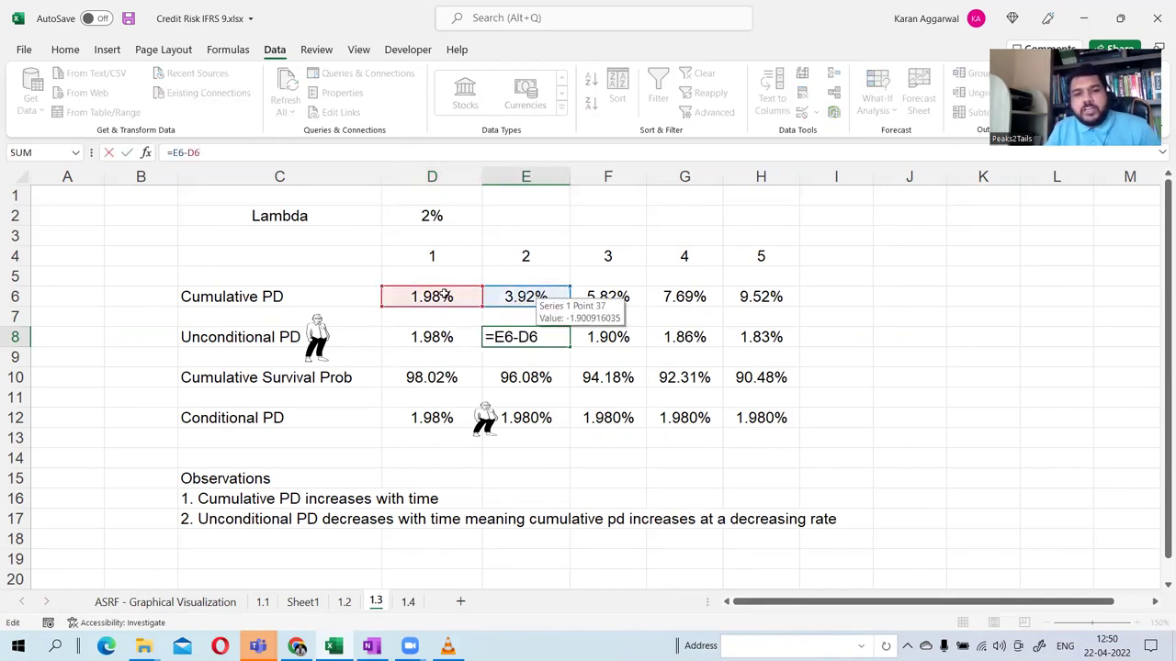
pyautogui.hotkey('ctrl', 'Return')
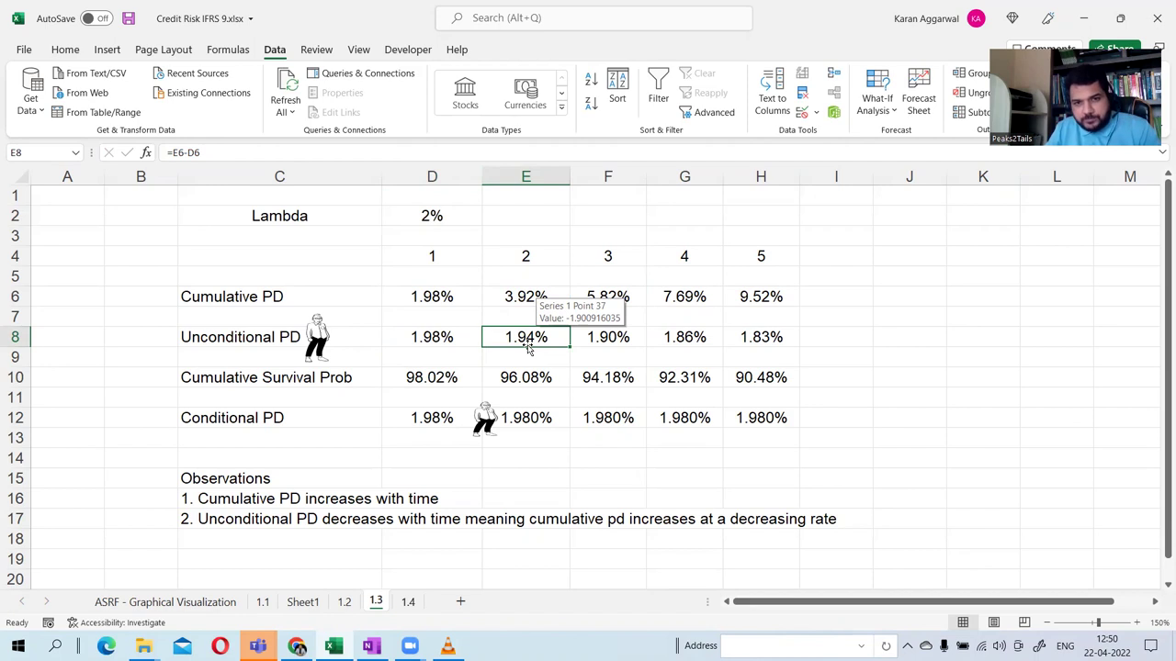
# Trace the cumulative PD cells used by the Unconditional PD formulas for years 3 to 5 in F8, G8 and H8.
pyautogui.click(597, 338)
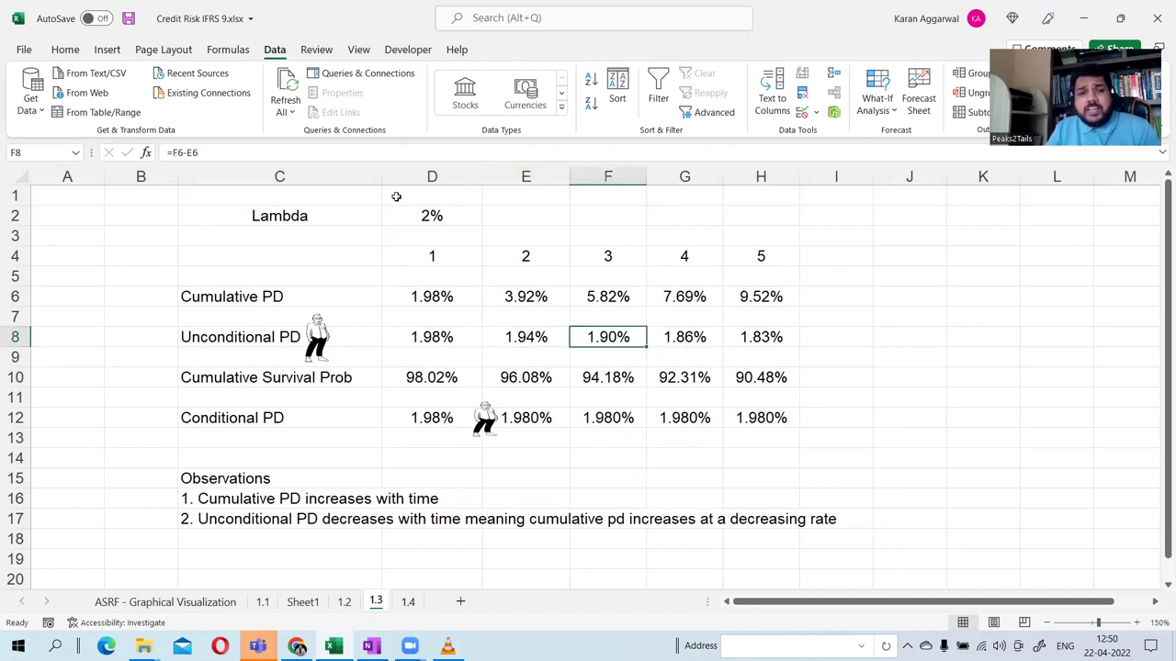
pyautogui.press('F2')
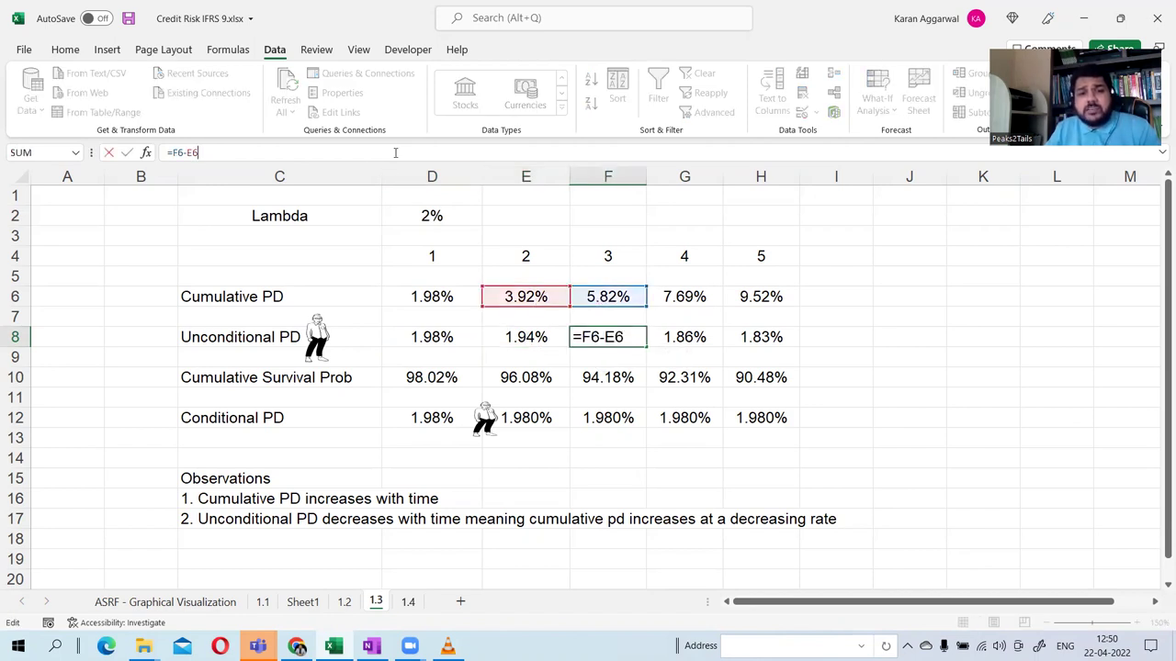
pyautogui.click(558, 256)
pyautogui.click(670, 337)
pyautogui.click(386, 153)
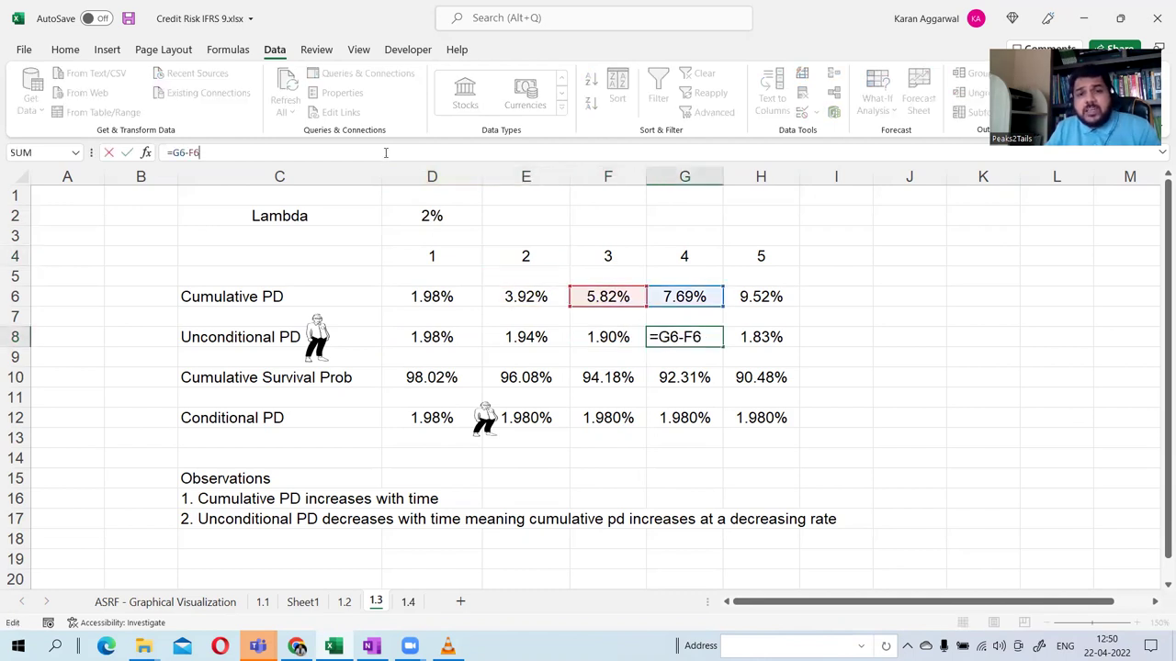
pyautogui.click(474, 217)
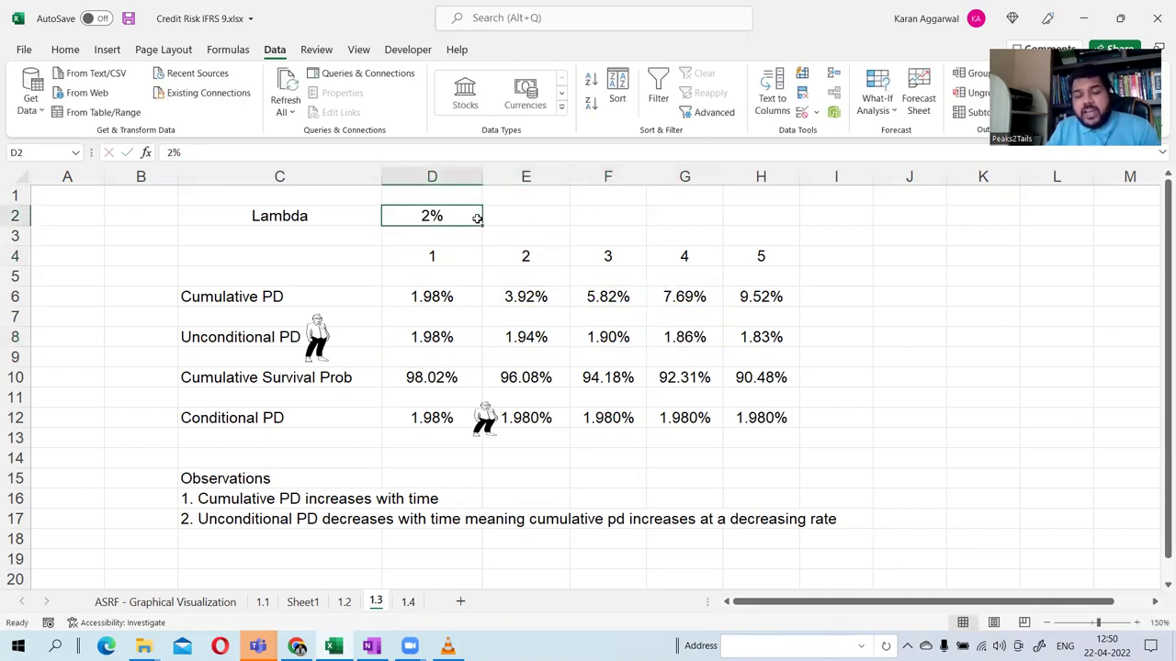
pyautogui.click(743, 329)
pyautogui.click(413, 155)
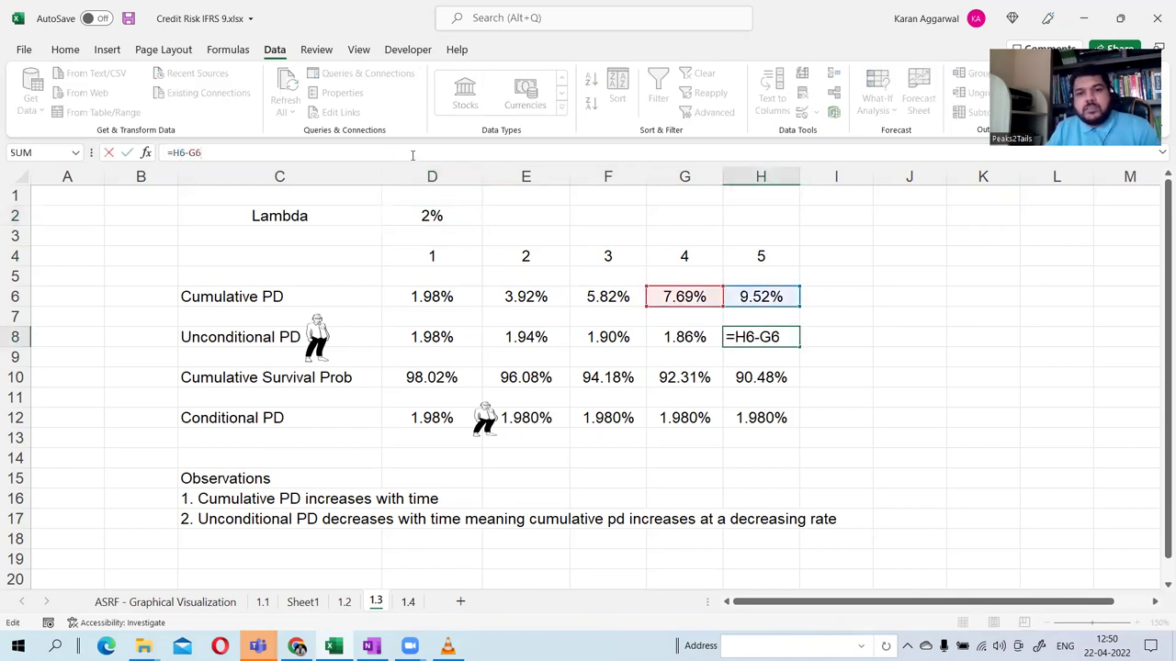
pyautogui.click(458, 248)
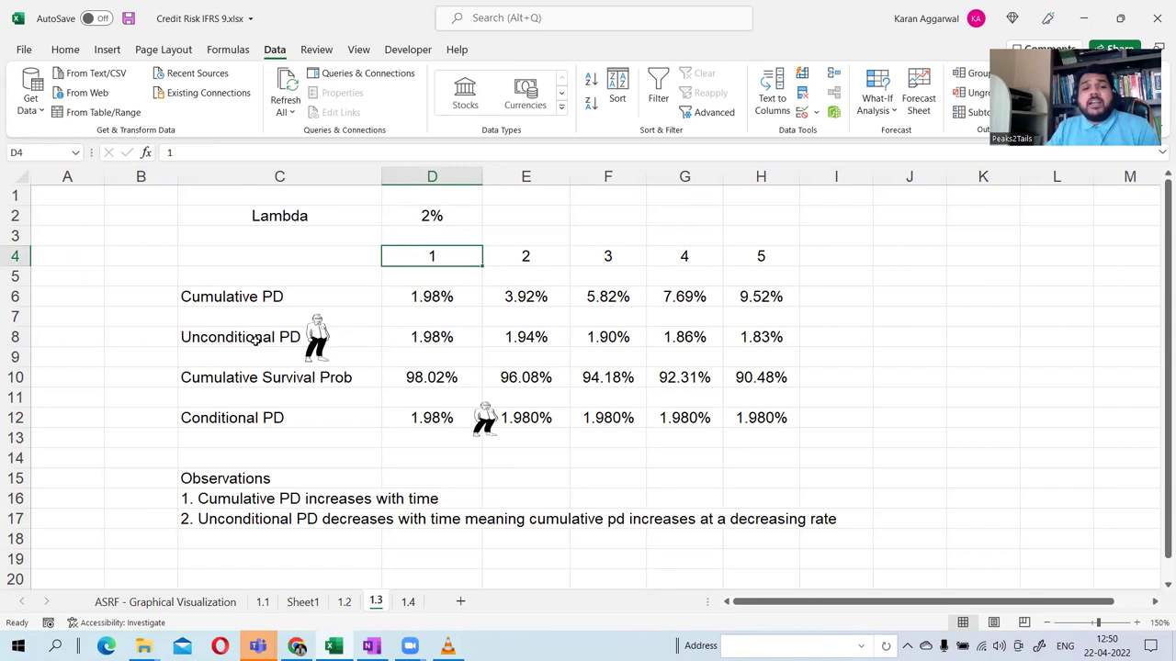
# Review the Unconditional PD values year by year from D8 to H8 and return to the row label.
pyautogui.click(255, 340)
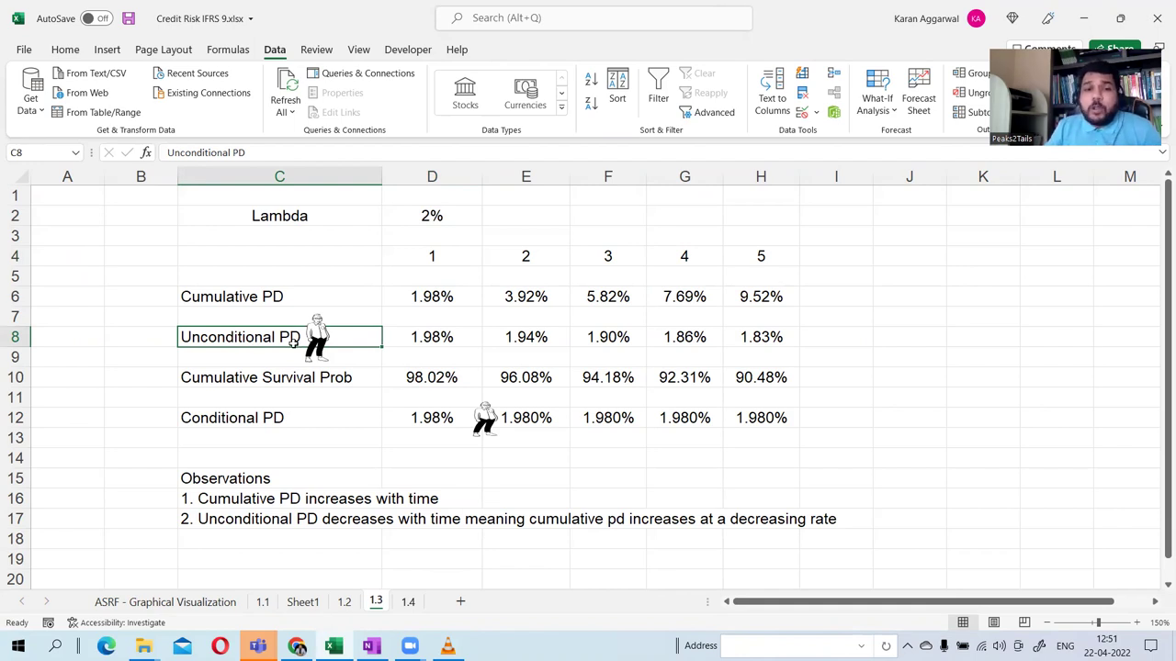
pyautogui.press('Right')
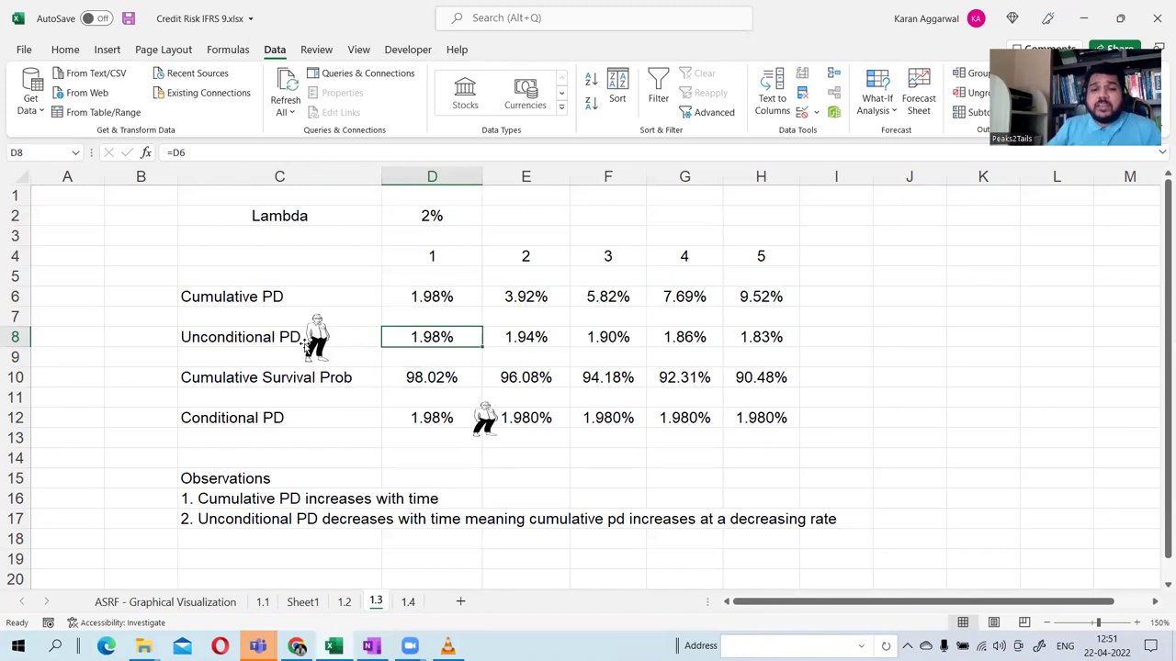
pyautogui.click(533, 337)
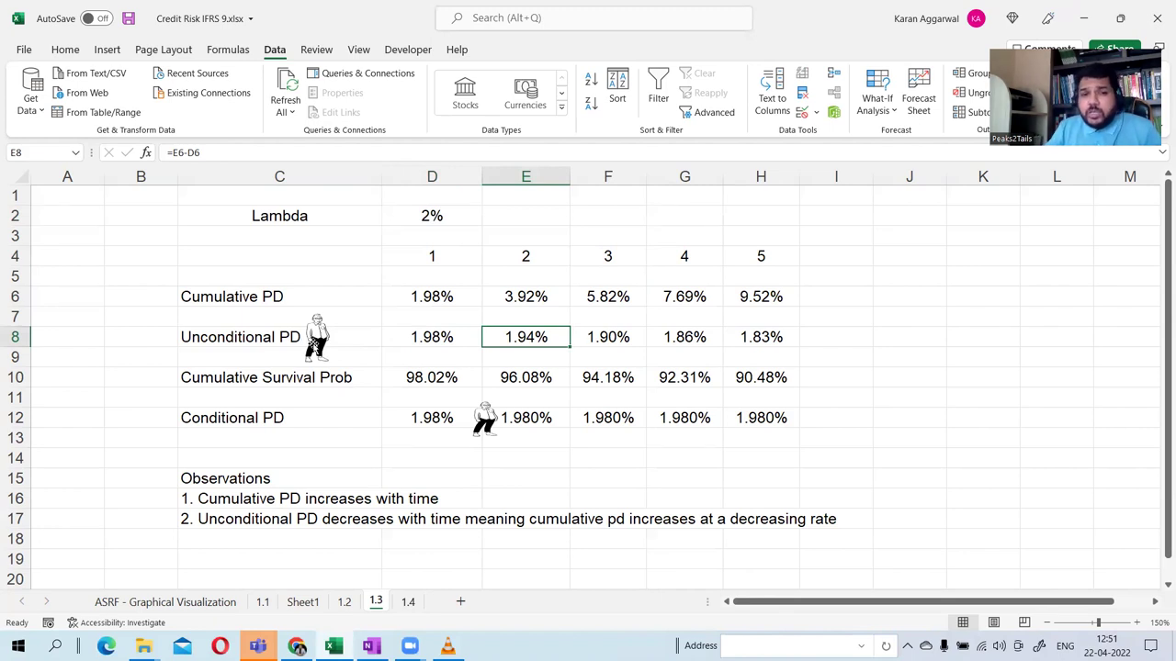
pyautogui.click(595, 337)
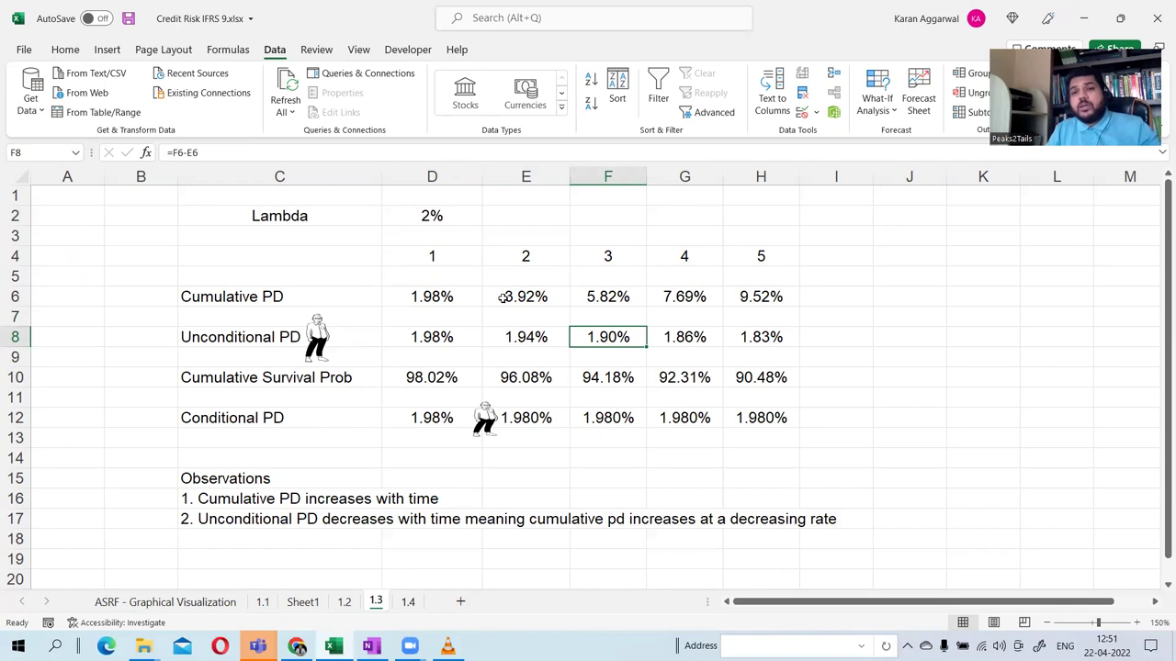
pyautogui.click(661, 337)
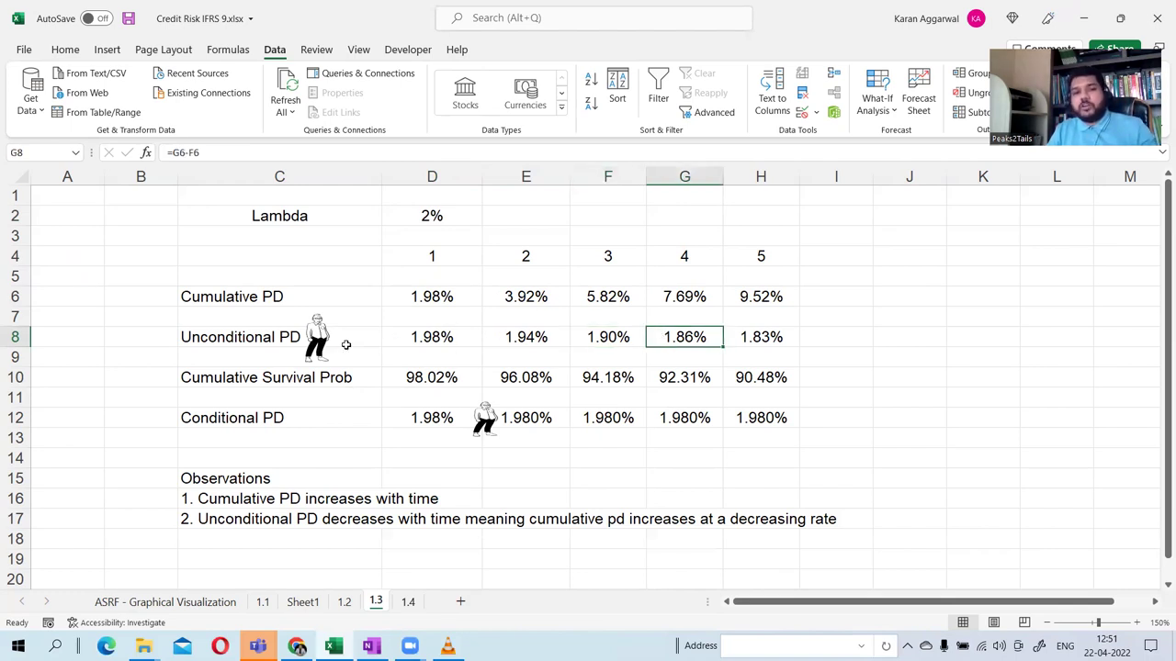
pyautogui.click(770, 336)
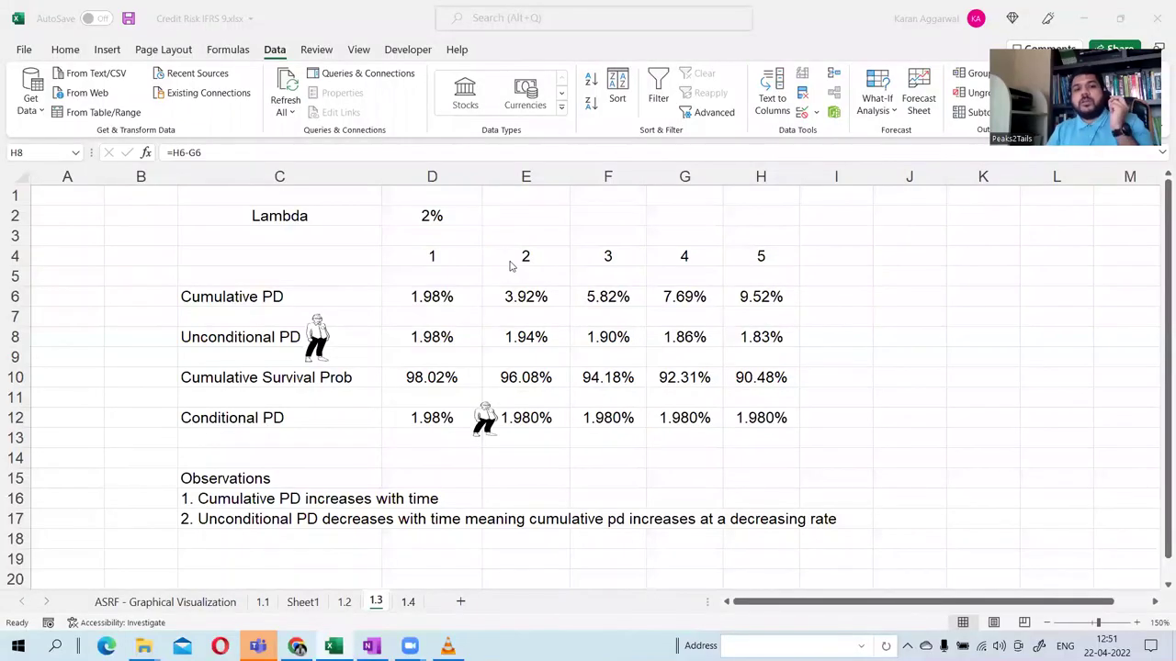
pyautogui.click(224, 337)
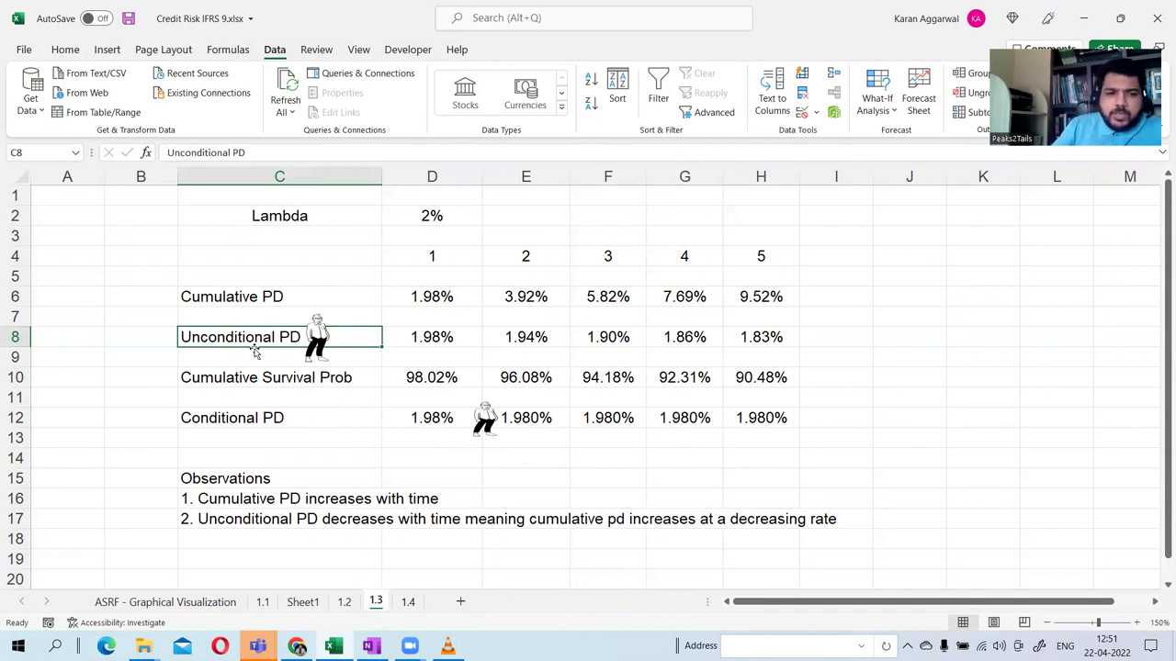
# Examine the Cumulative Survival Prob formulas for years 1, 2 and 5 in D10, E10 and H10.
pyautogui.click(226, 377)
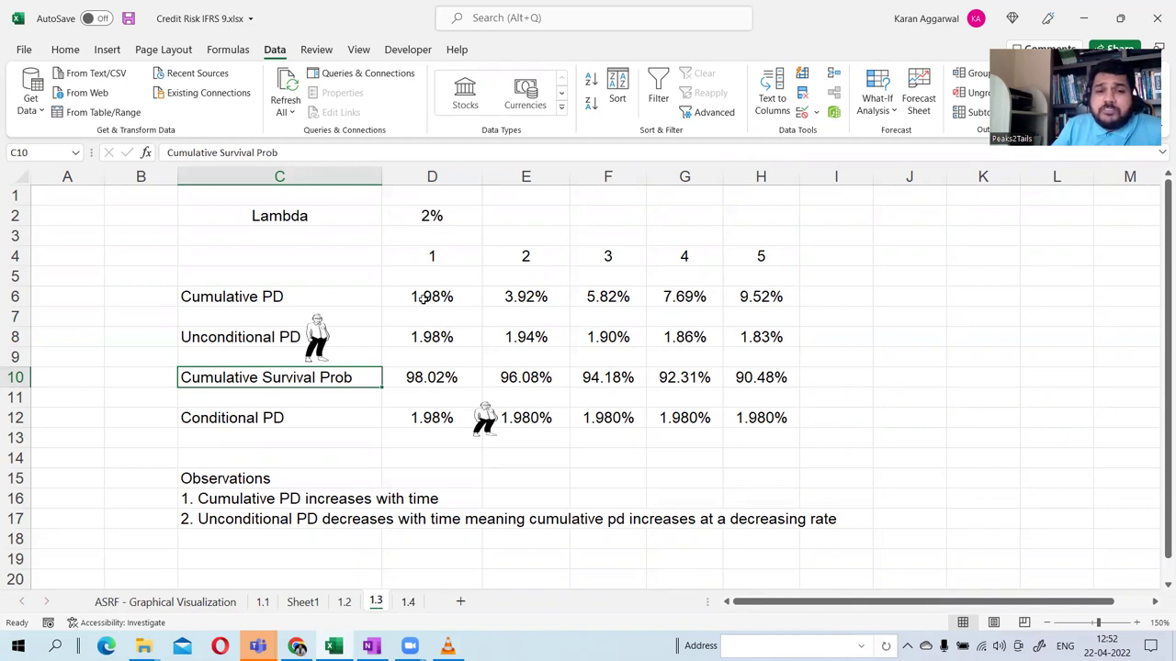
pyautogui.click(424, 371)
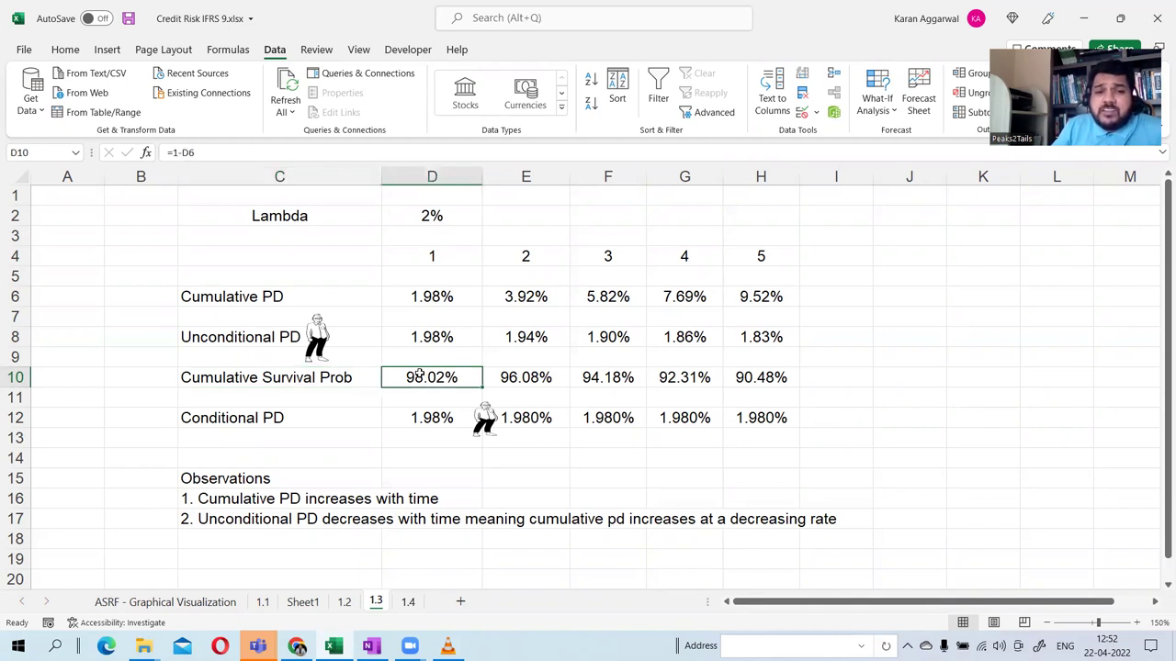
pyautogui.click(322, 152)
pyautogui.click(408, 228)
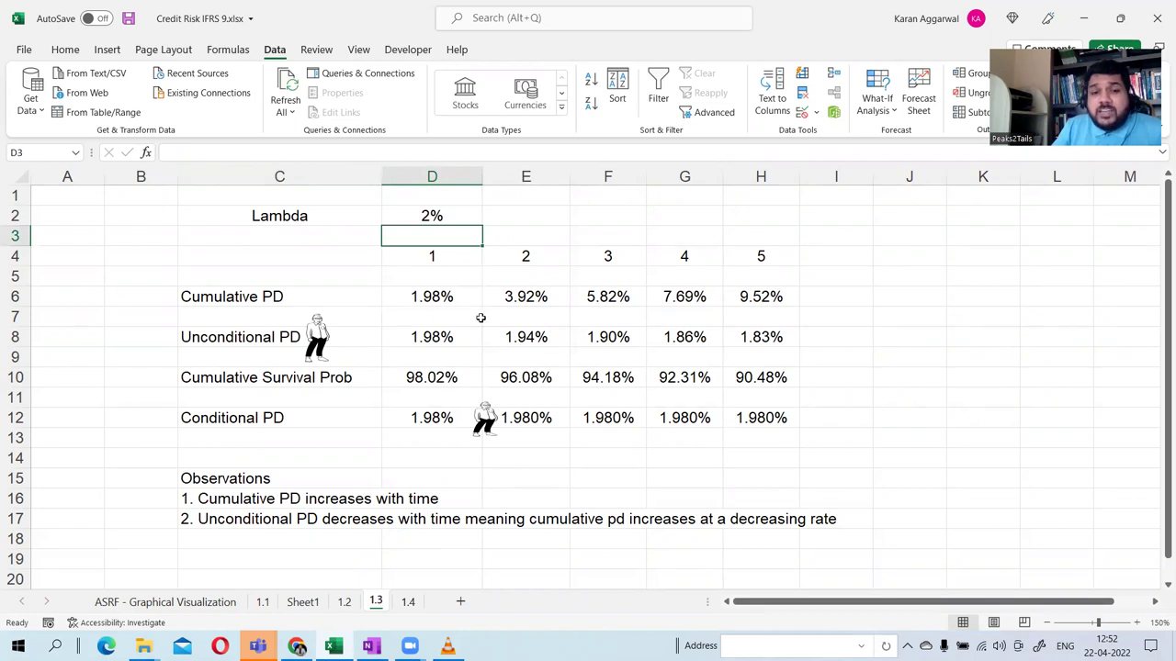
pyautogui.click(519, 374)
pyautogui.click(355, 156)
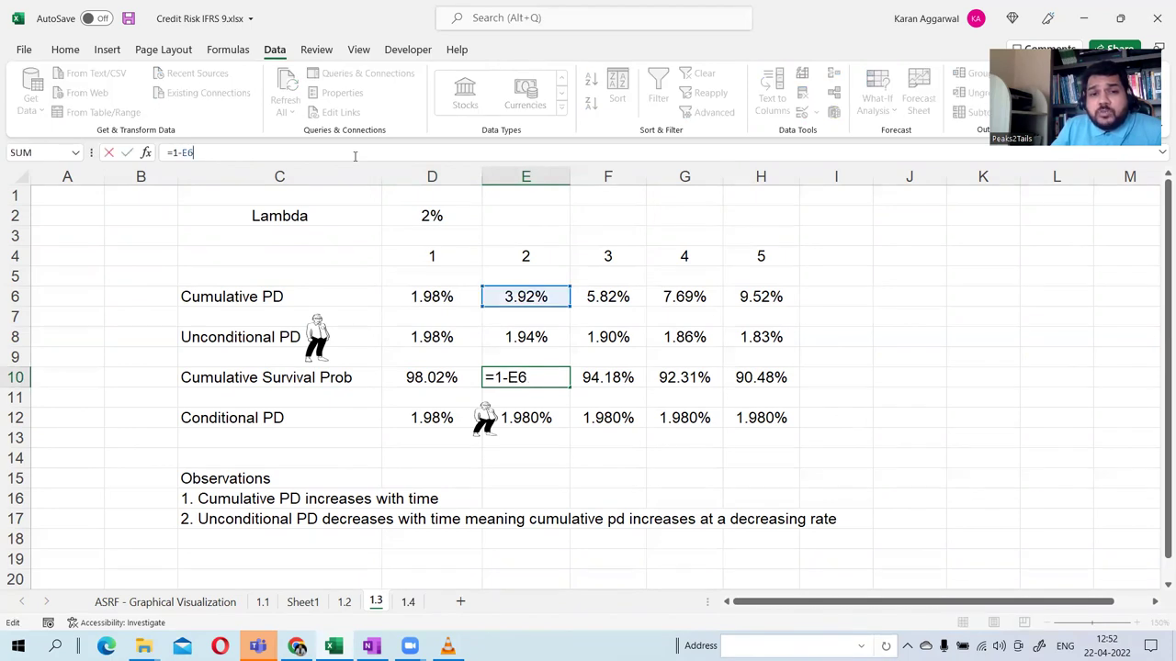
pyautogui.click(432, 236)
pyautogui.click(526, 377)
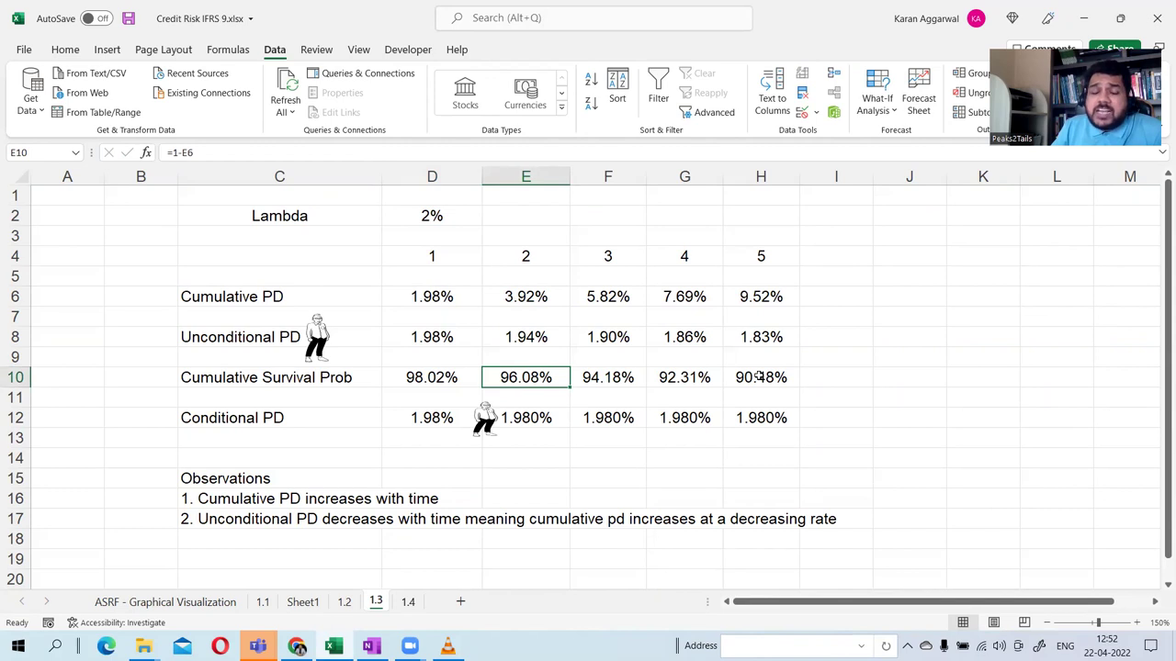
pyautogui.click(759, 378)
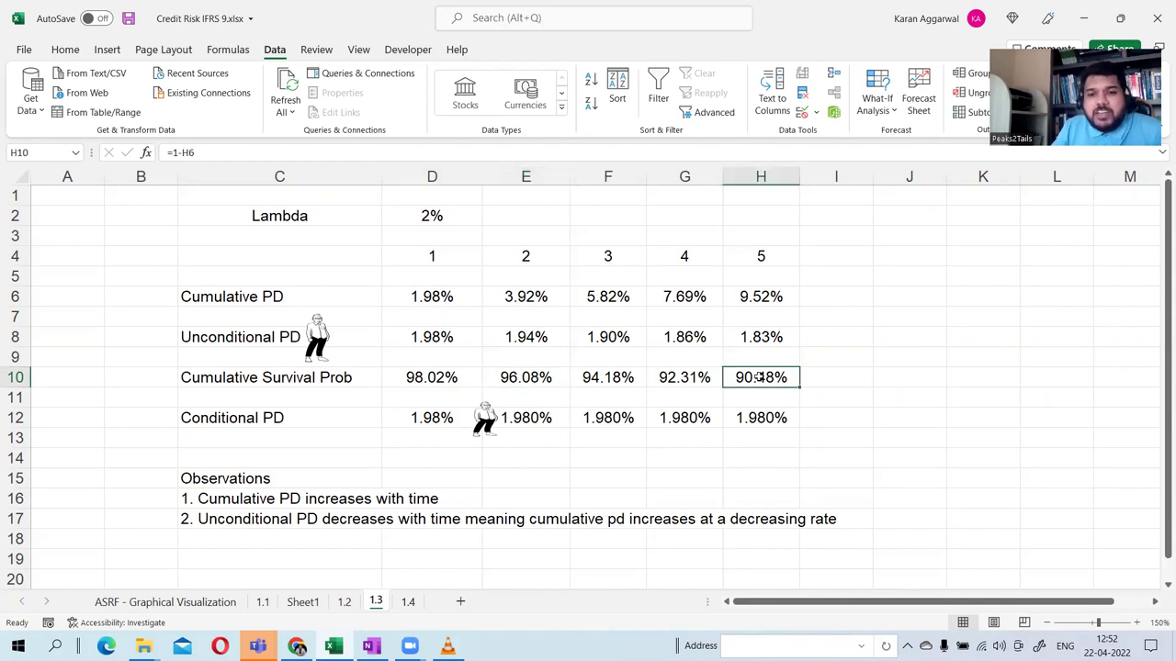
# Trace the cumulative PD cell behind the year 5 survival probability in H10 and return to the Cumulative Survival Prob label.
pyautogui.click(592, 153)
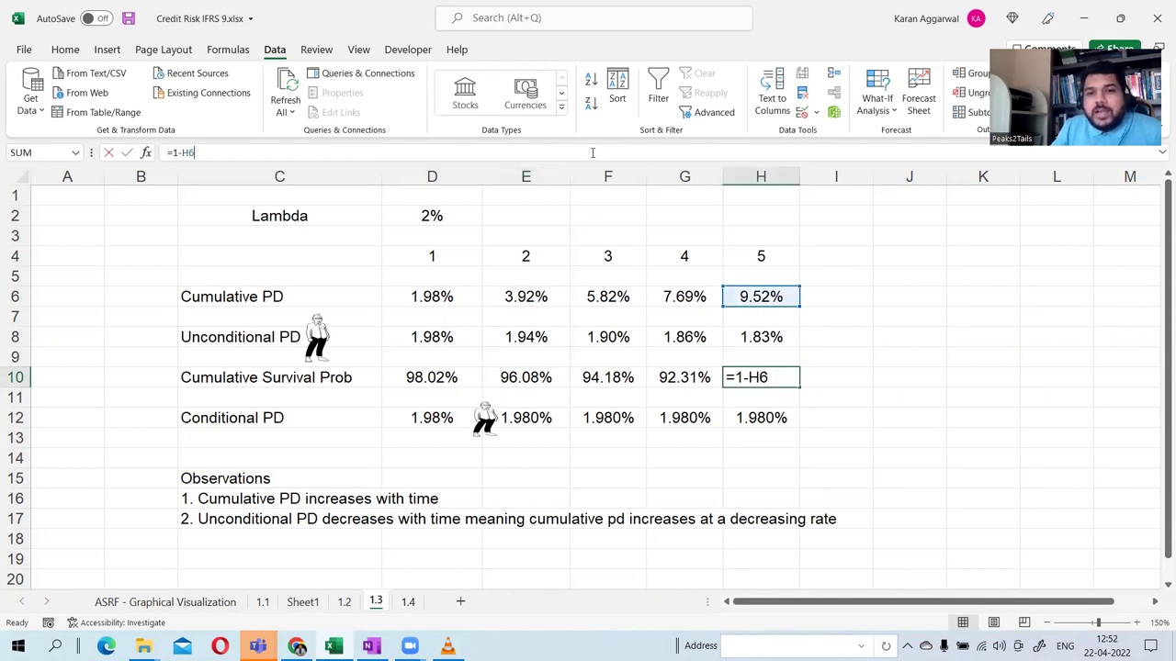
pyautogui.click(737, 241)
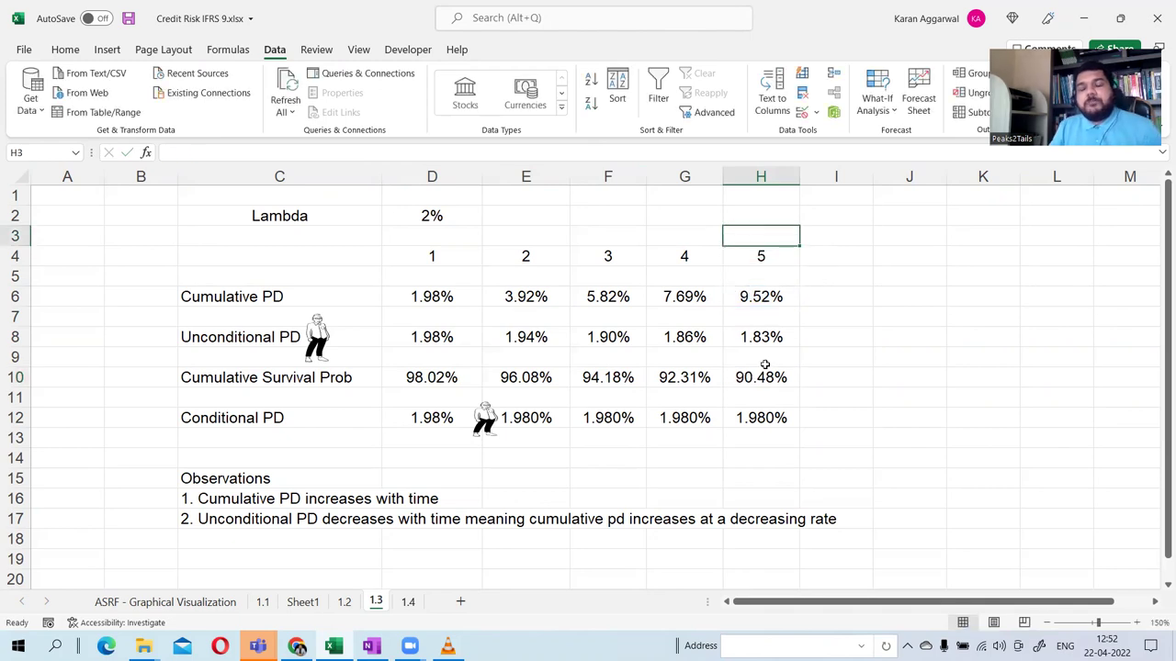
pyautogui.click(262, 384)
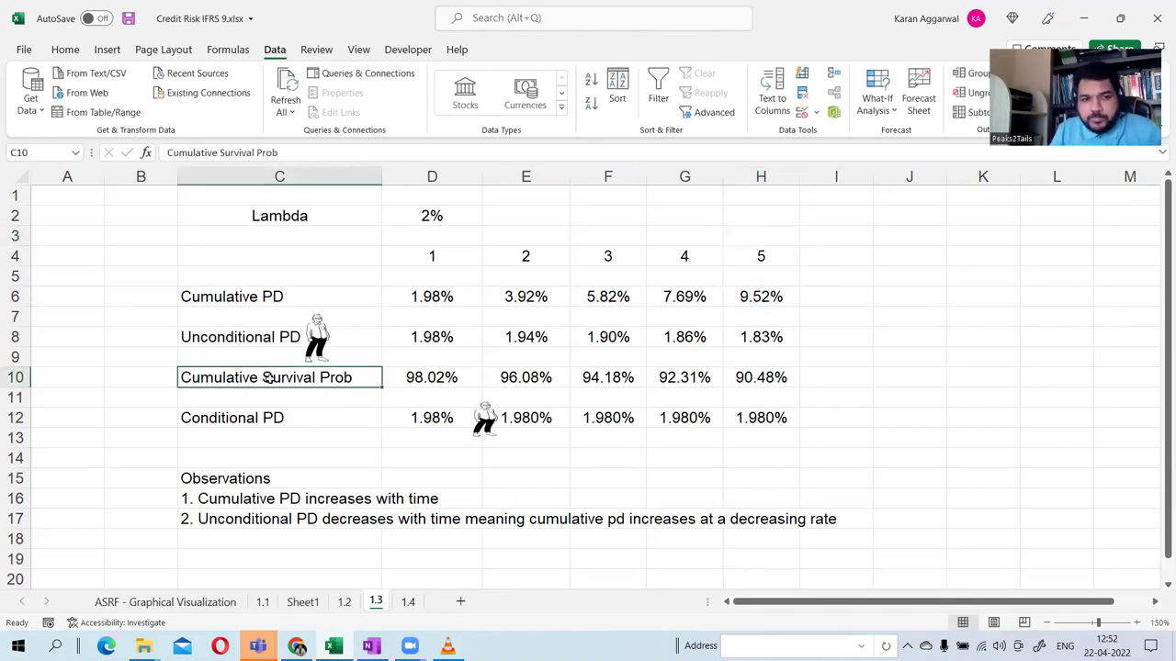
# Inspect the Conditional PD formulas for years 1 and 2 in D12 and E12, tracing the cells E12 refers to.
pyautogui.click(229, 422)
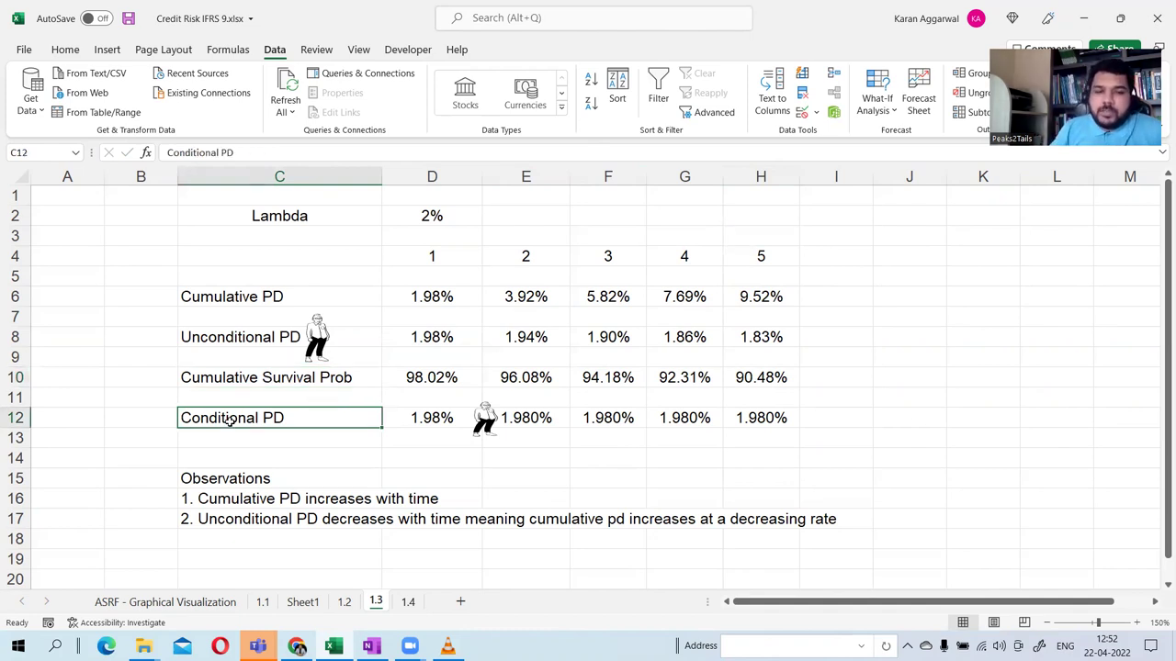
pyautogui.click(409, 420)
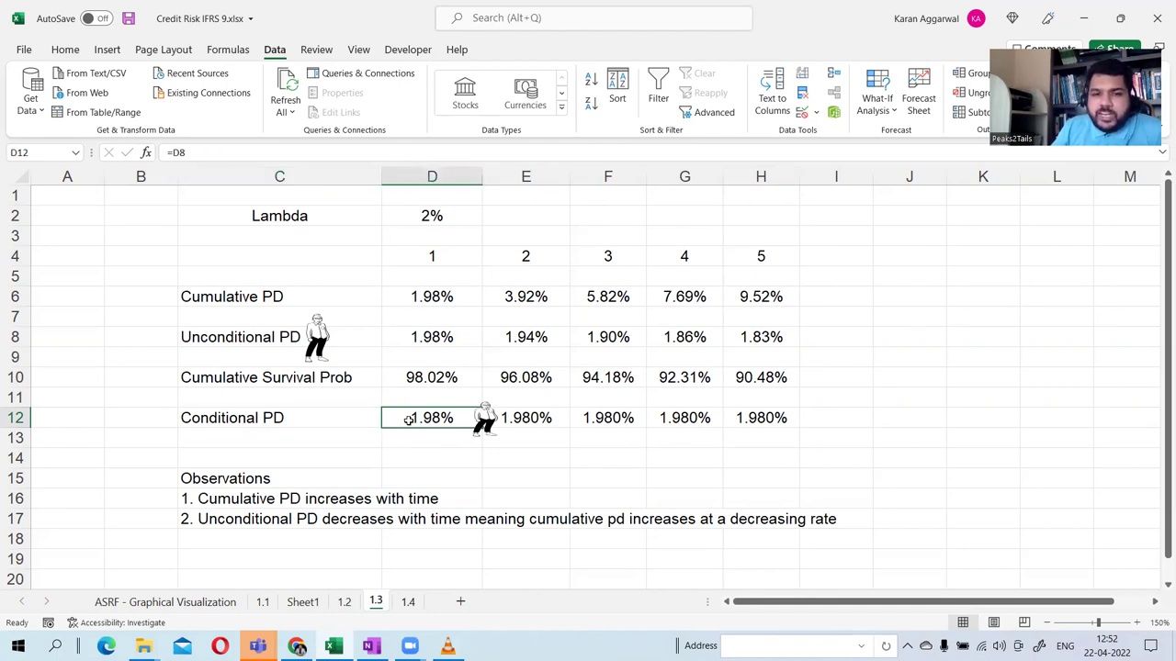
pyautogui.click(519, 419)
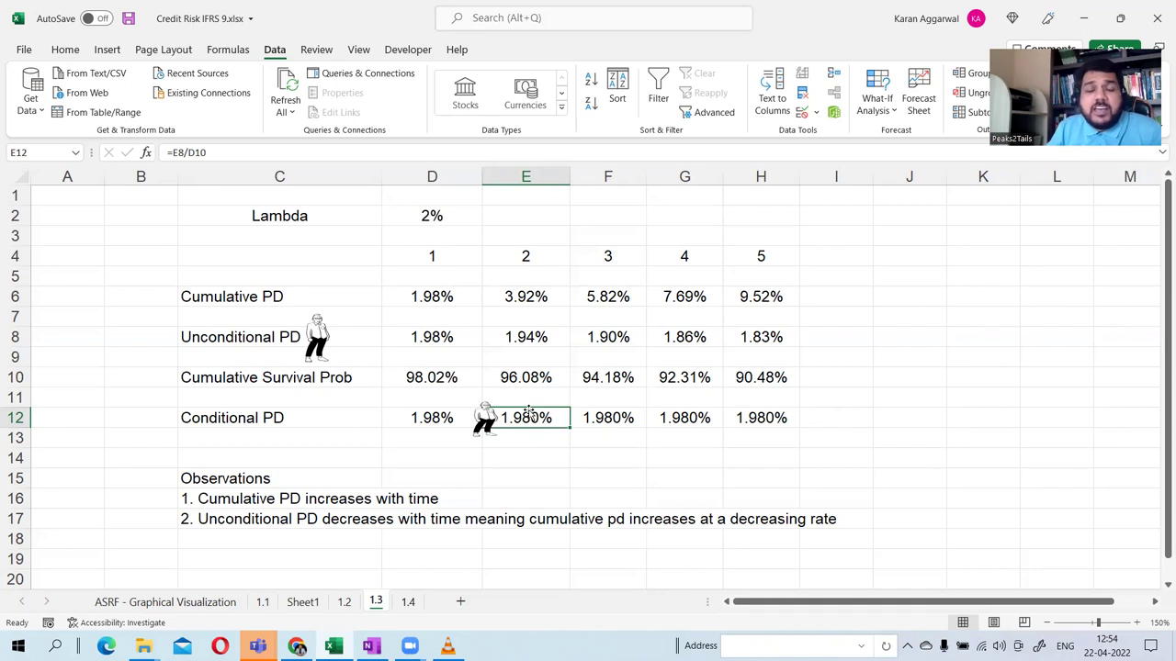
pyautogui.press('F2')
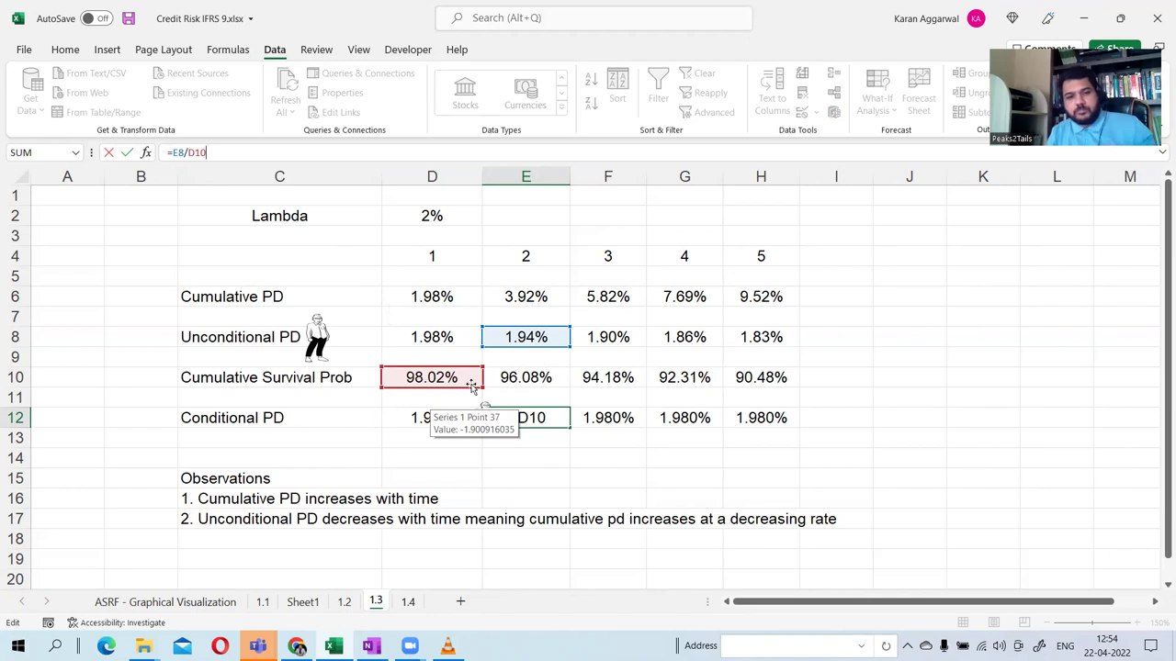
pyautogui.press('Escape')
pyautogui.click(544, 457)
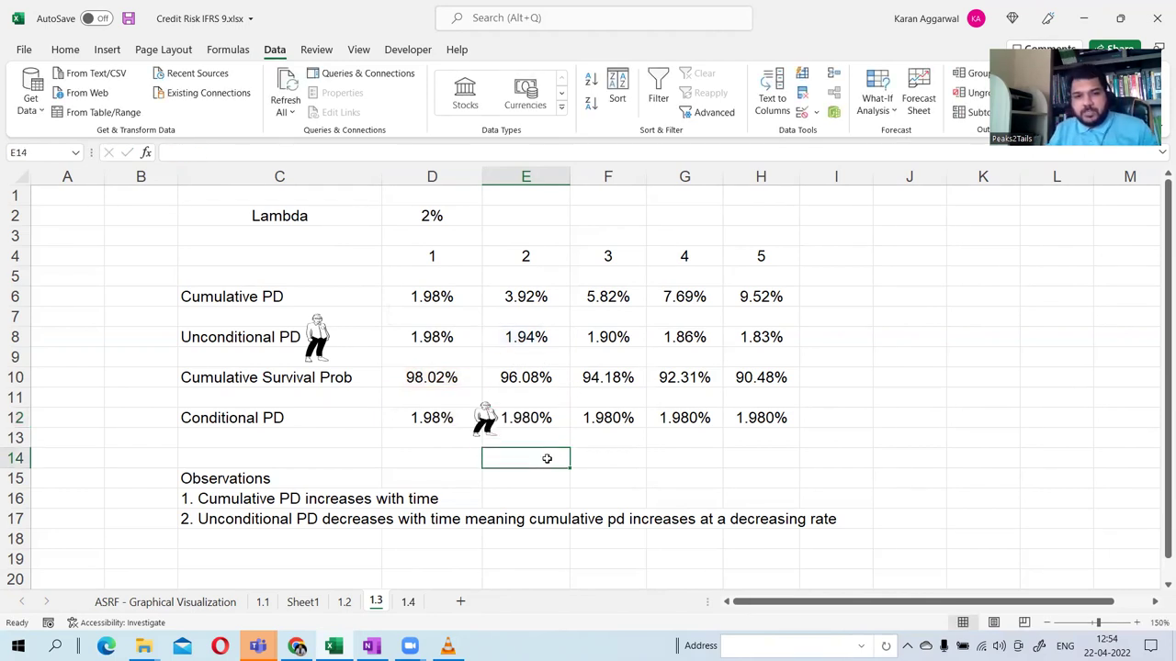
# Trace the unconditional PD and prior-year survival cells used by the Conditional PD formulas in F12, G12 and H12.
pyautogui.click(601, 422)
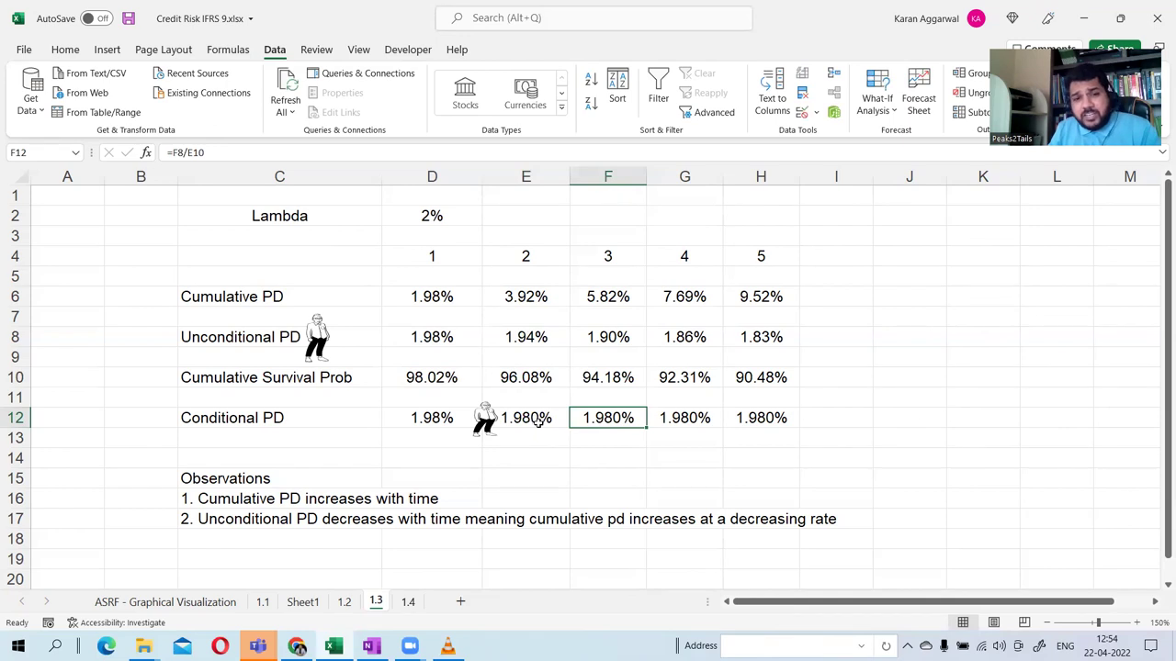
pyautogui.press('F2')
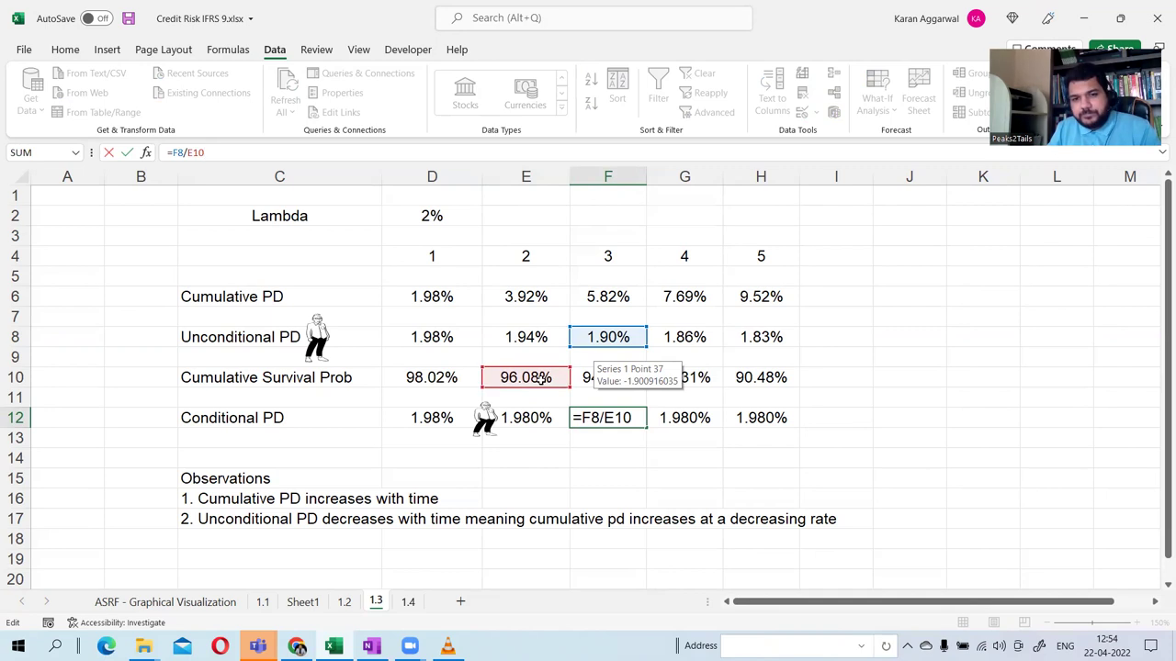
pyautogui.hotkey('ctrl', 'Return')
pyautogui.click(682, 419)
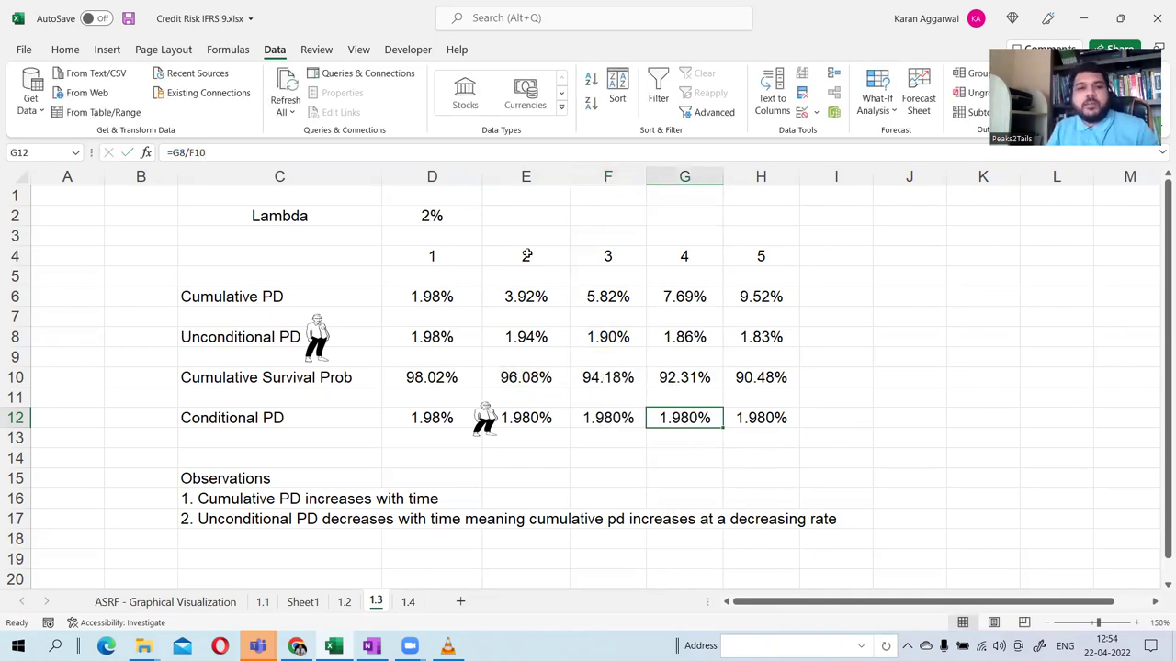
pyautogui.click(522, 151)
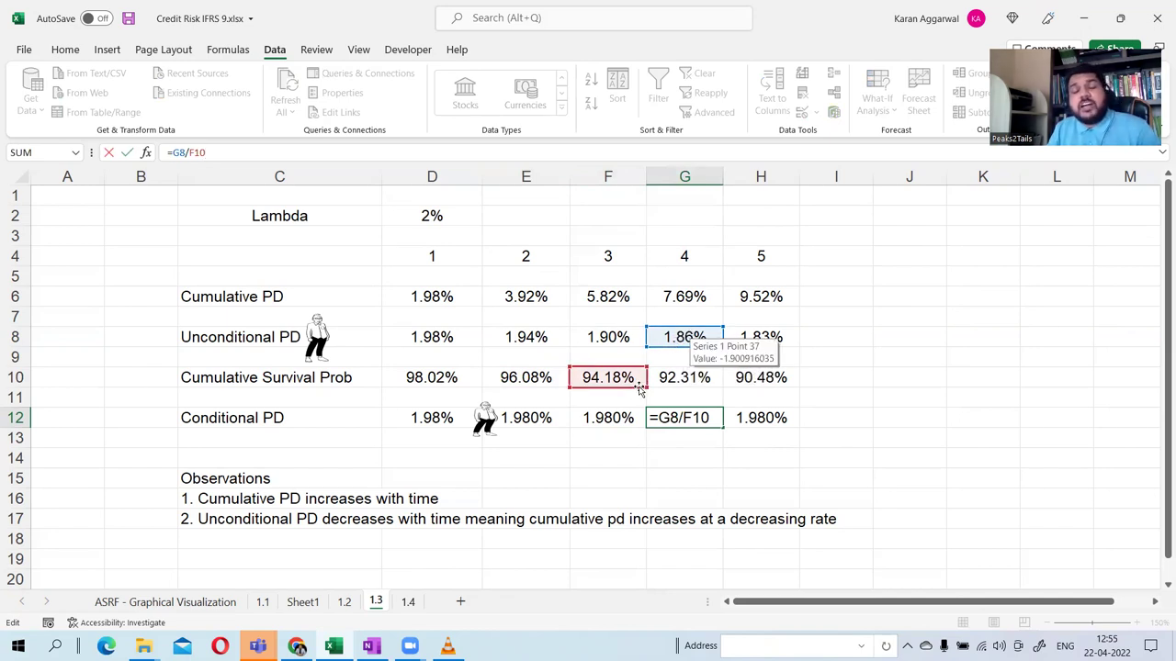
pyautogui.hotkey('ctrl', 'Return')
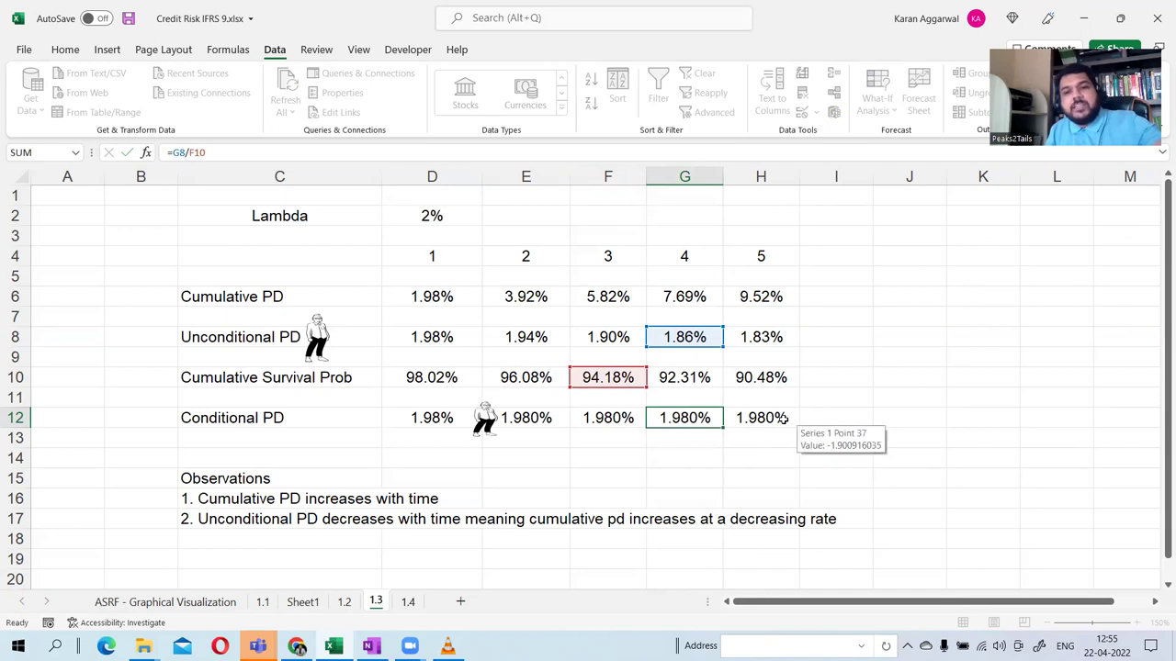
pyautogui.click(785, 419)
pyautogui.click(535, 162)
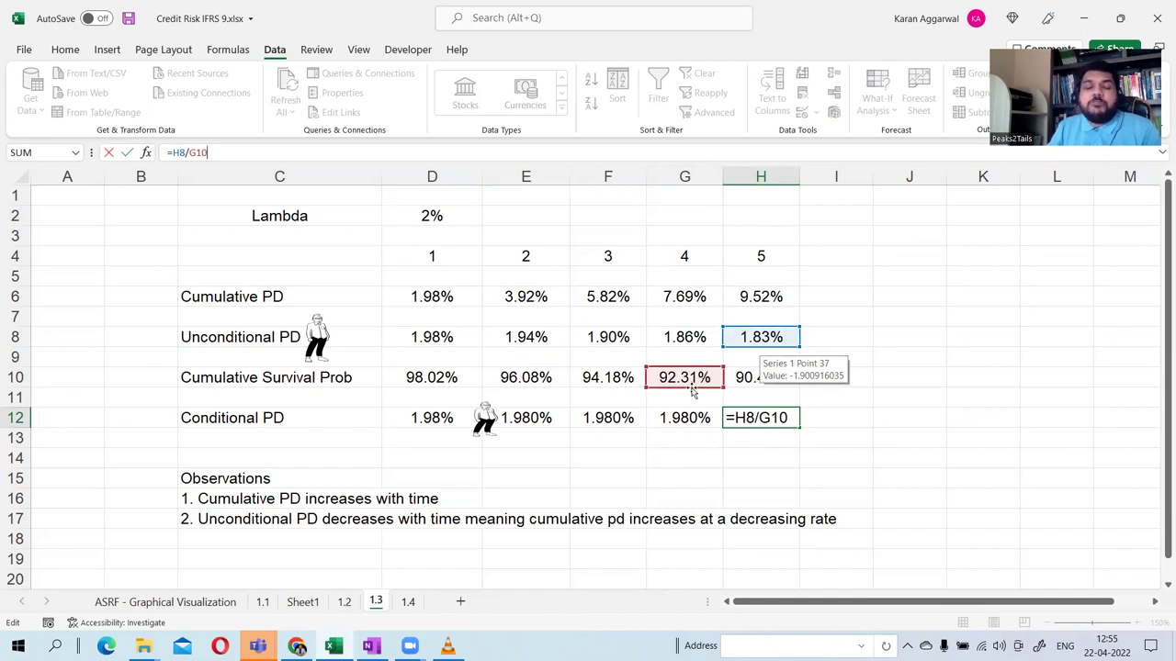
pyautogui.click(662, 447)
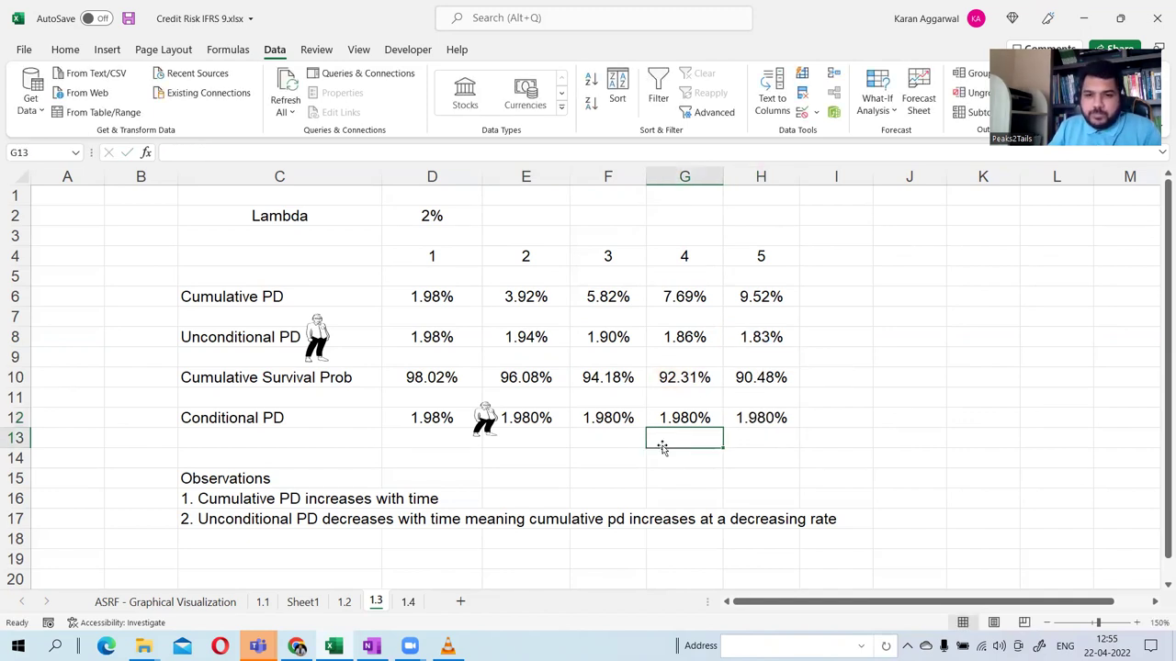
# Compare the Unconditional PD and Conditional PD rows, then highlight the whole PD table from the Lambda label in C2 to I13.
pyautogui.click(255, 337)
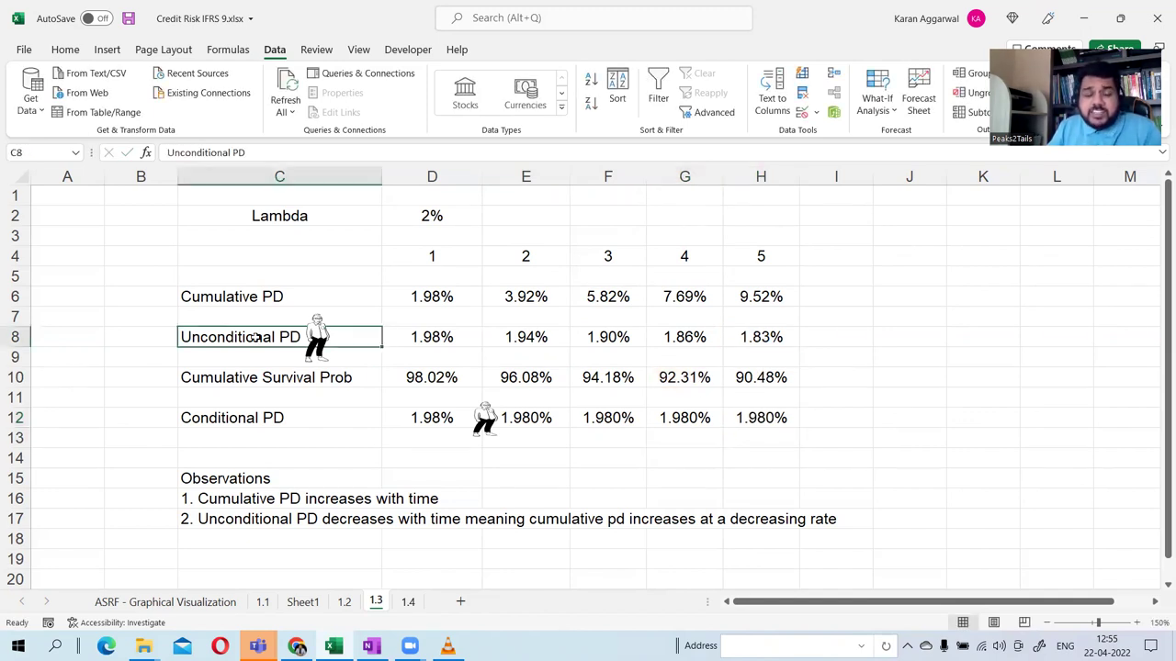
pyautogui.click(341, 413)
pyautogui.click(252, 337)
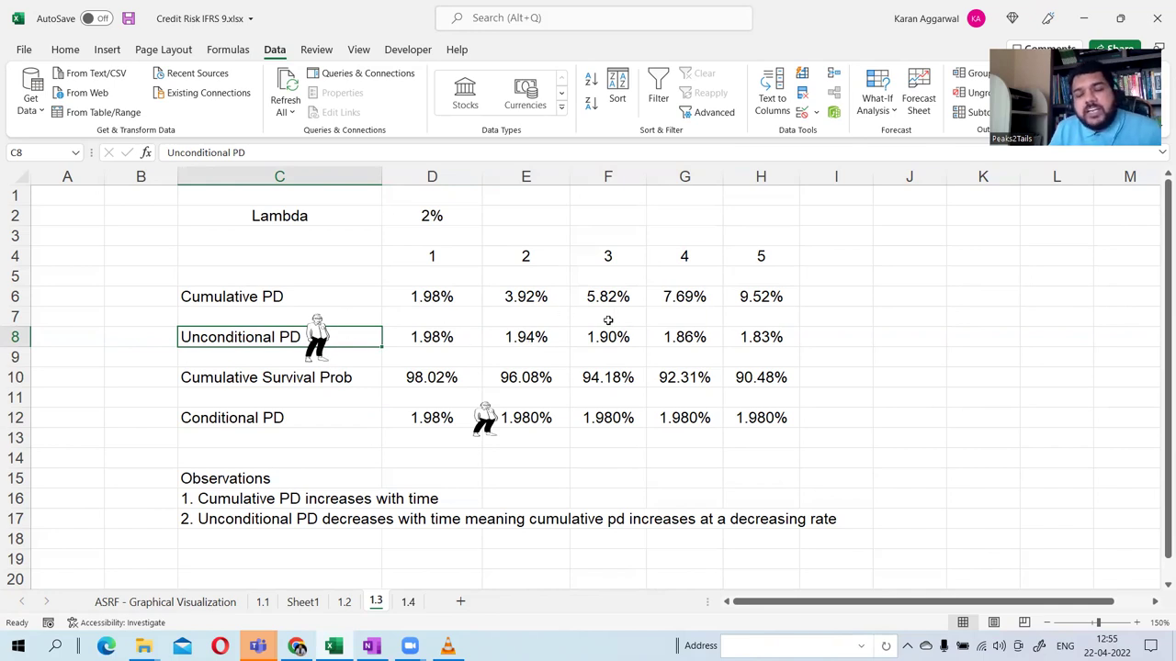
pyautogui.click(284, 424)
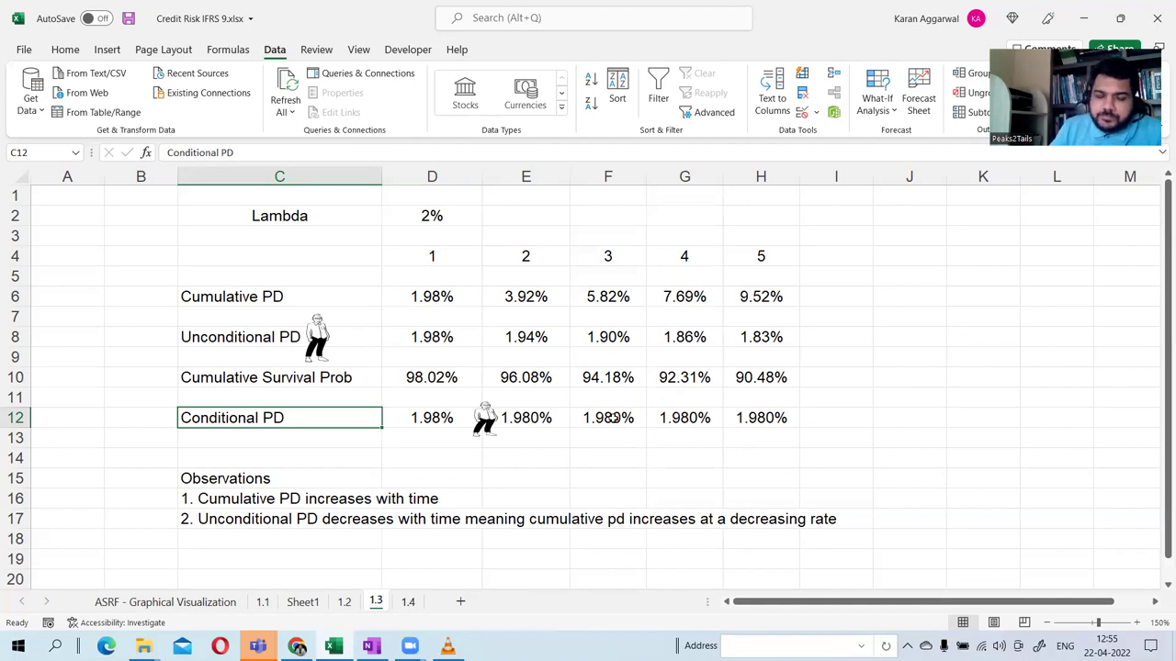
pyautogui.click(356, 217)
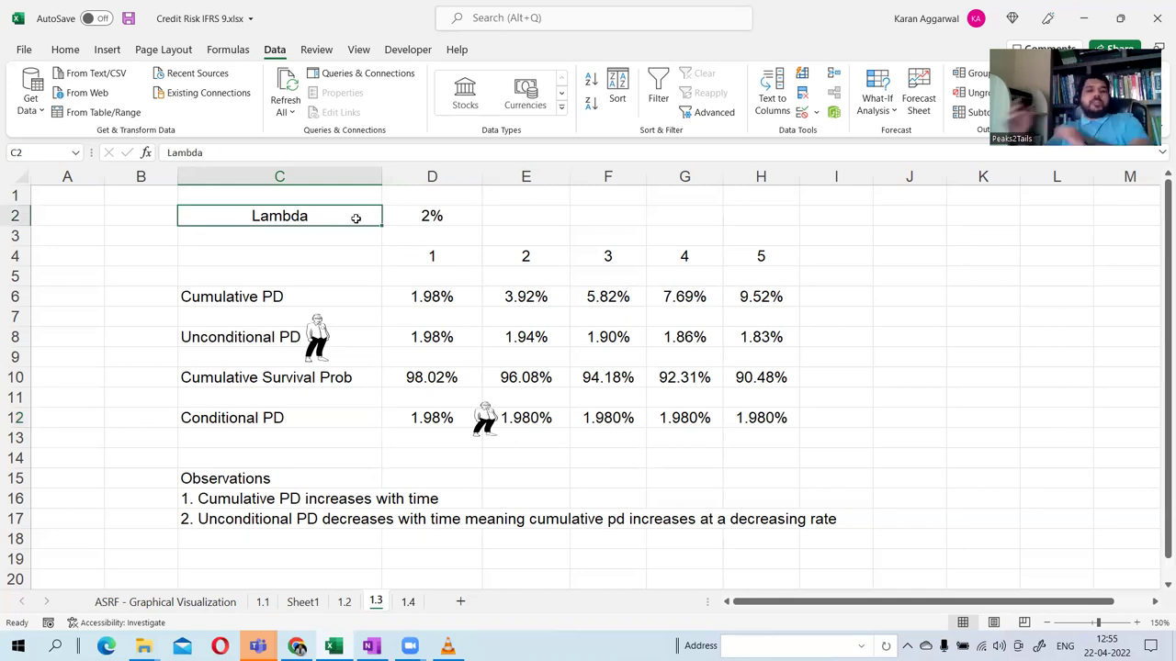
pyautogui.moveTo(355, 218); pyautogui.dragTo(816, 438)
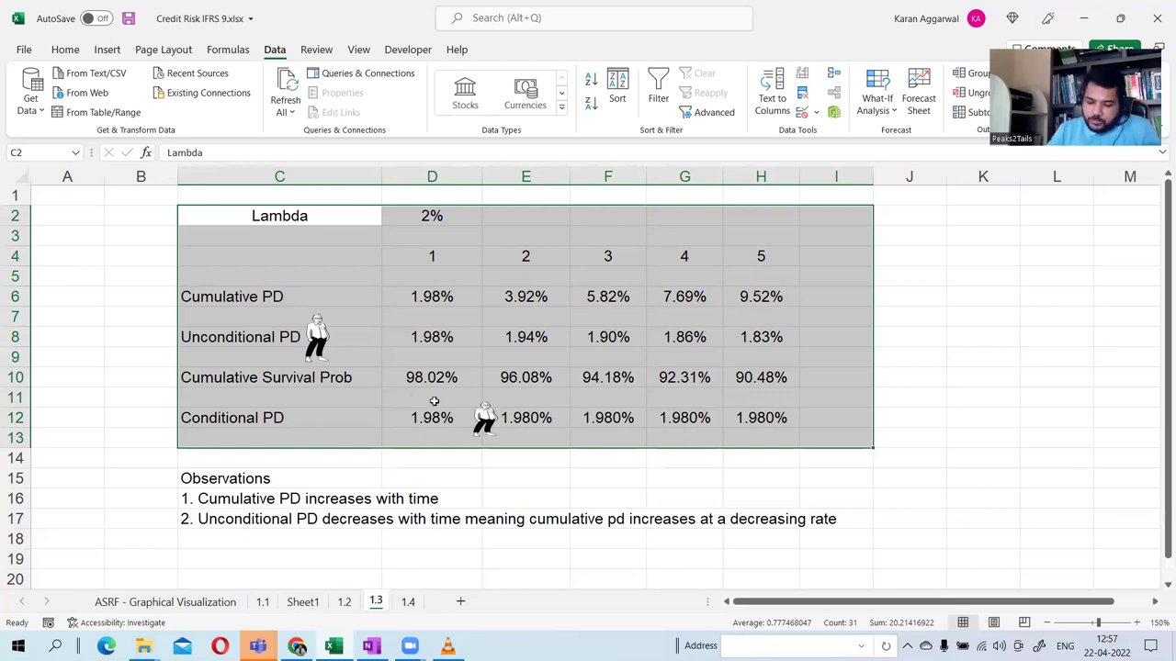
# Check observation 1 in C16 against the Cumulative PD values in D6:H6, ending on year 5.
pyautogui.click(265, 494)
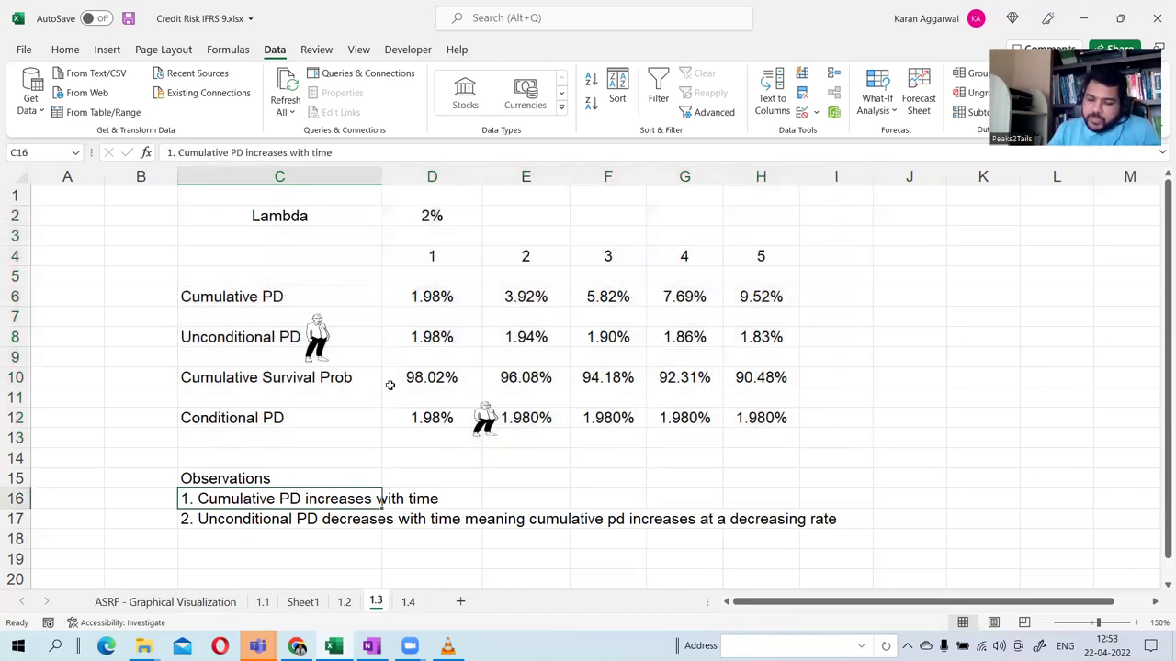
pyautogui.click(473, 294)
pyautogui.moveTo(473, 294); pyautogui.dragTo(744, 296)
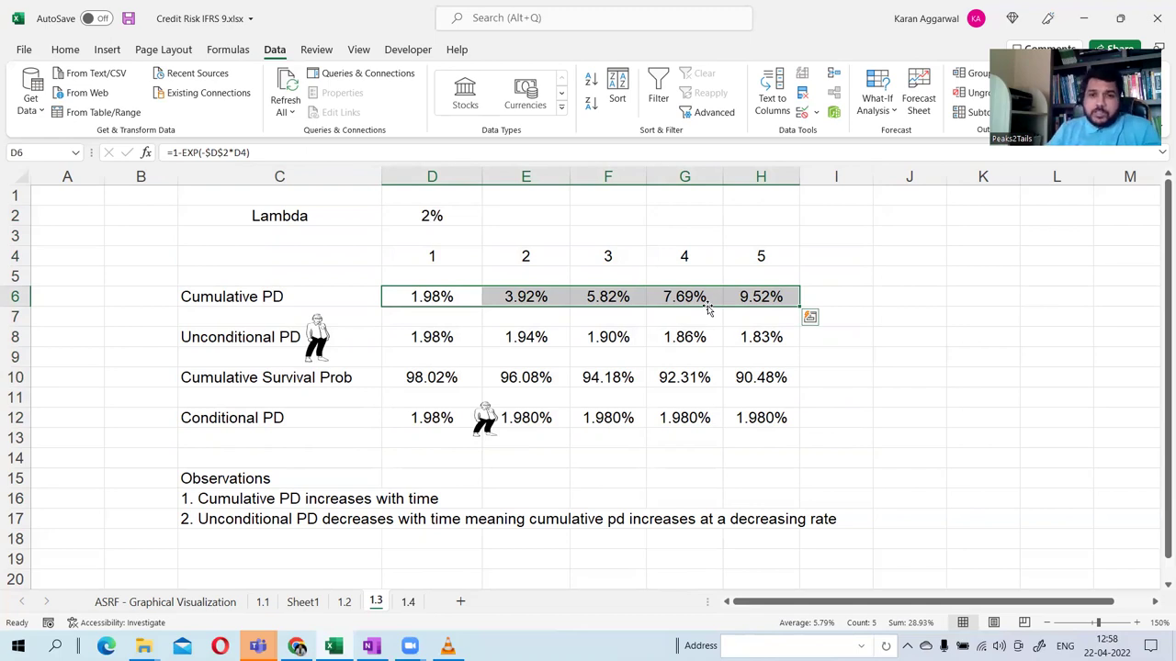
pyautogui.click(755, 295)
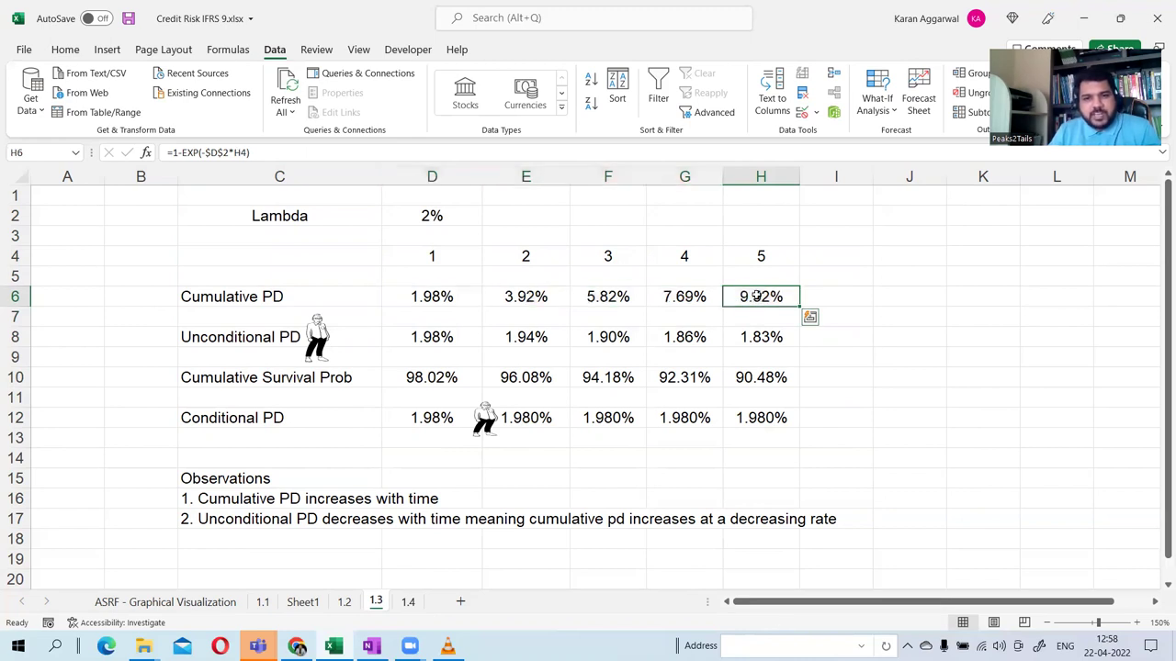
# Review the Unconditional PD values year by year from D8 to H8 and return to observation 1 in C16.
pyautogui.click(445, 337)
pyautogui.click(495, 337)
pyautogui.click(585, 337)
pyautogui.click(684, 337)
pyautogui.click(757, 337)
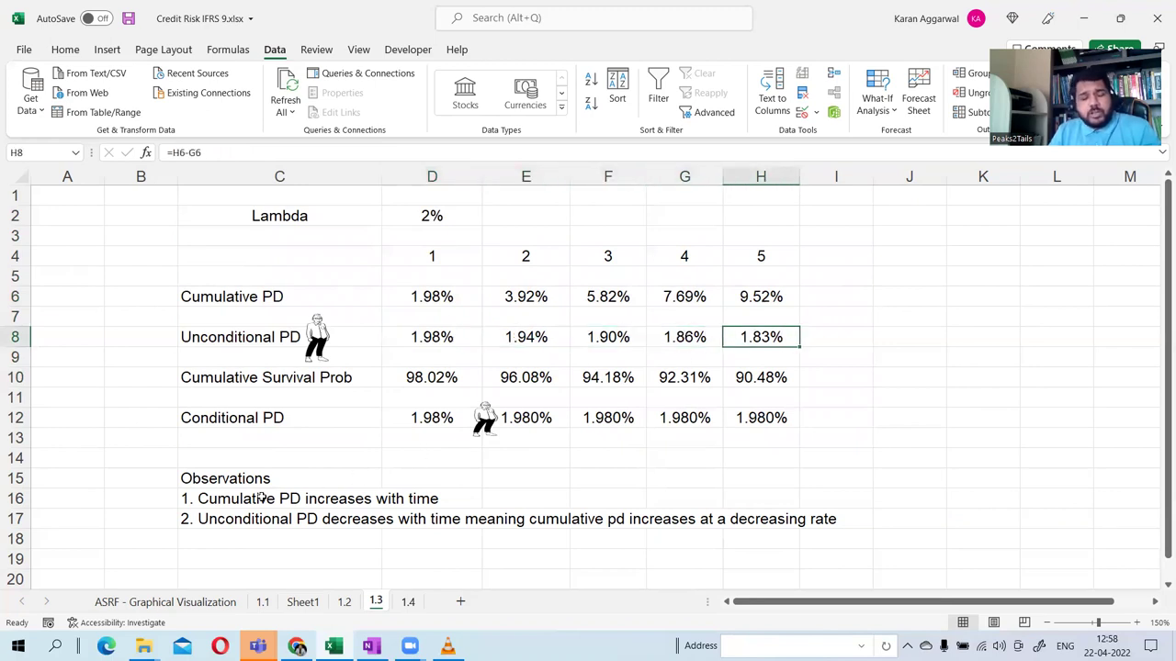
pyautogui.click(320, 497)
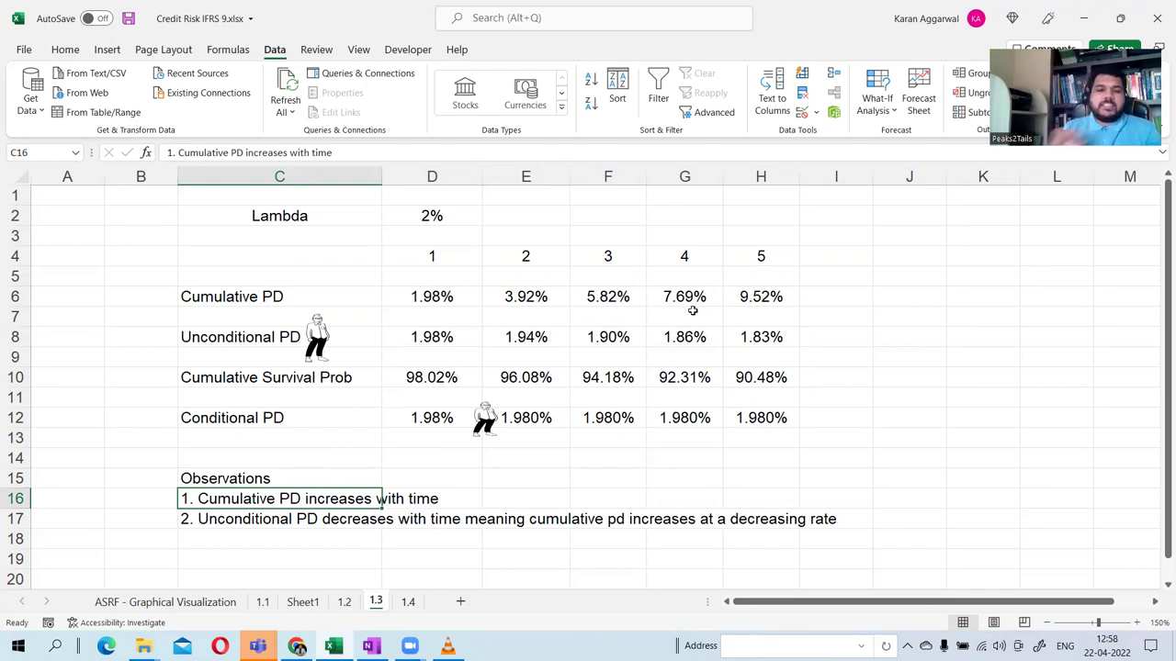
# Switch to OneNote and review handwritten steps 2 to 5, down to the conditional probabilities of default and the exponential formula.
pyautogui.click(371, 645)
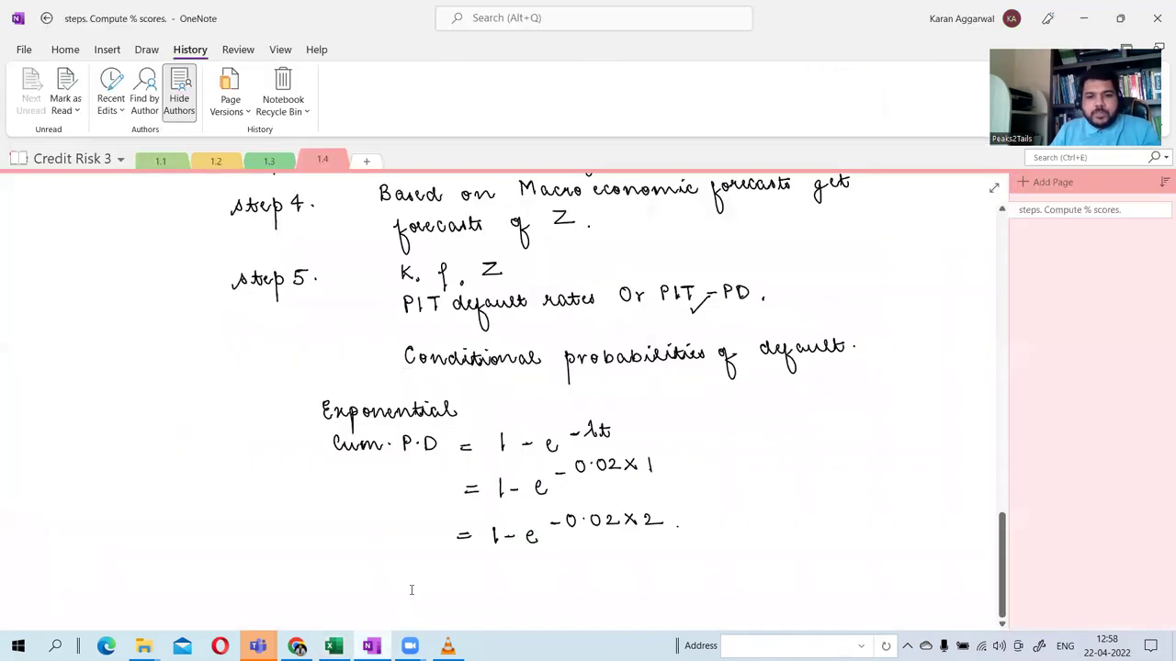
pyautogui.scroll(3, 439, 527)
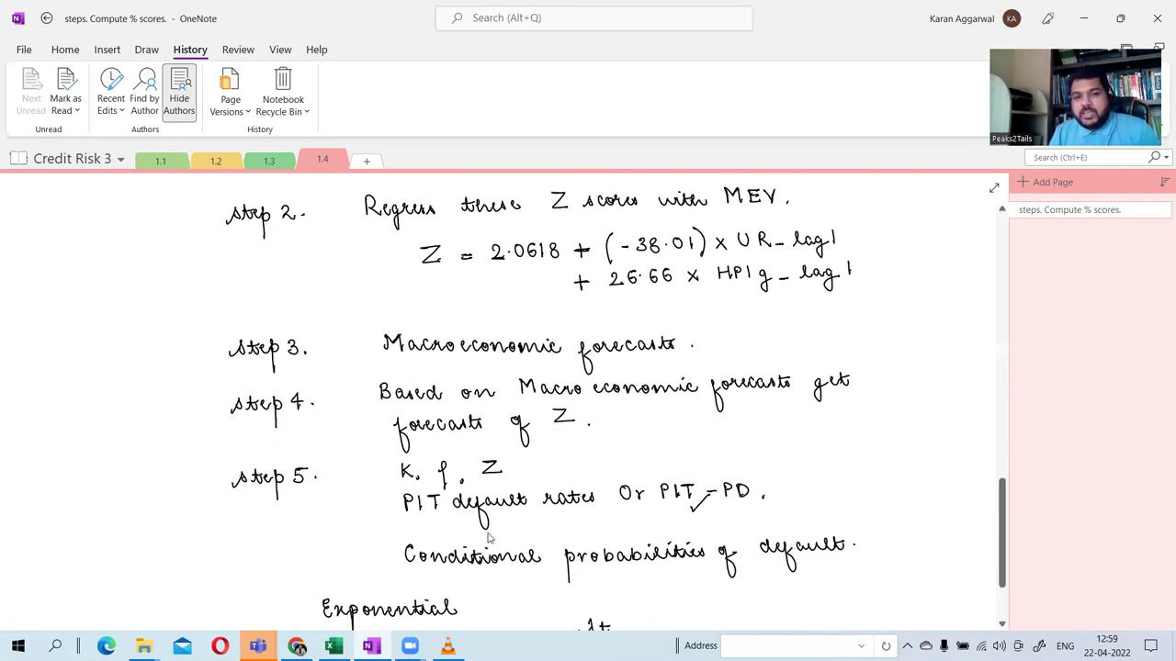
pyautogui.scroll(-2, 440, 530)
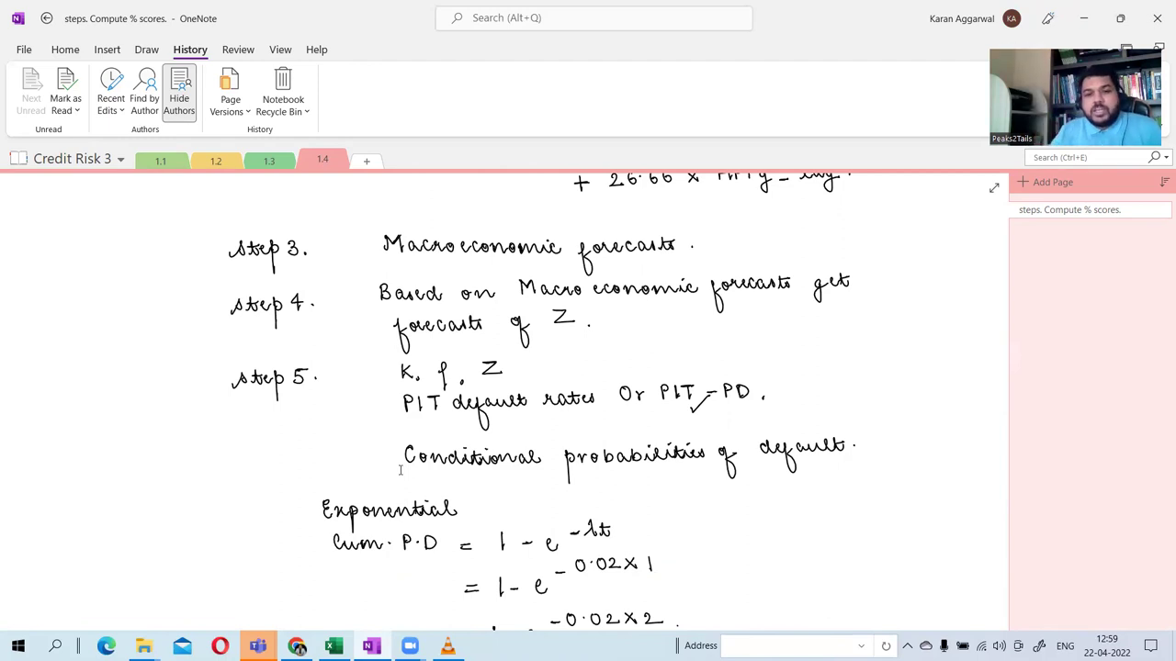
# Switch back to Excel and highlight the Conditional PD values in D12:H12, followed by the Unconditional PD values in D8:H8.
pyautogui.hotkey('alt', 'Tab')
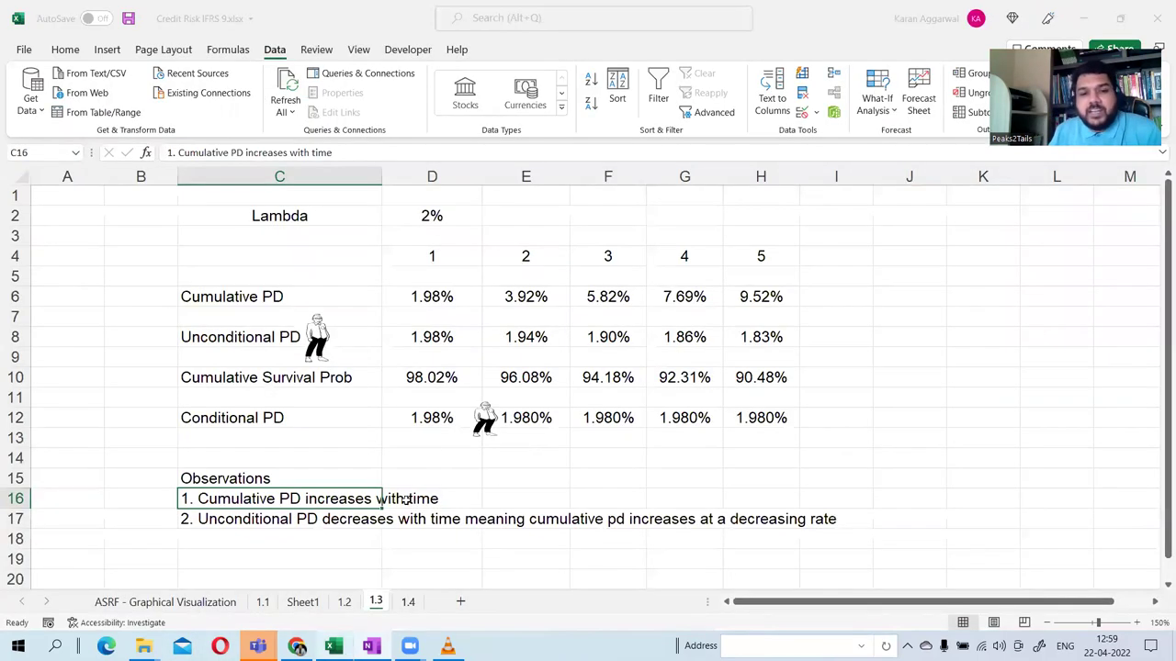
pyautogui.click(439, 415)
pyautogui.hotkey('shift', 'Right')
pyautogui.hotkey('shift', 'Right')
pyautogui.hotkey('shift', 'Right')
pyautogui.hotkey('shift', 'Right')
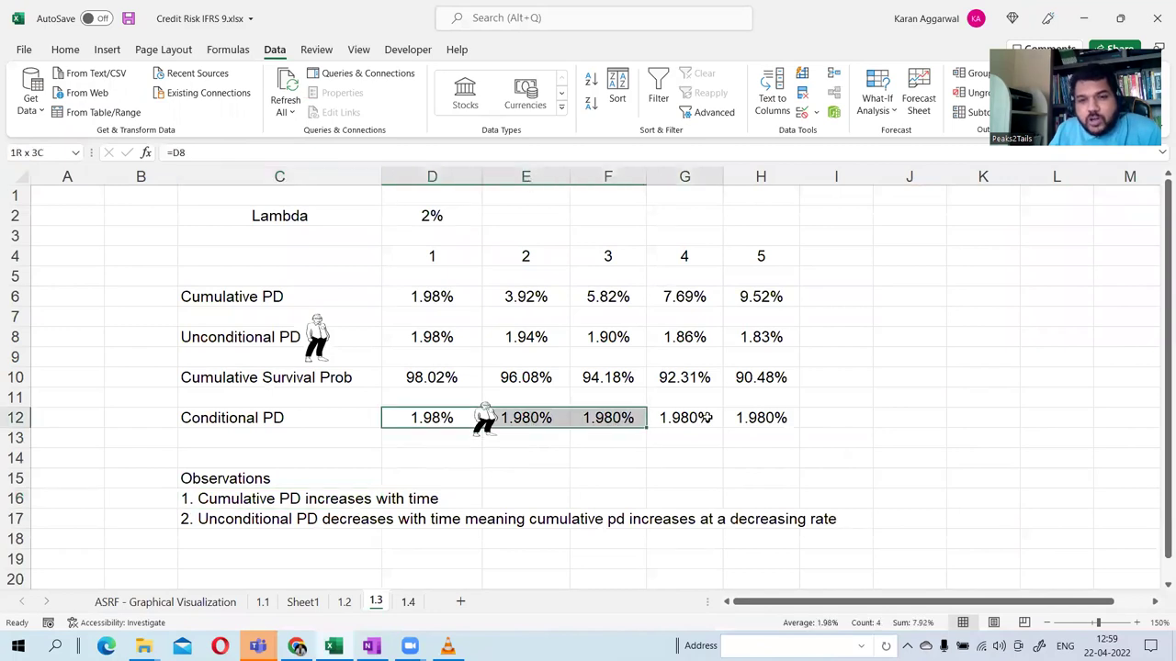
pyautogui.moveTo(416, 334); pyautogui.dragTo(756, 336)
# Switch to OneNote and point out the "Conditional probabilities of default" line under step 5.
pyautogui.hotkey('alt', 'Tab')
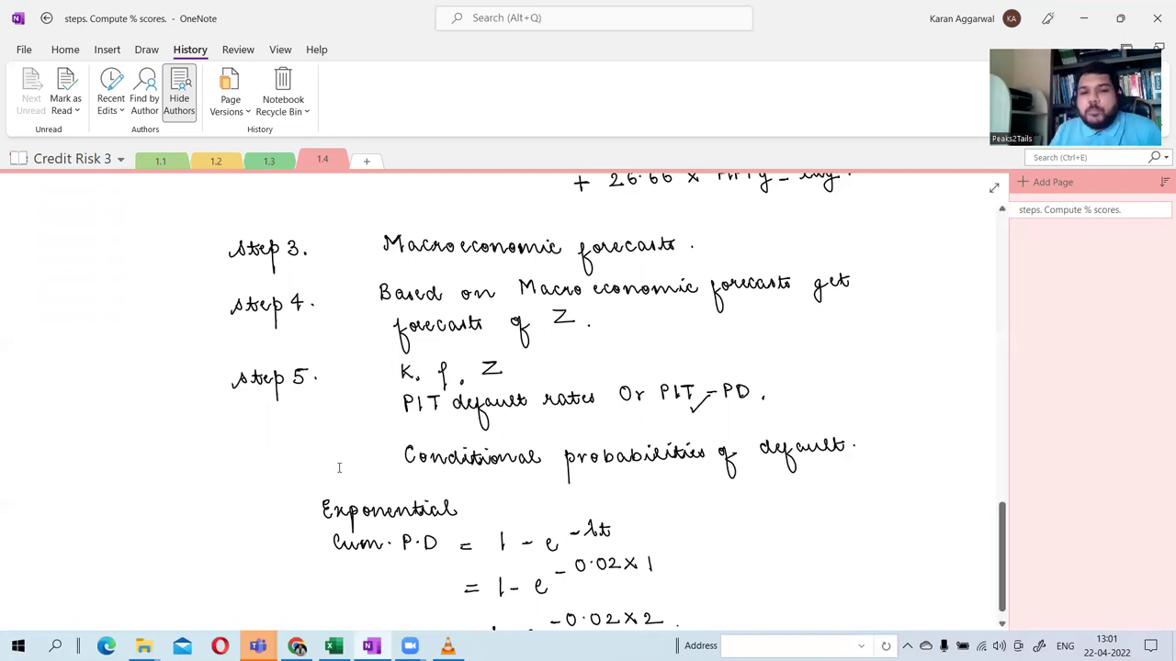
pyautogui.moveTo(397, 433); pyautogui.dragTo(873, 487)
pyautogui.click(689, 505)
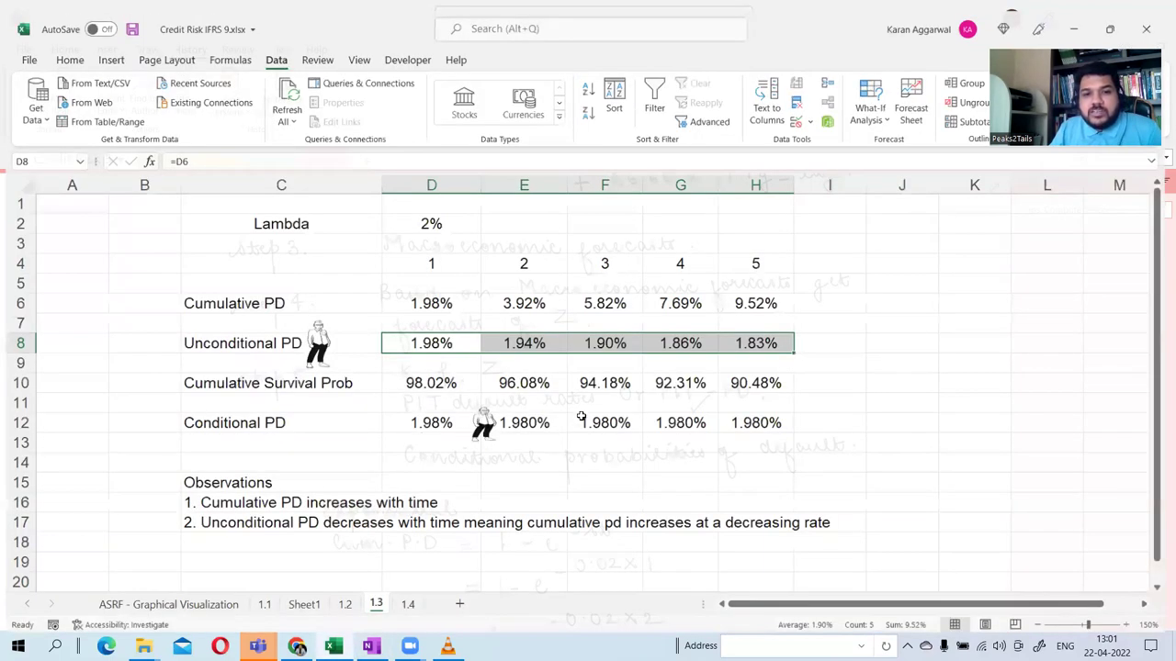
# In Excel, compare the Conditional PD range D12:H12 with the Unconditional PD range D8:H8 and the year 5 Cumulative PD in H6.
pyautogui.moveTo(423, 421); pyautogui.dragTo(751, 413)
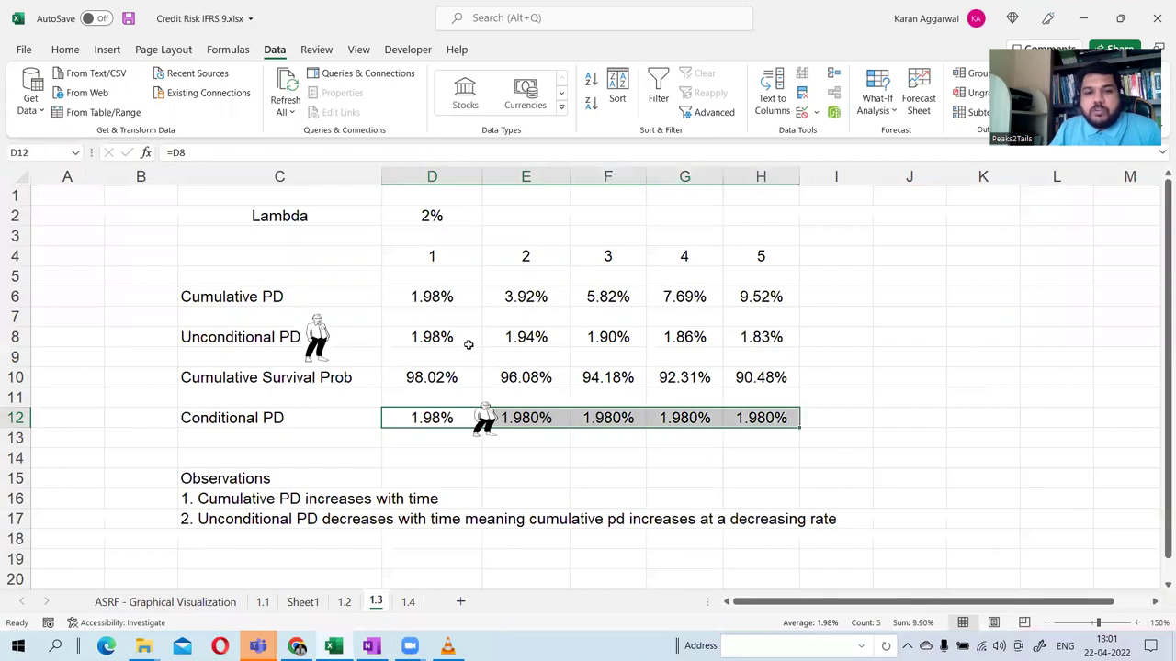
pyautogui.moveTo(464, 342); pyautogui.dragTo(753, 344)
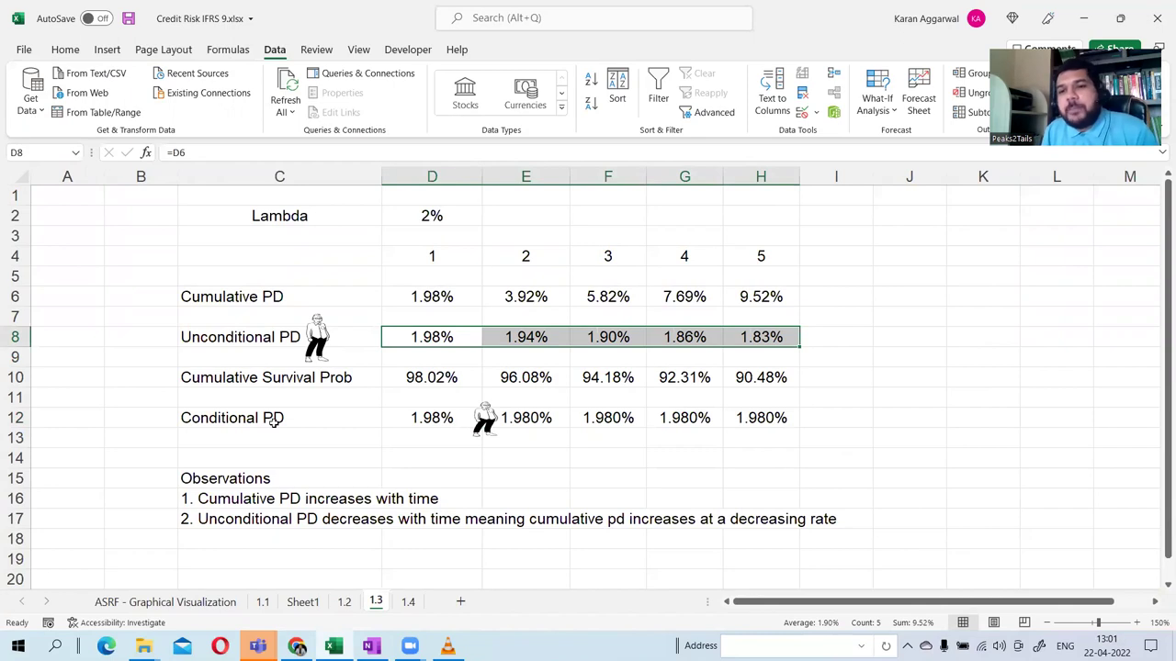
pyautogui.click(759, 292)
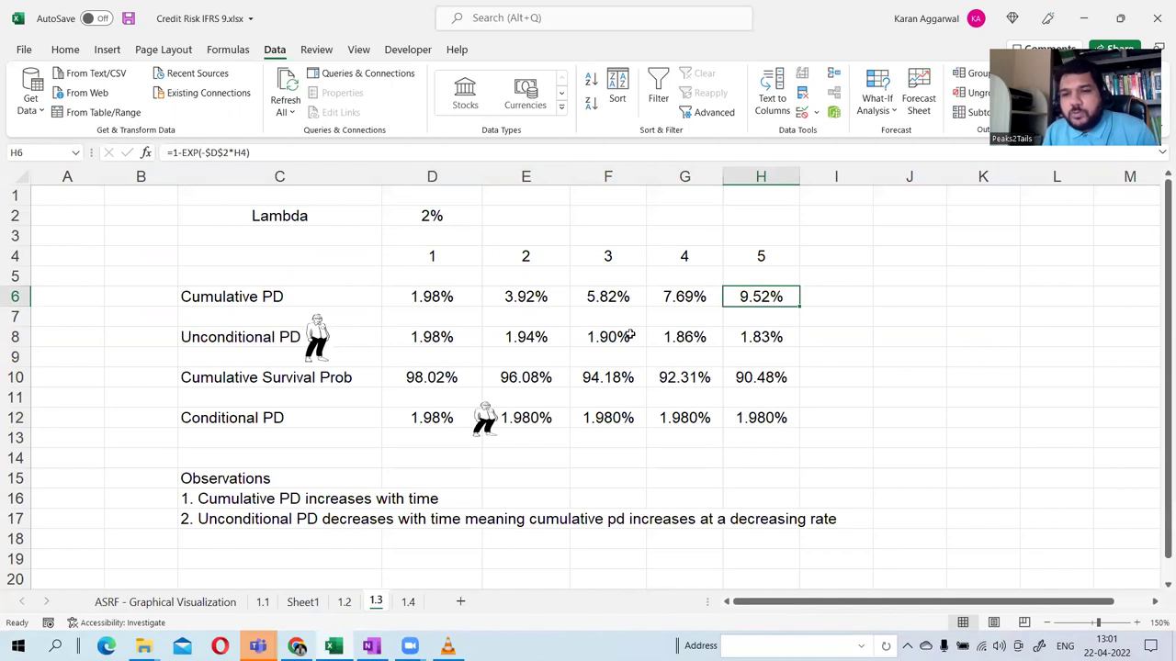
# Compare the Conditional PD values in D12:H12 with the Unconditional PD row, checking the running sums of D8:E8 and D8:F8.
pyautogui.click(469, 418)
pyautogui.moveTo(469, 418); pyautogui.dragTo(717, 418)
pyautogui.moveTo(434, 338); pyautogui.dragTo(735, 337)
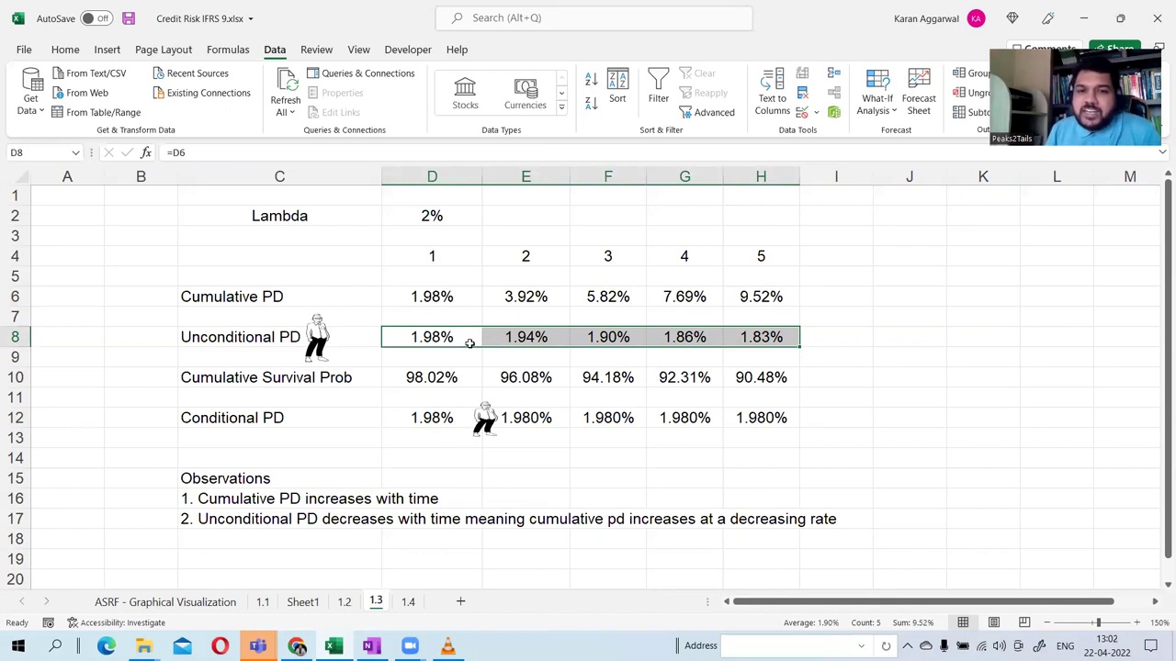
pyautogui.moveTo(467, 337); pyautogui.dragTo(502, 337)
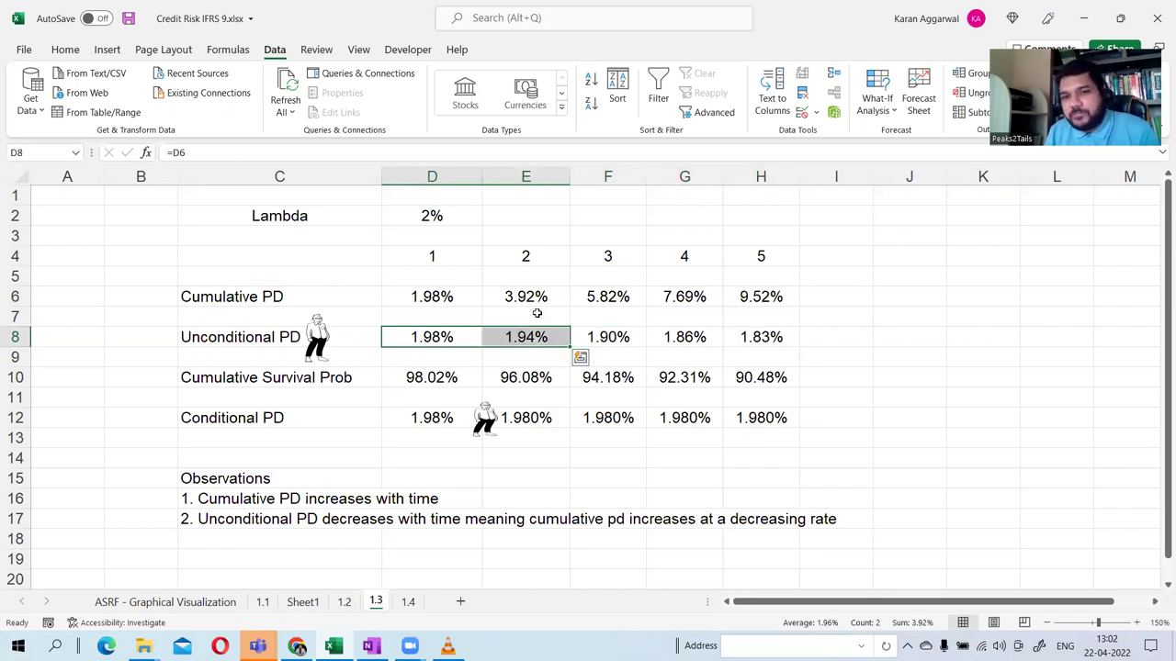
pyautogui.moveTo(450, 338); pyautogui.dragTo(588, 337)
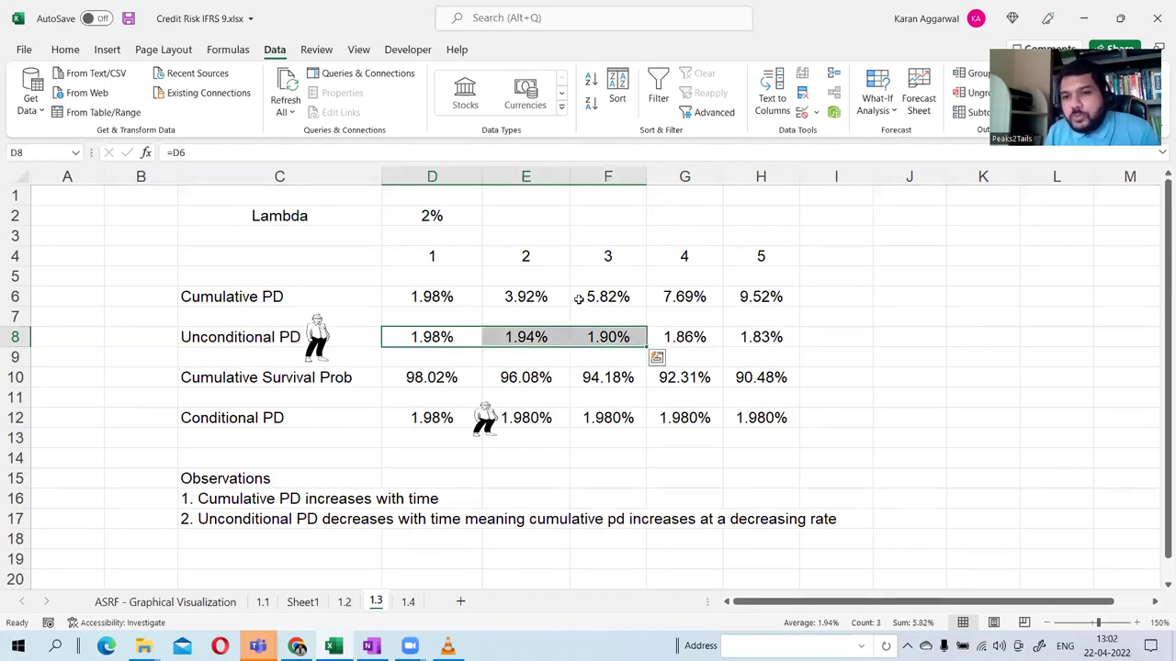
pyautogui.moveTo(432, 418); pyautogui.dragTo(735, 414)
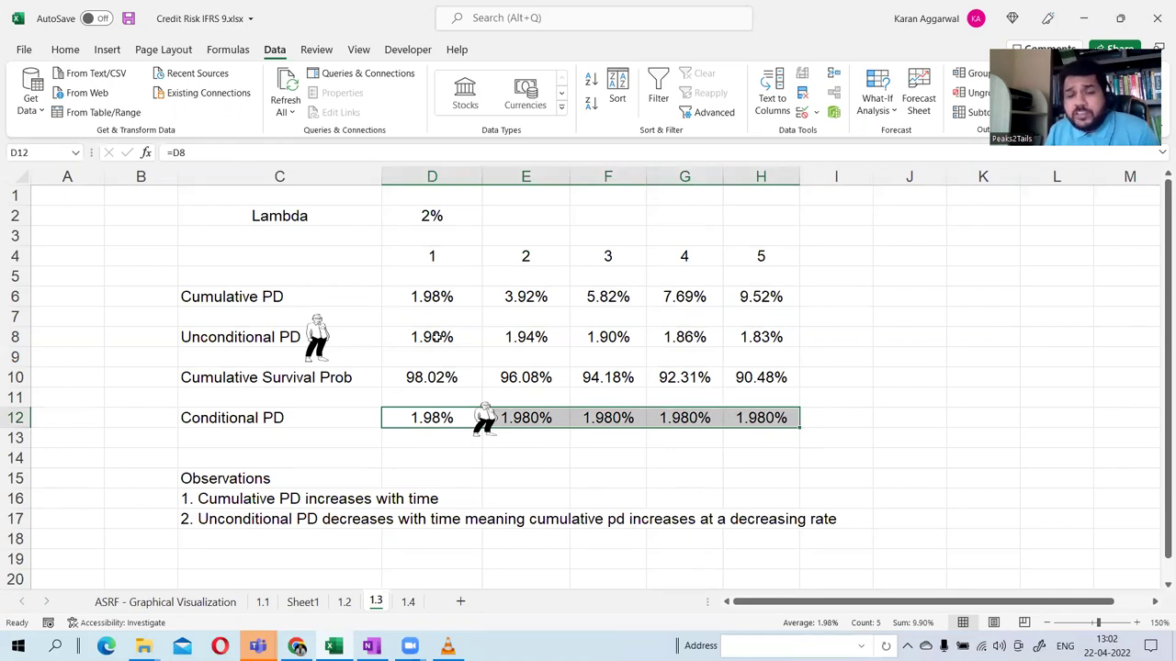
# Highlight the Unconditional PD range D8:H8 and inspect its label and the individual values for years 1 to 3.
pyautogui.click(474, 340)
pyautogui.moveTo(473, 341); pyautogui.dragTo(750, 337)
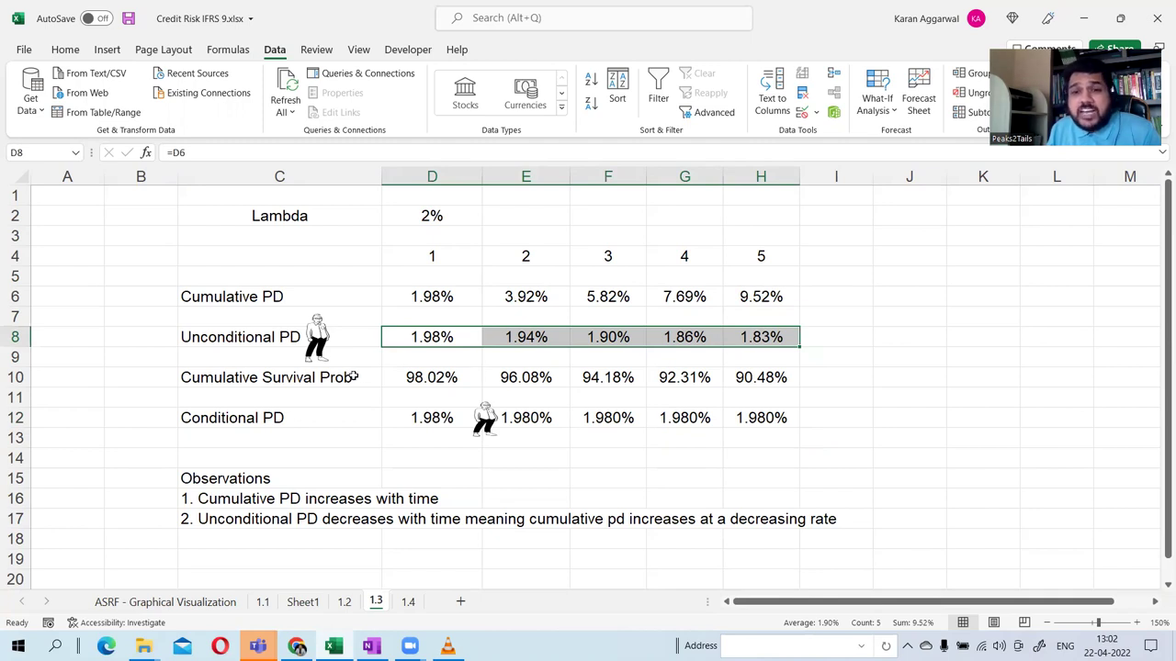
pyautogui.click(254, 336)
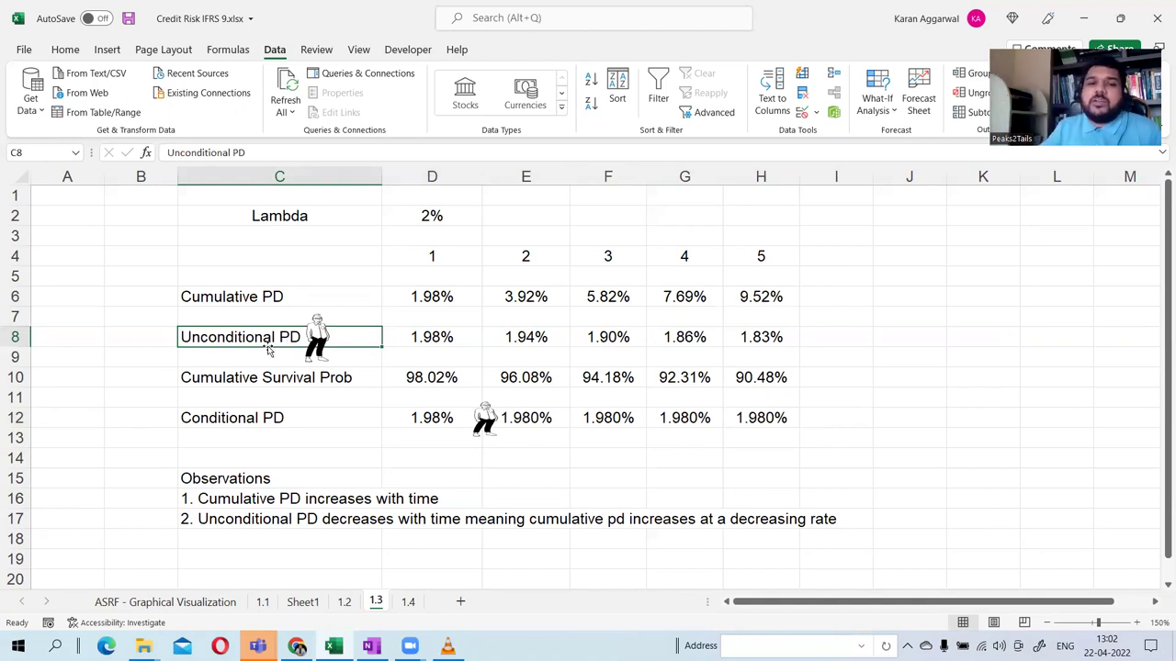
pyautogui.click(418, 342)
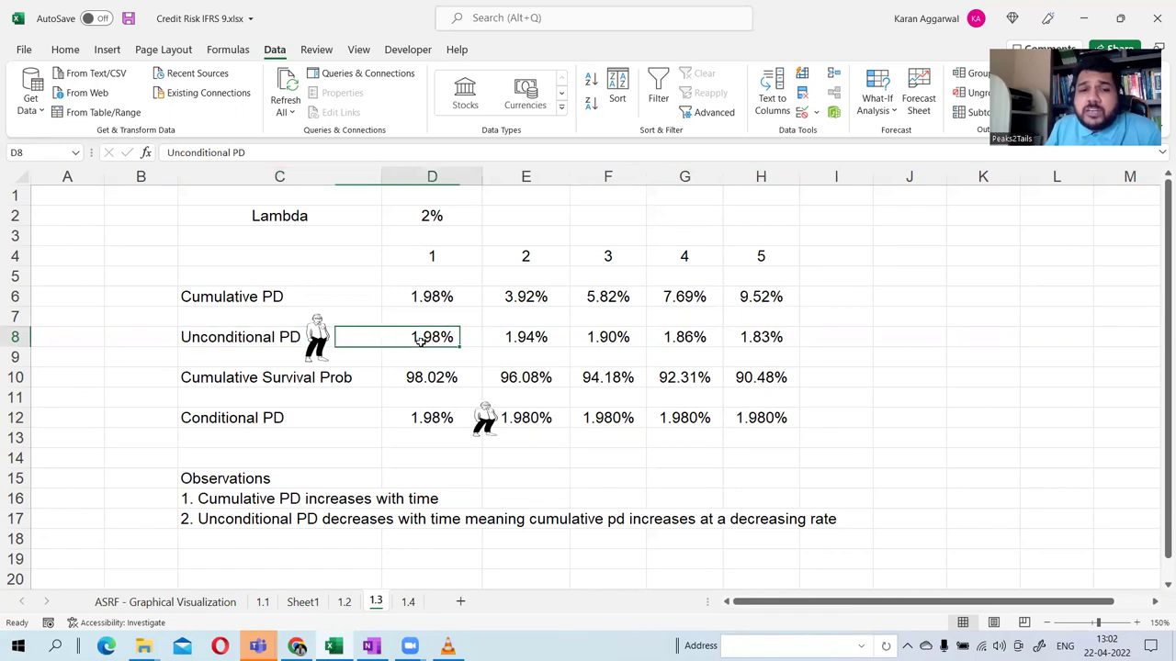
pyautogui.click(517, 337)
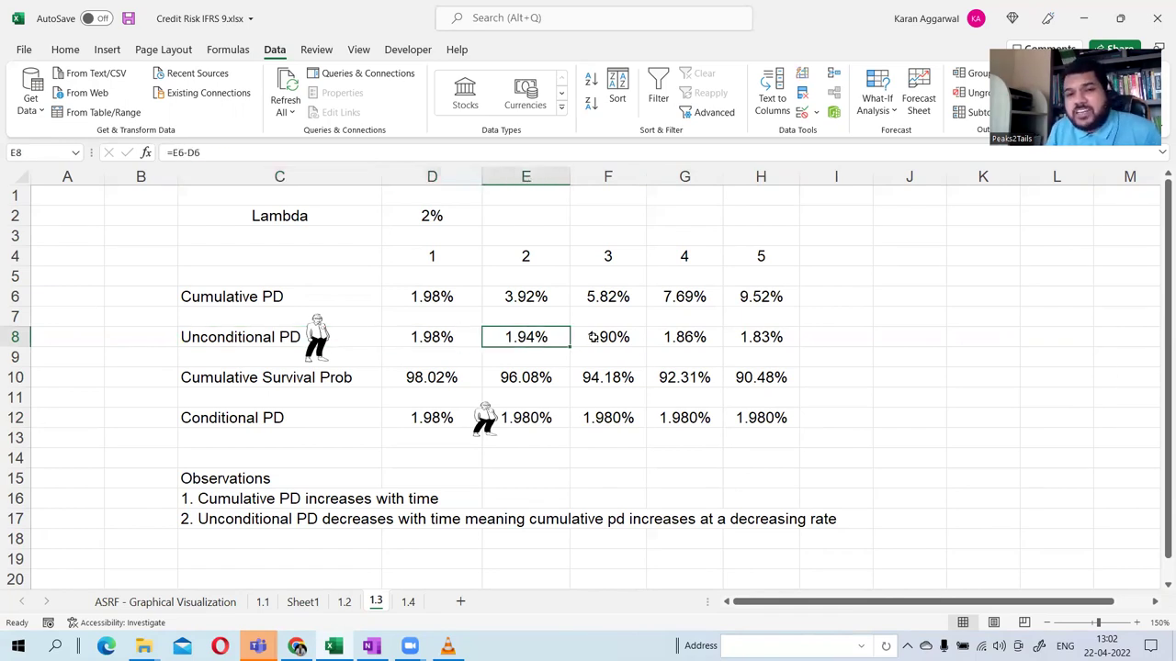
pyautogui.click(594, 337)
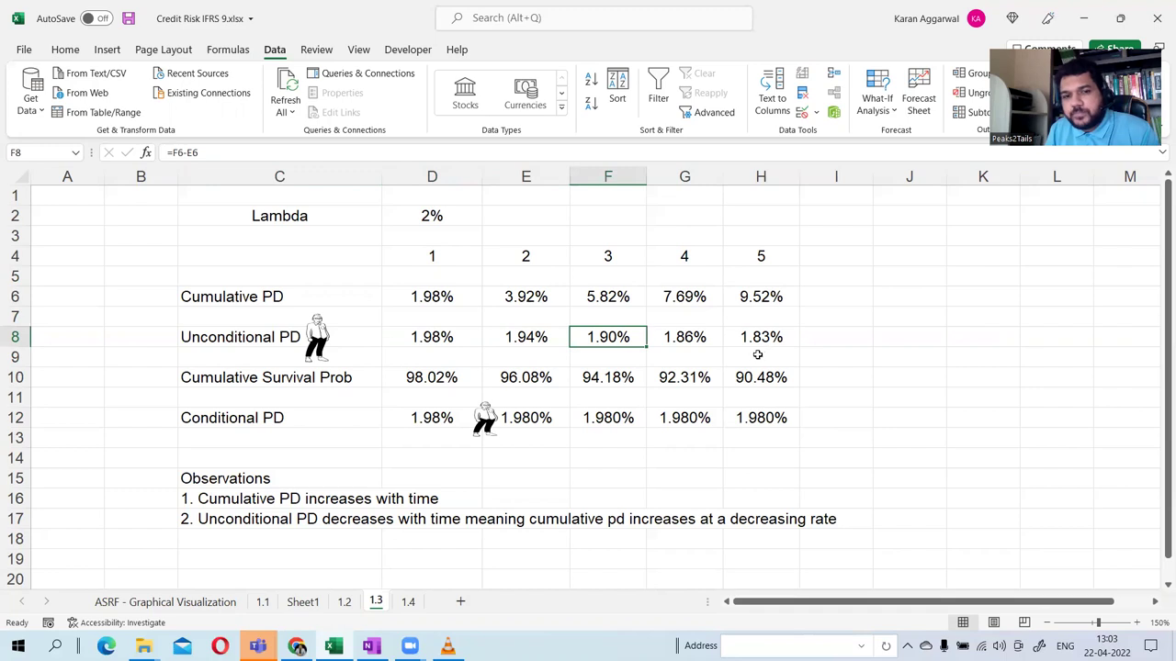
# Switch to OneNote and review the handwritten notes from the worst case and PIT score formulas to step 5 and the exponential cumulative PD.
pyautogui.click(370, 646)
pyautogui.scroll(-1, 450, 439)
pyautogui.scroll(8, 464, 422)
pyautogui.scroll(3, 469, 411)
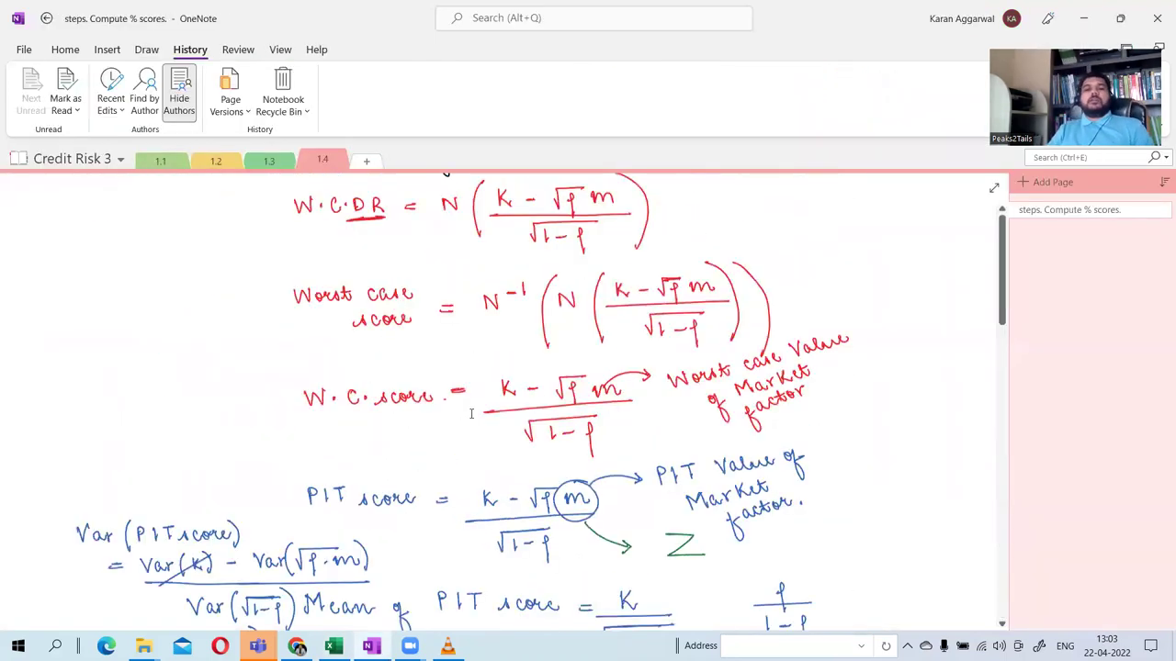
pyautogui.scroll(-12, 470, 416)
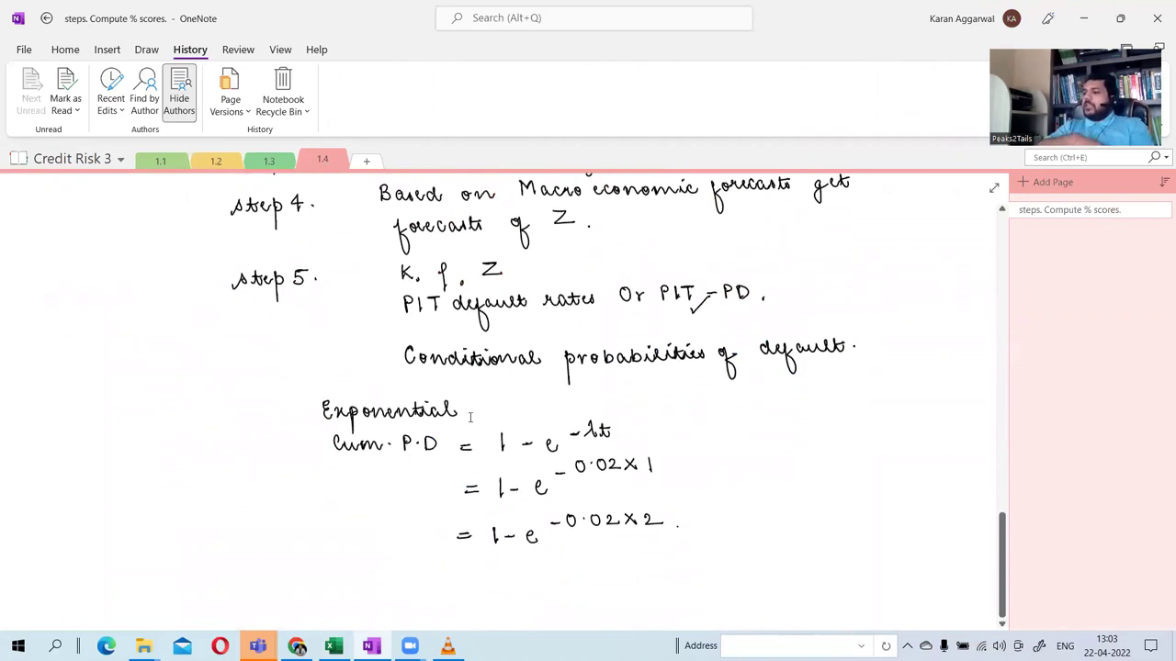
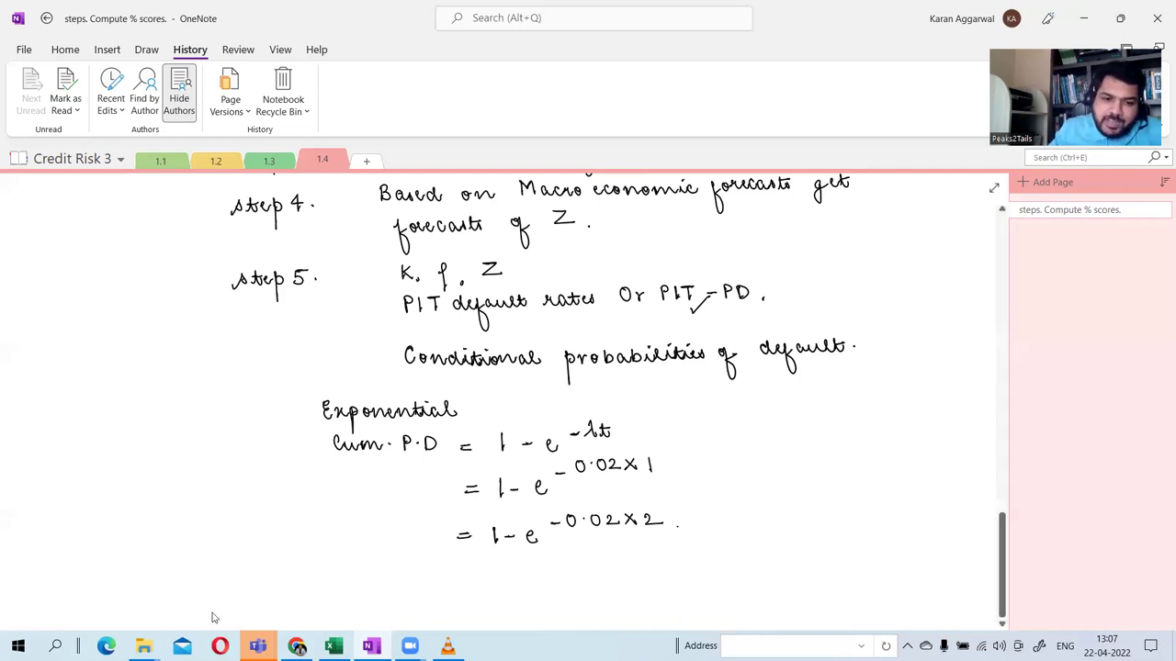
# Switch back to Excel and insert a new worksheet after sheet 1.3.
pyautogui.click(334, 646)
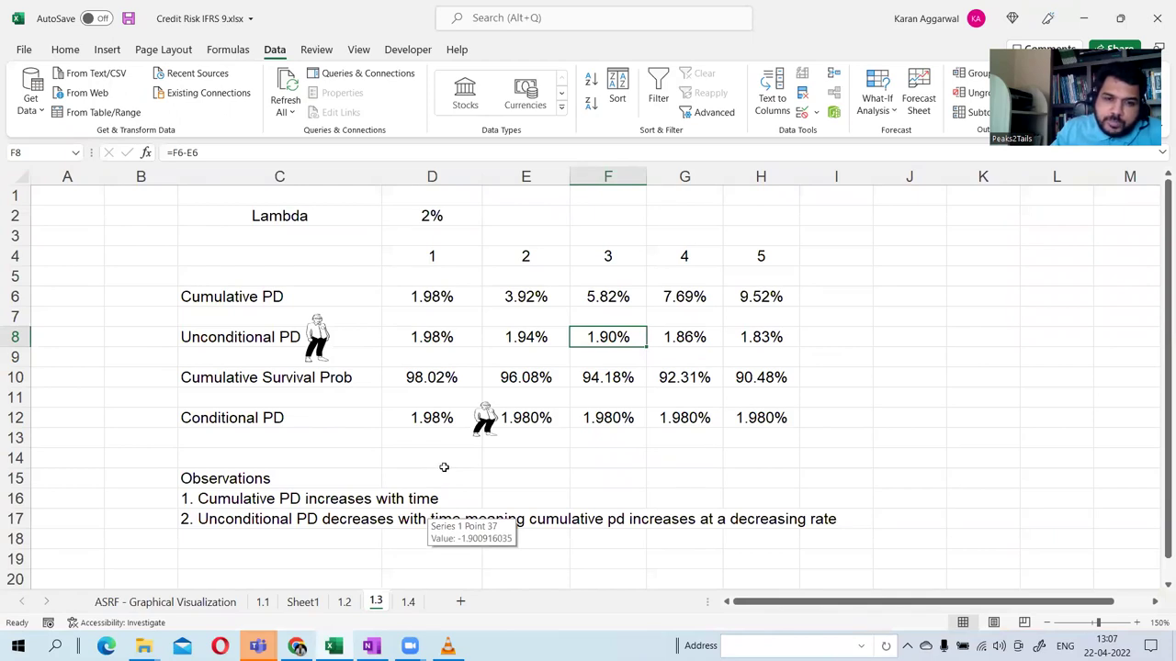
pyautogui.click(511, 423)
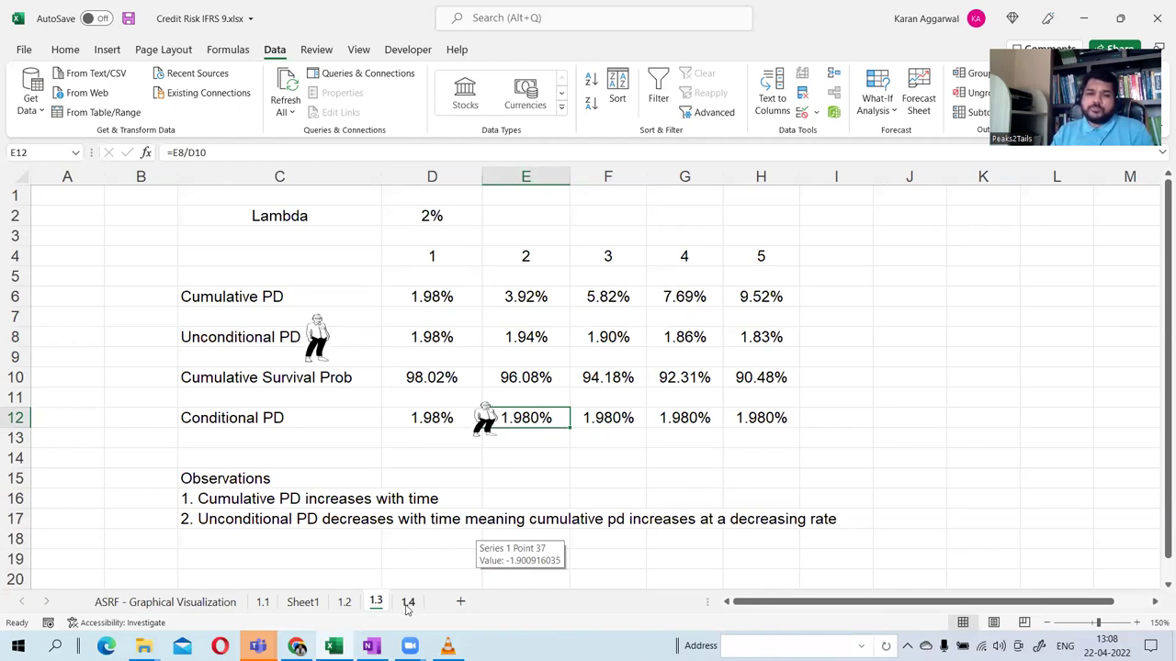
pyautogui.click(459, 601)
pyautogui.click(191, 216)
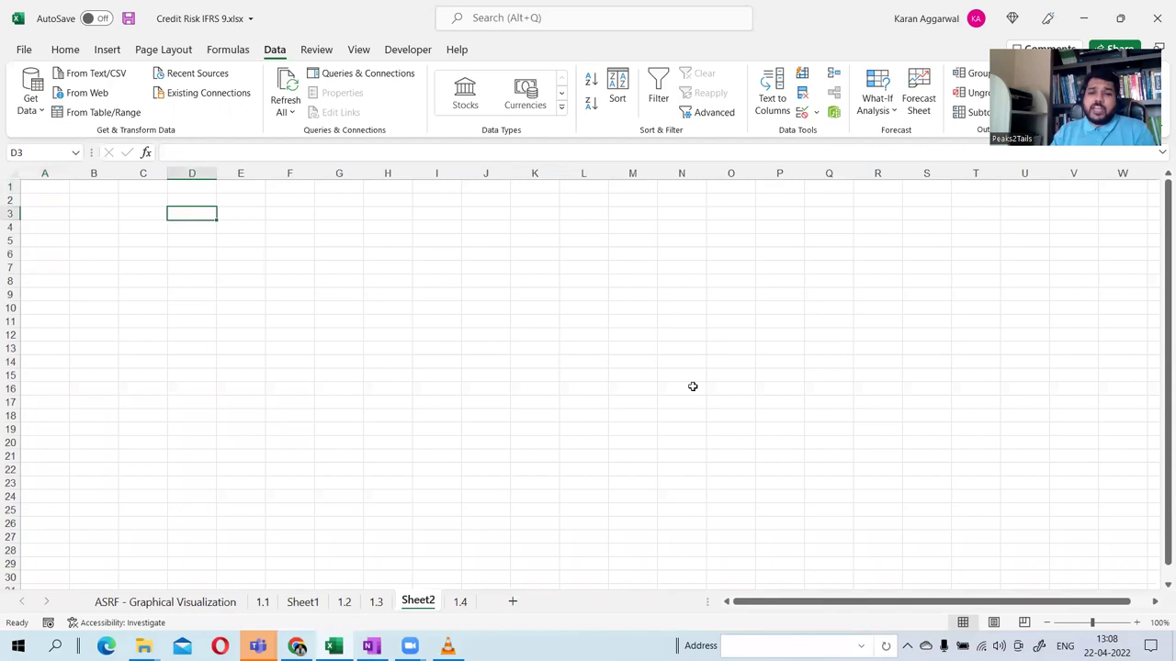
# Enter the sample conditional PDs 1.08%, 1.23%, 1.56%, 1.11% and 1.94% down cells D5:D9 of the new sheet.
pyautogui.click(1137, 623)
pyautogui.click(1137, 623)
pyautogui.click(1137, 623)
pyautogui.click(1137, 623)
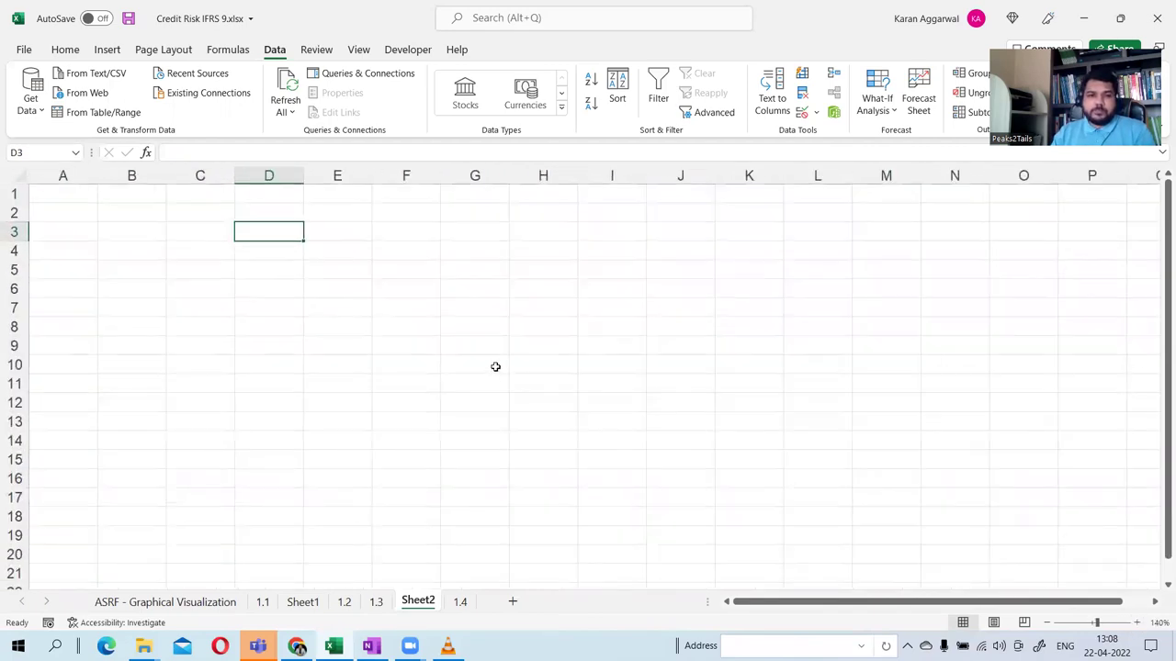
pyautogui.click(254, 267)
pyautogui.write('1.08%')
pyautogui.press('Return')
pyautogui.write('1.23%')
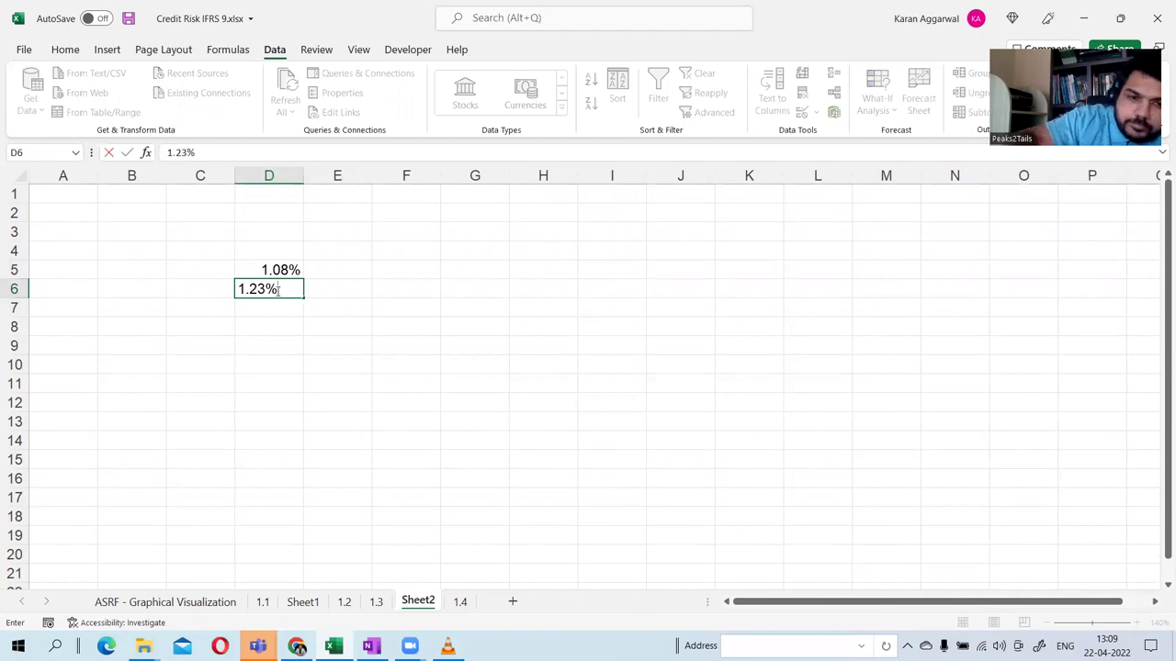
pyautogui.press('Return')
pyautogui.write('1.56%')
pyautogui.press('Return')
pyautogui.write('1.1')
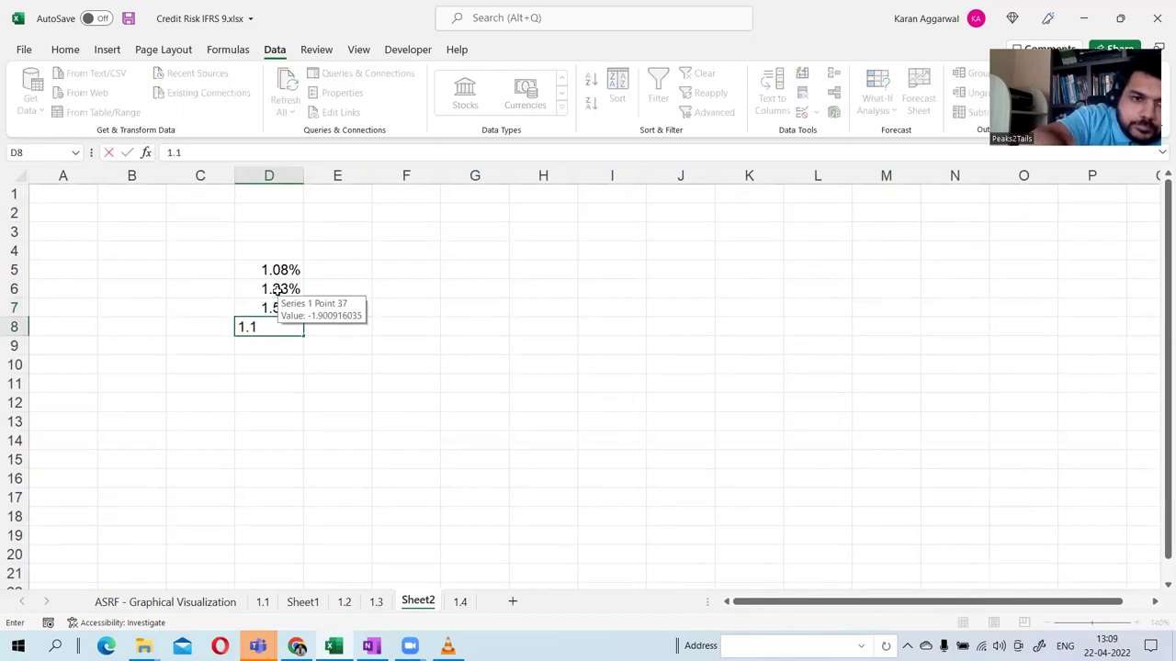
pyautogui.write('1%')
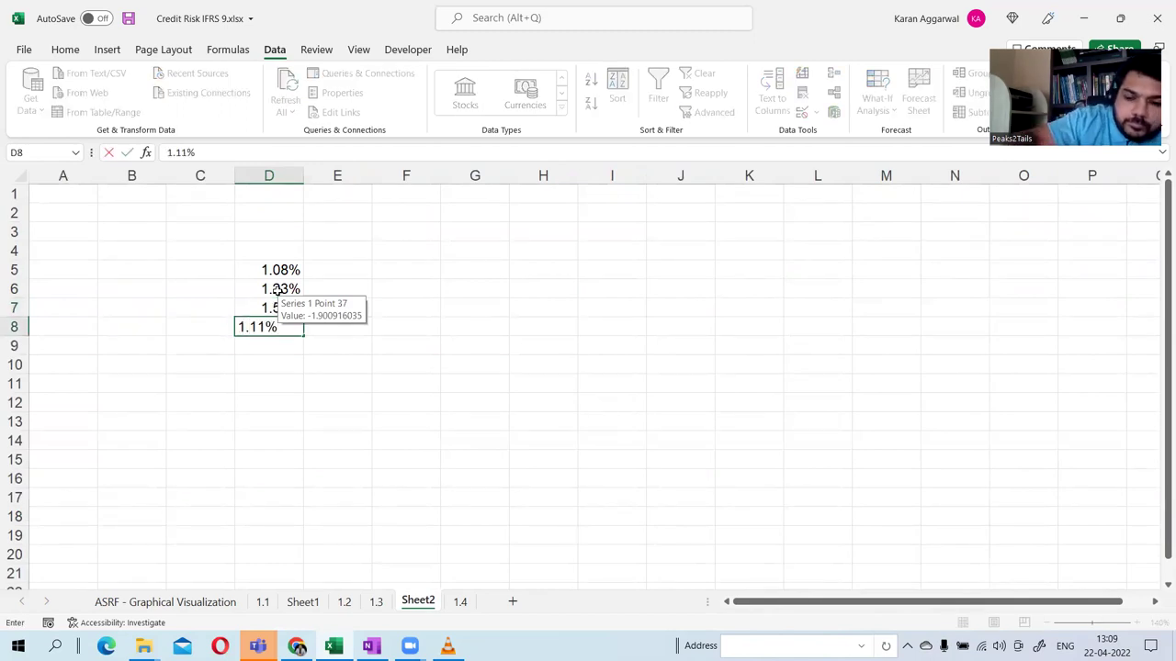
pyautogui.press('Return')
pyautogui.write('1.94%')
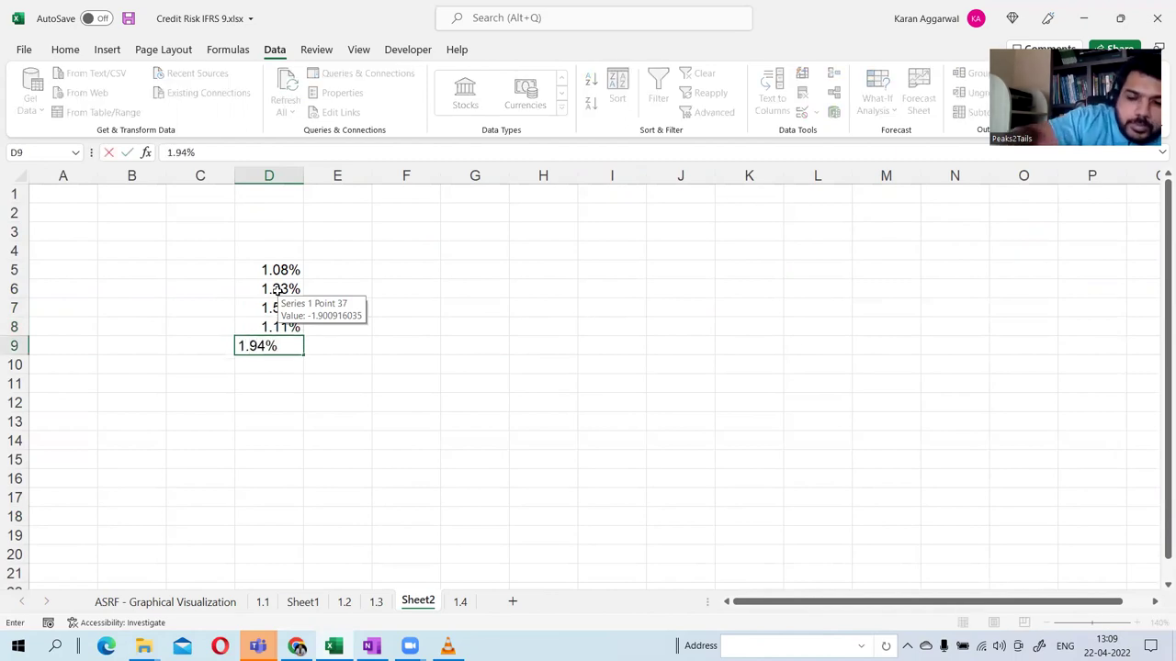
pyautogui.press('Return')
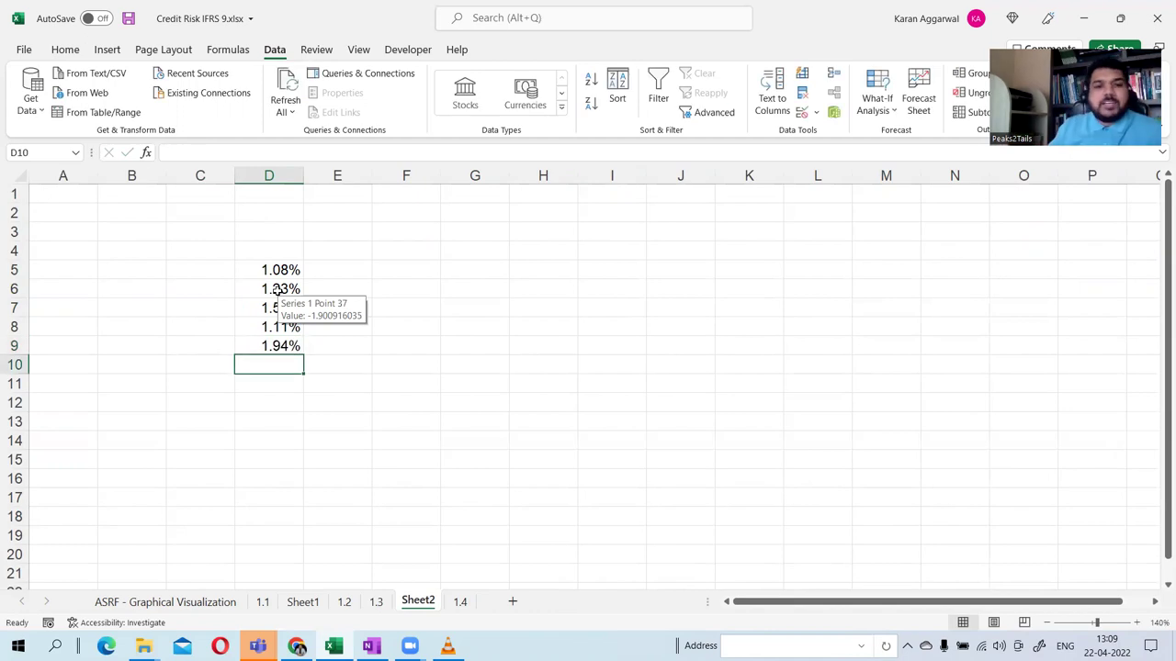
# Number the rows 1 to 5 in C5:C9 beside the percentages.
pyautogui.click(331, 266)
pyautogui.click(230, 268)
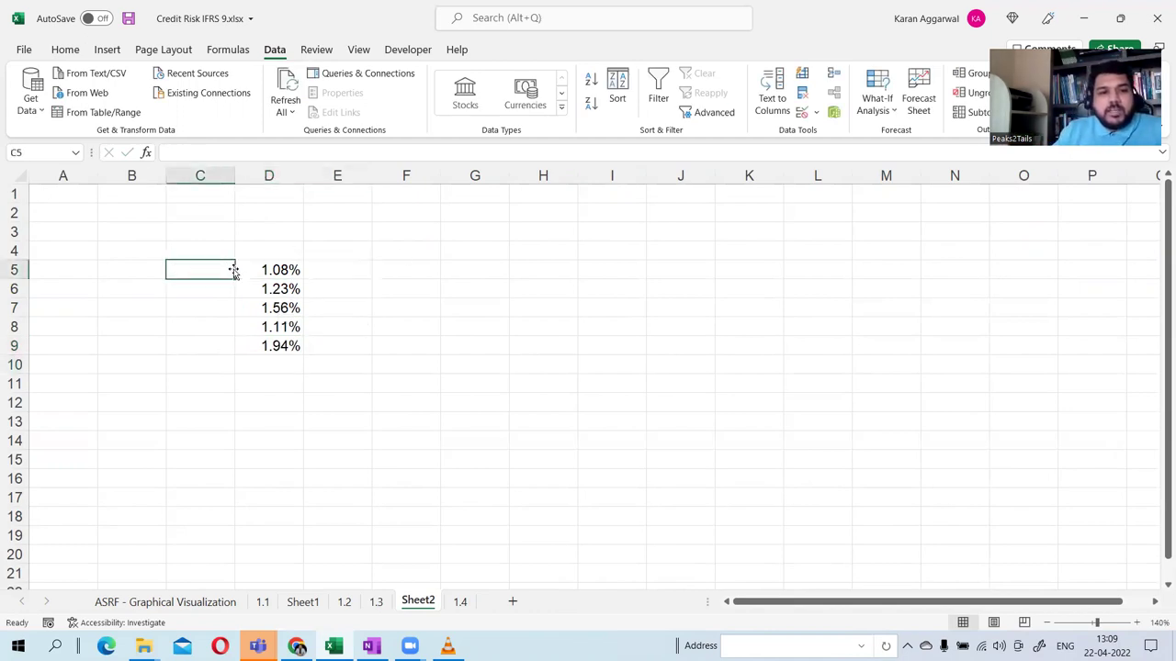
pyautogui.write('1')
pyautogui.press('Return')
pyautogui.write('2')
pyautogui.press('Return')
pyautogui.write('3')
pyautogui.press('Return')
pyautogui.write('4')
pyautogui.press('Return')
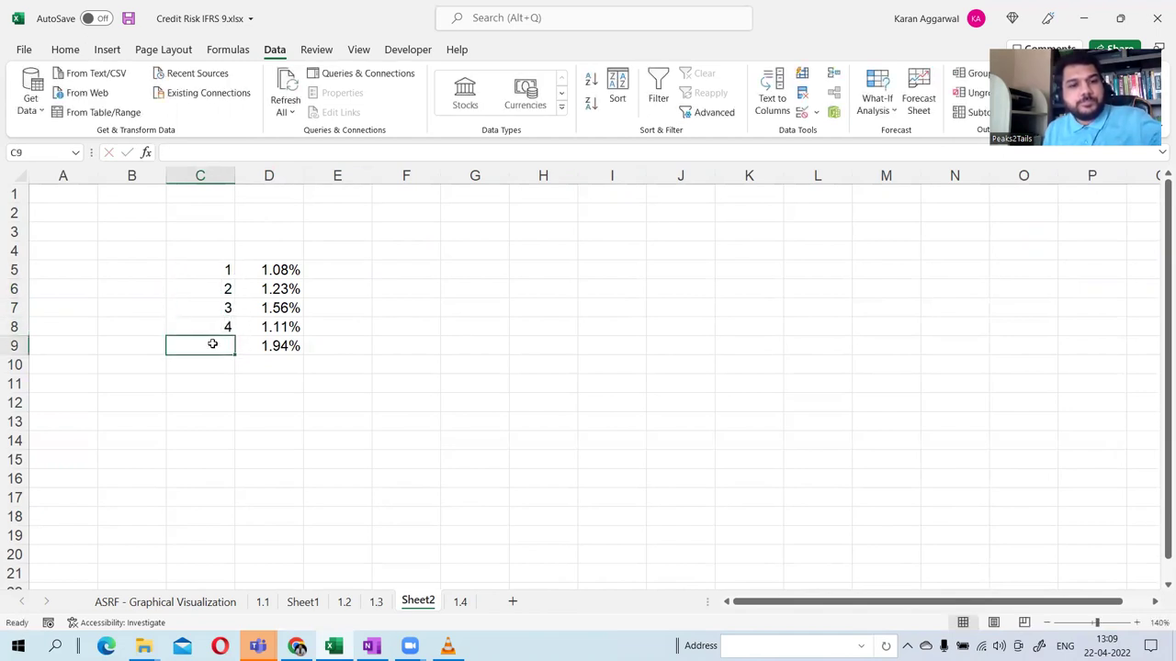
pyautogui.write('5')
pyautogui.press('Return')
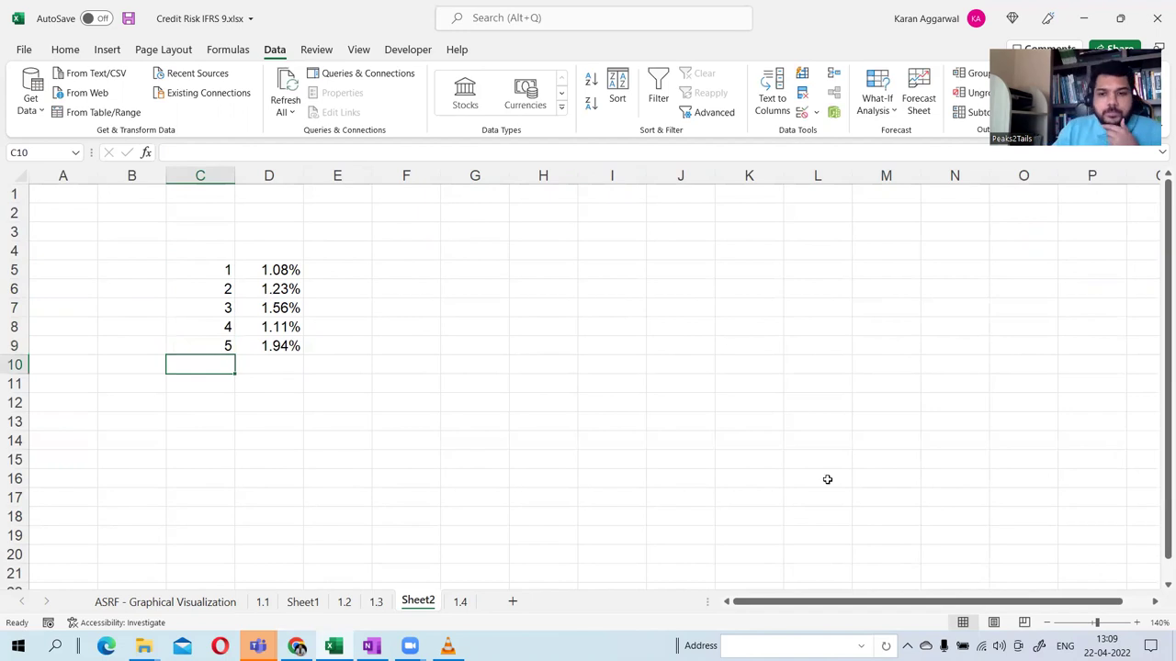
# Add the column headings "Conditional" in D4 and "Unconditional" in E4.
pyautogui.click(1139, 625)
pyautogui.click(1139, 625)
pyautogui.click(1139, 625)
pyautogui.click(1139, 625)
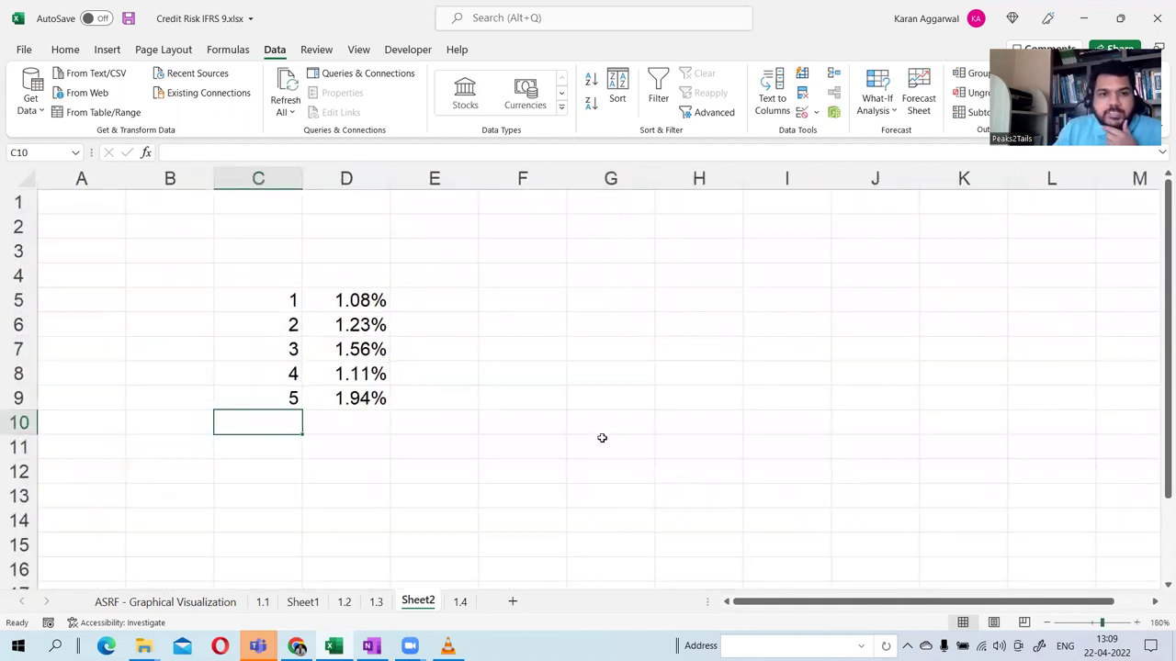
pyautogui.click(367, 278)
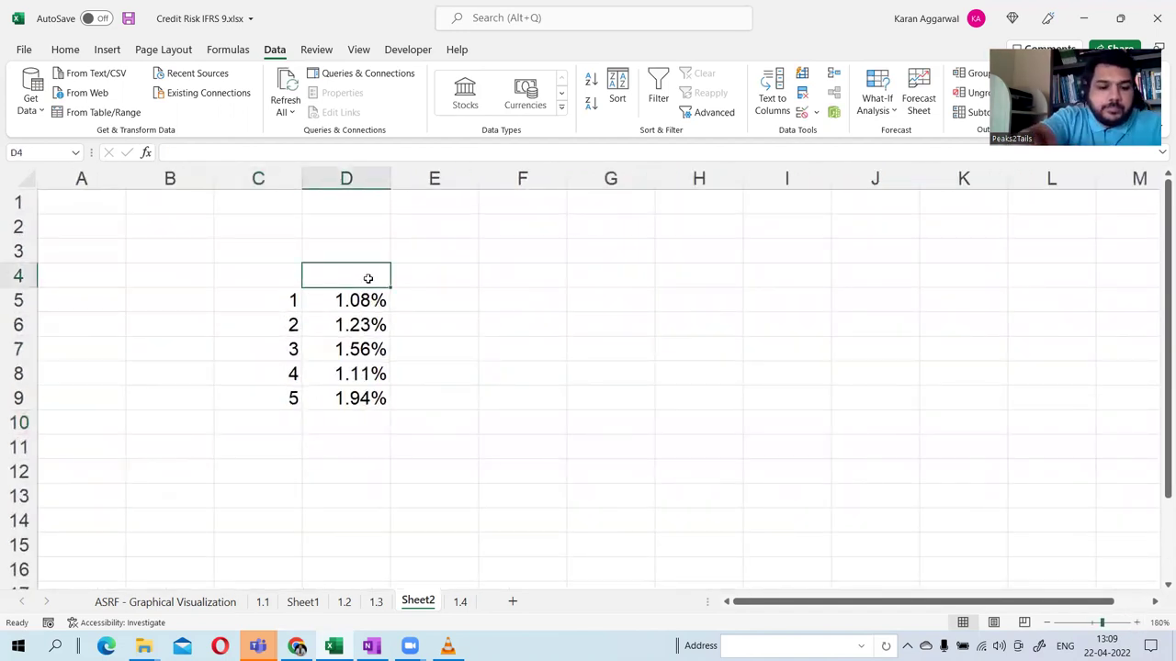
pyautogui.write('Conditiona')
pyautogui.press('Return')
pyautogui.press('Right')
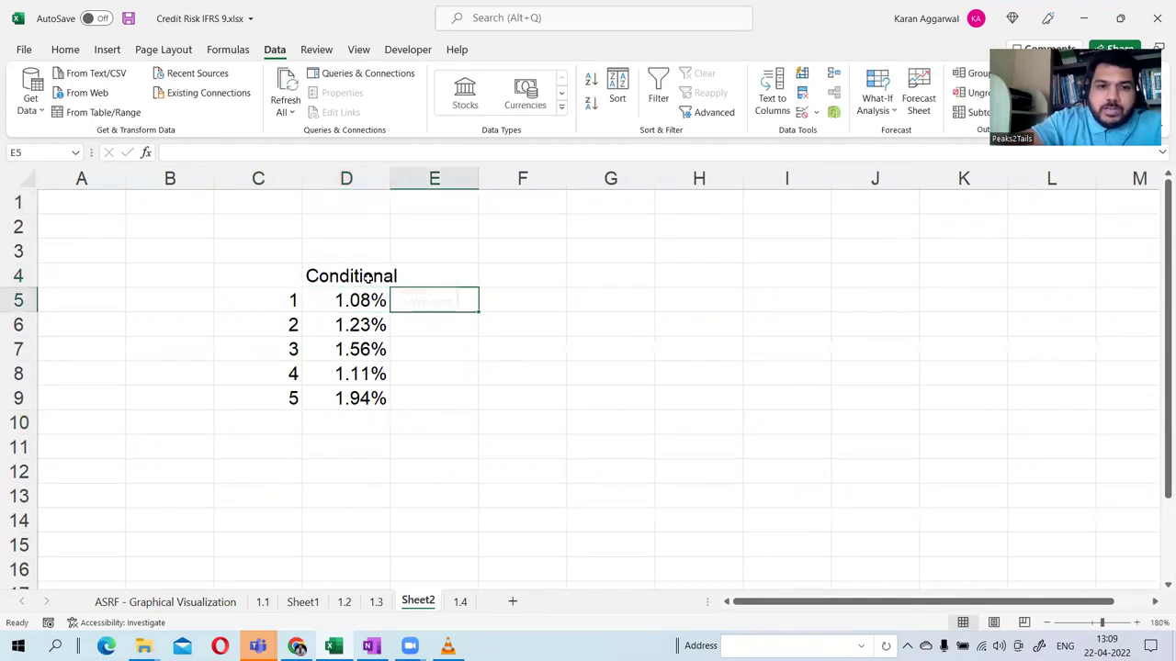
pyautogui.press('Up')
pyautogui.write('Uncondition')
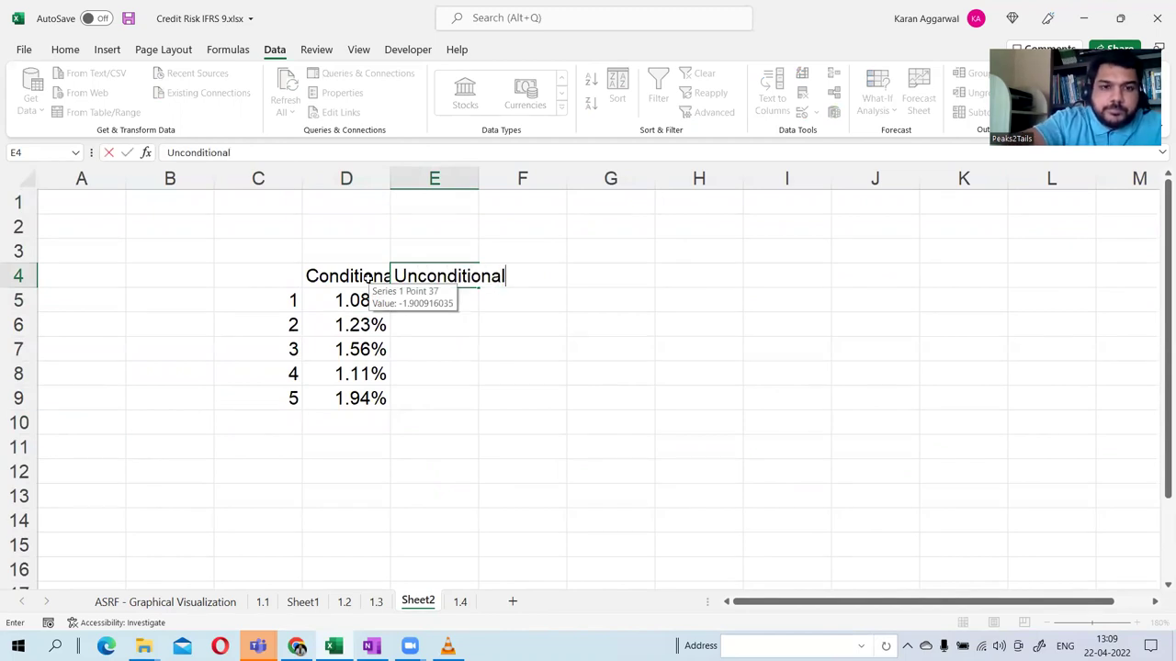
pyautogui.write('al')
pyautogui.press('Return')
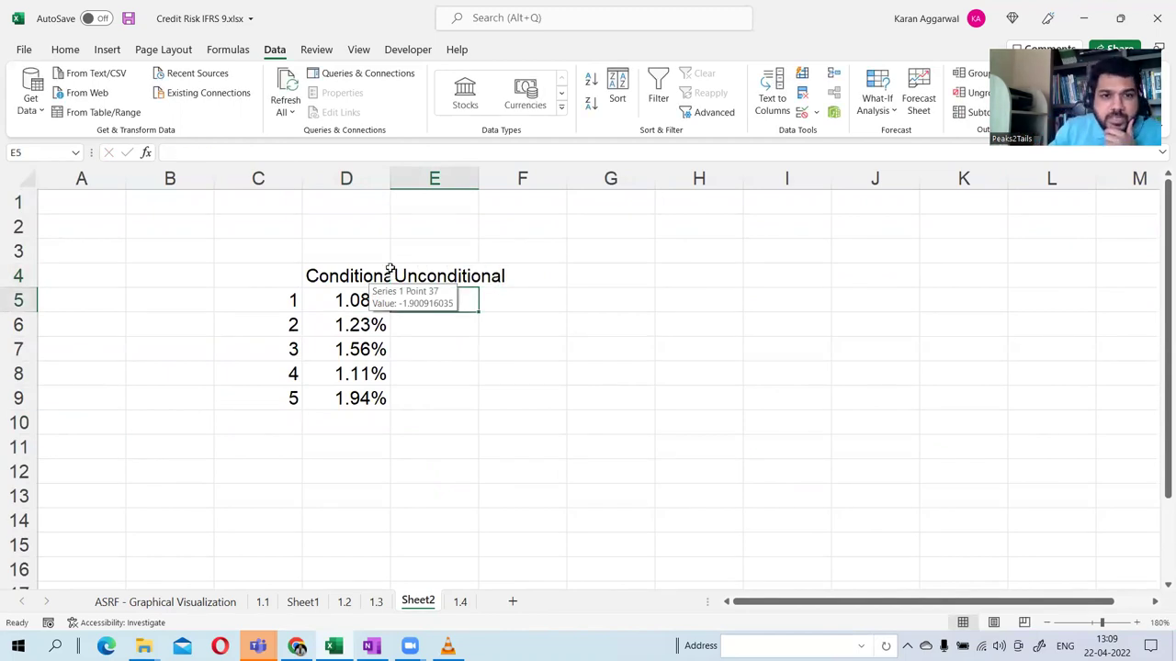
# Centre the contents of C4:E9 and widen columns D and E to fit their headings.
pyautogui.moveTo(390, 178); pyautogui.dragTo(426, 178)
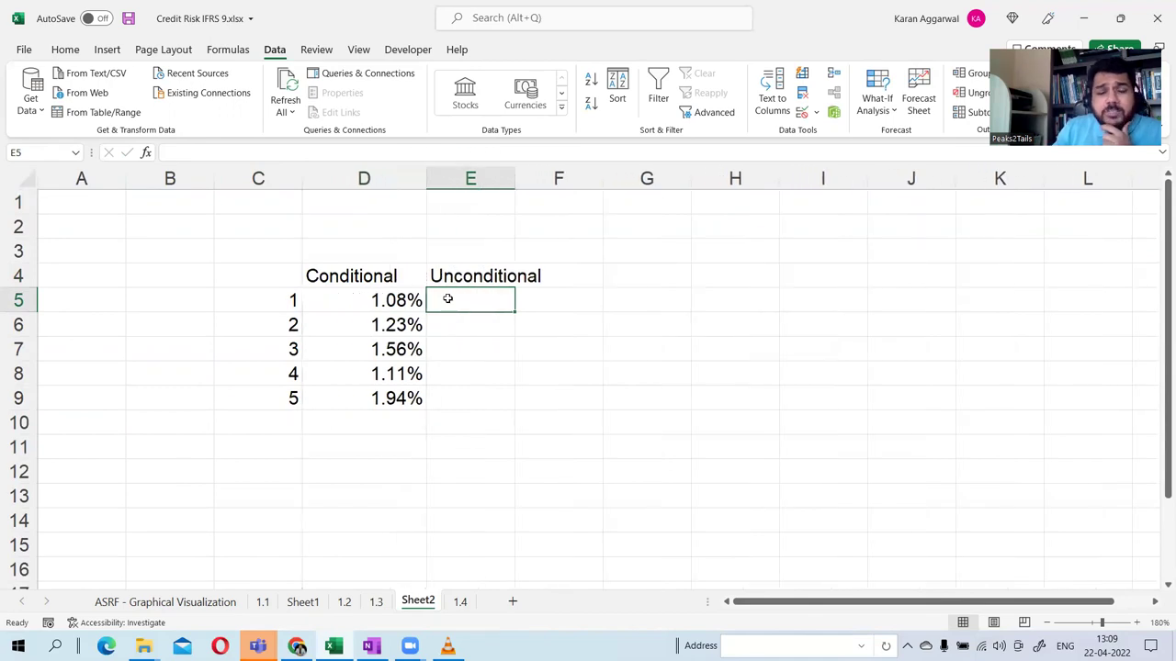
pyautogui.moveTo(291, 271); pyautogui.dragTo(453, 393)
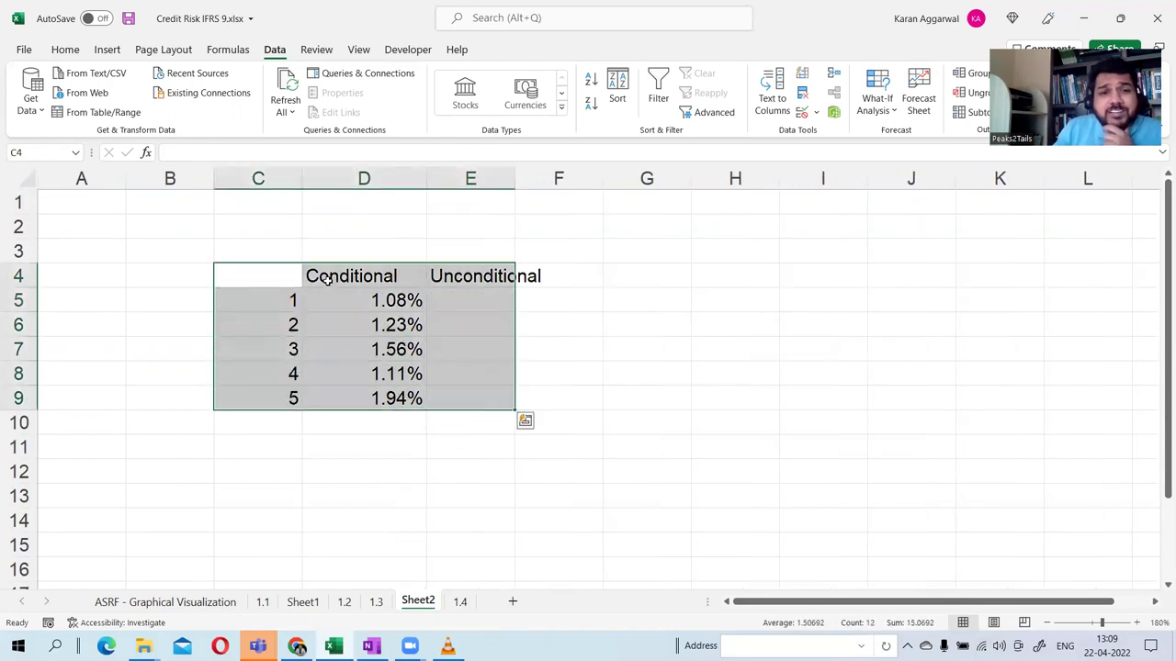
pyautogui.click(64, 50)
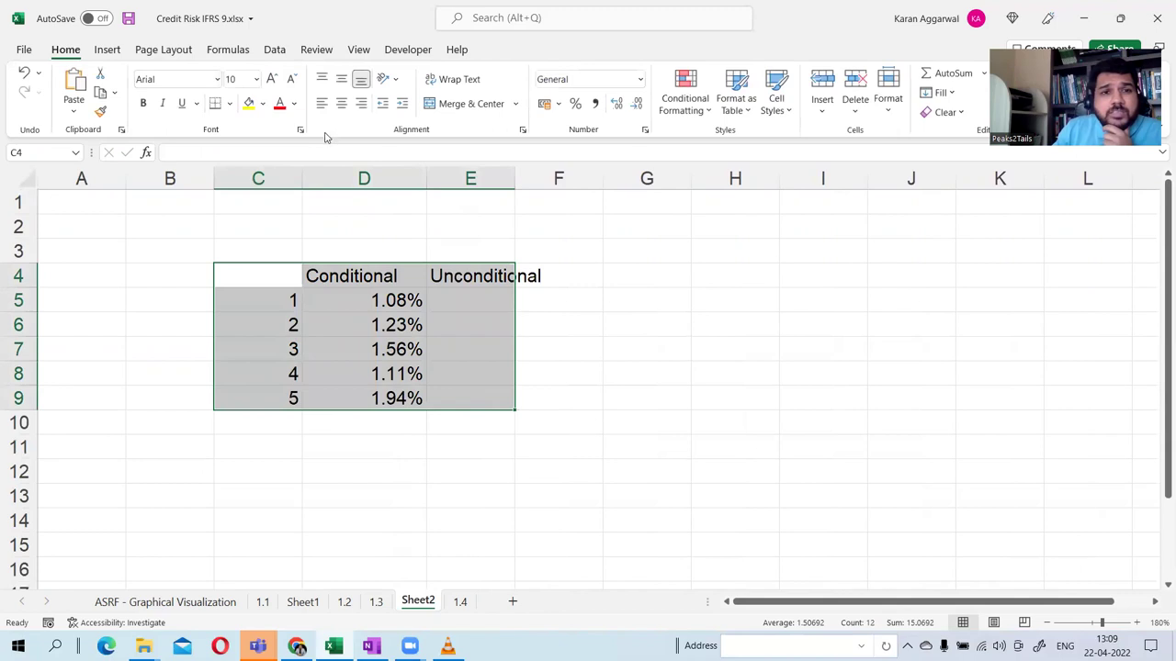
pyautogui.click(341, 103)
pyautogui.click(467, 178)
pyautogui.moveTo(511, 180); pyautogui.dragTo(541, 180)
# Set the year 1 Unconditional PD in E5 equal to the Conditional PD with the formula =D5.
pyautogui.click(461, 292)
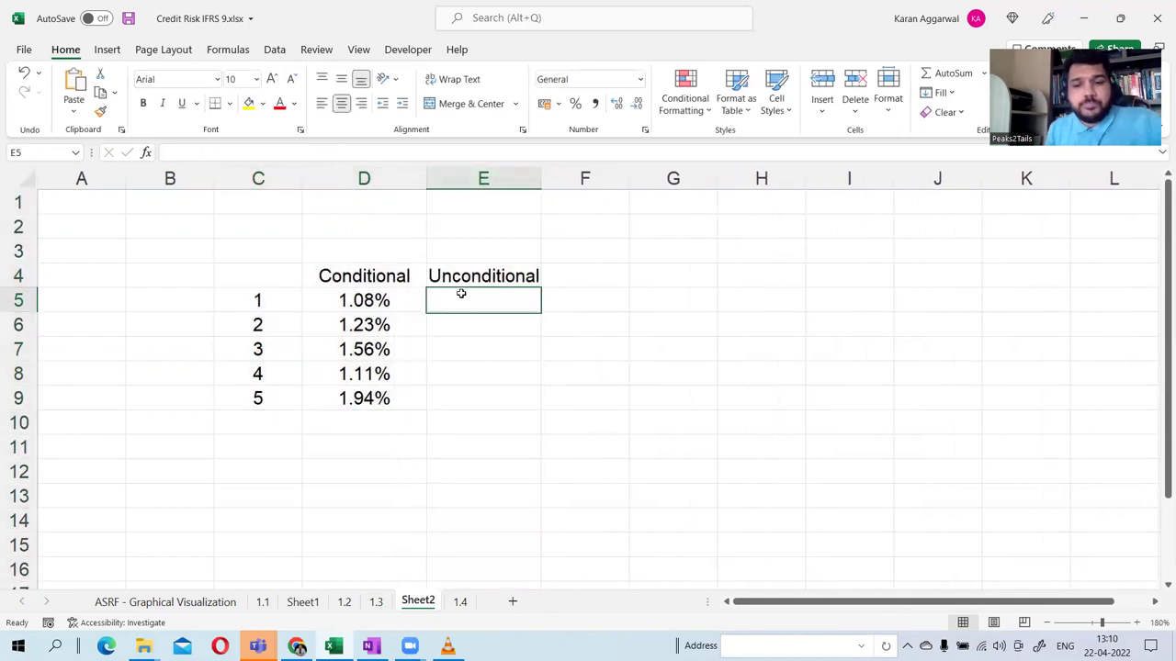
pyautogui.write('=')
pyautogui.click(364, 302)
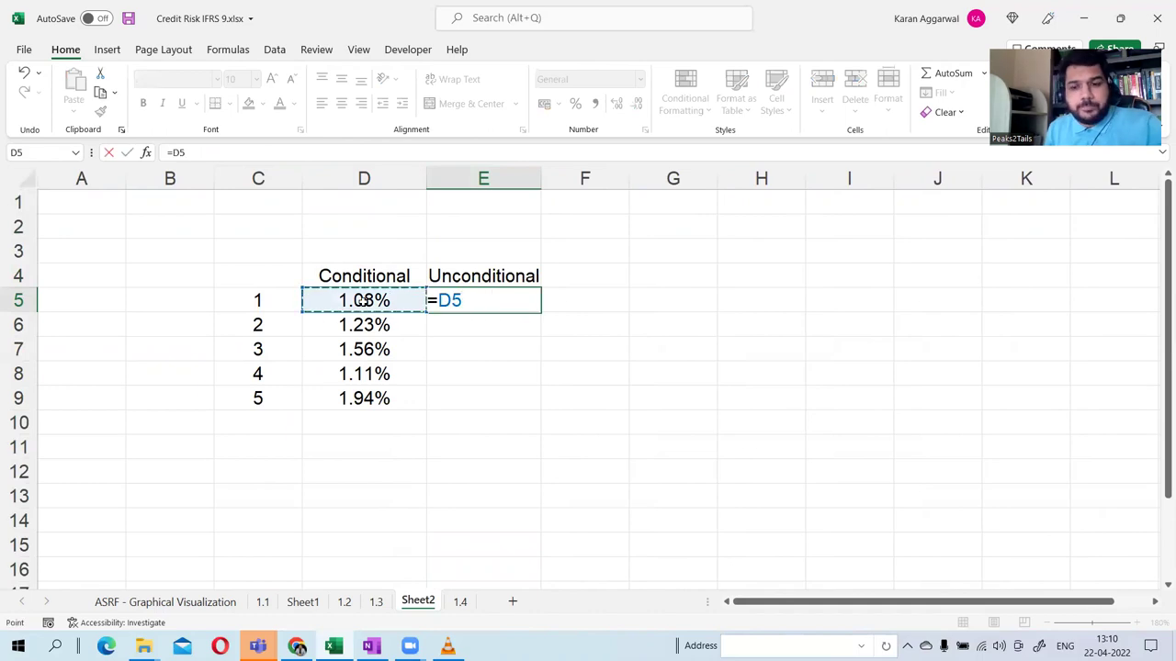
pyautogui.press('Return')
pyautogui.click(568, 272)
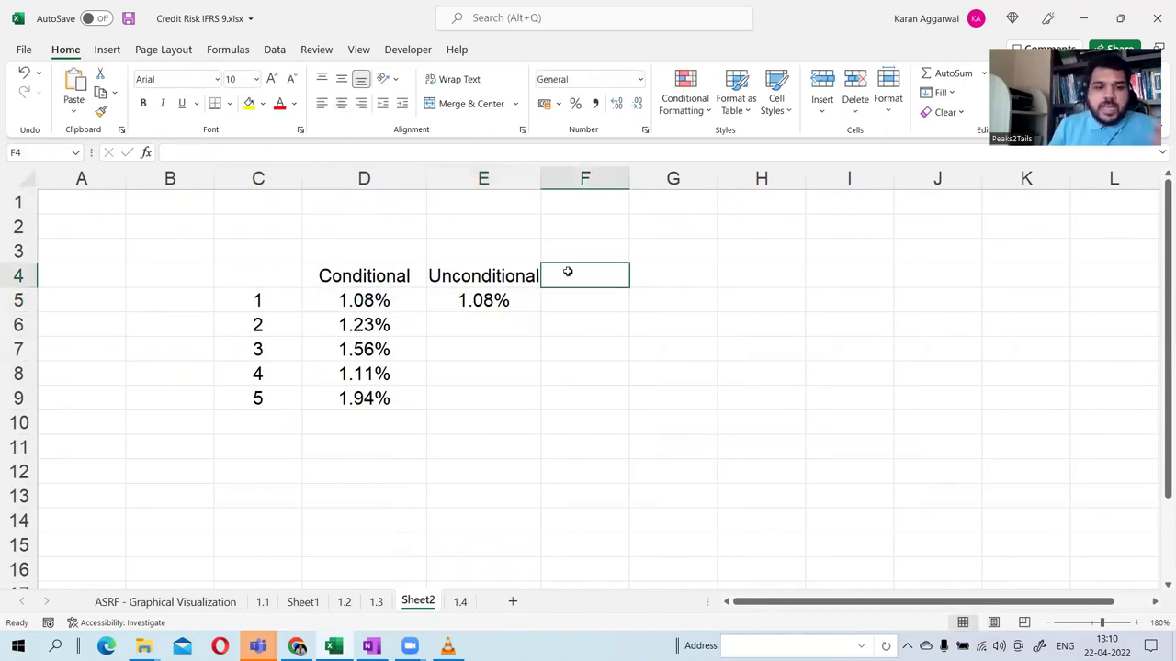
# Add the heading "Survival" in F4 and calculate the year 1 survival probability in F5 with =1-E5.
pyautogui.write('Survival')
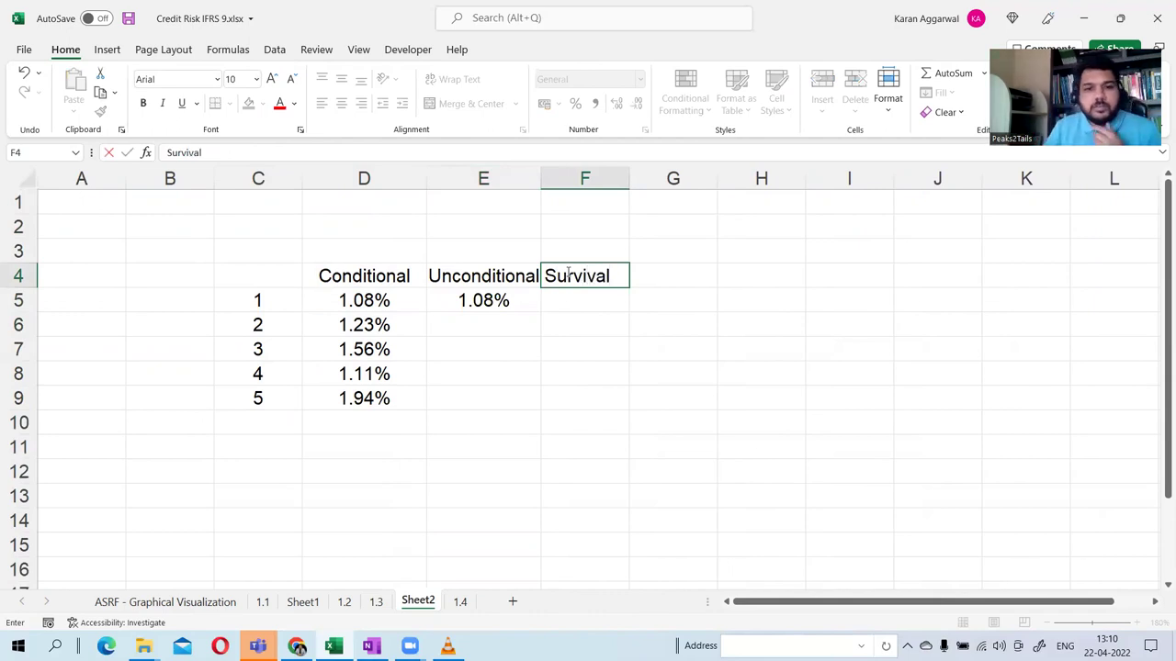
pyautogui.click(595, 332)
pyautogui.click(562, 303)
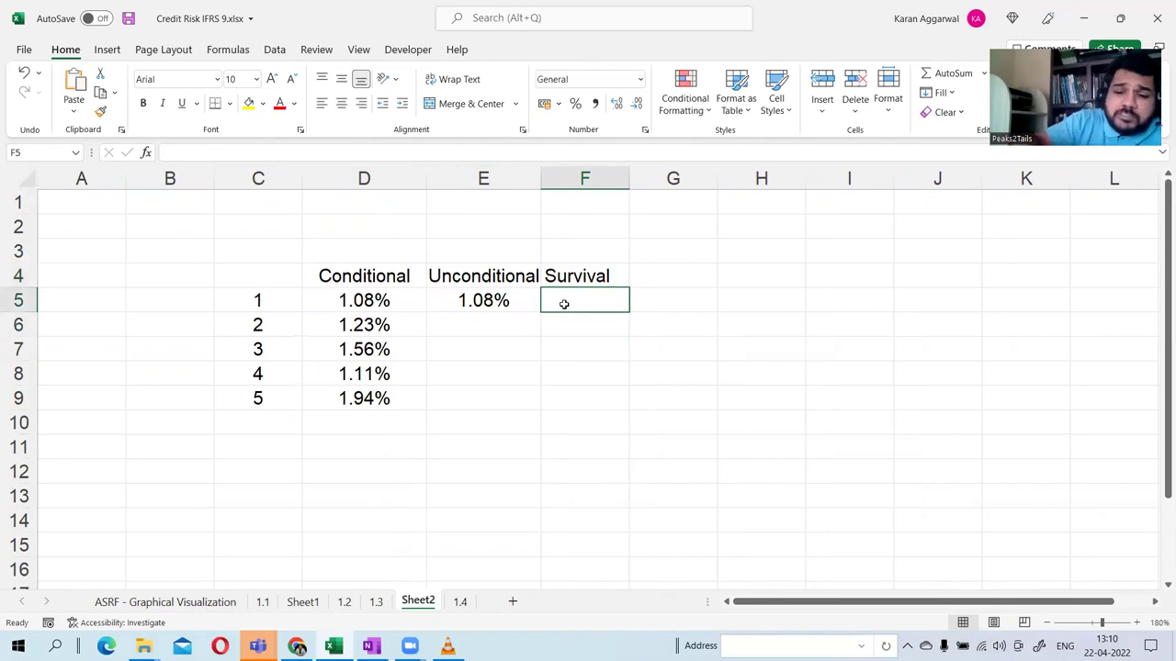
pyautogui.write('=1')
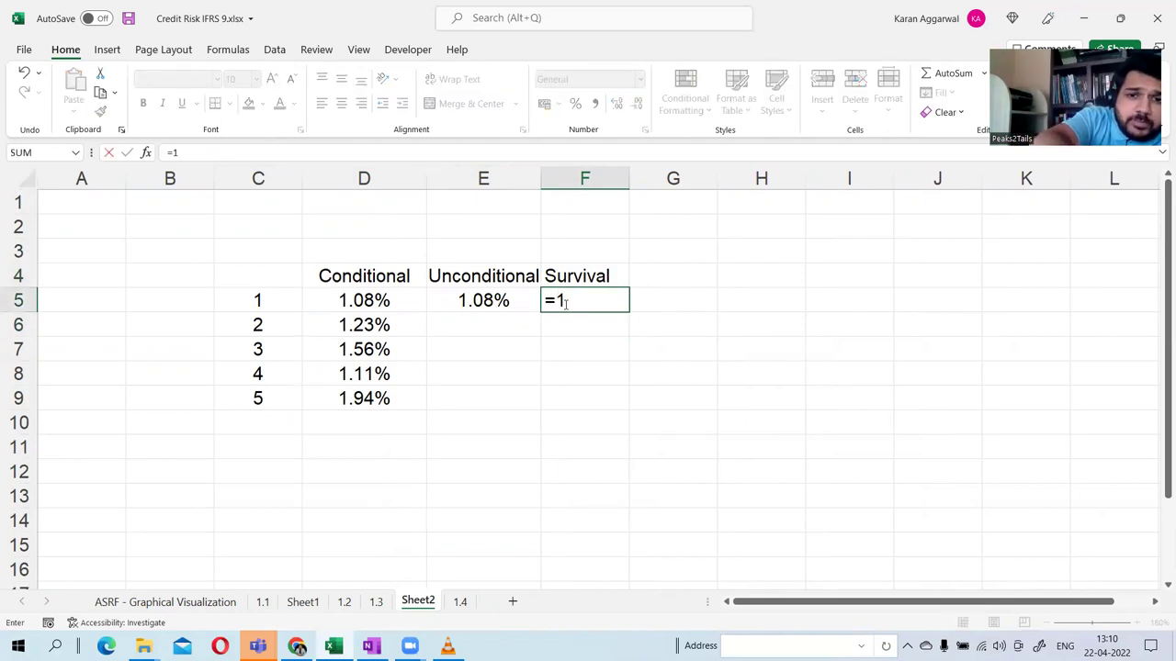
pyautogui.write('-')
pyautogui.press('Left')
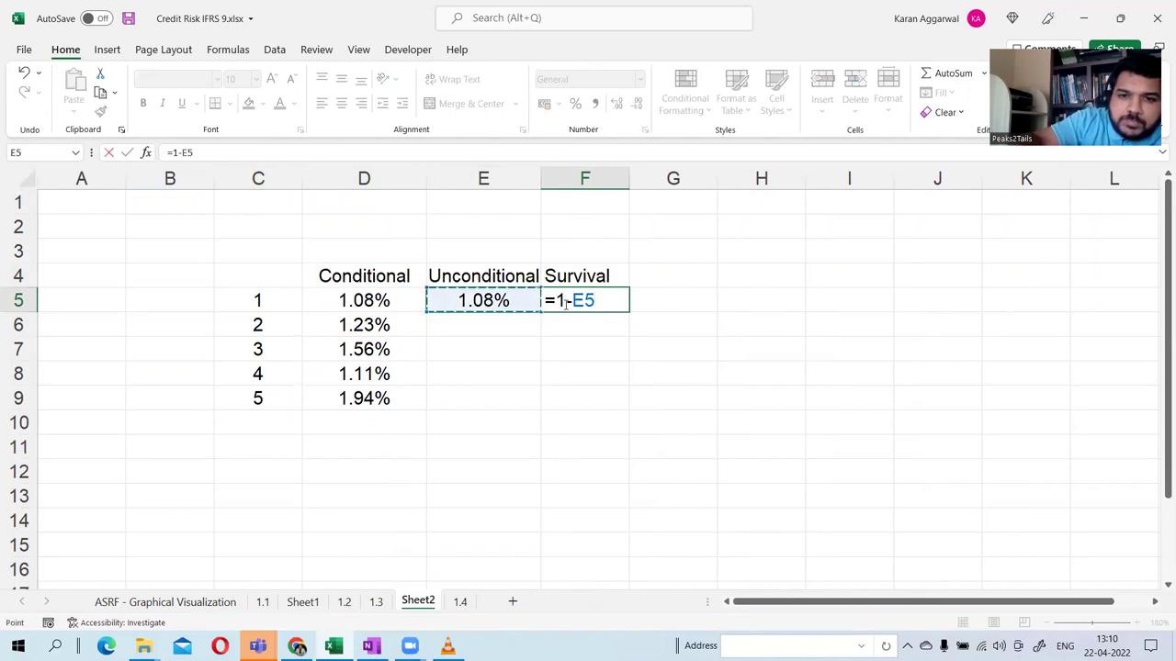
pyautogui.press('Return')
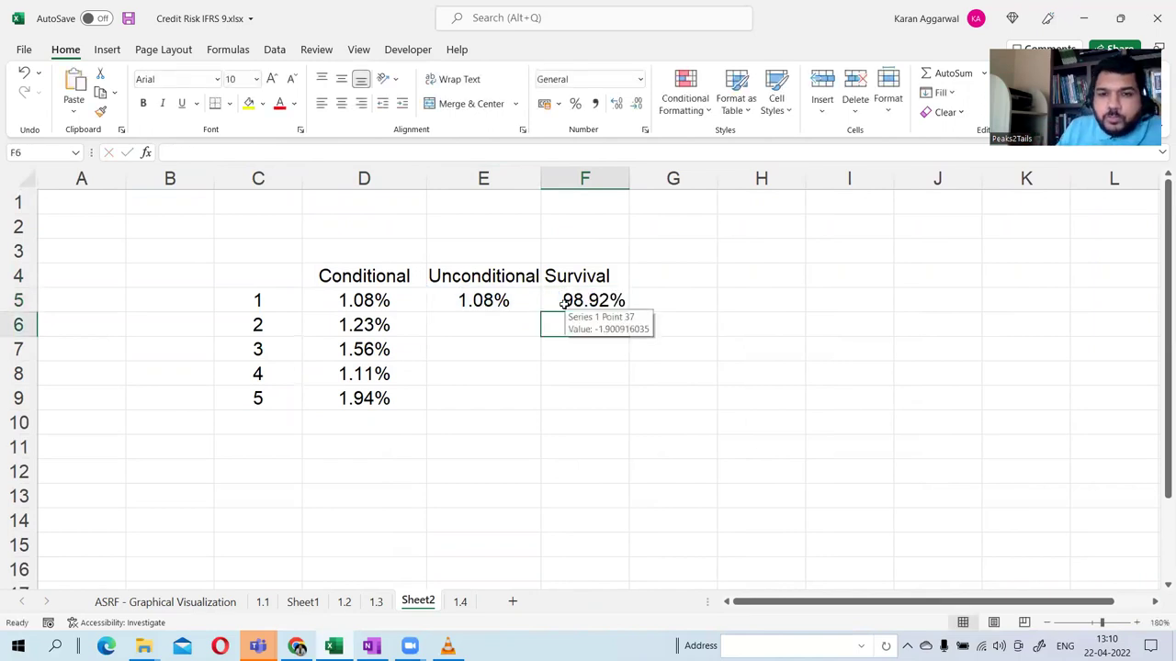
pyautogui.click(564, 305)
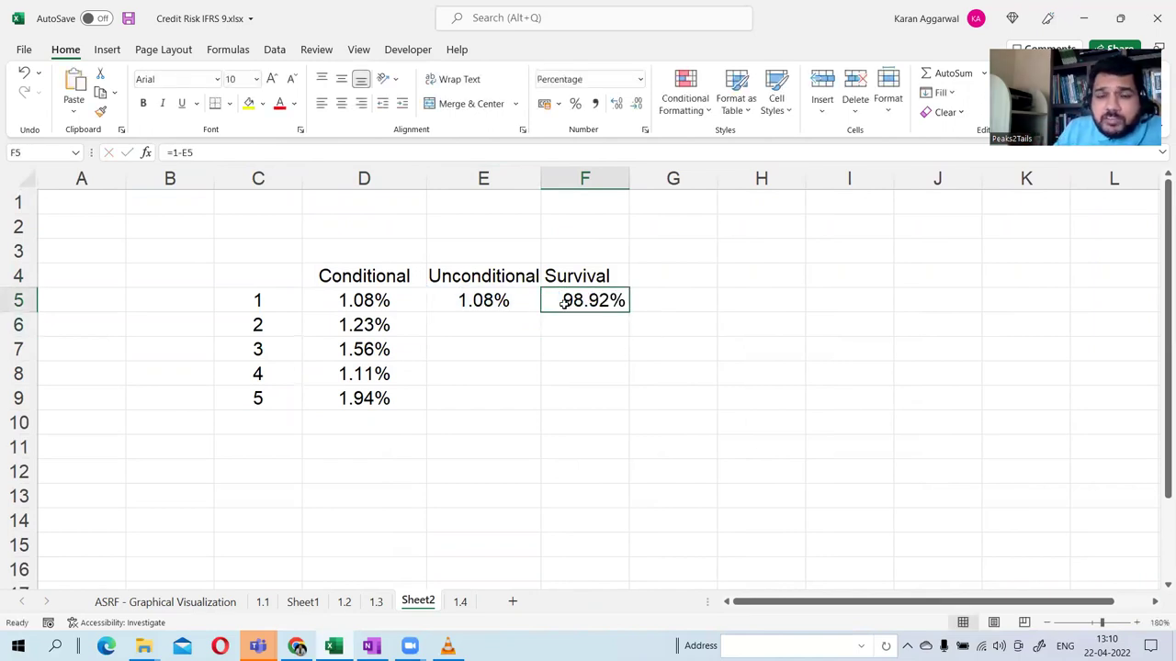
# Calculate the year 2 Unconditional PD in E6 from the Conditional PD and the prior year's survival with =D6*F5.
pyautogui.click(473, 323)
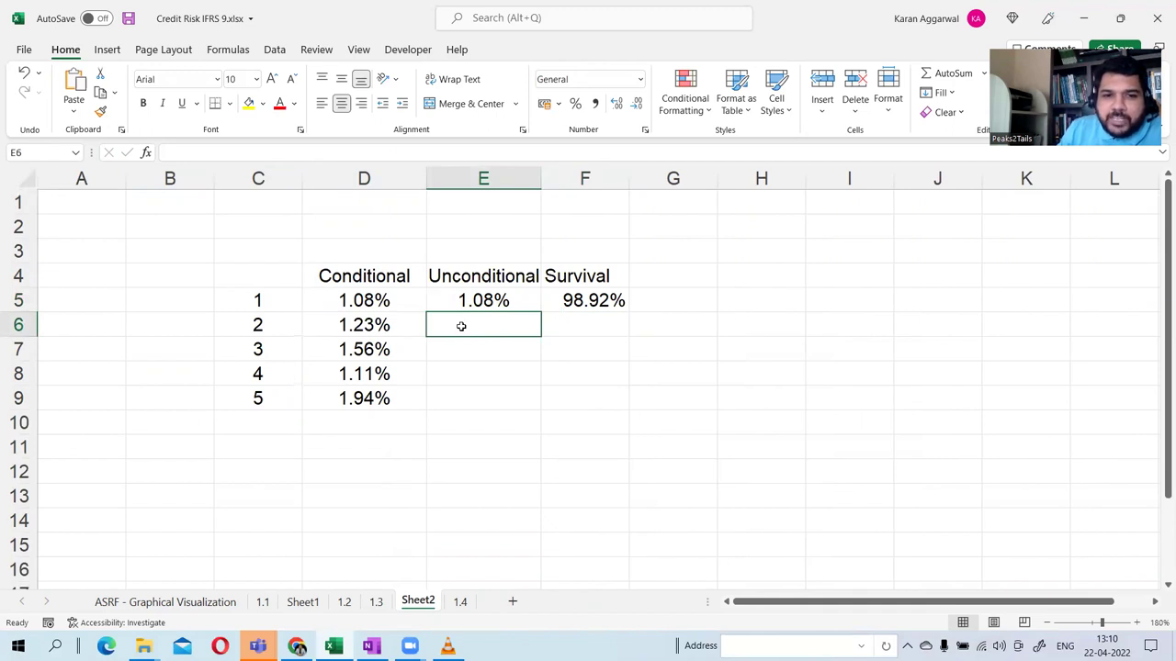
pyautogui.write('=')
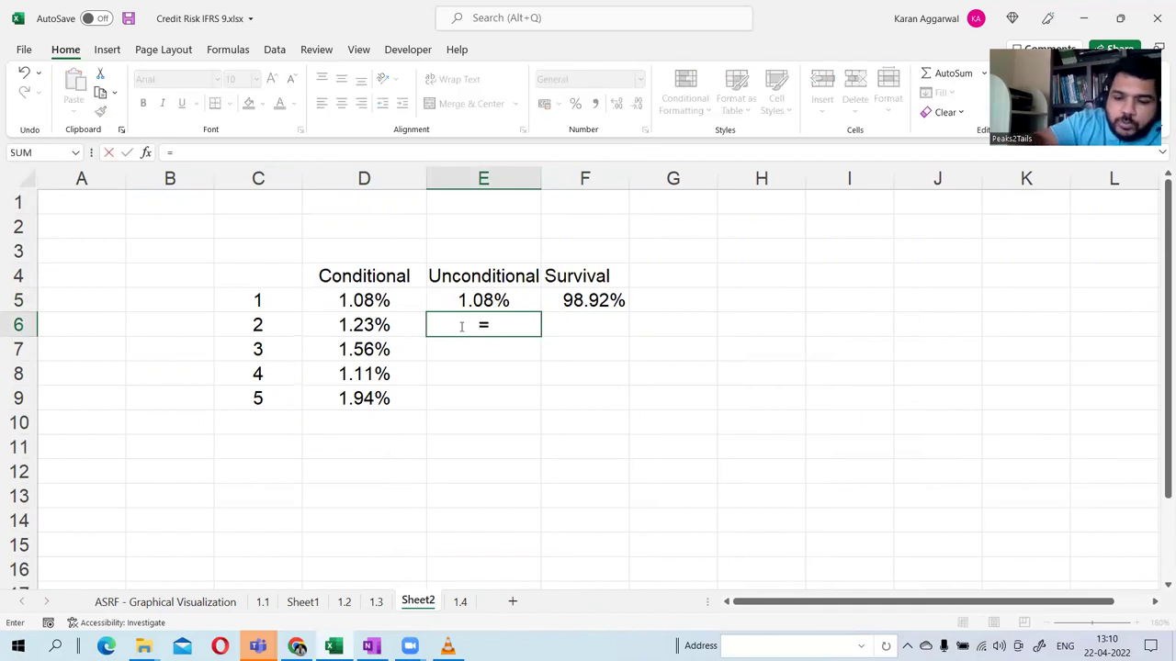
pyautogui.press('Left')
pyautogui.write('*')
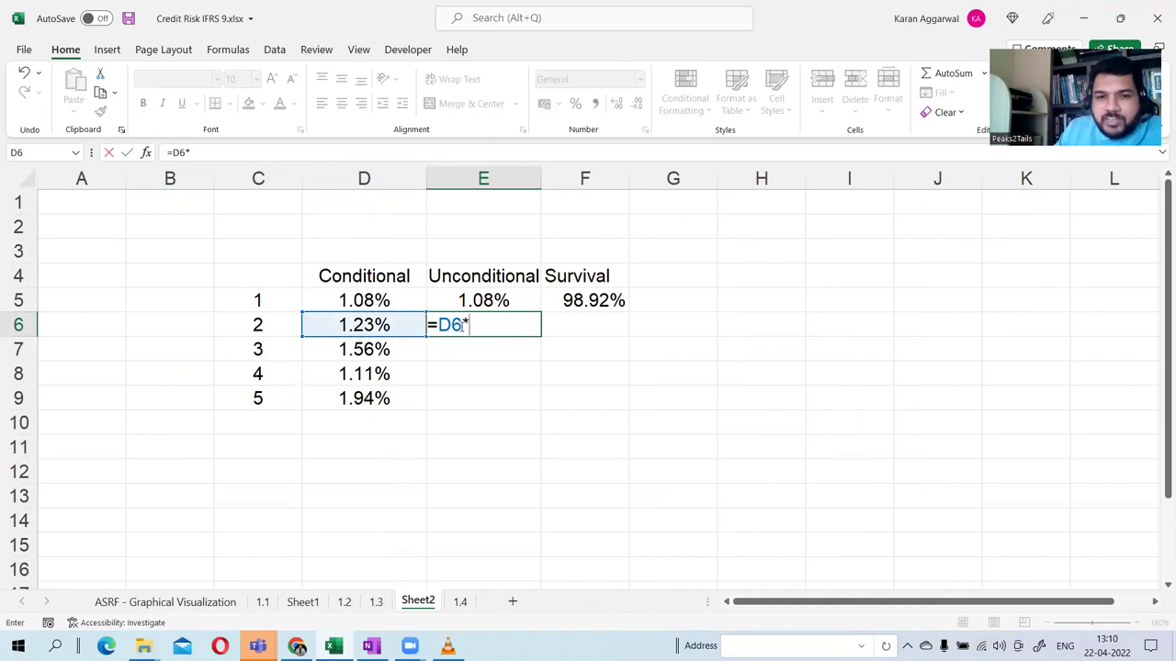
pyautogui.click(555, 299)
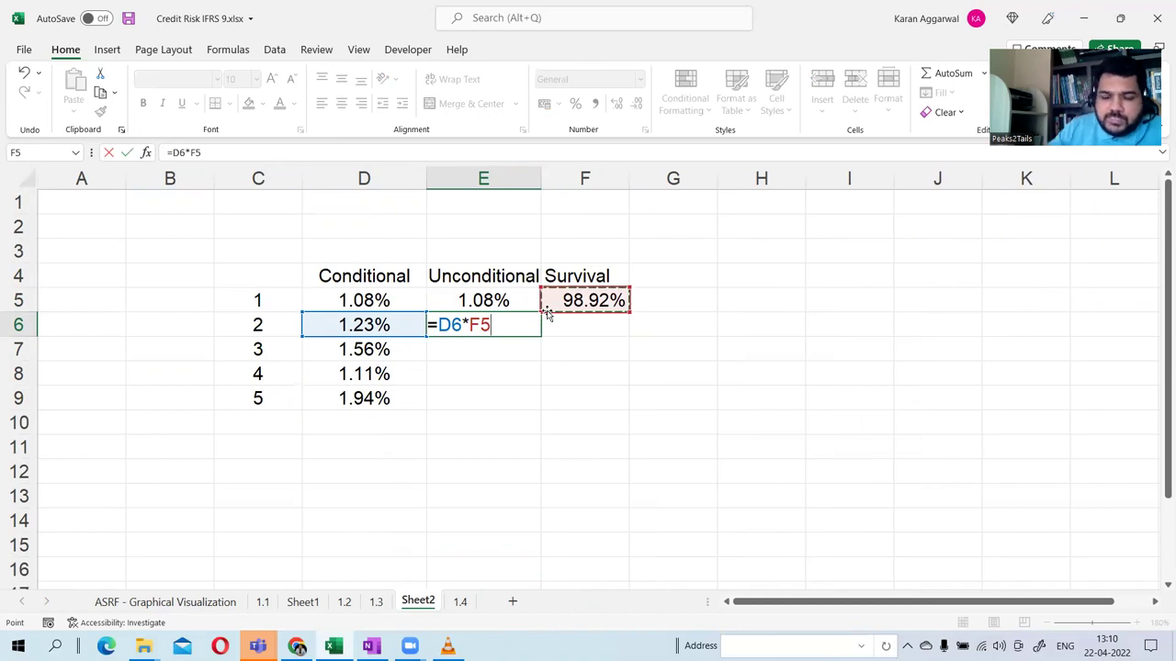
pyautogui.press('Return')
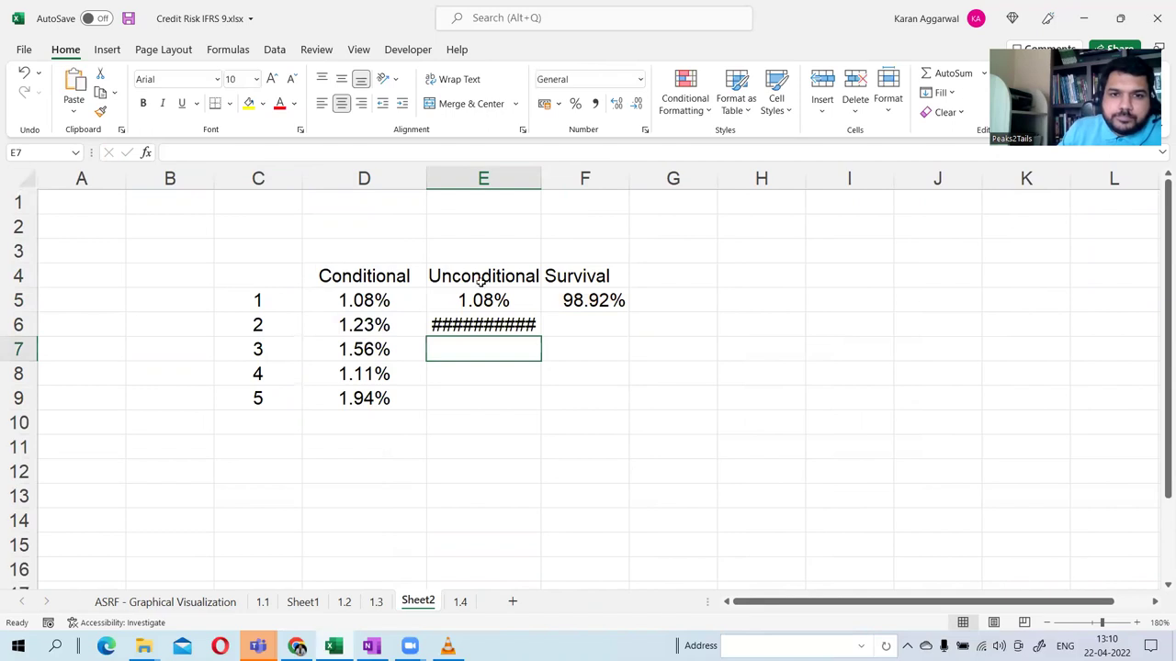
# Format E6:E9 as percentages with three decimals and F6:F9 as percentages with two decimals.
pyautogui.click(487, 321)
pyautogui.click(576, 104)
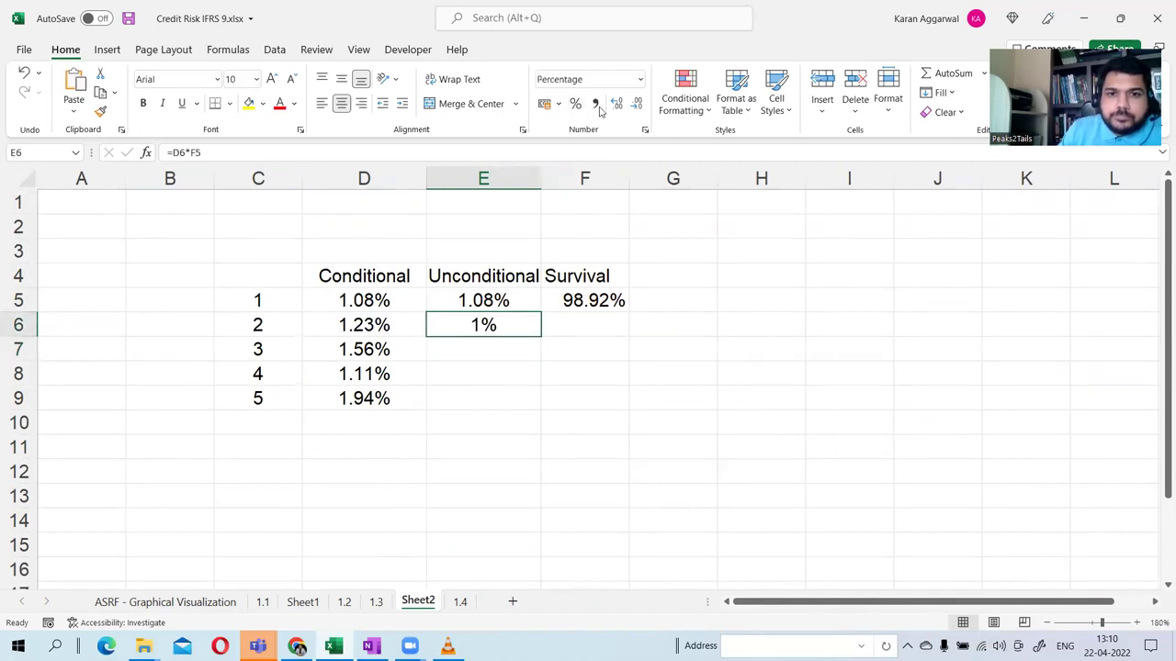
pyautogui.click(616, 103)
pyautogui.click(617, 103)
pyautogui.click(616, 103)
pyautogui.moveTo(506, 334); pyautogui.dragTo(502, 397)
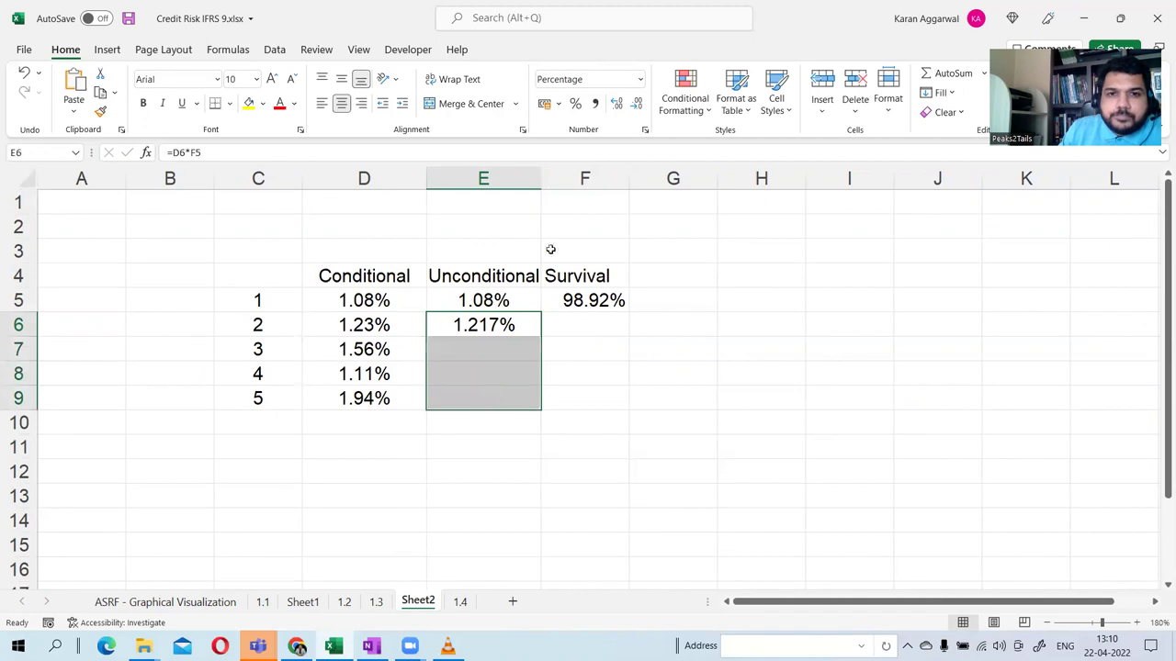
pyautogui.click(577, 106)
pyautogui.click(615, 104)
pyautogui.click(616, 103)
pyautogui.moveTo(582, 318); pyautogui.dragTo(582, 398)
pyautogui.click(576, 104)
# Check the E6 formula and calculate the year 2 survival probability in F6 with =1-E5-E6.
pyautogui.click(478, 327)
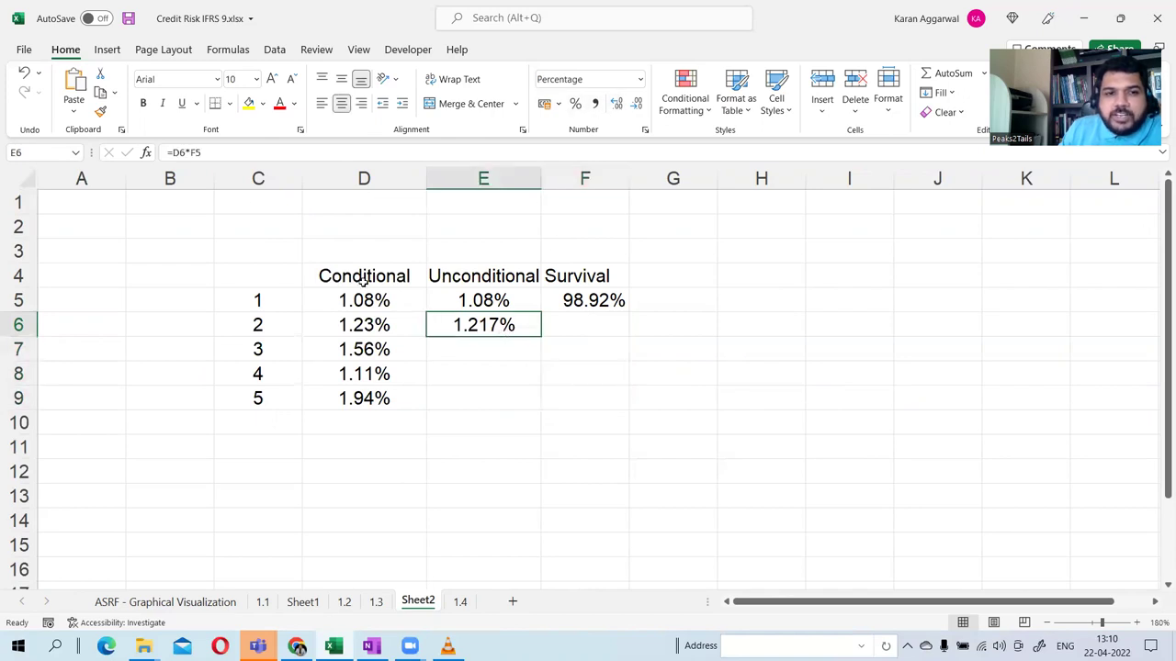
pyautogui.click(253, 152)
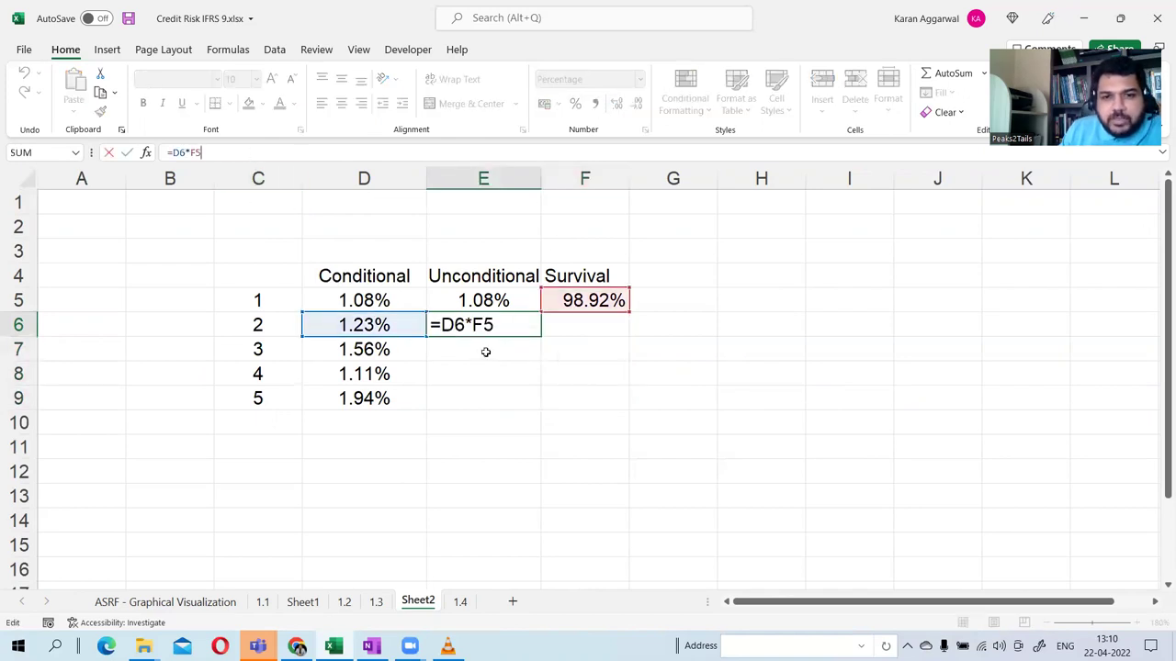
pyautogui.click(548, 329)
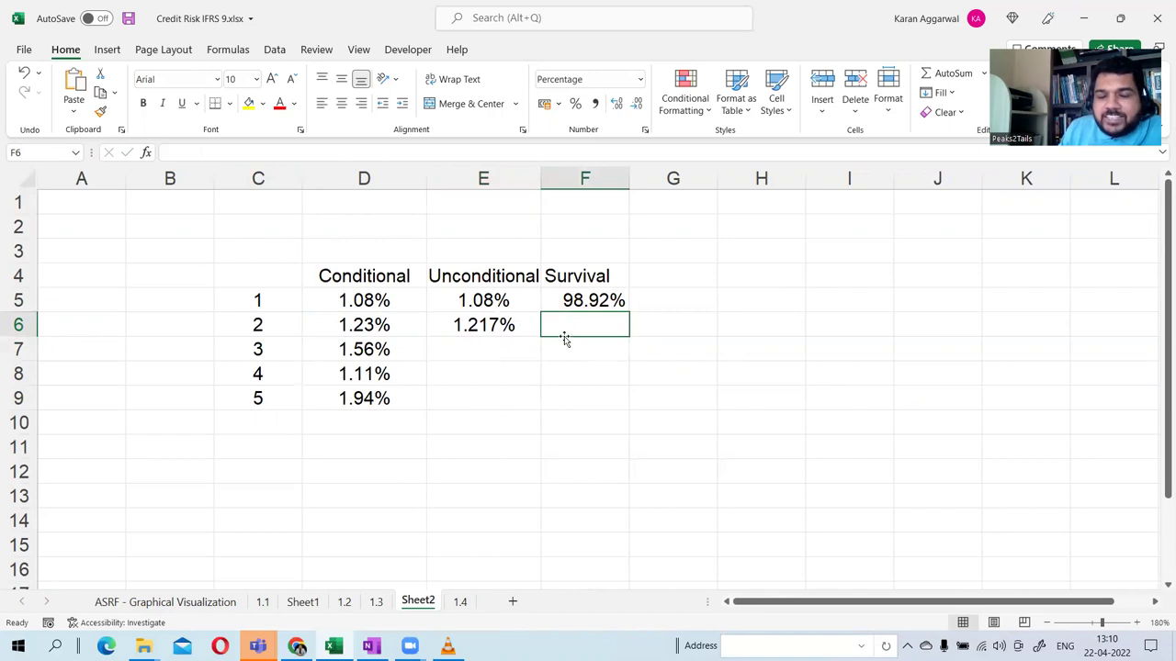
pyautogui.write('=1-')
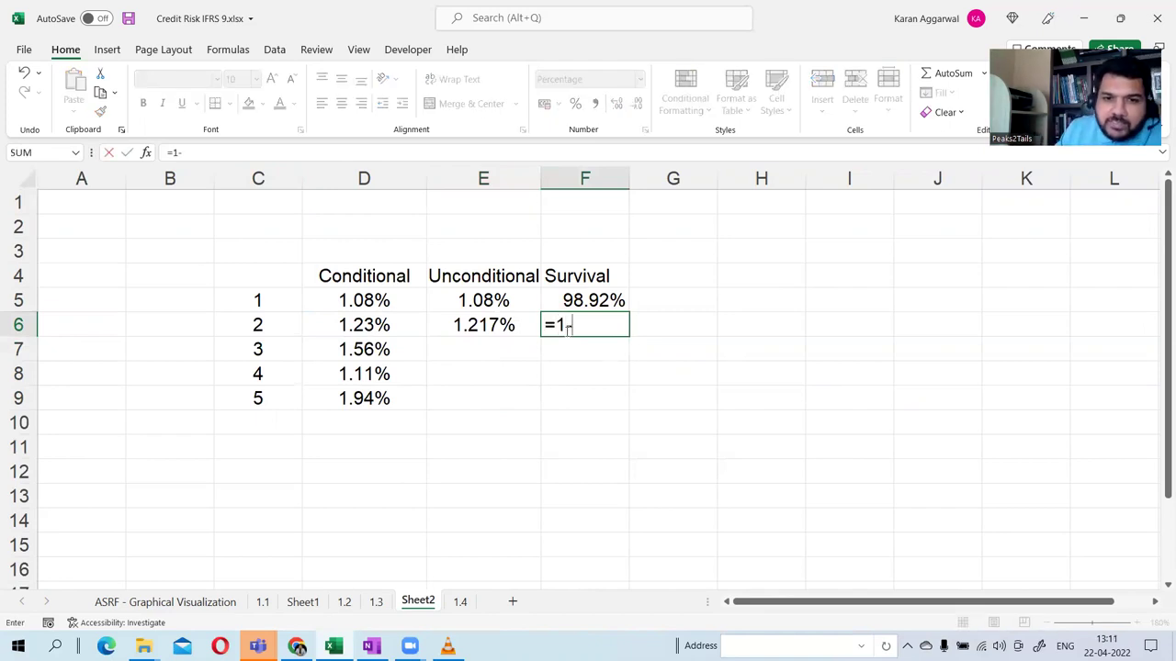
pyautogui.click(530, 304)
pyautogui.write('-')
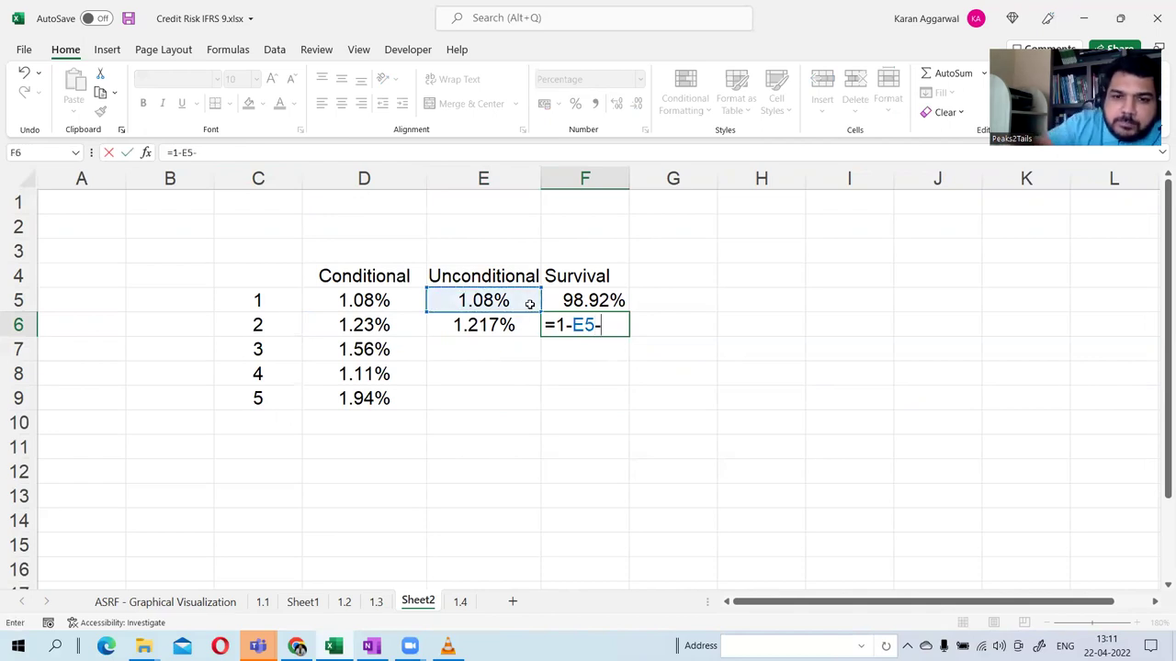
pyautogui.click(526, 324)
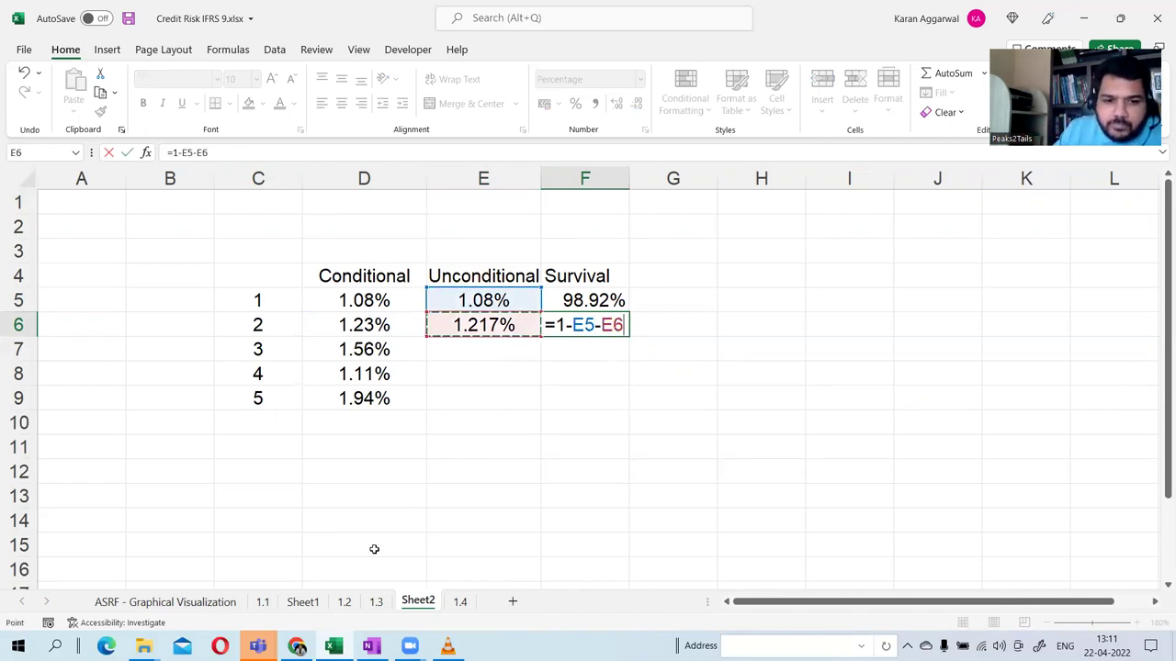
pyautogui.press('Return')
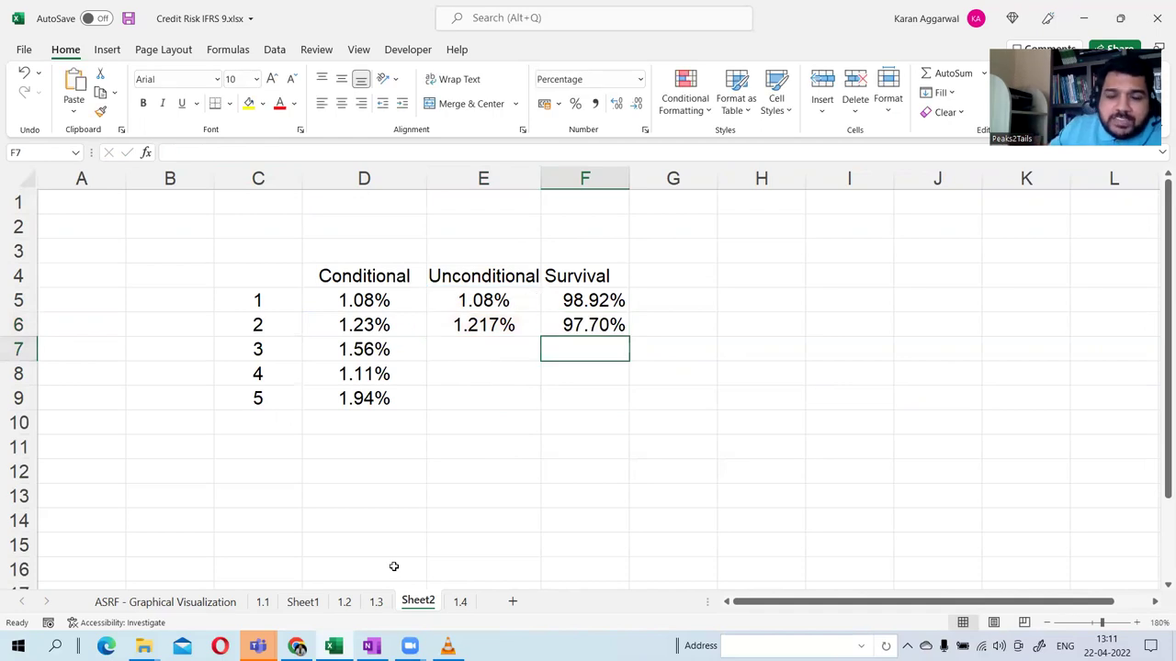
# Compare the F6 survival formula on Sheet2 with the Unconditional PD and Cumulative Survival Prob rows on sheet 1.3.
pyautogui.click(572, 329)
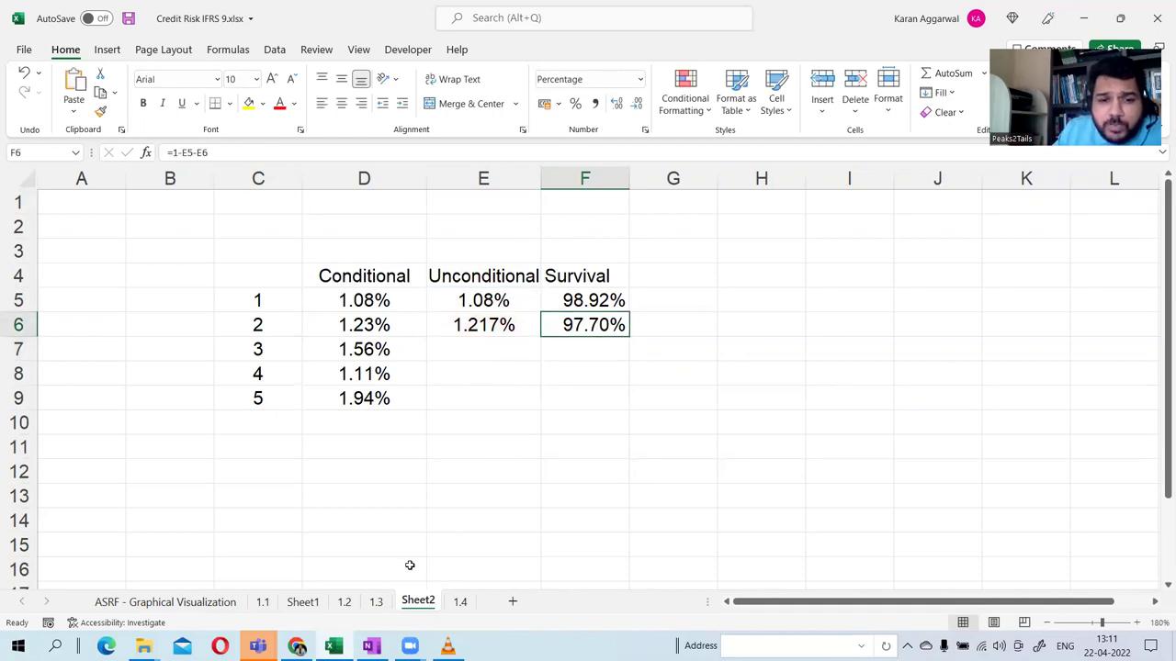
pyautogui.click(375, 601)
pyautogui.moveTo(419, 338); pyautogui.dragTo(509, 335)
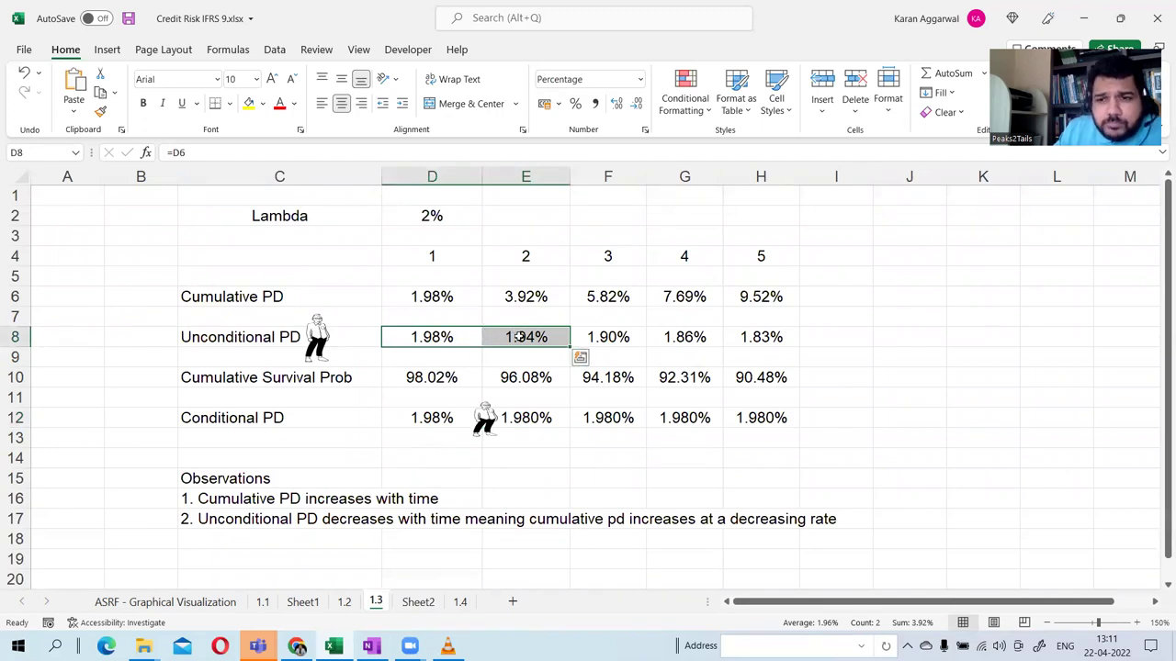
pyautogui.click(518, 372)
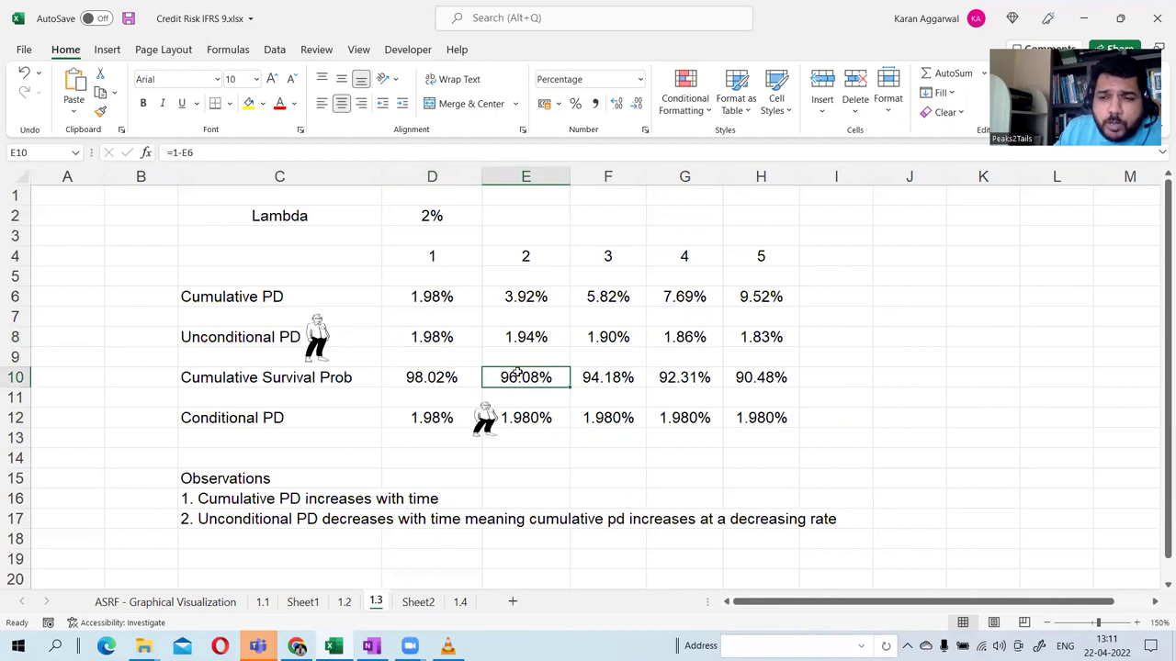
pyautogui.click(428, 603)
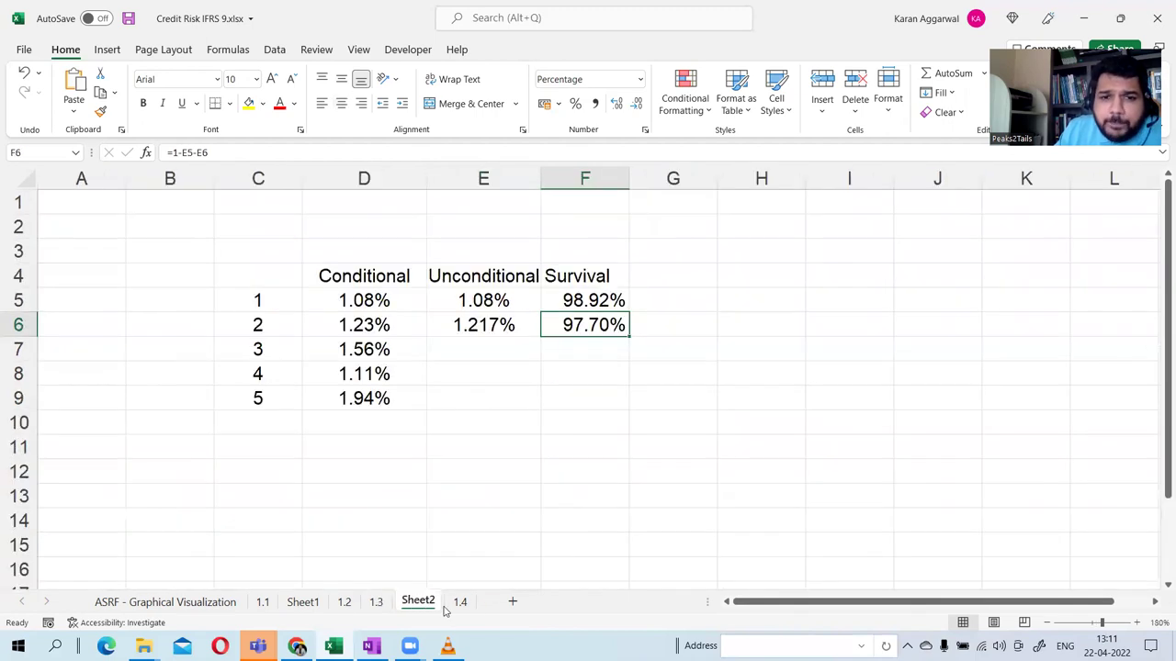
pyautogui.press('F2')
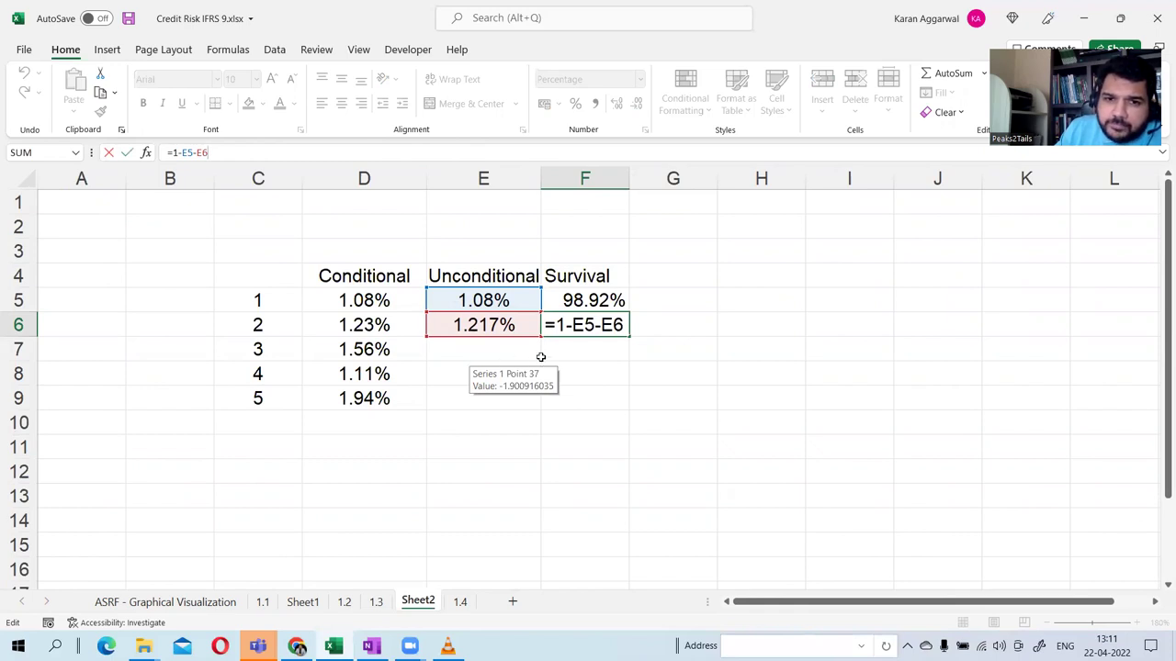
pyautogui.press('Return')
pyautogui.click(564, 329)
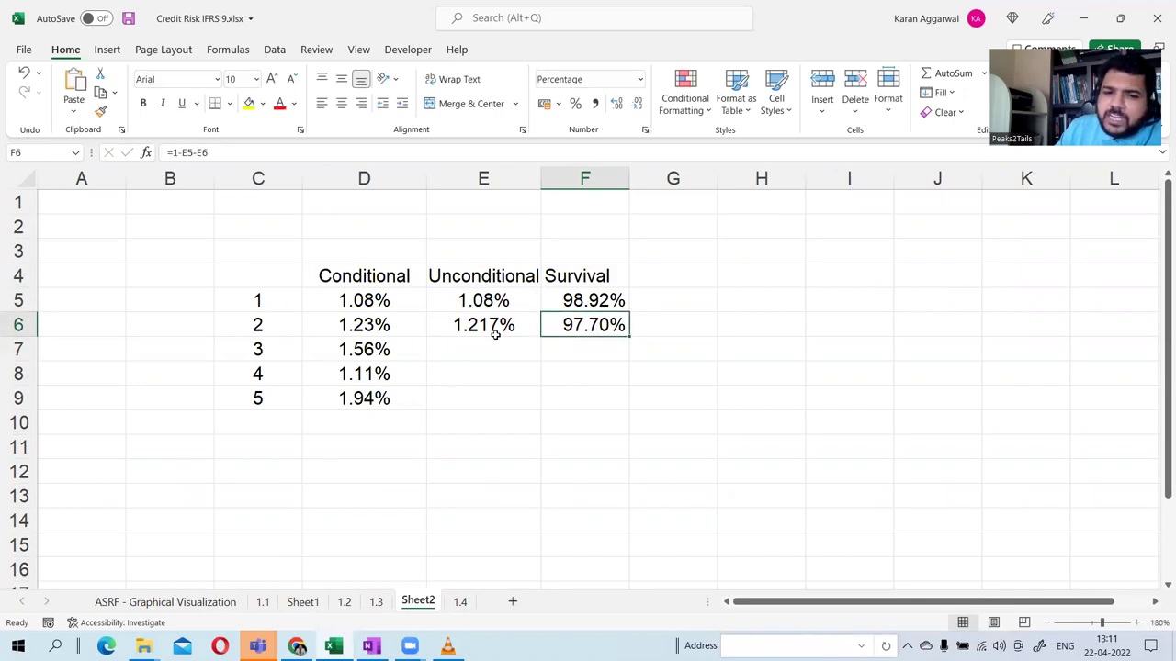
# Try the alternative year 2 survival formula =F5-E6 in F6.
pyautogui.write('=')
pyautogui.press('Up')
pyautogui.write('-')
pyautogui.press('Left')
pyautogui.press('Return')
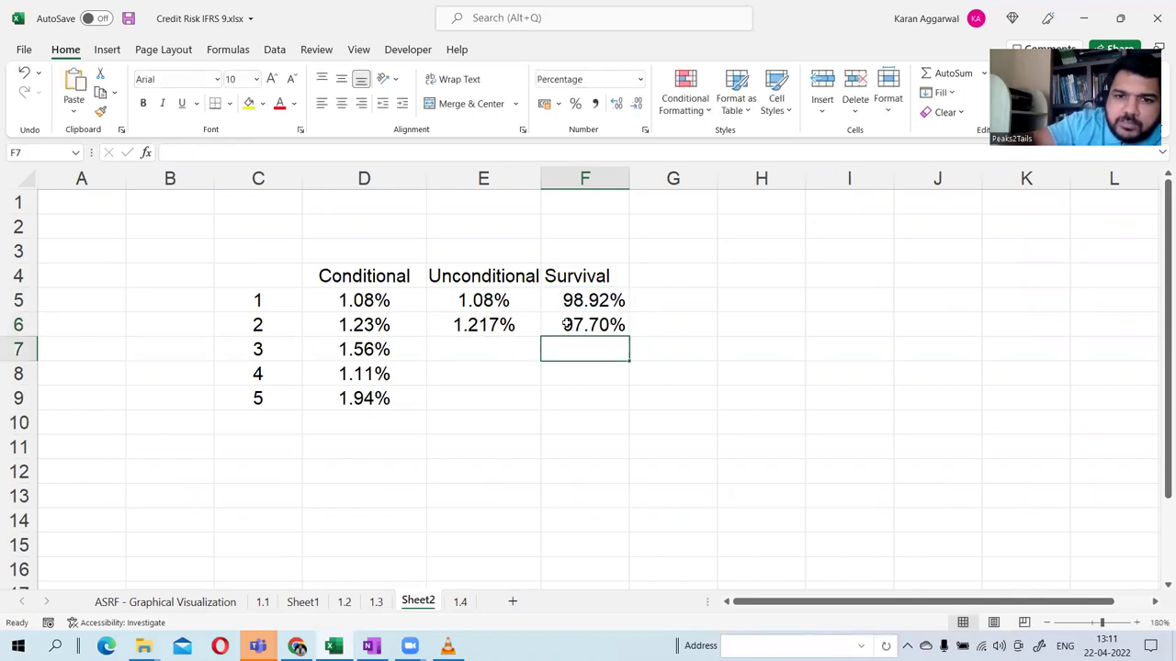
# Replace the year 2 survival formula in F6 with =1-E5-E6, subtracting both years' unconditional PDs.
pyautogui.click(564, 324)
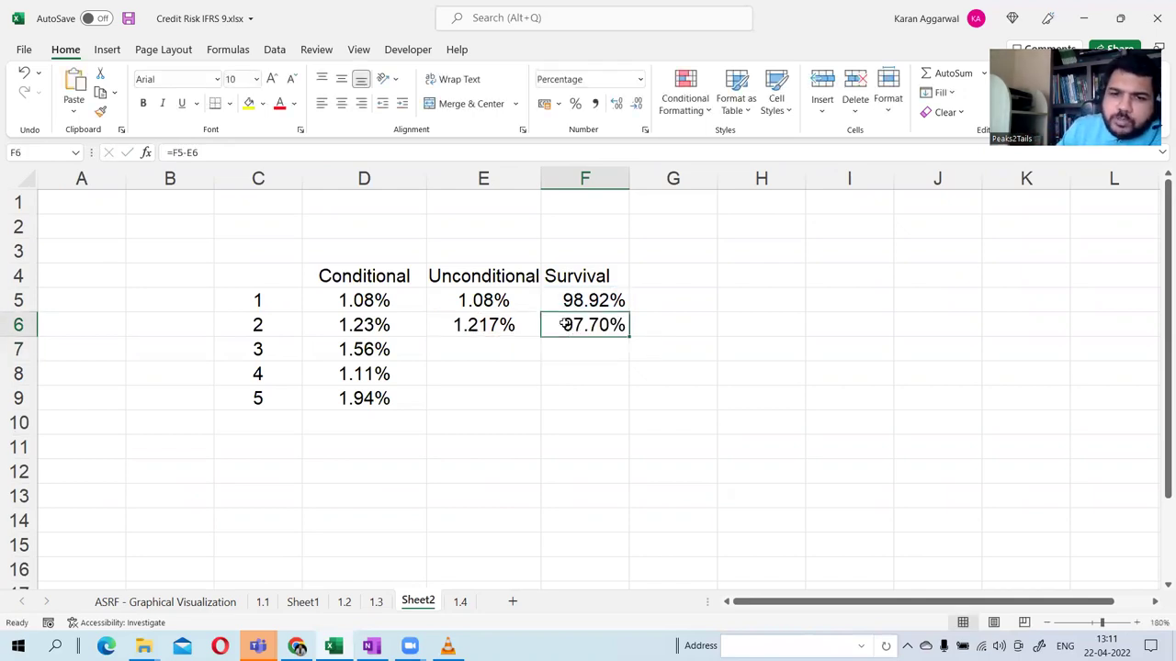
pyautogui.write('=1')
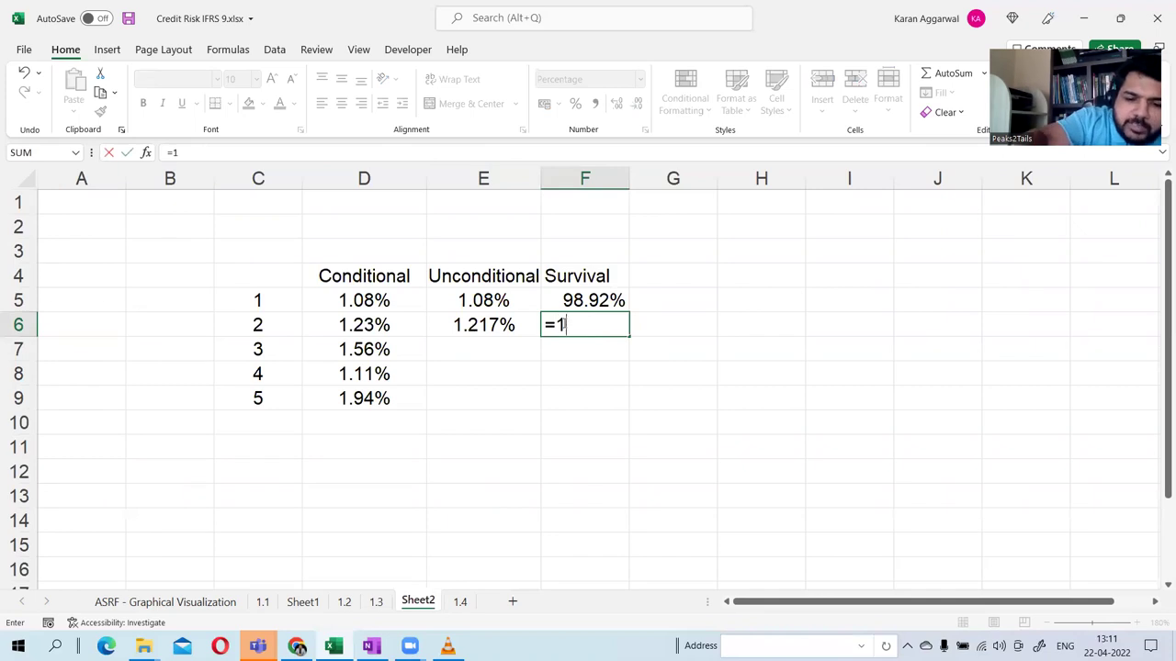
pyautogui.write('-')
pyautogui.click(493, 309)
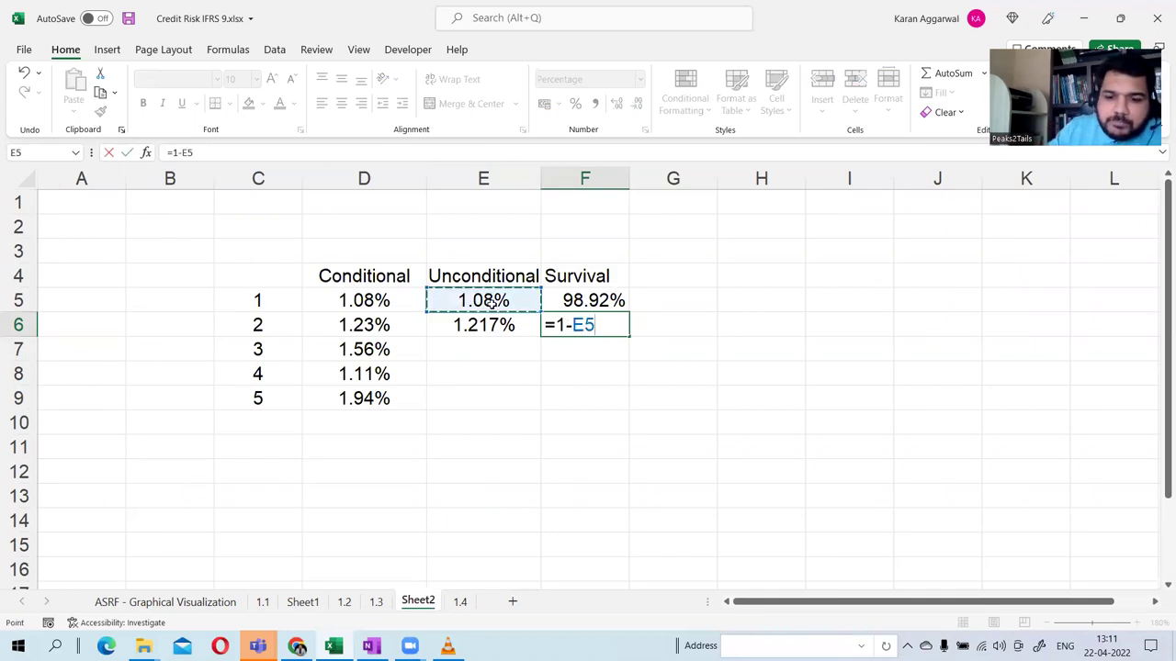
pyautogui.write('-')
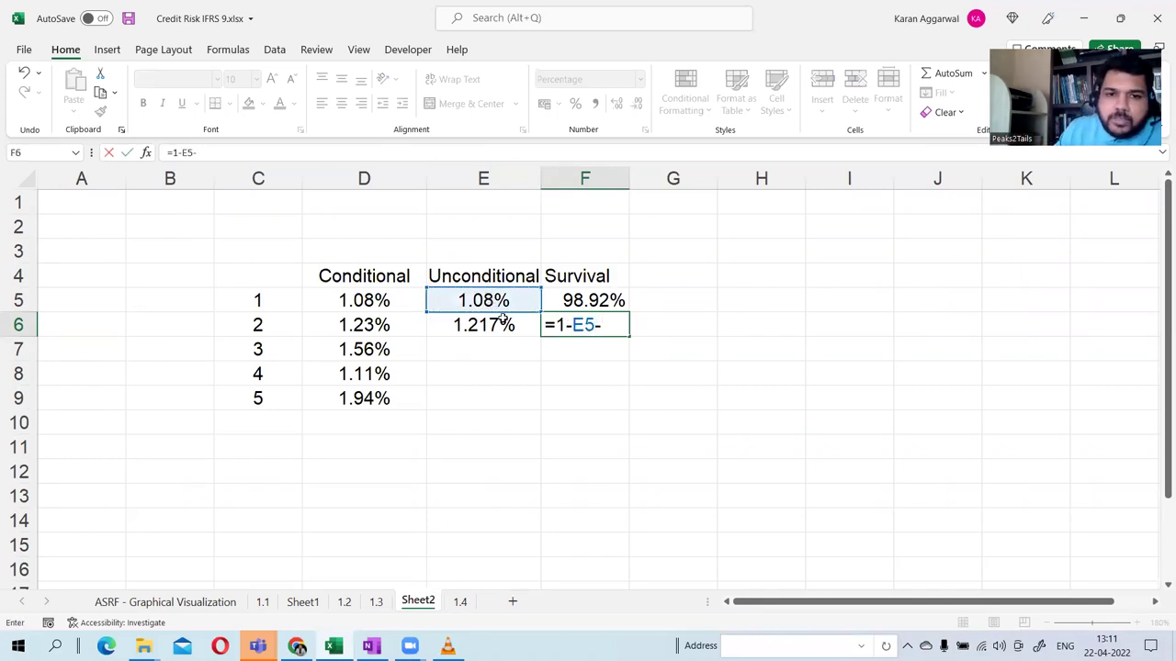
pyautogui.click(502, 318)
pyautogui.press('Return')
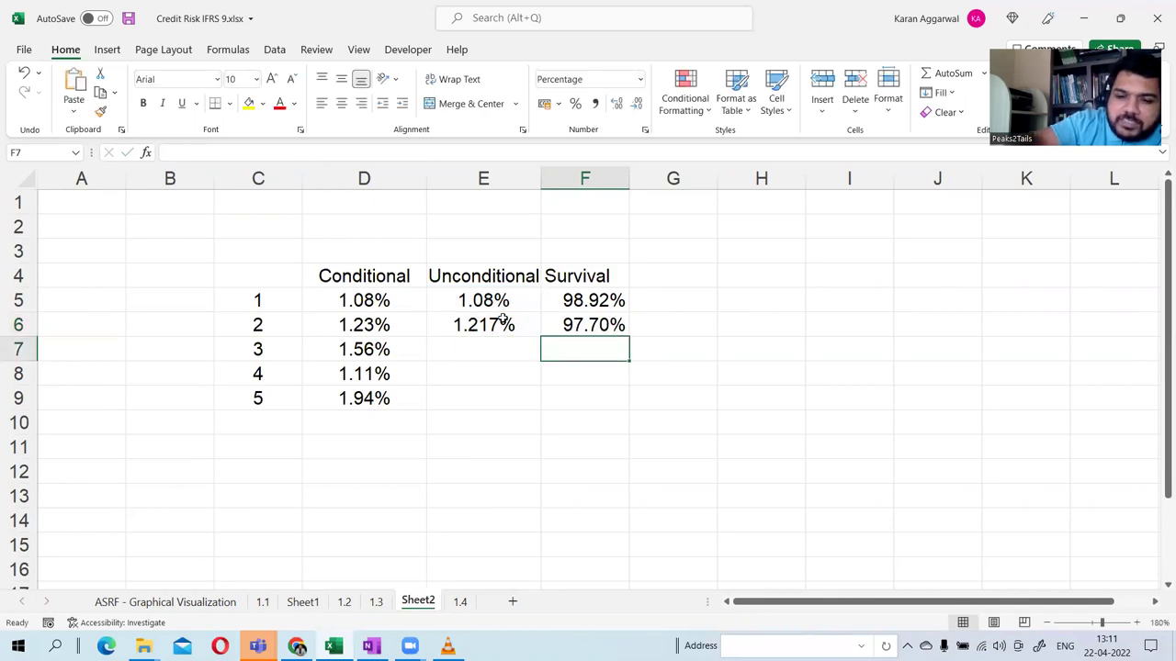
# Calculate the year 3 unconditional PD in E7 with =D7*F6, multiplying the conditional PD by the prior year's survival probability.
pyautogui.press('Left')
pyautogui.write('=')
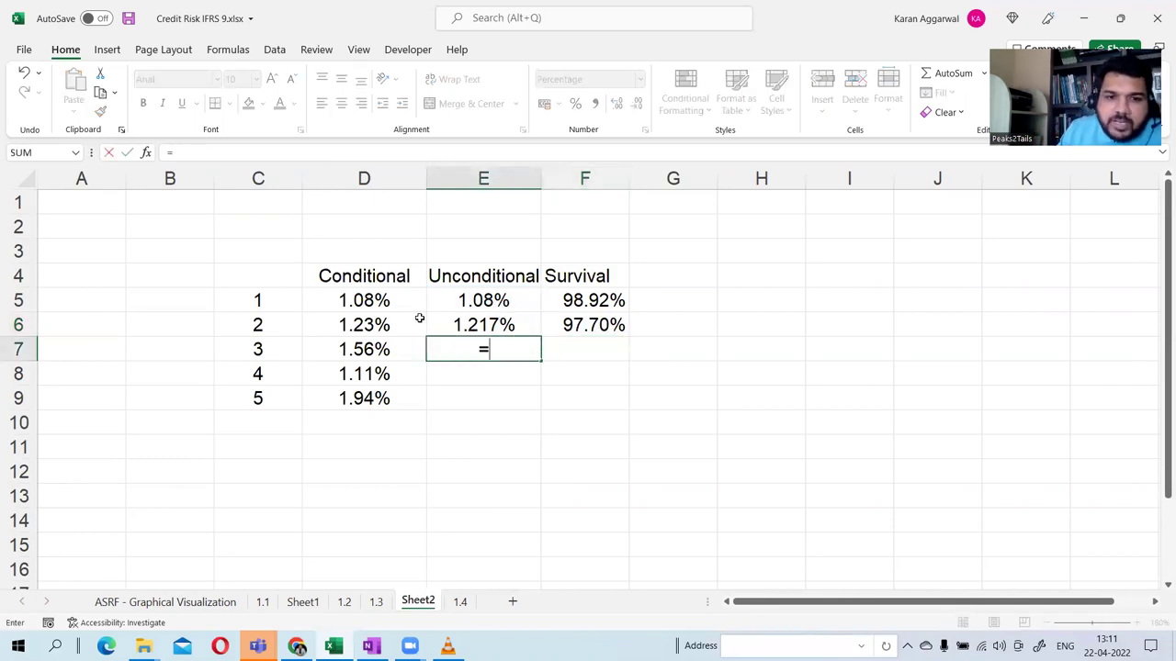
pyautogui.click(389, 350)
pyautogui.write('*')
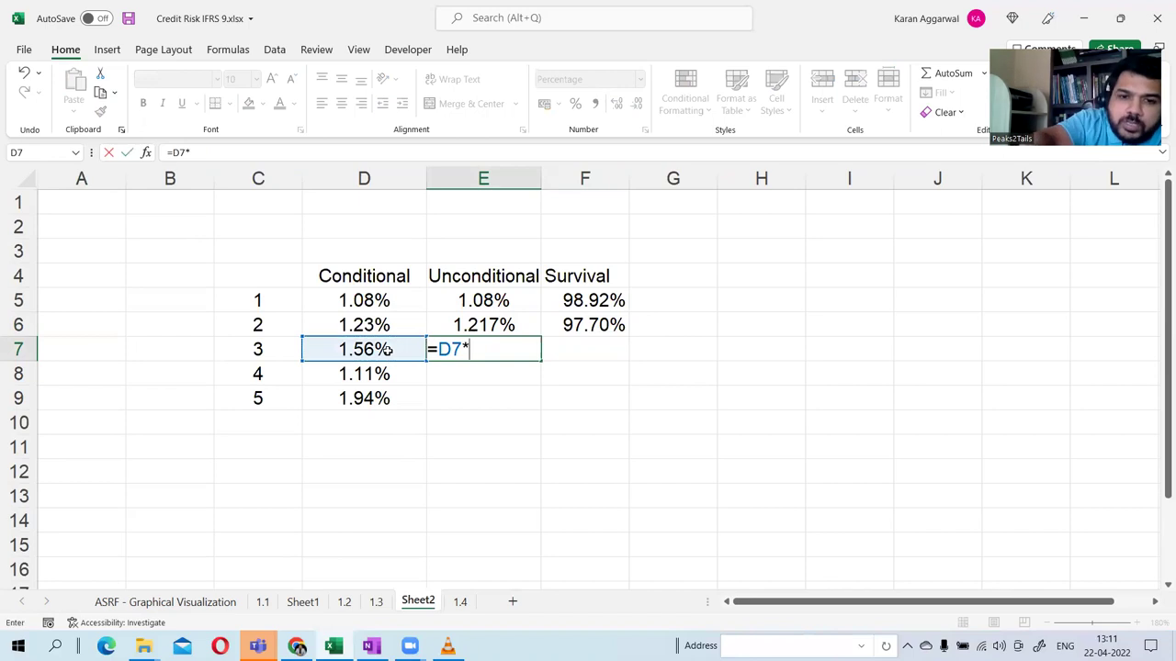
pyautogui.click(584, 327)
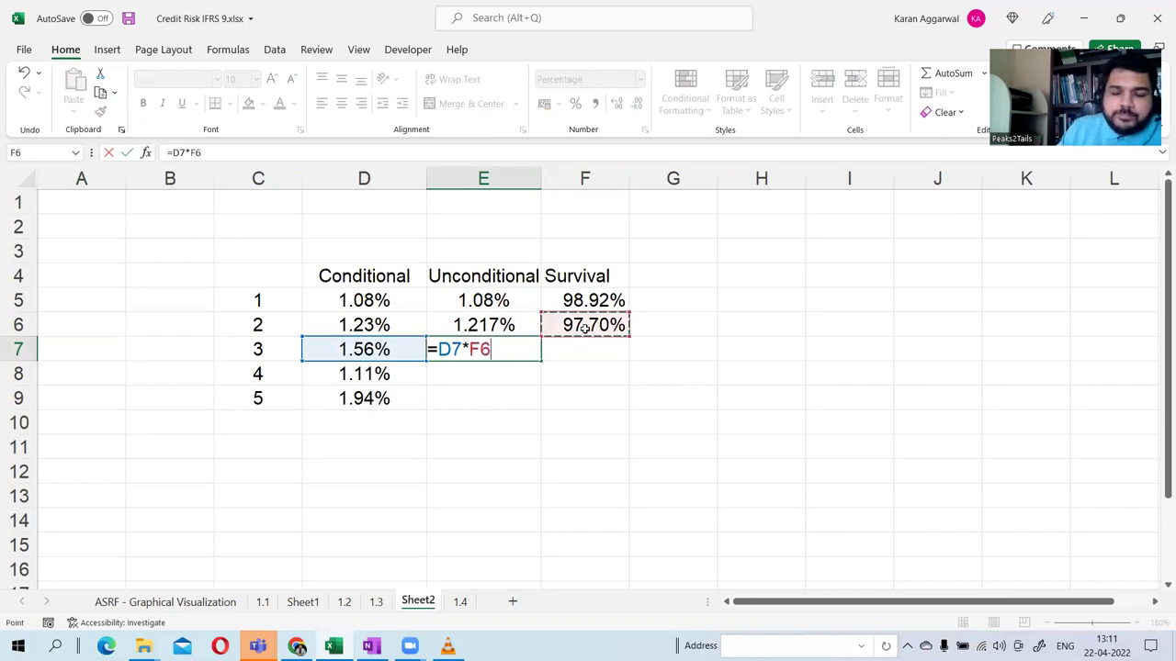
pyautogui.press('Return')
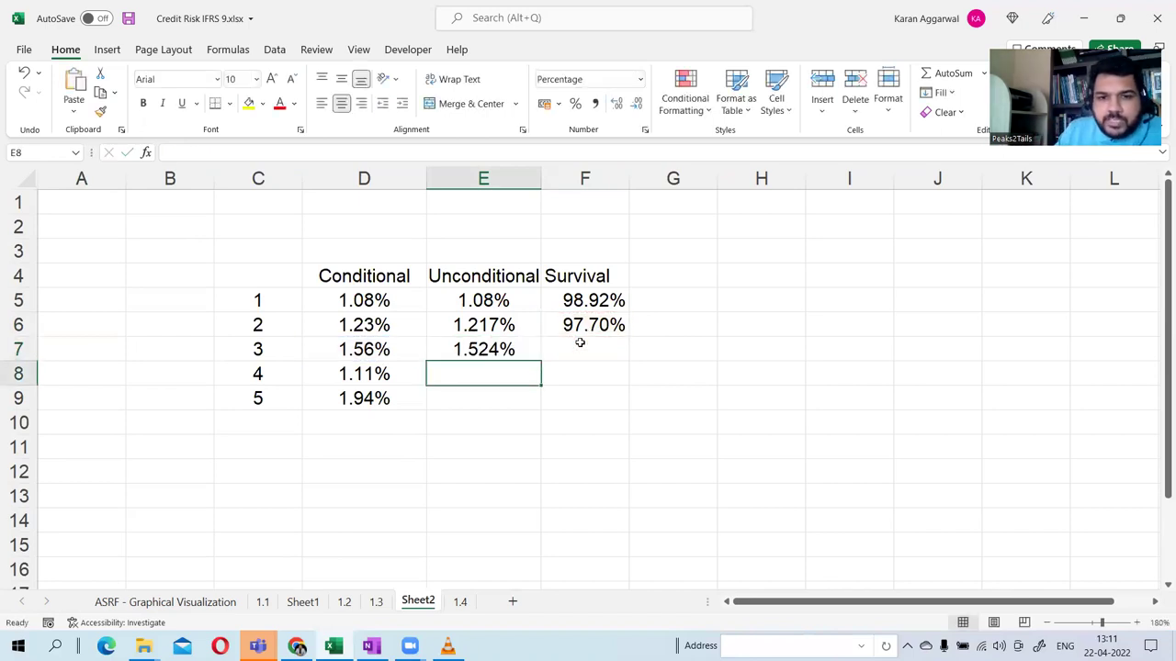
# Calculate the year 3 survival probability in F7 with =1-SUM(E5:E7).
pyautogui.click(579, 346)
pyautogui.write('=')
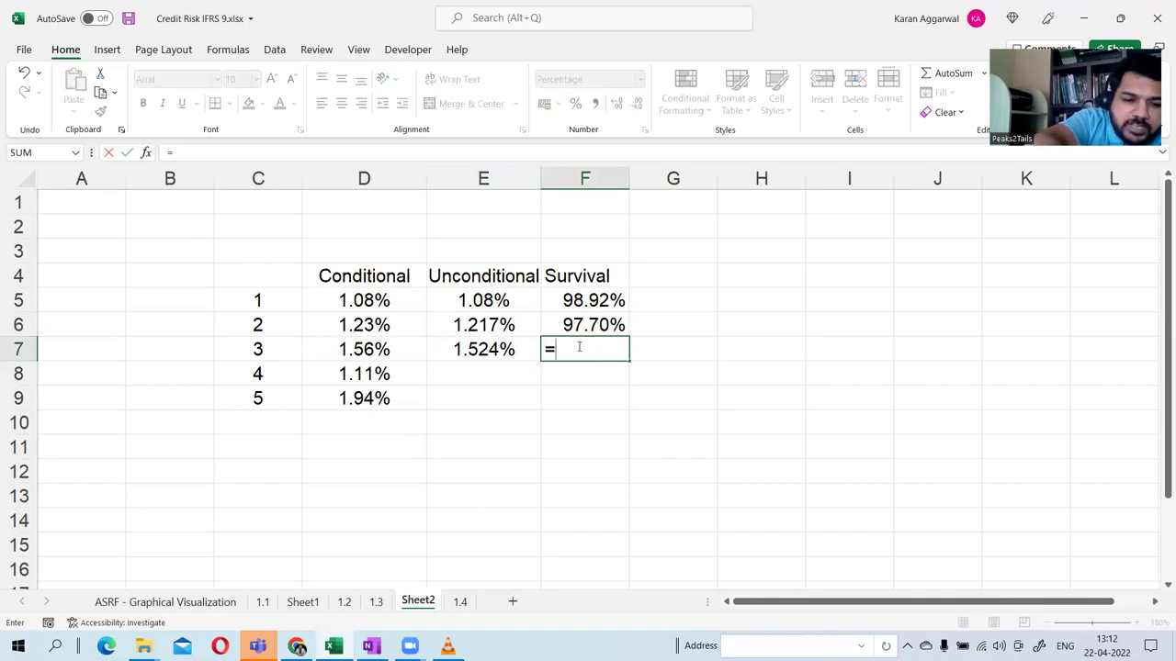
pyautogui.write('1-sum')
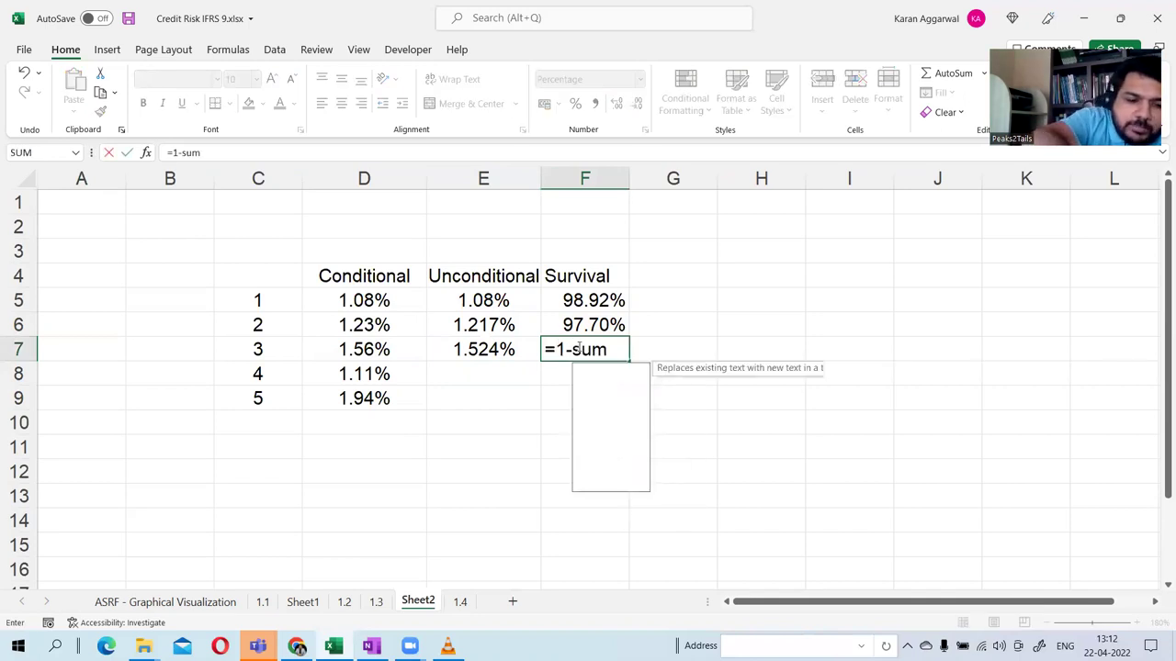
pyautogui.press('Tab')
pyautogui.moveTo(507, 303); pyautogui.dragTo(507, 341)
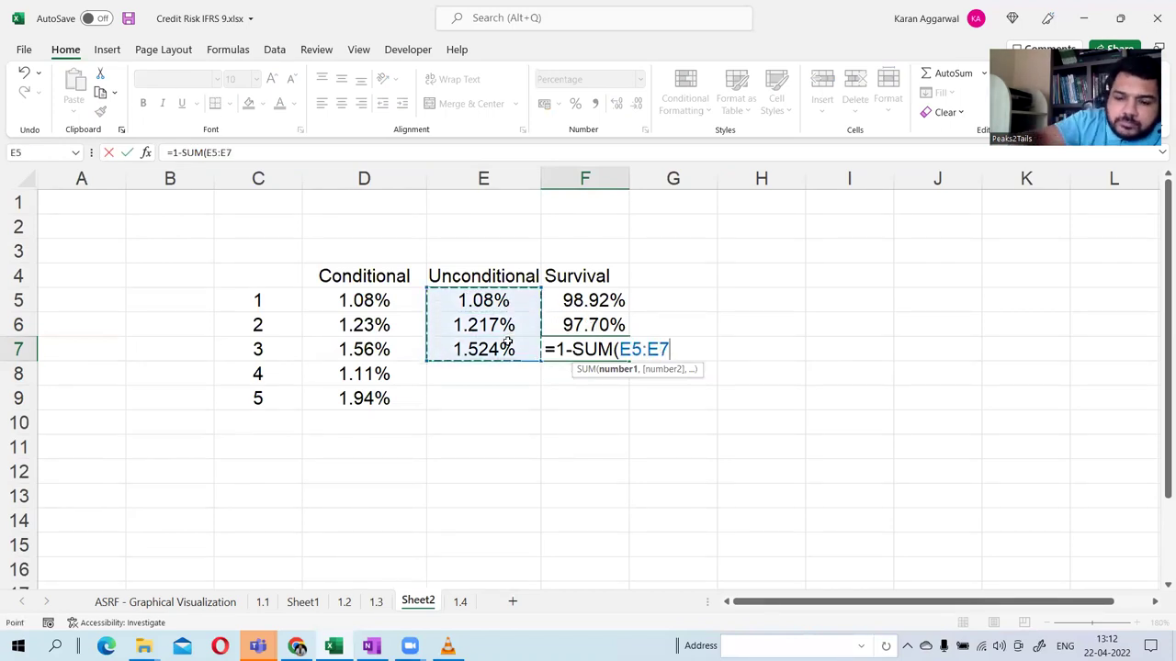
pyautogui.write(')')
pyautogui.press('Return')
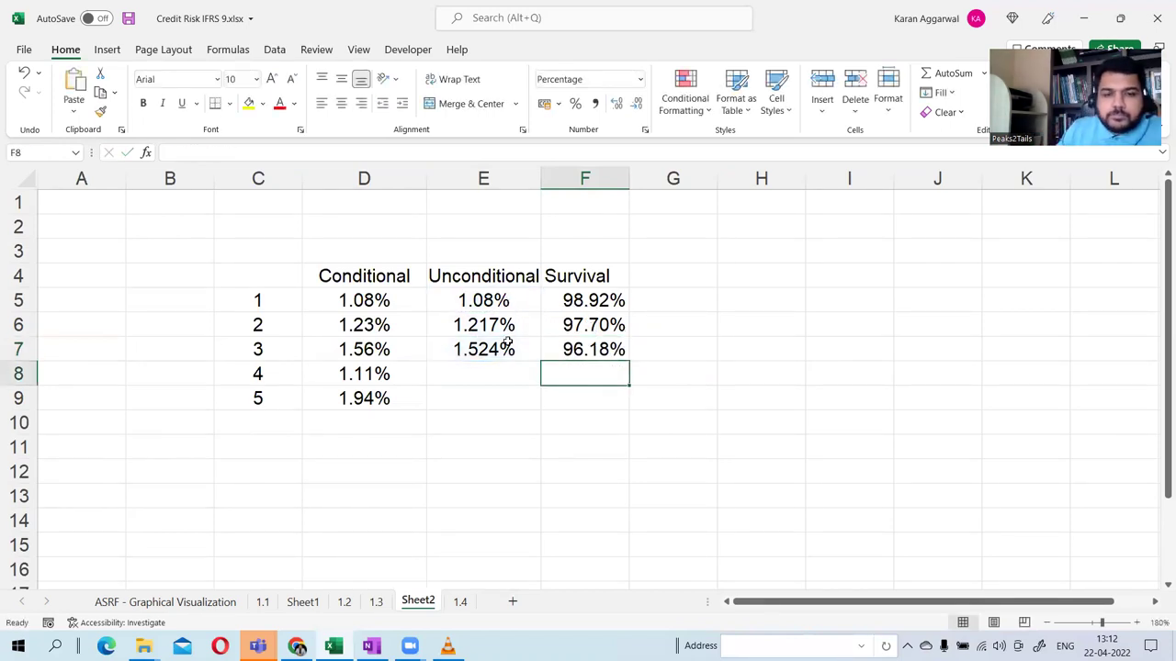
# Calculate the year 4 unconditional PD in E8 with =D8*F7.
pyautogui.click(497, 365)
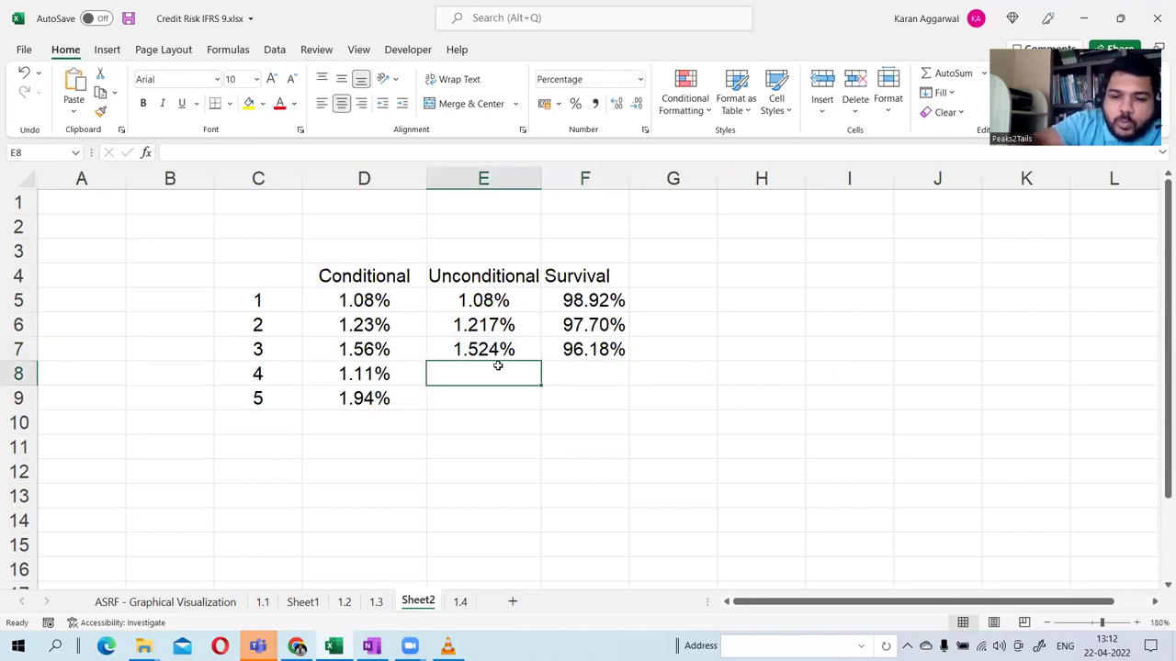
pyautogui.write('=')
pyautogui.click(379, 374)
pyautogui.write('*')
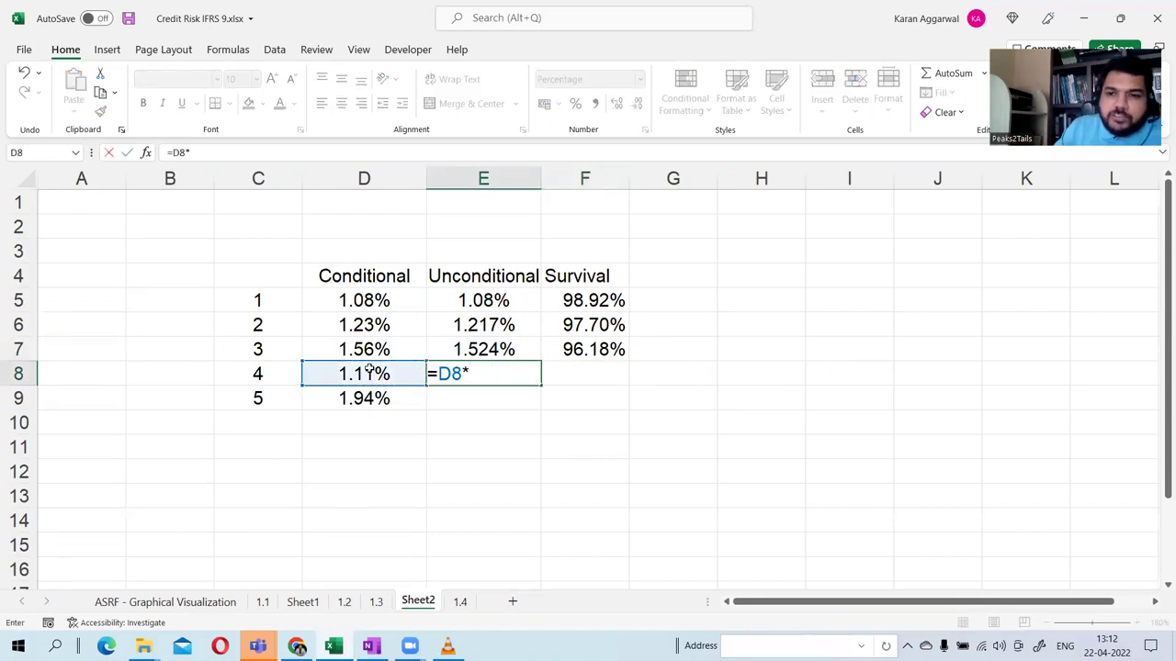
pyautogui.click(587, 350)
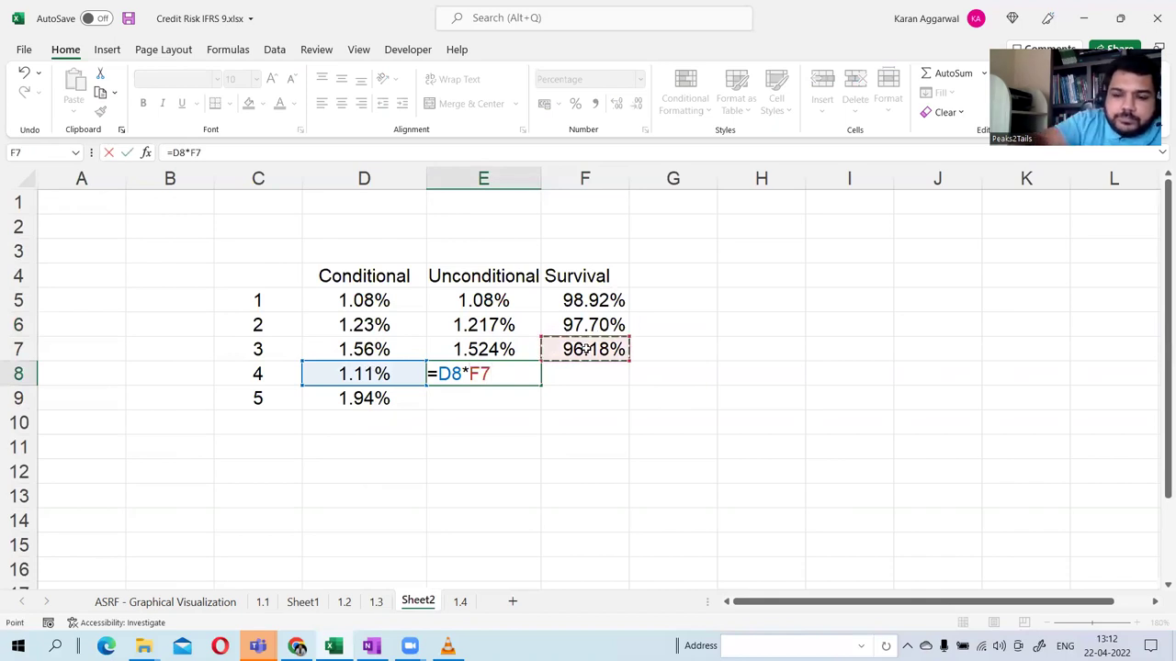
pyautogui.press('Return')
# Calculate the year 4 survival probability in F8 with =1-SUM(E5:E8).
pyautogui.click(579, 375)
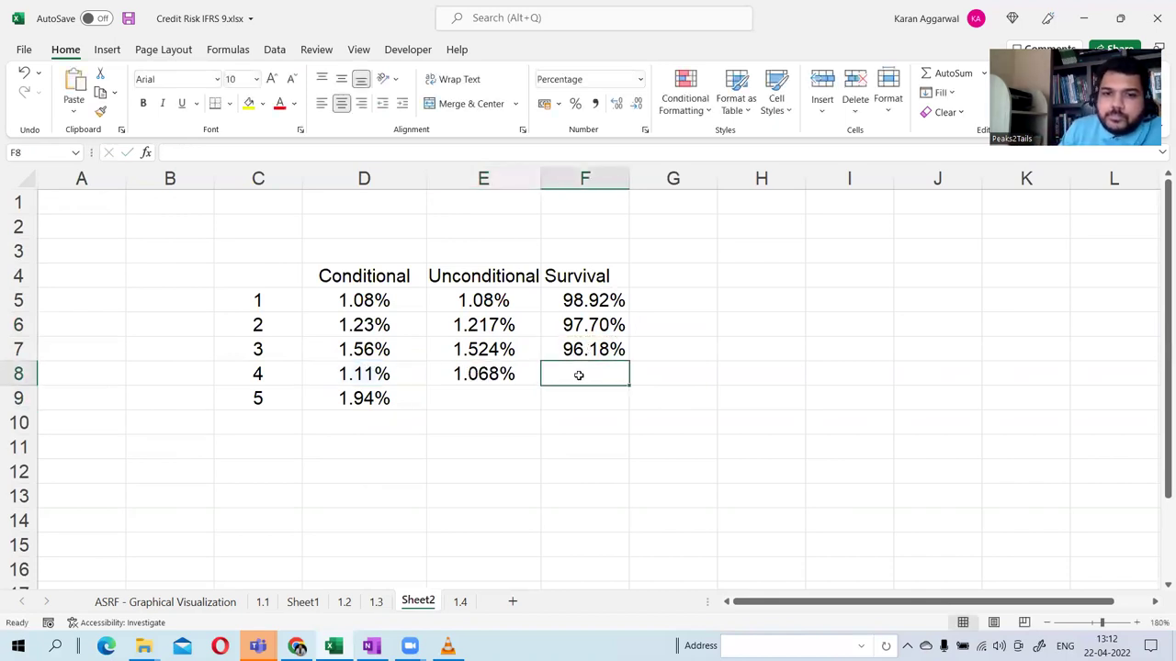
pyautogui.write('=1-sum')
pyautogui.press('Tab')
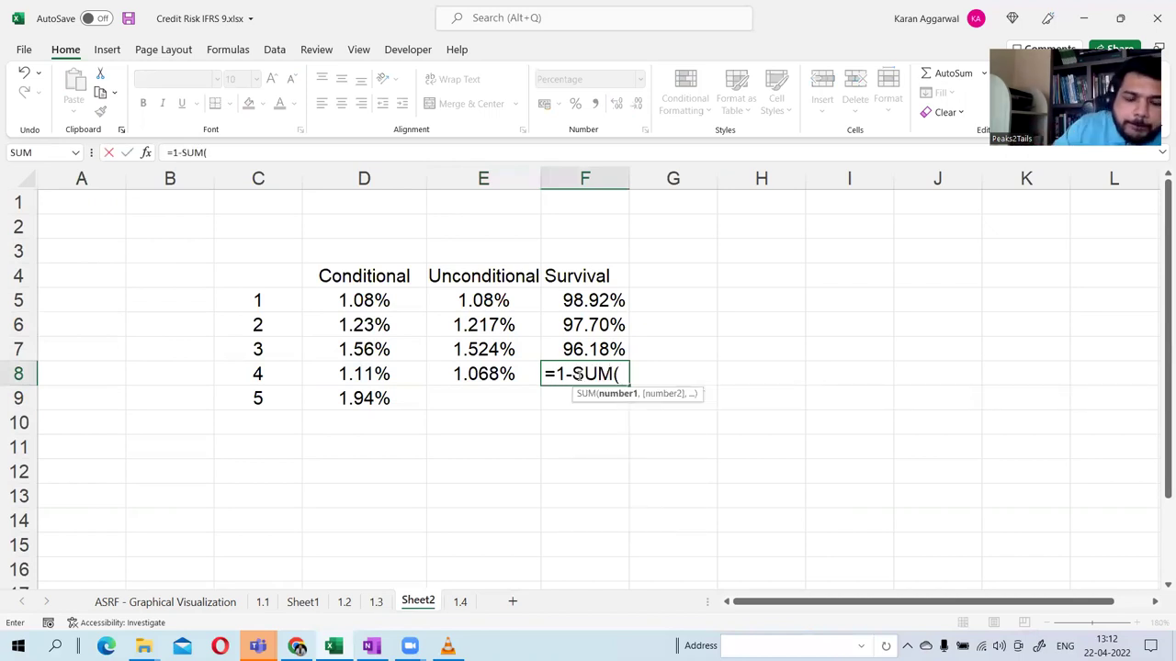
pyautogui.moveTo(526, 298); pyautogui.dragTo(517, 368)
pyautogui.write(')')
pyautogui.press('Return')
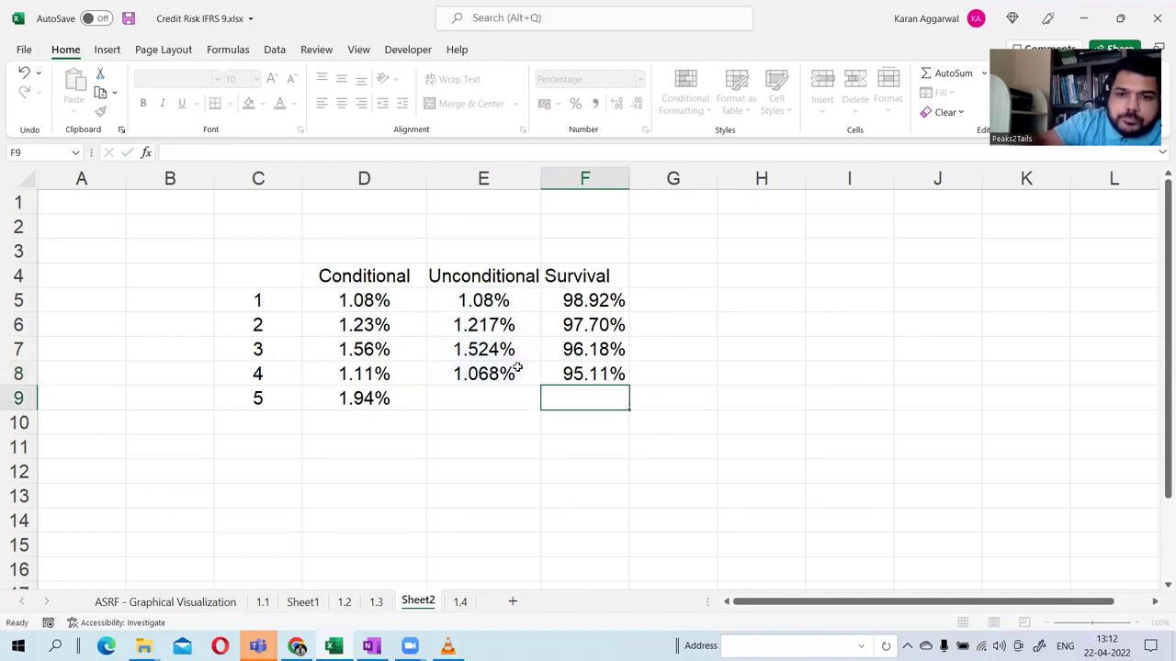
# Calculate the year 5 unconditional PD in E9 with =D9*F8.
pyautogui.click(469, 393)
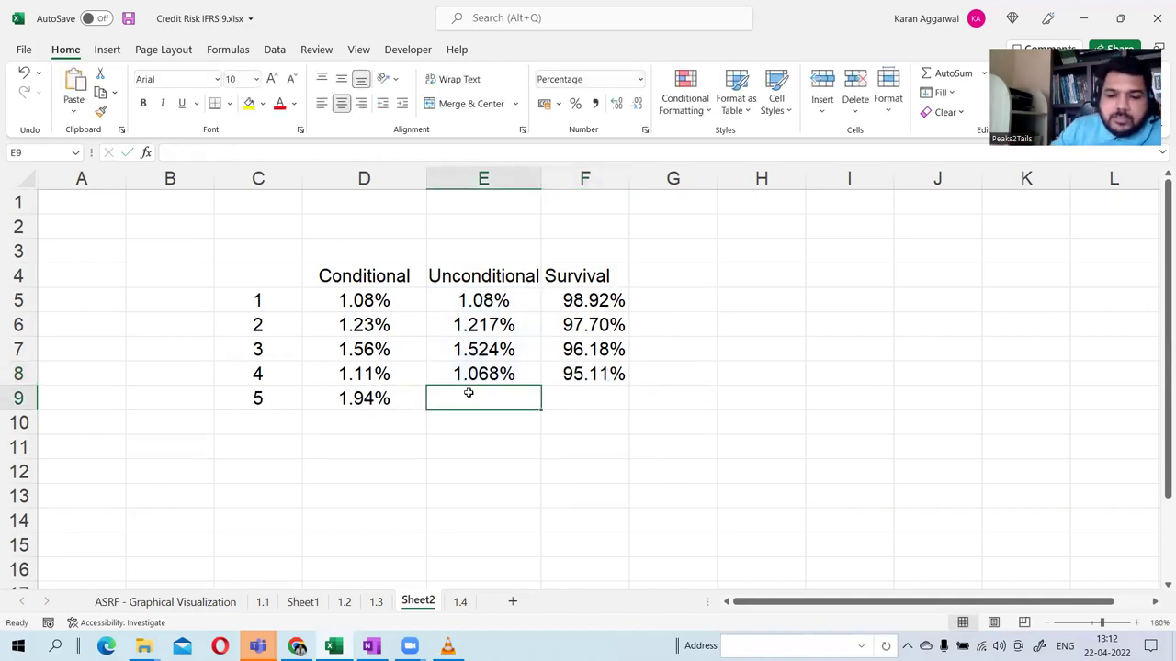
pyautogui.write('=')
pyautogui.press('Left')
pyautogui.write('*')
pyautogui.click(582, 379)
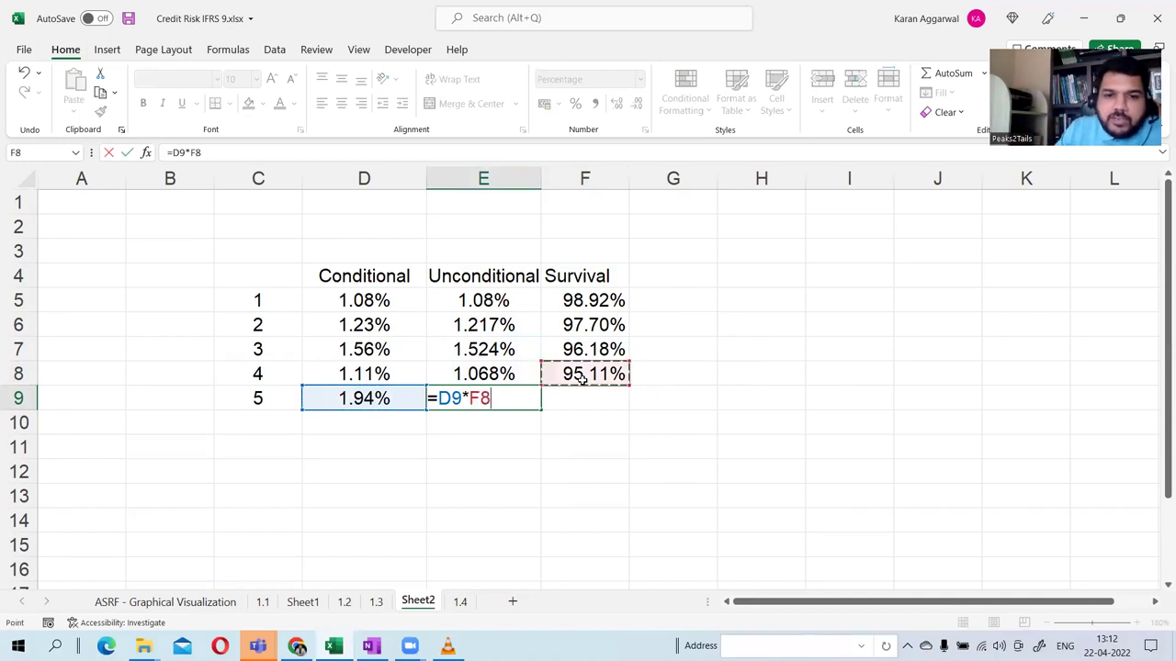
pyautogui.press('Return')
# Calculate the year 5 survival probability in F9 with =1-SUM(E5:E9).
pyautogui.press('Right')
pyautogui.press('Up')
pyautogui.write('=1-sum(')
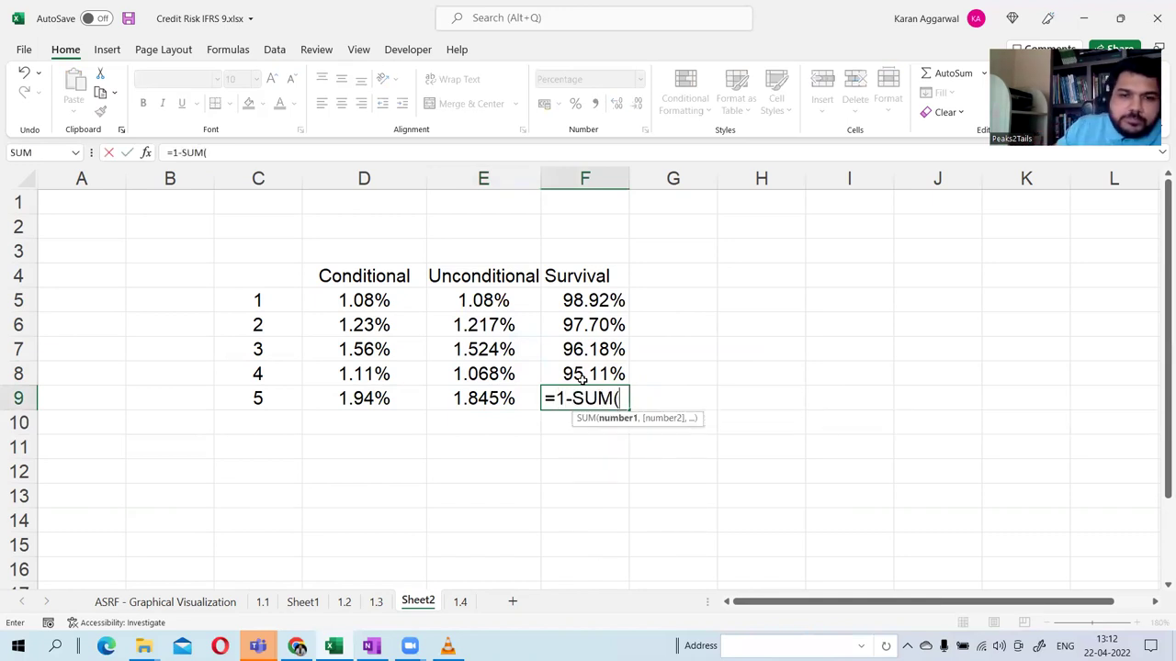
pyautogui.moveTo(493, 306); pyautogui.dragTo(482, 392)
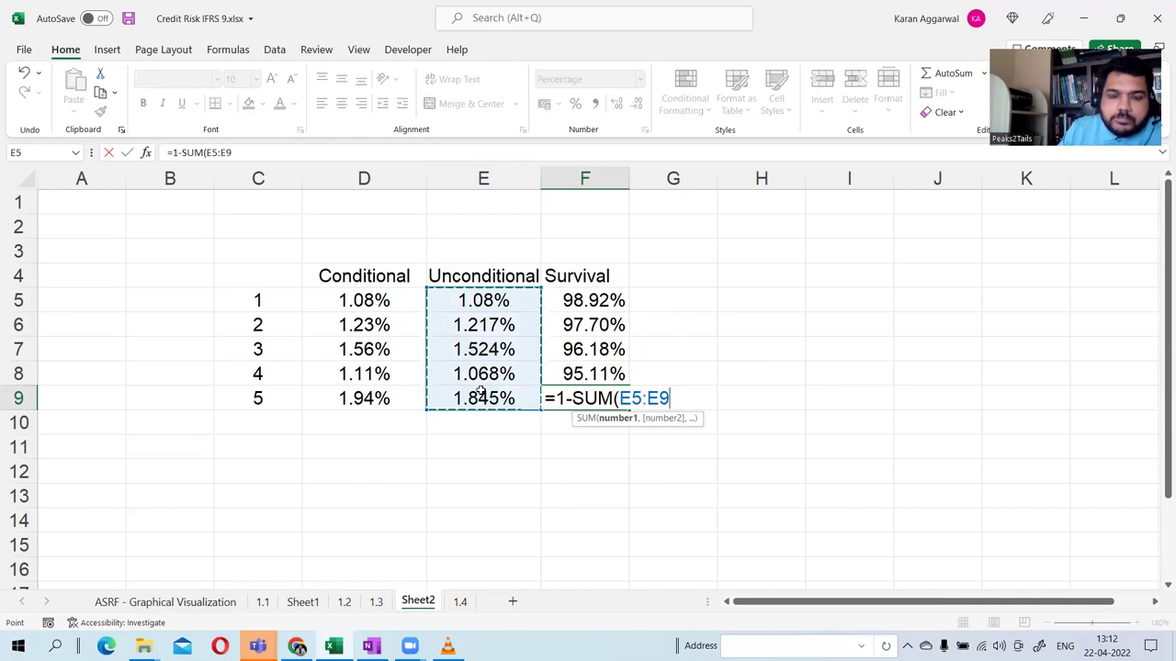
pyautogui.write(')')
pyautogui.press('Return')
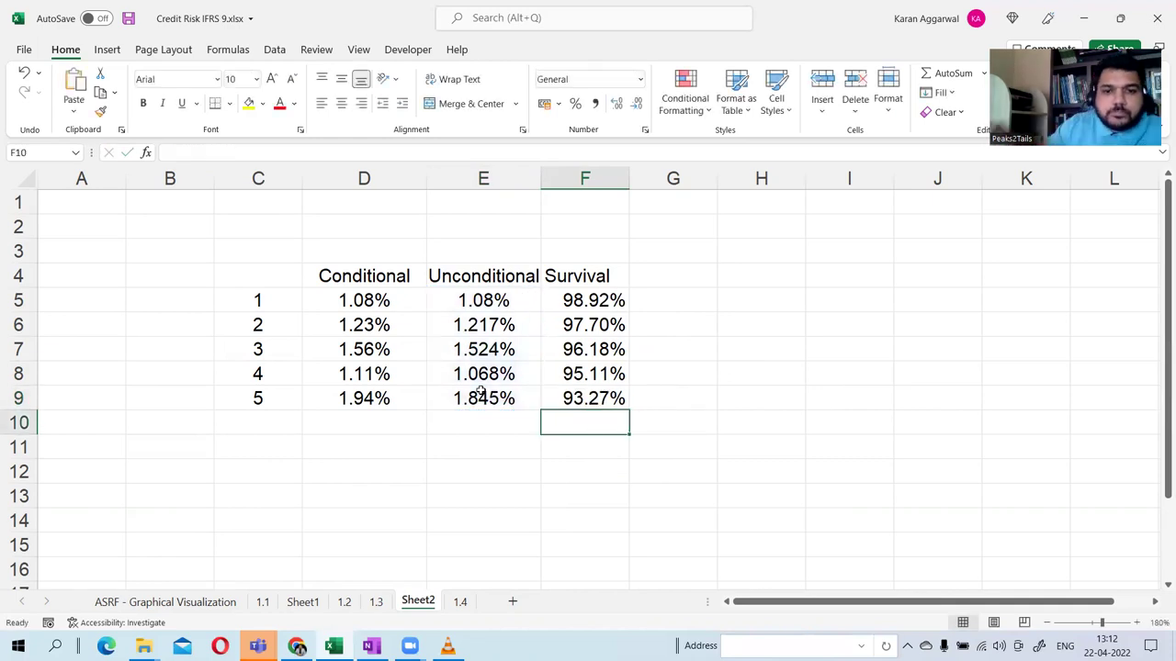
# Widen column E slightly to fit the Unconditional heading and select the Unconditional values with their heading in E4:E9.
pyautogui.click(583, 303)
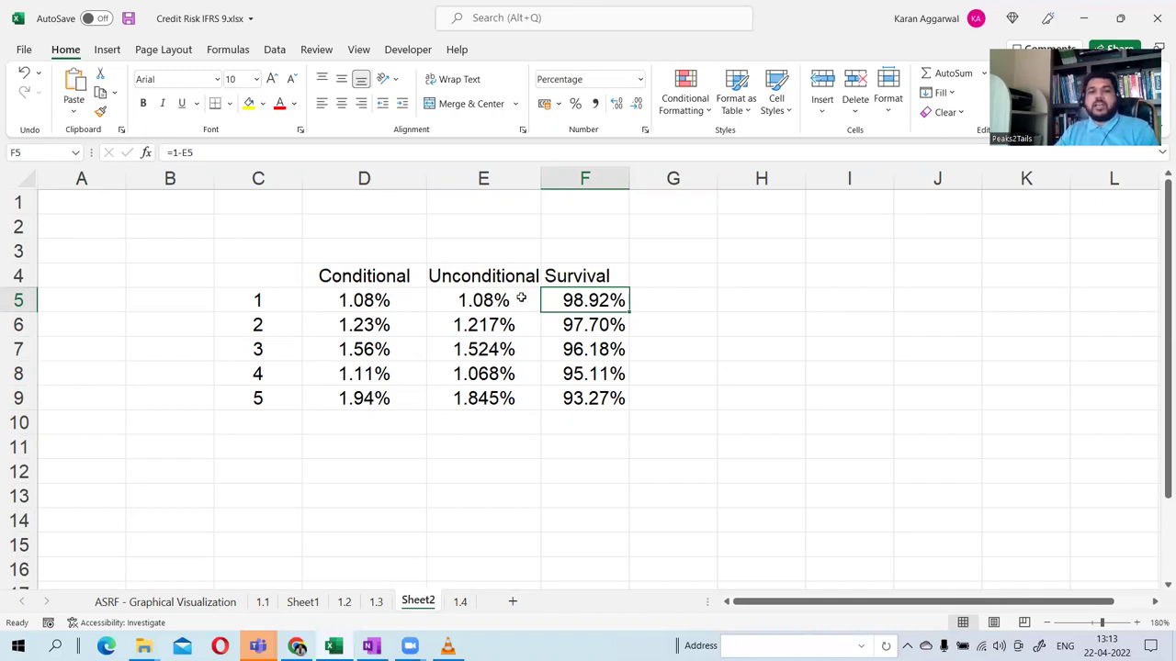
pyautogui.moveTo(393, 276); pyautogui.dragTo(395, 399)
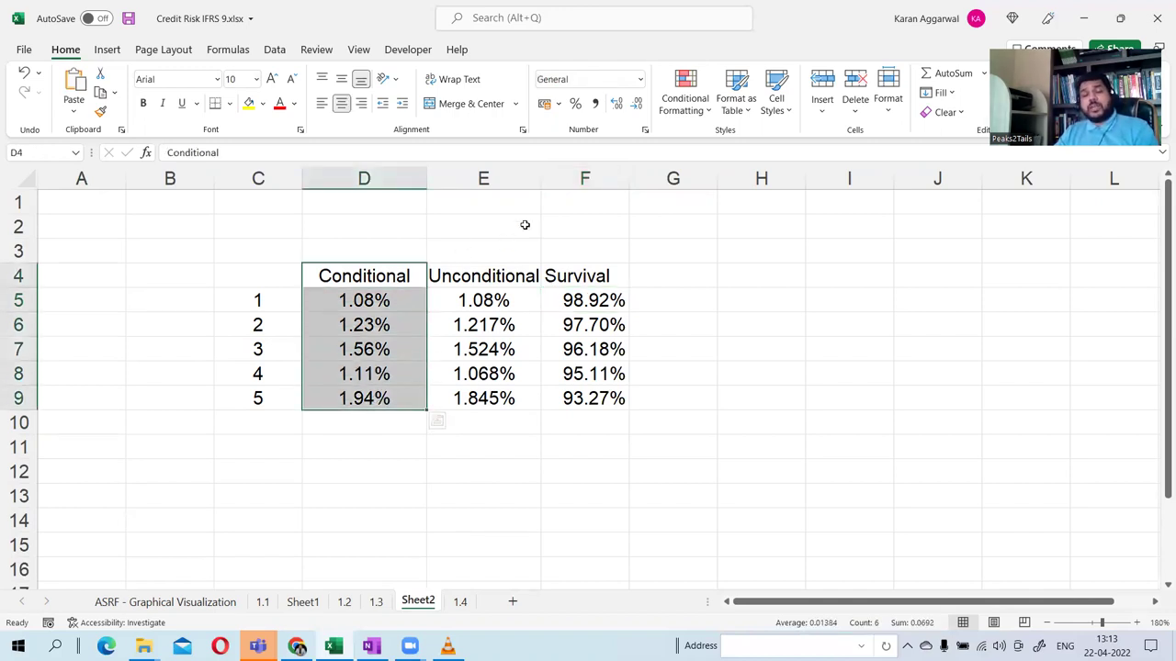
pyautogui.moveTo(541, 178); pyautogui.dragTo(552, 182)
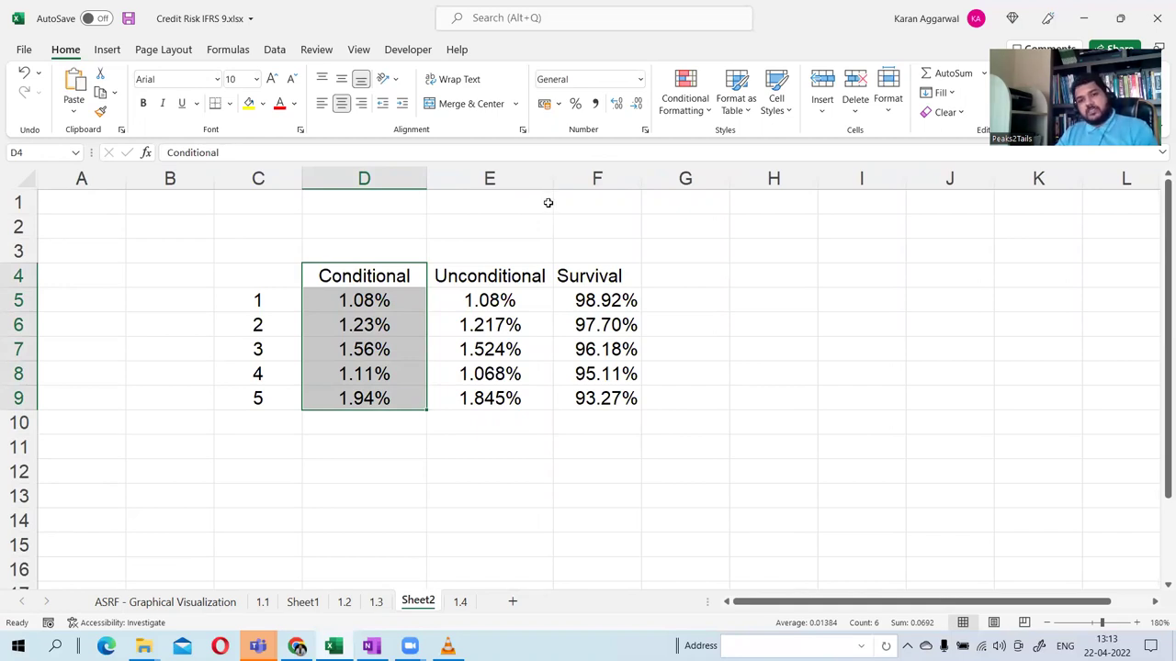
pyautogui.click(511, 285)
pyautogui.moveTo(511, 286); pyautogui.dragTo(508, 392)
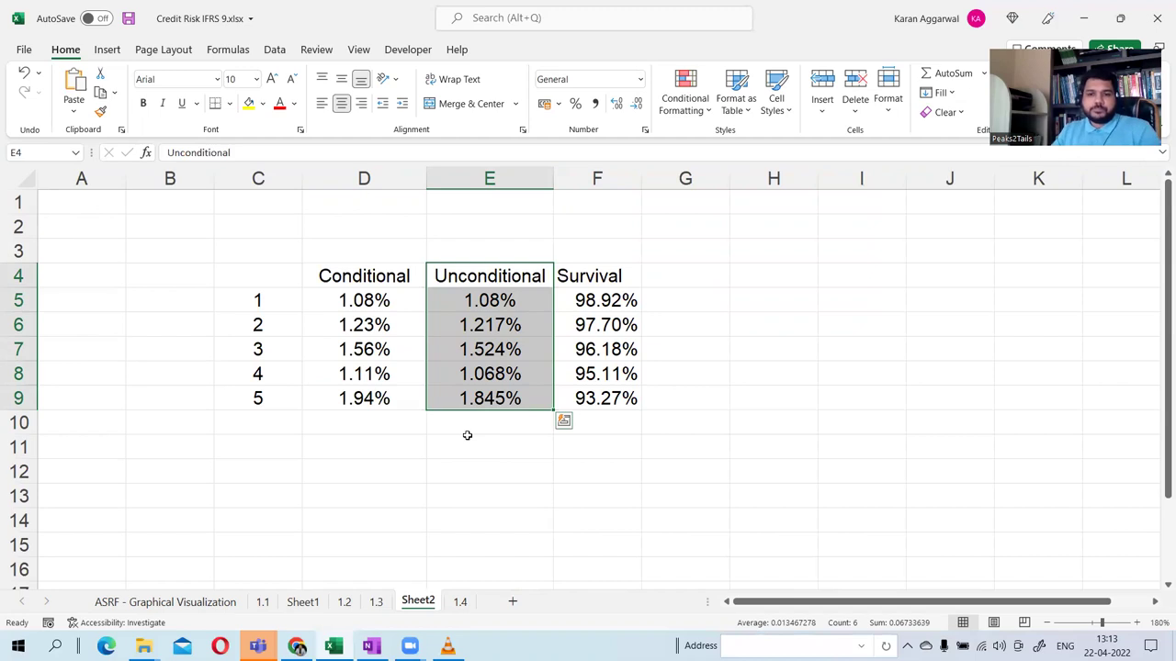
# Switch to OneNote to review the handwritten credit risk steps, and return to the Excel workbook.
pyautogui.click(370, 646)
pyautogui.scroll(10, 513, 465)
pyautogui.scroll(-5, 512, 466)
pyautogui.scroll(-10, 513, 462)
pyautogui.scroll(-2, 511, 552)
pyautogui.scroll(6, 512, 552)
pyautogui.scroll(-2, 512, 552)
pyautogui.scroll(-3, 512, 552)
pyautogui.hotkey('alt', 'Tab')
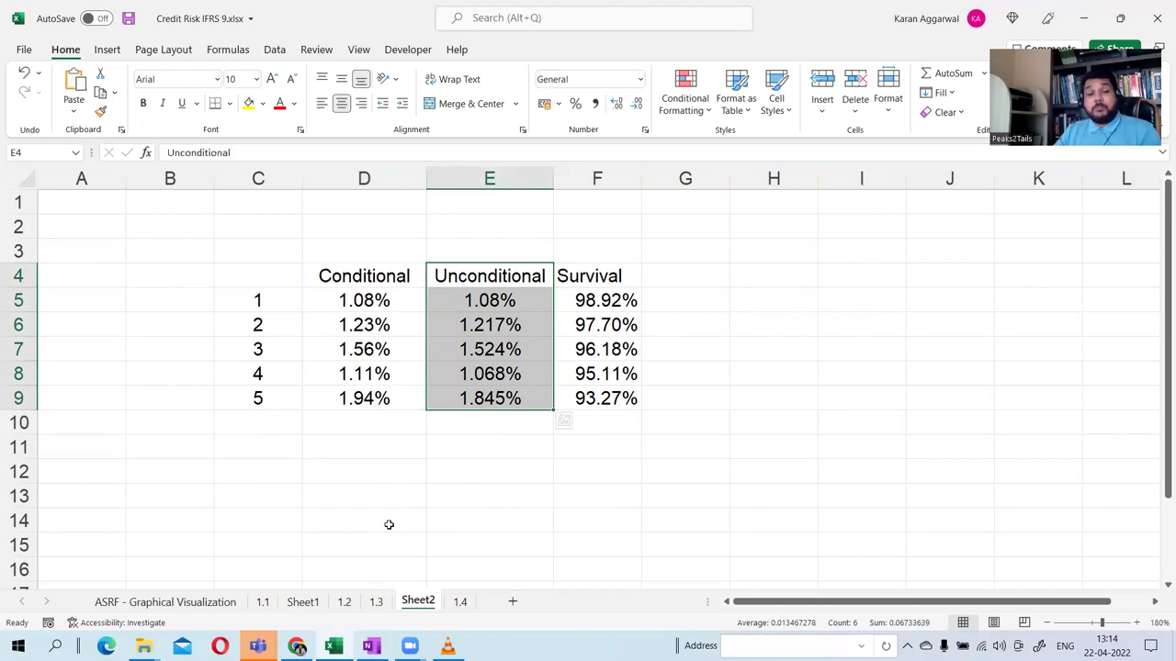
# Compare the PD table on Sheet2 with the calculations on sheets 1.2, 1.3 and 1.4, and switch back to the OneNote steps.
pyautogui.click(343, 602)
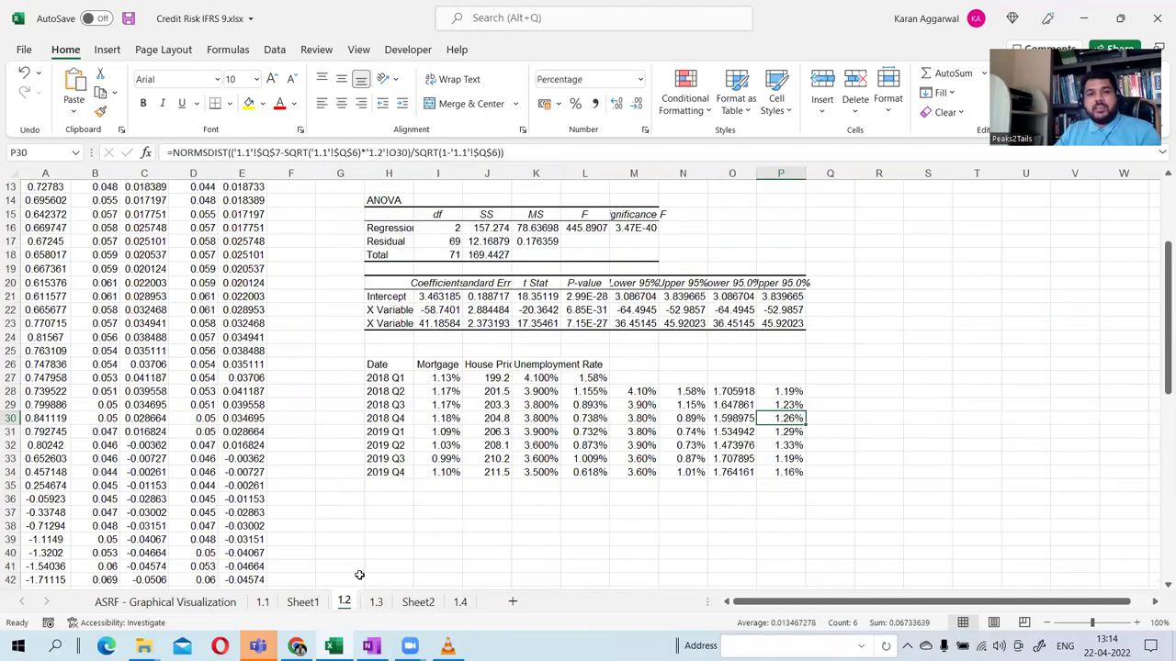
pyautogui.click(373, 606)
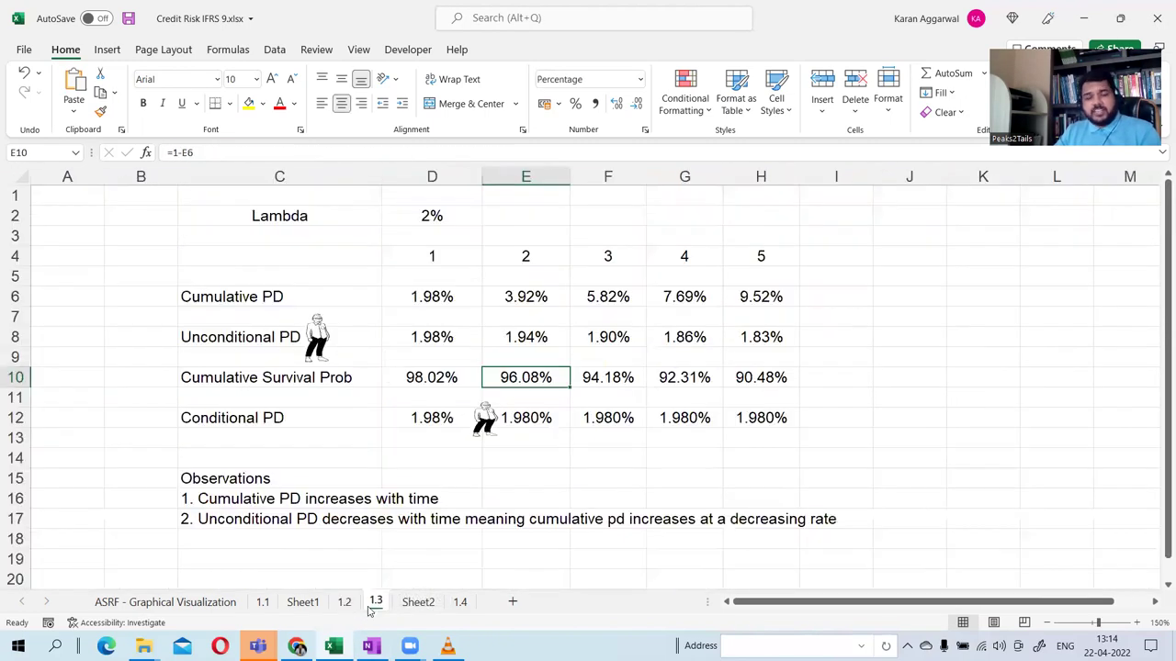
pyautogui.click(418, 602)
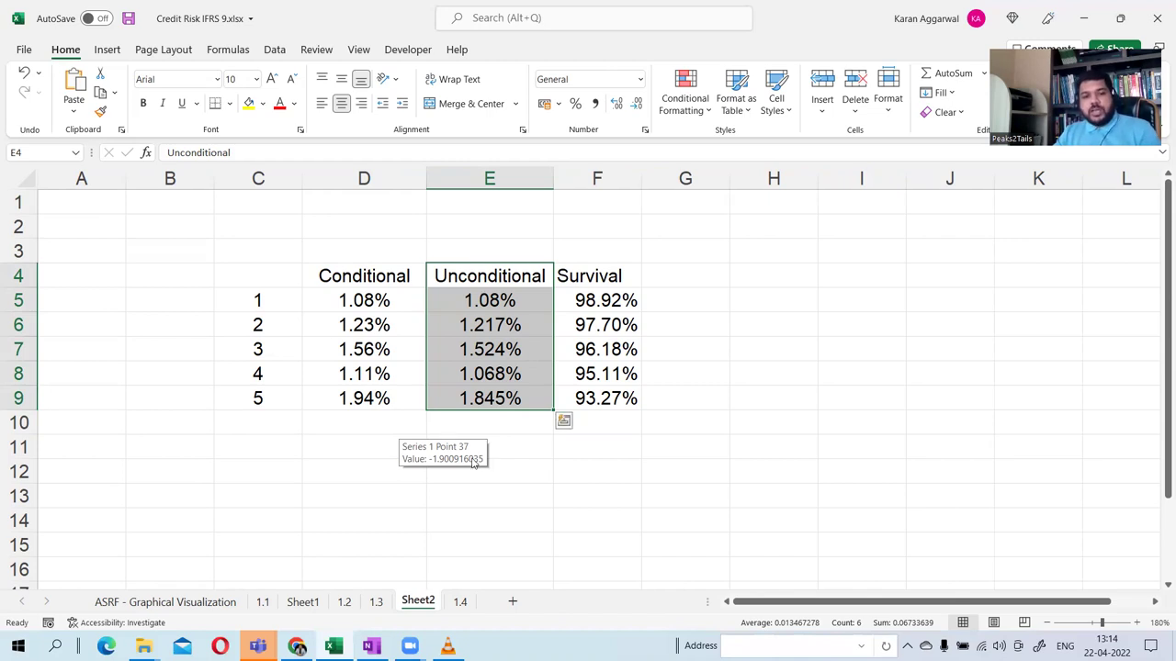
pyautogui.click(459, 602)
pyautogui.click(428, 601)
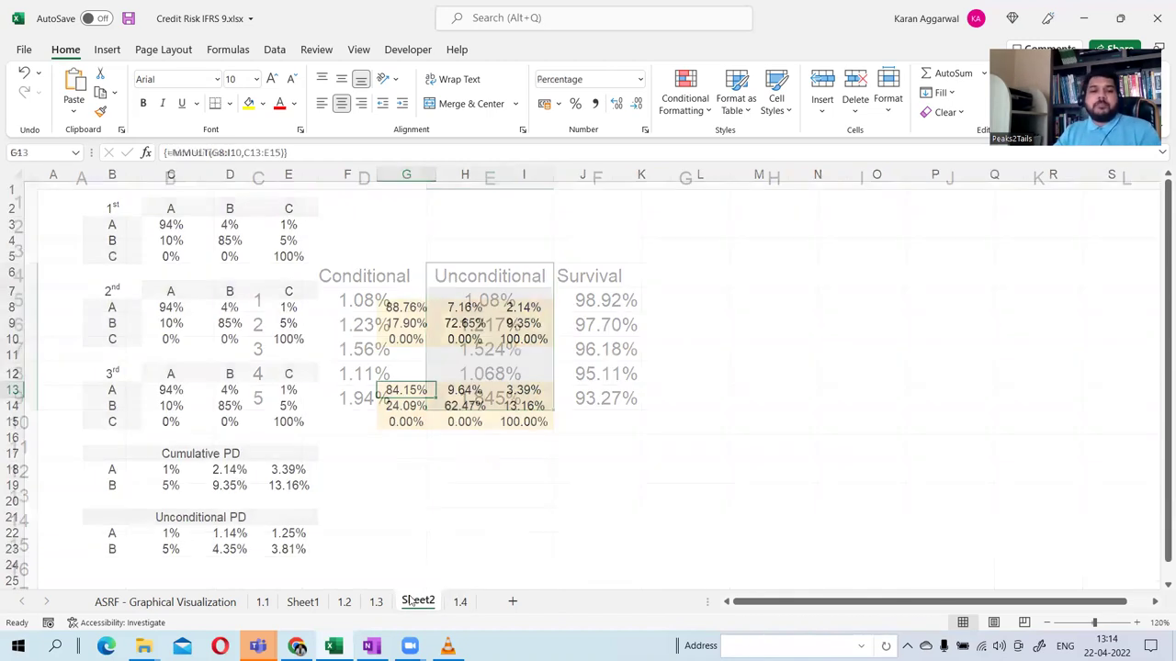
pyautogui.click(382, 604)
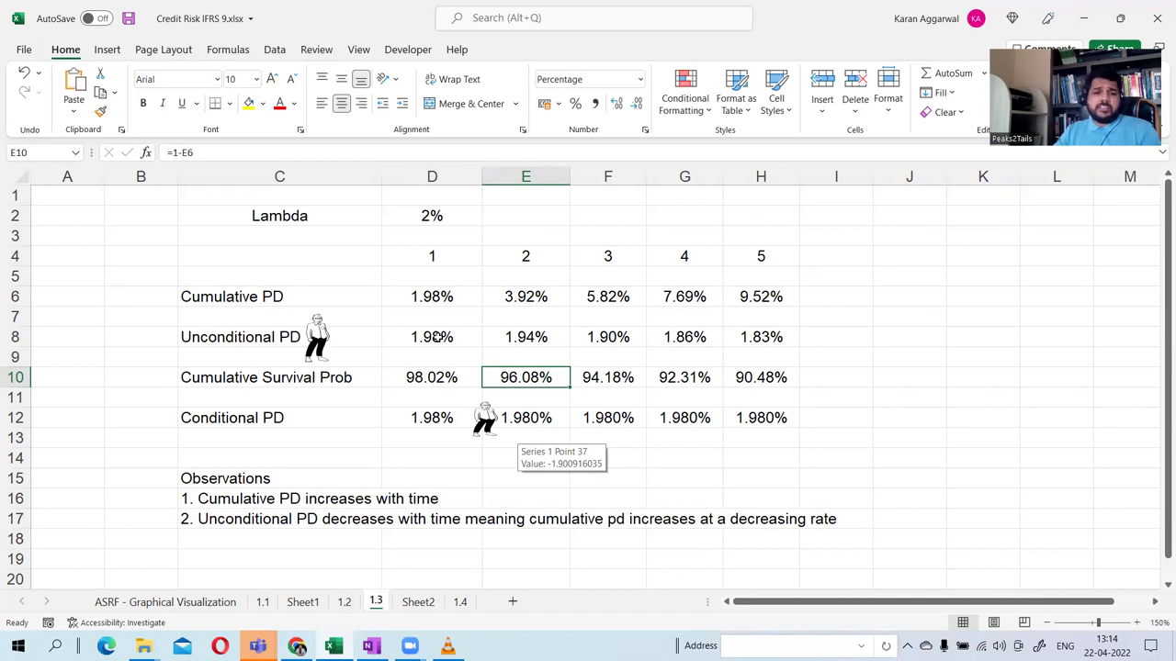
pyautogui.click(419, 602)
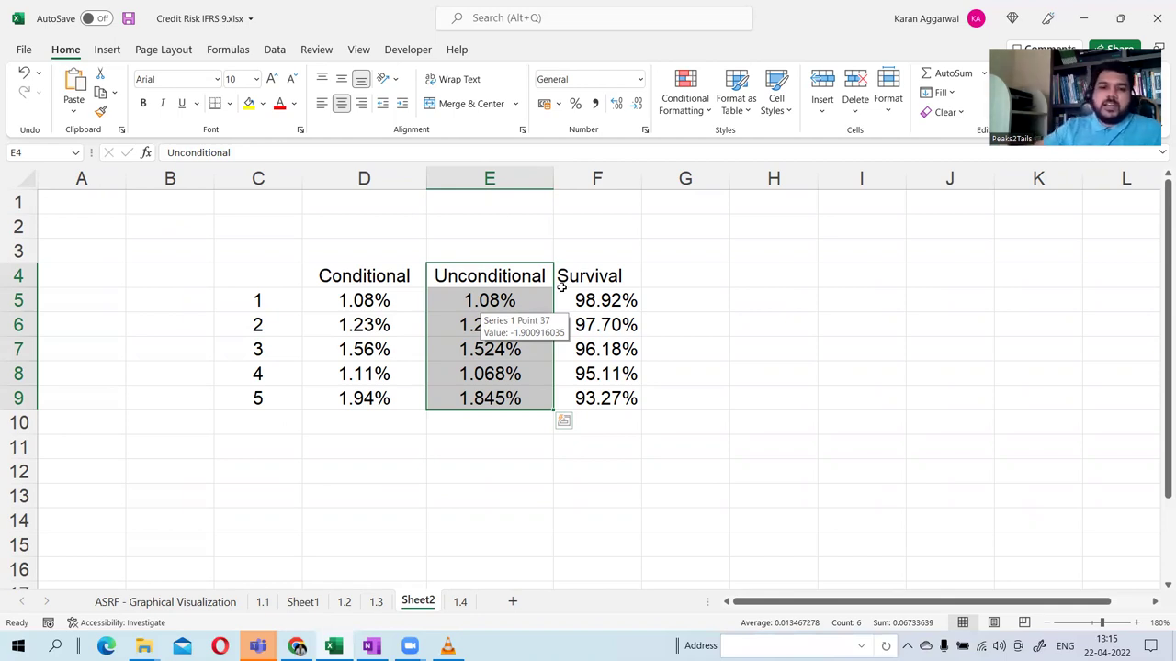
pyautogui.hotkey('alt', 'Tab')
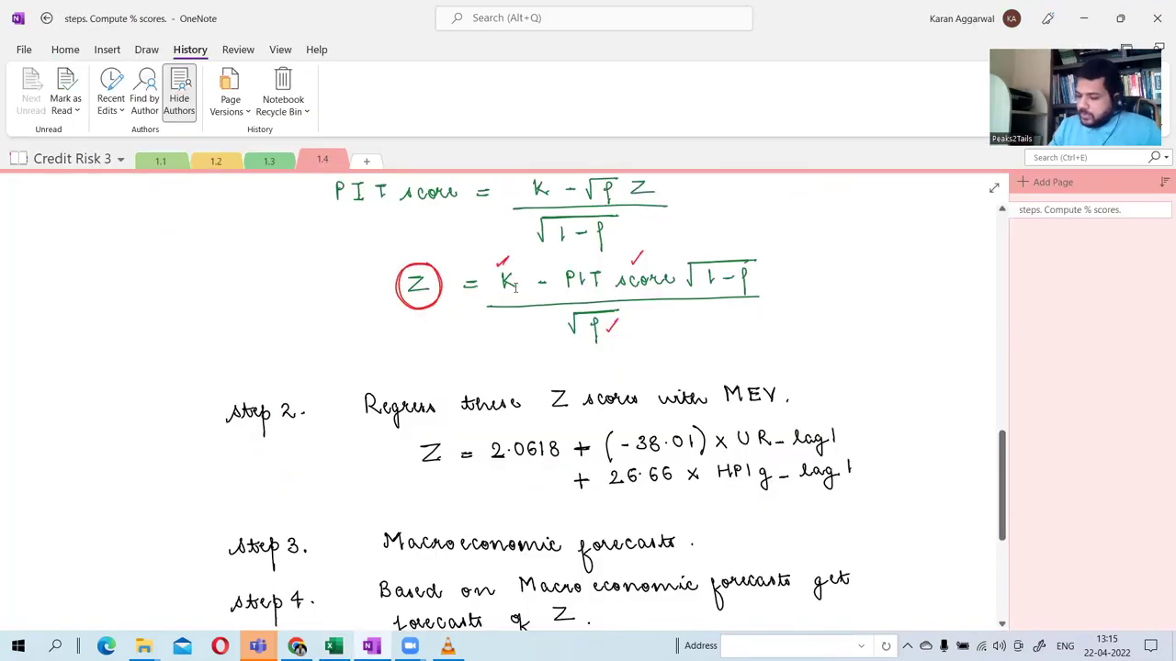